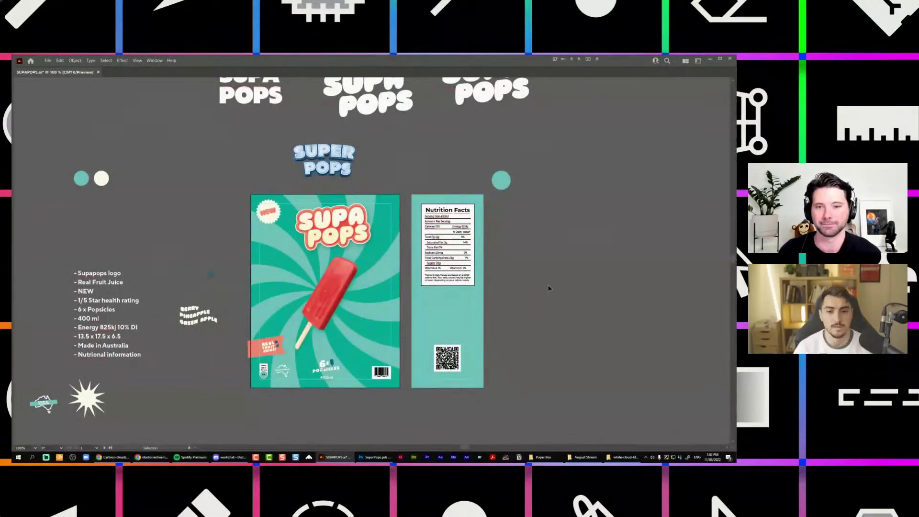
Examine the Supa Pops logo variations, the front packaging layout and the Nutrition Facts side panel
scroll(424, 259, "up", 1)
left_click_drag(235, 260, 281, 219)
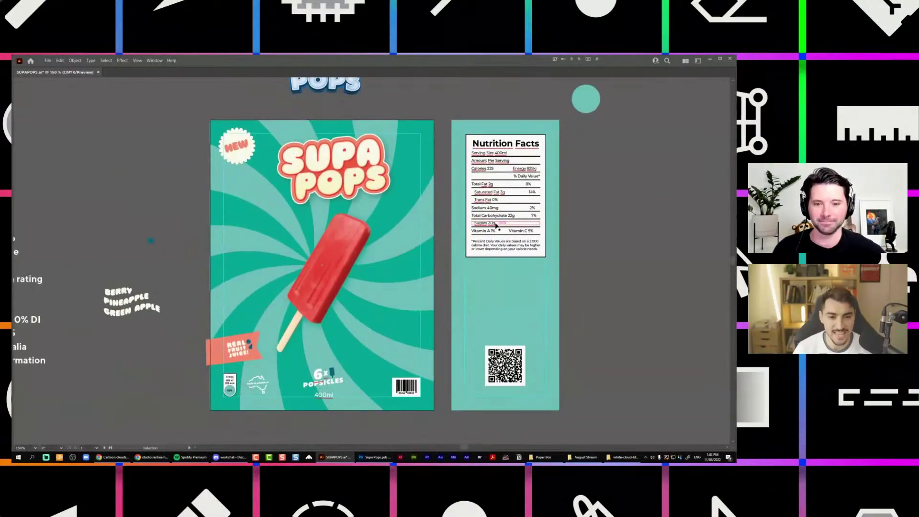
scroll(282, 218, "up", 2)
scroll(329, 158, "down", 1)
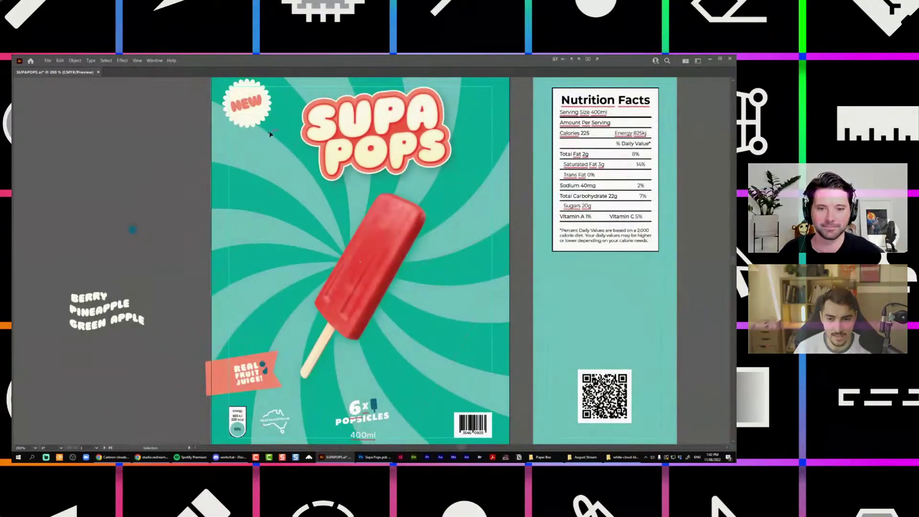
scroll(331, 129, "down", 1)
scroll(507, 79, "up", 2)
left_click_drag(488, 82, 506, 289)
scroll(463, 127, "down", 3)
scroll(515, 162, "up", 1)
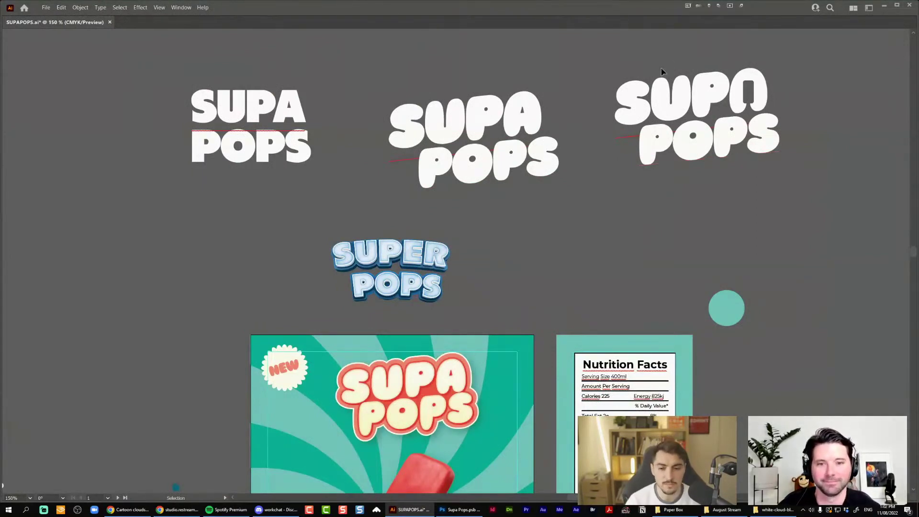
scroll(622, 143, "down", 5)
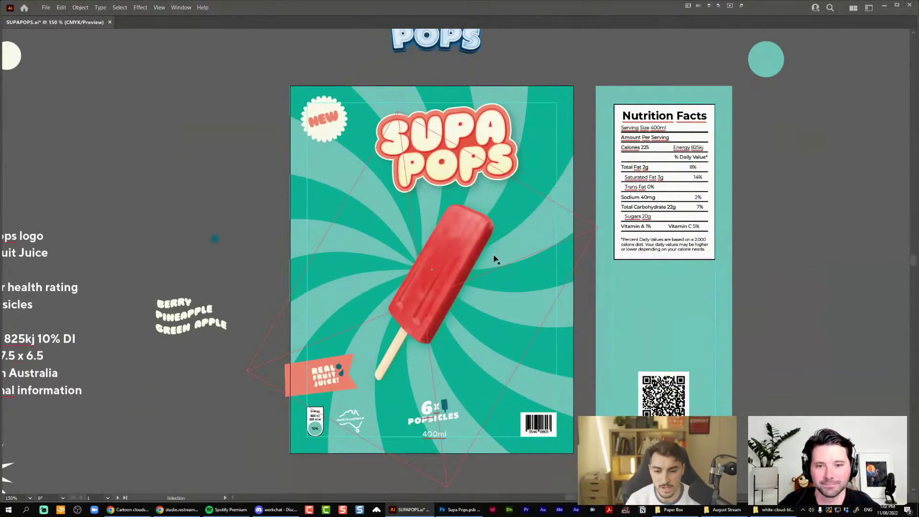
left_click_drag(293, 372, 300, 363)
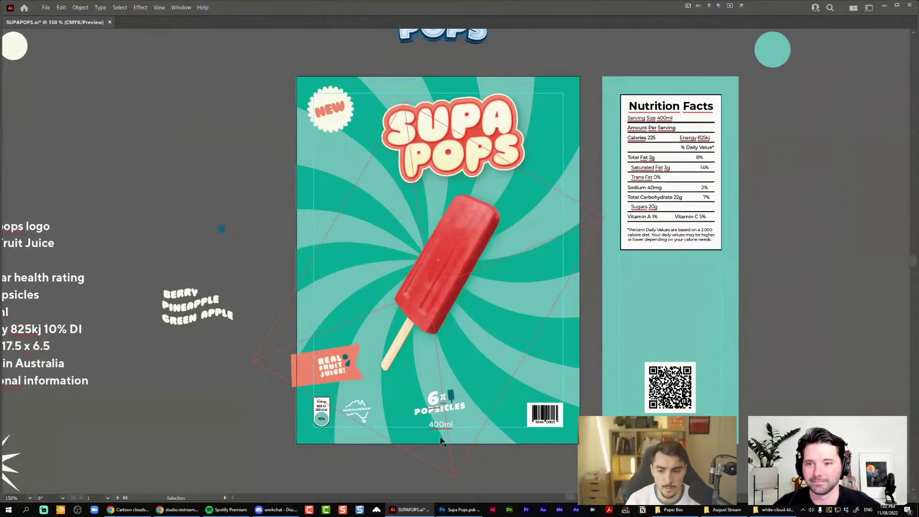
Switch to Photoshop and examine the composed Supa Pops front design with its popsicles, fruit and clouds
left_click(459, 509)
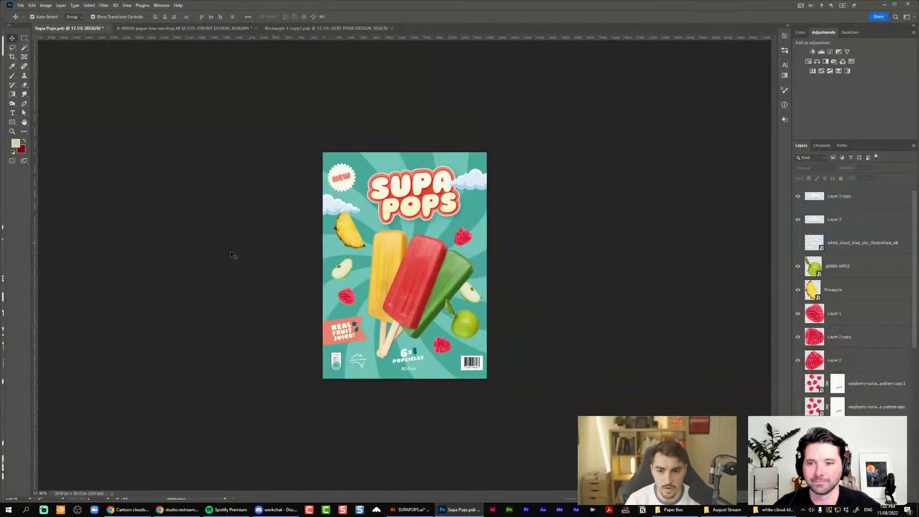
scroll(230, 258, "up", 2)
scroll(286, 243, "up", 2)
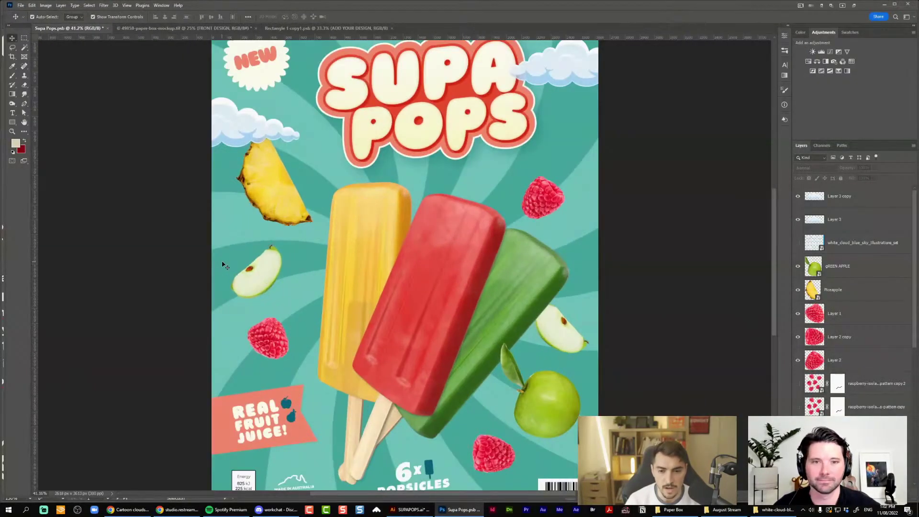
scroll(552, 192, "up", 3)
scroll(551, 191, "down", 3)
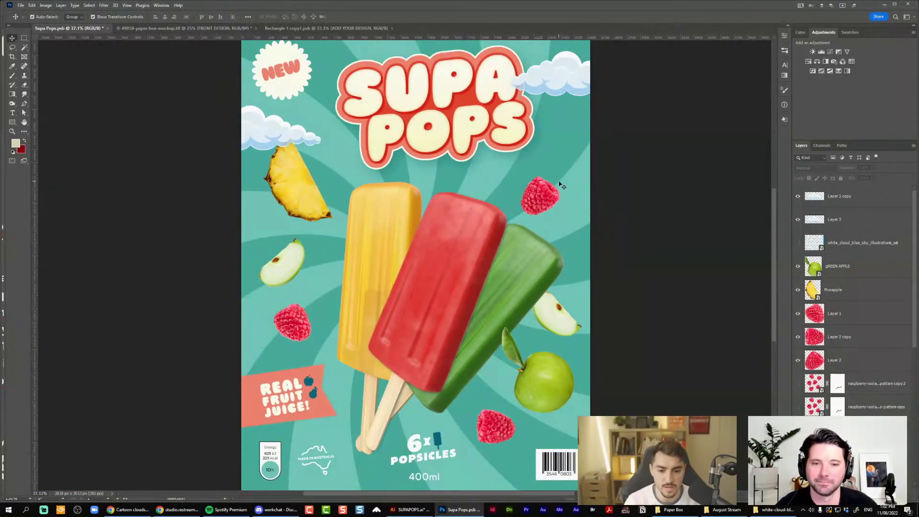
left_click_drag(545, 87, 527, 142)
scroll(522, 125, "up", 3)
scroll(521, 124, "down", 3)
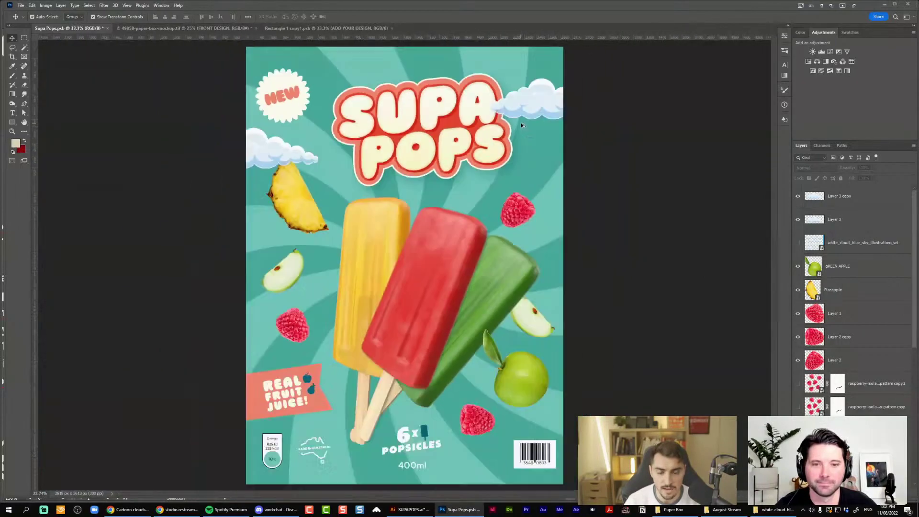
scroll(334, 115, "down", 1)
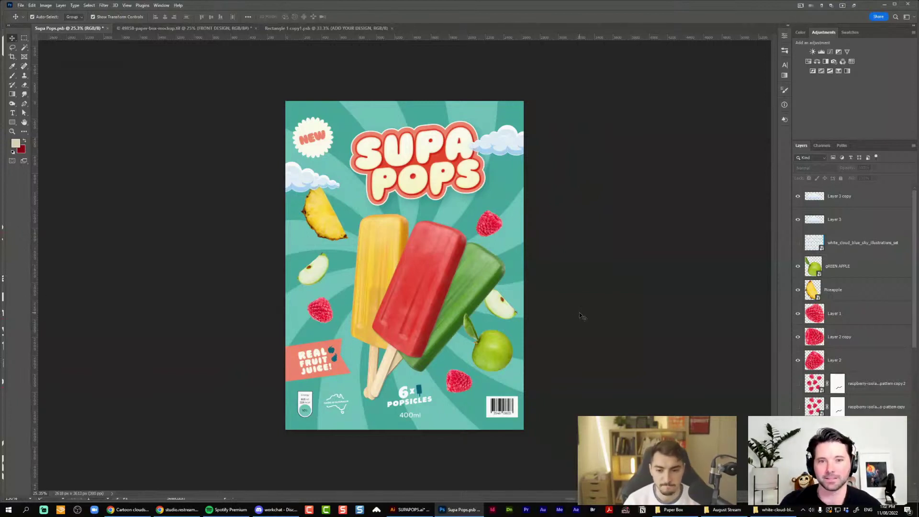
scroll(581, 320, "down", 1)
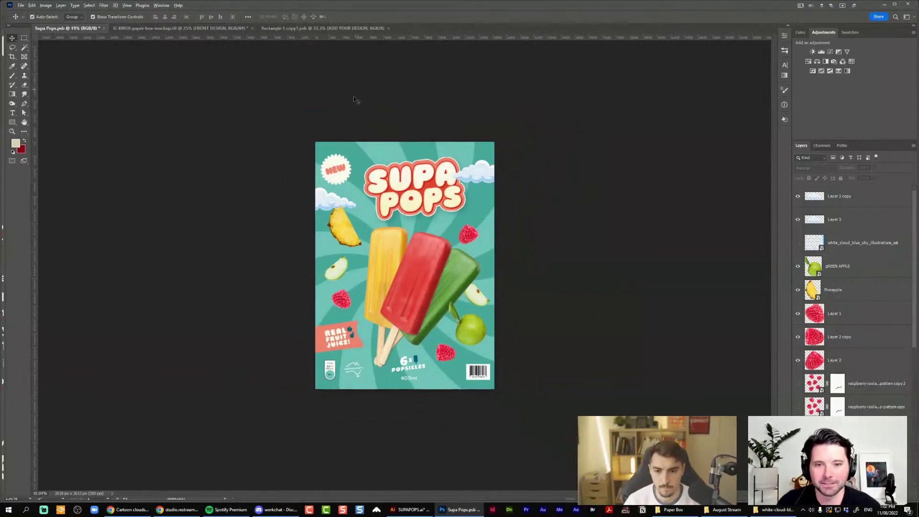
scroll(597, 191, "up", 1)
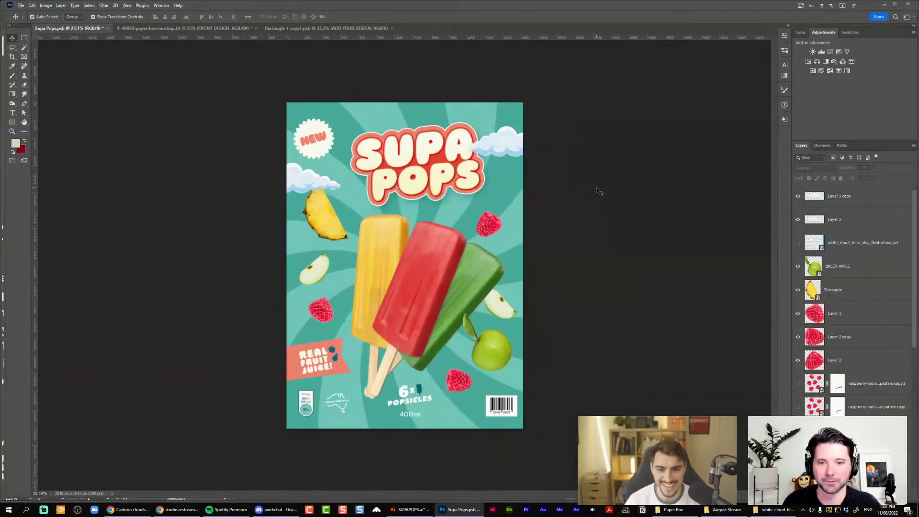
left_click(855, 215)
left_click(850, 200)
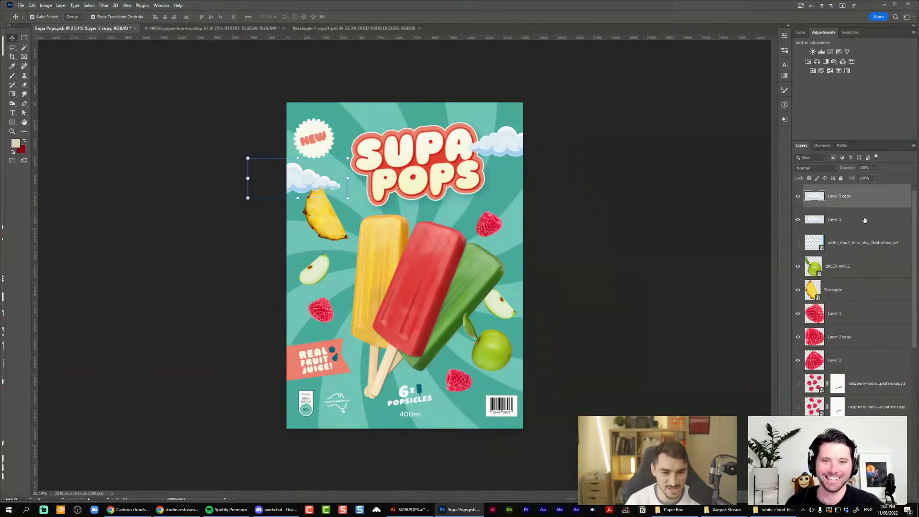
left_click(617, 266)
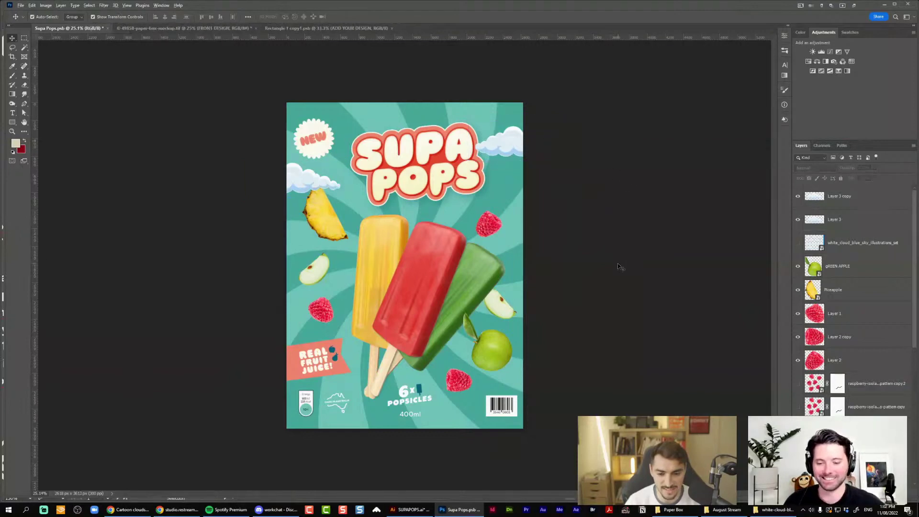
scroll(618, 267, "down", 1)
scroll(590, 287, "up", 2)
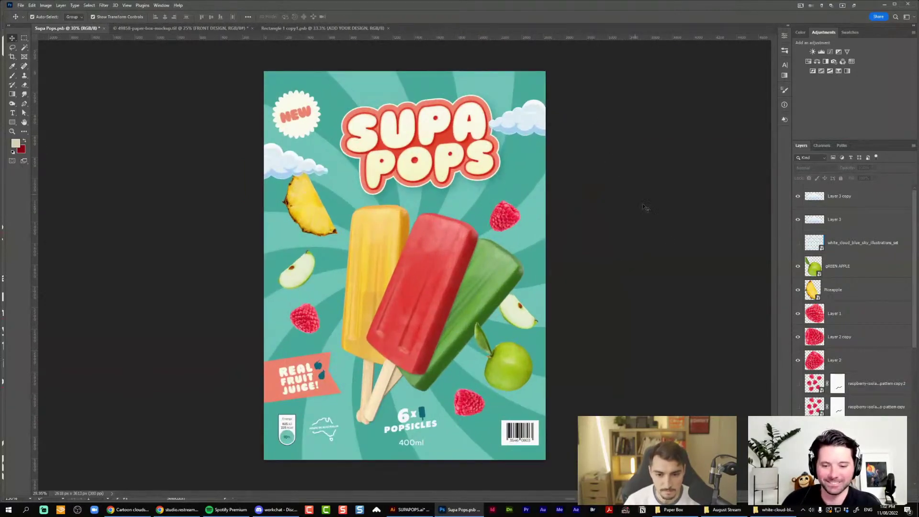
scroll(452, 274, "up", 2)
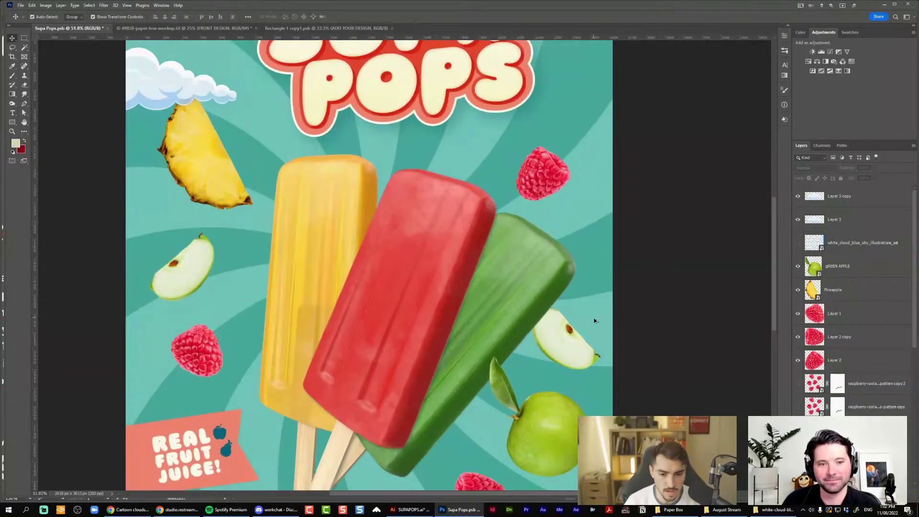
scroll(593, 321, "up", 2)
scroll(358, 310, "down", 3)
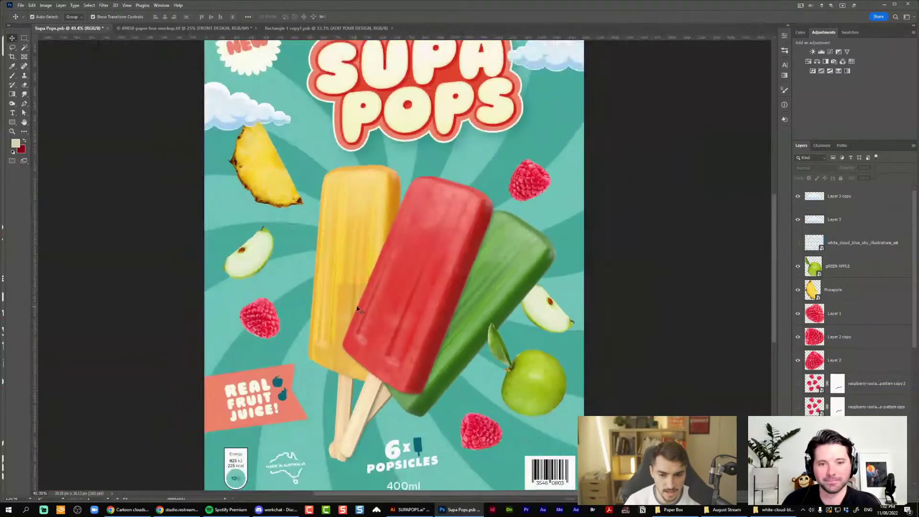
scroll(358, 310, "down", 2)
Make a merged copy of the whole visible artwork and paste it as a new layer above all others
left_click(856, 204)
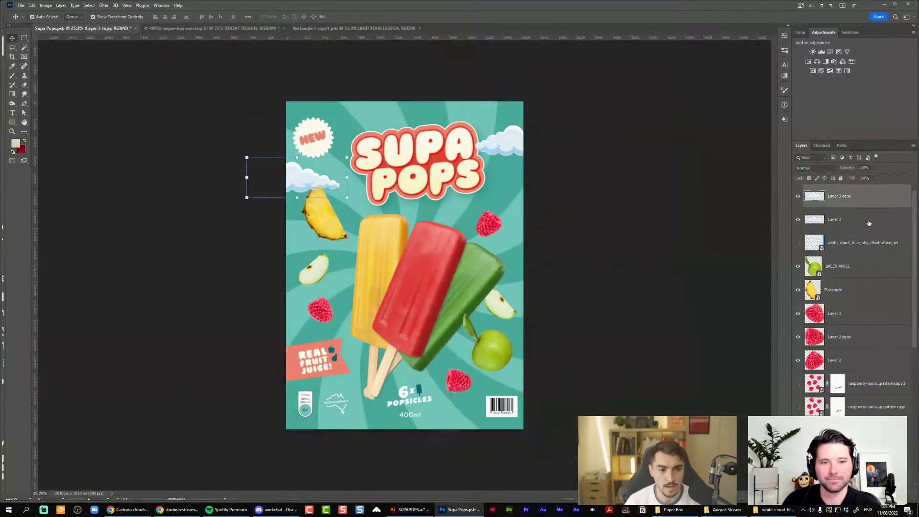
key("ctrl+a")
scroll(866, 227, "down", 10)
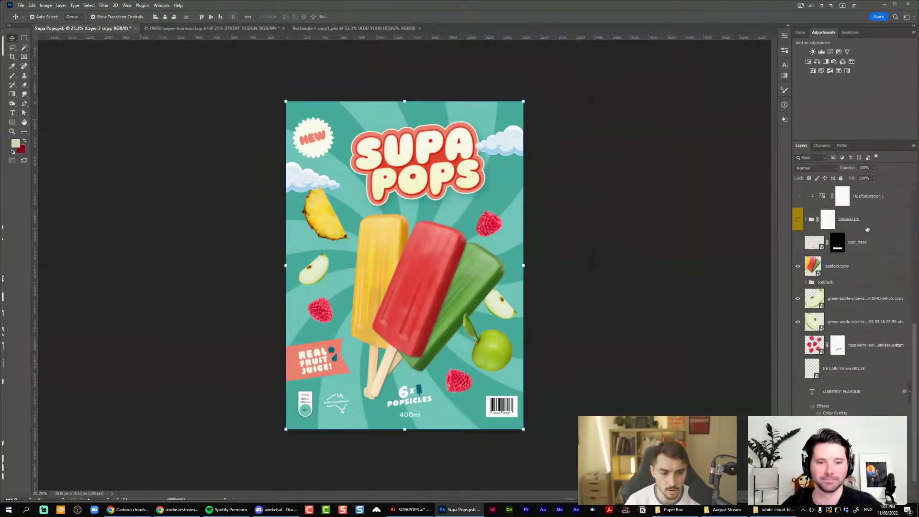
left_click(861, 476)
key("ctrl+v")
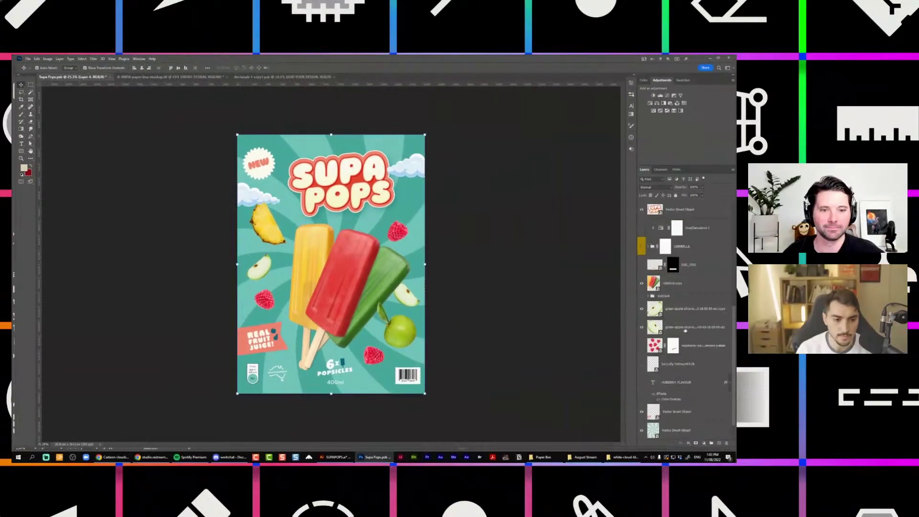
scroll(691, 241, "up", 10)
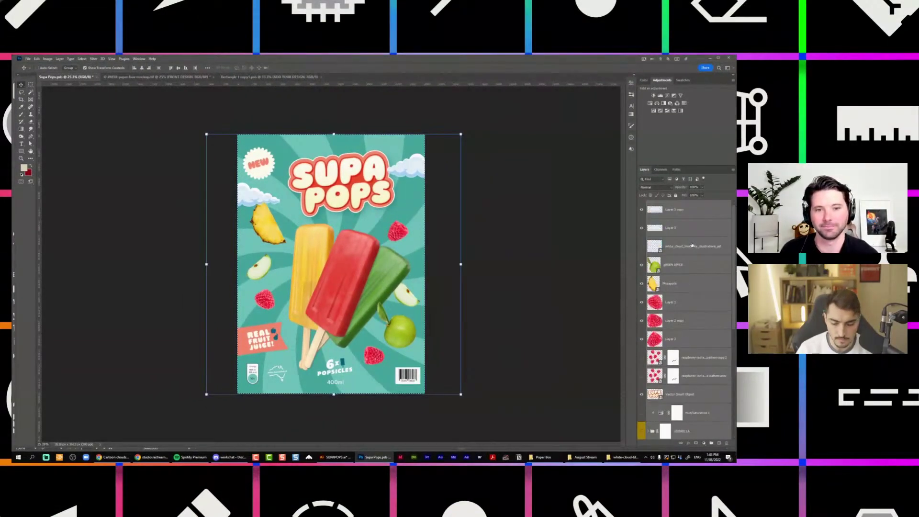
scroll(691, 240, "down", 1)
scroll(691, 240, "up", 1)
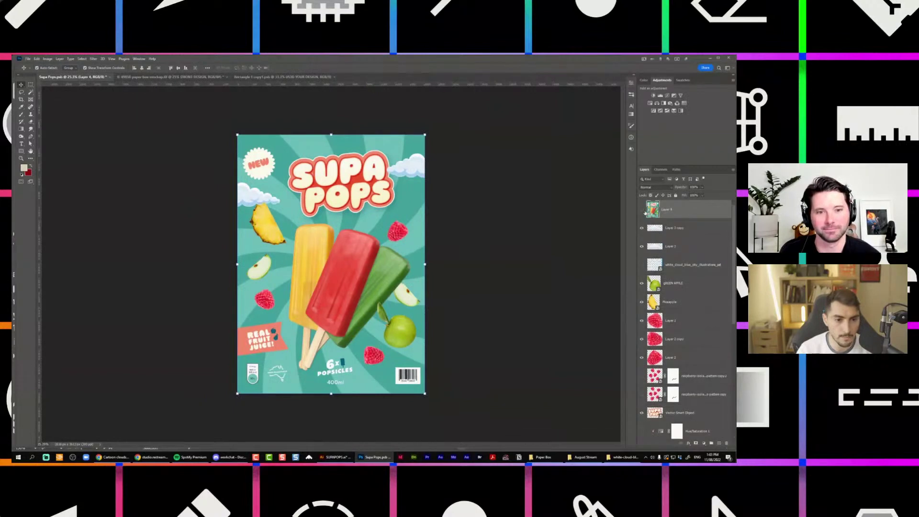
Compare the merged copy with the original layers by toggling its visibility, leaving it visible
left_click(642, 209)
left_click(642, 209)
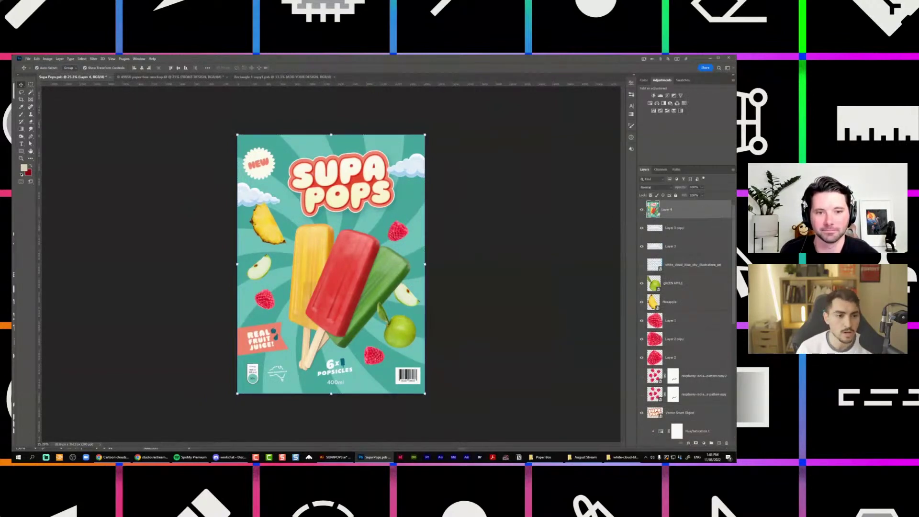
scroll(660, 213, "down", 5)
scroll(659, 213, "up", 5)
left_click(642, 210)
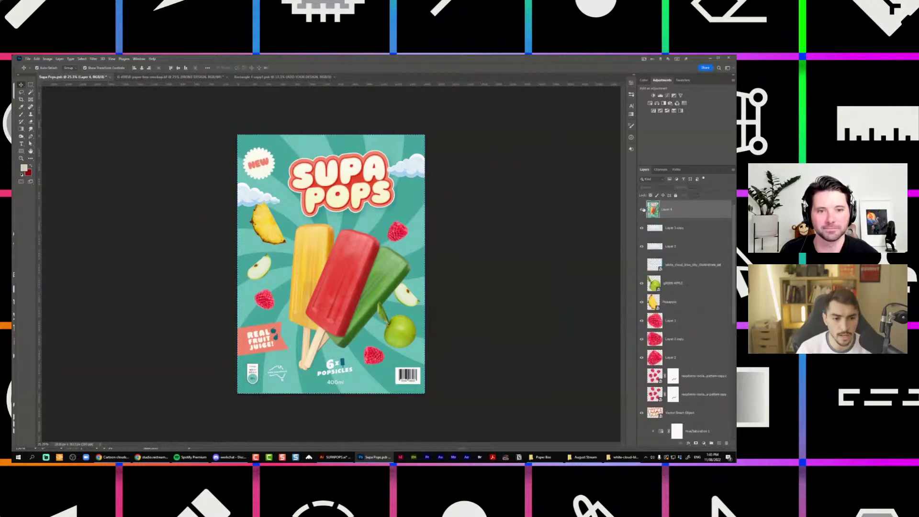
left_click(641, 210)
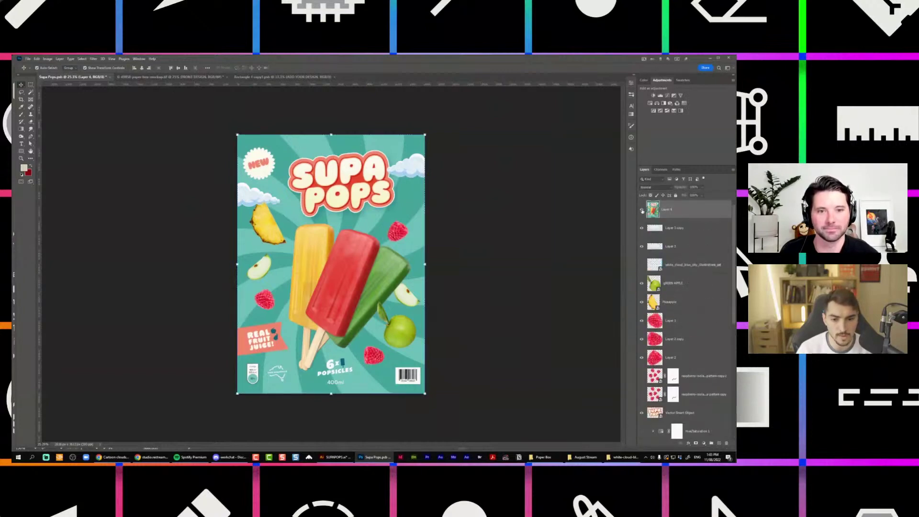
Open the Camera Raw Filter on the merged layer and centre its window over the canvas
left_click(93, 59)
left_click(112, 111)
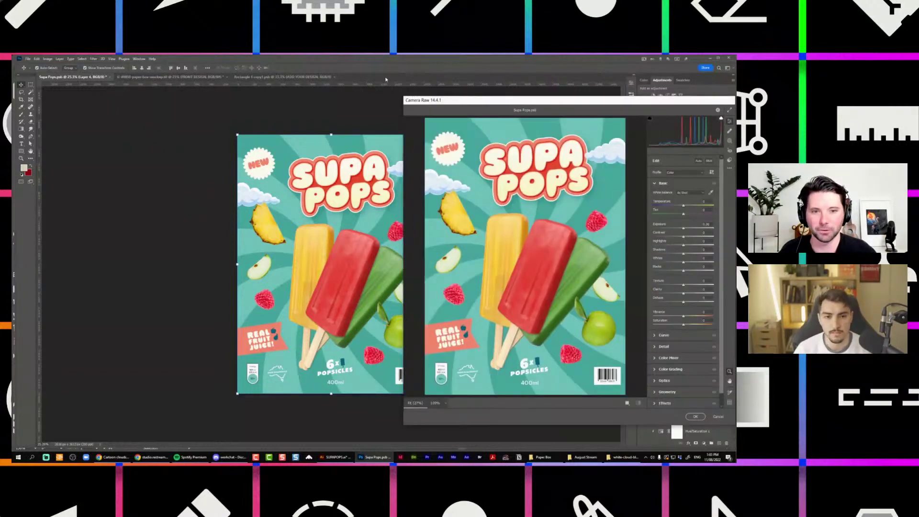
left_click_drag(436, 100, 350, 103)
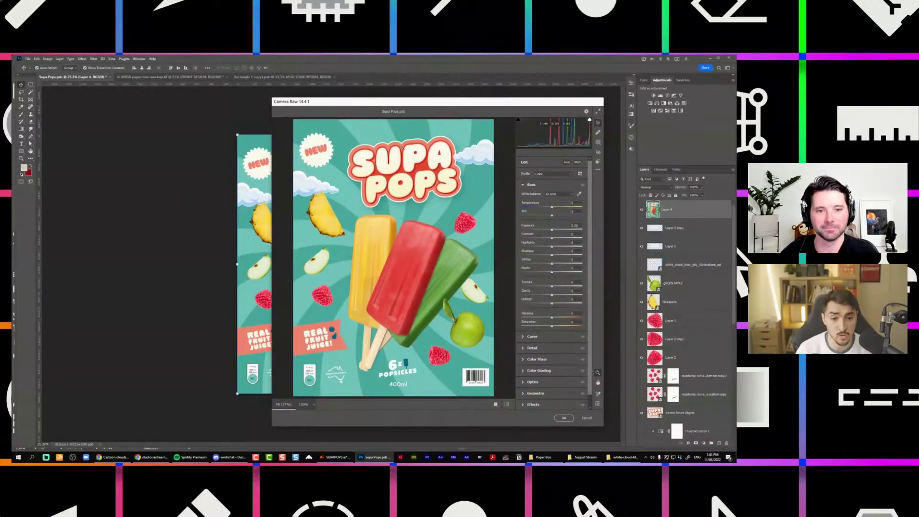
left_click_drag(397, 101, 332, 100)
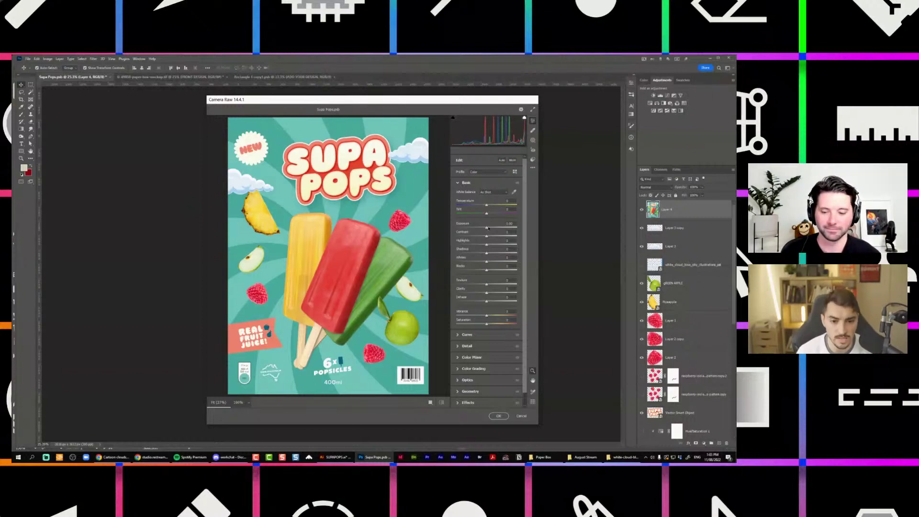
Set Texture to +37 and Clarity to +12 while checking the detail on the popsicles
scroll(365, 287, "up", 2)
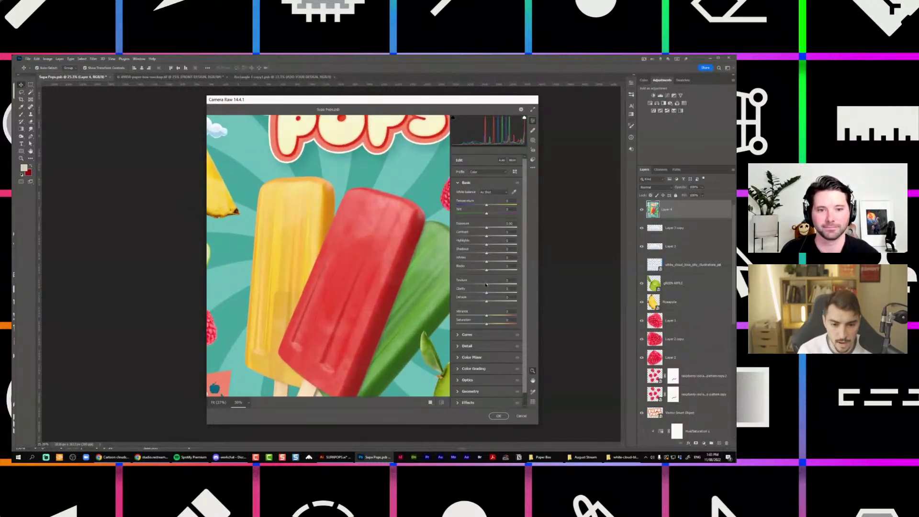
key("ctrl+plus")
key("ctrl+plus")
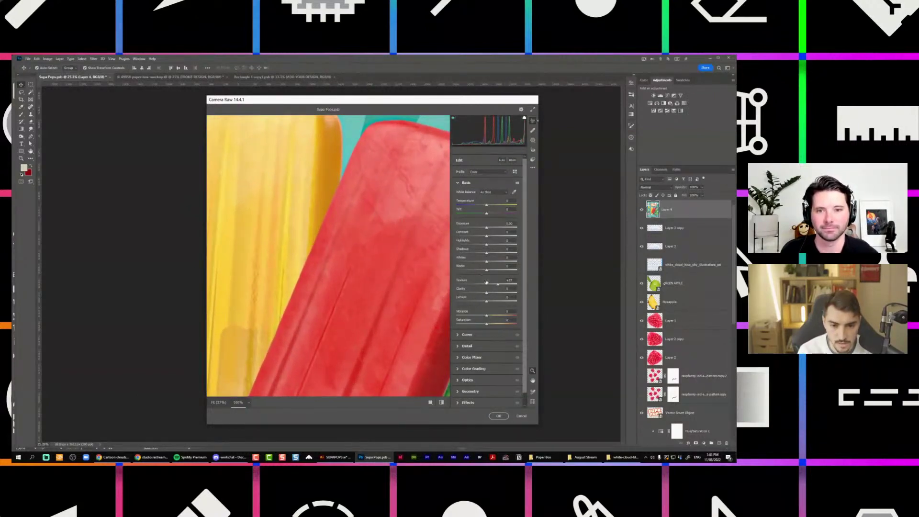
key("ctrl+minus")
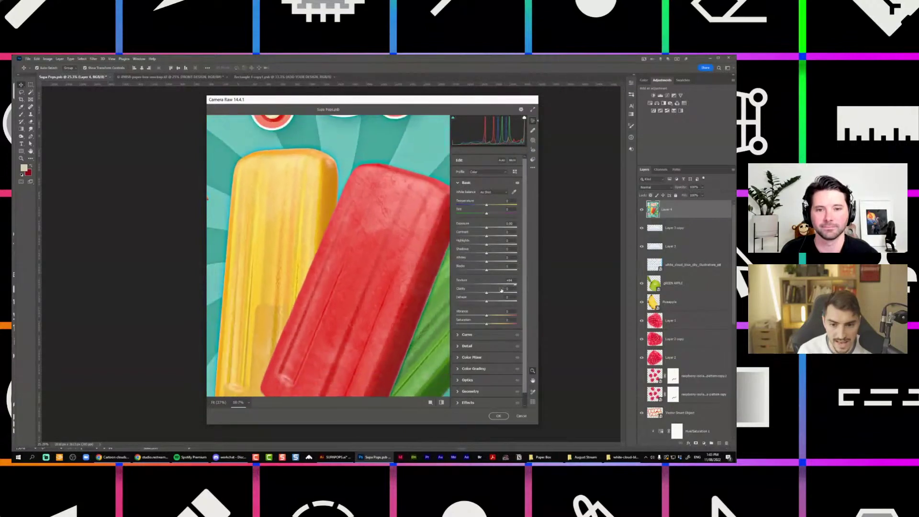
left_click_drag(514, 286, 491, 294)
key("ctrl+minus")
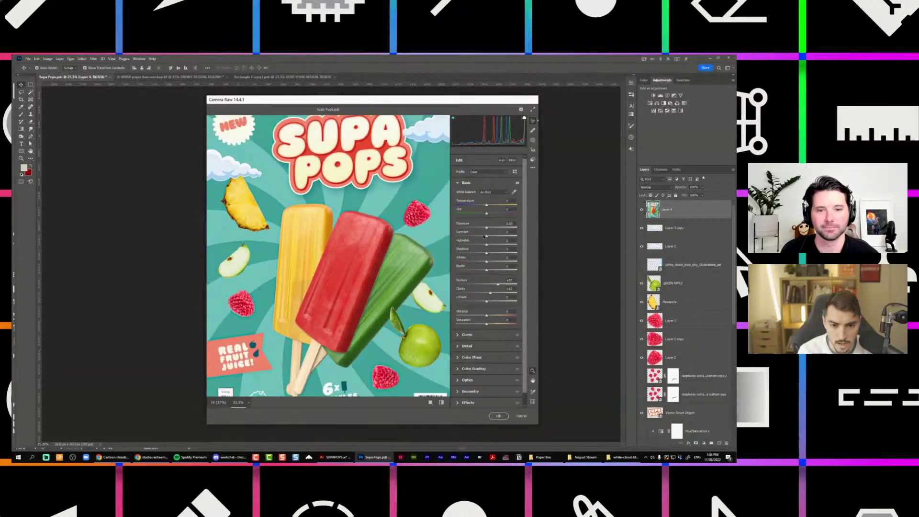
Raise Contrast to about +35, and lower Highlights to -2 and Blacks to -10 on the merged artwork
left_click_drag(486, 235, 496, 238)
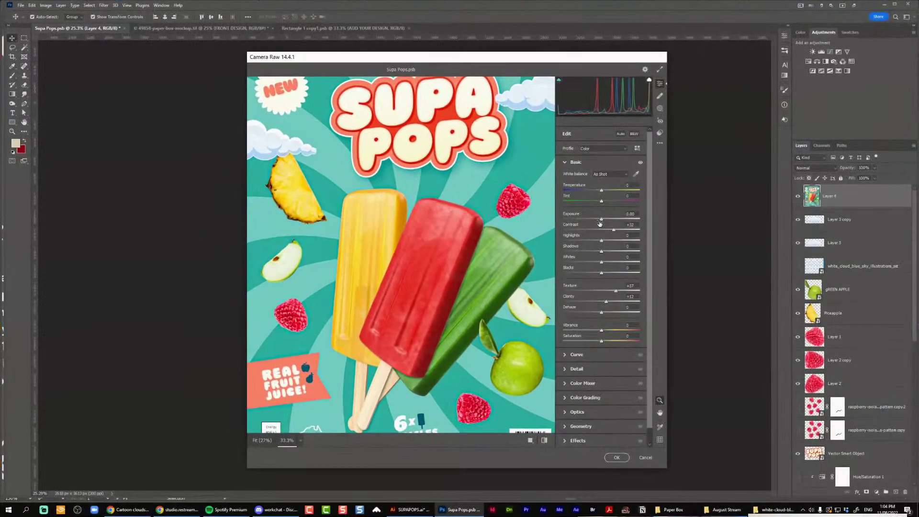
scroll(486, 228, "down", 1)
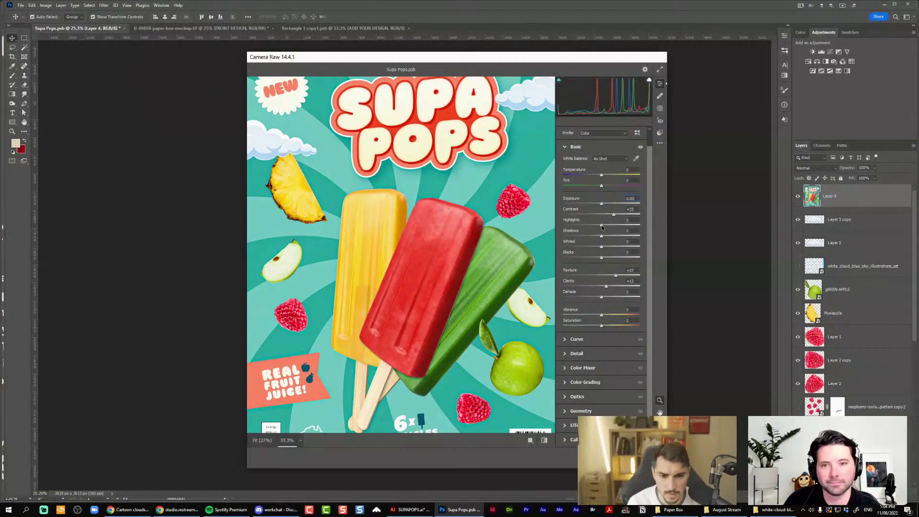
left_click_drag(602, 226, 599, 262)
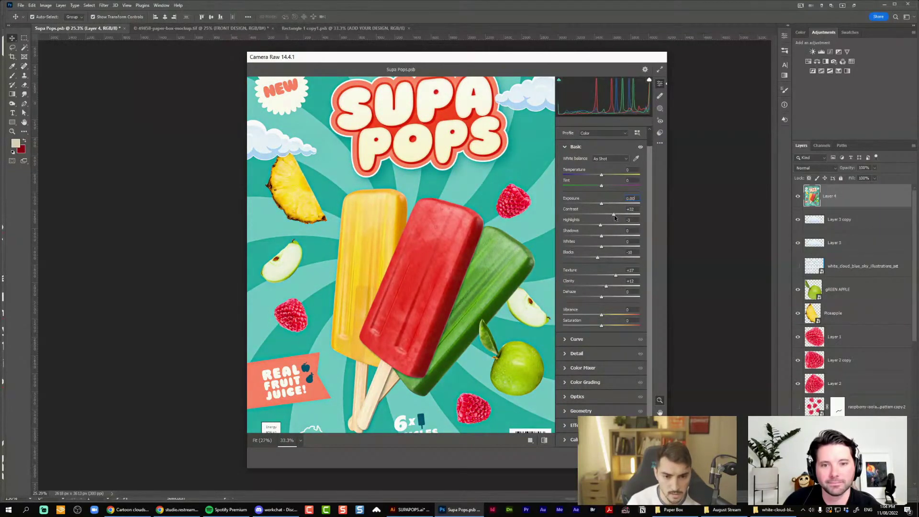
Set Vibrance to +5 and Saturation to +8 to enrich the artwork's colours
left_click(602, 316)
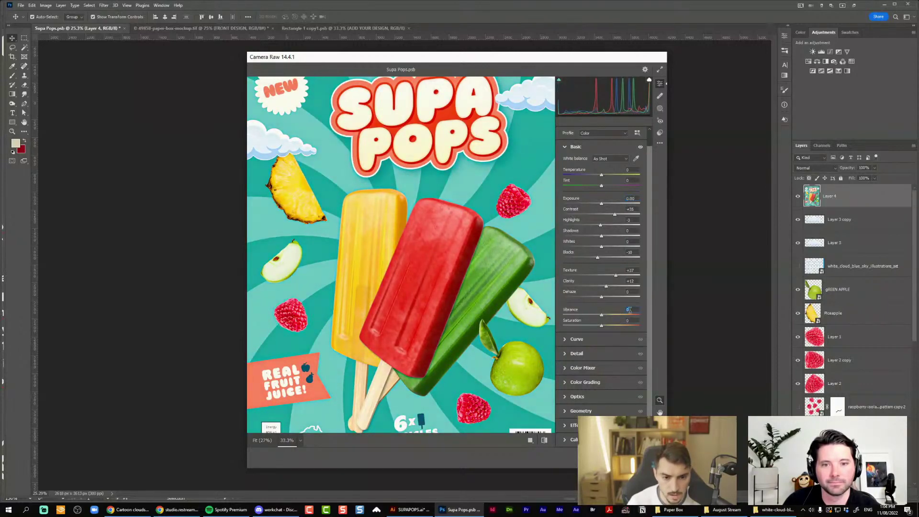
scroll(631, 313, "up", 1)
type("5")
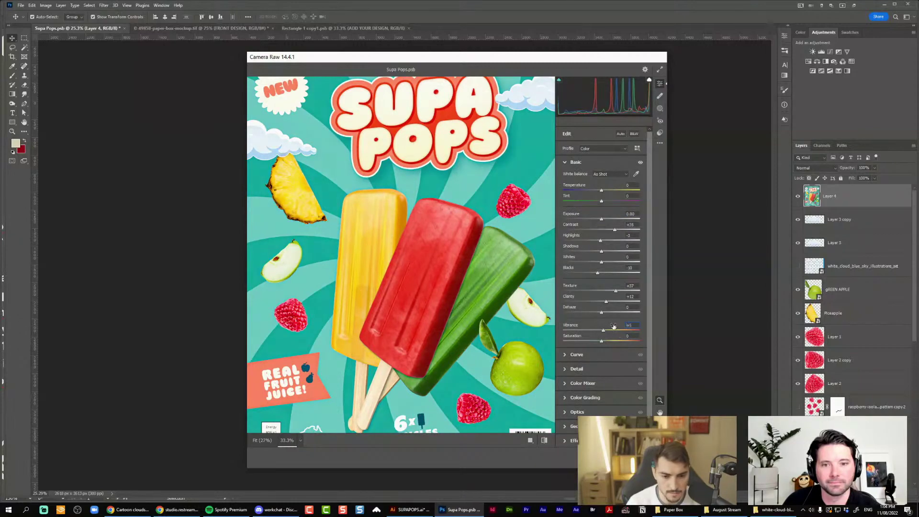
mouse_move(601, 343)
left_mouse_down()
mouse_move(660, 343)
mouse_move(573, 345)
mouse_move(605, 344)
left_mouse_up()
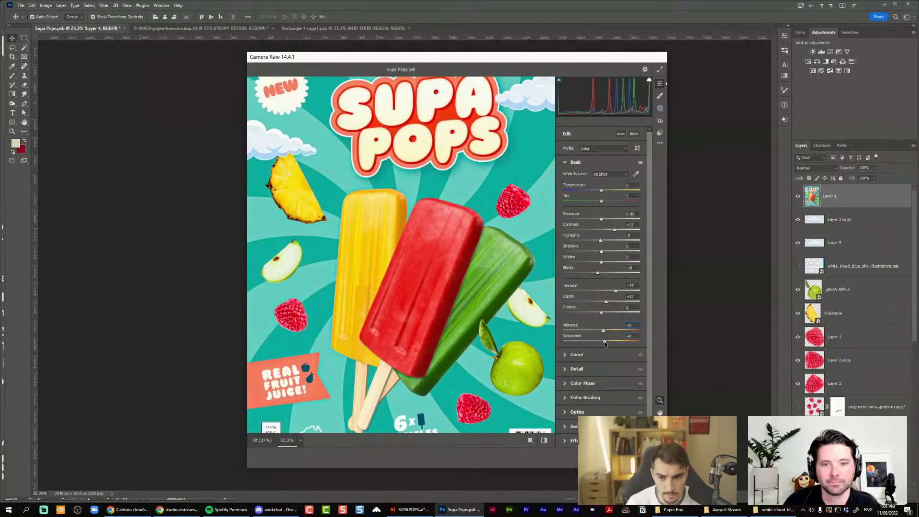
Show the before and after versions side by side and compare the whole packaging design at different sizes
scroll(446, 278, "down", 4)
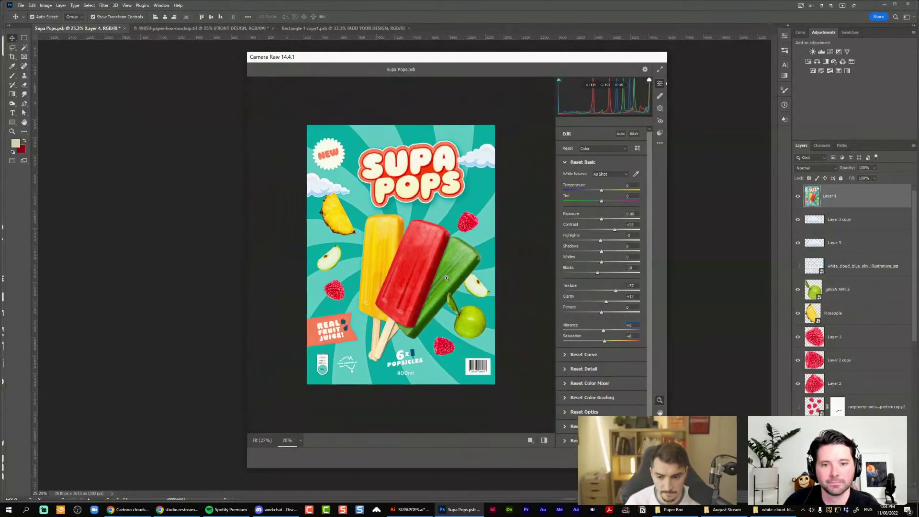
left_click(530, 441)
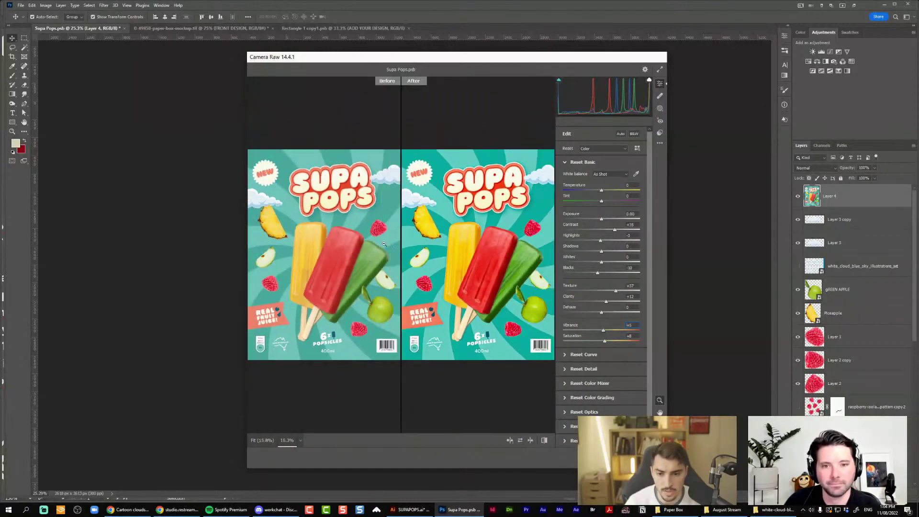
scroll(438, 233, "up", 2)
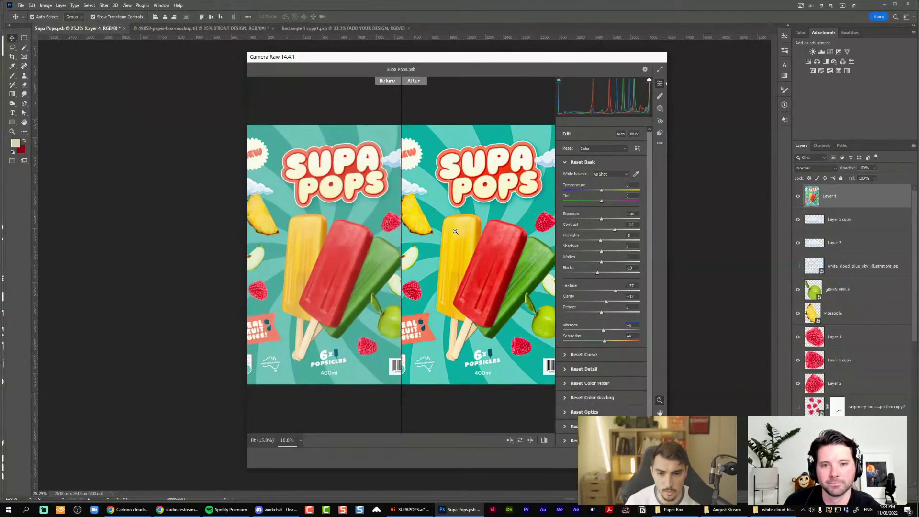
scroll(455, 232, "up", 1)
scroll(456, 231, "down", 4)
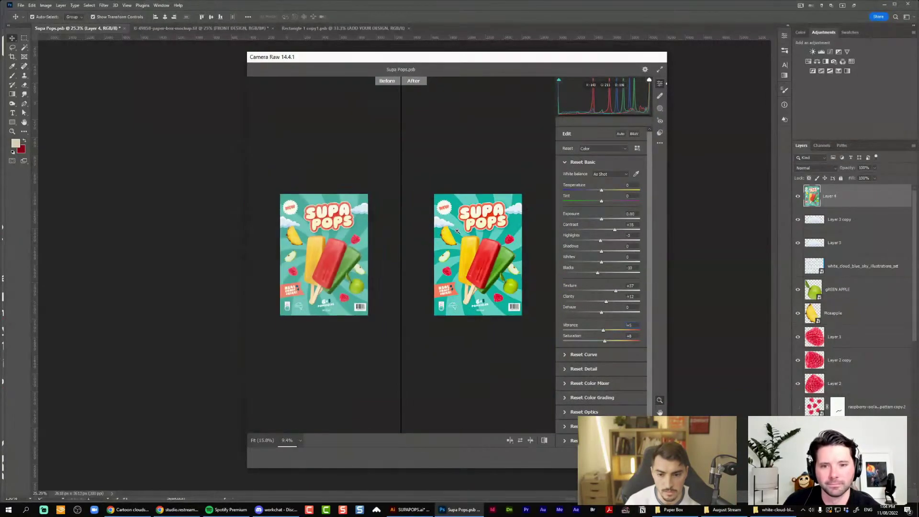
scroll(457, 232, "up", 1)
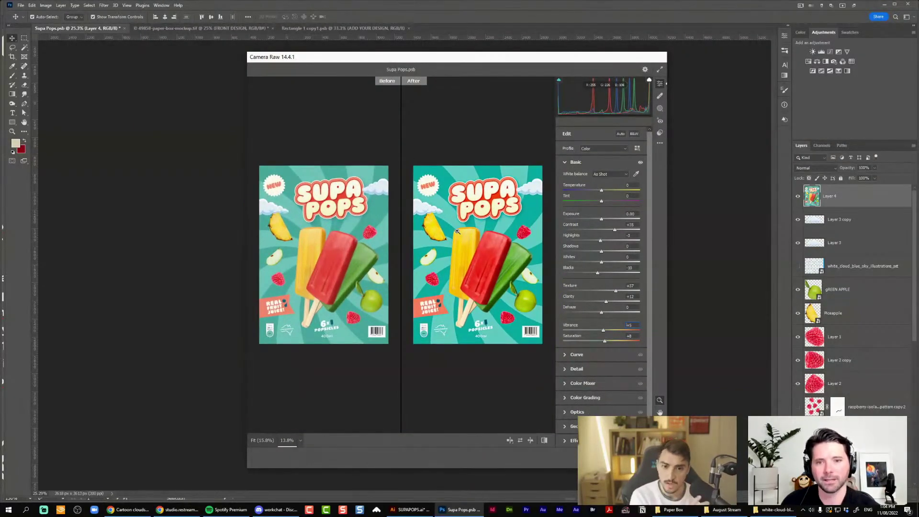
Set Temperature to -4 and Tint to about +9, checking against the original, and apply the Camera Raw adjustments
left_click_drag(601, 190, 605, 200)
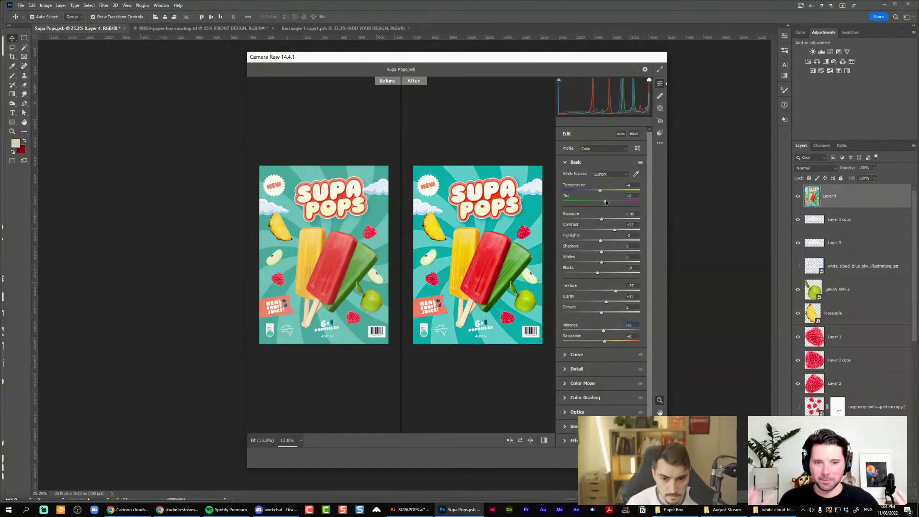
scroll(491, 231, "up", 2)
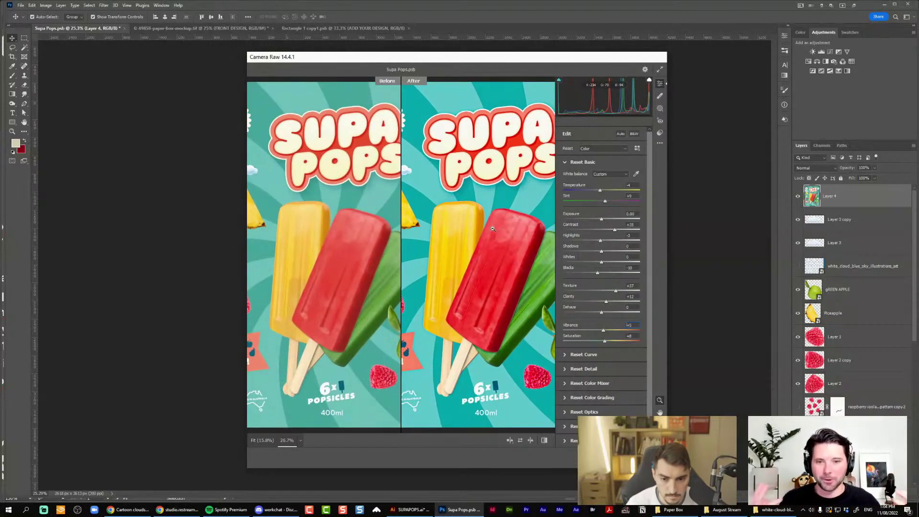
scroll(493, 229, "down", 1)
scroll(507, 223, "down", 1)
scroll(510, 221, "up", 1)
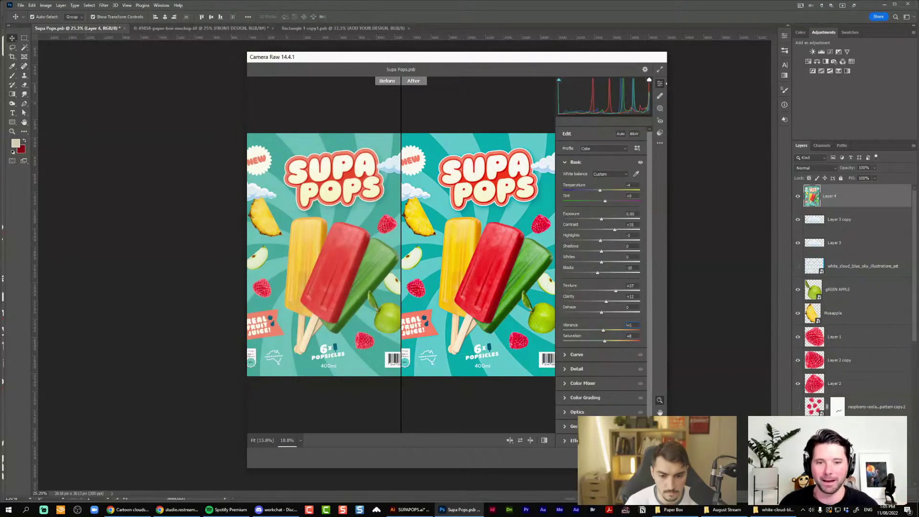
scroll(433, 280, "up", 1)
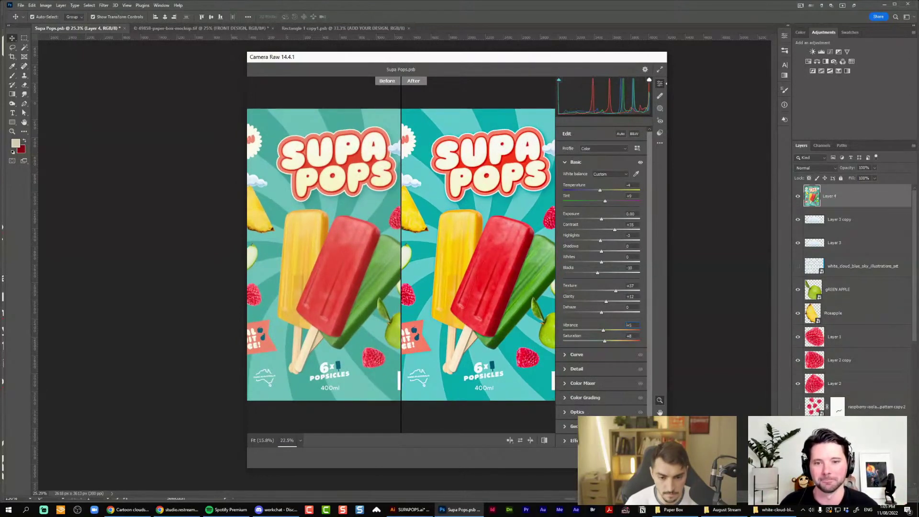
left_click(647, 458)
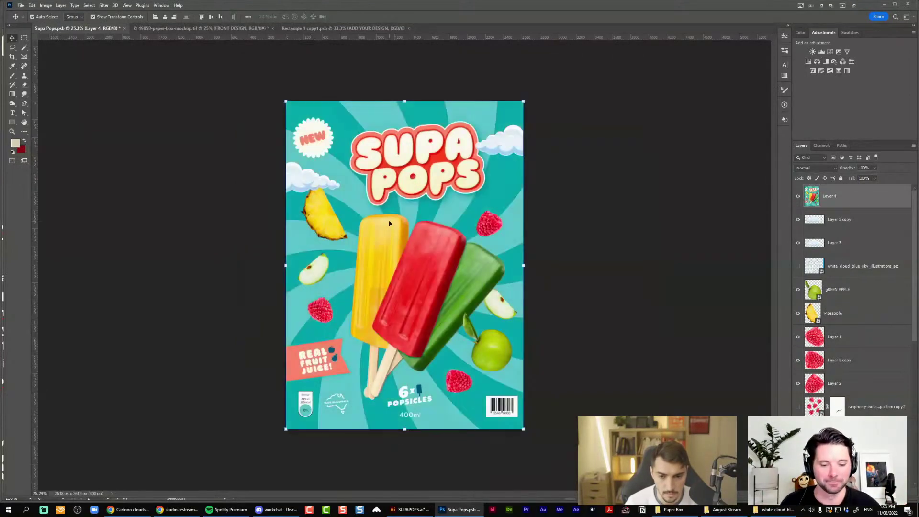
Find the mockup file in the Paper Box folder and examine the open 49858-paper-box-mockup.tif document with no layer selected
scroll(390, 223, "down", 3)
scroll(393, 222, "up", 2)
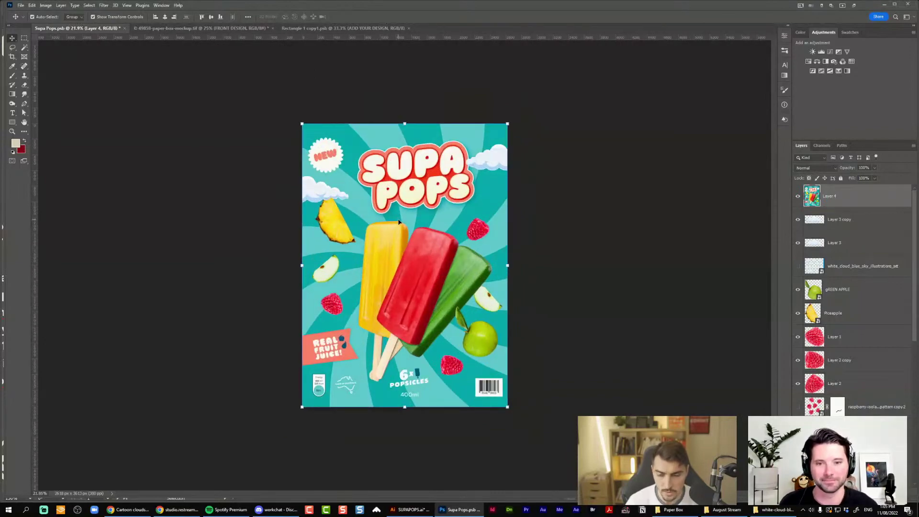
left_click(685, 514)
left_click_drag(625, 135, 443, 128)
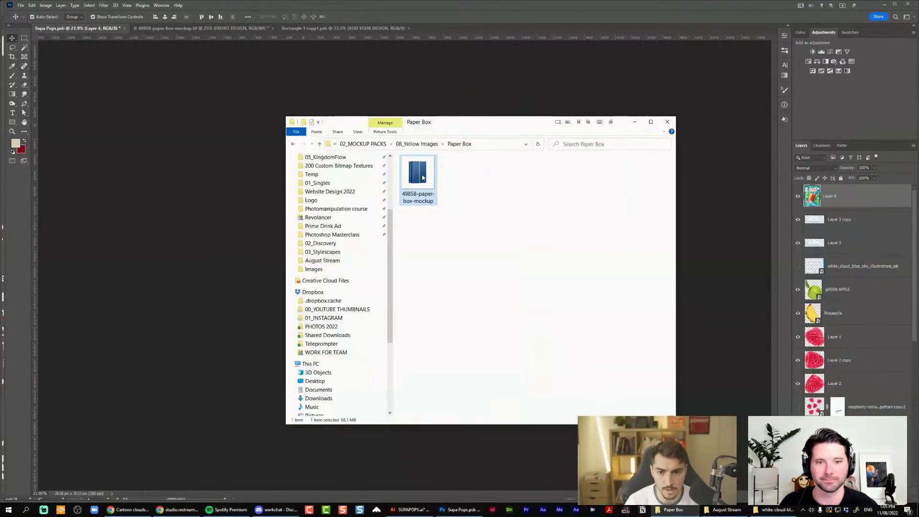
left_click(238, 29)
scroll(293, 67, "down", 5)
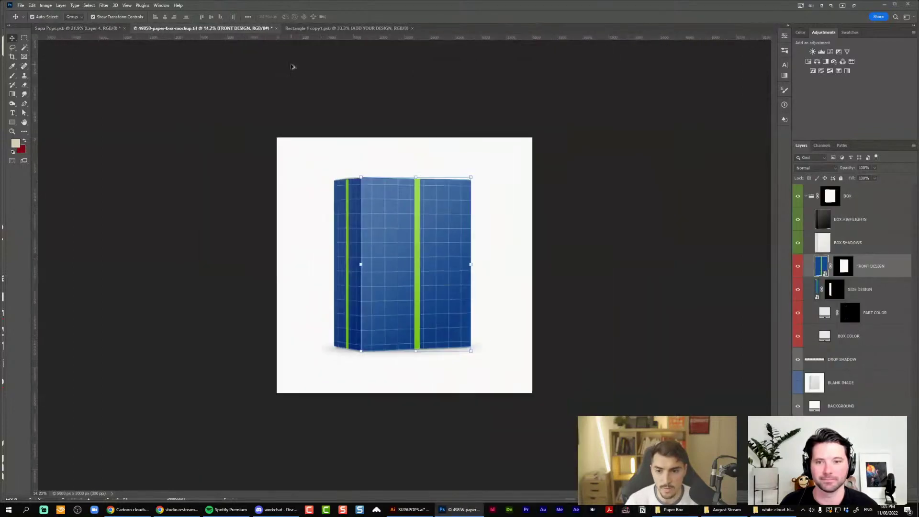
left_click(584, 129)
scroll(354, 205, "up", 4)
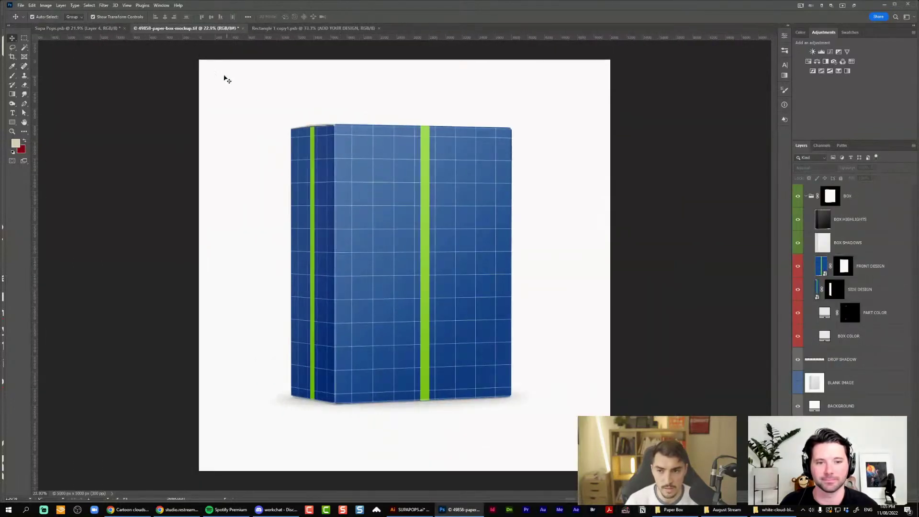
Inspect the Rectangle 1 copy1.psb design template and check what the mockup's FRONT DESIGN layer covers by toggling its visibility
left_click(288, 28)
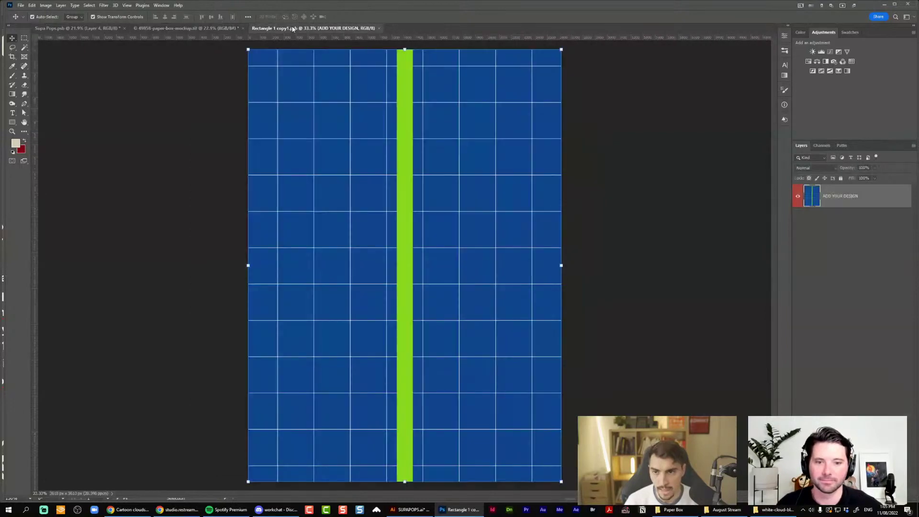
left_click(181, 28)
left_click(797, 267)
left_click(796, 267)
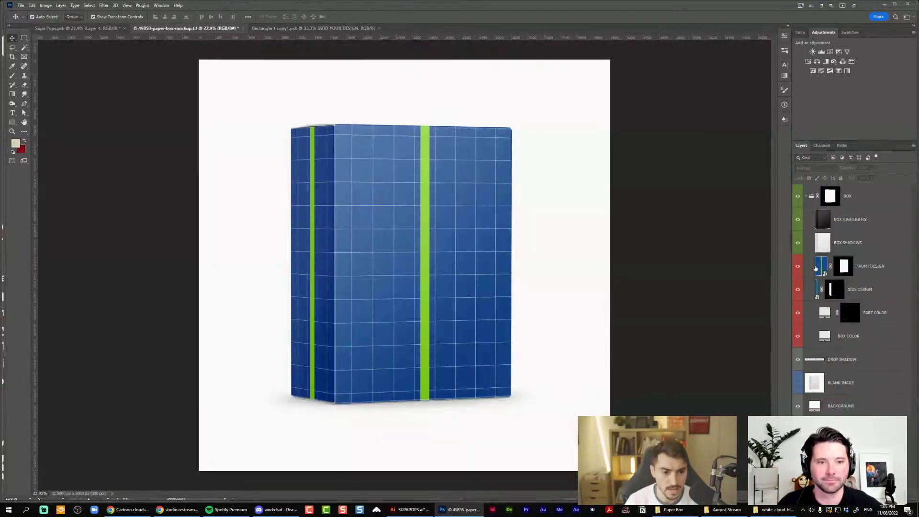
Switch to Chrome and browse the Yellow Images search results for "paper box" mockups down to the end of the page
left_click(127, 509)
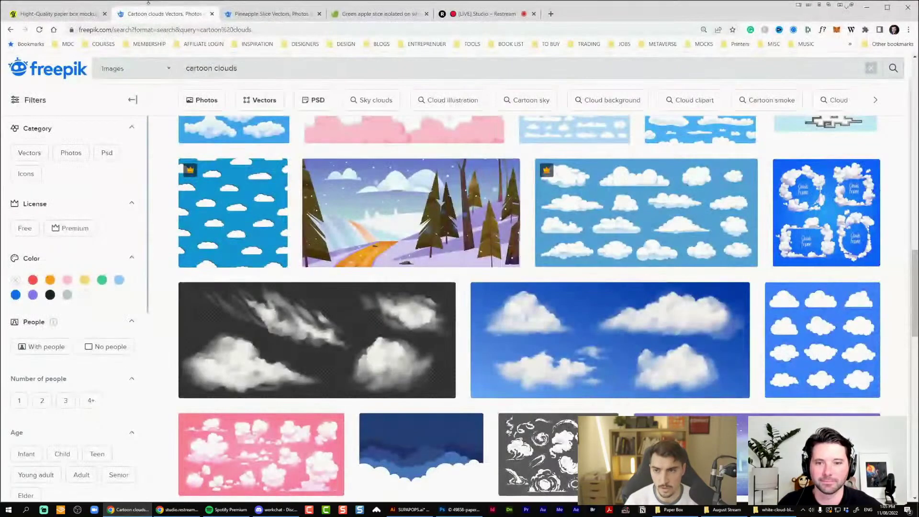
left_click(84, 17)
left_click(178, 106)
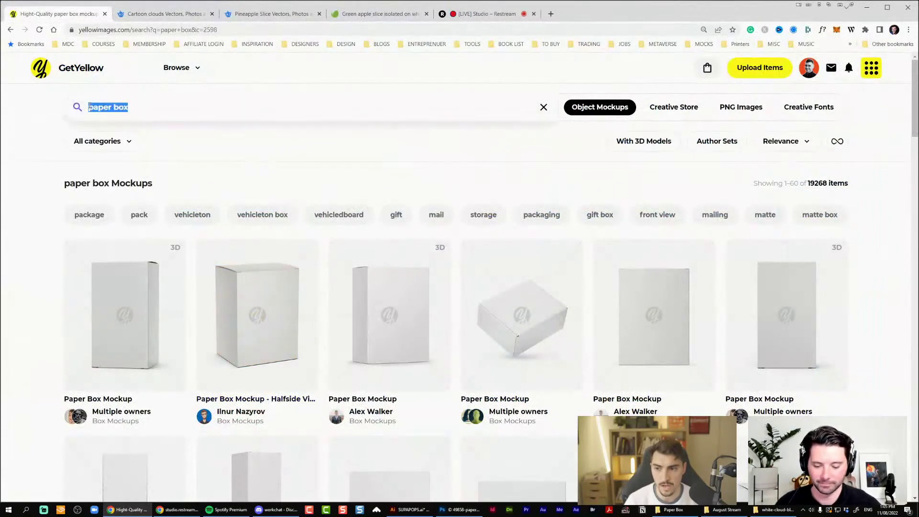
scroll(196, 274, "down", 1)
scroll(196, 273, "down", 1)
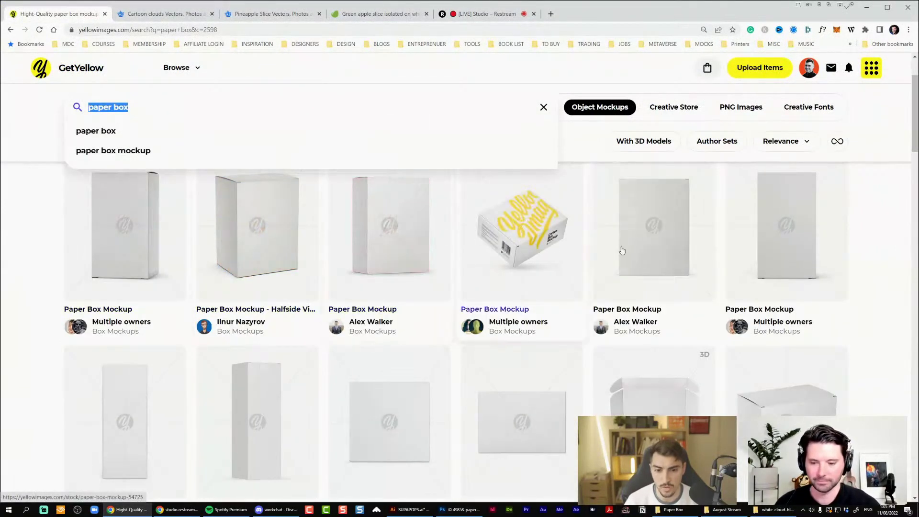
scroll(641, 397, "down", 4)
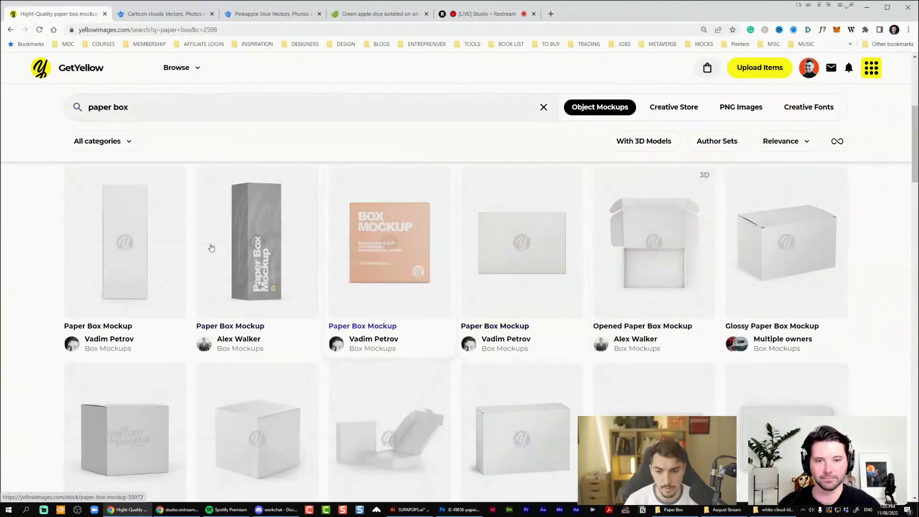
scroll(142, 252, "down", 5)
scroll(662, 262, "down", 5)
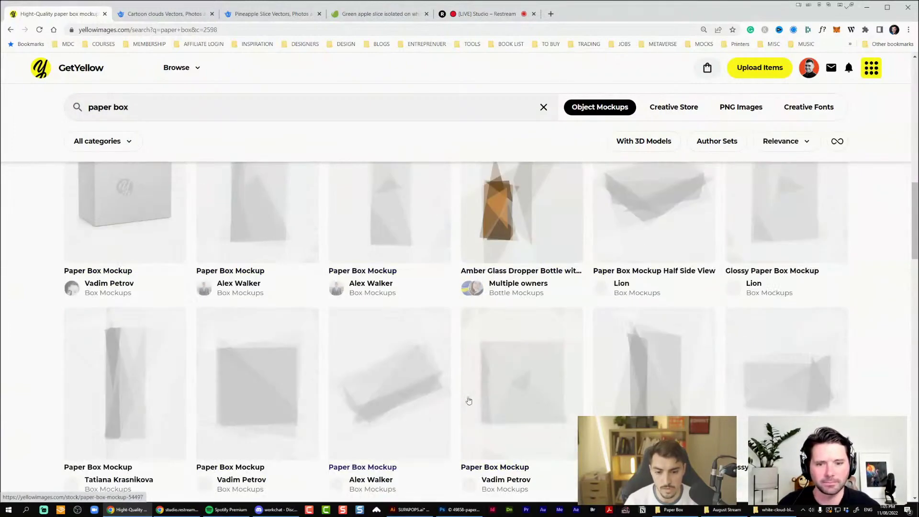
scroll(545, 351, "up", 4)
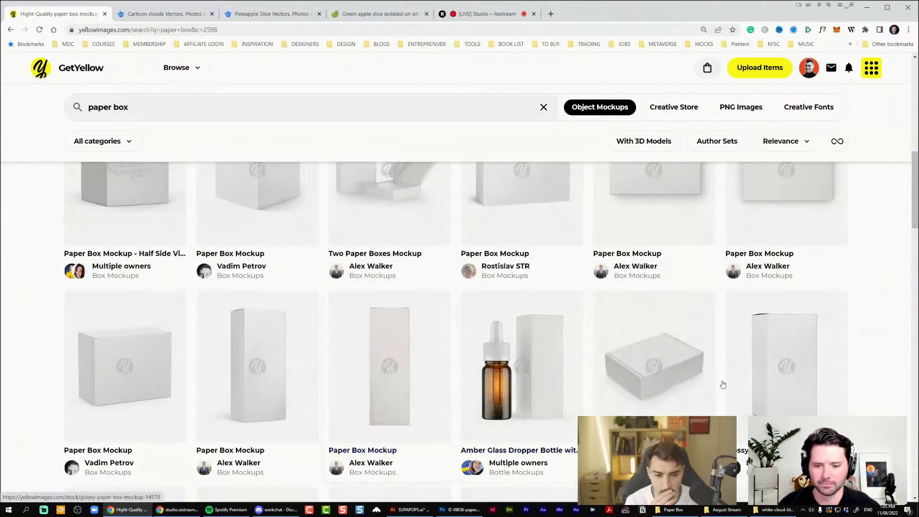
scroll(766, 378, "down", 5)
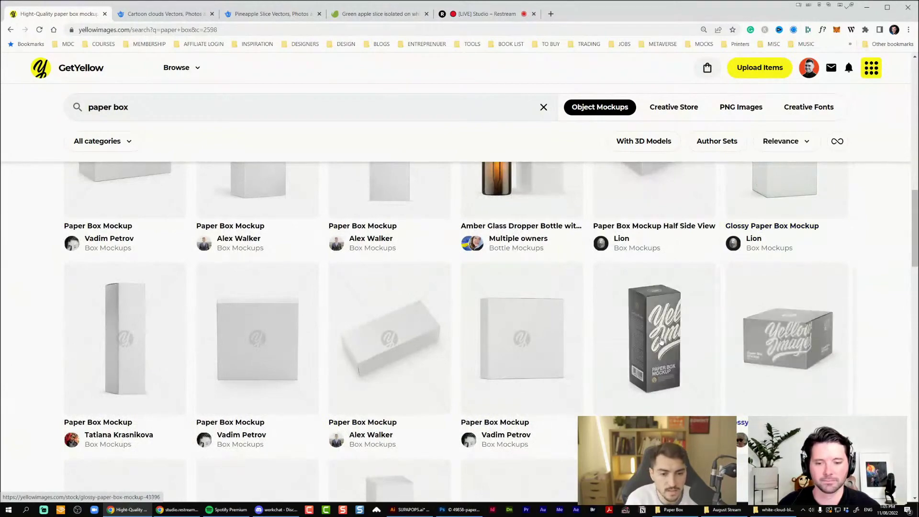
scroll(637, 334, "down", 5)
scroll(407, 316, "down", 2)
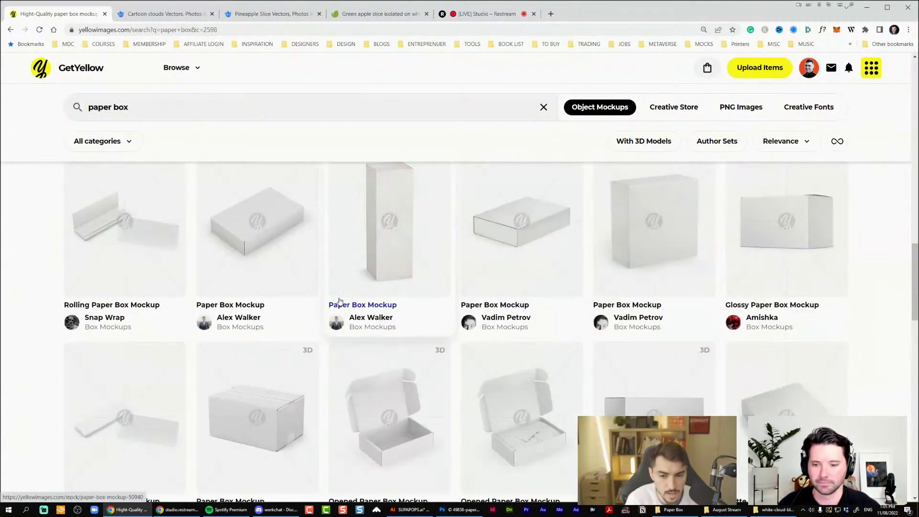
scroll(374, 325, "down", 2)
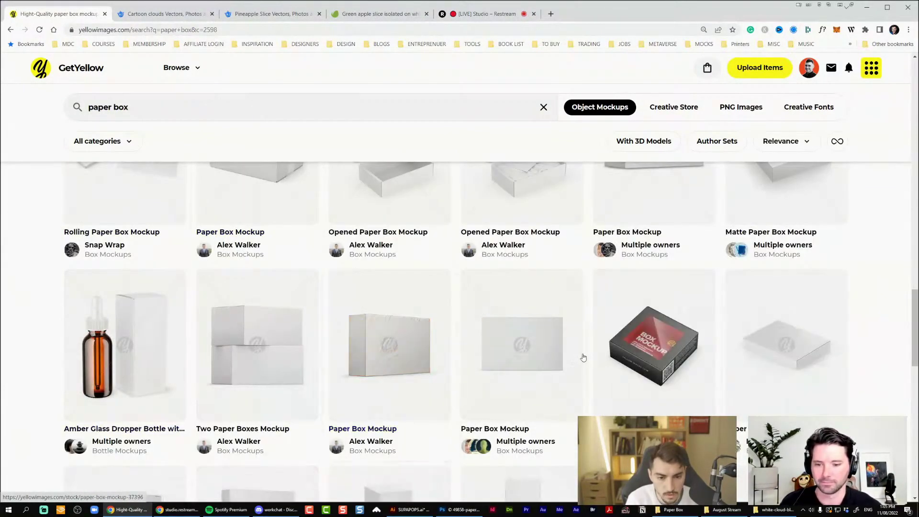
scroll(479, 325, "down", 5)
scroll(390, 271, "down", 10)
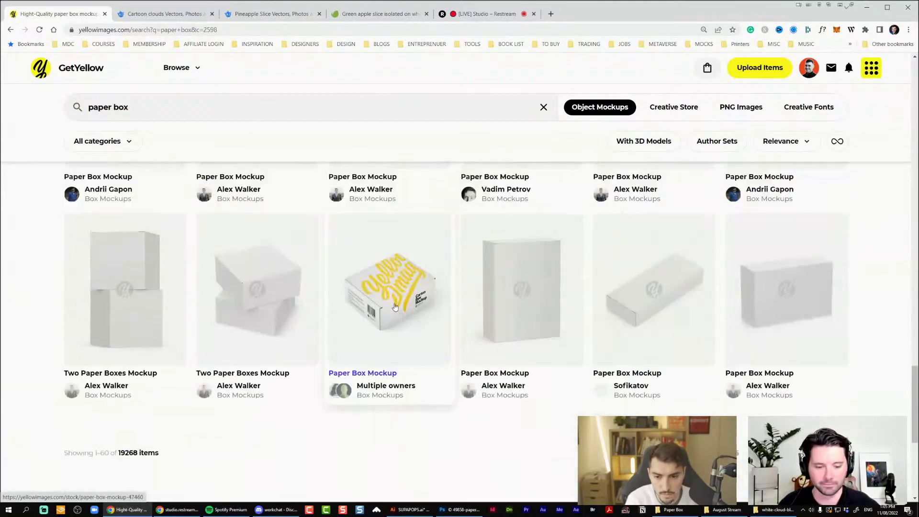
Return to Photoshop, revisit the Supa Pops artwork and bring up the Rectangle 1 copy1.psb design template
left_click(868, 8)
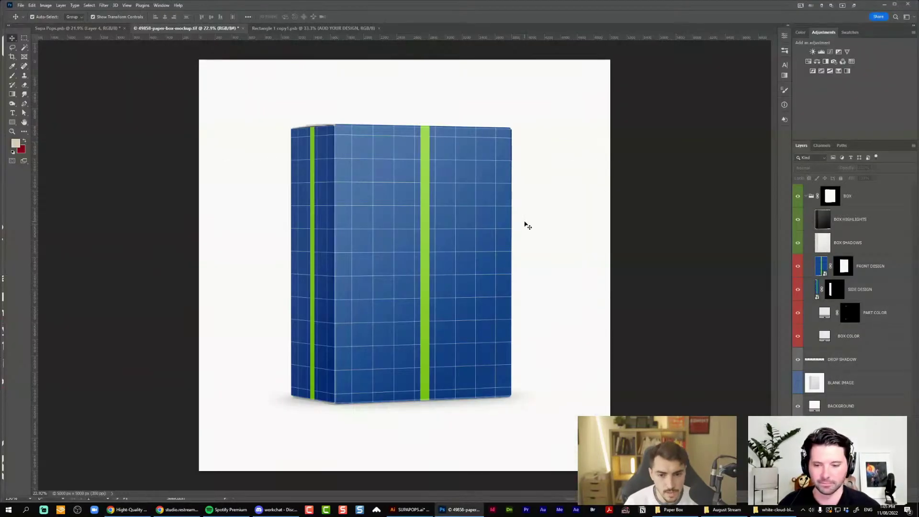
left_click(114, 28)
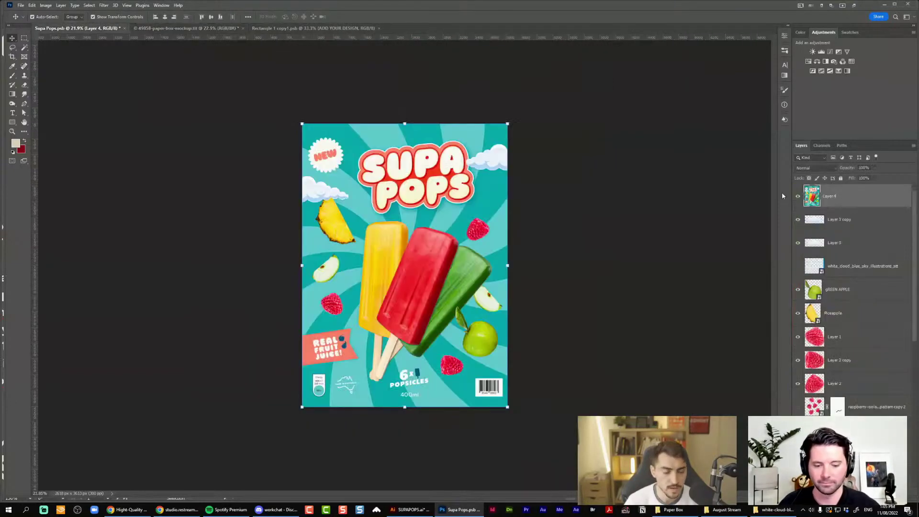
left_click(276, 28)
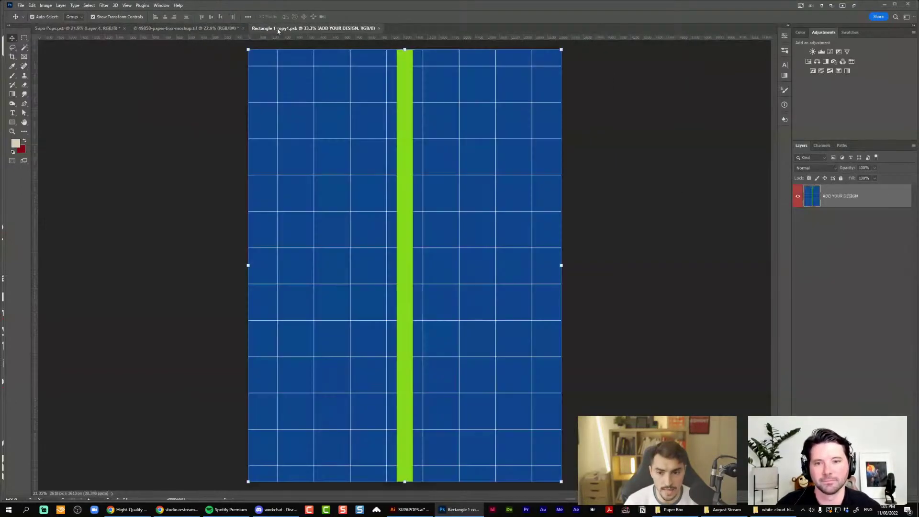
Paste the copied Supa Pops artwork over the ADD YOUR DESIGN layer in the Rectangle 1 copy1.psb template, then return to Supa Pops.psb
key("ctrl+v")
scroll(486, 120, "down", 2)
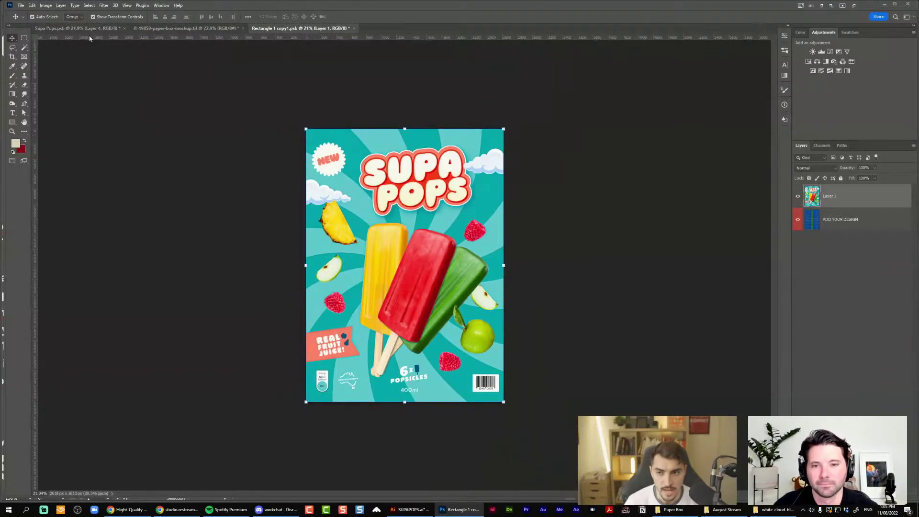
left_click(76, 28)
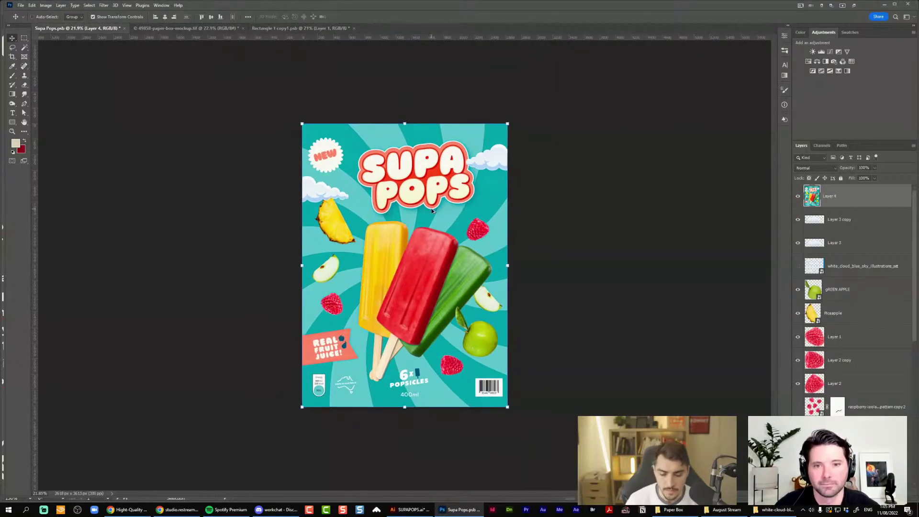
Select the entire Supa Pops.psb canvas and check its pixel dimensions in Canvas Size without changing them
scroll(446, 164, "up", 2)
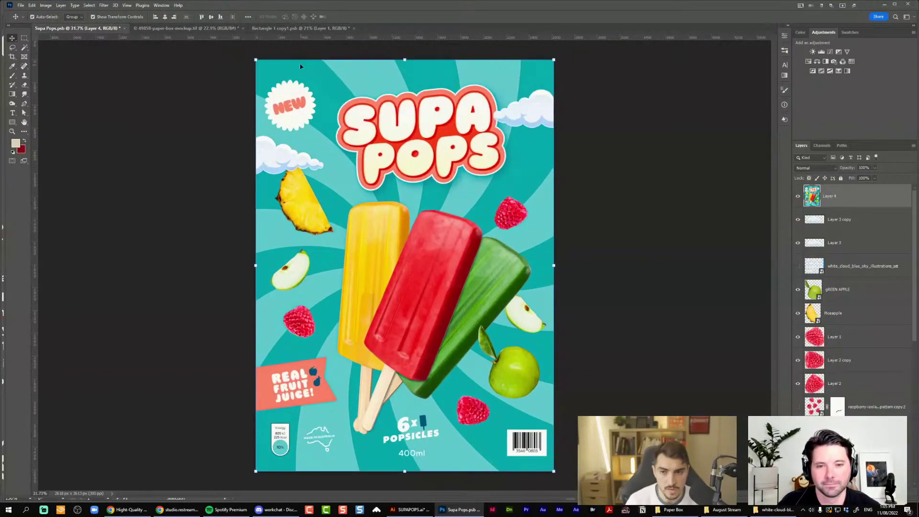
key("ctrl+Tab")
left_click(79, 28)
scroll(440, 203, "down", 1)
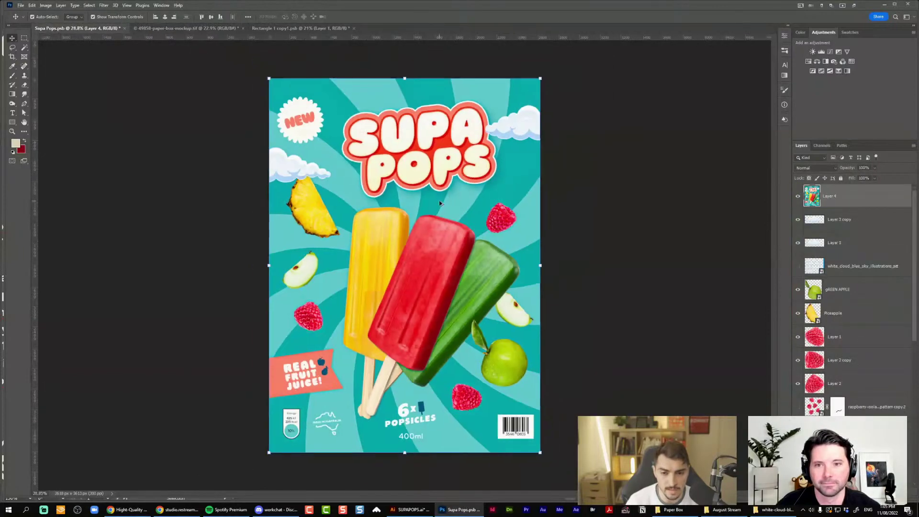
left_click(594, 201)
key("ctrl+a")
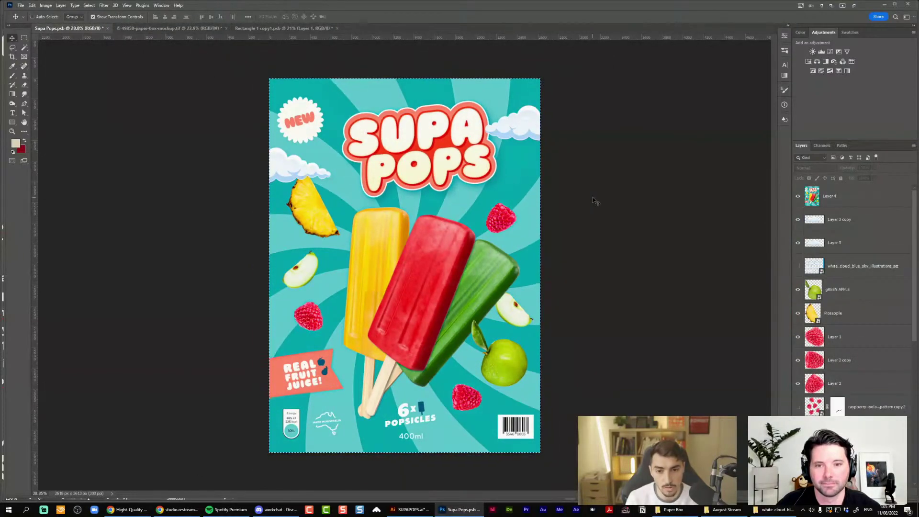
key("ctrl+alt+c")
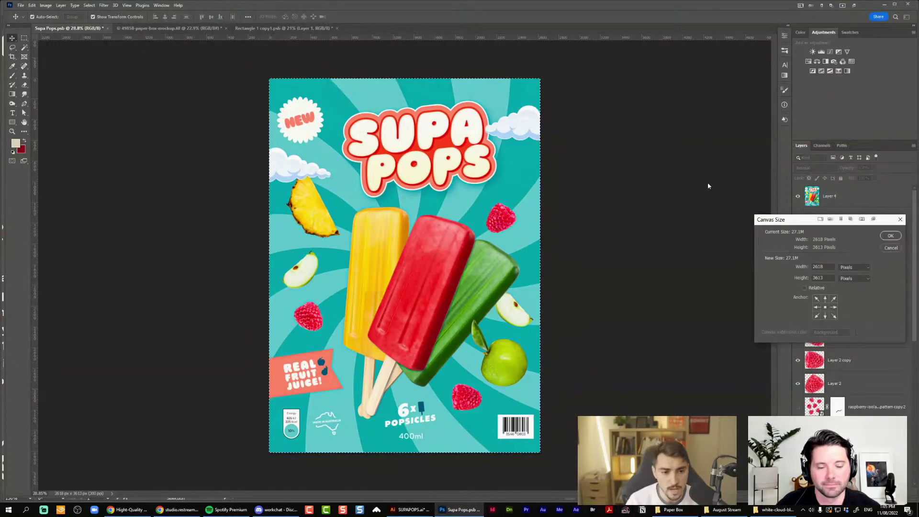
left_click_drag(792, 221, 539, 182)
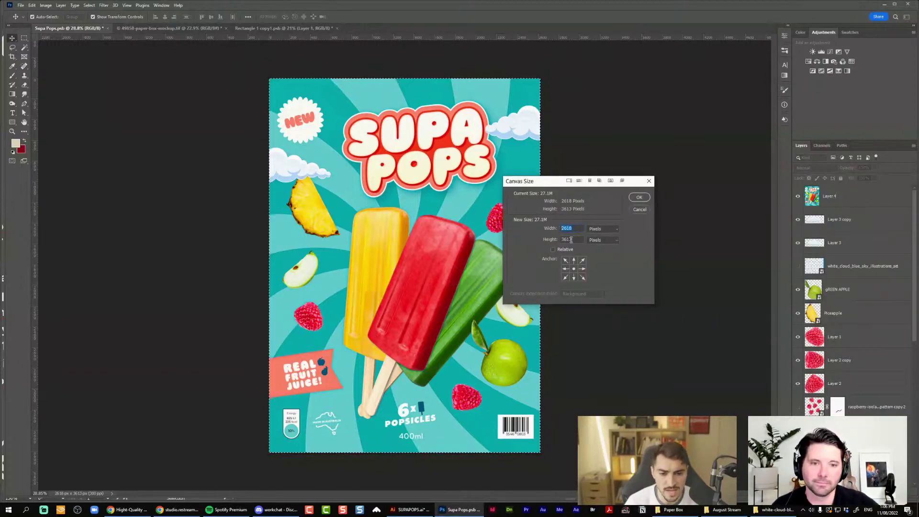
left_click(639, 209)
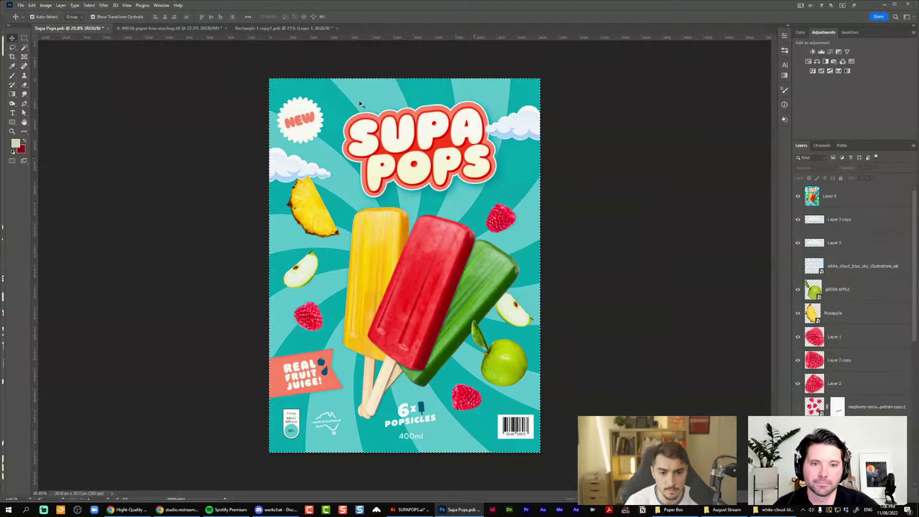
Compare the box mockup and design template documents, and clear the selection in the Supa Pops artwork
left_click(207, 27)
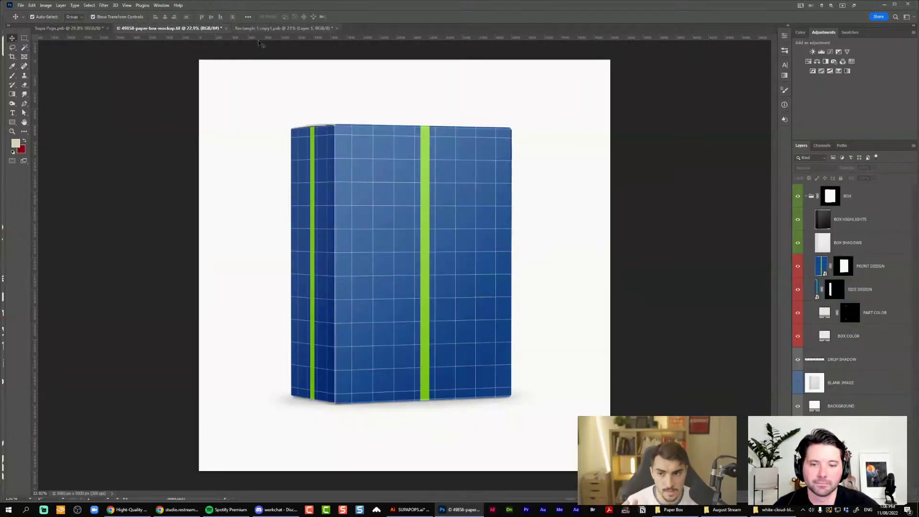
left_click(261, 28)
left_click(192, 27)
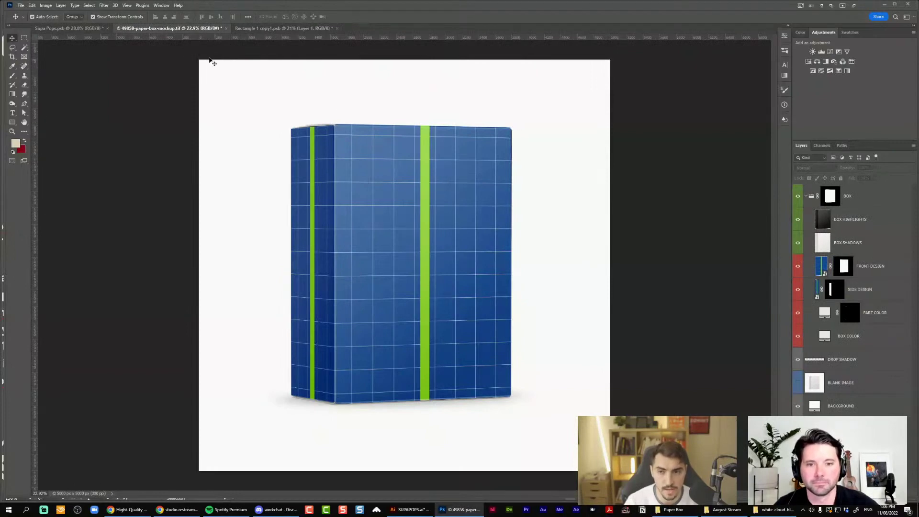
left_click(84, 29)
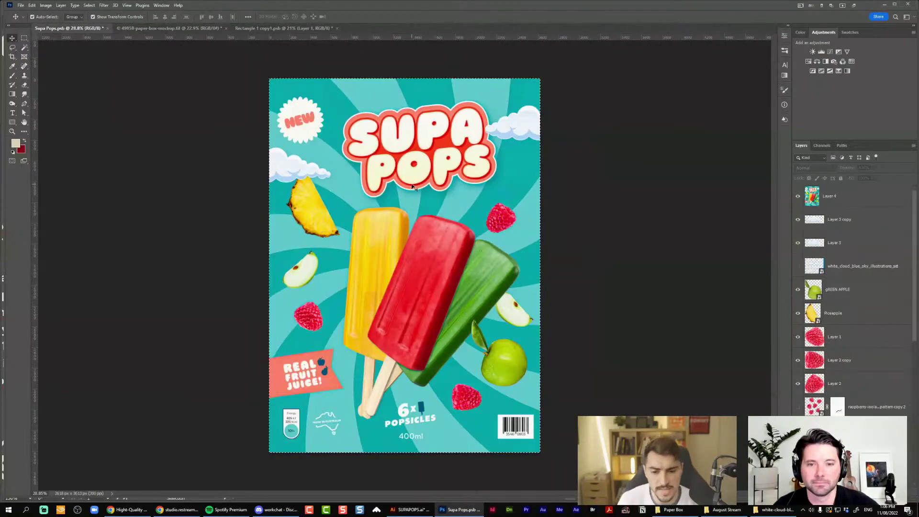
key("ctrl+d")
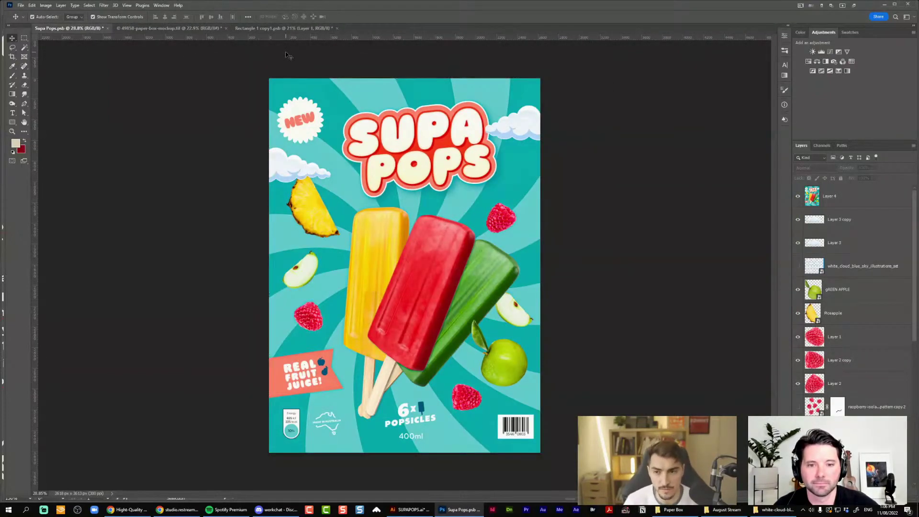
Save the Rectangle 1 copy1.psb template with the pasted artwork and inspect the updated front design on the box mockup
left_click(295, 27)
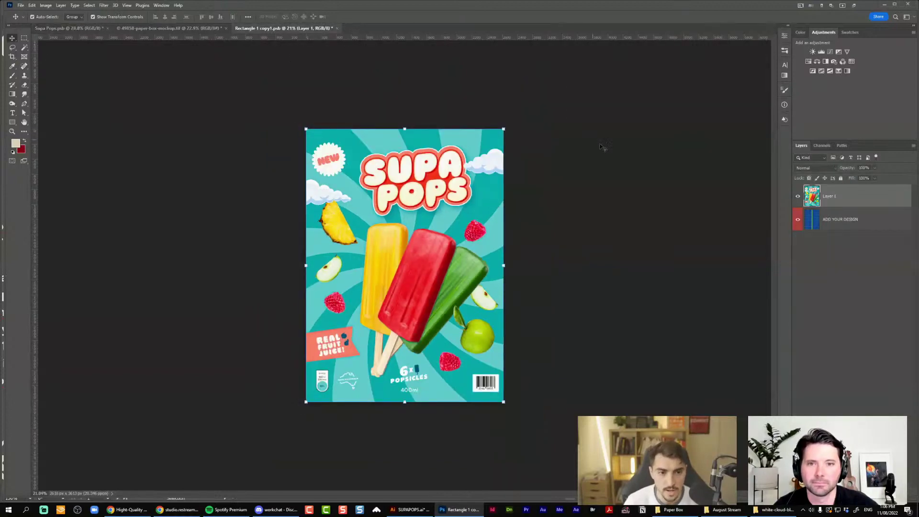
key("ctrl+s")
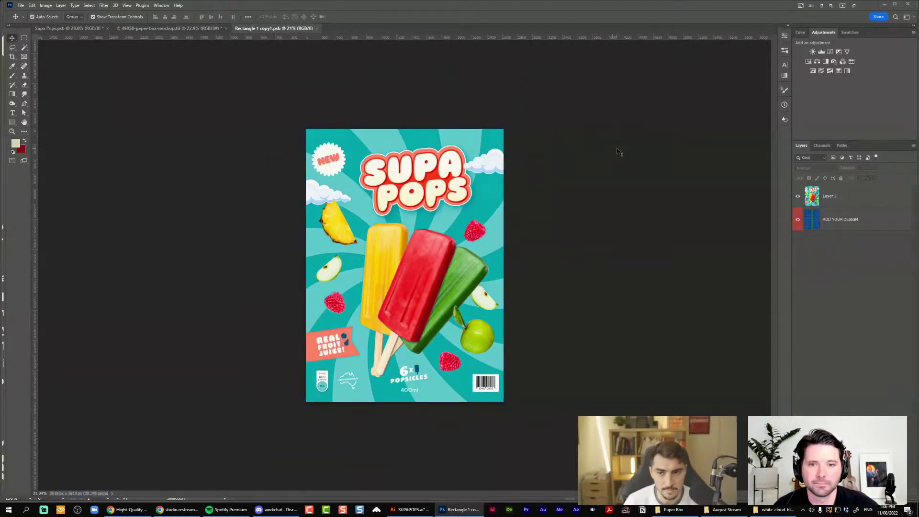
left_click(191, 30)
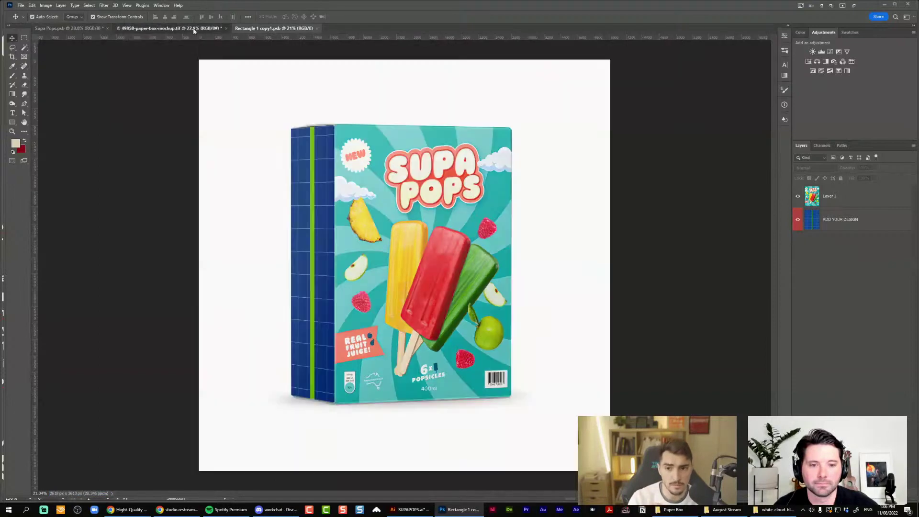
scroll(602, 271, "down", 3)
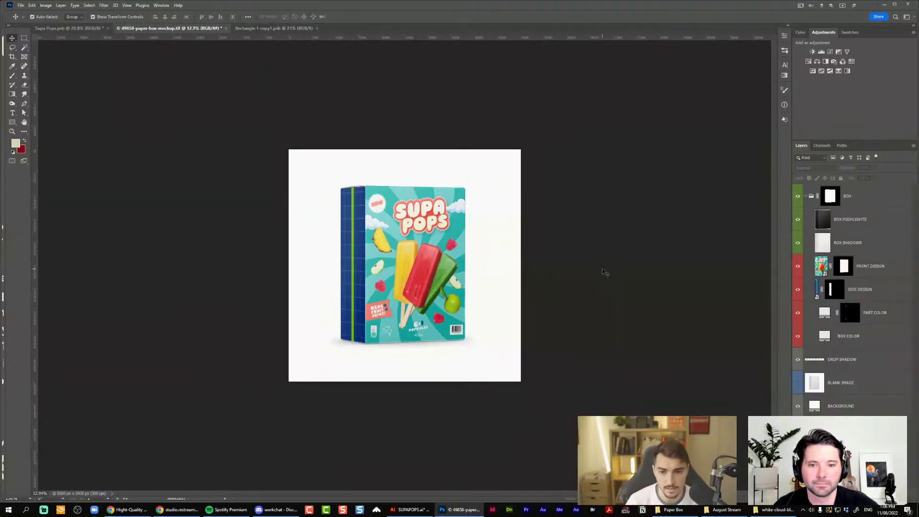
scroll(366, 238, "up", 3)
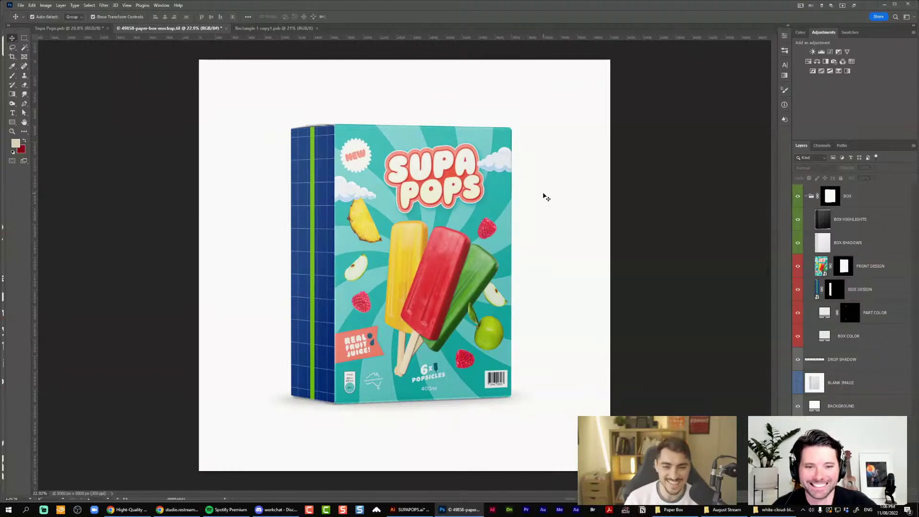
scroll(547, 197, "down", 2)
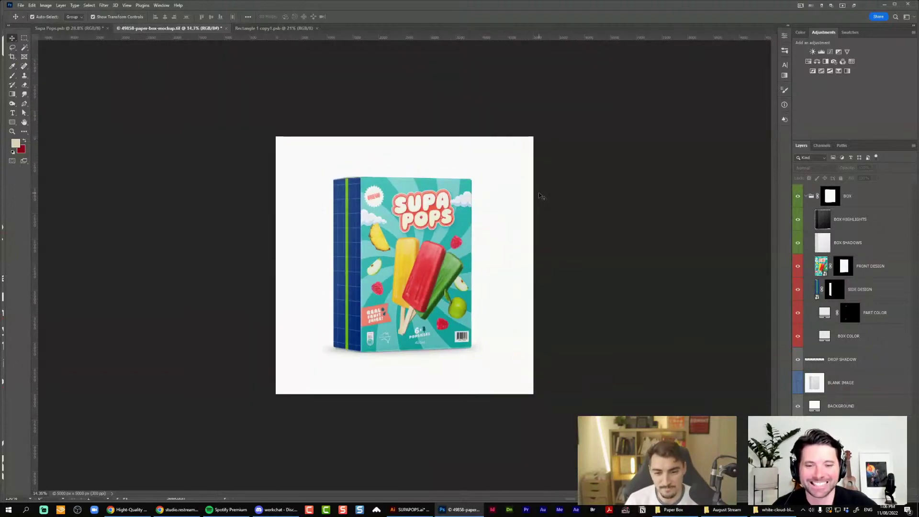
scroll(515, 223, "up", 1)
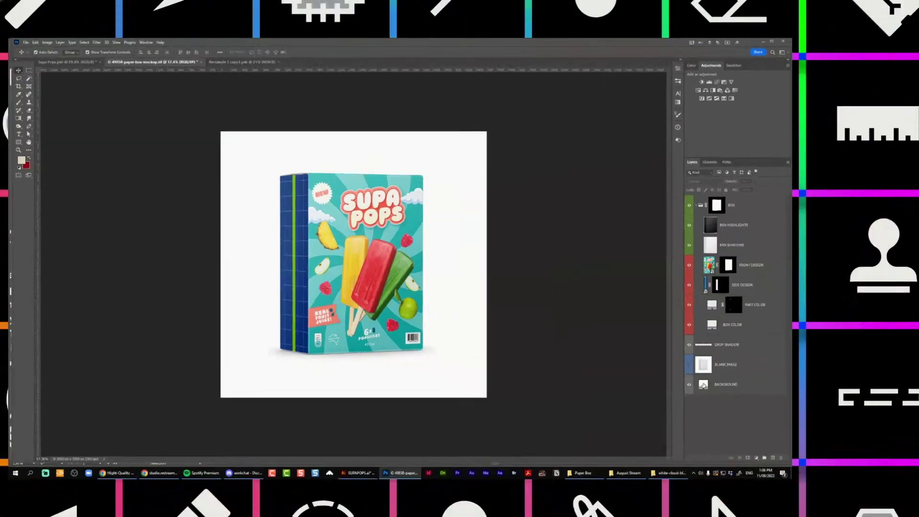
Open the mockup's BACKGROUND fill color and try out teal, popsicle yellow and coral sampled from the box artwork
double_click(703, 385)
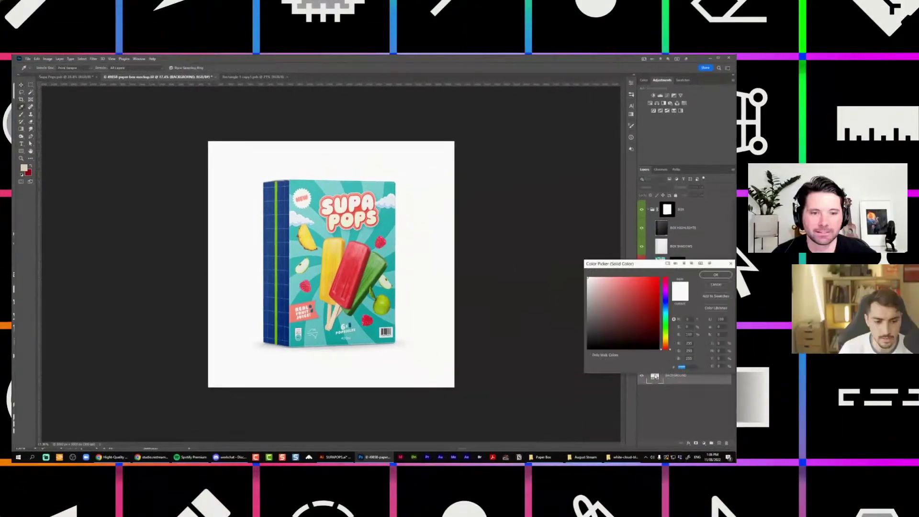
left_click_drag(618, 264, 537, 259)
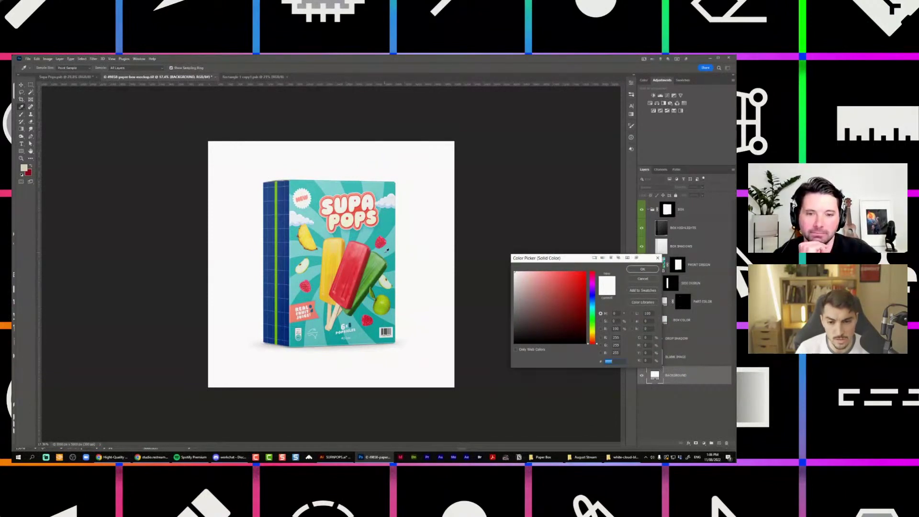
left_click(387, 249)
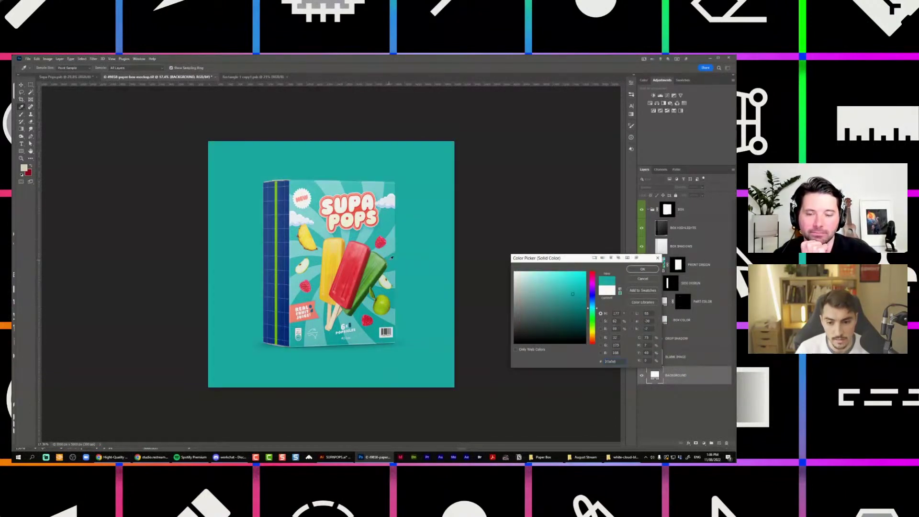
left_click(349, 262)
left_click(334, 254)
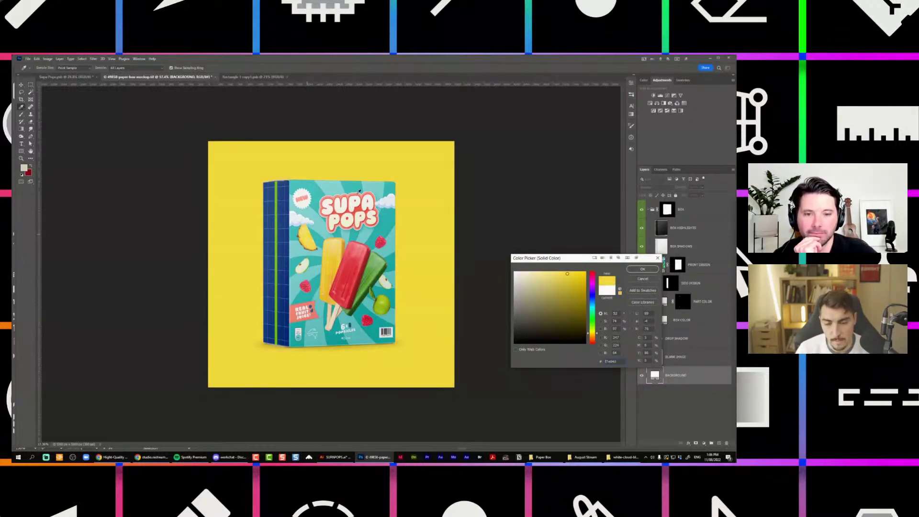
left_click_drag(344, 233, 314, 298)
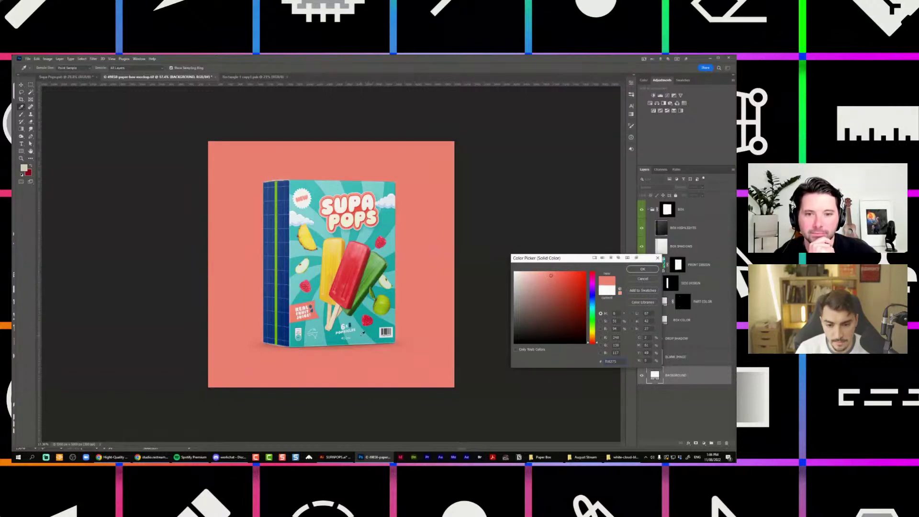
Set the mockup's BACKGROUND fill to the dark teal sampled from the lower box front and inspect the box against it
left_click(366, 334)
left_click(374, 328)
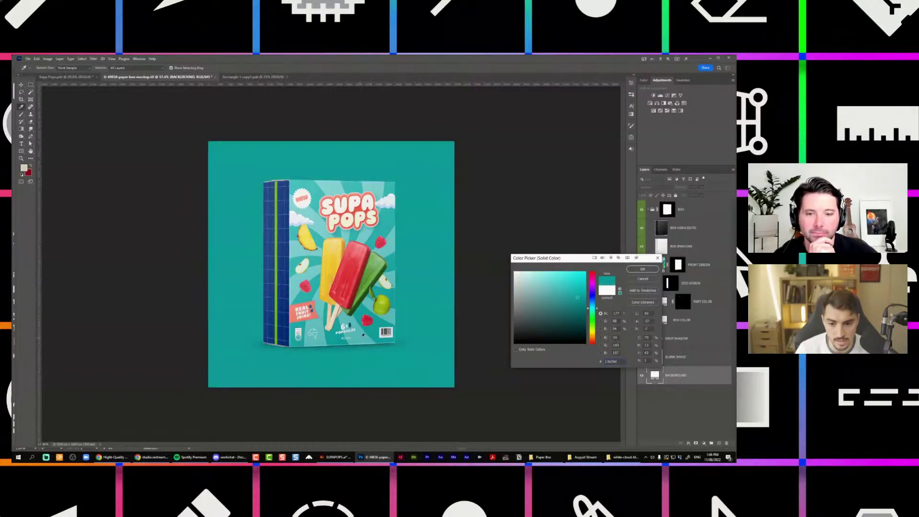
left_click(363, 334)
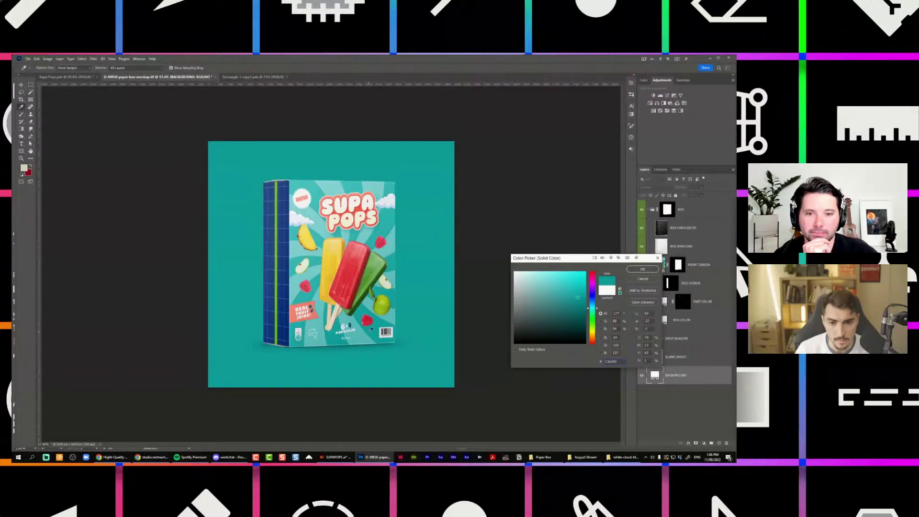
left_click(642, 270)
key("v")
scroll(317, 226, "up", 2)
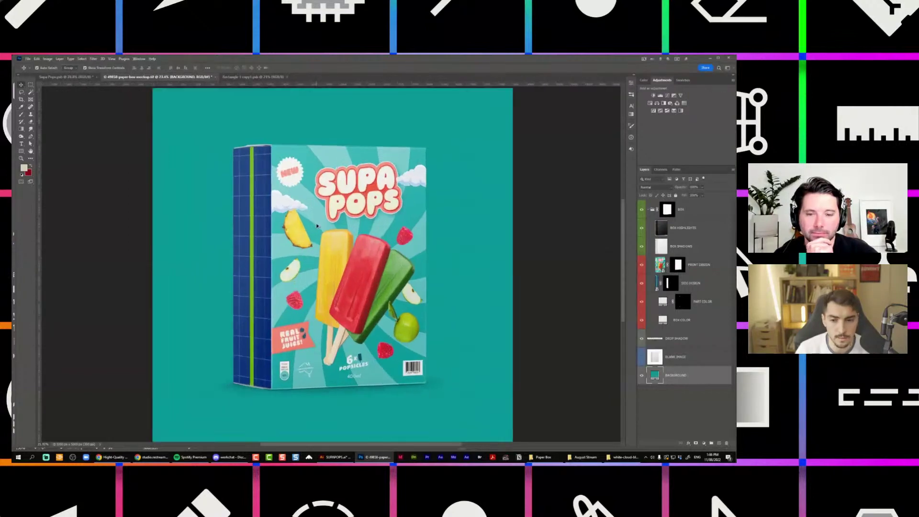
scroll(307, 415, "up", 2)
scroll(306, 416, "down", 3)
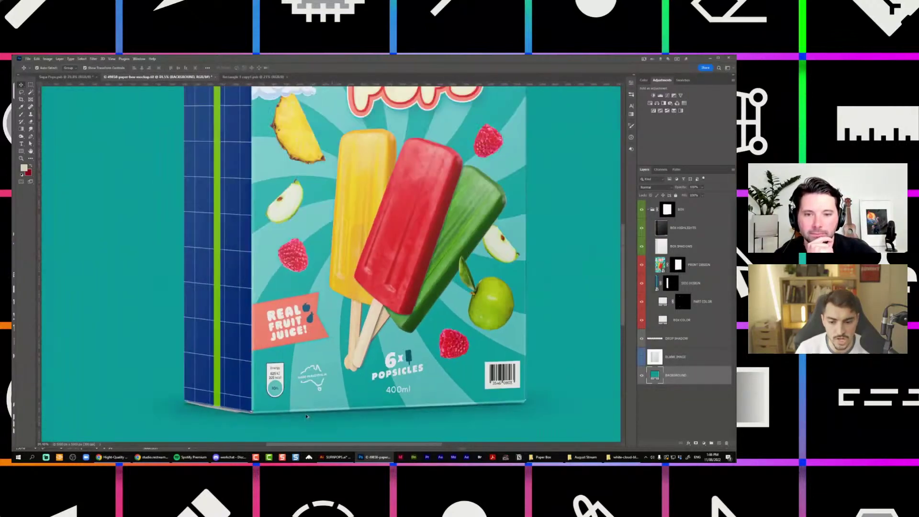
scroll(244, 134, "up", 1)
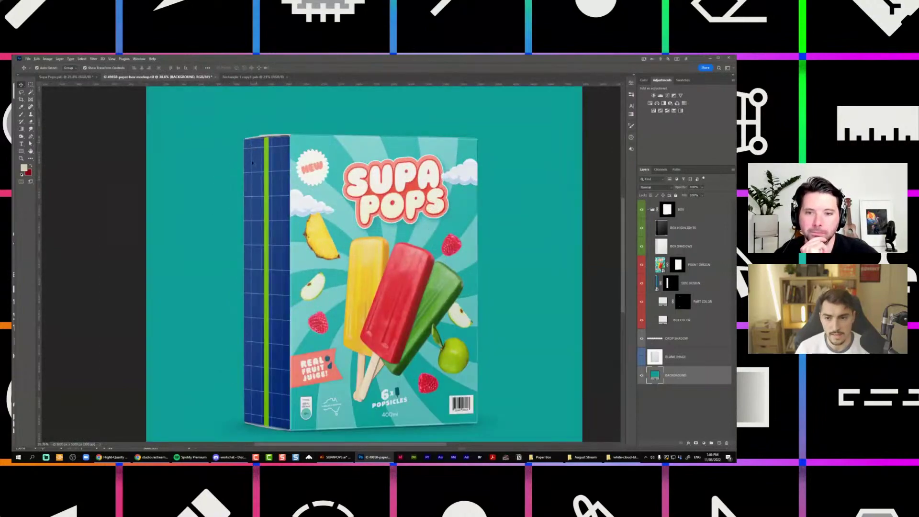
Switch to the SUPAPOPS artwork in Illustrator and create a text area between the side panel's nutrition table and QR code
left_click(335, 456)
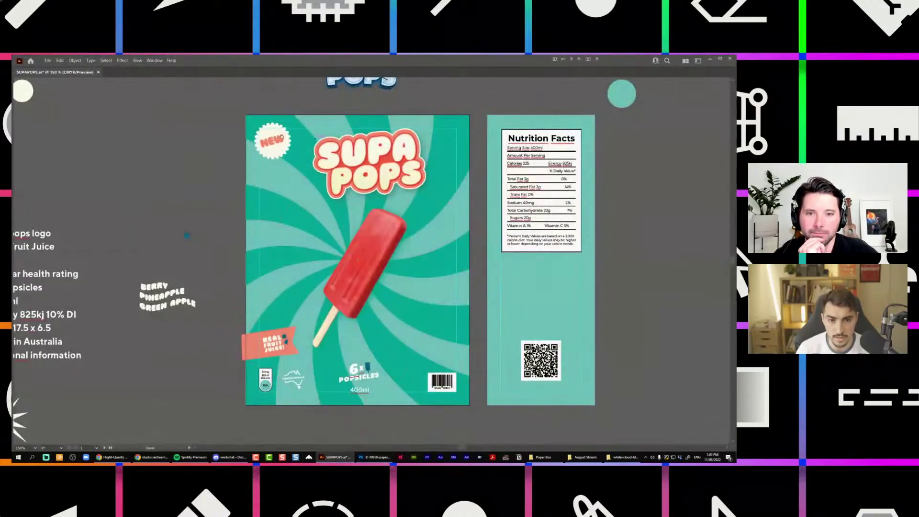
left_click_drag(708, 170, 489, 192)
scroll(497, 154, "down", 4)
scroll(515, 179, "up", 5)
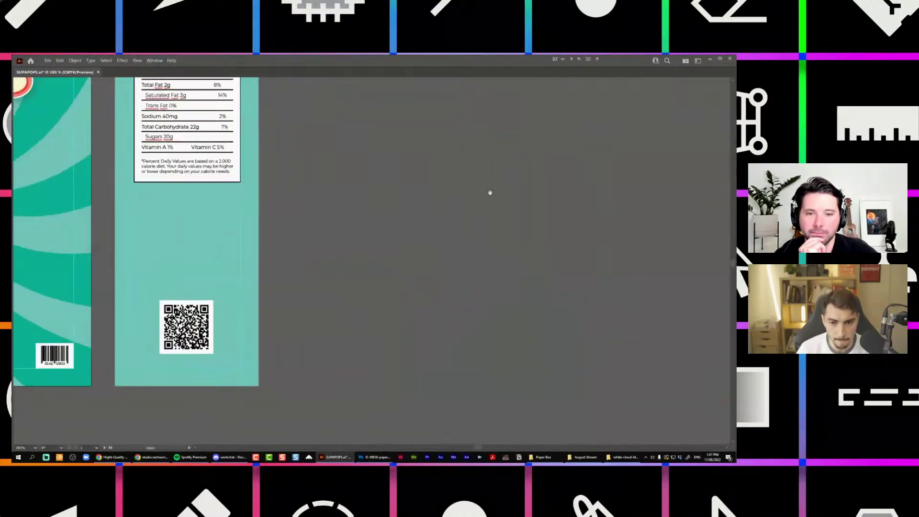
scroll(489, 192, "left", 3)
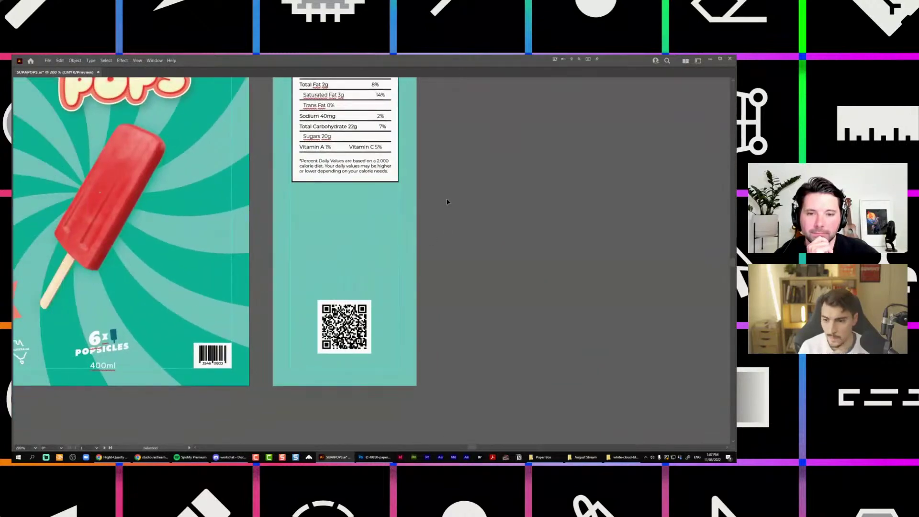
scroll(447, 202, "down", 3)
scroll(431, 206, "up", 4)
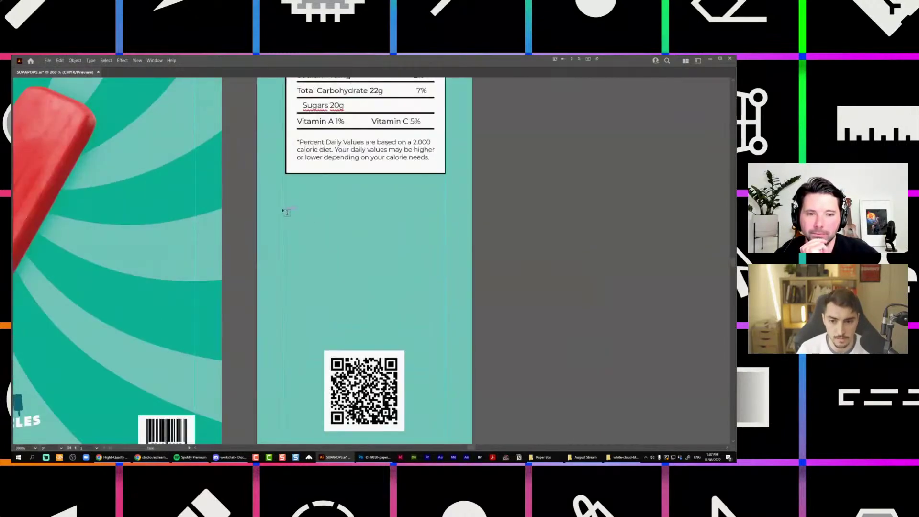
left_click_drag(283, 210, 445, 327)
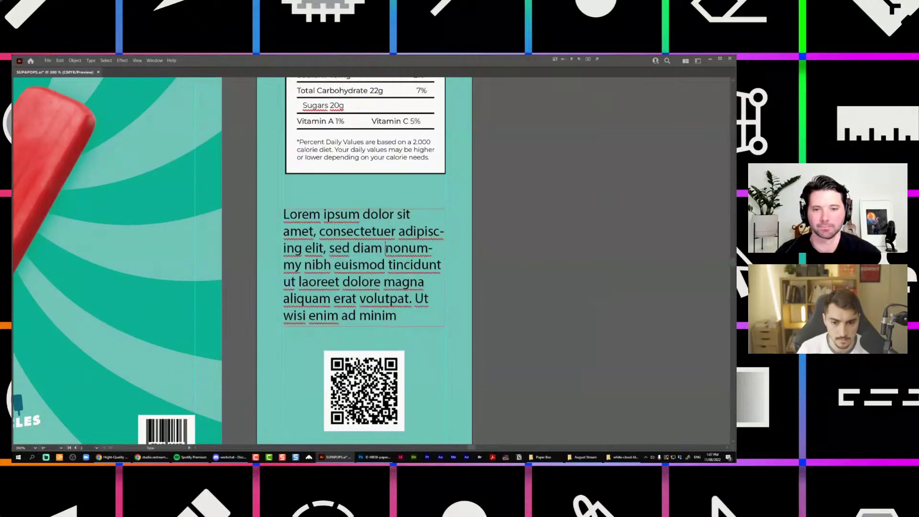
Enter the tagline "Supapops will make your kids supa-high on sugar." in the side panel's text area
type("Supa")
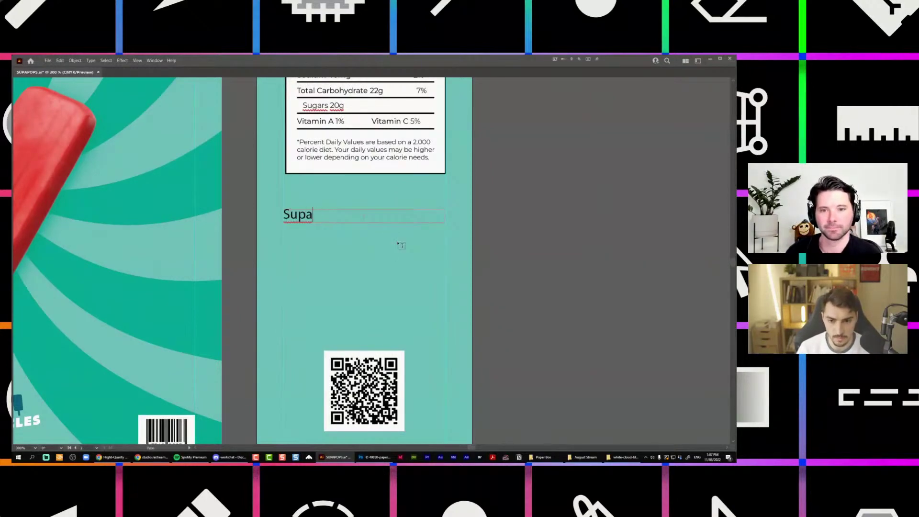
type("pops will make your")
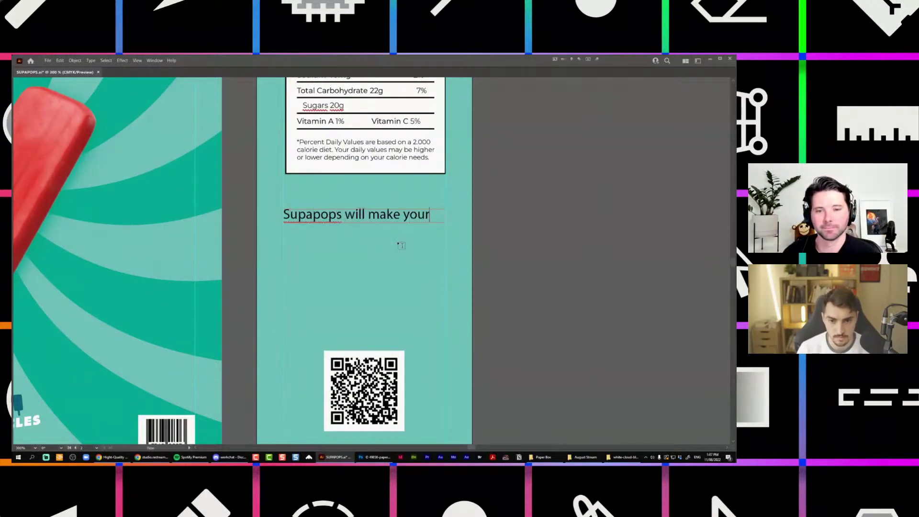
type(" kids supa")
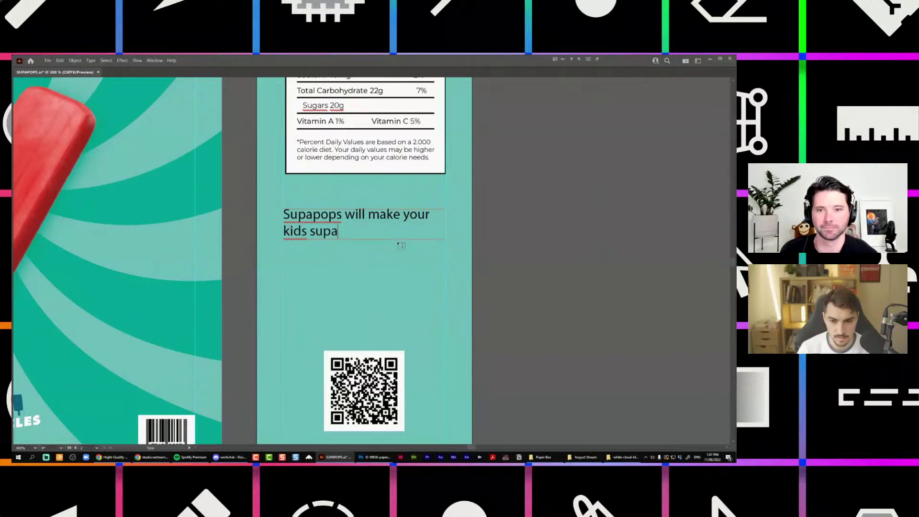
type("-high on suage")
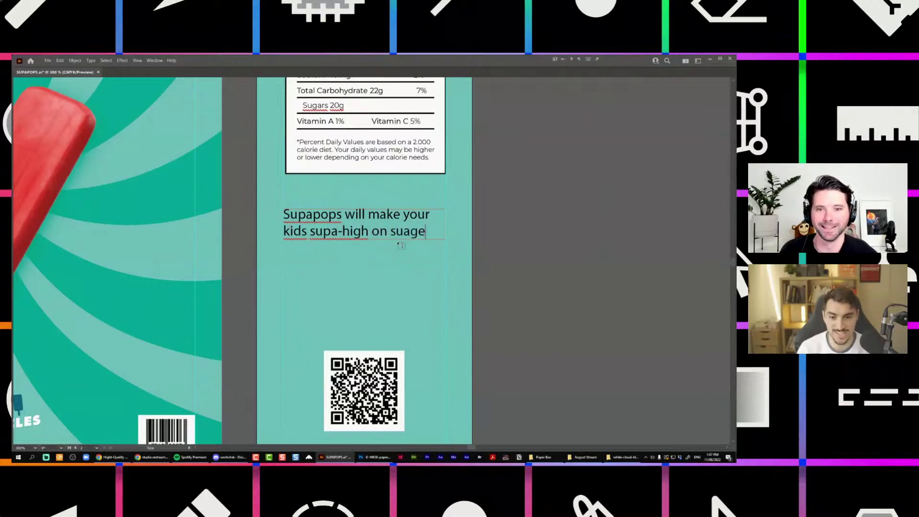
key("BackSpace")
key("BackSpace")
key("BackSpace")
type("gar ")
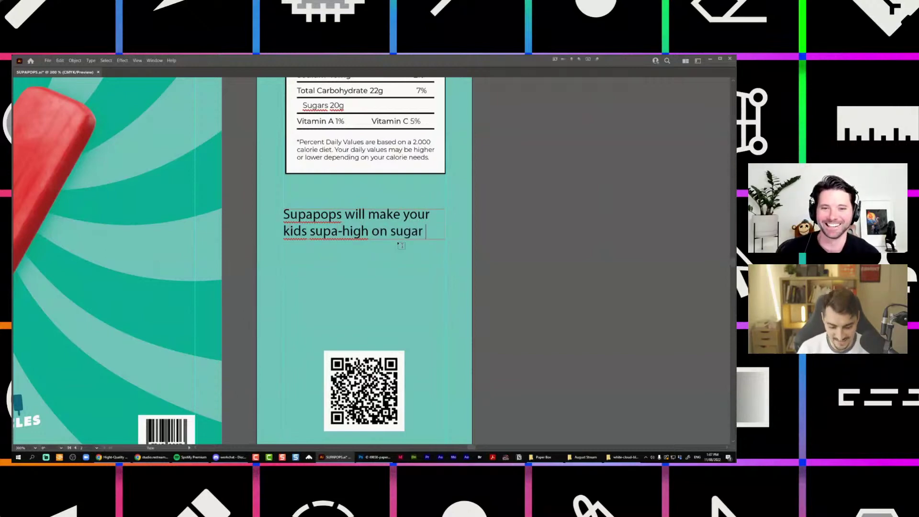
type("but")
key("BackSpace")
key("BackSpace")
key("BackSpace")
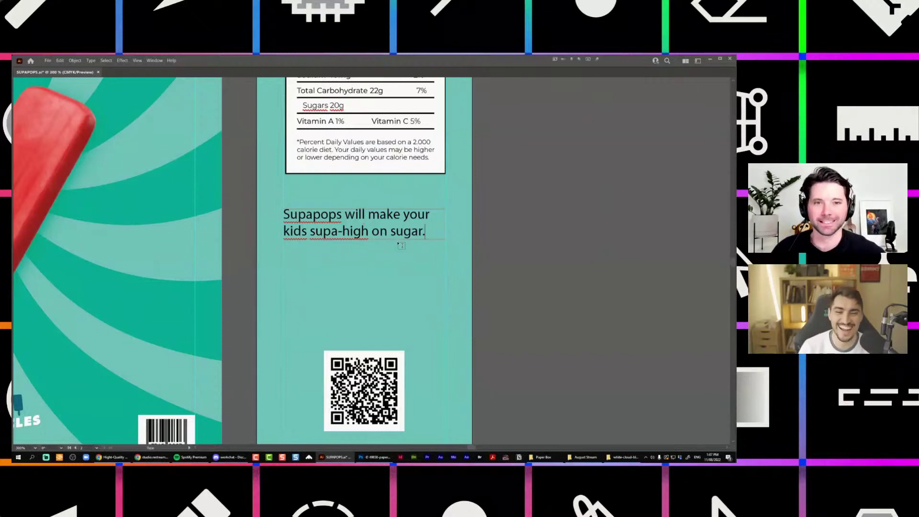
Set the side panel tagline's font to TT Norms
key("Tab")
scroll(389, 174, "down", 1)
left_click_drag(487, 174, 481, 199)
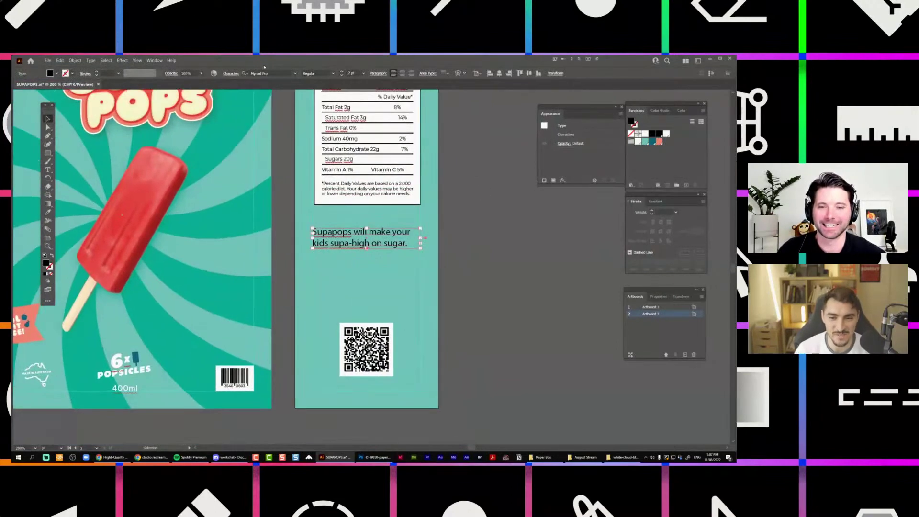
left_click_drag(303, 218, 393, 258)
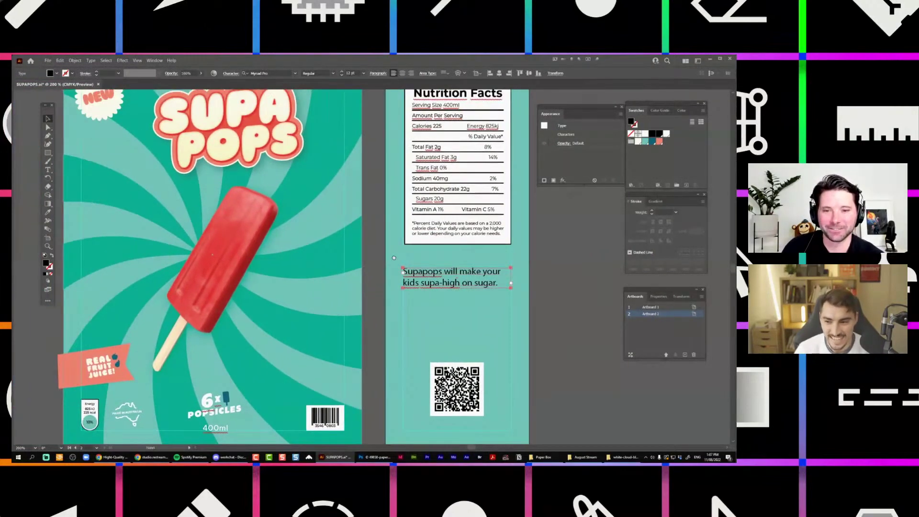
scroll(394, 257, "down", 1)
left_click_drag(254, 211, 355, 195)
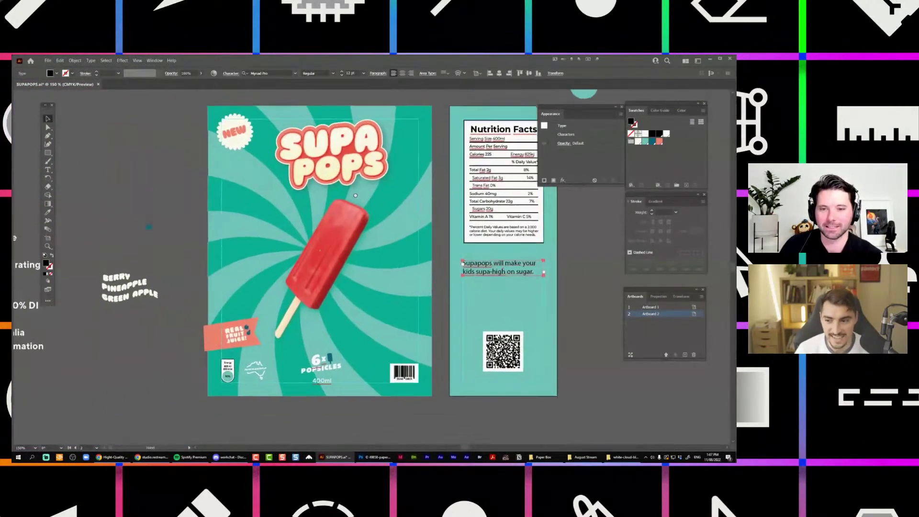
left_click(271, 73)
type("TT Norms")
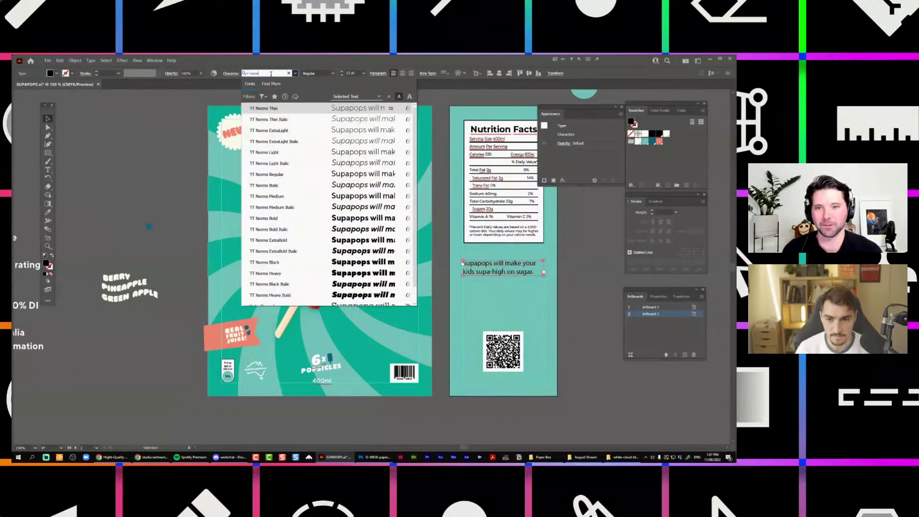
key("Return")
Recolor the side panel tagline with the dark teal swatch
scroll(553, 275, "up", 3)
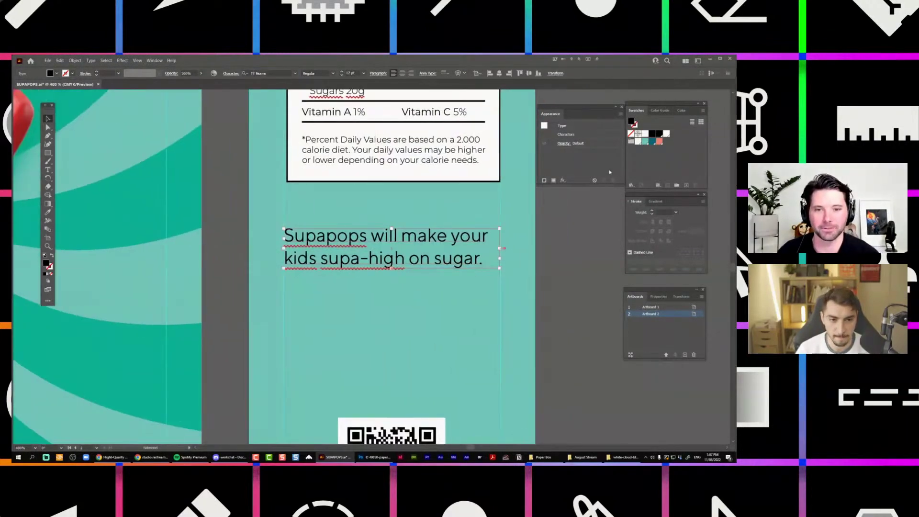
scroll(523, 229, "down", 1)
left_click(659, 141)
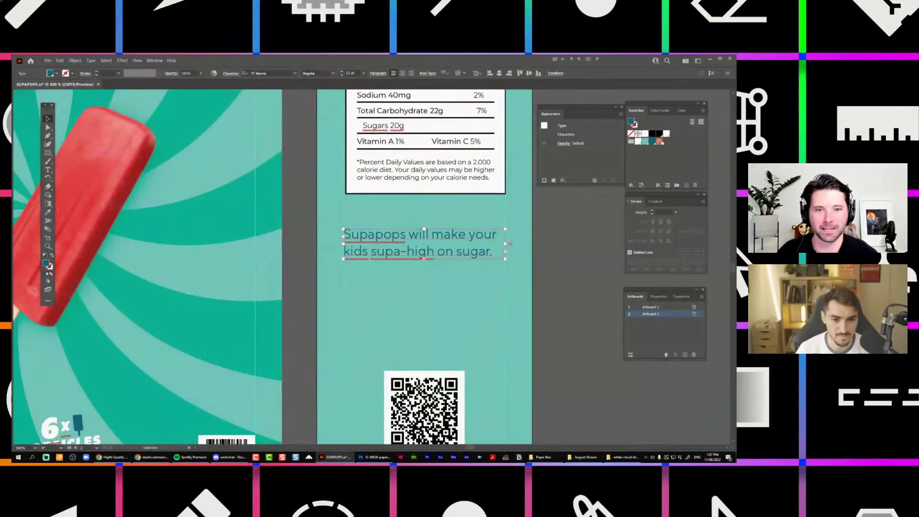
key("Escape")
left_click(559, 260)
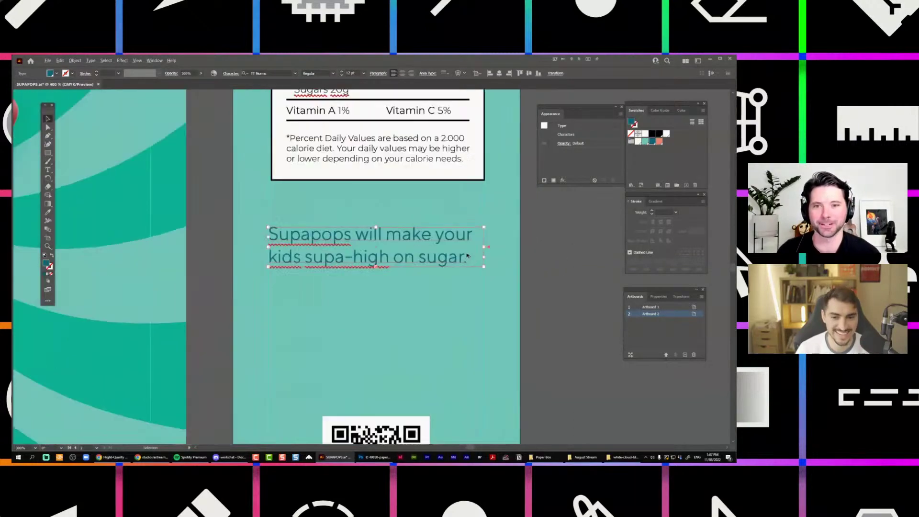
Extend the tagline's sentence after "sugar" with "and keep them running for a long time."
left_click_drag(479, 259, 426, 224)
double_click(416, 221)
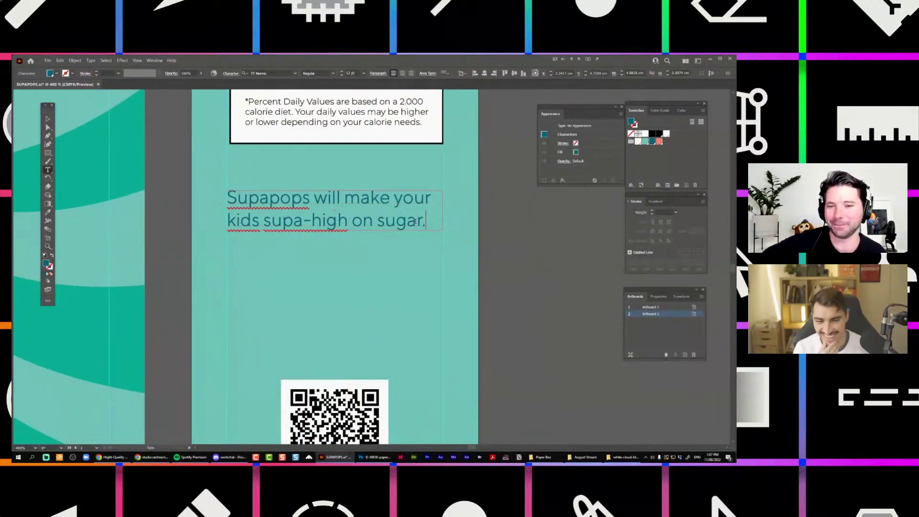
type("and k")
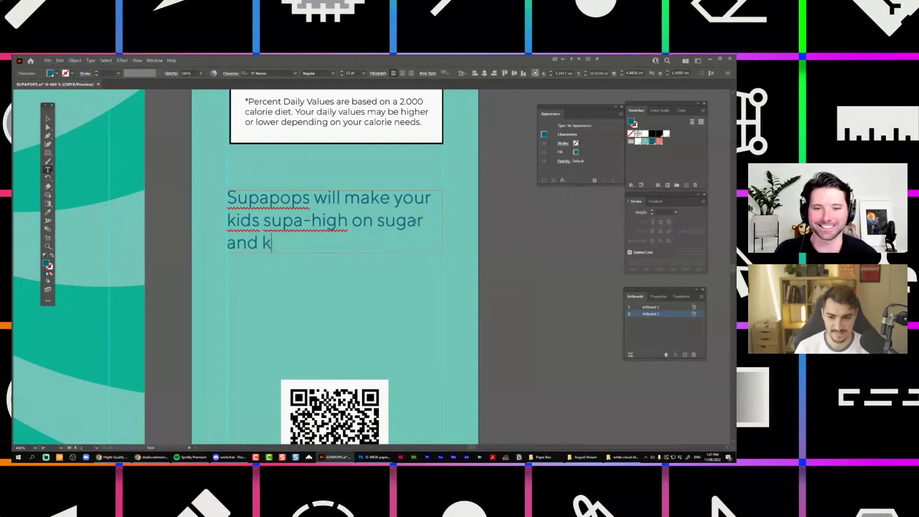
type("eep them running for a ")
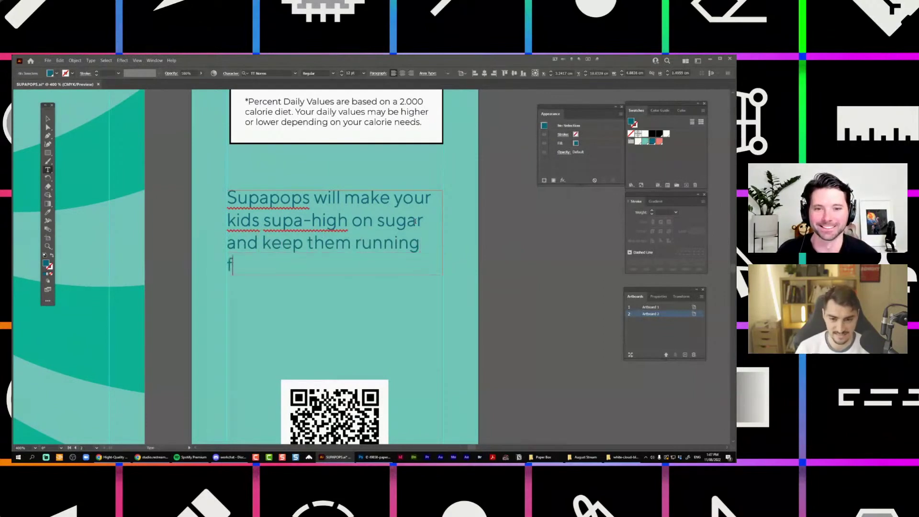
type("lomng t")
key("BackSpace")
key("BackSpace")
key("BackSpace")
key("BackSpace")
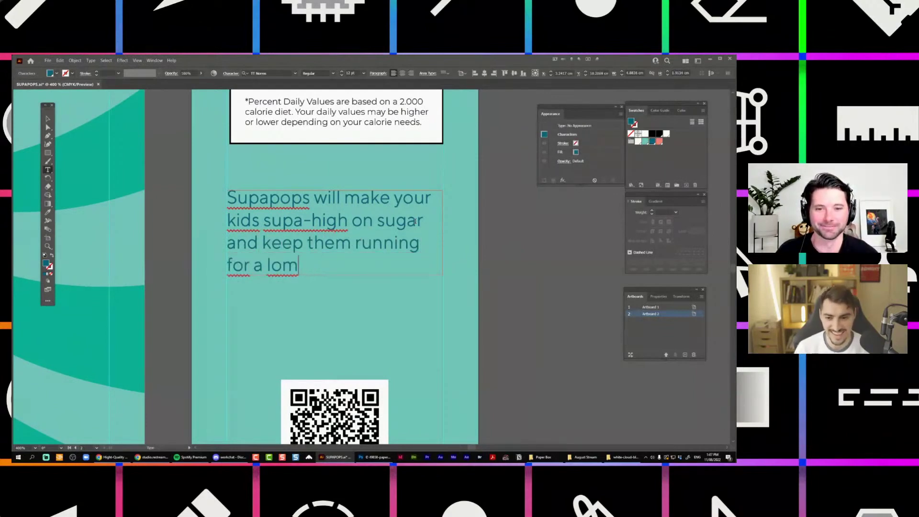
key("BackSpace")
type("ng time.")
key("Escape")
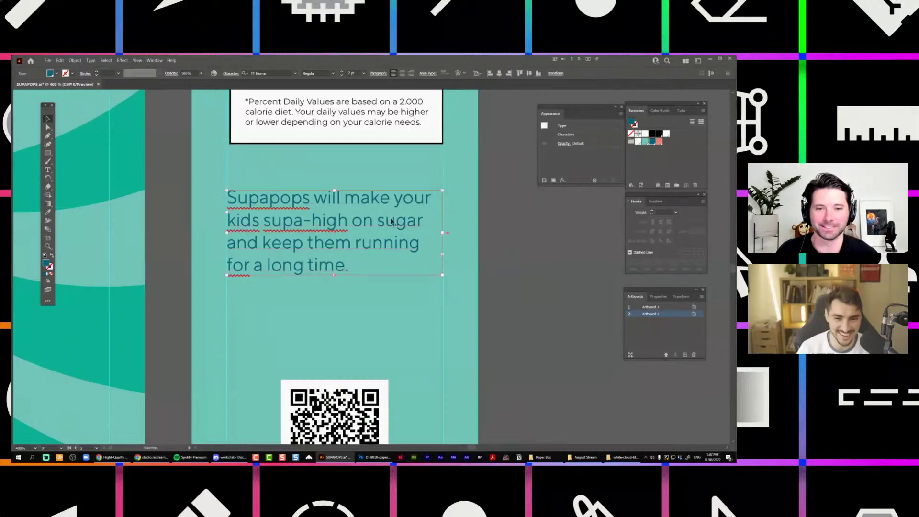
Move the tagline up close beneath the nutrition table and shift the QR code slightly lower on the side panel
key("shift+Up")
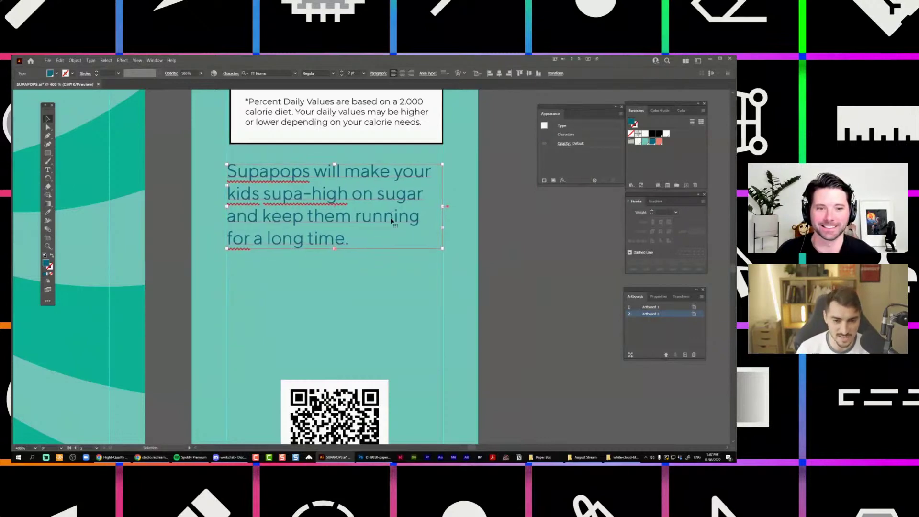
scroll(391, 221, "down", 1)
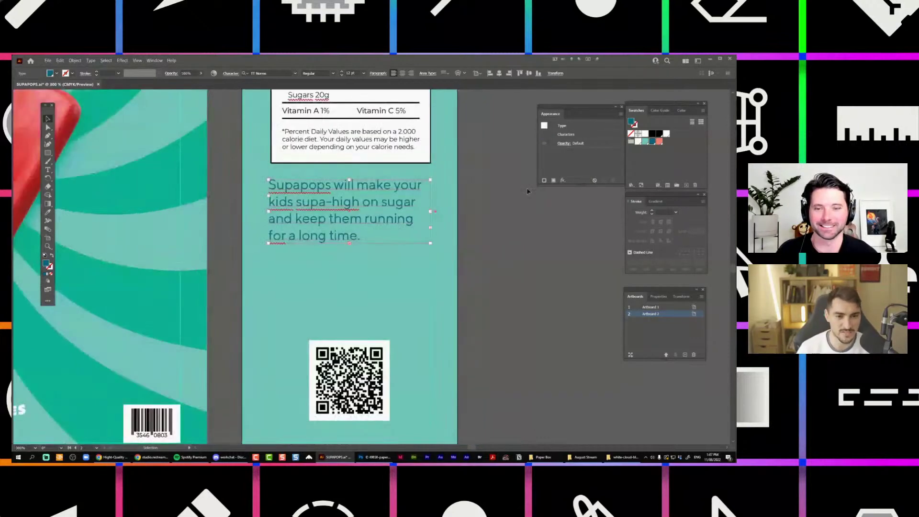
scroll(414, 332, "down", 1)
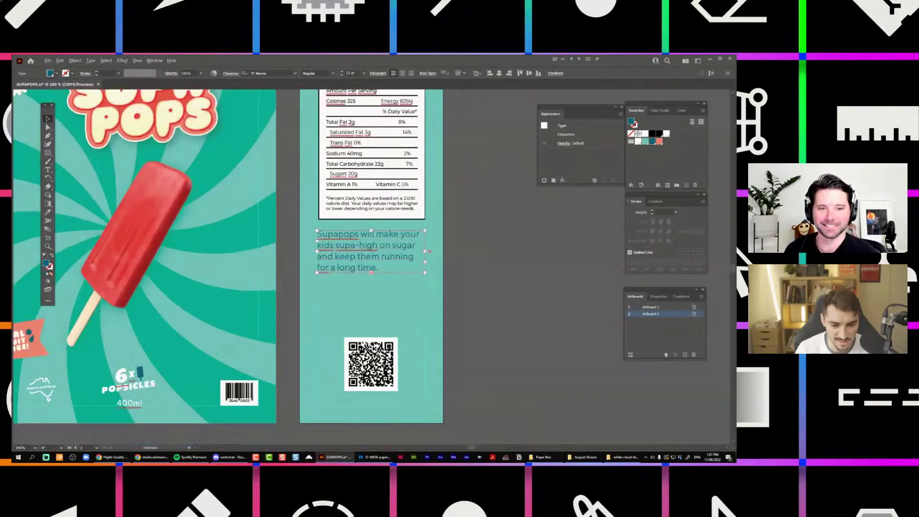
left_click(388, 349)
key("shift+Down")
key("shift+Down")
key("shift+Up")
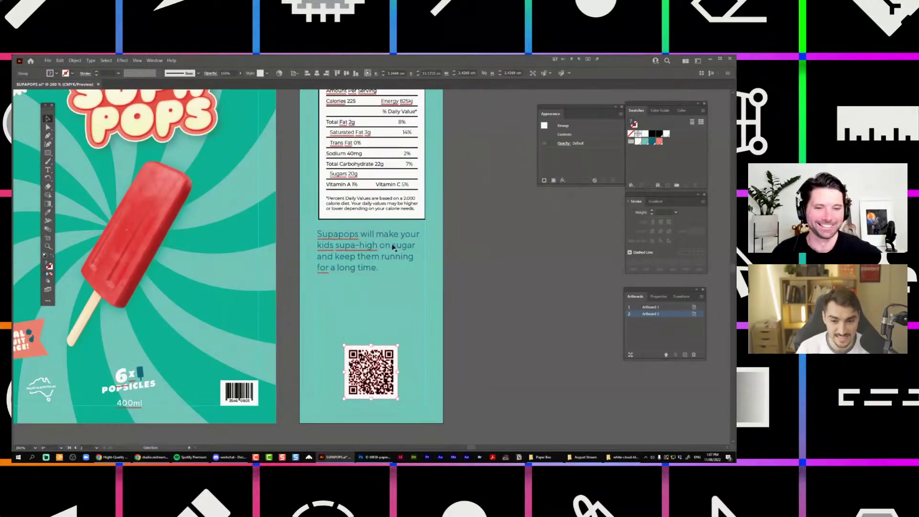
Center-align the tagline's text and move it down to sit just above the QR code
left_click(392, 246)
key("ctrl+shift+p")
left_click(542, 232)
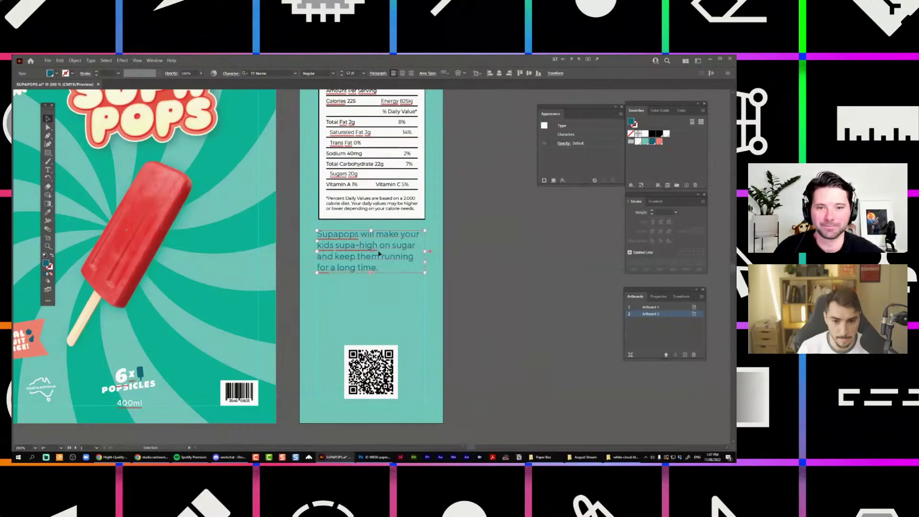
key("ctrl+shift+c")
left_click_drag(382, 265, 381, 313)
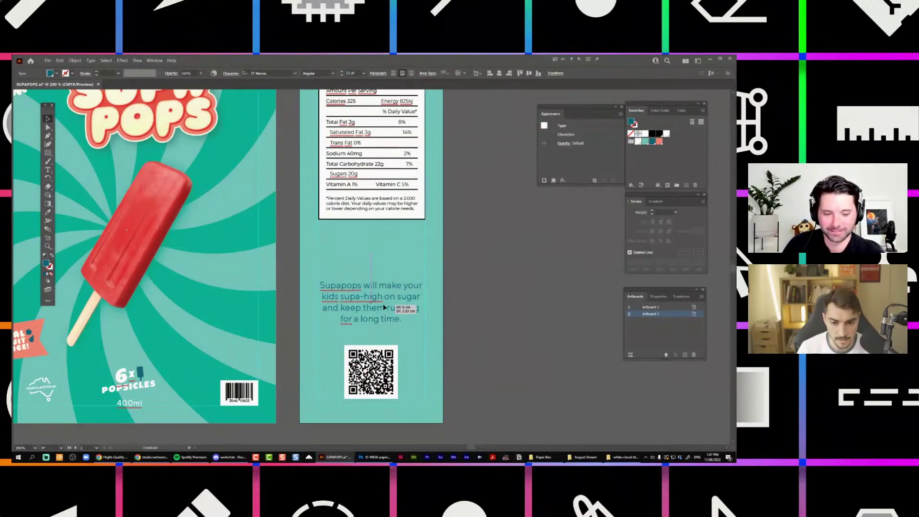
left_click(492, 246)
left_click_drag(491, 246, 478, 248)
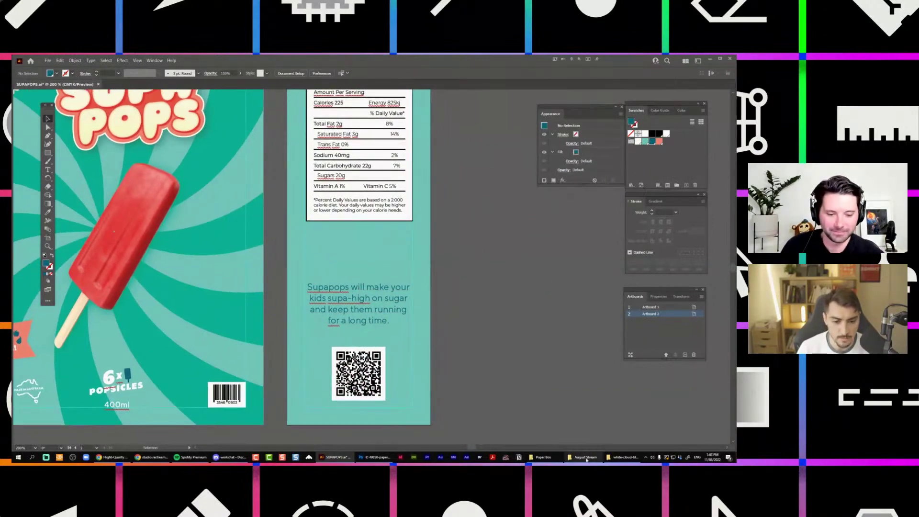
Place the colour portrait photo from the 07_Brand Photos folder into the packaging document
left_click(541, 457)
scroll(282, 228, "up", 4)
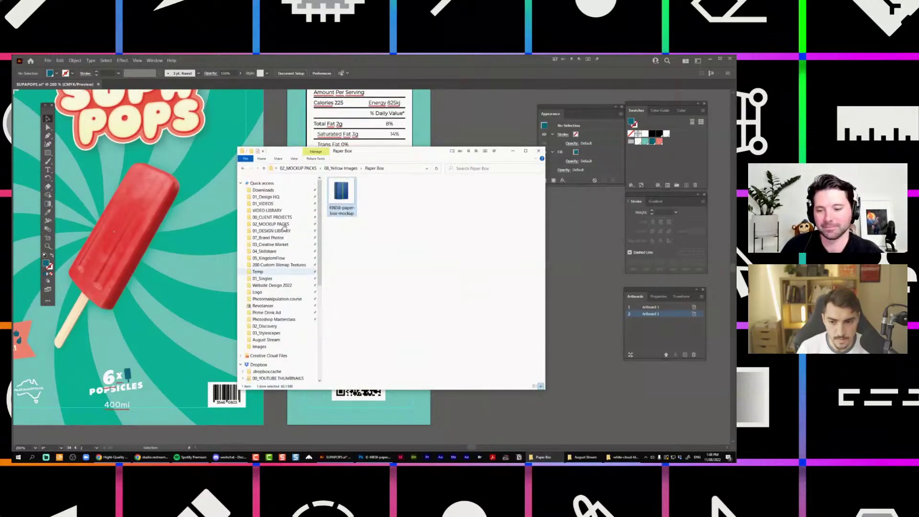
left_click(269, 237)
double_click(354, 201)
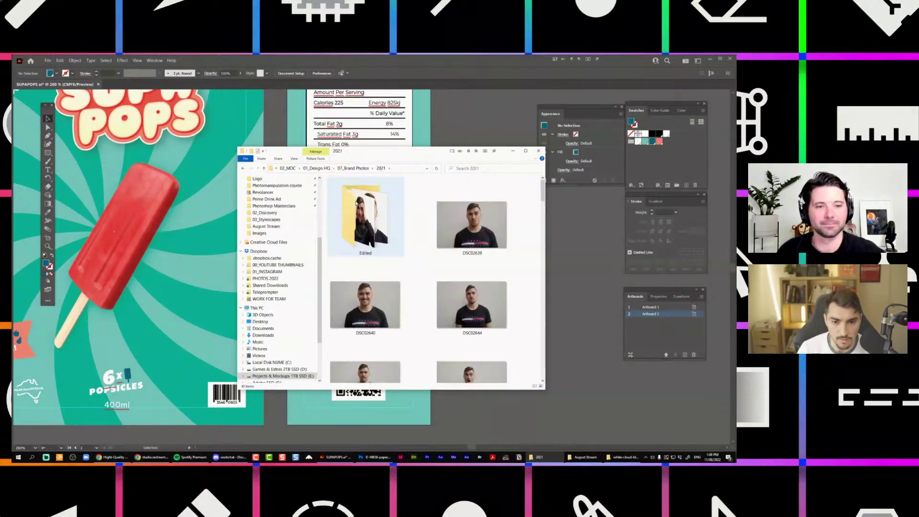
scroll(485, 235, "down", 5)
scroll(485, 235, "up", 5)
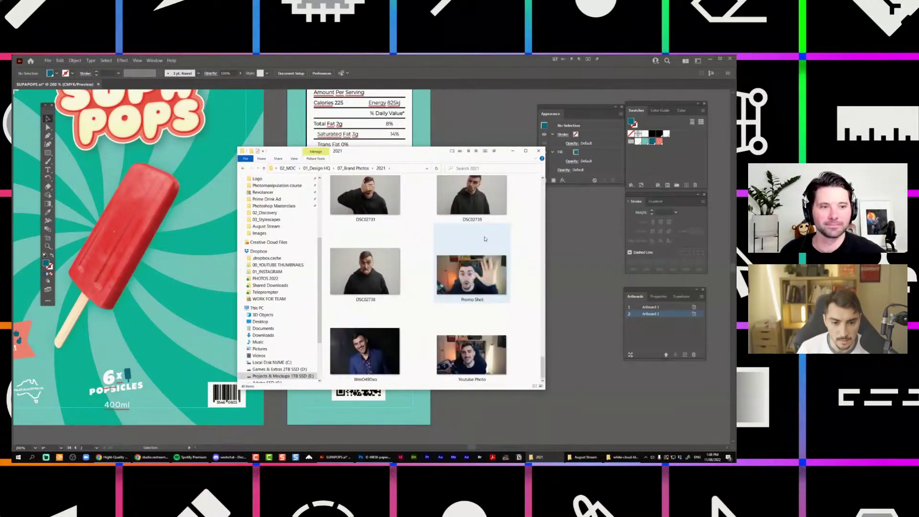
double_click(365, 213)
key("alt+Left")
key("alt+Left")
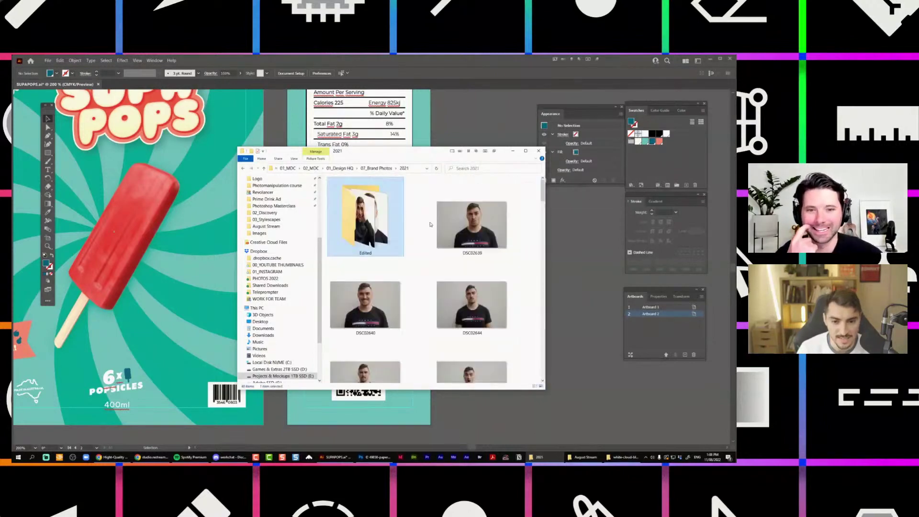
left_click(433, 277)
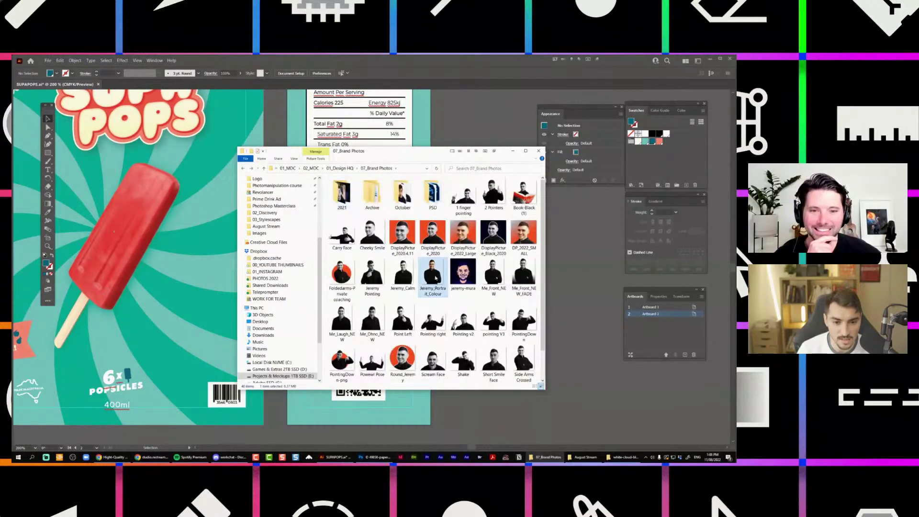
left_click_drag(435, 278, 191, 273)
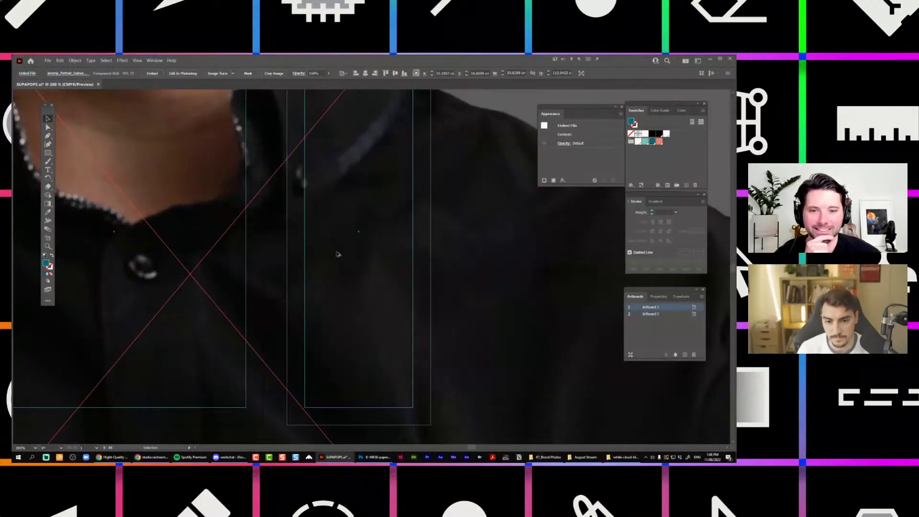
Scale the placed portrait down to a small picture and position it between the nutrition table and the tagline
scroll(337, 254, "down", 7)
left_click_drag(412, 148, 332, 247)
scroll(330, 249, "up", 9)
left_click_drag(304, 281, 623, 364)
left_click_drag(605, 362, 384, 266)
Draw a circle over the portrait's head and shoulders and use it as a clipping mask for the photo
scroll(381, 264, "down", 1)
key("l")
left_click_drag(338, 219, 382, 279)
key("v")
left_click(371, 306, "shift")
key("ctrl+7")
mouse_move(398, 161)
left_mouse_down()
mouse_move(374, 189)
mouse_move(394, 167)
left_mouse_up()
left_click(401, 175)
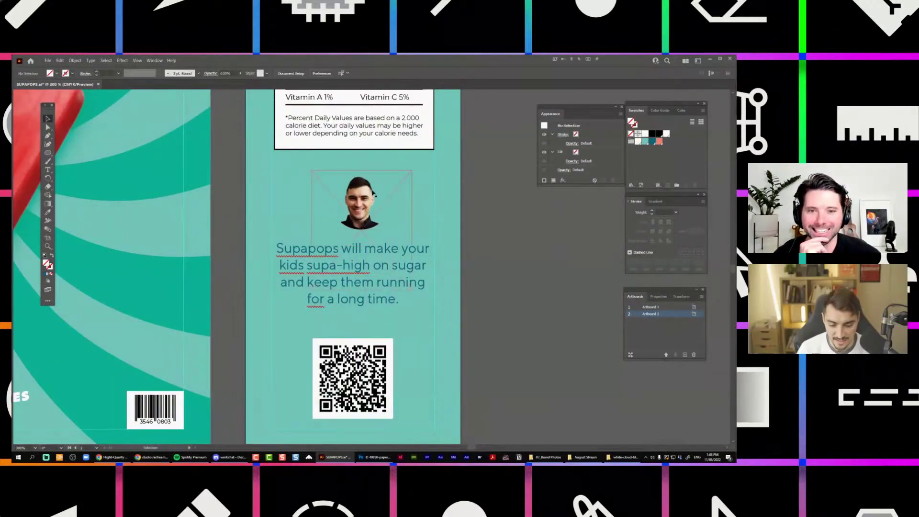
Draw a larger circle around the portrait, fill it with the coral swatch and send it behind the photo
key("l")
left_click_drag(360, 198, 391, 229)
left_click(659, 141)
key("ctrl+[")
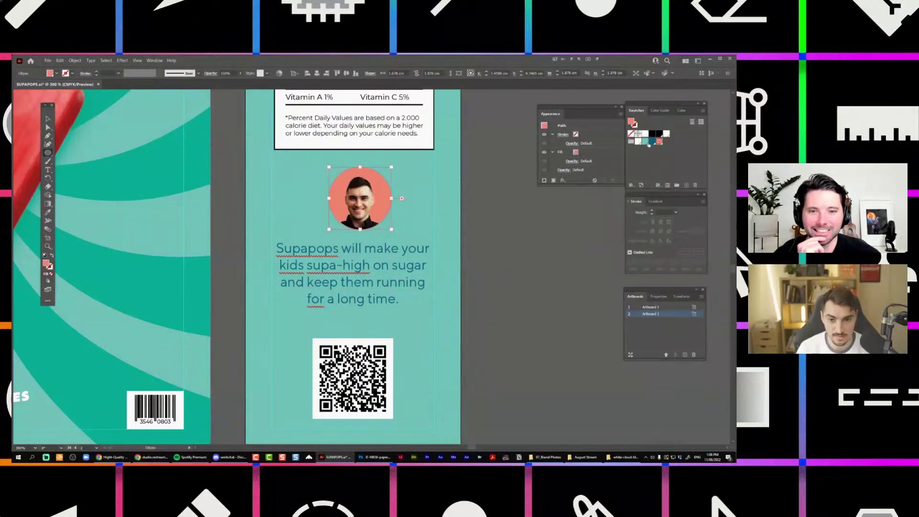
Adjust the portrait photo's position slightly inside its circular mask
key("ctrl+plus")
key("ctrl+plus")
scroll(392, 261, "right", 2)
key("a")
left_click(391, 261)
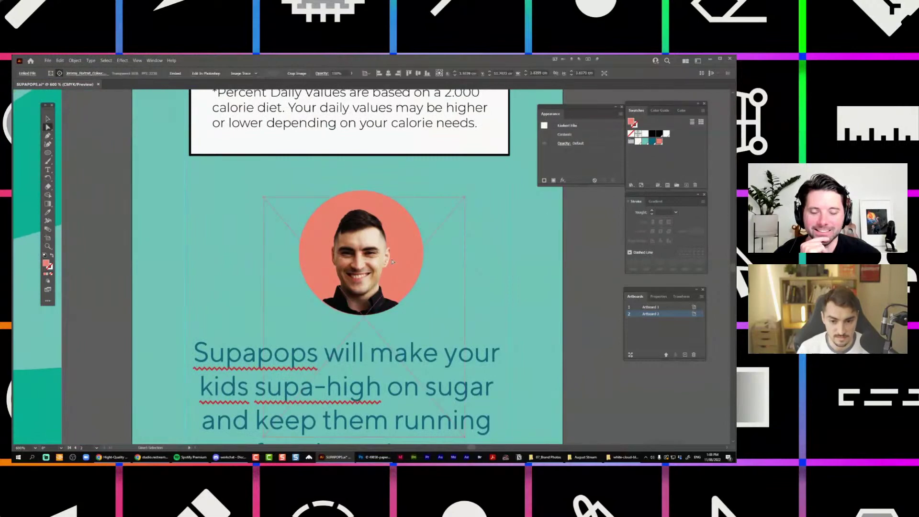
key("ctrl+minus")
key("ctrl+minus")
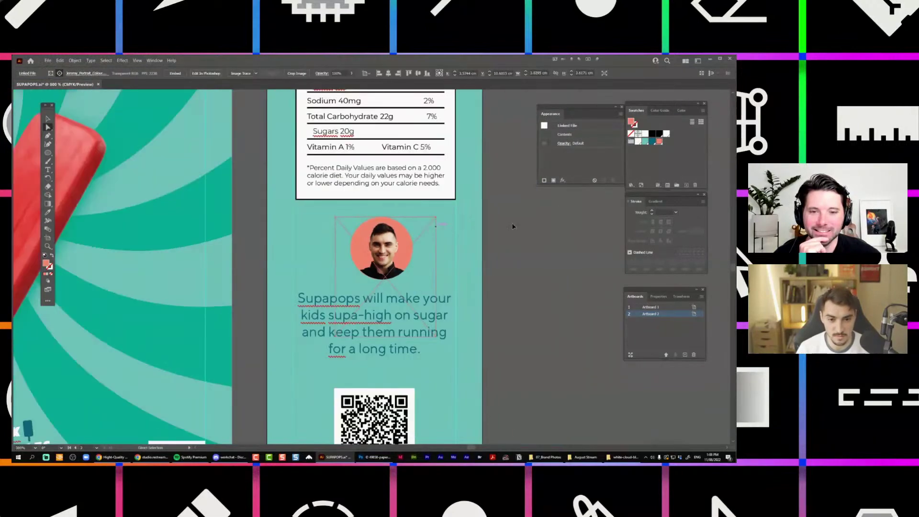
Center the portrait and its coral circle together horizontally on the side panel, above the tagline
key("v")
left_click_drag(512, 226, 381, 249)
key("ctrl+g")
left_click(430, 237)
Give the coral circle a Multiply drop shadow with 20% opacity, 0.1 cm X and Y offsets and 0.1 cm blur
key("ctrl+alt+shift+e")
key("Escape")
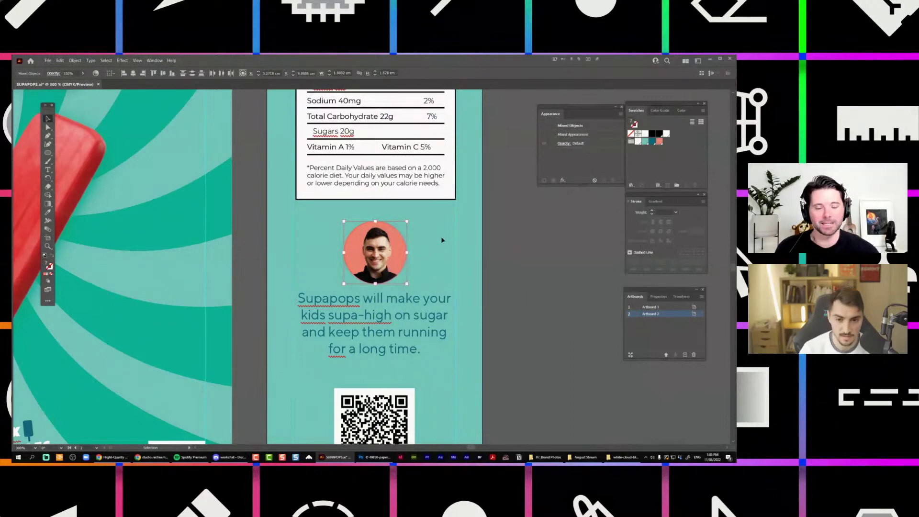
left_click(400, 255)
key("ctrl+alt+shift+e")
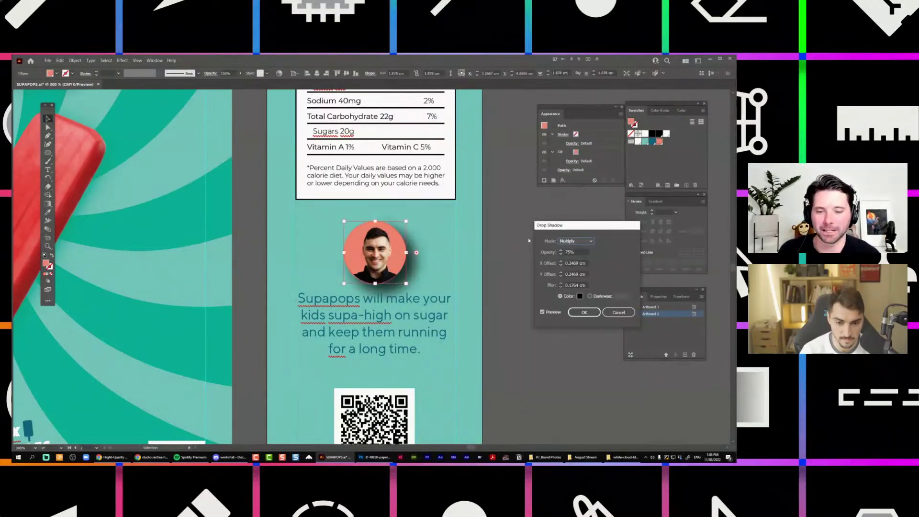
left_click_drag(576, 252, 561, 255)
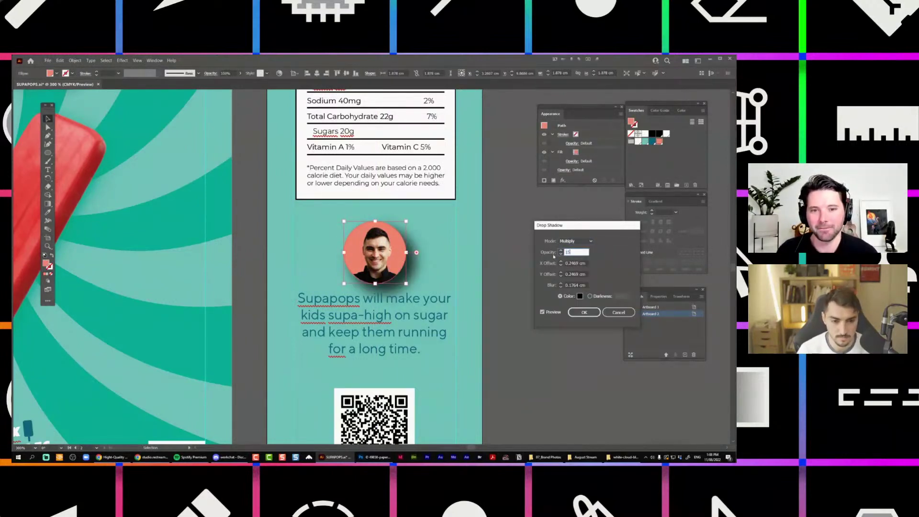
left_click(562, 287)
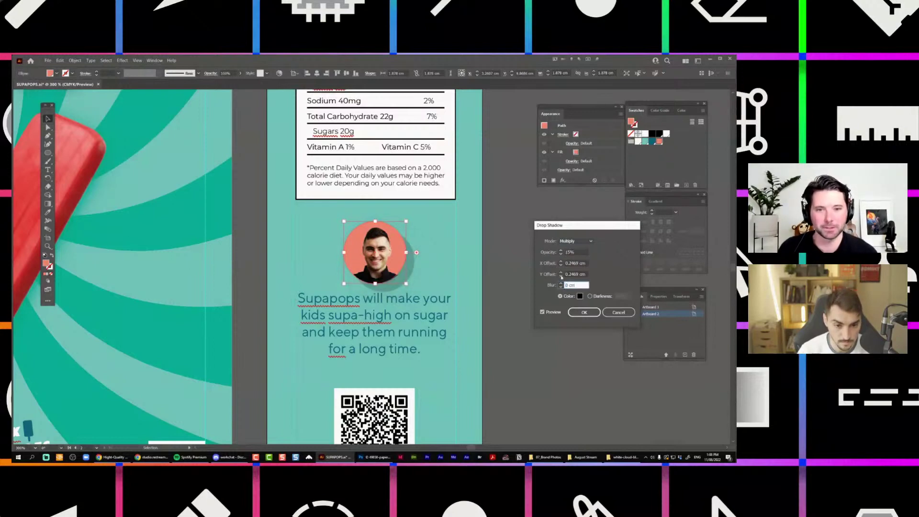
left_click(561, 276)
left_click(561, 265)
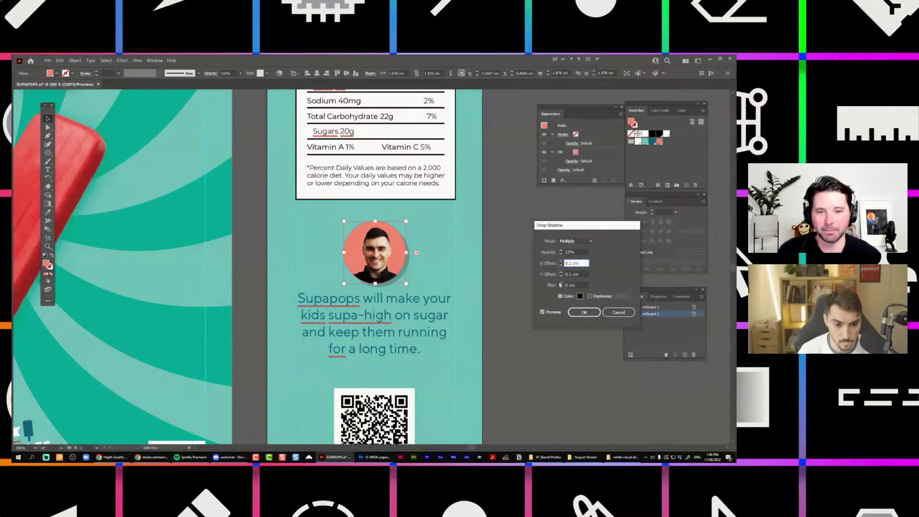
left_click(560, 283)
left_click(560, 252)
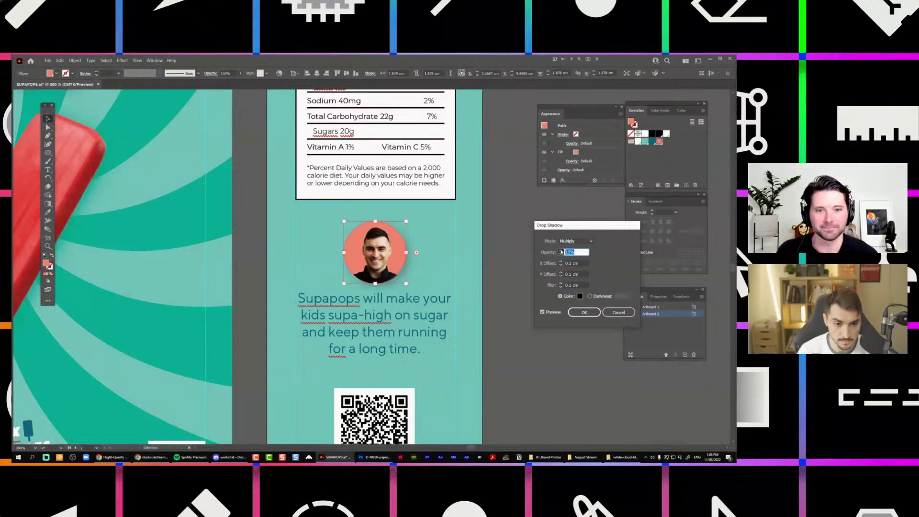
Change the circle's drop shadow colour from black to a dark teal and apply the effect
left_click(579, 296)
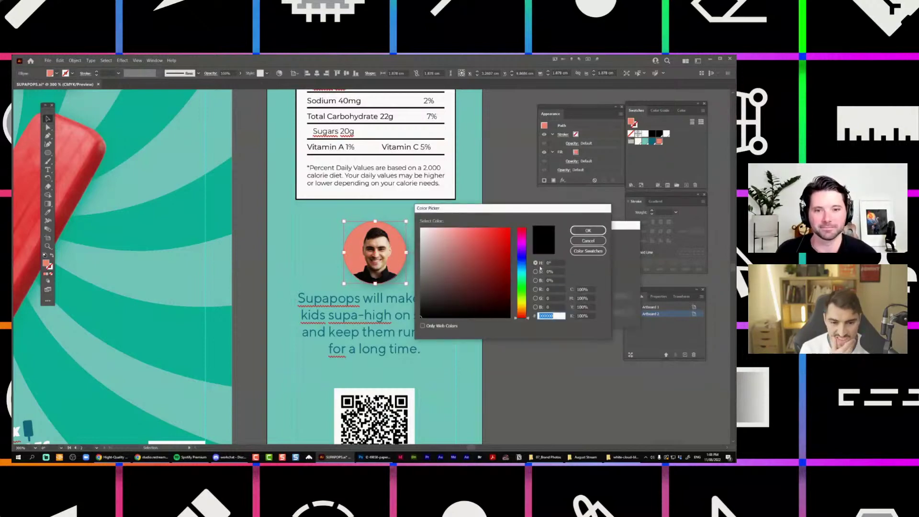
left_click_drag(522, 208, 546, 207)
left_click(546, 269)
left_click_drag(531, 249, 541, 273)
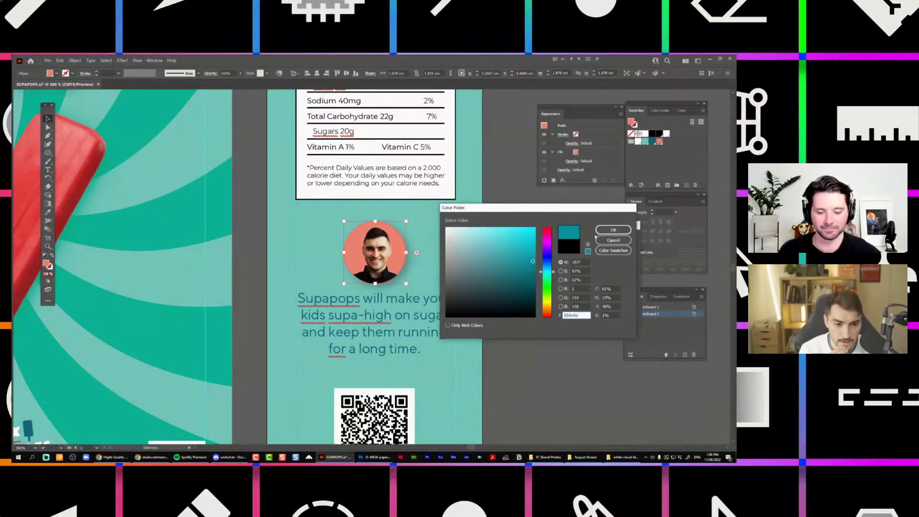
left_click(613, 230)
left_click(580, 296)
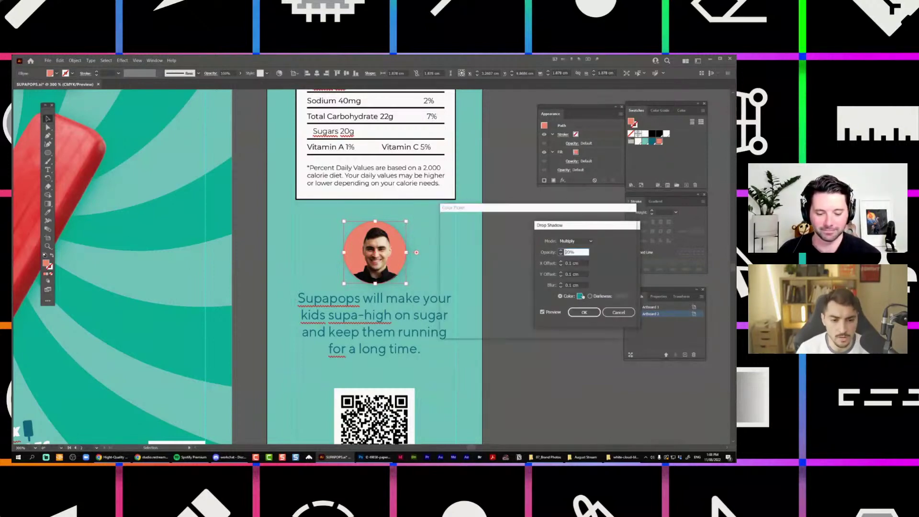
left_click(612, 228)
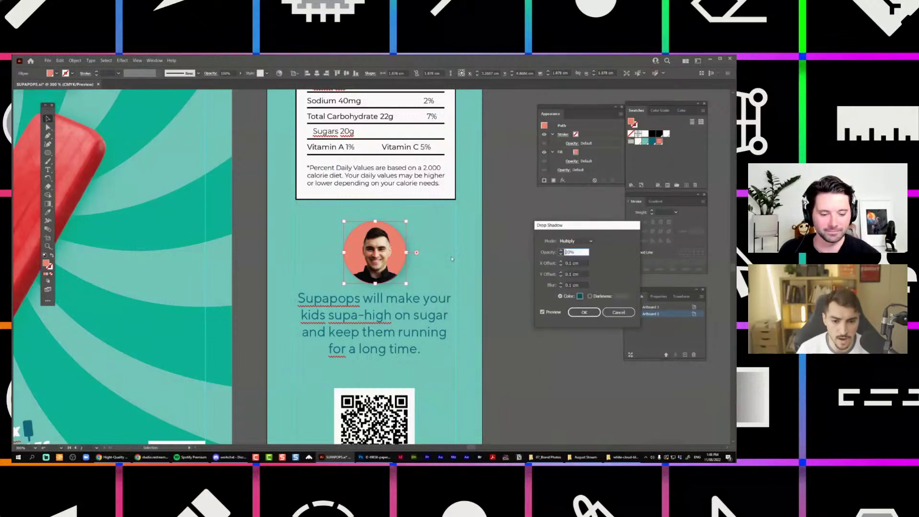
left_click(580, 311)
left_click(511, 239)
Examine the portrait badge on the side panel and how it sits beside the front panel design
scroll(512, 239, "down", 1)
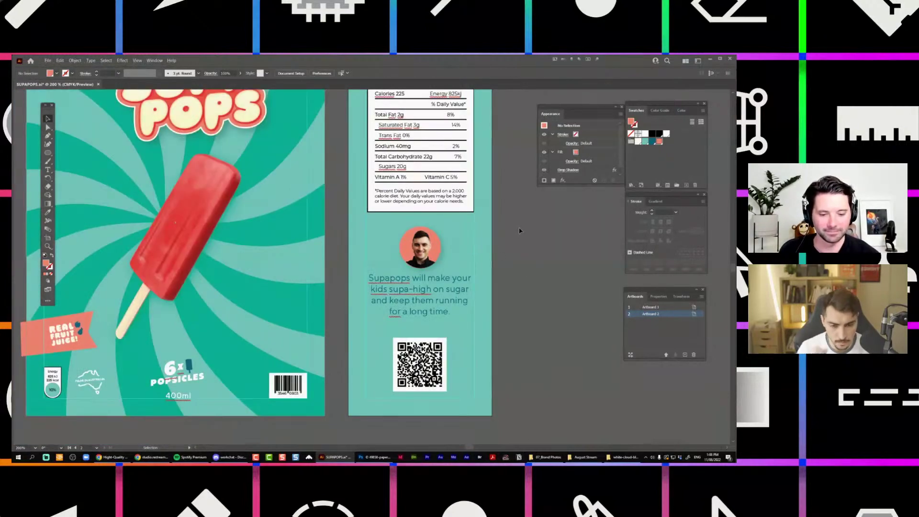
scroll(522, 244, "down", 1)
left_click(412, 258)
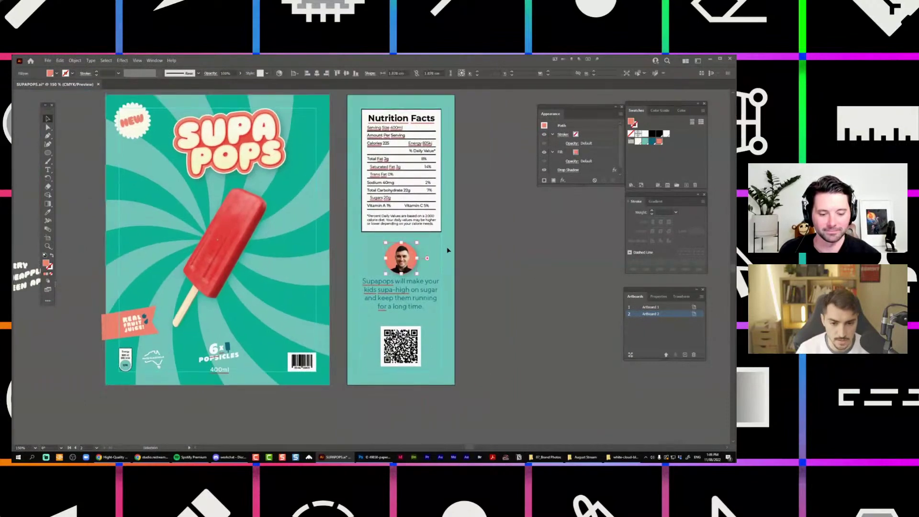
left_click(498, 246)
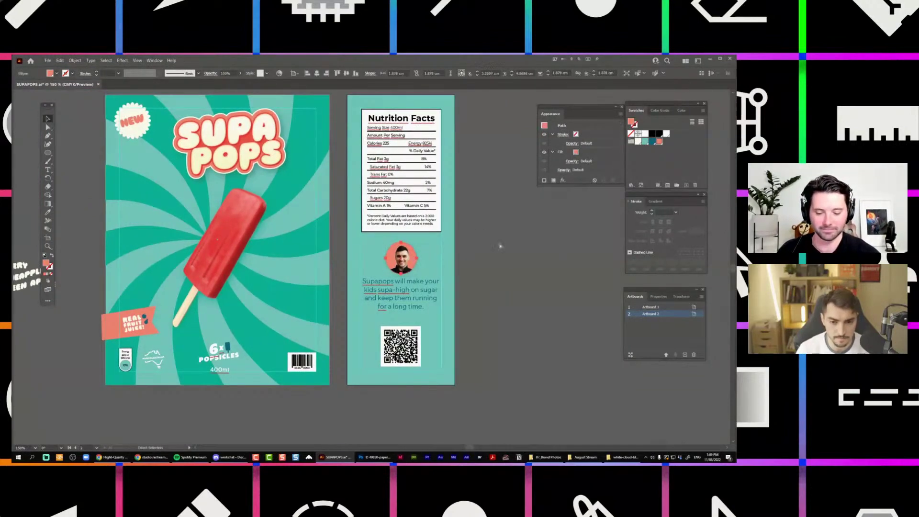
scroll(468, 250, "up", 1)
left_click(359, 269)
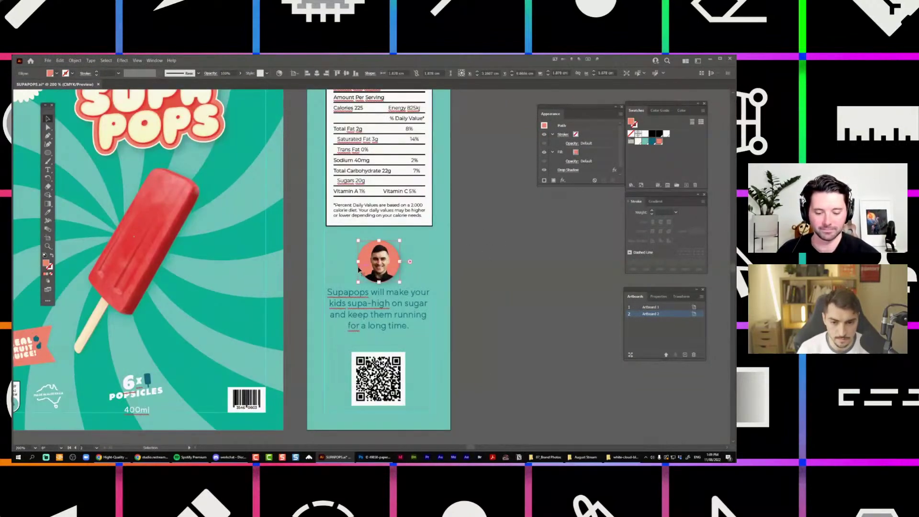
left_click(480, 232)
scroll(480, 231, "down", 1)
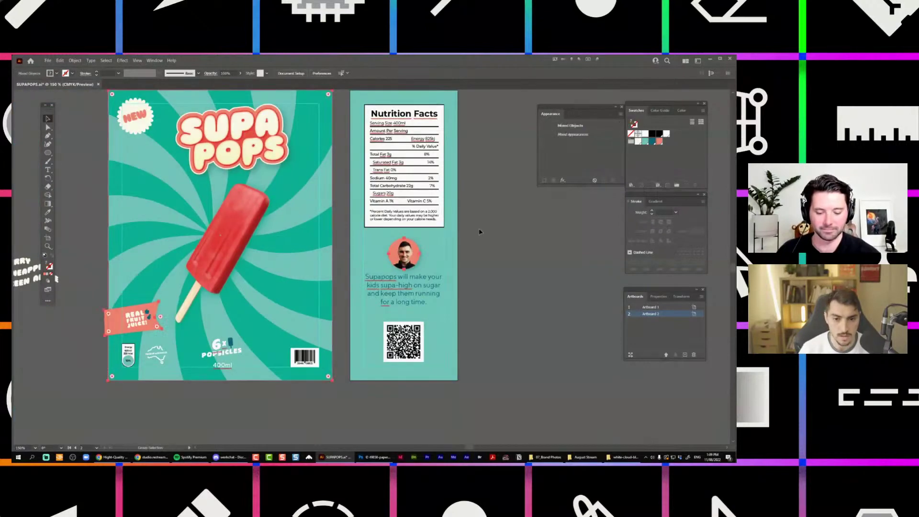
scroll(481, 226, "down", 1)
key("a")
key("v")
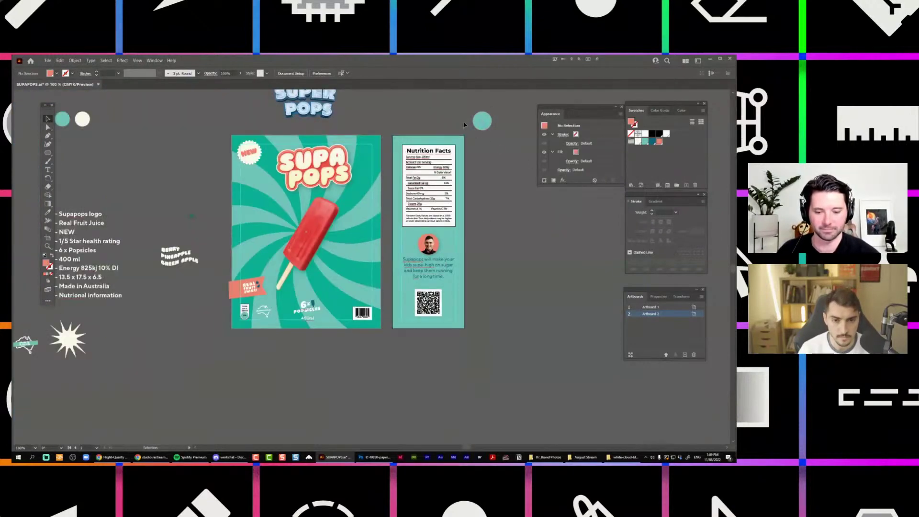
key("ctrl+alt+a")
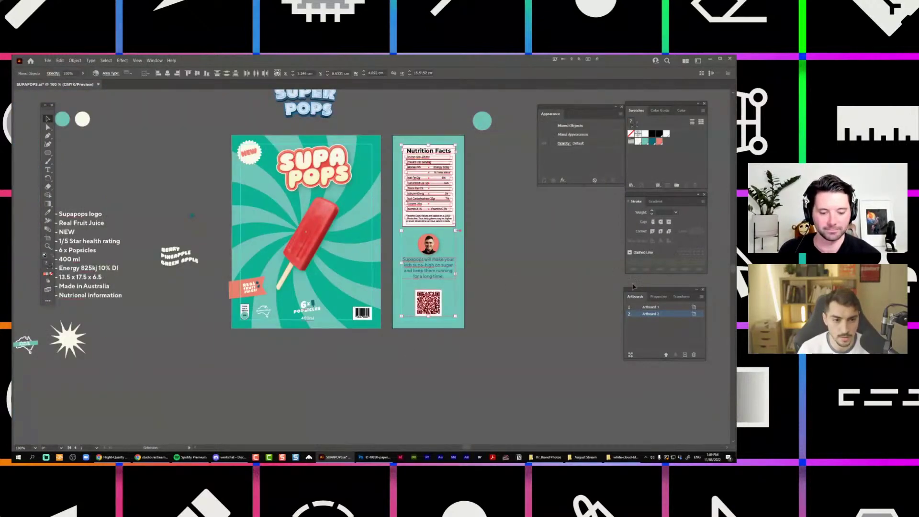
left_click(604, 215)
key("ctrl+alt+a")
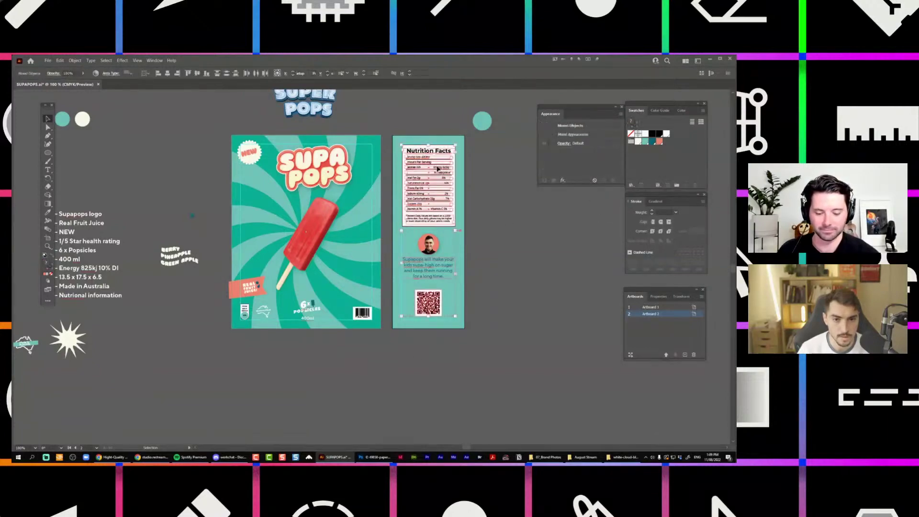
left_click(455, 143)
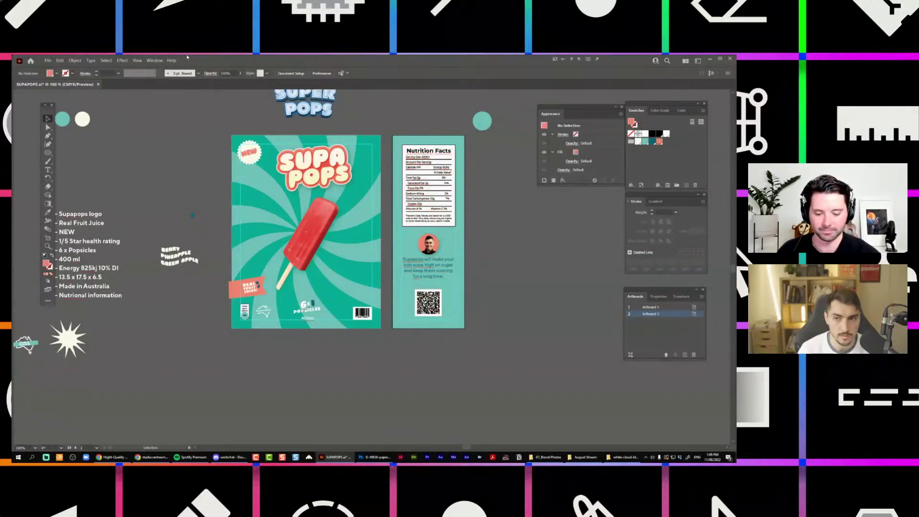
Display the Layers panel beside the artwork and unlock the lower layer so the side panel's background can be selected
left_click(154, 61)
left_click(163, 232)
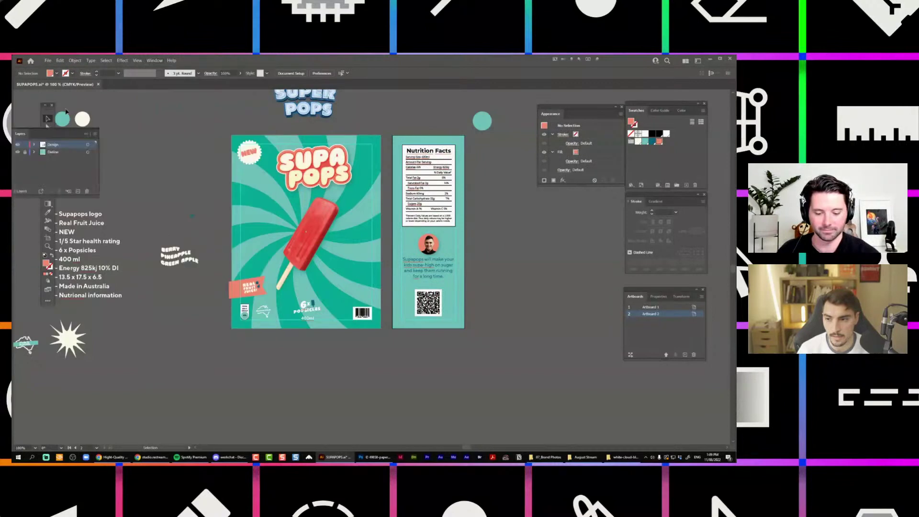
left_click_drag(20, 133, 535, 205)
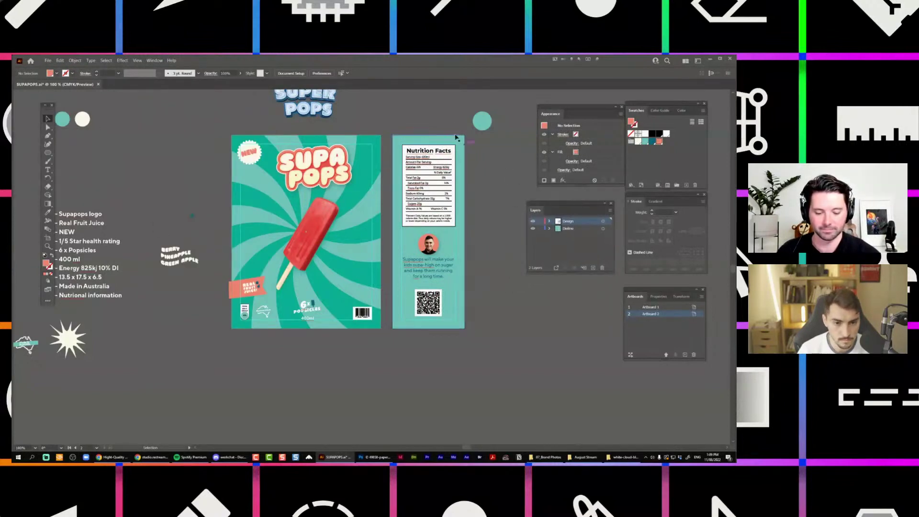
left_click_drag(456, 138, 400, 351)
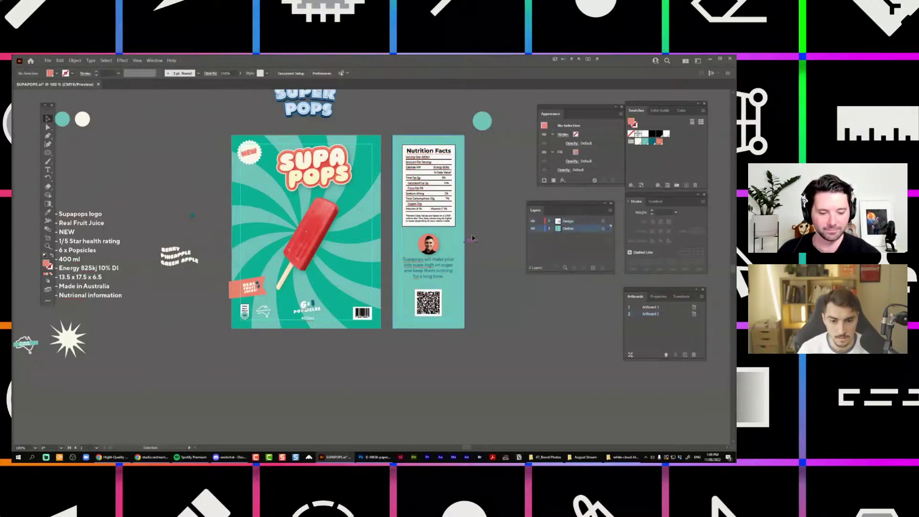
left_click(396, 343)
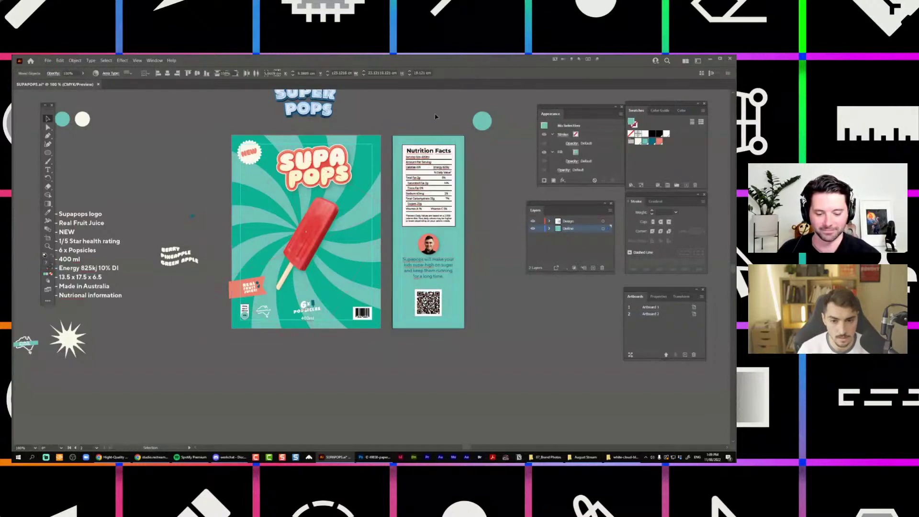
left_click(435, 117)
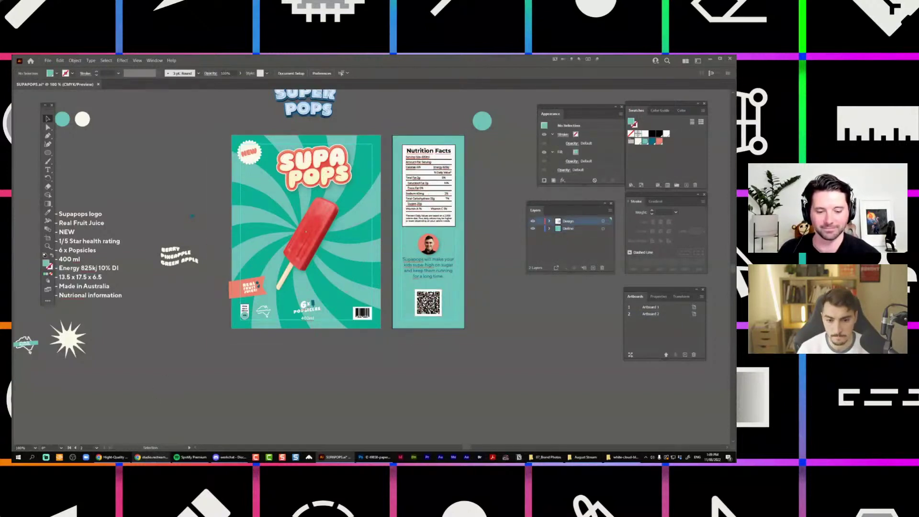
left_click(152, 457)
left_click(436, 440)
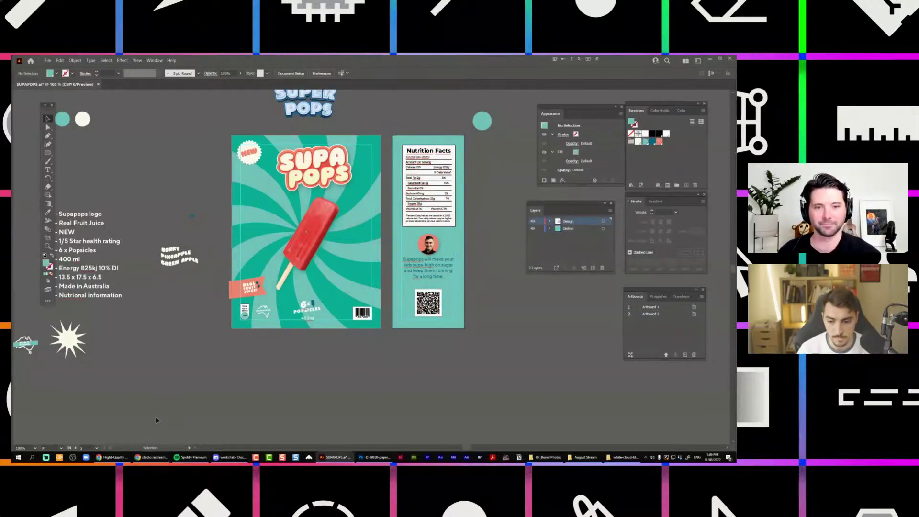
Switch to the paper box mockup in Photoshop and open the contents of its SIDE DESIGN smart object
left_click(375, 457)
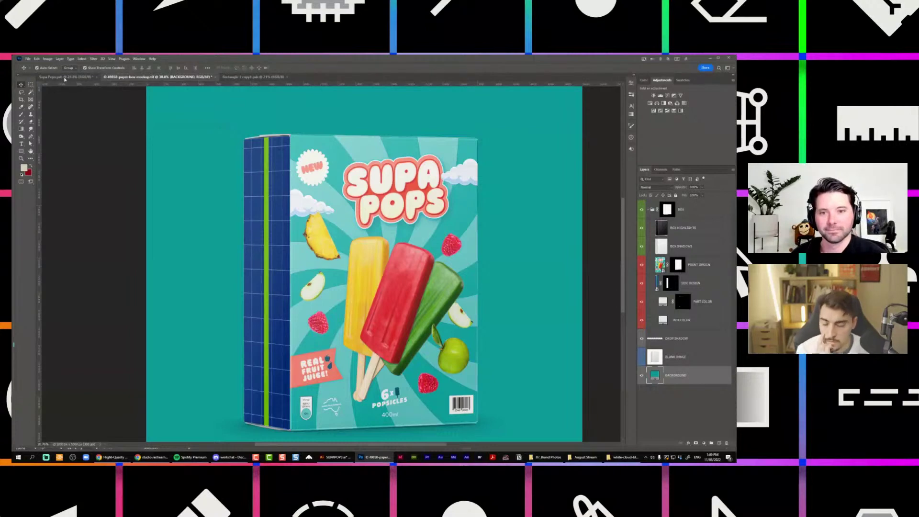
left_click(65, 78)
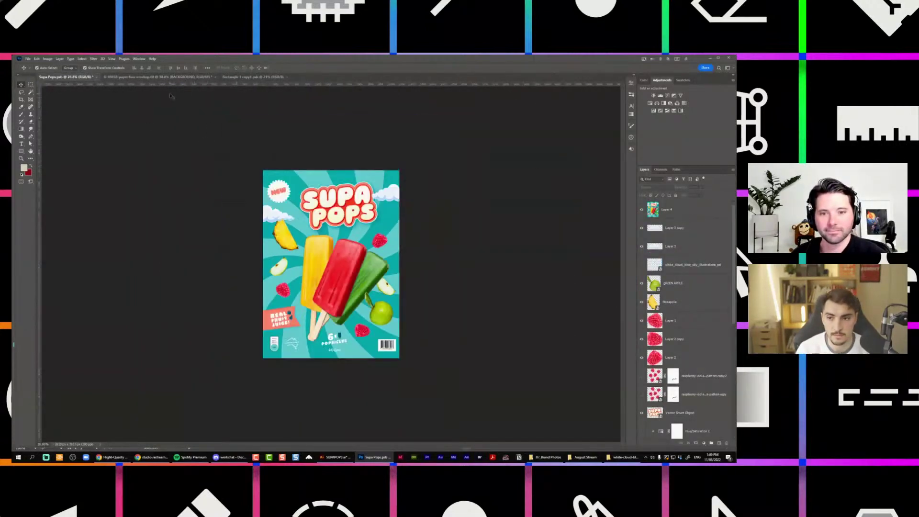
left_click(173, 78)
left_click(642, 283)
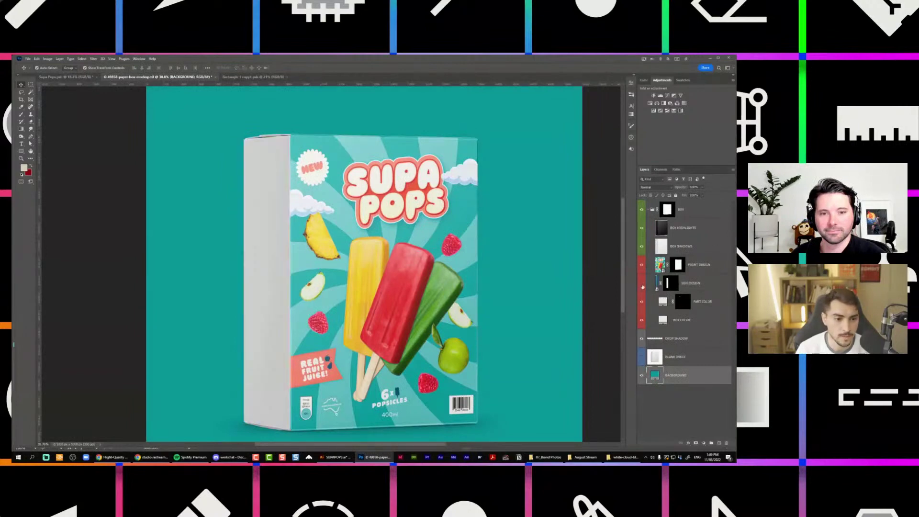
left_click(641, 284)
left_click(656, 283)
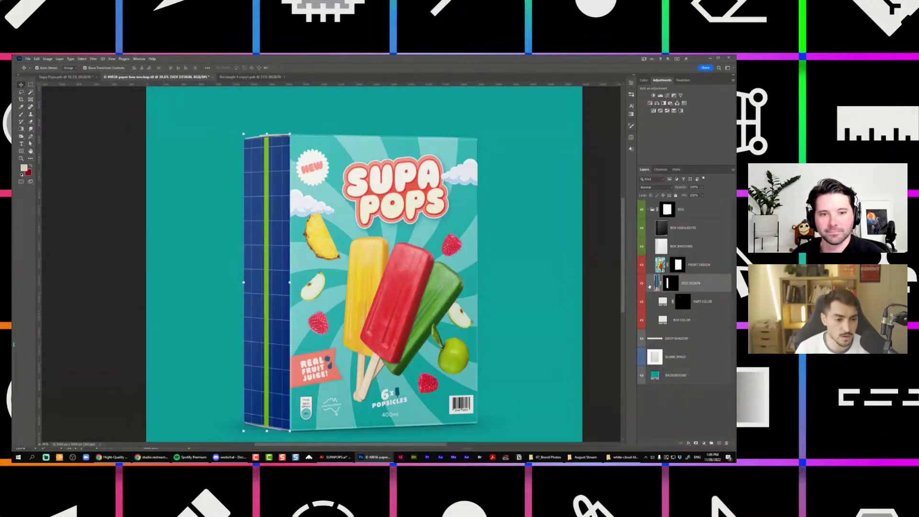
double_click(657, 283)
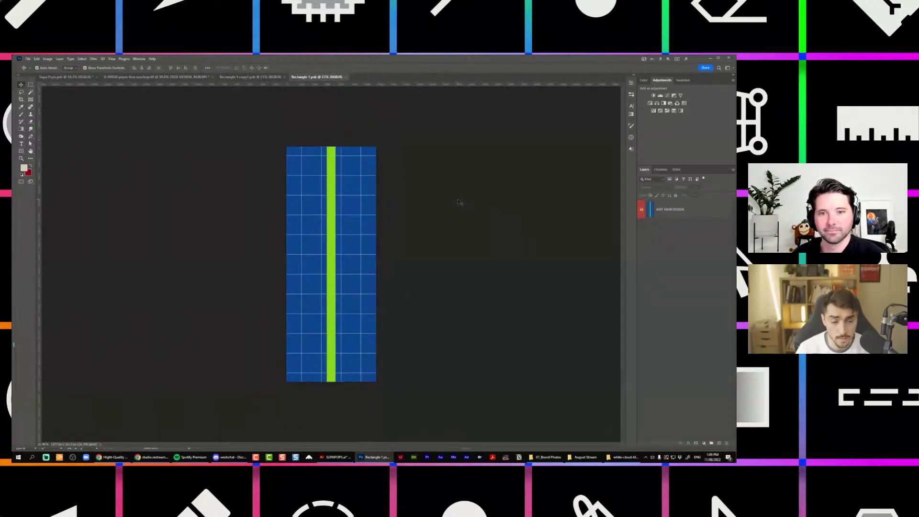
Paste the copied side panel artwork into the side design document as a Smart Object
key("ctrl+v")
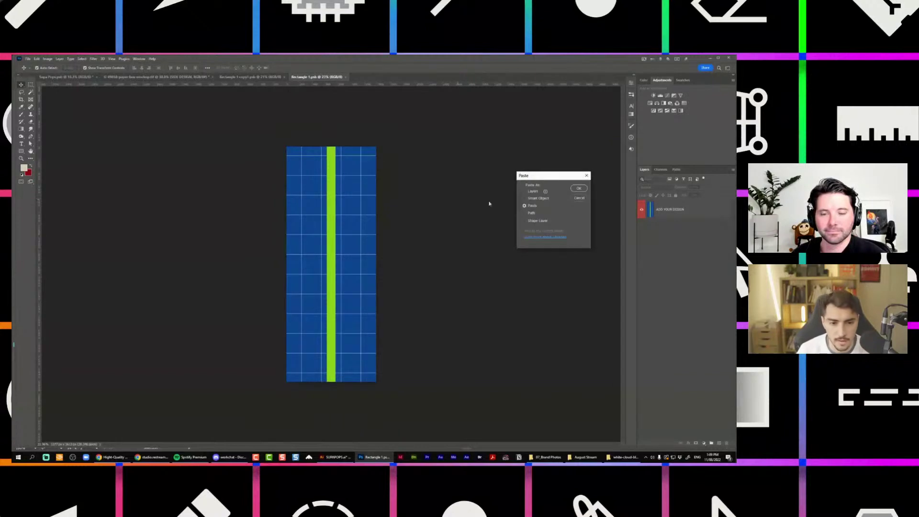
left_click(549, 198)
left_click(578, 188)
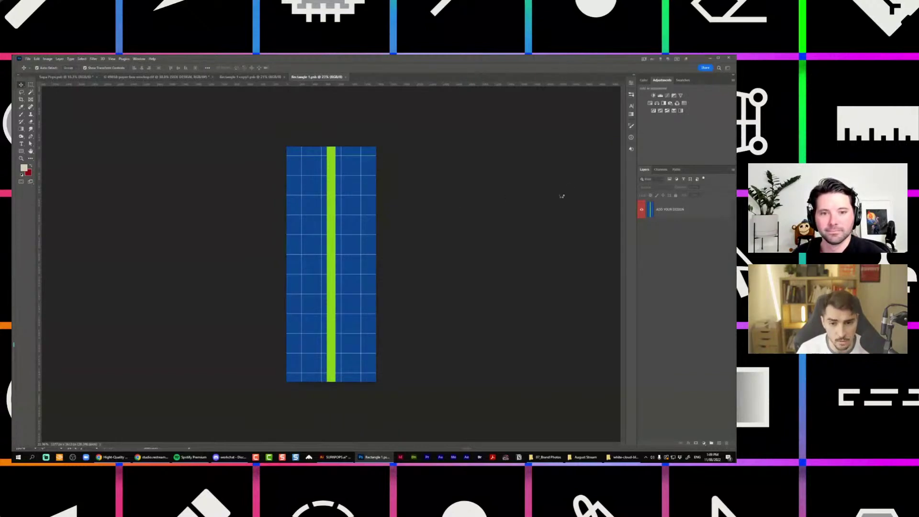
Scale the pasted side panel artwork up from the upper corner so it covers the whole side design canvas, and commit the transform
scroll(328, 255, "up", 4)
scroll(327, 255, "down", 4)
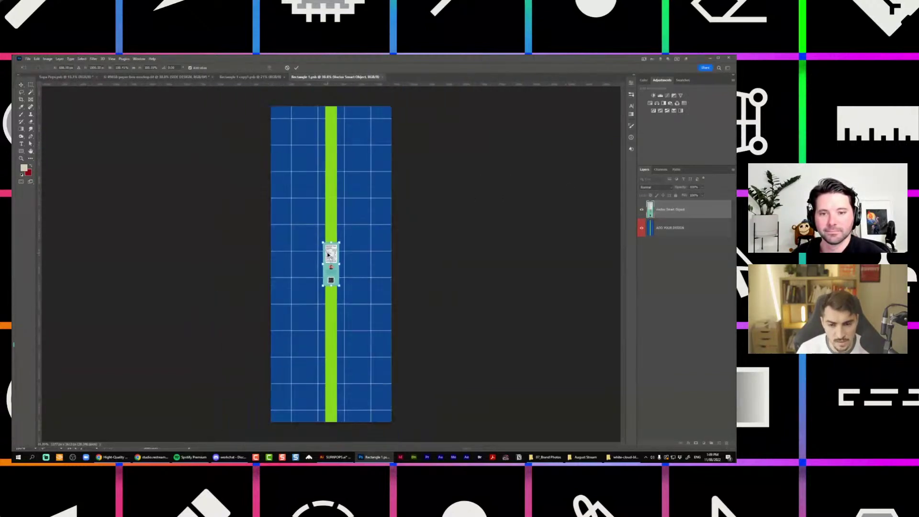
scroll(331, 263, "up", 3)
scroll(329, 266, "up", 5)
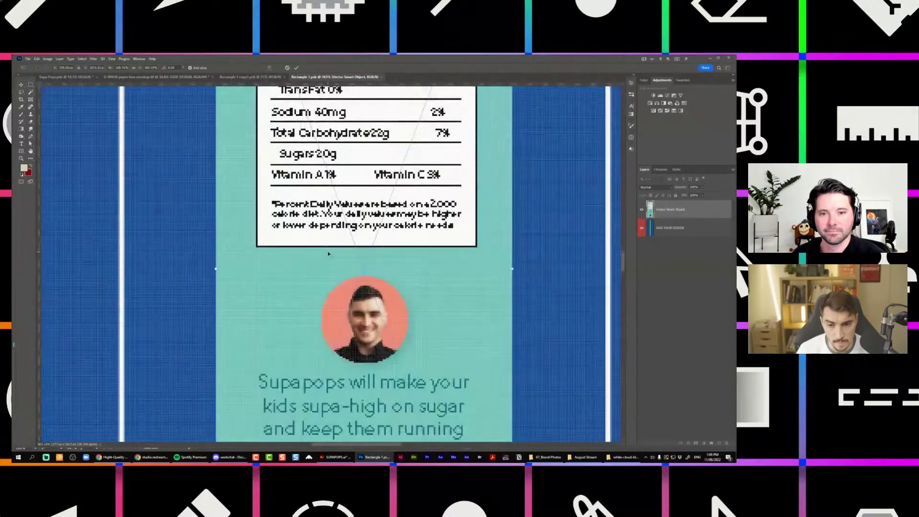
scroll(329, 266, "down", 8)
scroll(335, 257, "up", 1)
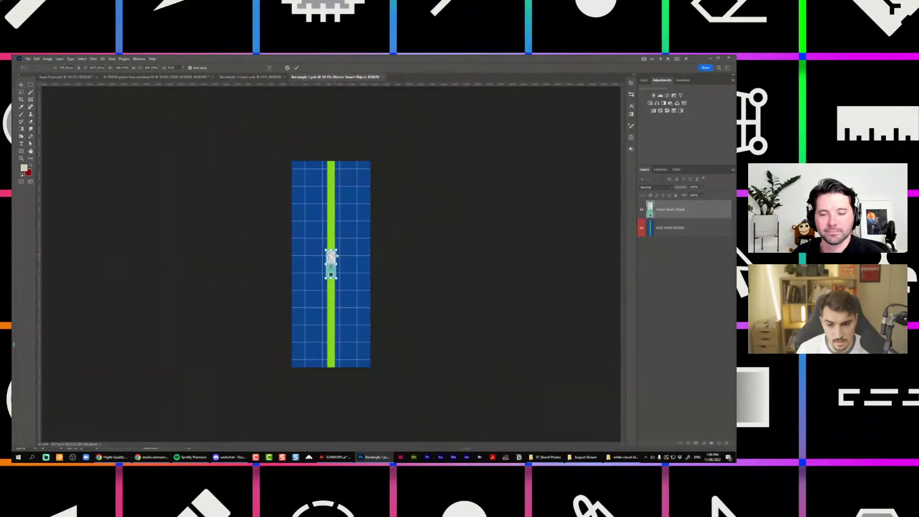
left_click_drag(337, 249, 343, 194)
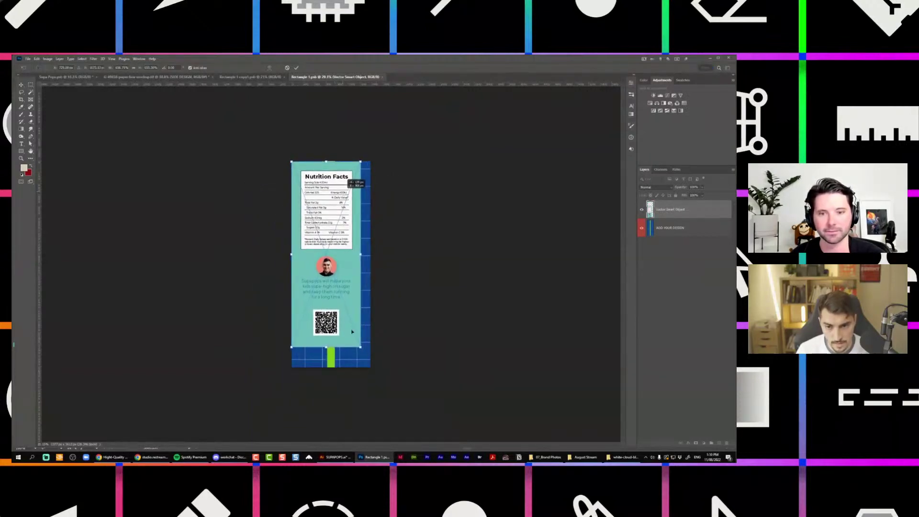
left_click_drag(359, 347, 376, 373)
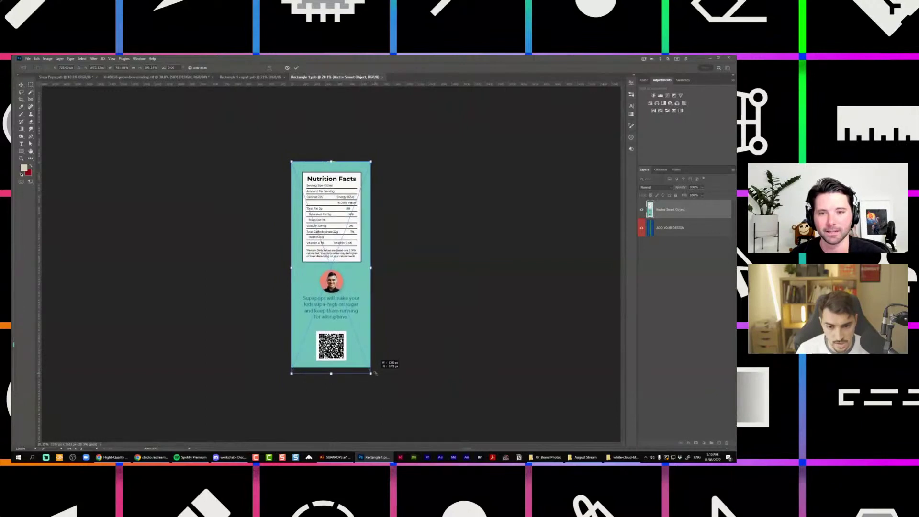
key("Return")
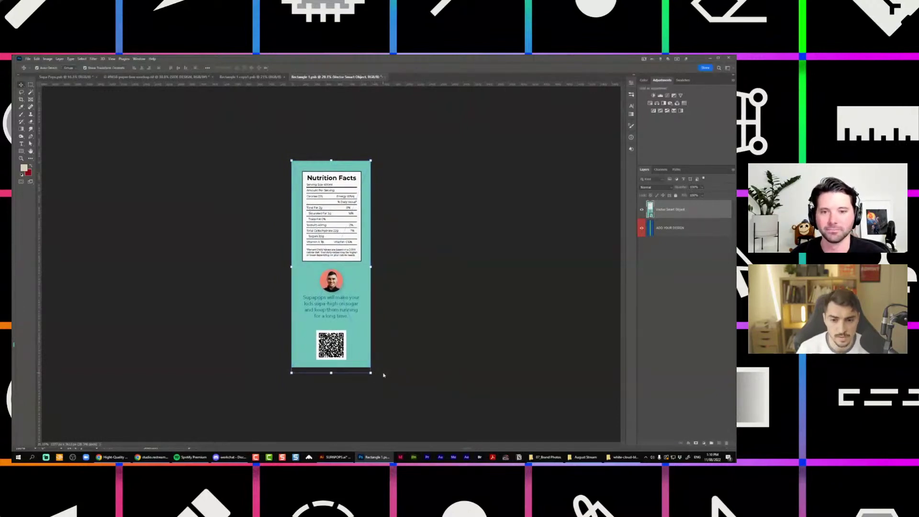
Check the sharpness of the placed side artwork, save the side design and return to the box mockup
scroll(328, 219, "up", 8)
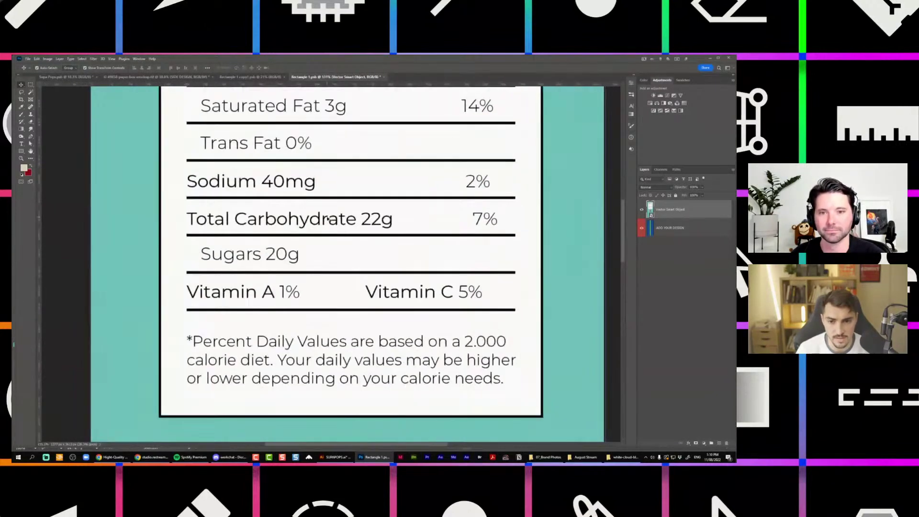
scroll(328, 219, "down", 6)
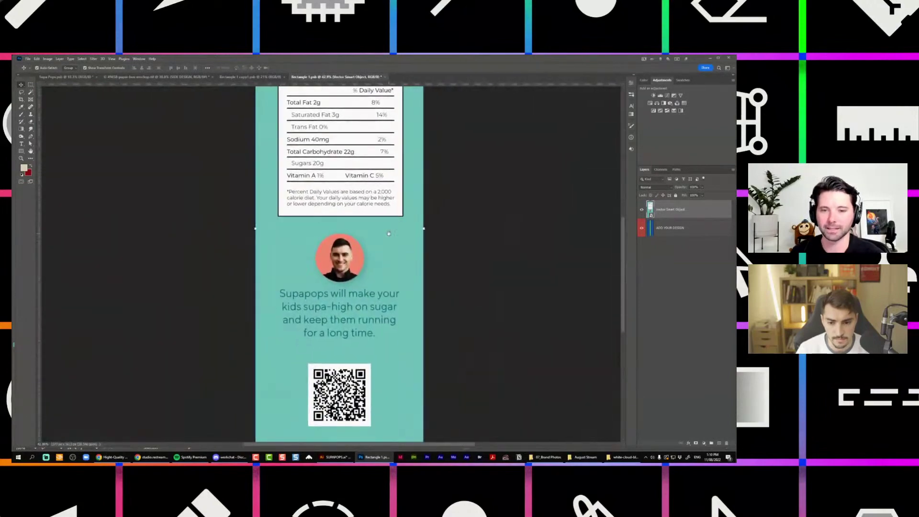
scroll(389, 233, "down", 2)
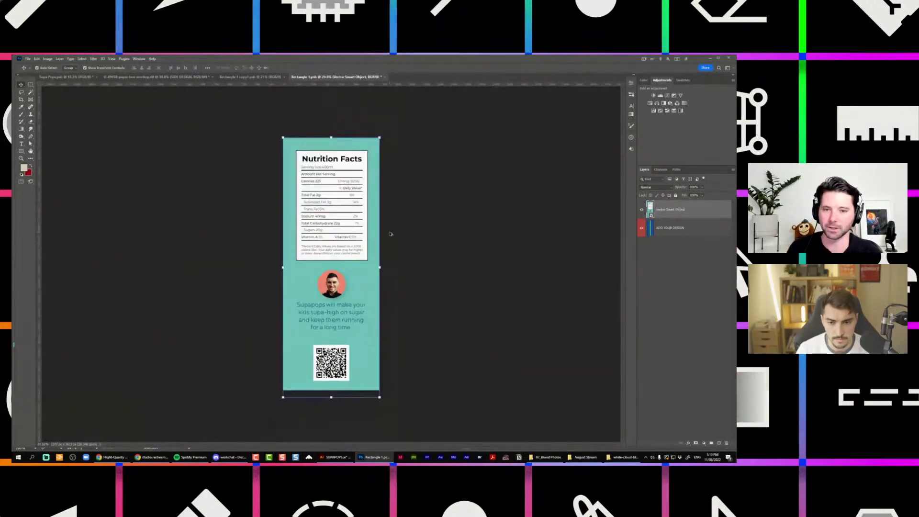
left_click(357, 181)
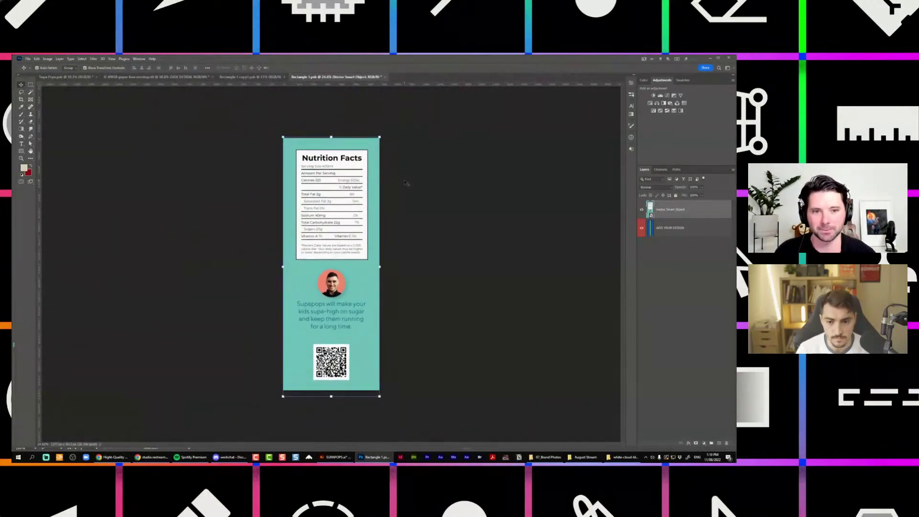
left_click(193, 77)
scroll(327, 126, "down", 5)
scroll(328, 128, "down", 2)
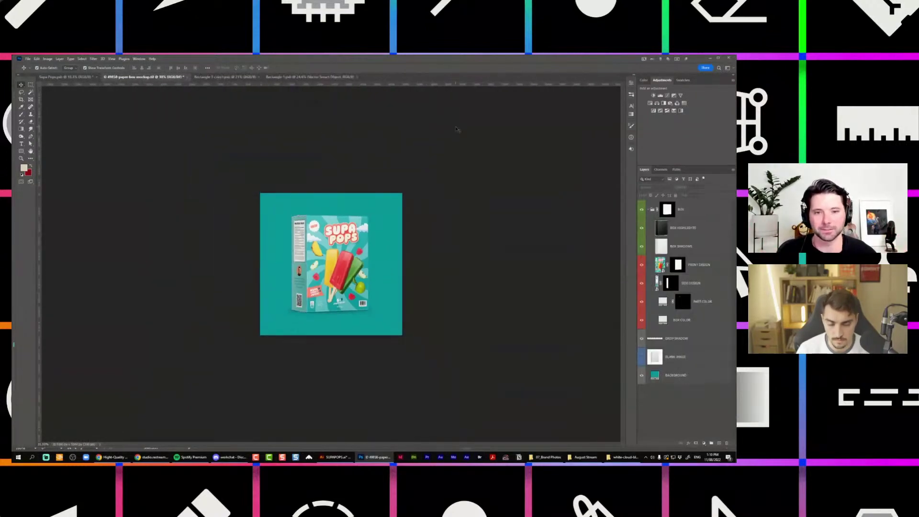
Examine how the side panel wraps on the box mockup beside the front design and against the teal background
scroll(280, 293, "up", 5)
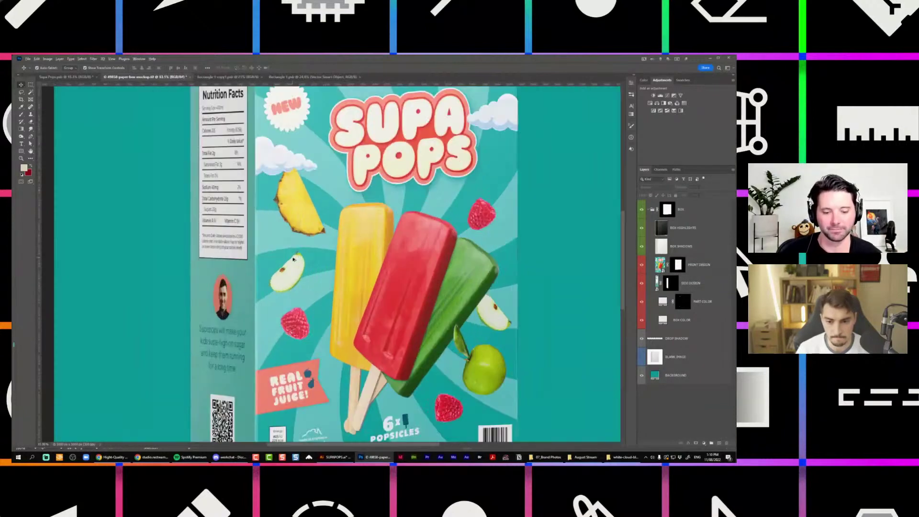
left_click_drag(237, 259, 286, 269)
scroll(275, 257, "down", 4)
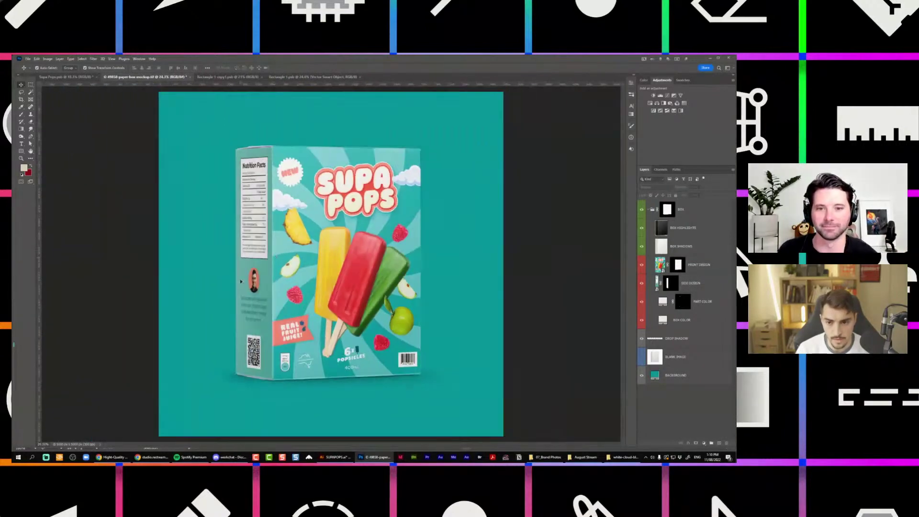
scroll(217, 302, "up", 3)
scroll(212, 305, "down", 3)
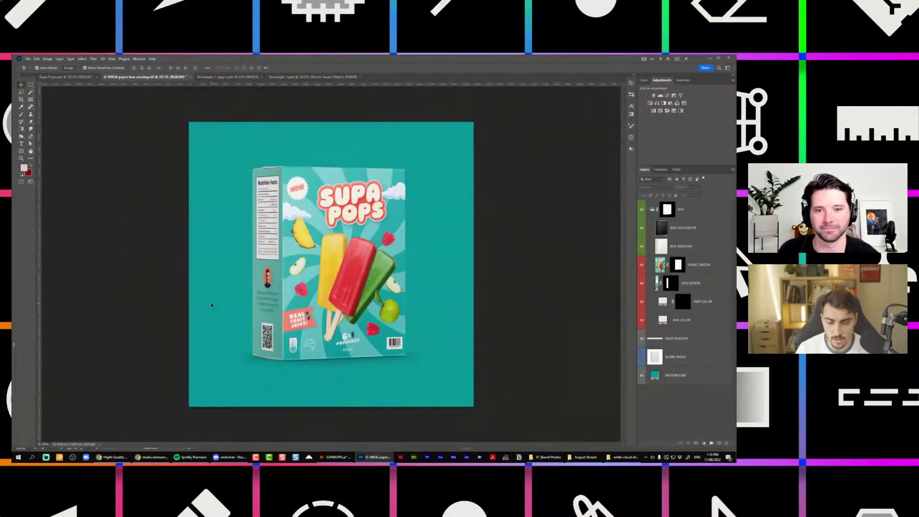
scroll(233, 298, "down", 2)
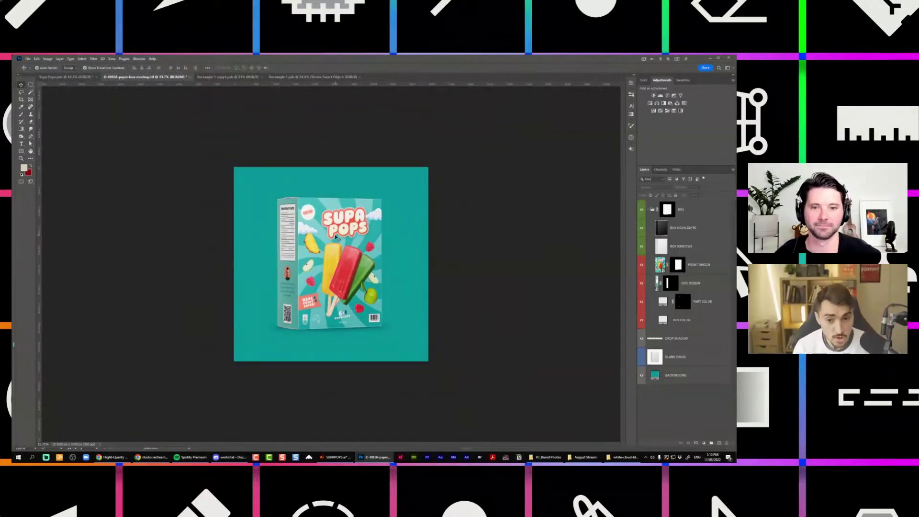
scroll(368, 181, "up", 1)
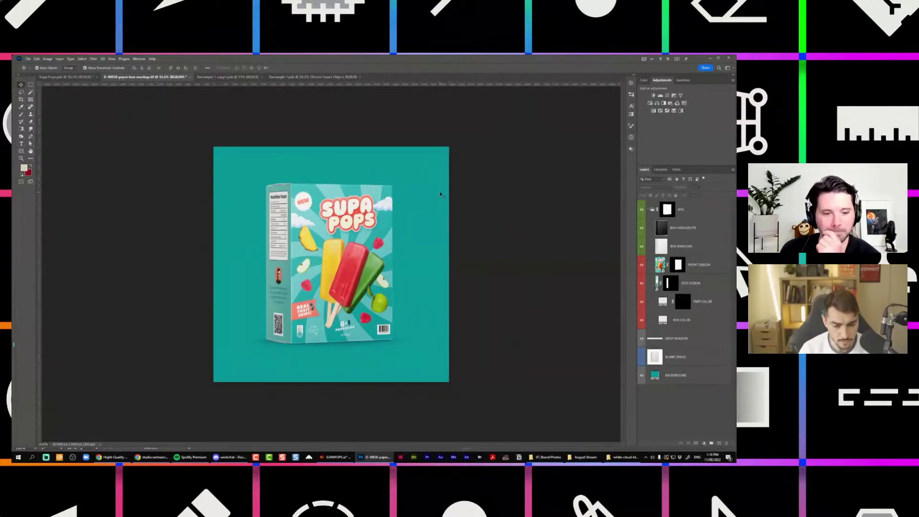
scroll(440, 195, "up", 1)
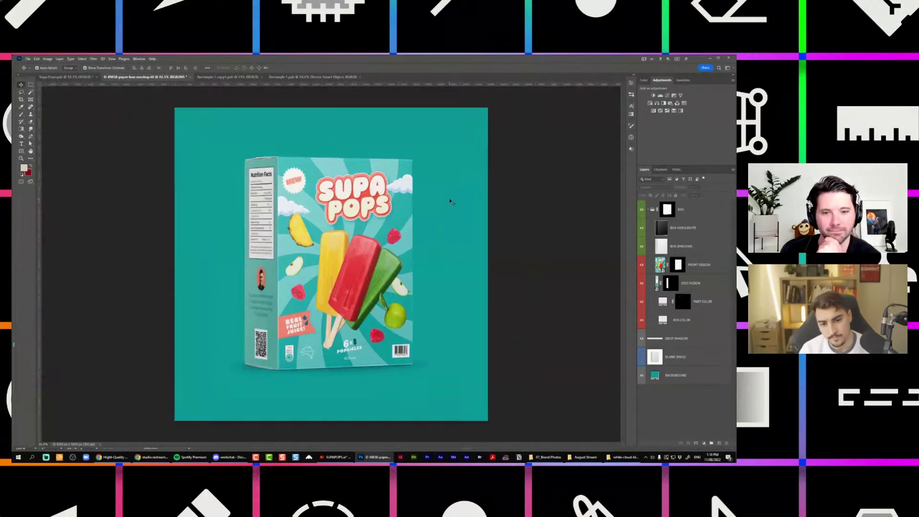
Copy the UMBRELLA group and the sand photo layer from the Supa Pops document into the box mockup
left_click(234, 78)
left_click(294, 78)
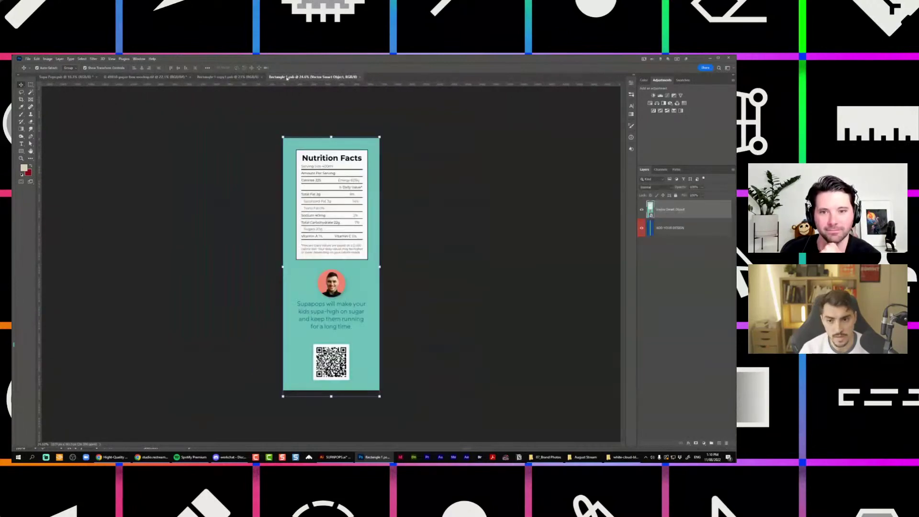
left_click(230, 78)
left_click(141, 78)
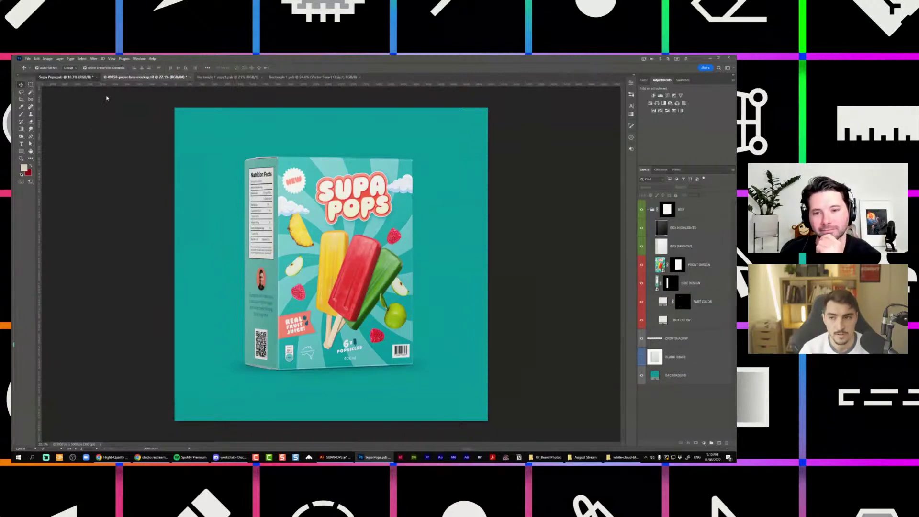
left_click(72, 78)
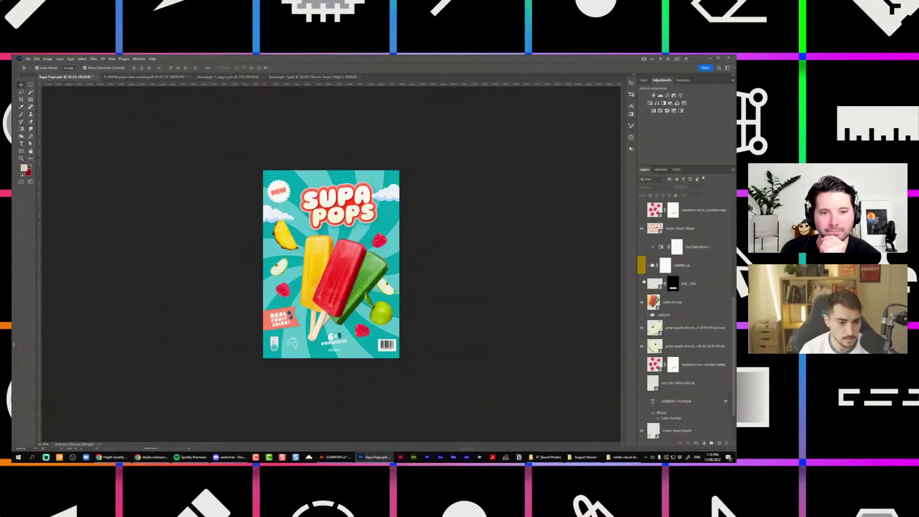
left_click(674, 283)
left_click(679, 266, "shift")
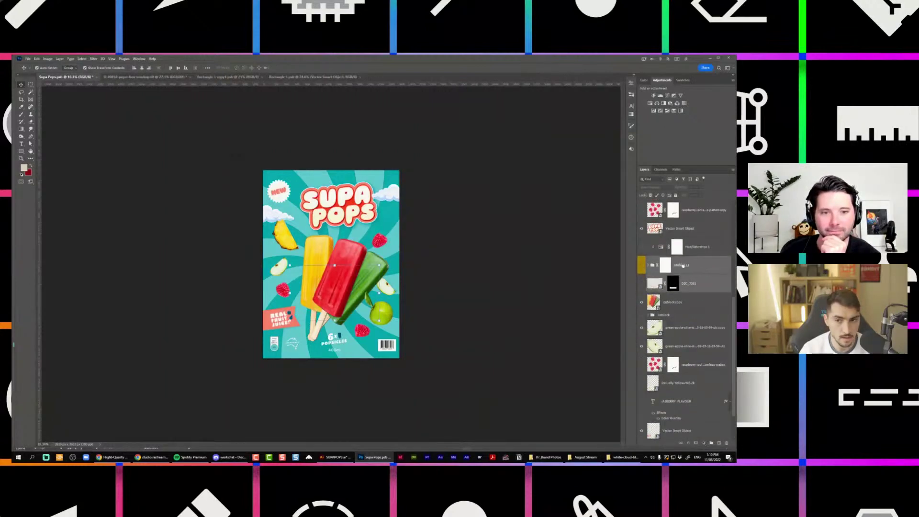
left_click_drag(679, 266, 397, 267)
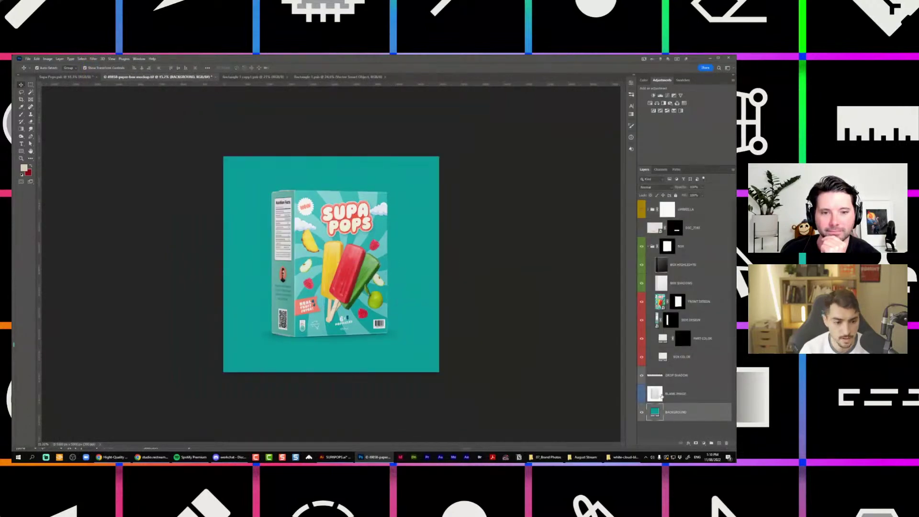
Show the umbrella and sand layers, and enlarge the sand to span the bottom of the mockup in front of the box base
left_click(641, 212)
left_click(692, 228)
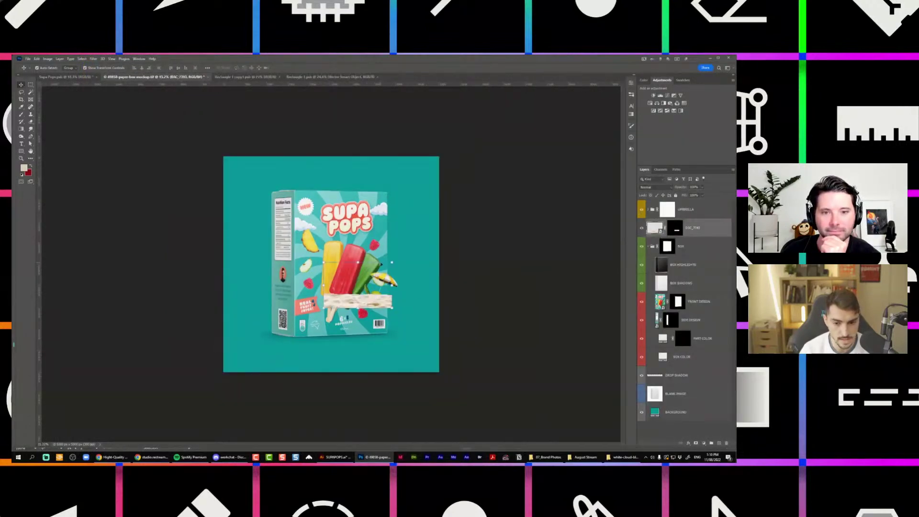
left_click_drag(392, 262, 487, 213)
left_click_drag(401, 351, 378, 361)
key("Return")
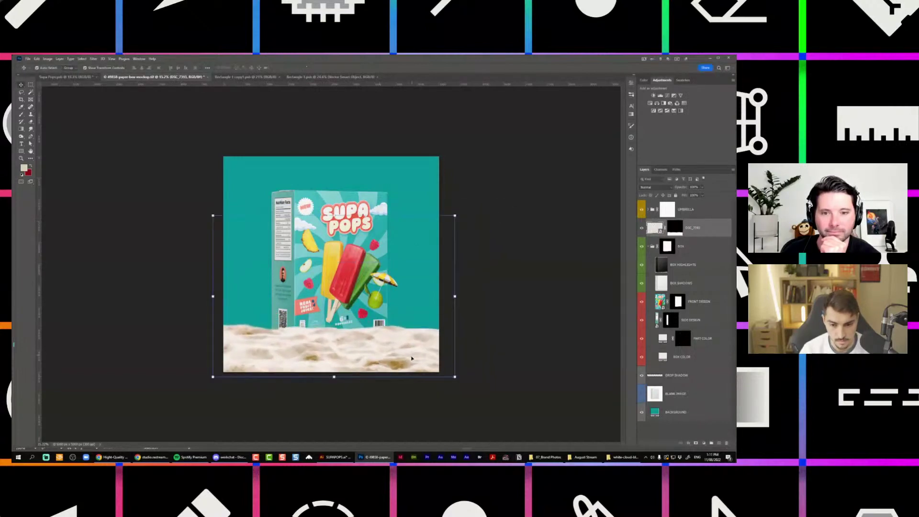
Shrink the sand layer slightly to fit the canvas width and align it with the mockup's bottom edge
mouse_move(454, 217)
left_mouse_down()
mouse_move(423, 238)
mouse_move(467, 218)
mouse_move(449, 226)
left_mouse_up()
key("shift+Down")
key("shift+Down")
key("shift+Down")
key("shift+Down")
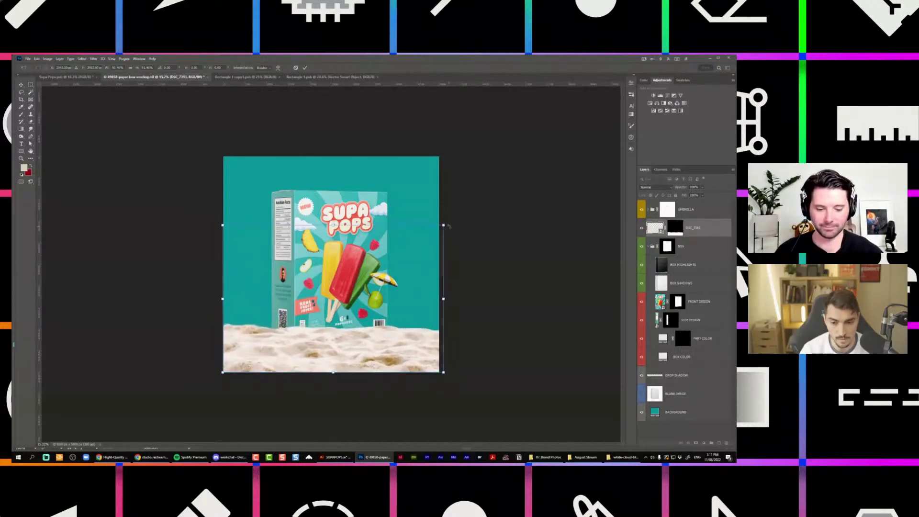
key("shift+Down")
key("shift+Down")
key("shift+Down")
key("shift+Down")
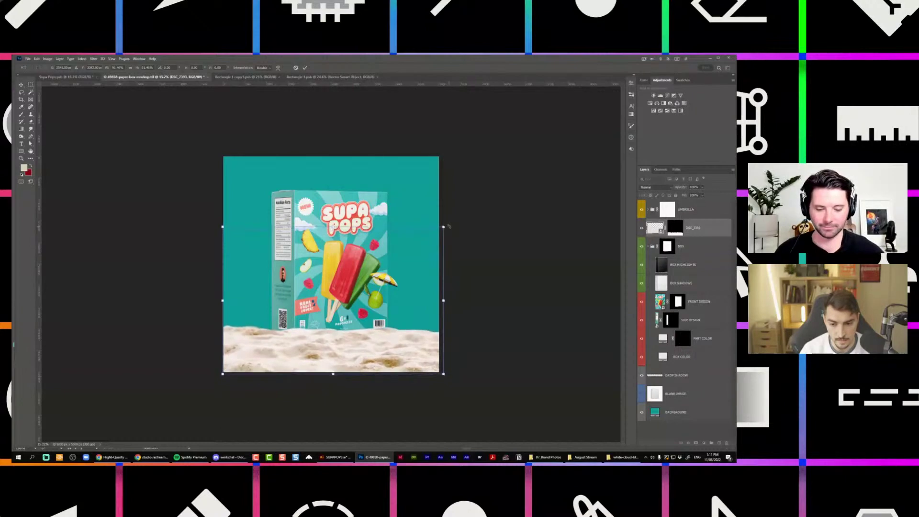
key("shift+Up")
key("shift+Up")
key("shift+Up")
key("shift+Up")
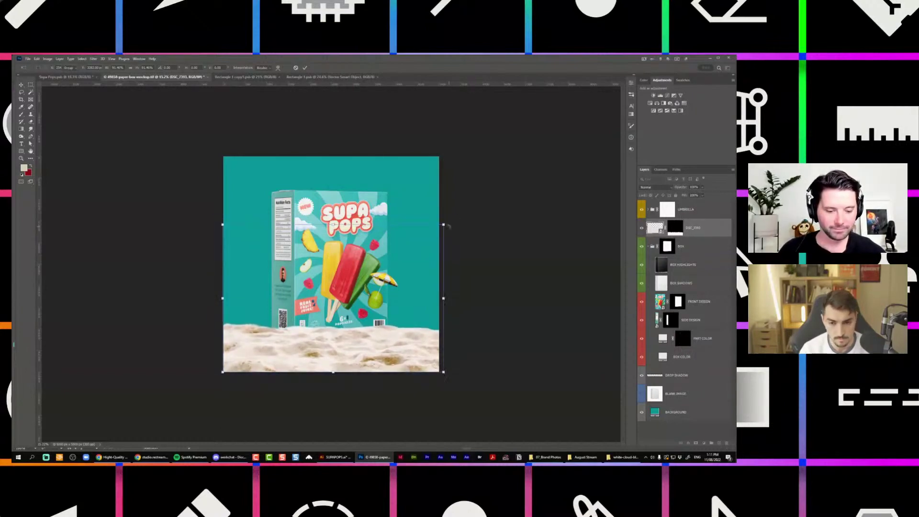
key("Return")
key("ctrl+plus")
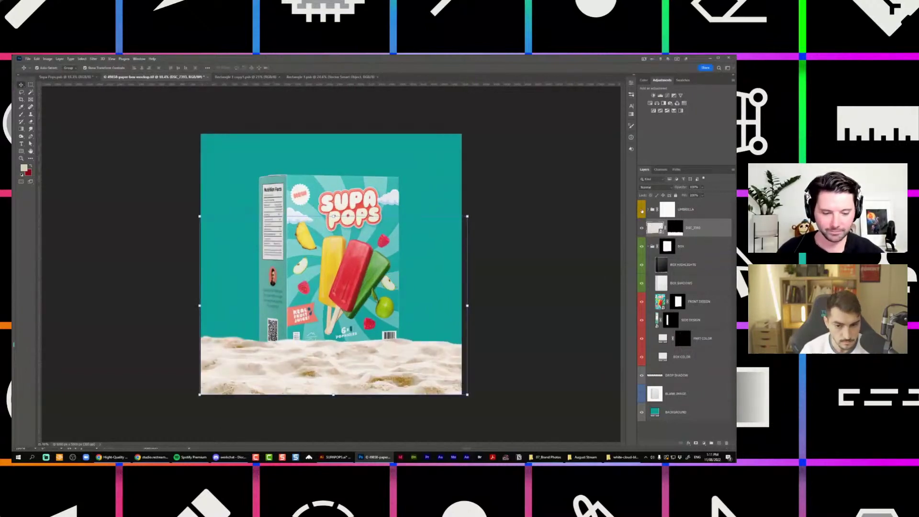
Show the UMBRELLA group and enlarge the umbrella so it stands in the sand beside the box's right side
left_click(642, 210)
left_click(692, 208)
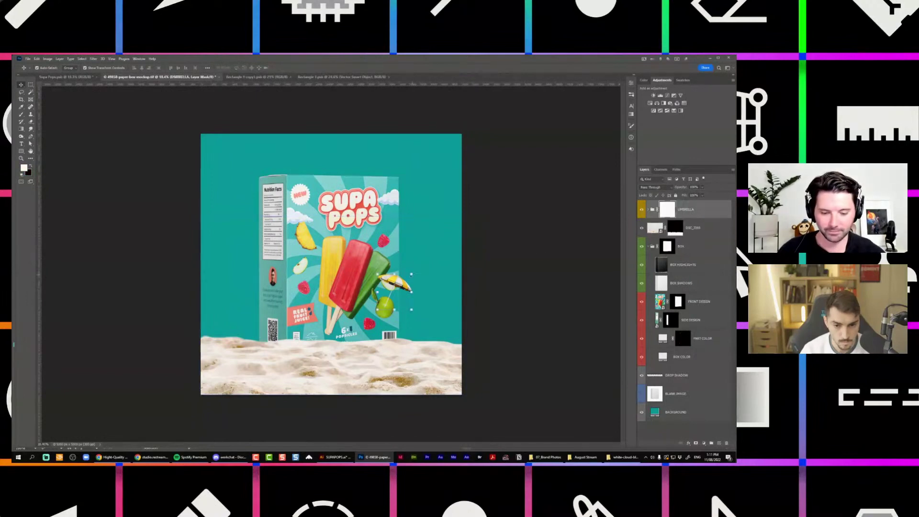
key("ctrl+t")
left_click_drag(412, 274, 457, 303)
key("Return")
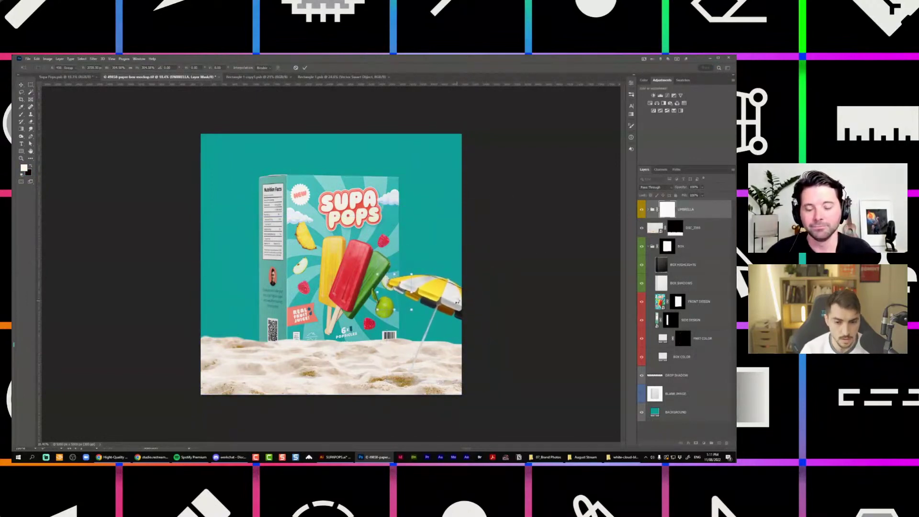
Add a Hue/Saturation adjustment layer above the UMBRELLA group and clip it to that group
key("ctrl+plus")
left_click(650, 103)
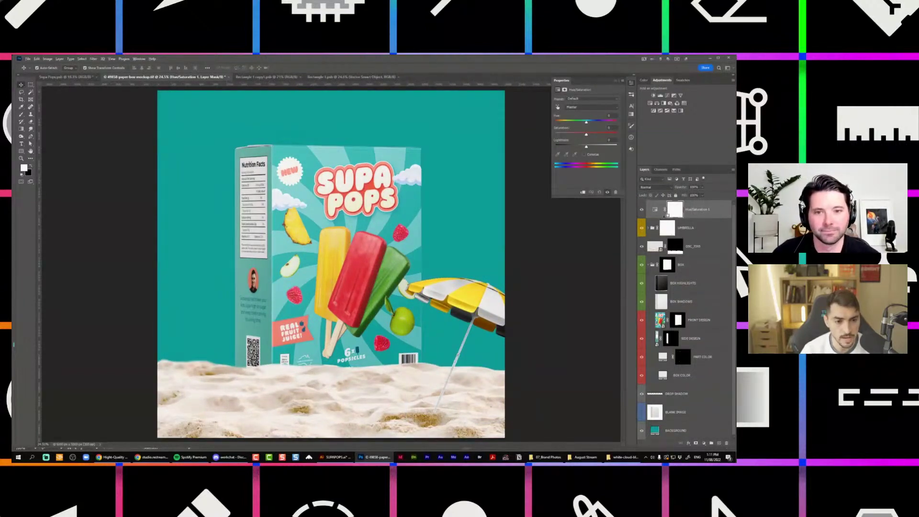
left_click_drag(636, 215, 603, 216)
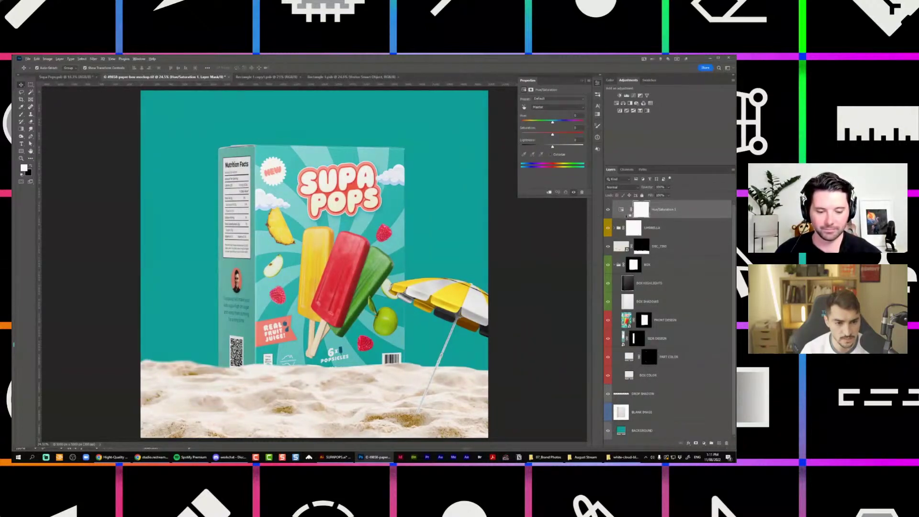
left_click(647, 218, "alt")
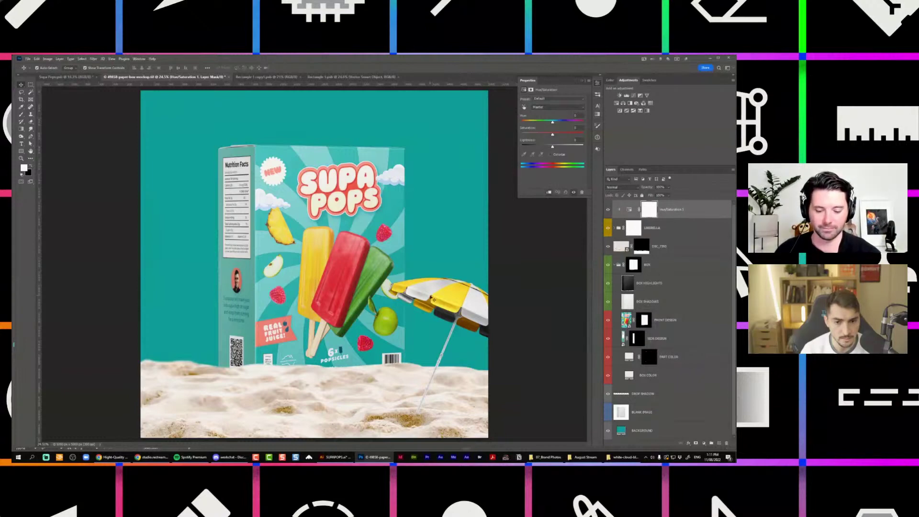
Shift the umbrella's hue from yellow to red and slightly reduce its saturation
scroll(433, 299, "up", 5)
scroll(538, 153, "down", 4)
left_click_drag(552, 123, 528, 123)
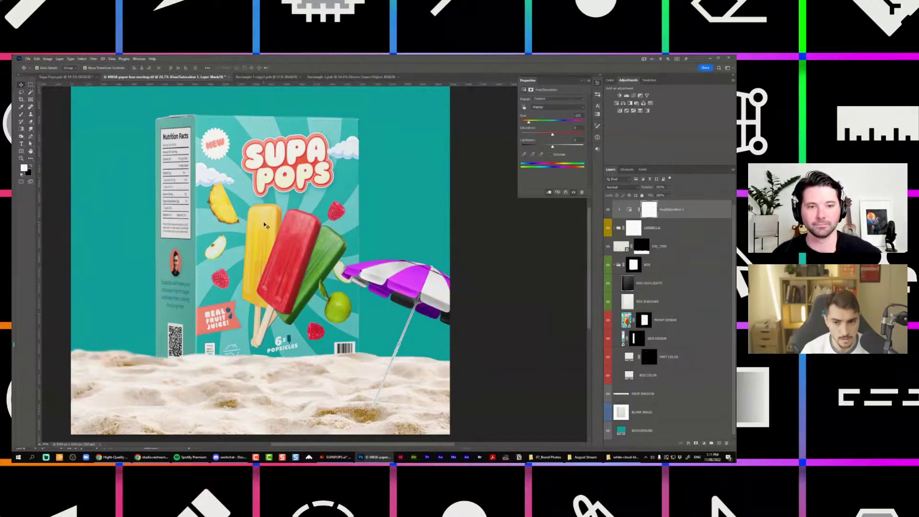
scroll(260, 221, "up", 3)
scroll(252, 210, "down", 2)
scroll(296, 235, "down", 2)
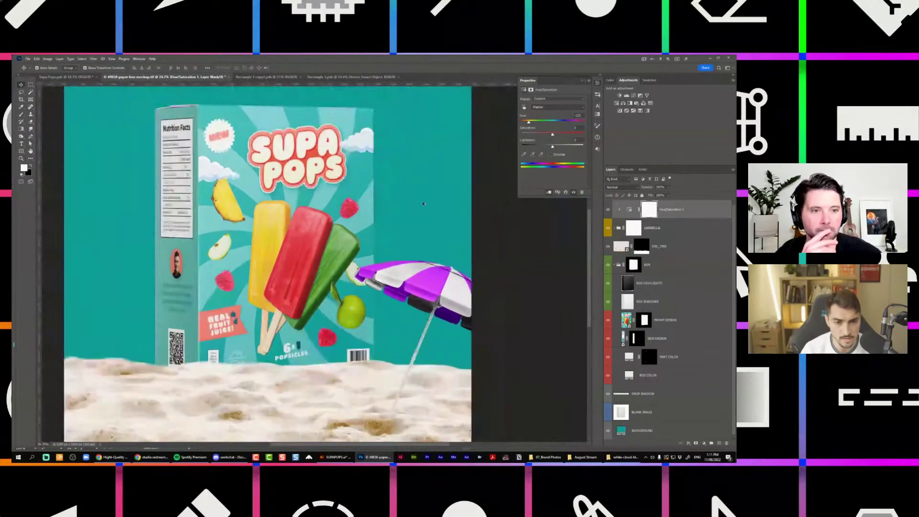
mouse_move(531, 123)
left_mouse_down()
mouse_move(547, 123)
mouse_move(537, 122)
left_mouse_up()
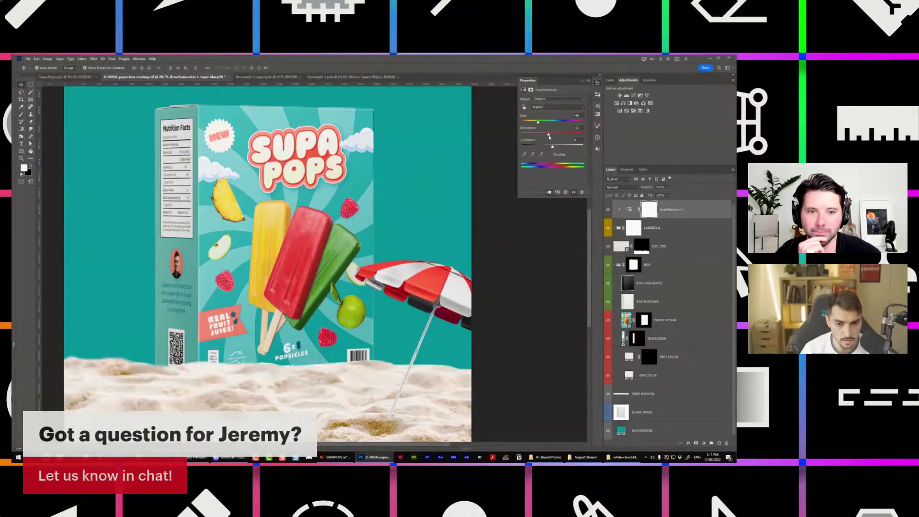
left_click(599, 89)
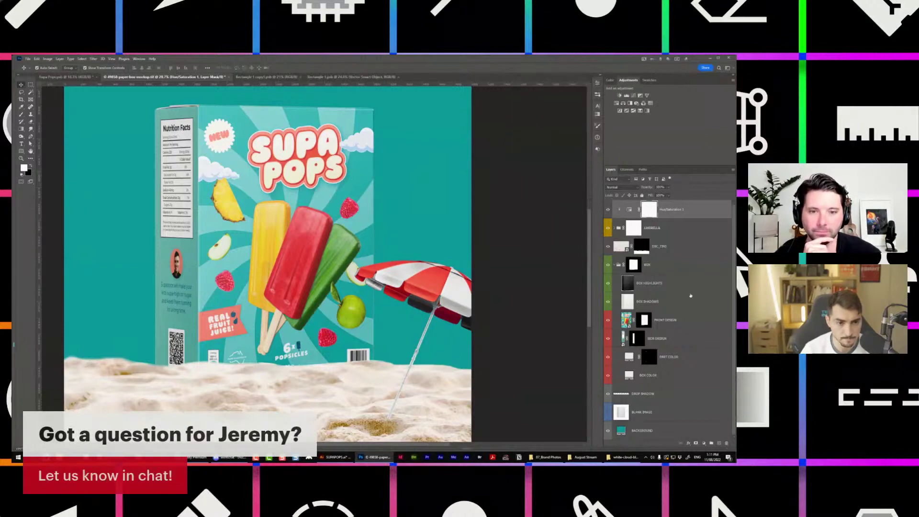
Paint black on the UMBRELLA group's mask to hide the pole's base behind the sand ridge
left_click(623, 229)
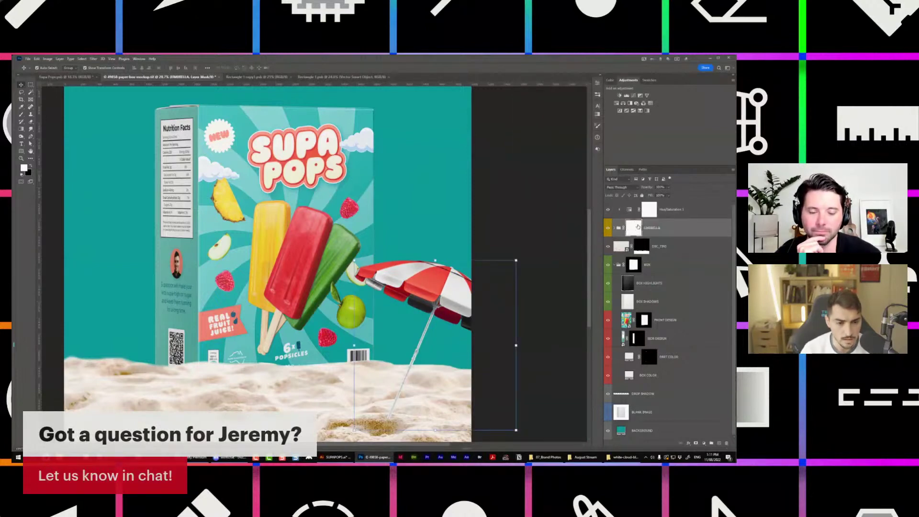
scroll(391, 421, "up", 4)
left_click_drag(390, 421, 363, 340)
scroll(362, 340, "up", 12)
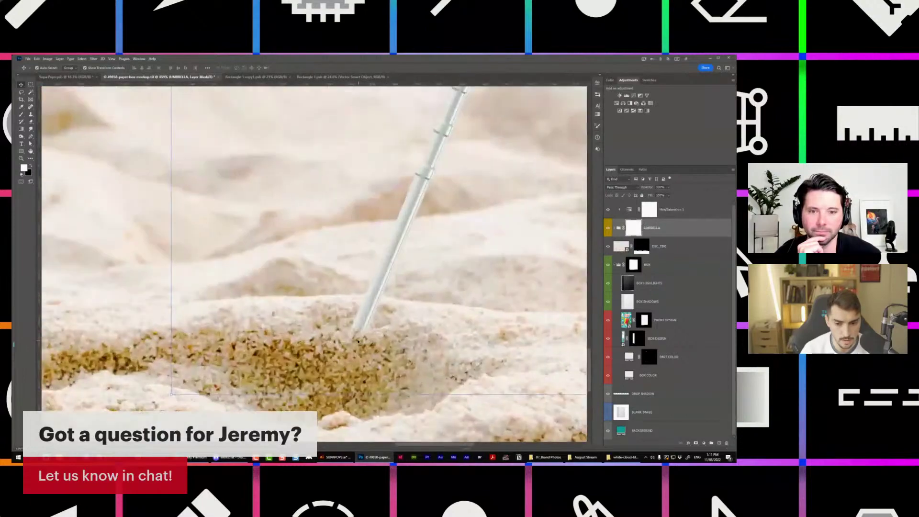
key("b")
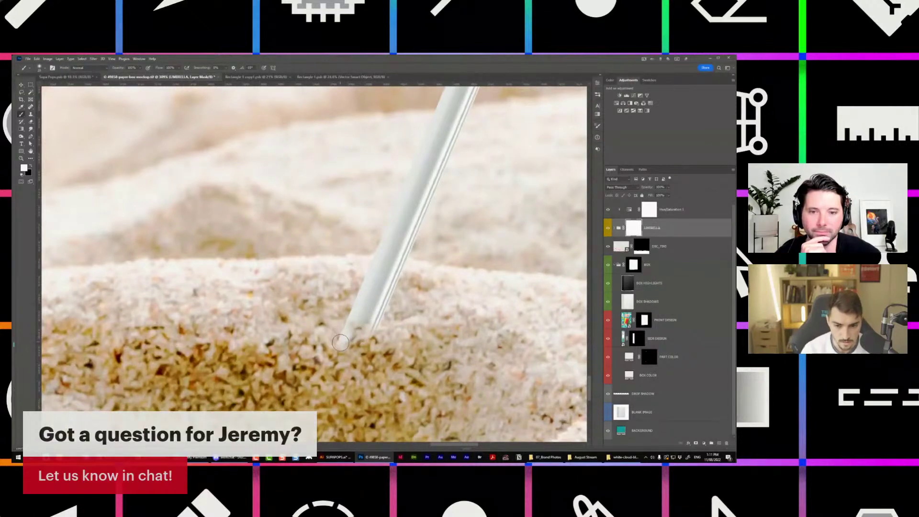
key("x")
mouse_move(337, 333)
left_mouse_down()
mouse_move(379, 331)
mouse_move(415, 276)
mouse_move(402, 267)
mouse_move(390, 266)
mouse_move(328, 334)
mouse_move(389, 304)
mouse_move(400, 285)
left_mouse_up()
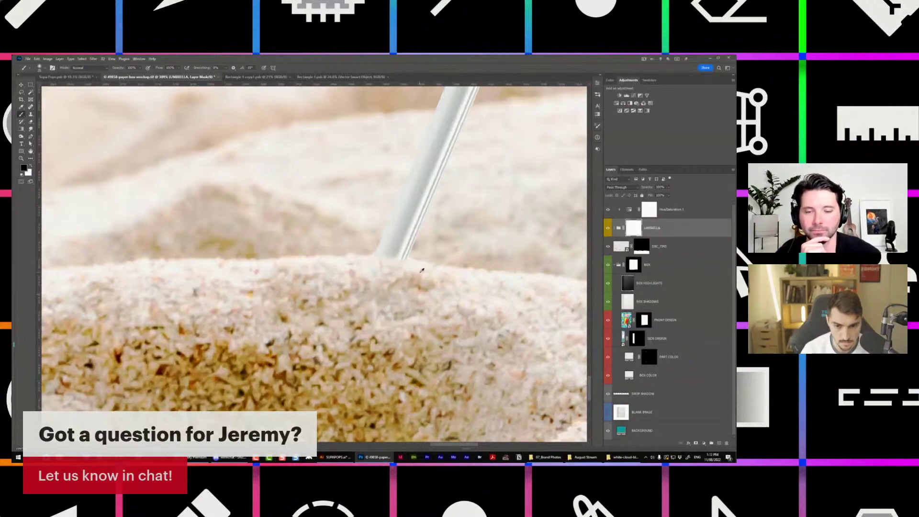
scroll(381, 259, "up", 3)
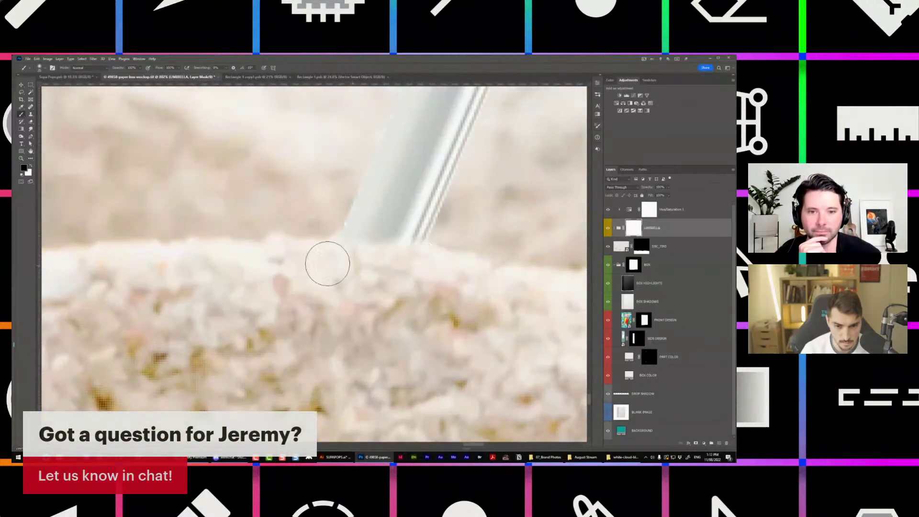
scroll(435, 253, "down", 5)
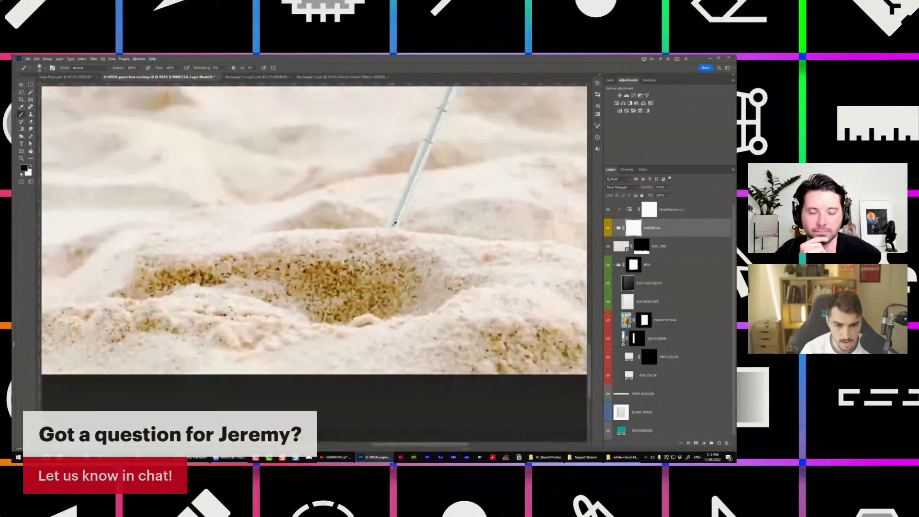
scroll(392, 226, "down", 6)
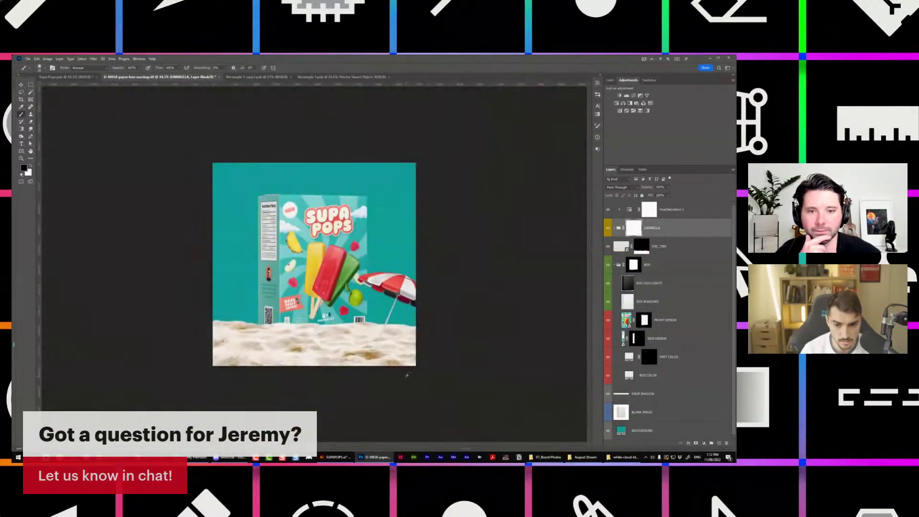
scroll(387, 352, "up", 8)
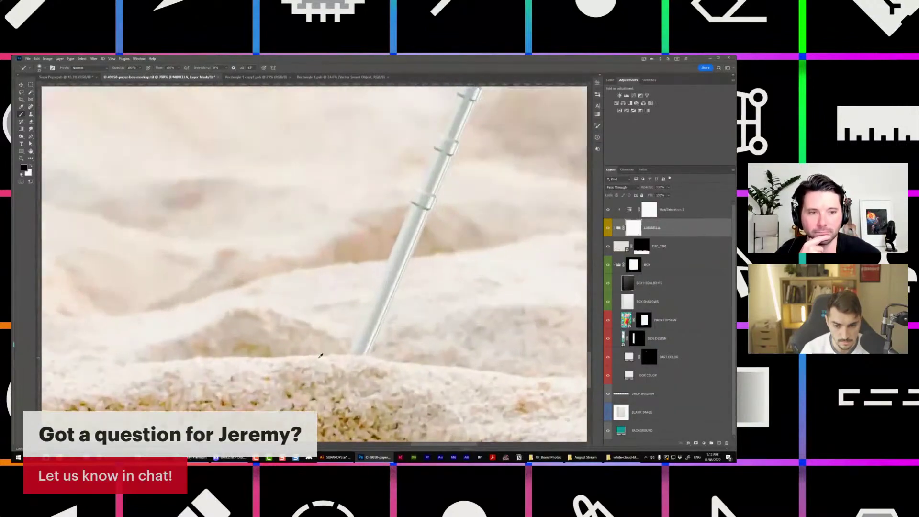
scroll(322, 356, "down", 10)
scroll(327, 350, "up", 3)
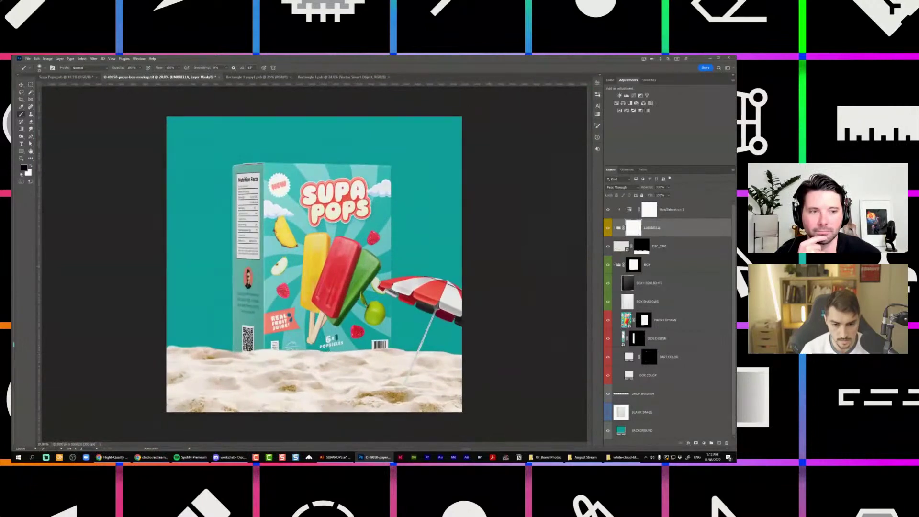
Toggle the box shadows, box highlights, background and BOX group off and on to check their effect on the mockup
key("v")
left_click(495, 270)
left_click(439, 291)
scroll(497, 301, "down", 3)
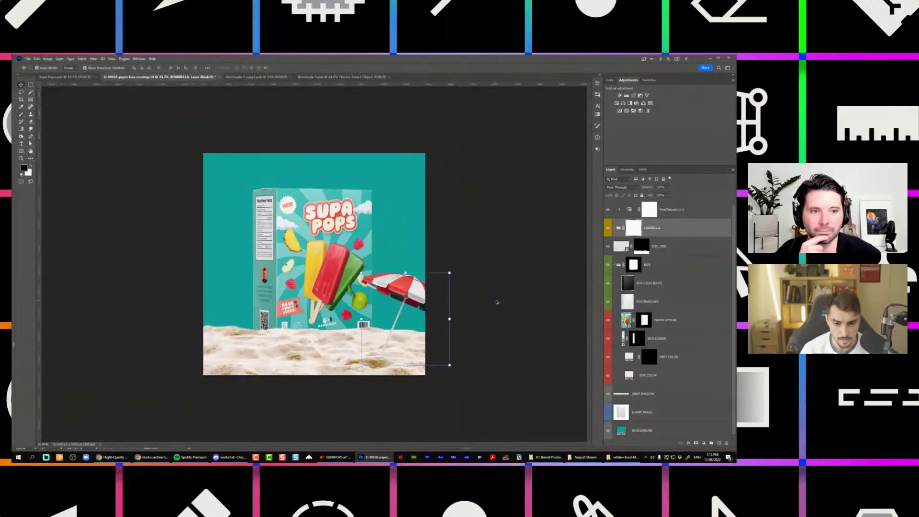
left_click(497, 301)
scroll(297, 270, "up", 2)
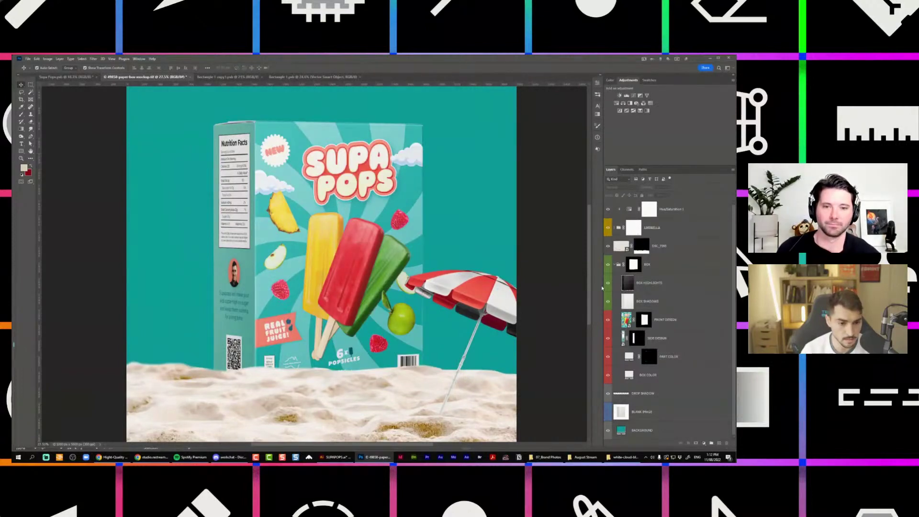
key("ctrl+minus")
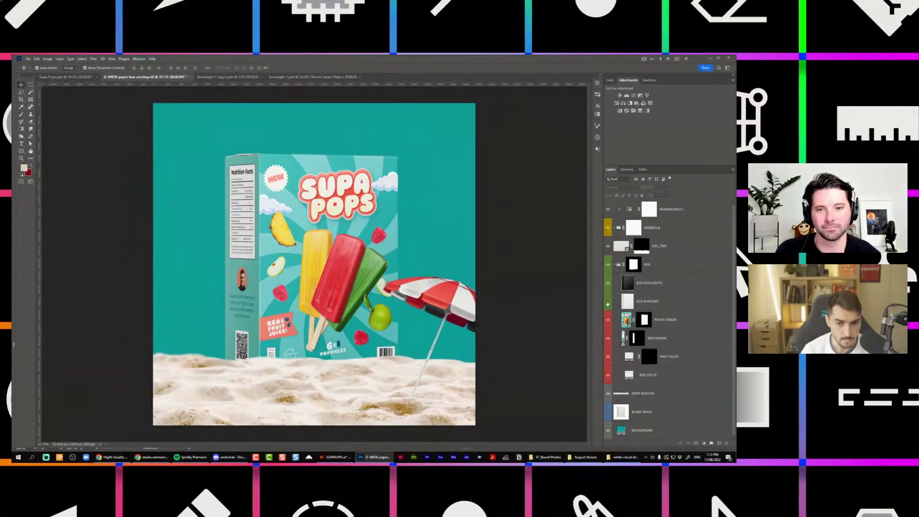
left_click(608, 302)
left_click(608, 302)
left_click(608, 283)
left_click(608, 283)
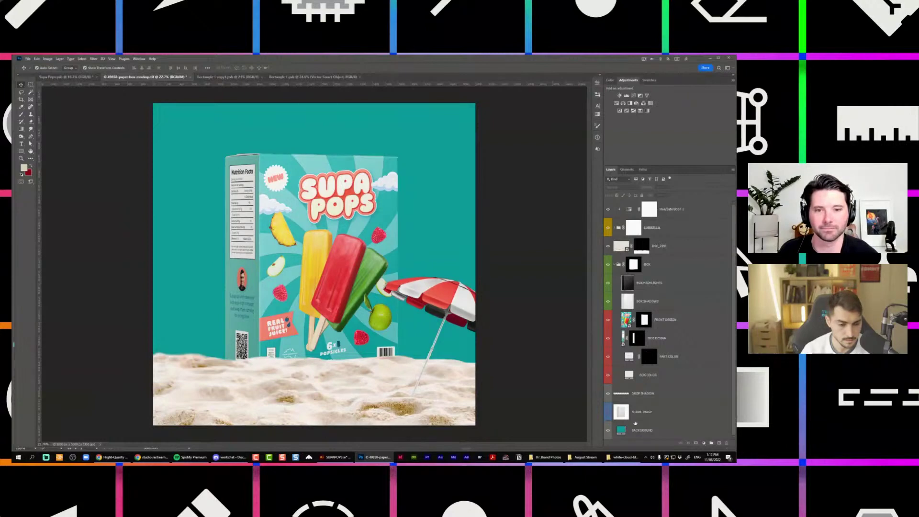
left_click(608, 430)
left_click(608, 430)
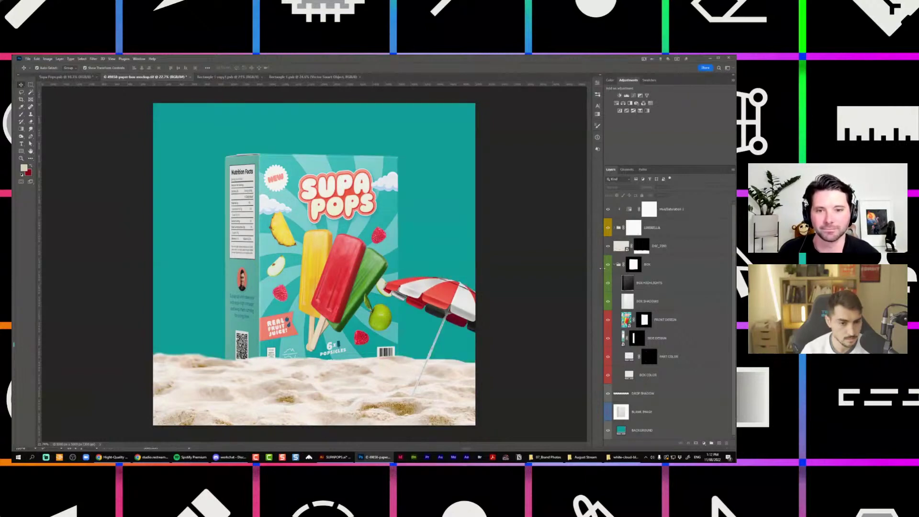
left_click(607, 264)
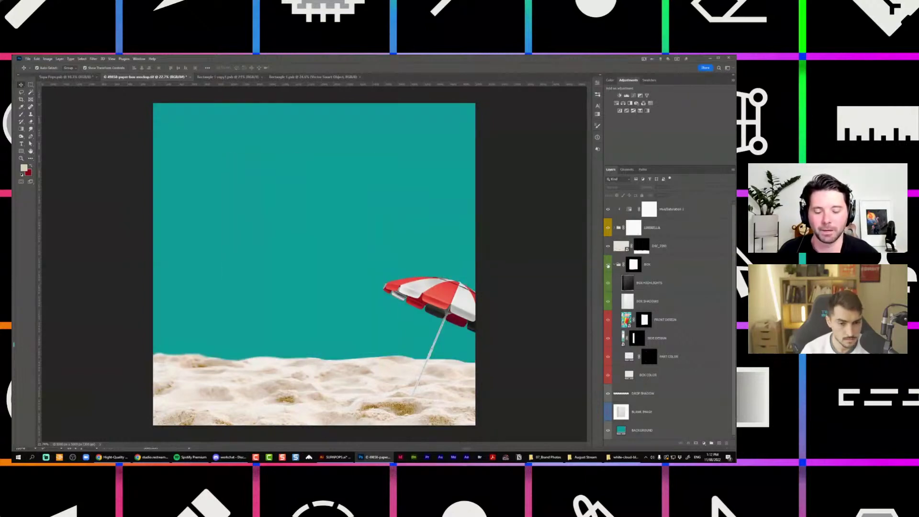
left_click(608, 265)
Collapse the BOX group and move the sand layer below it so the whole box stands in front of the sand
left_click(616, 265)
left_click(616, 264)
left_click(615, 265)
left_click(633, 264)
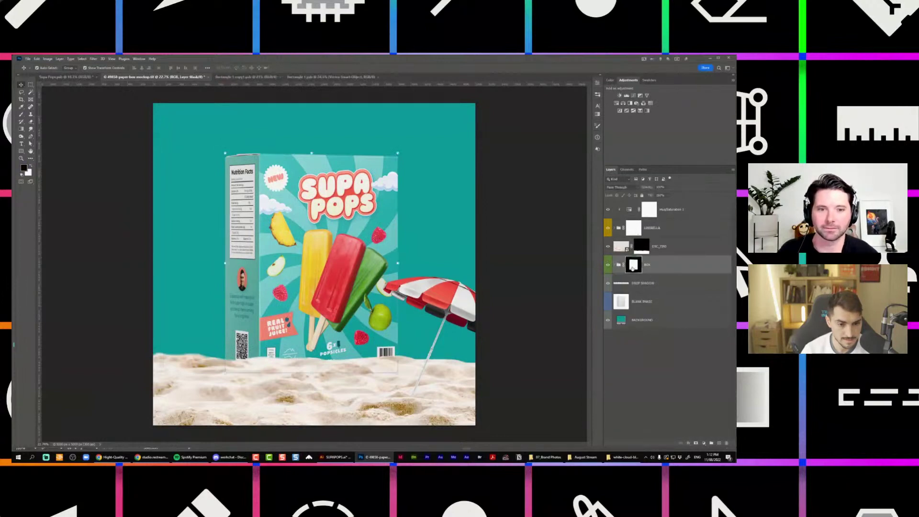
key("b")
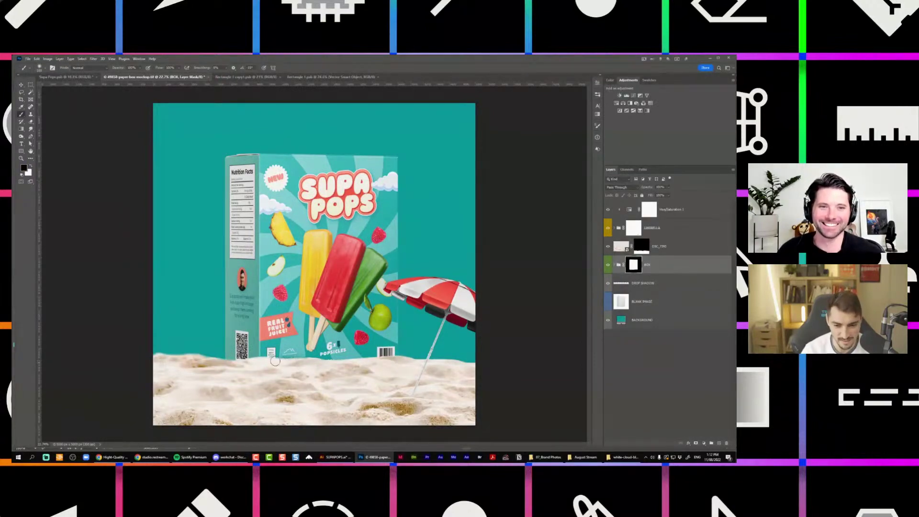
key("v")
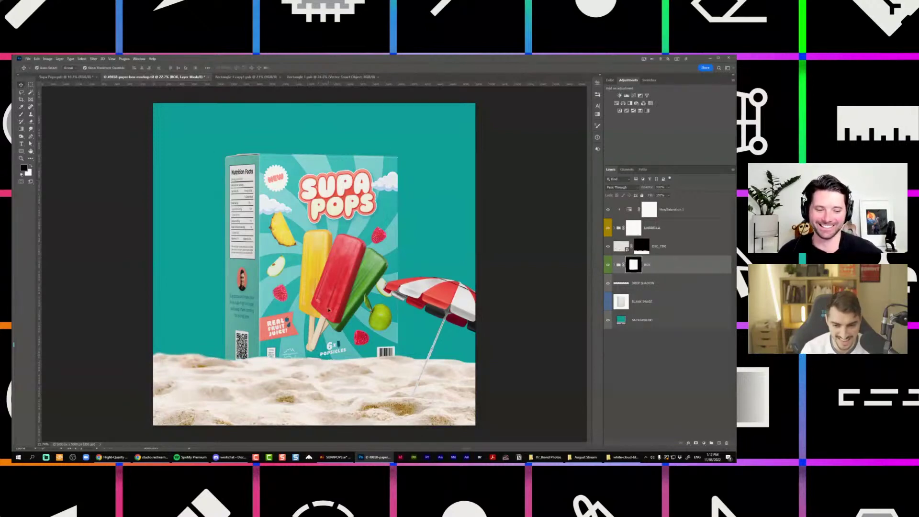
left_click_drag(619, 248, 622, 273)
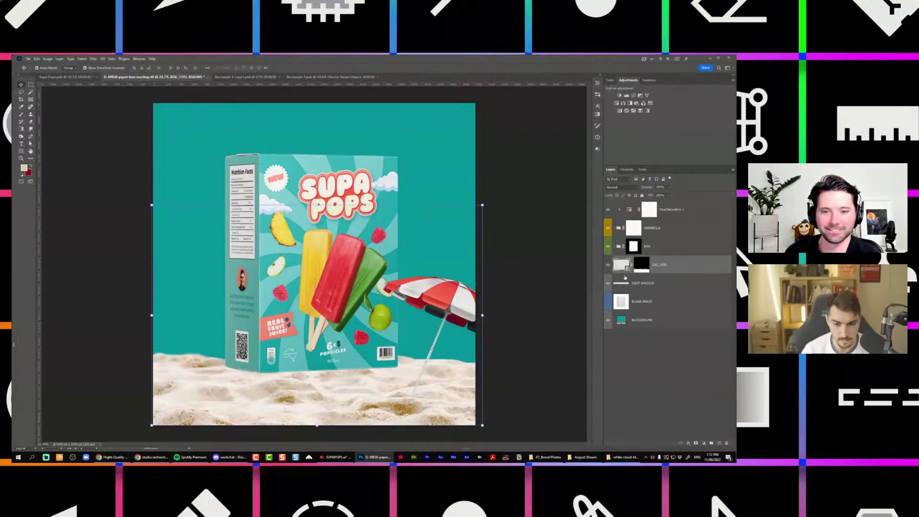
scroll(268, 354, "up", 1)
scroll(252, 354, "down", 4)
scroll(254, 364, "up", 8)
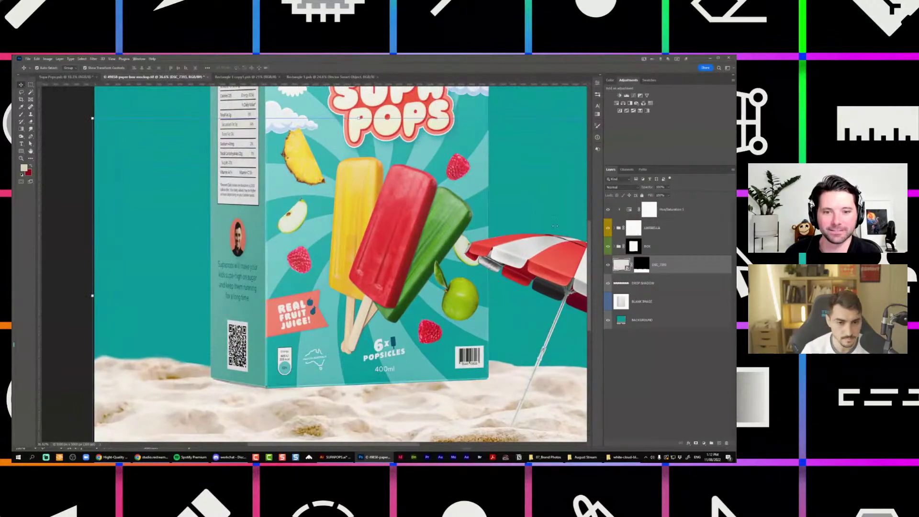
scroll(379, 252, "down", 3)
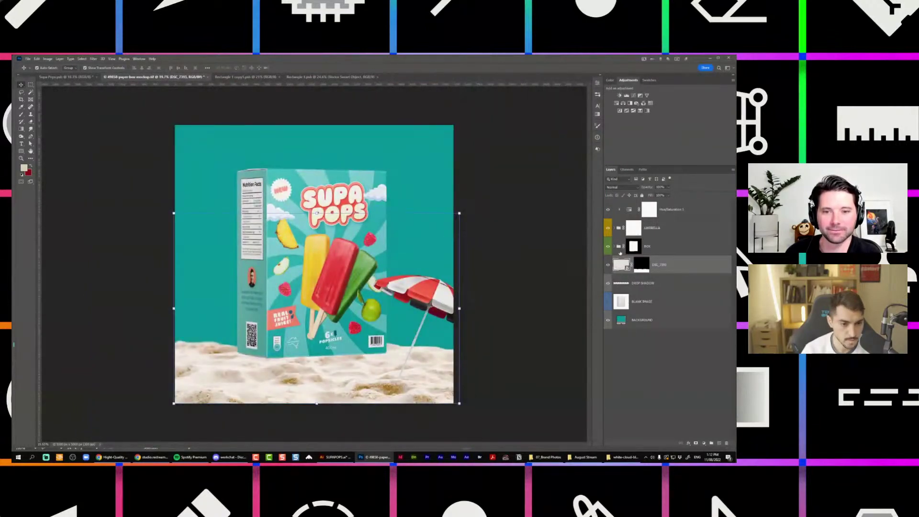
Move the BOX group about 200 px down and 20 px right so the box rests lower on the sand
left_click(620, 252)
key("ctrl+t")
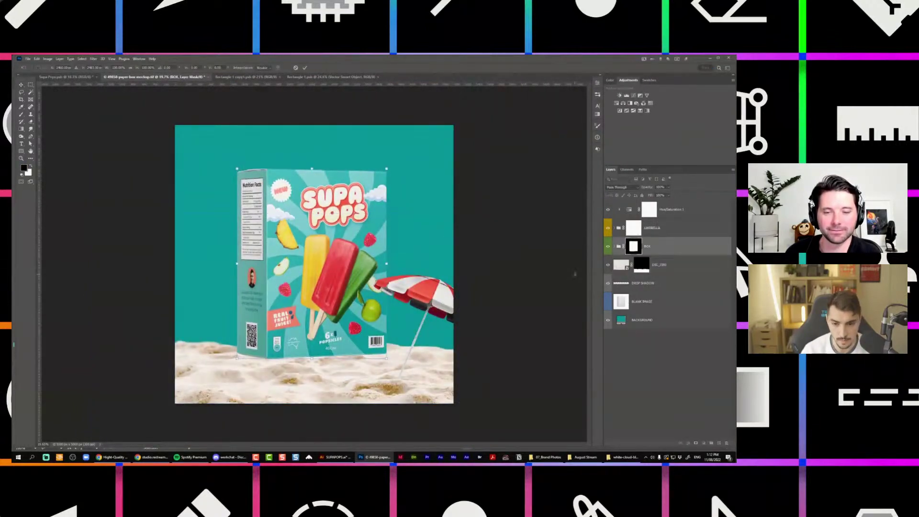
key("shift+Down")
key("shift+Down")
key("shift+Down")
key("shift+Down")
key("shift+Down")
key("shift+Down")
key("shift+Down")
key("shift+Down")
key("shift+Down")
key("shift+Down")
key("shift+Down")
key("shift+Down")
key("shift+Down")
key("shift+Down")
key("shift+Down")
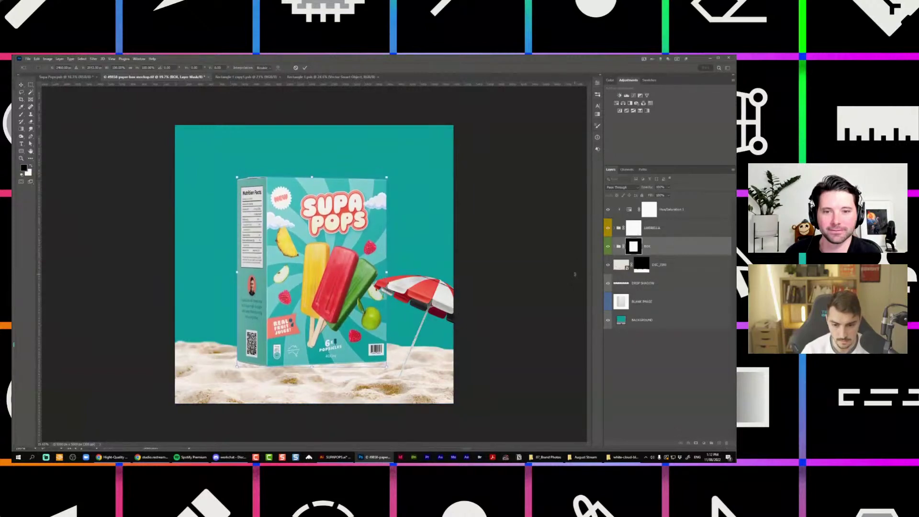
key("shift+Down")
key("shift+Down")
key("shift+Down")
key("shift+Down")
key("shift+Down")
key("shift+Right")
key("shift+Right")
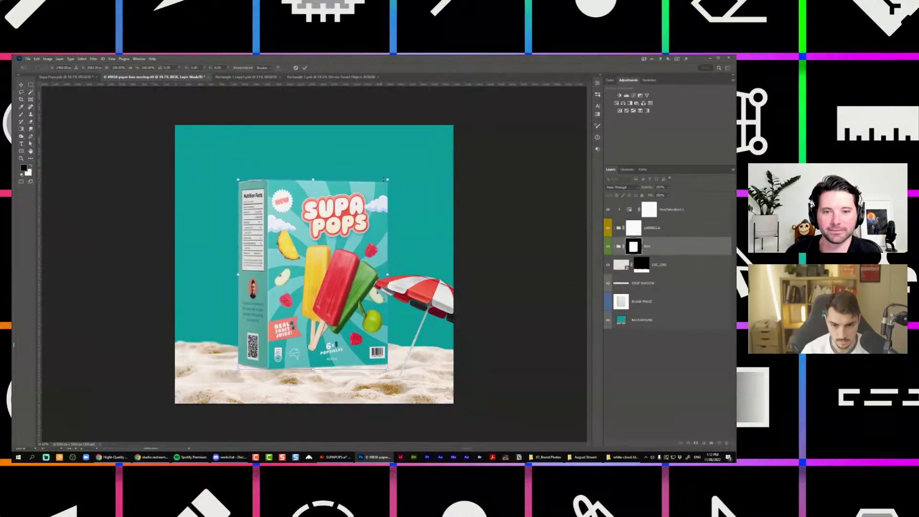
Enlarge the BOX group slightly from its lower-left corner, apply the transform and select the sand layer
left_click_drag(389, 179, 397, 168)
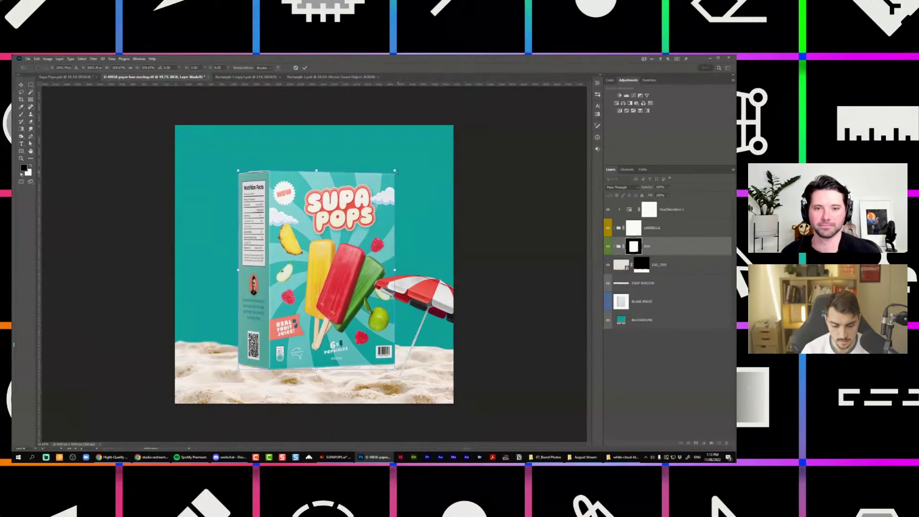
key("Return")
left_click(224, 353)
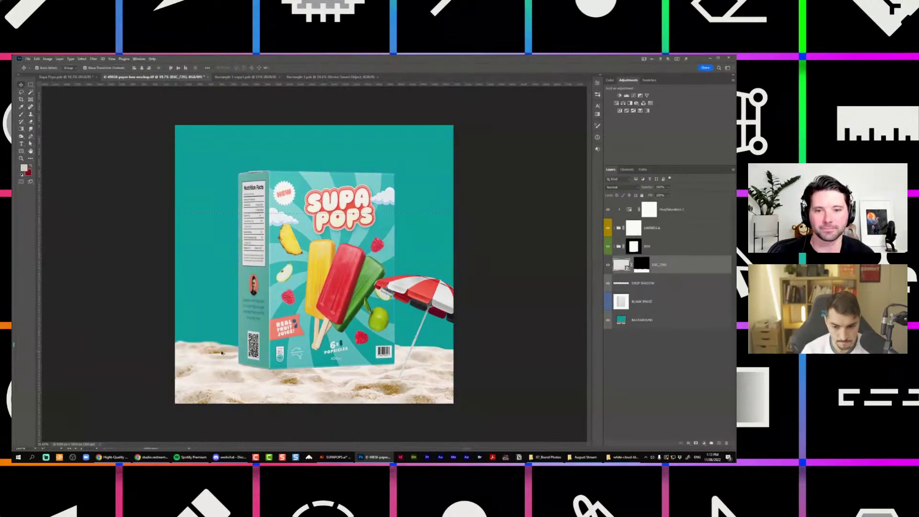
Paint black with the Brush tool on the BOX group's mask along the box's bottom edge so the sand overlaps it
scroll(221, 352, "up", 4)
left_click(640, 265)
left_click(637, 269, "ctrl")
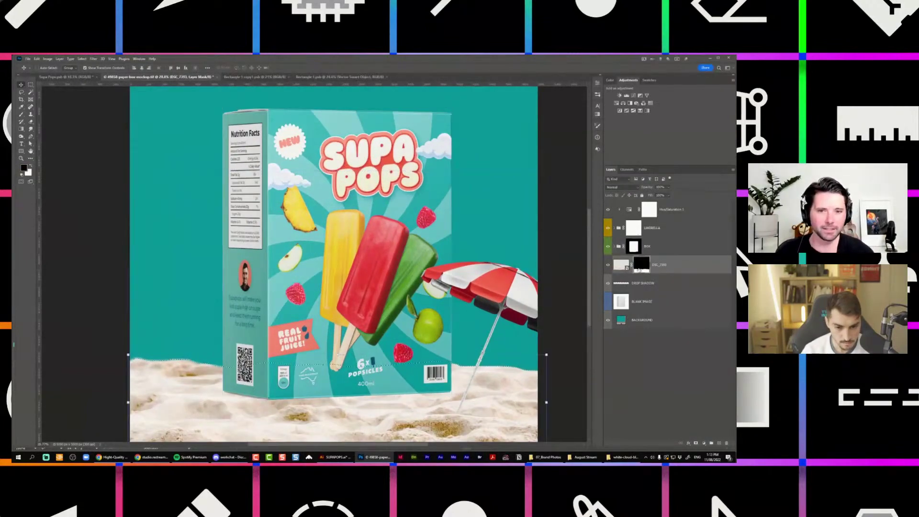
left_click(633, 246)
key("b")
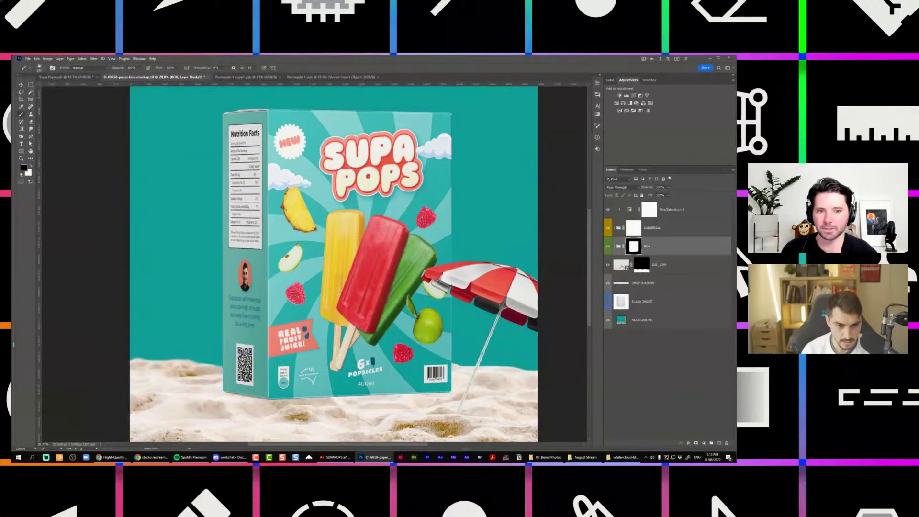
scroll(412, 363, "up", 1)
scroll(412, 362, "up", 1)
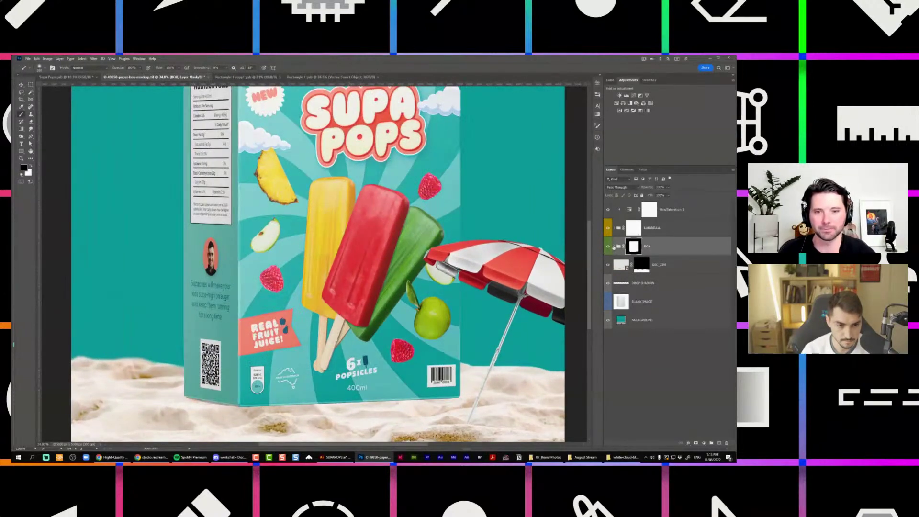
left_click(615, 246)
left_click(615, 247)
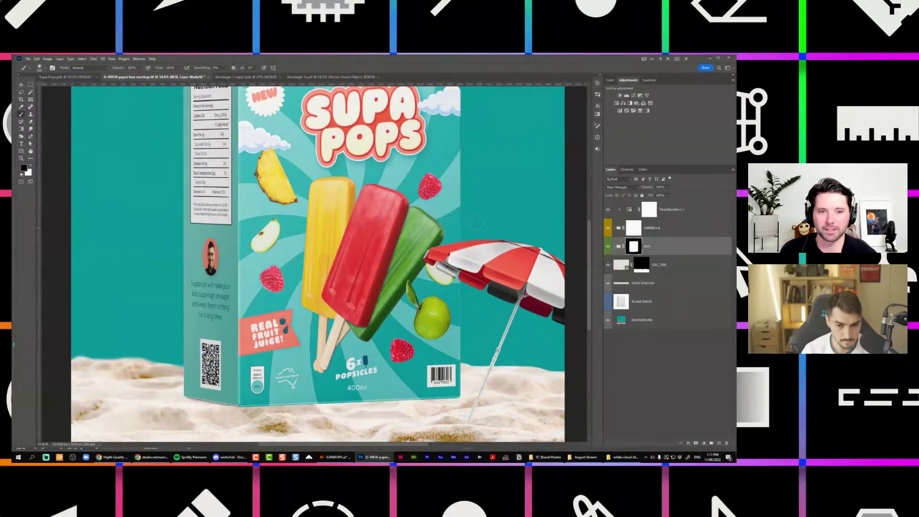
scroll(466, 185, "down", 2)
scroll(389, 256, "up", 5)
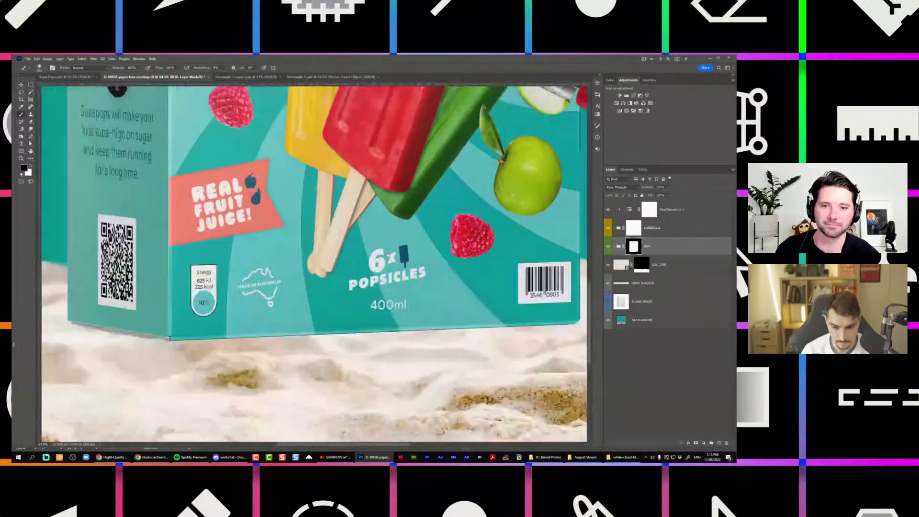
left_click_drag(389, 256, 443, 177)
mouse_move(127, 227)
left_mouse_down()
mouse_move(340, 237)
mouse_move(371, 254)
mouse_move(541, 248)
mouse_move(402, 249)
left_mouse_up()
scroll(377, 239, "up", 3)
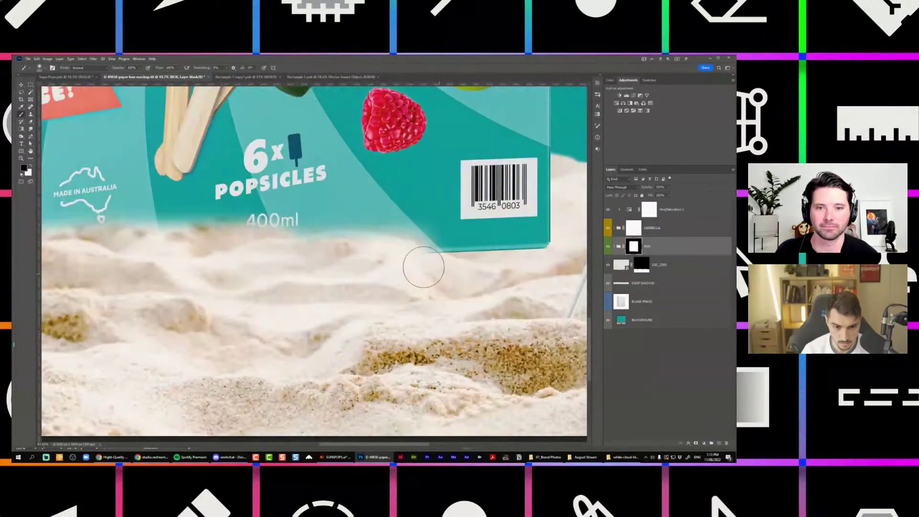
Shrink the brush and refine the BOX mask between the 400ml text and the barcode to follow the sand's contour
key("bracketleft")
key("bracketleft")
key("bracketleft")
key("bracketleft")
key("bracketleft")
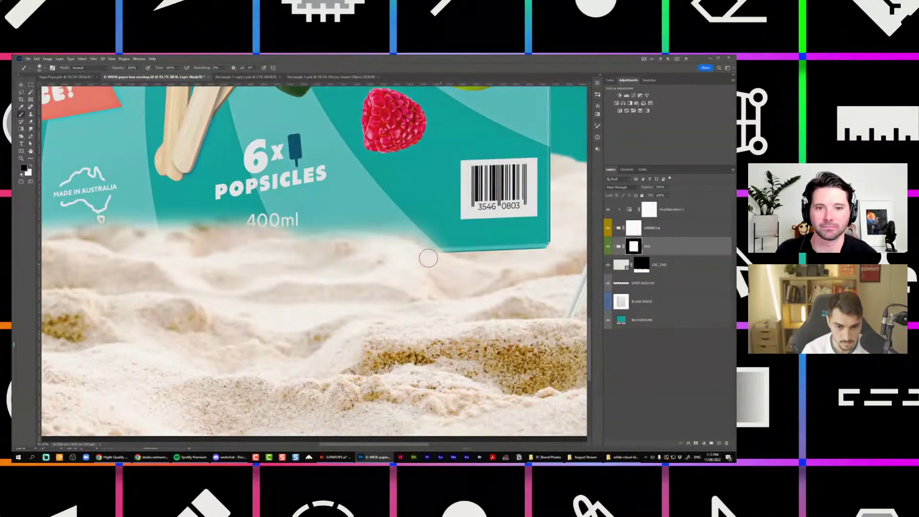
left_click_drag(372, 241, 311, 237)
left_click_drag(209, 265, 228, 264)
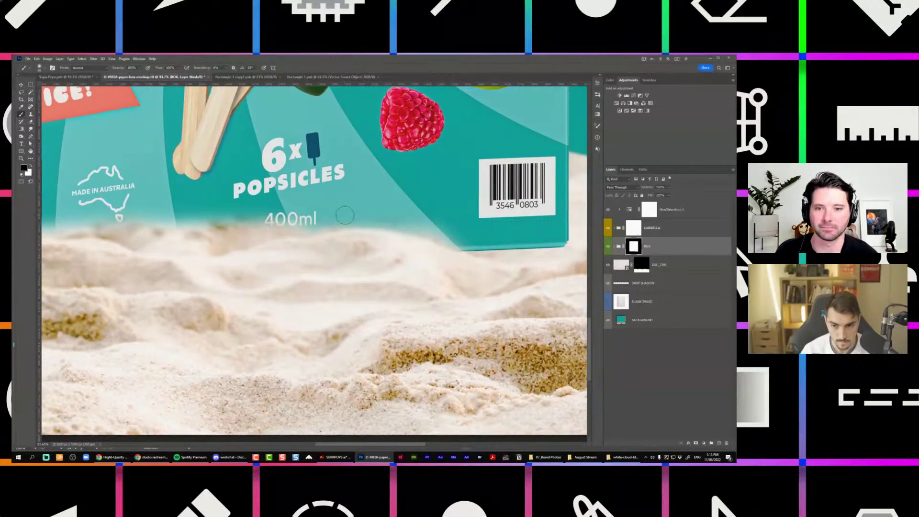
Paint white on the BOX mask to bring back the box under the 400ml text, undoing stray strokes
left_click_drag(342, 217, 284, 225)
key("ctrl+z")
key("x")
scroll(428, 231, "left", 3)
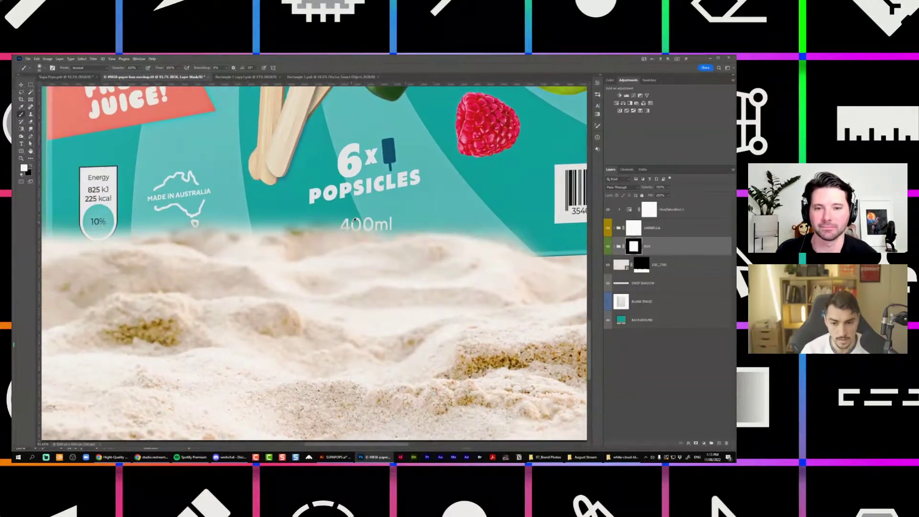
scroll(427, 231, "up", 2)
left_click_drag(427, 231, 262, 256)
mouse_move(262, 256)
left_mouse_down()
mouse_move(405, 232)
mouse_move(431, 238)
left_mouse_up()
key("x")
key("x")
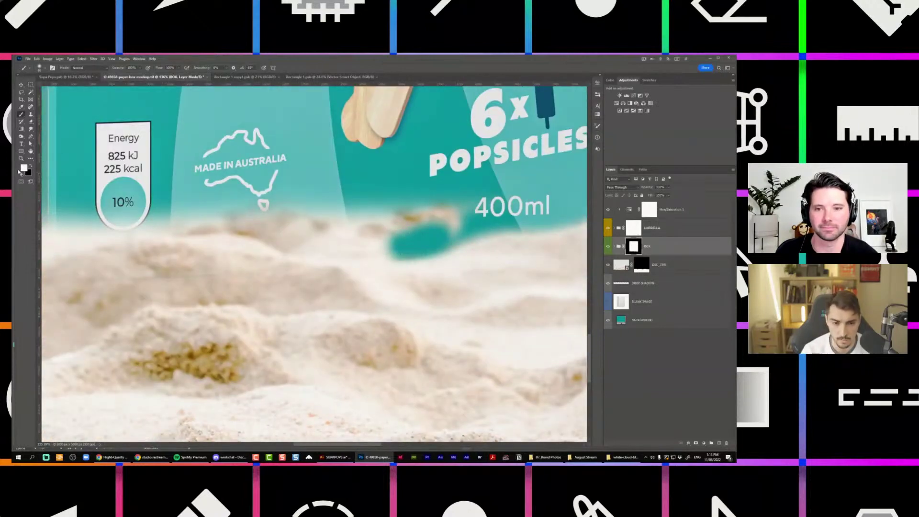
key("ctrl+z")
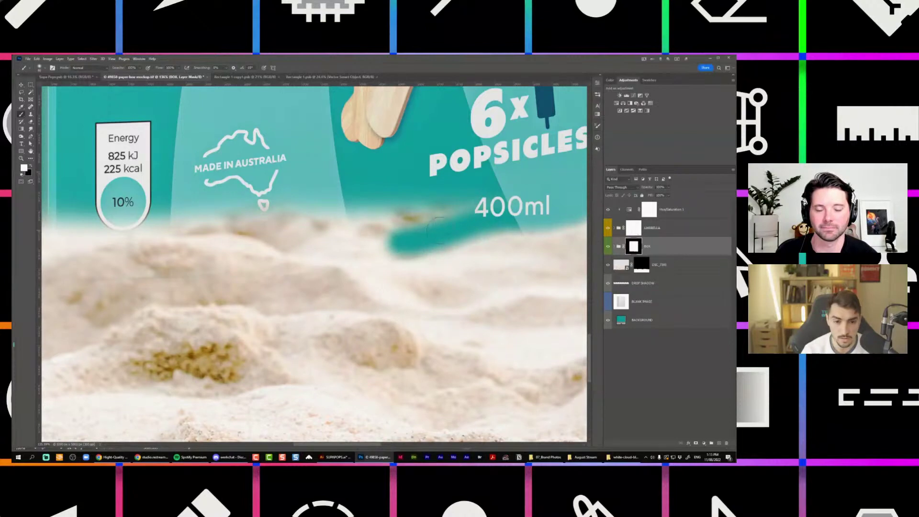
Restore the box's lower front and QR-code side on the mask, shaping the edge around the sand mounds
mouse_move(468, 210)
left_mouse_down()
mouse_move(366, 224)
mouse_move(391, 239)
mouse_move(303, 242)
mouse_move(292, 241)
mouse_move(348, 218)
mouse_move(211, 216)
mouse_move(278, 222)
mouse_move(291, 235)
mouse_move(201, 213)
mouse_move(171, 216)
mouse_move(402, 186)
mouse_move(292, 182)
mouse_move(242, 186)
mouse_move(671, 191)
left_mouse_up()
mouse_move(495, 193)
left_mouse_down()
mouse_move(429, 175)
mouse_move(348, 179)
mouse_move(248, 210)
left_mouse_up()
mouse_move(334, 196)
left_mouse_down()
mouse_move(243, 221)
mouse_move(298, 192)
mouse_move(267, 188)
mouse_move(363, 181)
left_mouse_up()
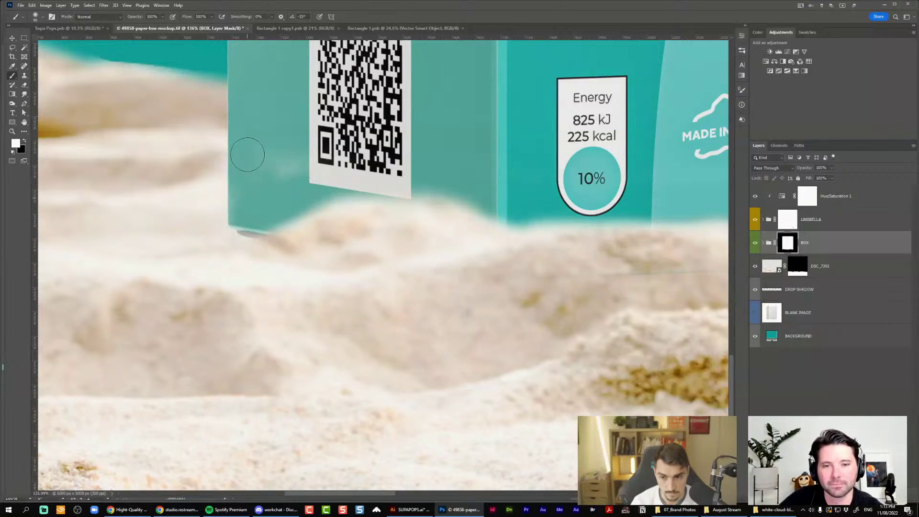
scroll(263, 158, "down", 3)
mouse_move(262, 157)
left_mouse_down()
mouse_move(259, 179)
mouse_move(280, 189)
mouse_move(372, 172)
mouse_move(474, 192)
left_mouse_up()
Enlarge the brush and smooth the masked edge along the front of the box above the sand
key("bracketright")
key("bracketright")
key("bracketright")
key("bracketright")
key("bracketright")
left_click_drag(629, 184, 460, 209)
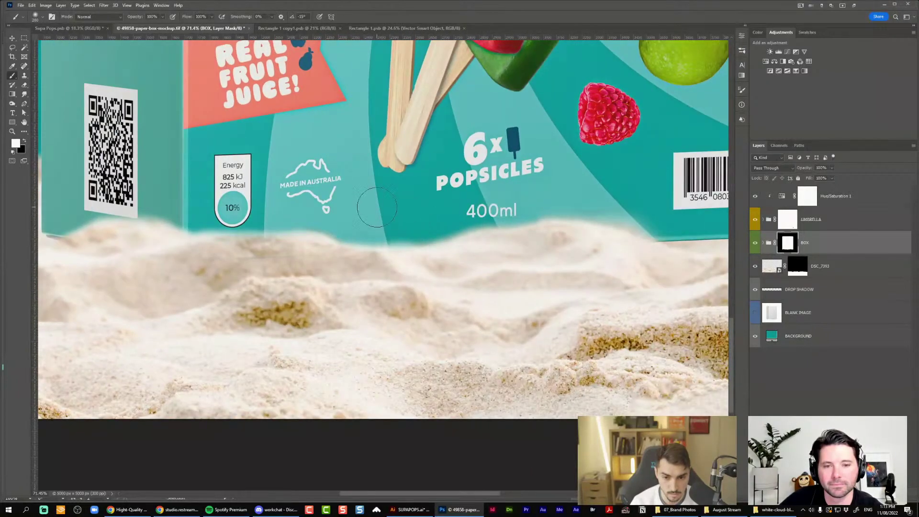
Deselect the BOX group and examine the box's blend into the sand, both in full view and close up
key("x")
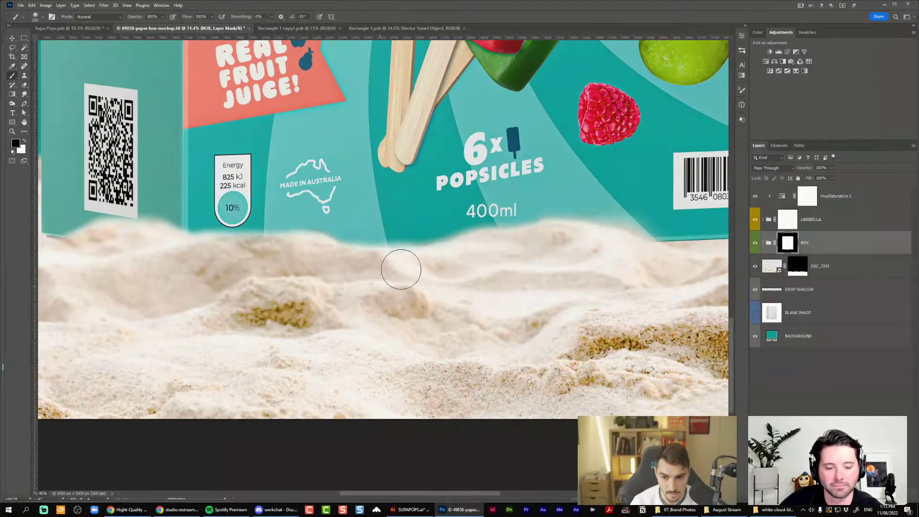
scroll(439, 266, "right", 5)
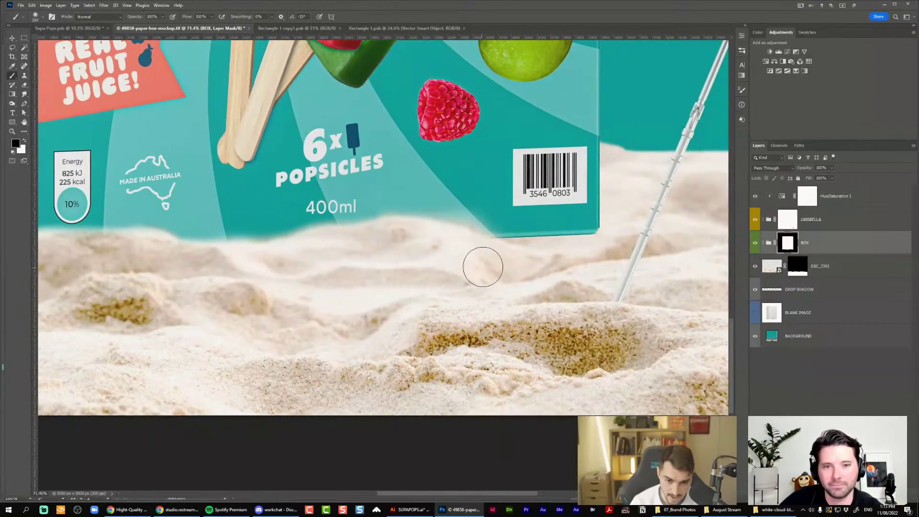
key("x")
scroll(531, 206, "down", 3)
key("v")
scroll(627, 292, "down", 3)
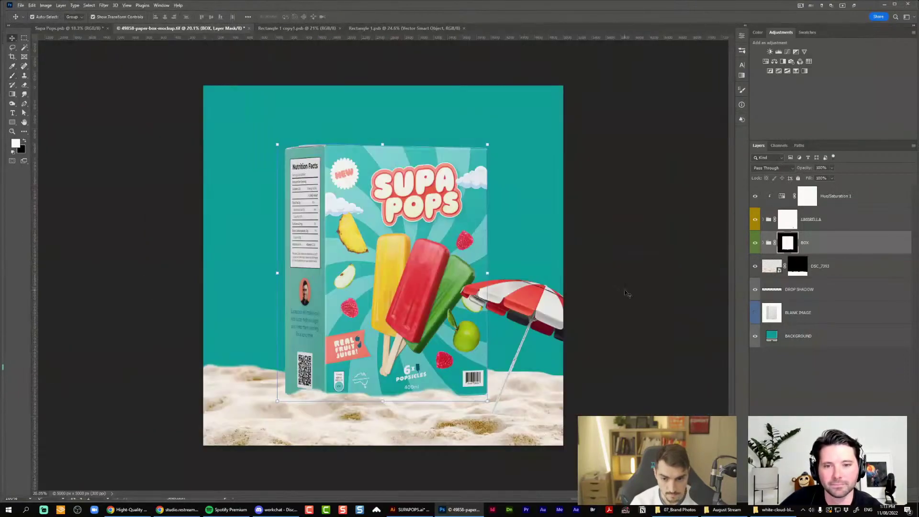
left_click(629, 293)
scroll(631, 290, "down", 5)
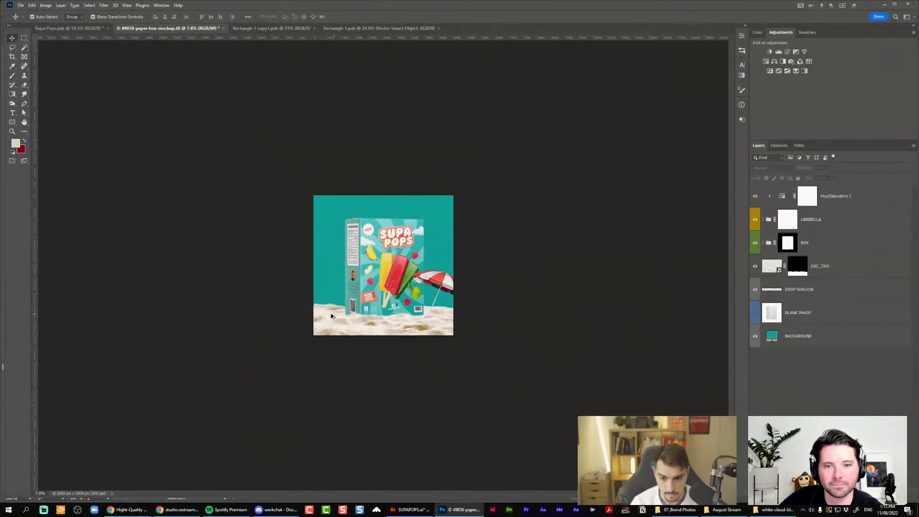
scroll(331, 316, "up", 2)
scroll(262, 376, "up", 2)
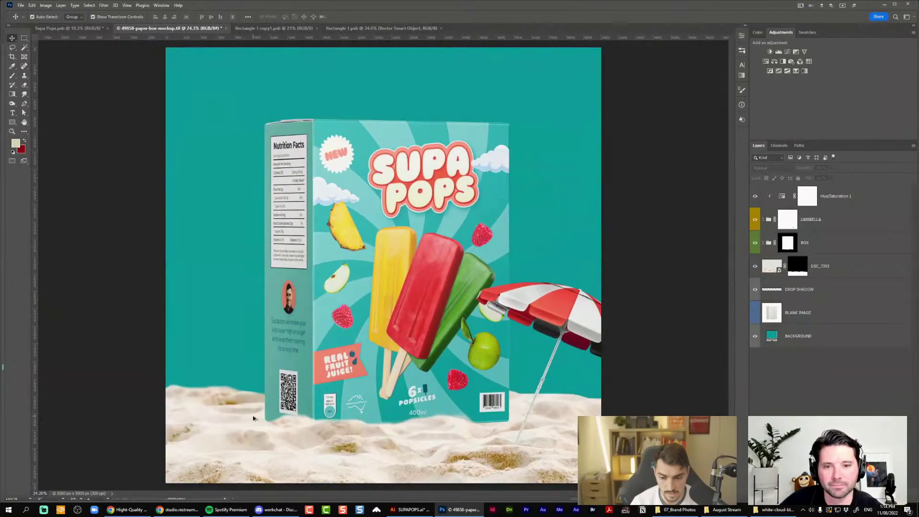
scroll(285, 424, "down", 1)
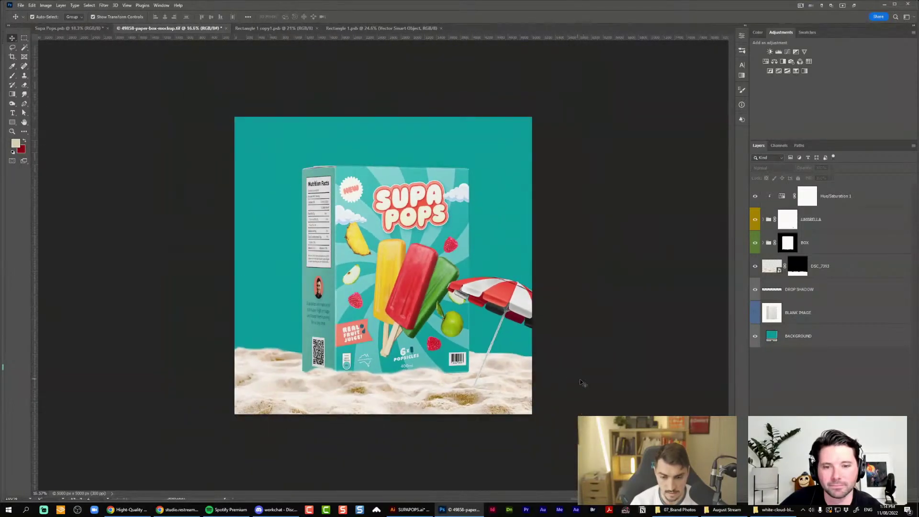
scroll(526, 373, "down", 1)
scroll(445, 360, "up", 4)
left_click_drag(550, 465, 532, 353)
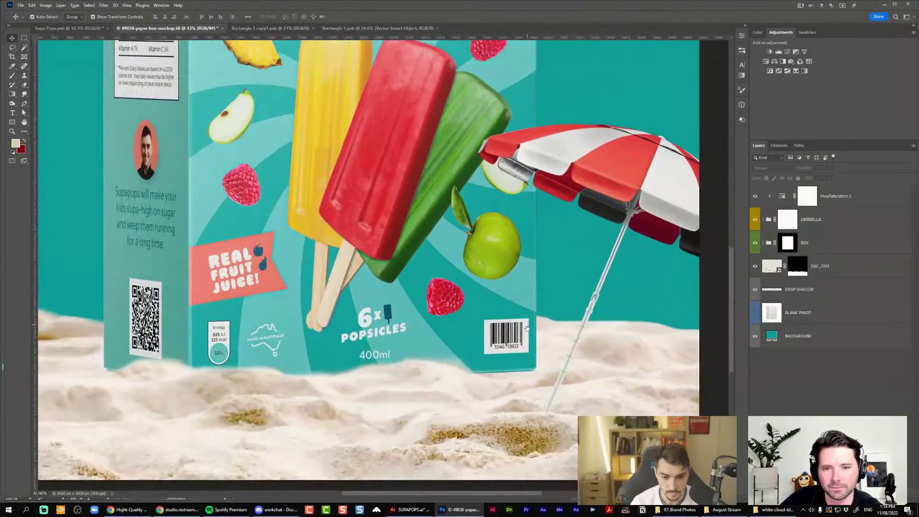
scroll(514, 385, "up", 5)
key("b")
scroll(496, 249, "down", 4)
scroll(501, 235, "down", 3)
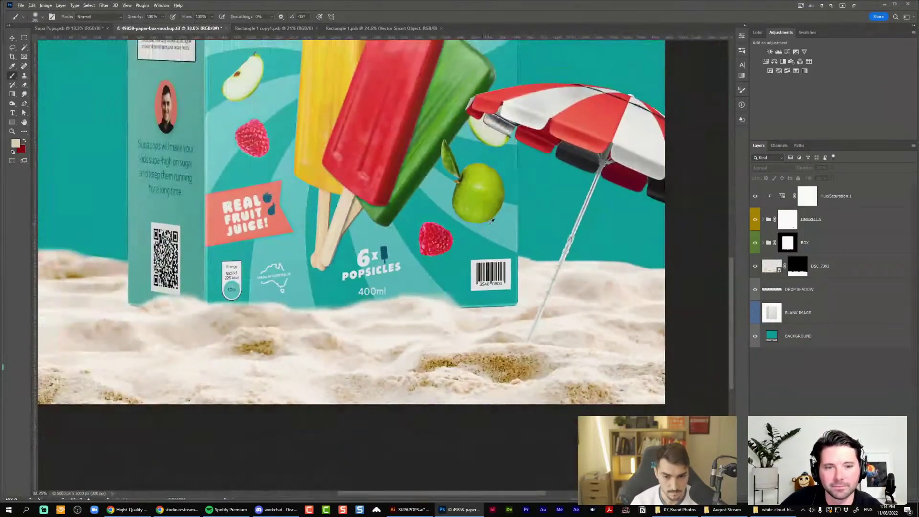
key("v")
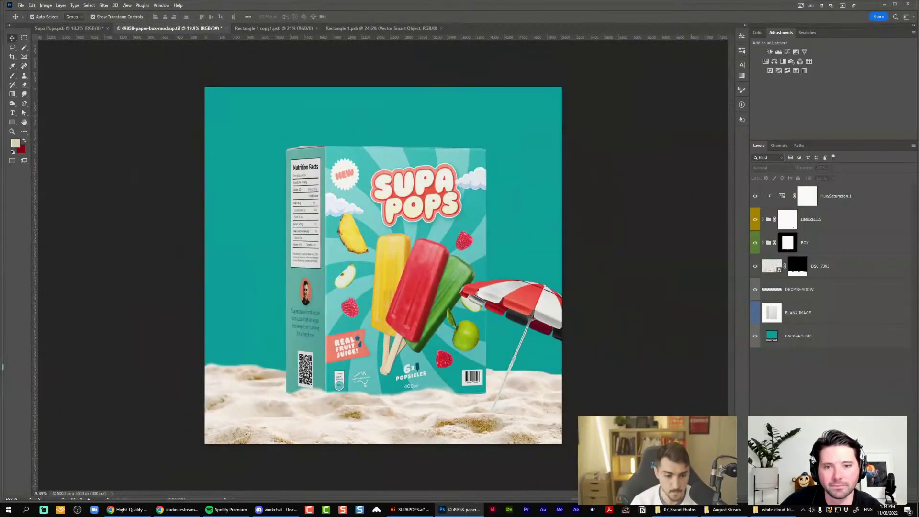
Switch to File Explorer and open the 06_TEXTURES folder inside 01_DESIGN LIBRARY
left_click(757, 511)
left_click(723, 509)
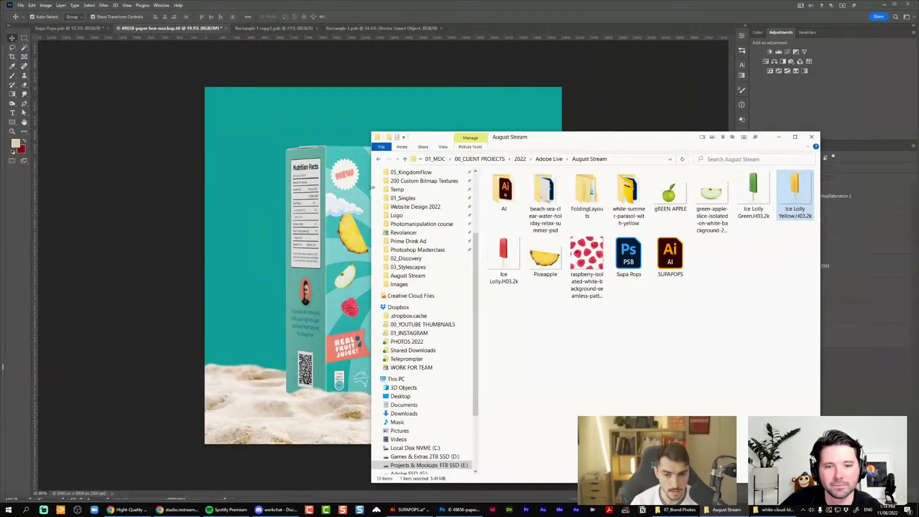
left_click(413, 190)
scroll(413, 196, "up", 4)
left_click(412, 204)
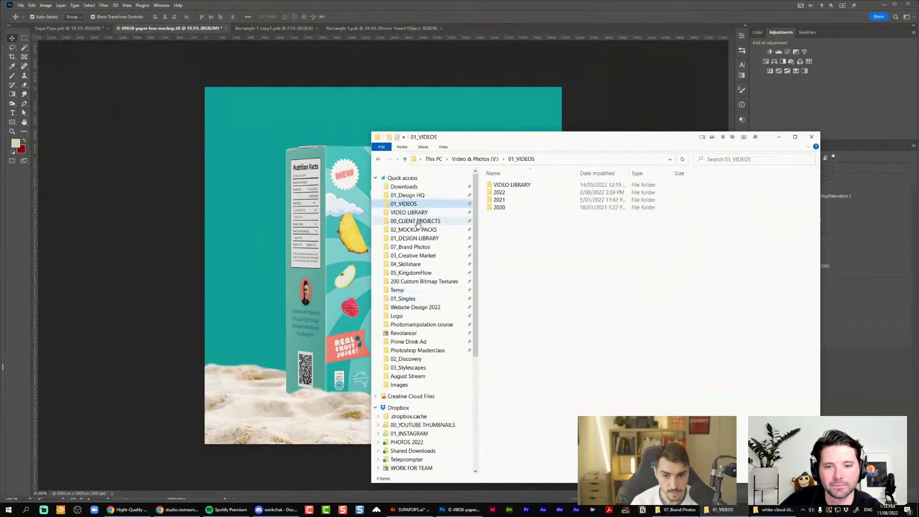
left_click(413, 239)
double_click(587, 182)
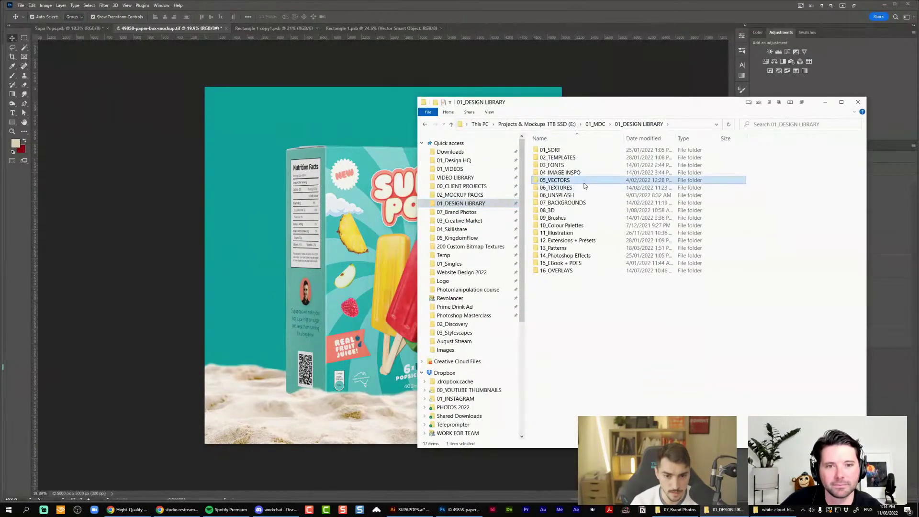
key("BackSpace")
double_click(577, 189)
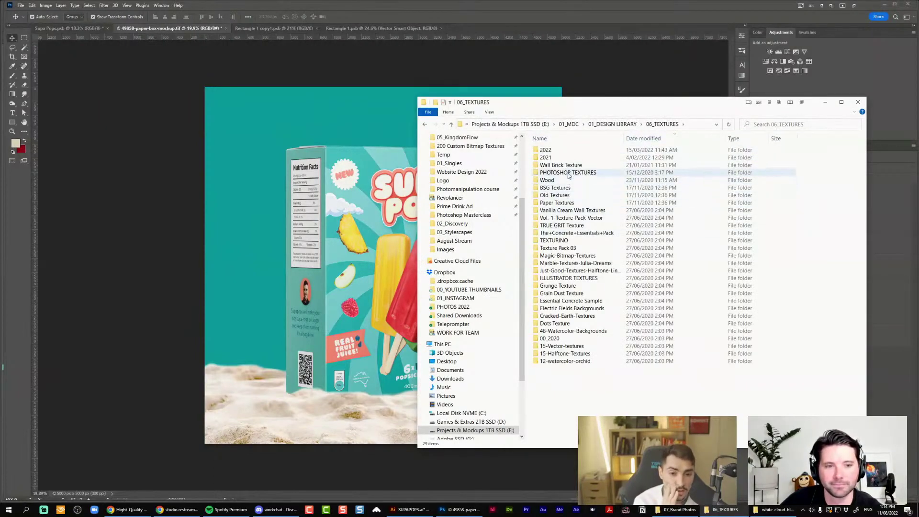
Open the TRANSPARENT_PNG_FILES folder of SUPER_HI_RES_TEXTURES_02 in the 2021 Super Textures 50 pack
double_click(568, 152)
key("BackSpace")
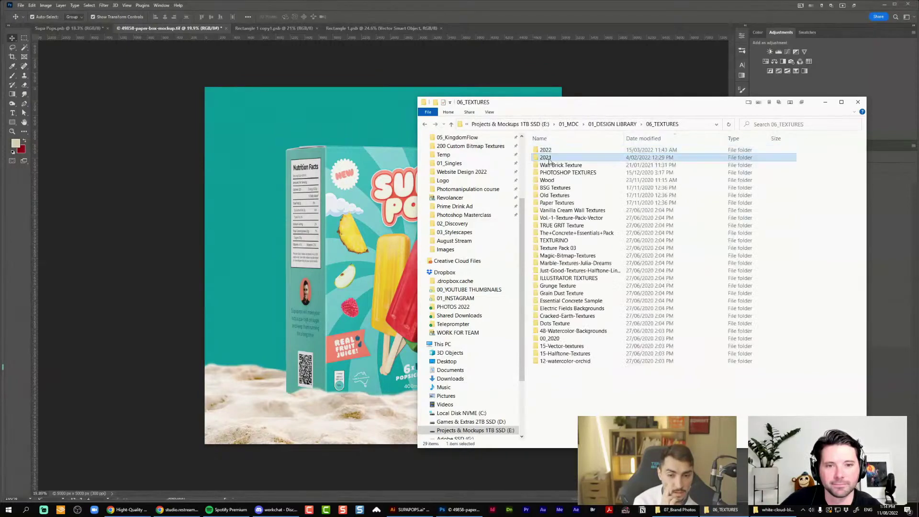
double_click(548, 159)
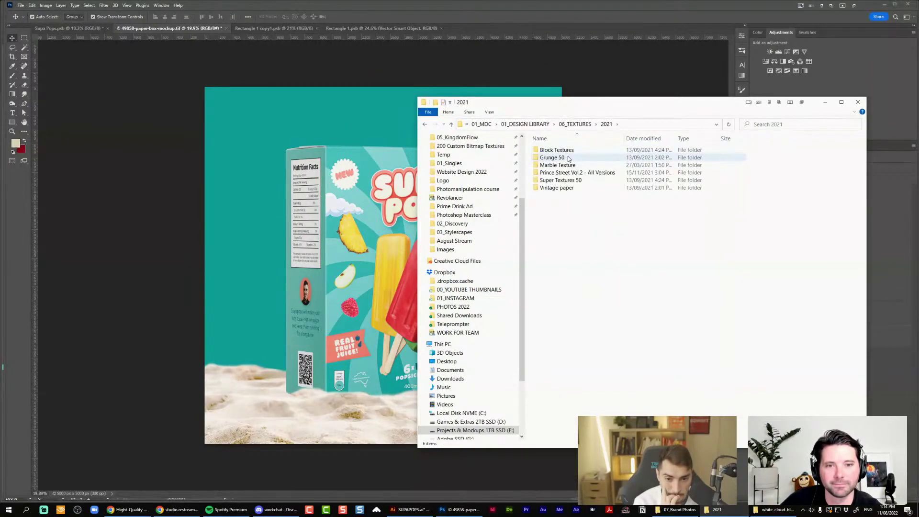
double_click(574, 180)
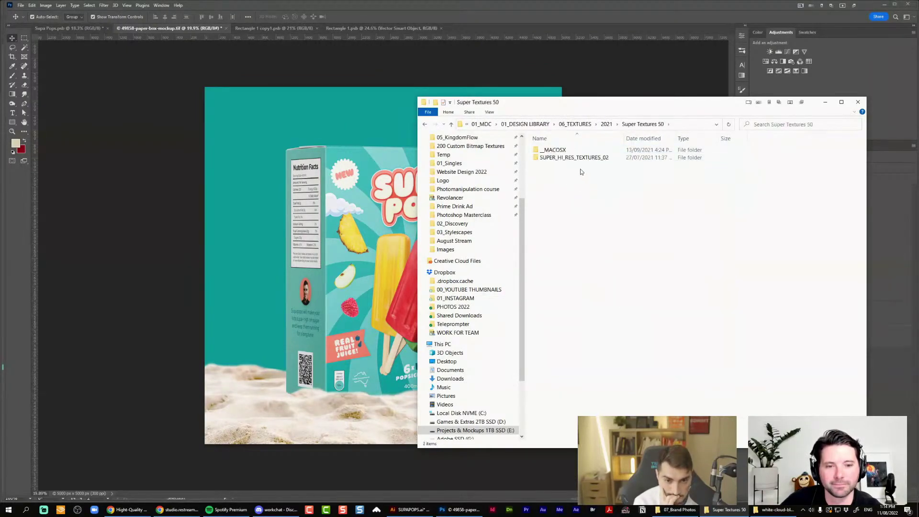
double_click(581, 157)
double_click(581, 149)
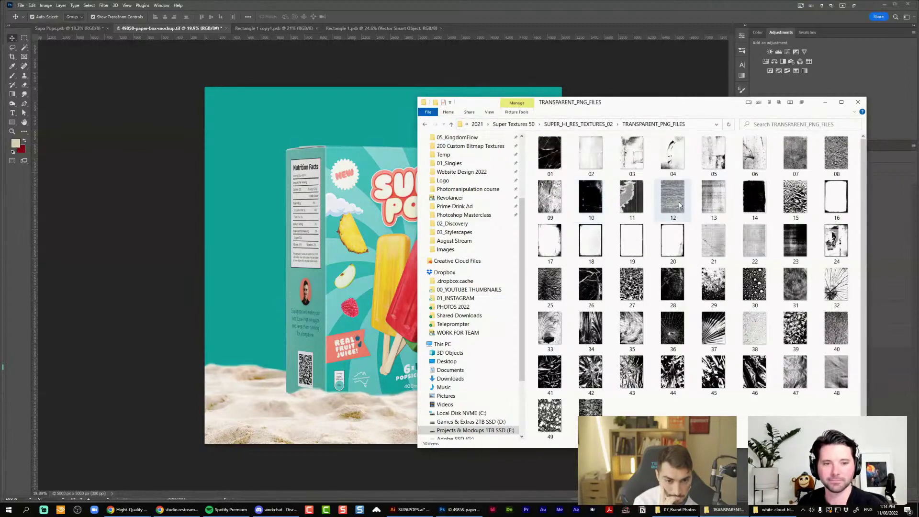
Look through the transparent PNG textures and open previews of textures 38 and 43
scroll(689, 207, "down", 1)
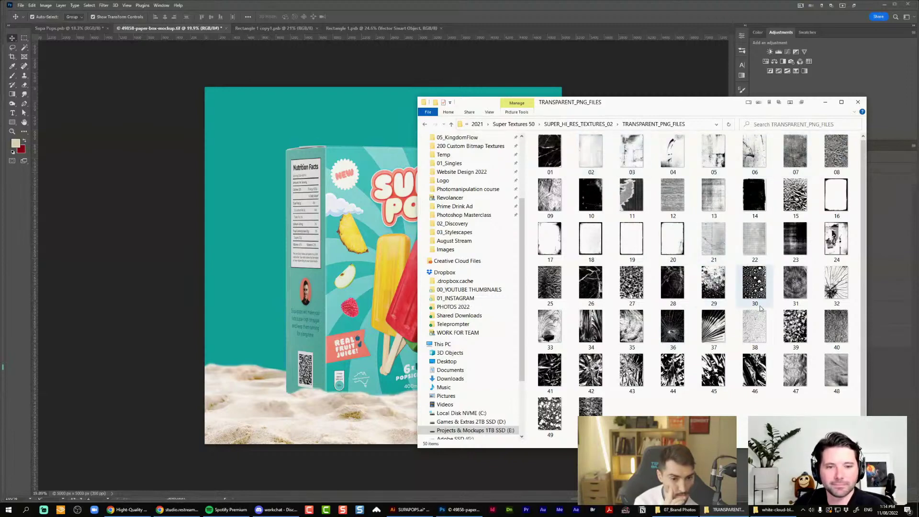
double_click(757, 325)
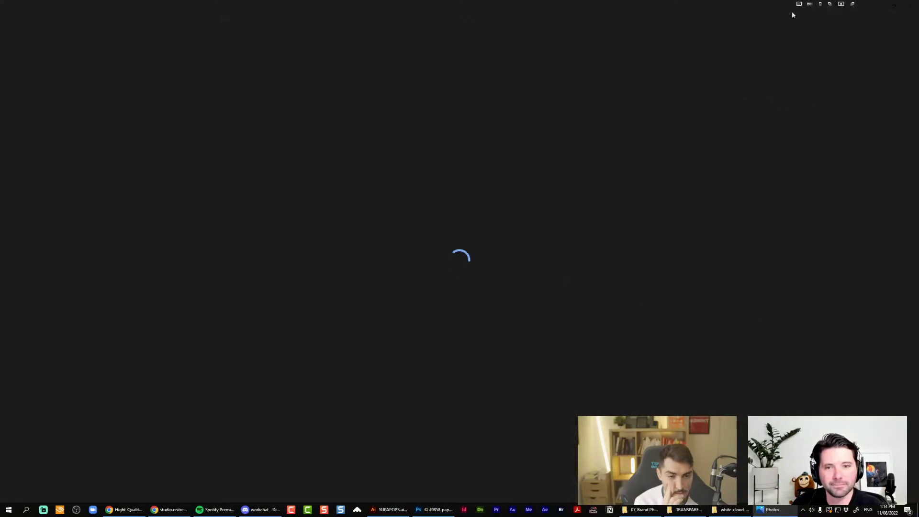
left_click(906, 7)
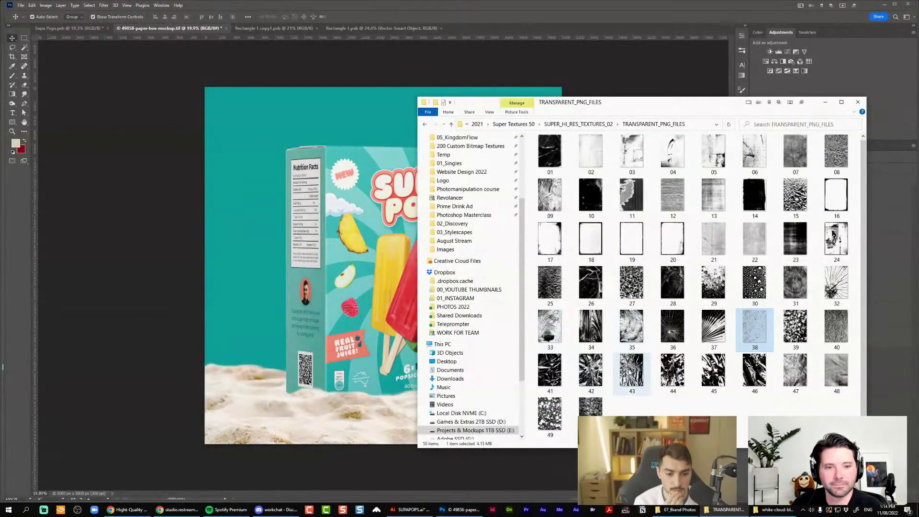
left_click(633, 388)
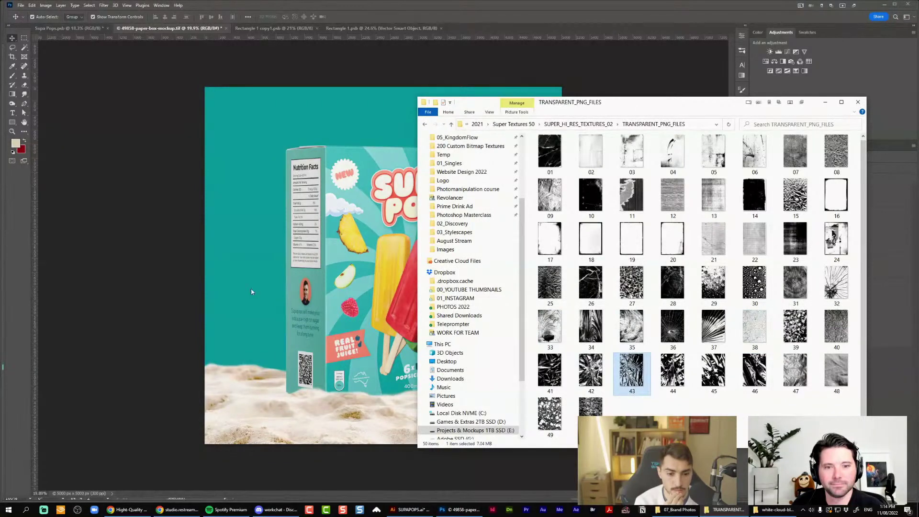
key("Return")
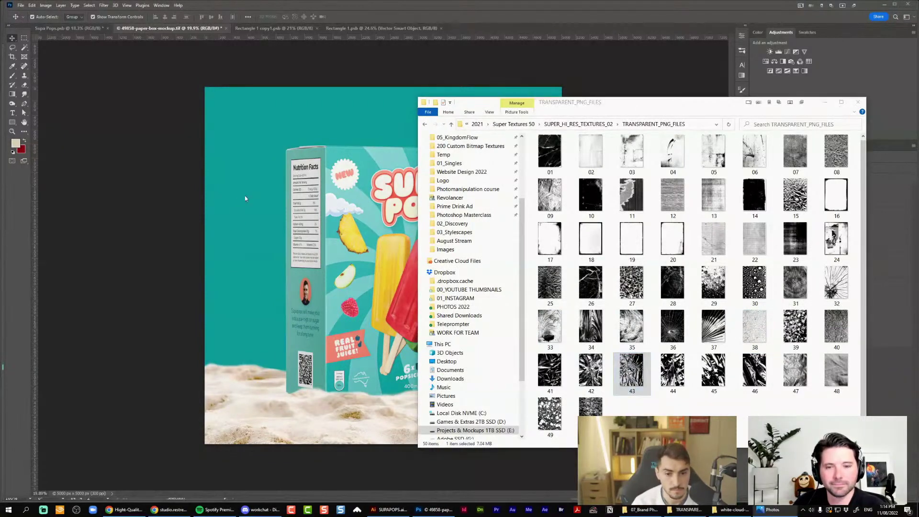
Close the texture preview, place transparent texture 26 into the box mockup document, and move its layer directly above BACKGROUND
left_click(910, 7)
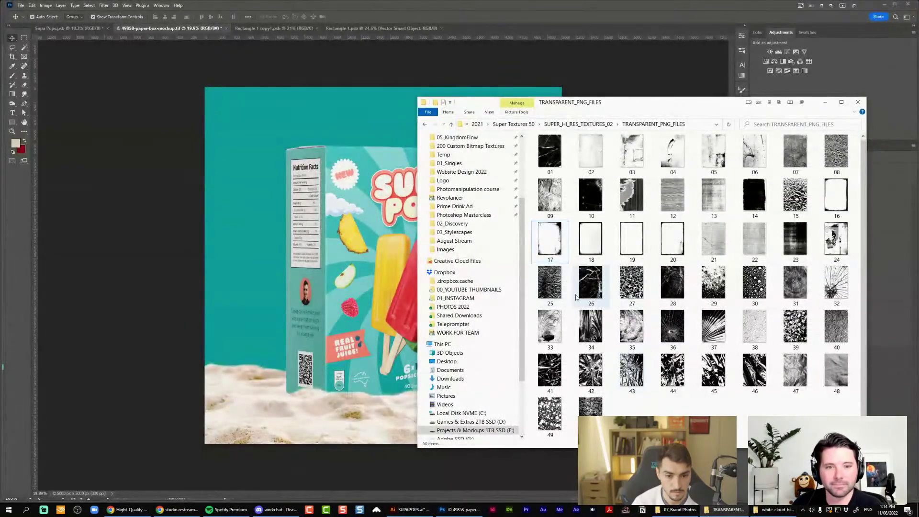
left_click(590, 284)
left_click_drag(589, 307, 271, 194)
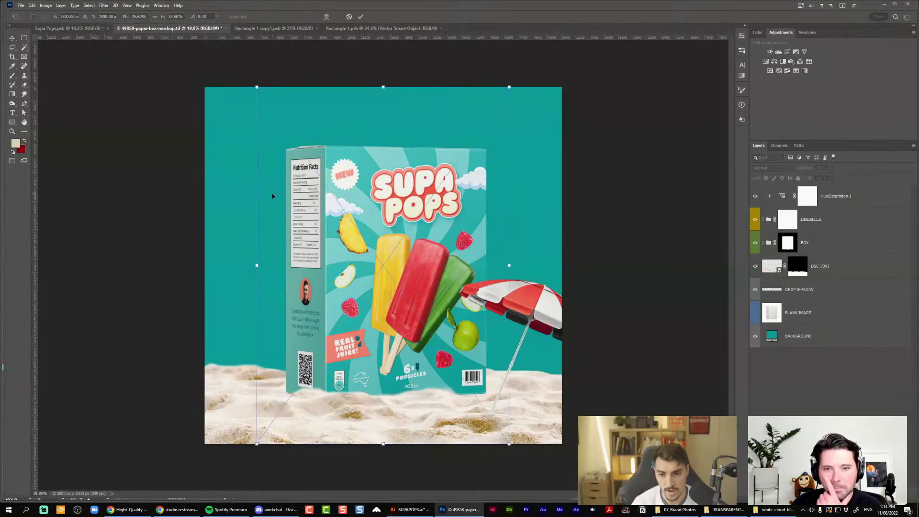
left_click_drag(473, 143, 534, 108)
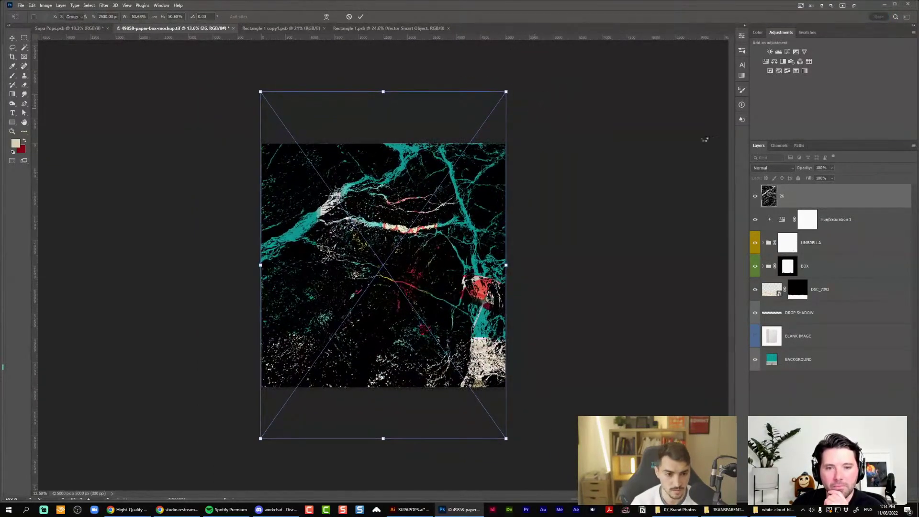
key("Return")
key("ctrl+shift+bracketleft")
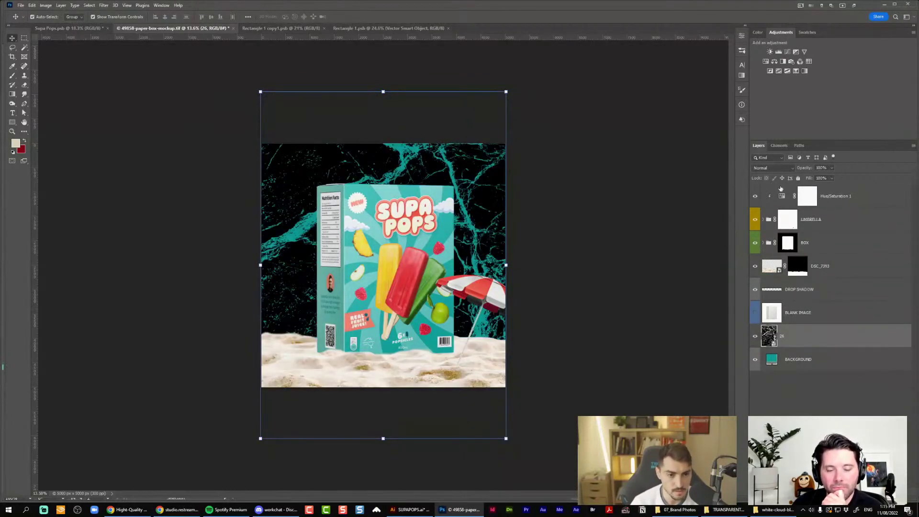
Set the texture 26 layer to Multiply blending with 10% opacity
left_click(772, 168)
left_click(765, 199)
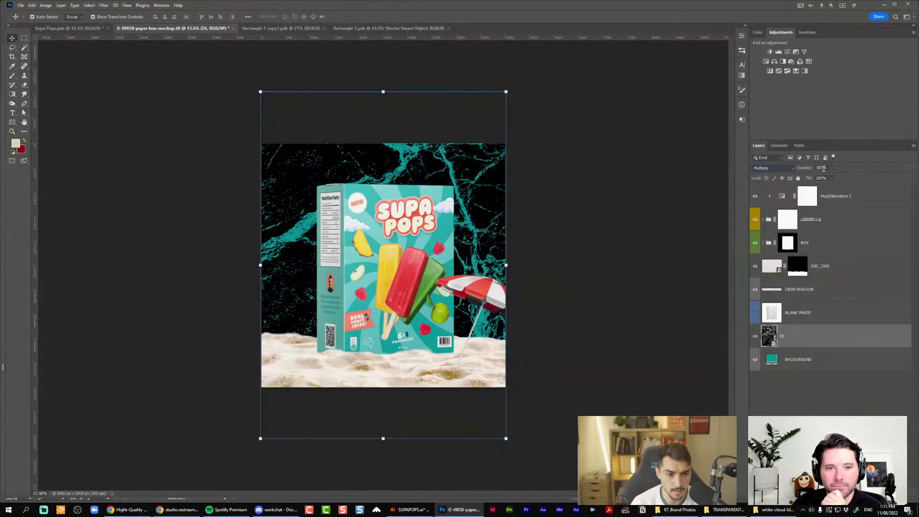
type("25")
key("Return")
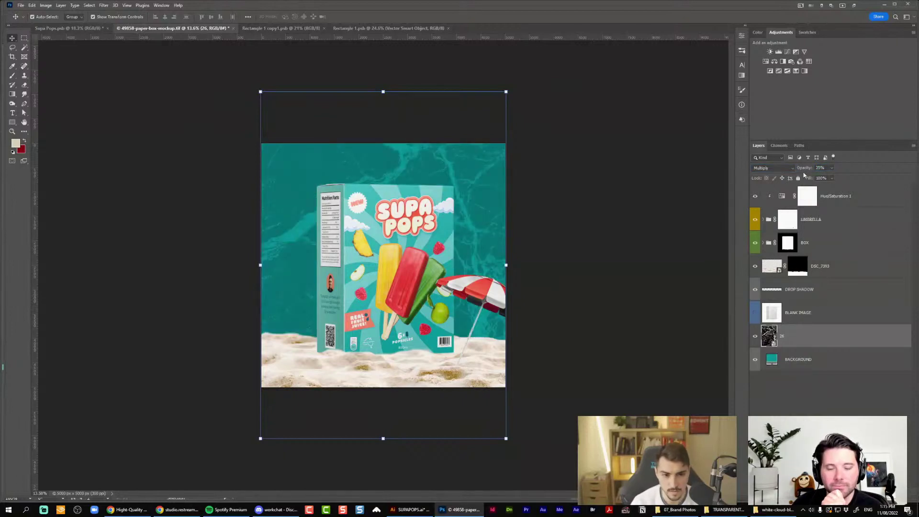
type("10")
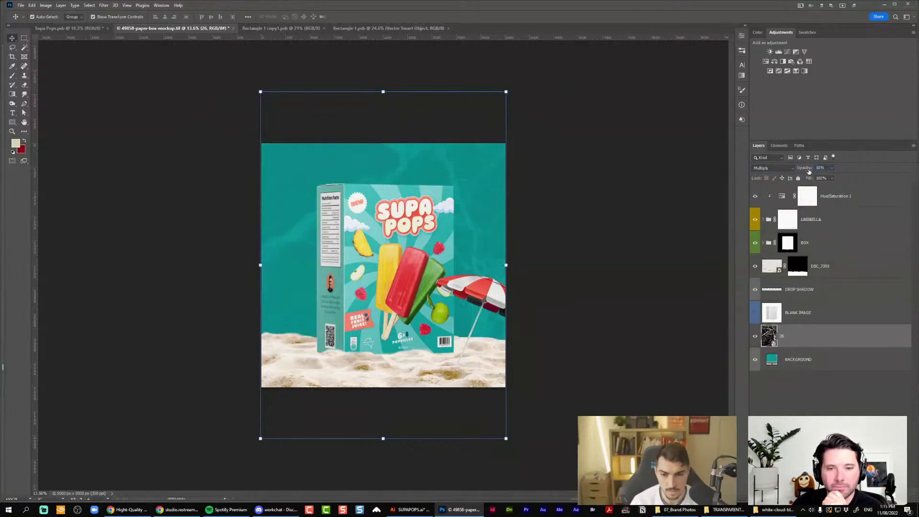
Deselect the texture layer and examine its effect on the teal backdrop around the box, close up and in full view
left_click(595, 180)
scroll(353, 189, "down", 3)
scroll(339, 204, "up", 6)
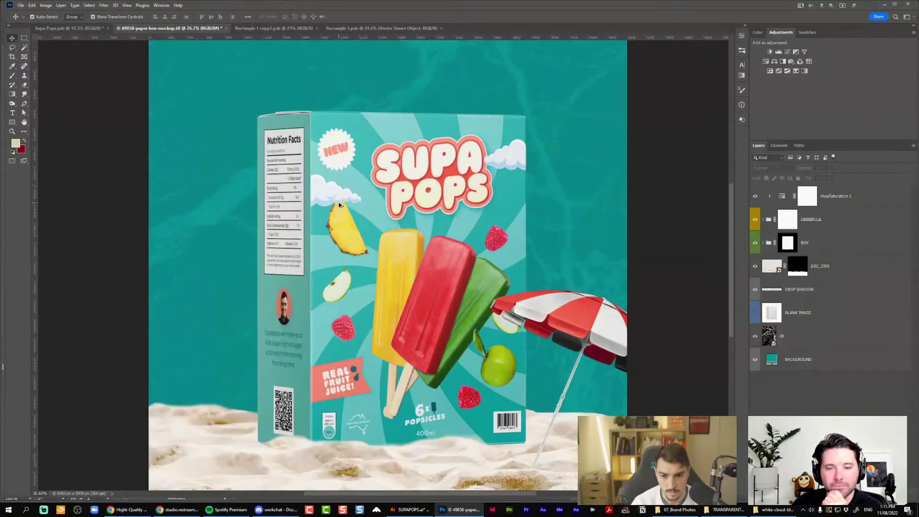
scroll(339, 204, "down", 2)
scroll(331, 220, "up", 3)
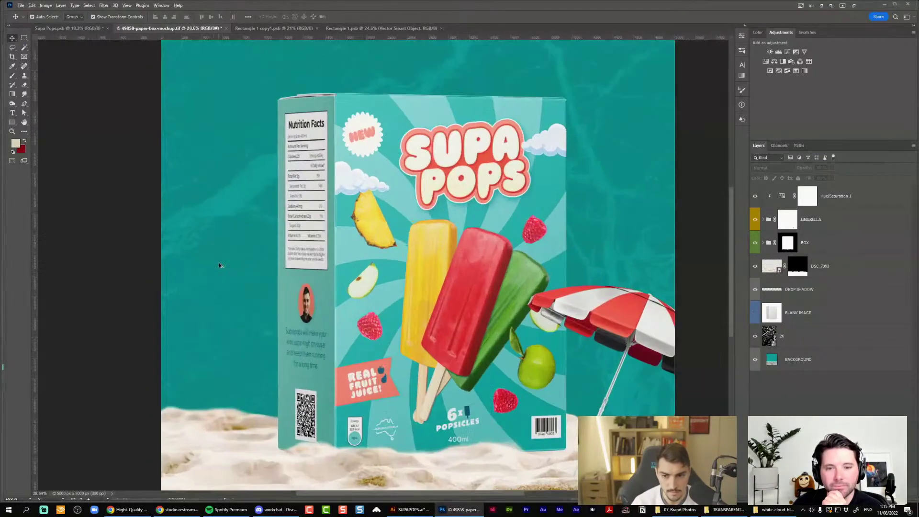
scroll(220, 264, "down", 1)
scroll(213, 254, "up", 1)
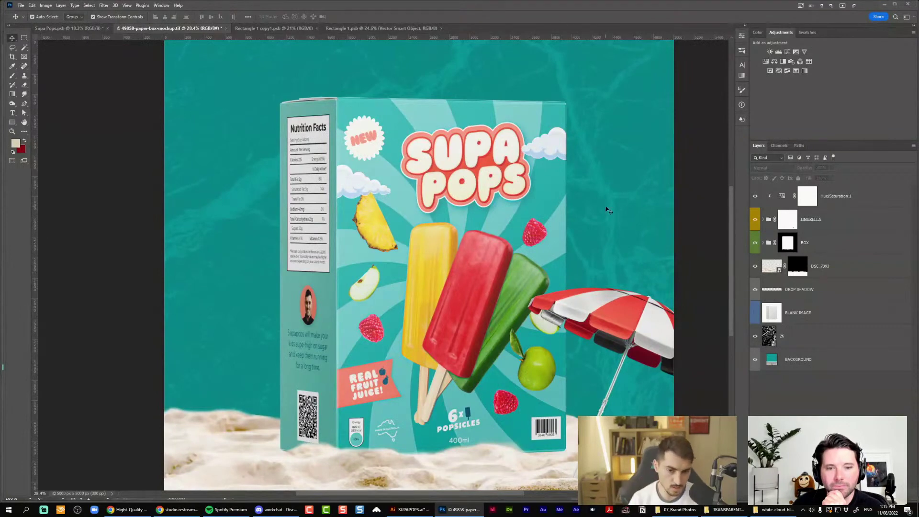
scroll(606, 210, "down", 1)
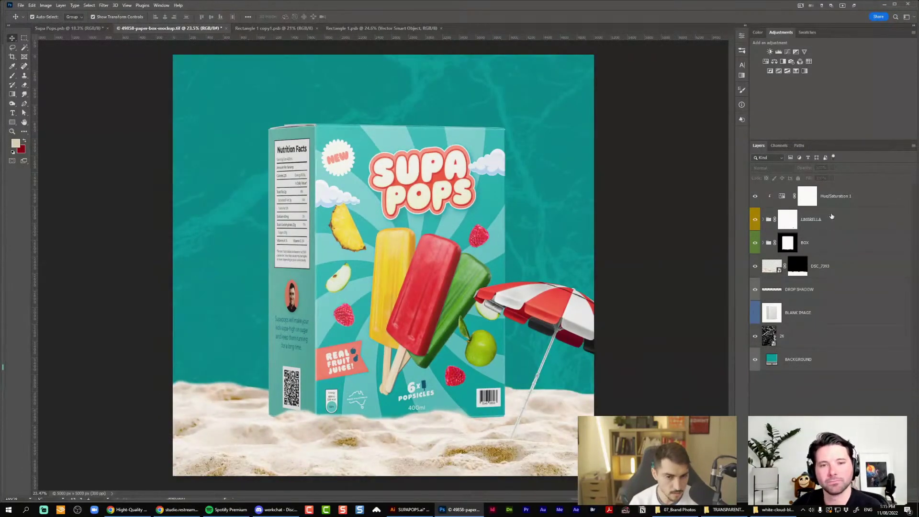
Add a layer mask to texture 26 and brush black over the backdrop around the box to fade the texture there
left_click(774, 336)
left_click(824, 494)
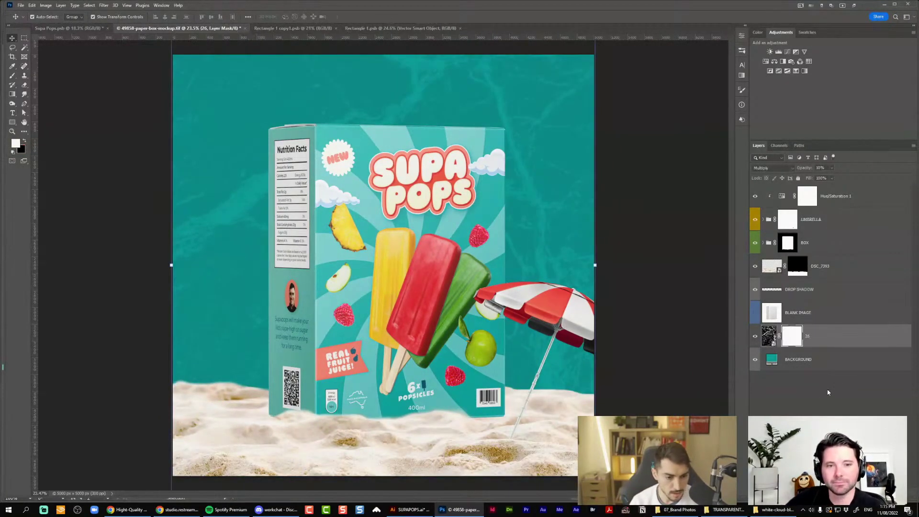
key("b")
scroll(505, 145, "down", 1)
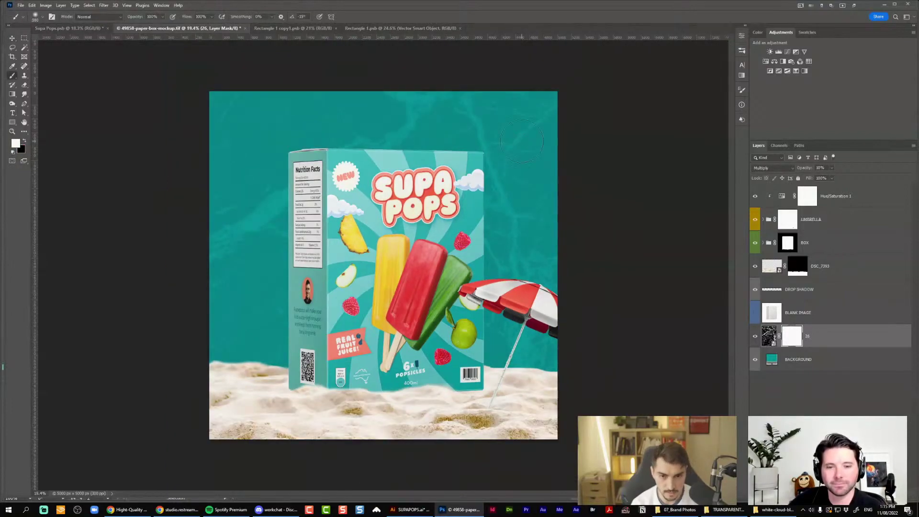
key("x")
mouse_move(477, 377)
left_mouse_down()
mouse_move(480, 195)
mouse_move(441, 168)
mouse_move(342, 205)
left_mouse_up()
left_click_drag(276, 330, 302, 173)
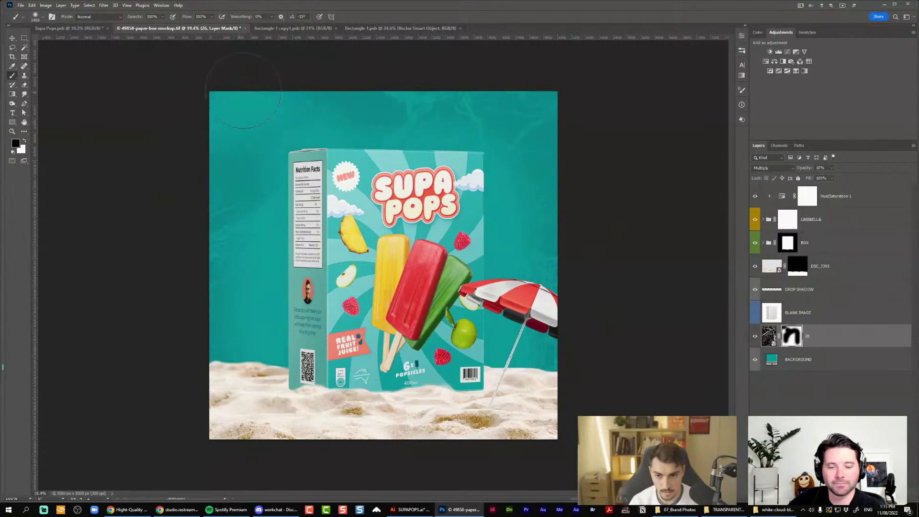
key("x")
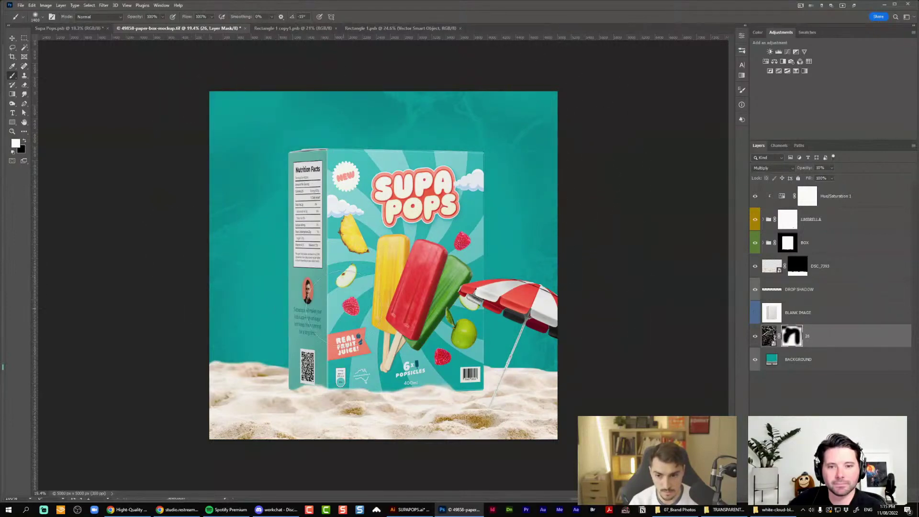
key("x")
scroll(470, 125, "down", 3)
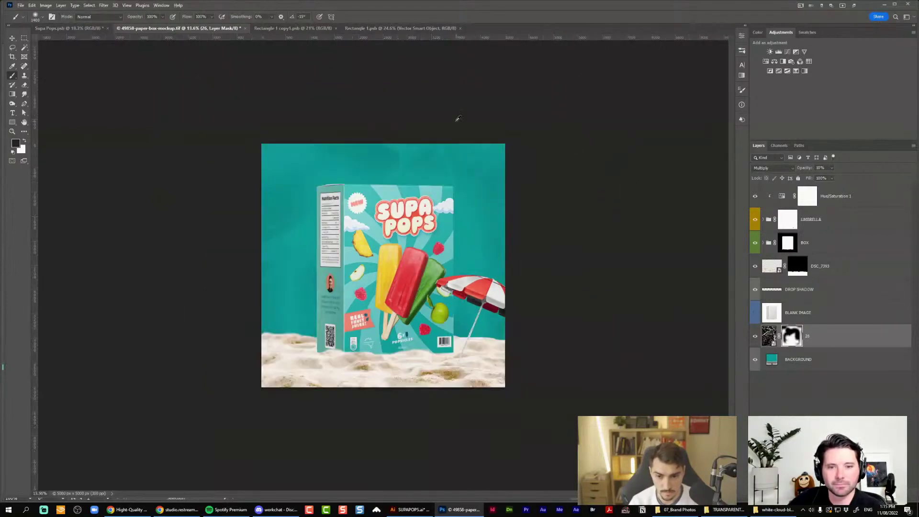
key("v")
left_click(470, 125)
Compare the backdrop with and without texture 26, and leave that layer hidden
scroll(285, 179, "up", 3)
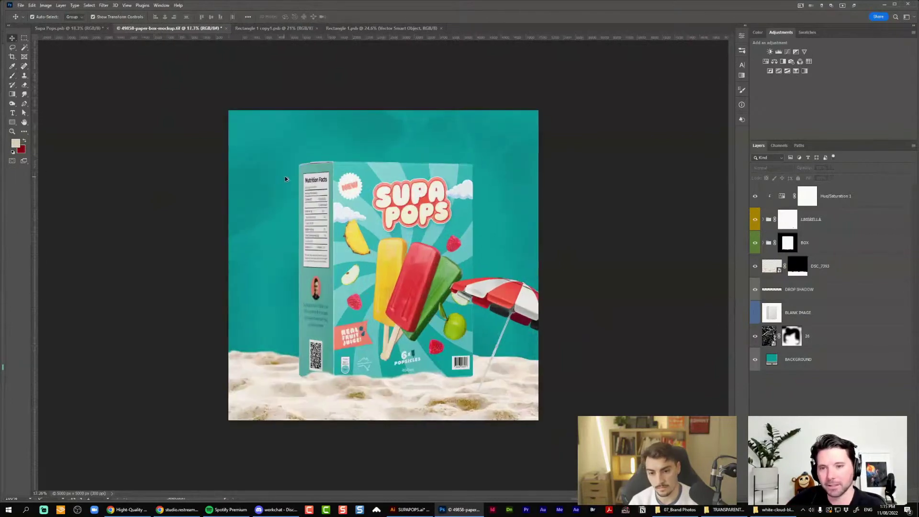
scroll(632, 197, "up", 1)
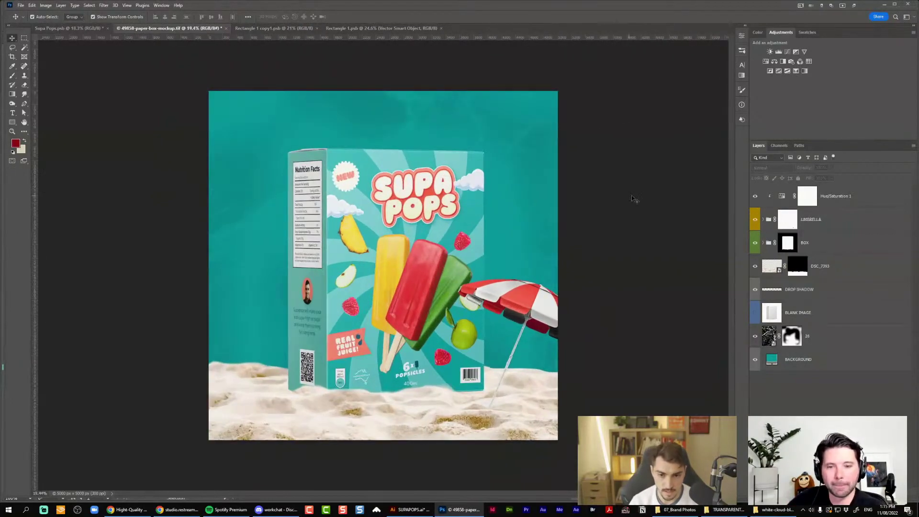
scroll(411, 184, "up", 2)
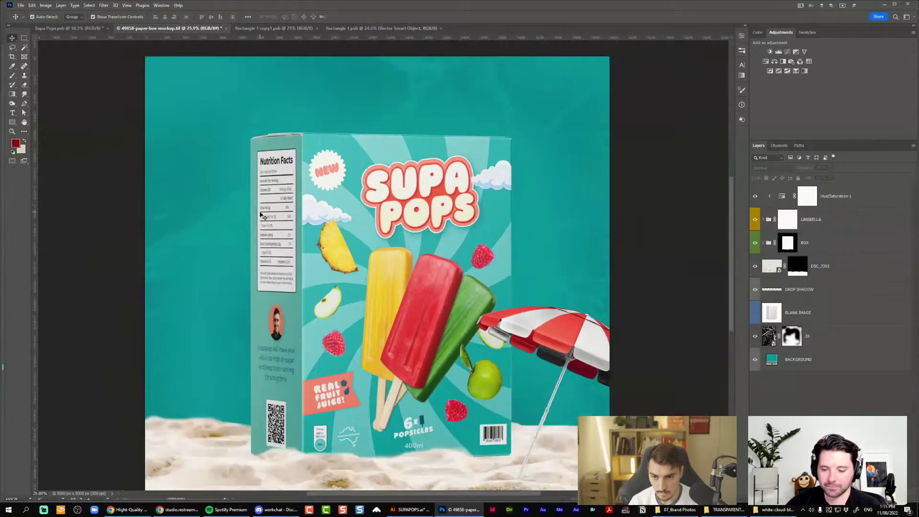
scroll(401, 195, "down", 2)
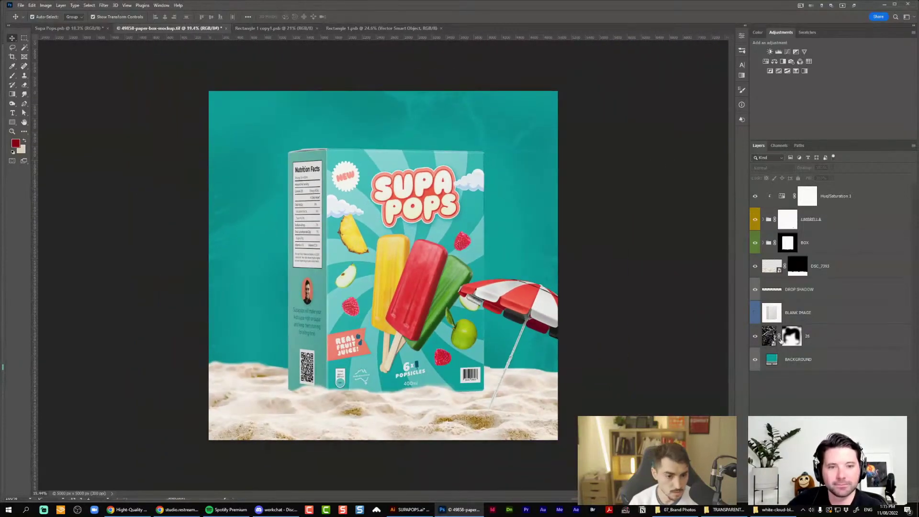
left_click(755, 336)
left_click(755, 337)
left_click(755, 337)
left_click(754, 336)
left_click(755, 337)
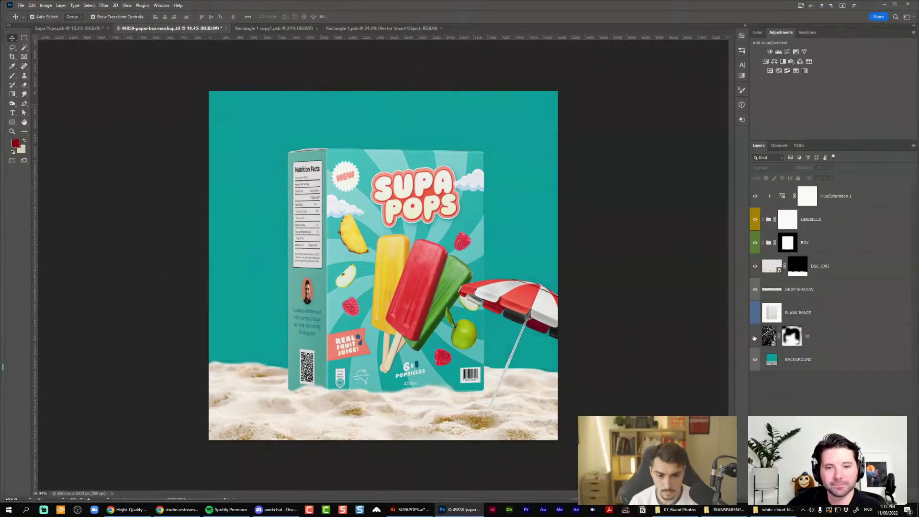
Look over the whole mockup with the texture hidden, checking the open smart object documents in between
scroll(697, 287, "down", 1)
scroll(566, 178, "up", 1)
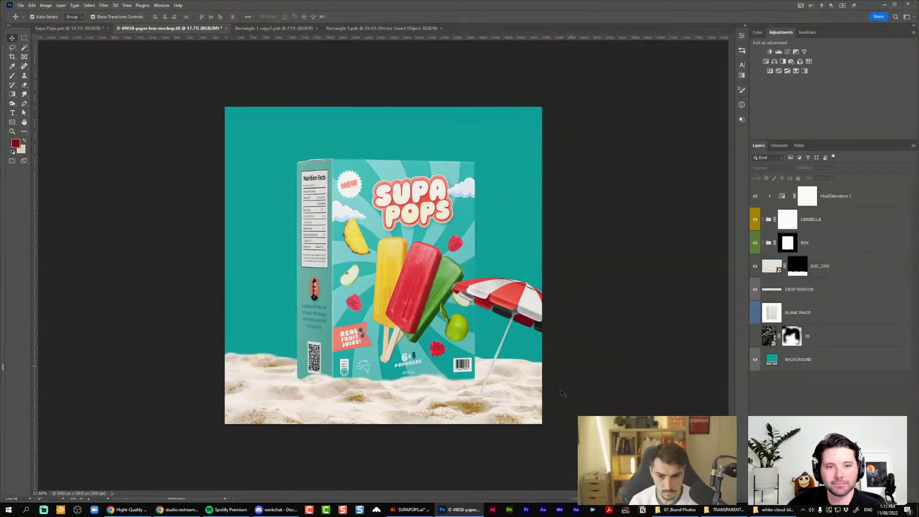
scroll(641, 200, "down", 1)
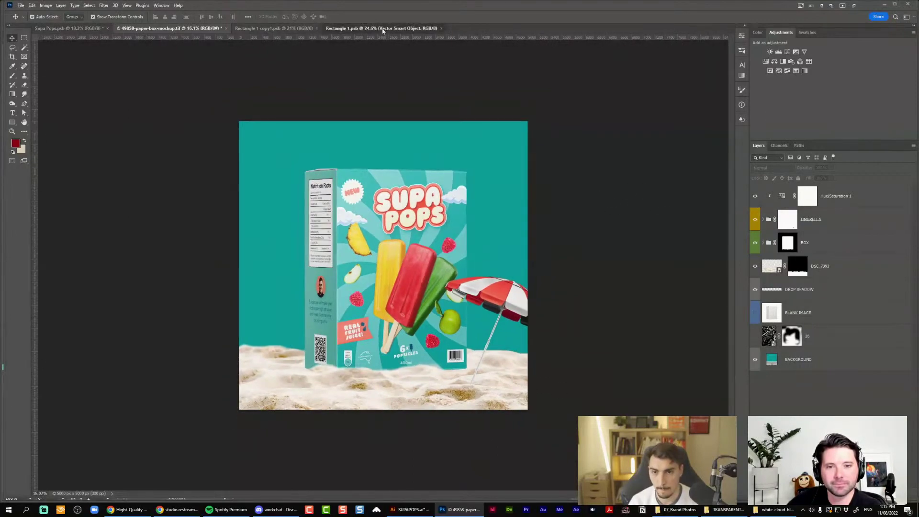
left_click(290, 29)
left_click(211, 28)
scroll(537, 104, "down", 1)
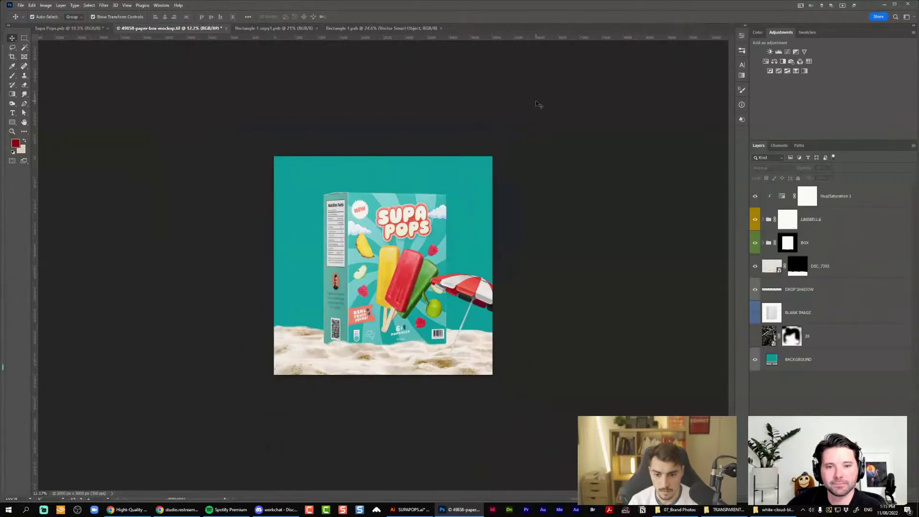
scroll(398, 138, "up", 1)
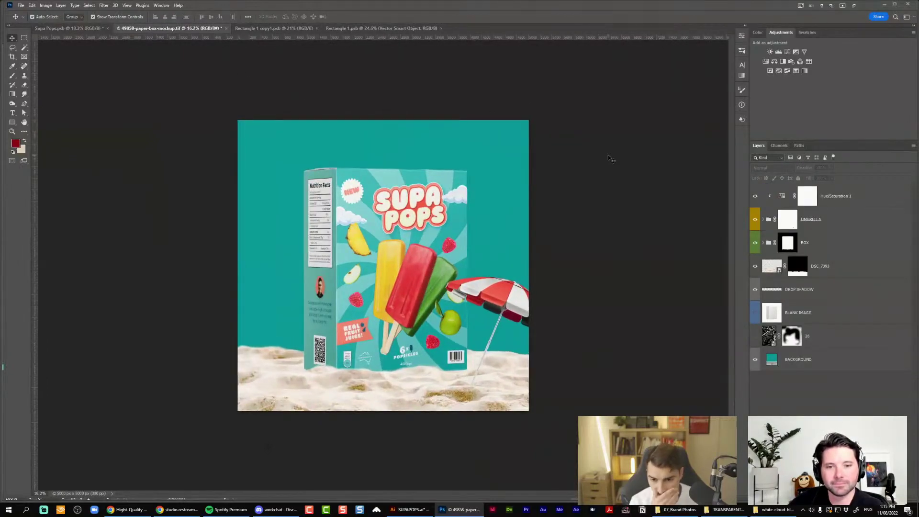
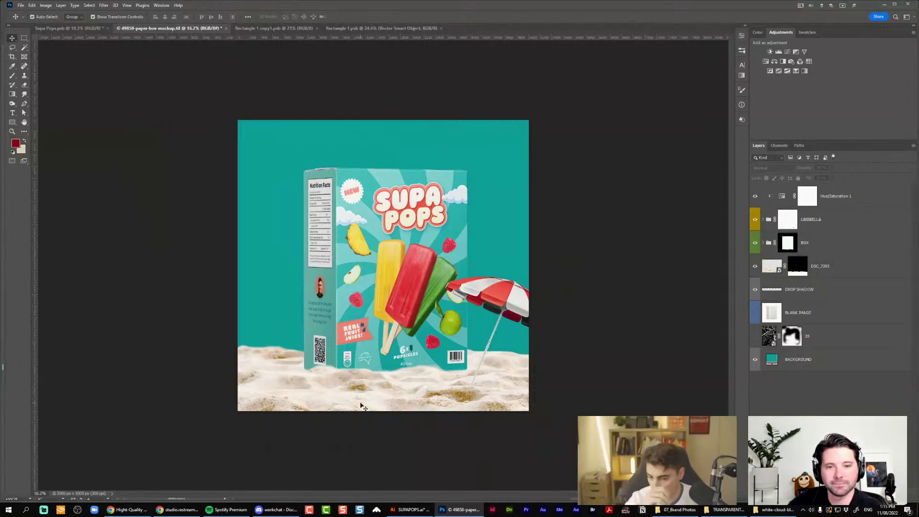
Switch to Chrome and search Freepik images for "pos stand" in place of the cartoon clouds search
left_click(143, 510)
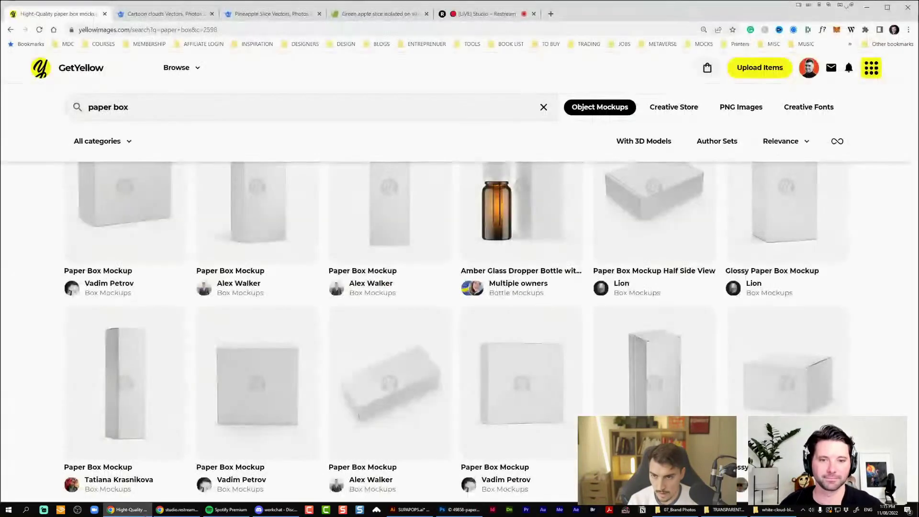
left_click(181, 9)
left_click_drag(238, 68, 181, 79)
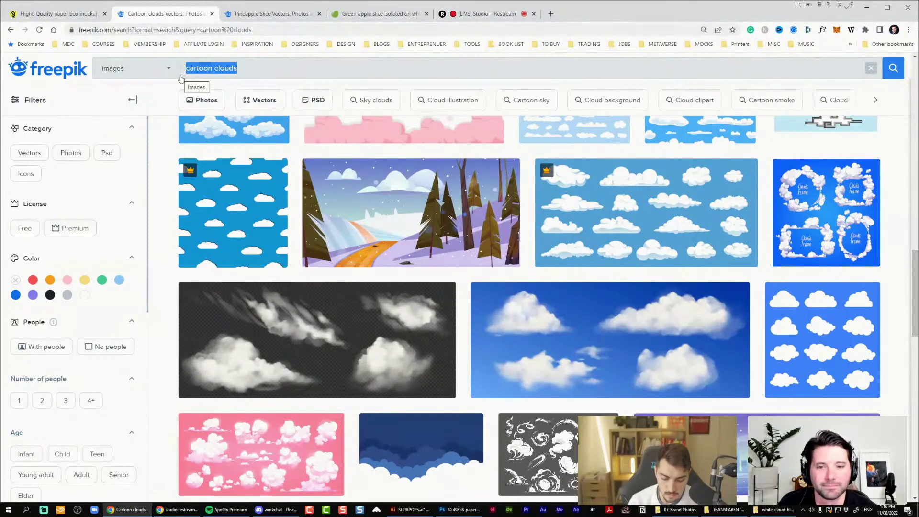
type("pos ta")
key("BackSpace")
key("BackSpace")
key("BackSpace")
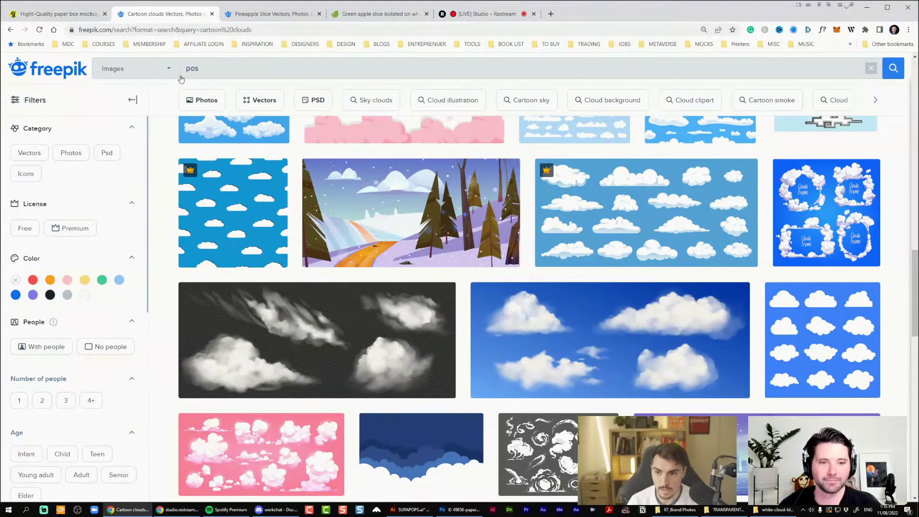
type("stand")
key("Return")
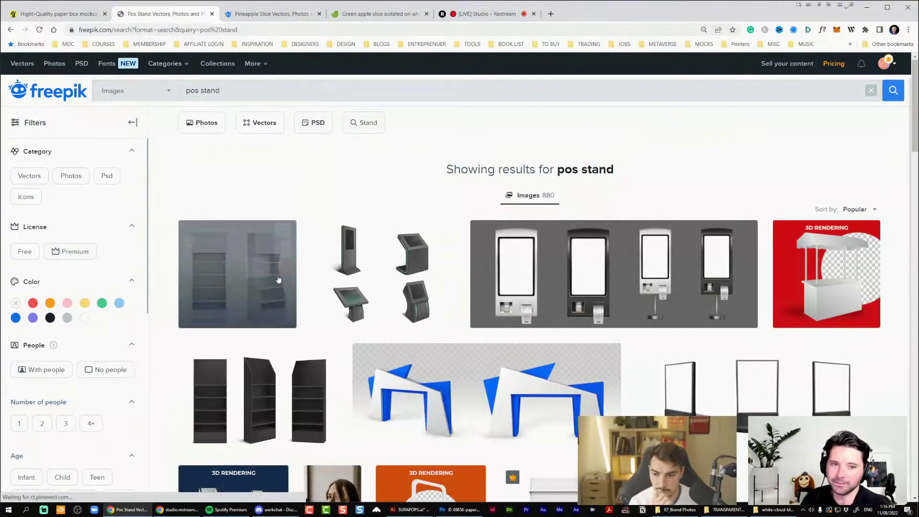
Look through the Freepik pos stand results for a suitable display stand mockup
scroll(628, 145, "down", 3)
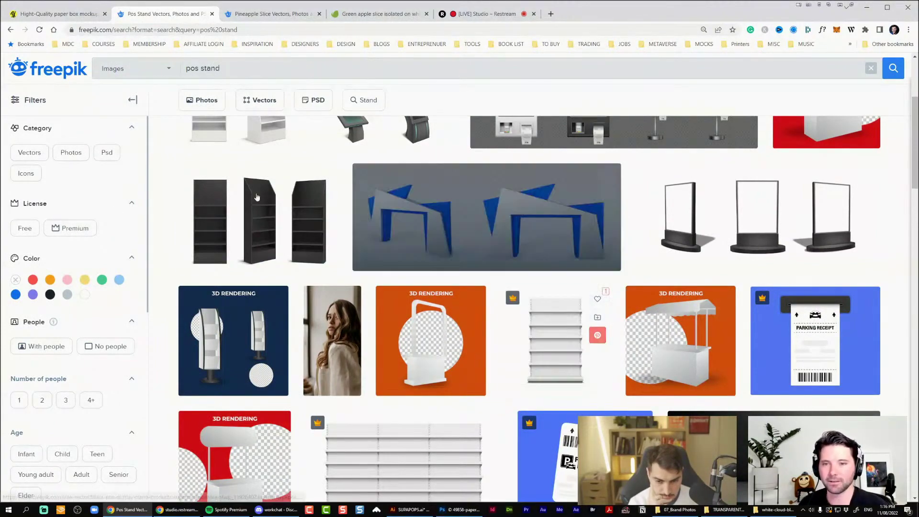
scroll(290, 180, "down", 2)
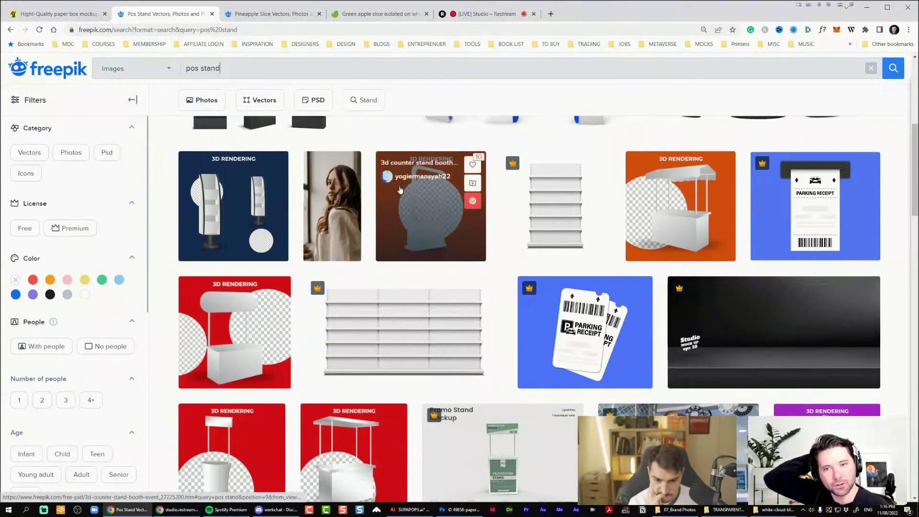
left_click(247, 19)
left_click(190, 16)
scroll(403, 178, "down", 3)
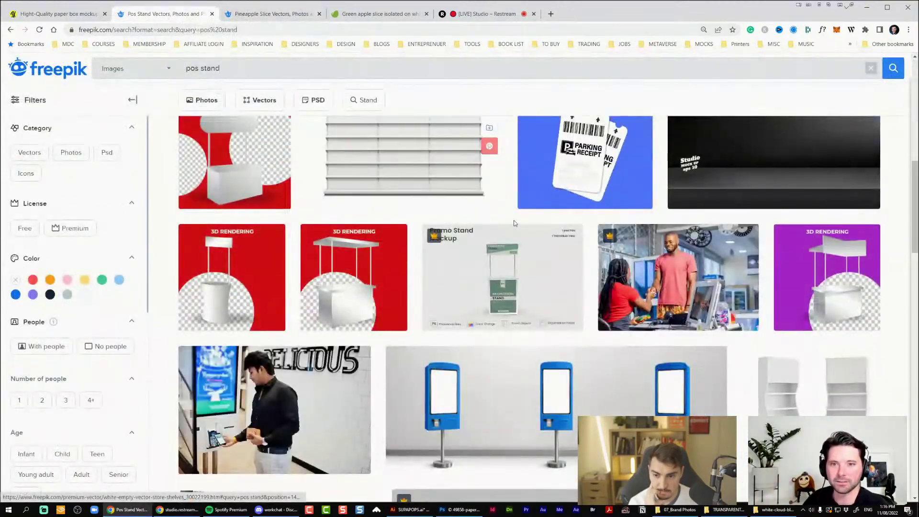
scroll(513, 223, "down", 2)
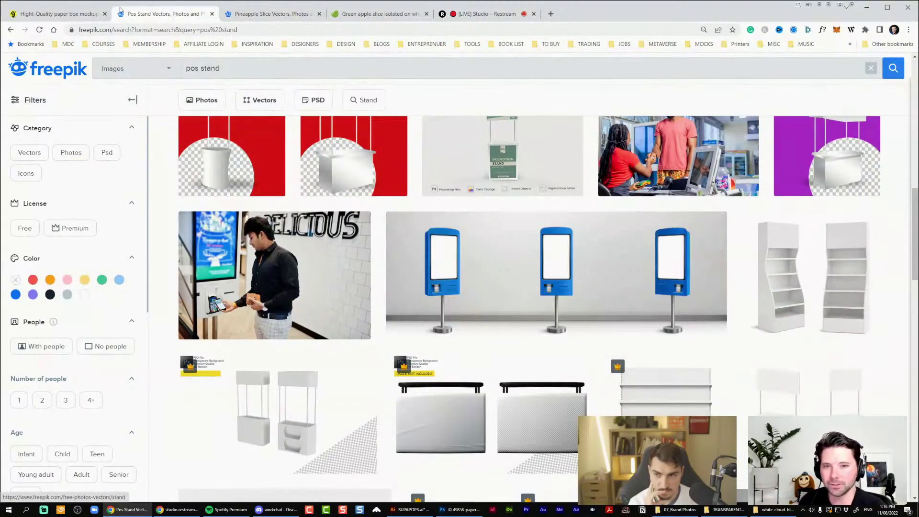
Switch to the Envato Elements page of the green apple slice photo and look it over
left_click(352, 17)
scroll(392, 128, "down", 6)
scroll(390, 129, "up", 4)
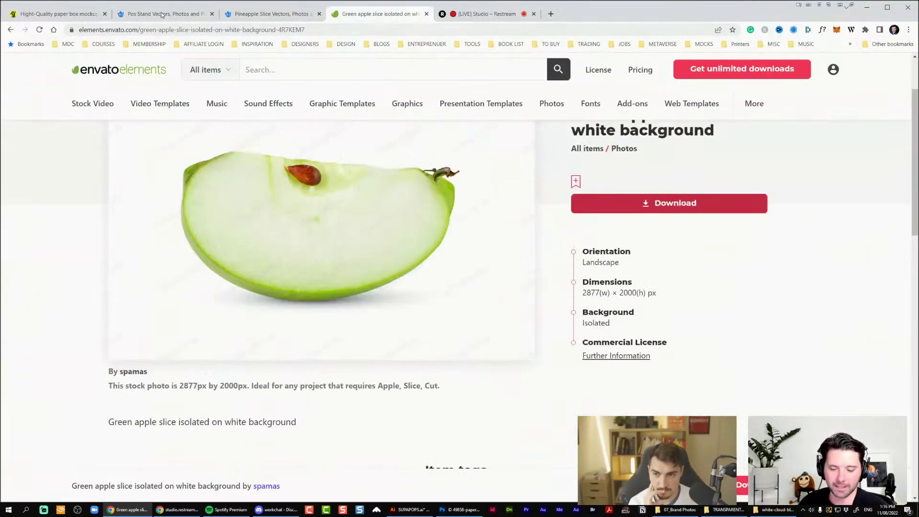
Look through the Freepik "pos stand" results again, including the second results page, for a suitable display stand
left_click(163, 16)
scroll(396, 186, "down", 6)
scroll(398, 187, "down", 3)
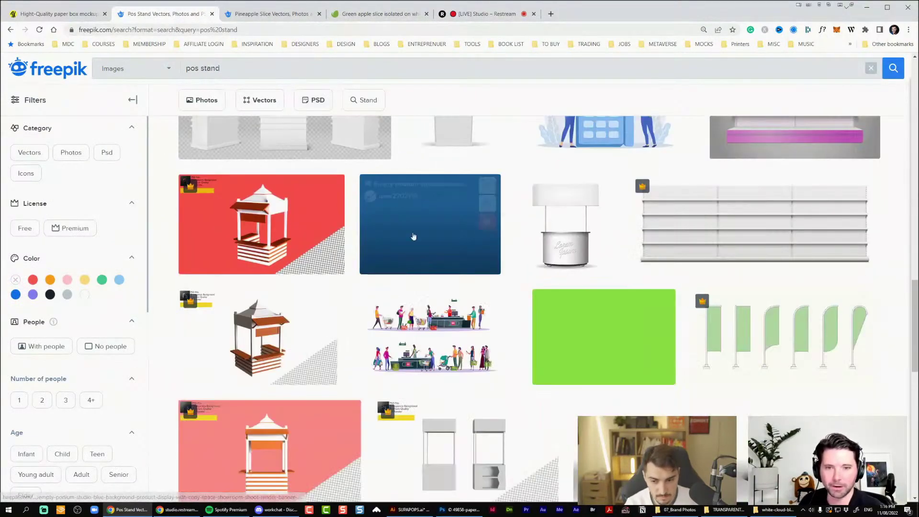
scroll(411, 271, "down", 3)
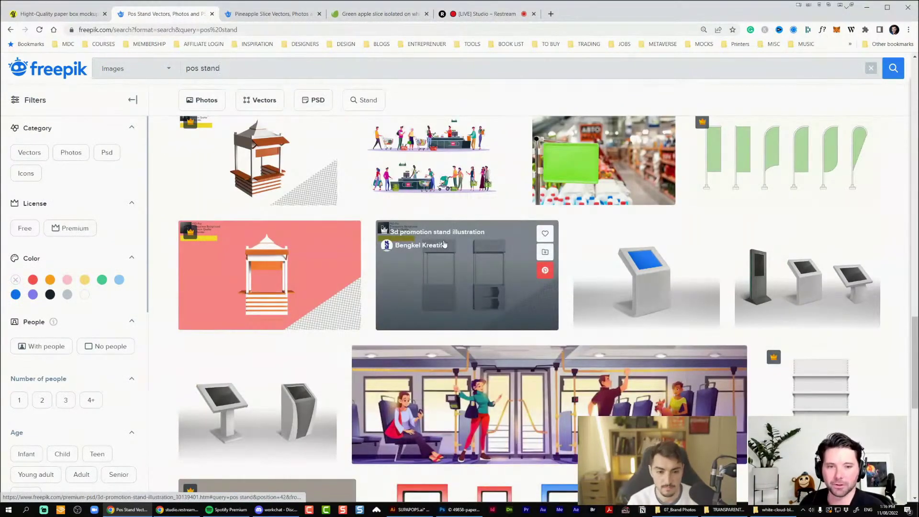
scroll(445, 244, "down", 4)
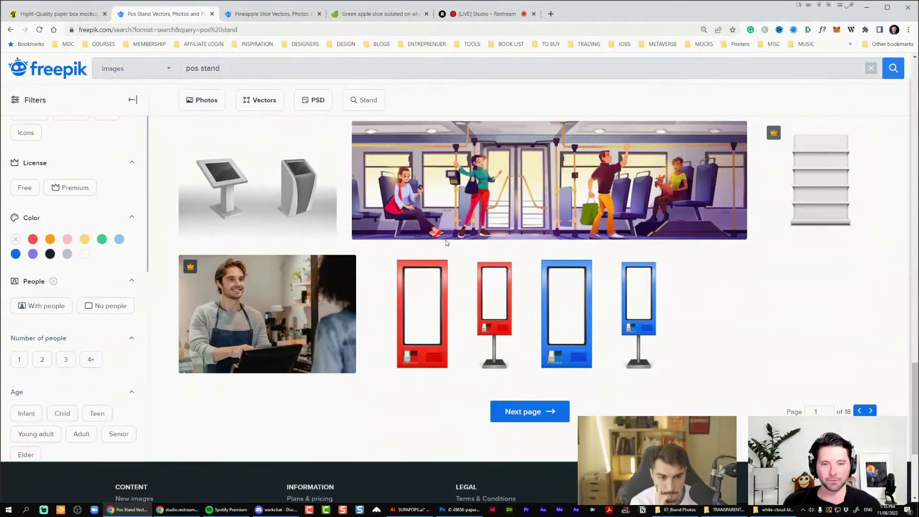
scroll(454, 243, "up", 12)
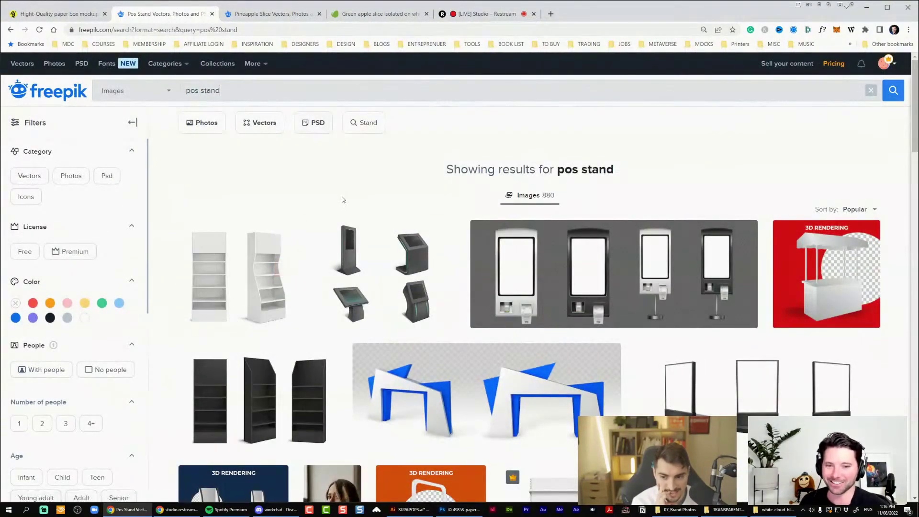
scroll(345, 199, "down", 15)
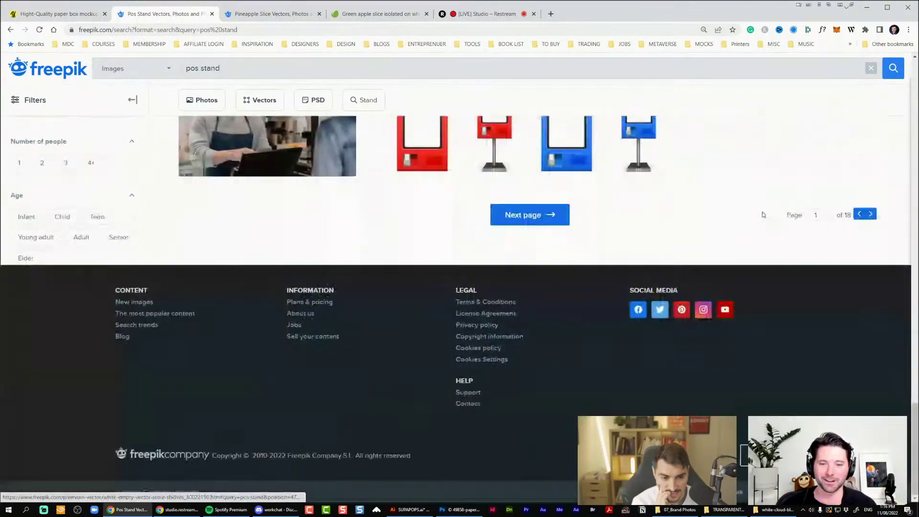
left_click(871, 214)
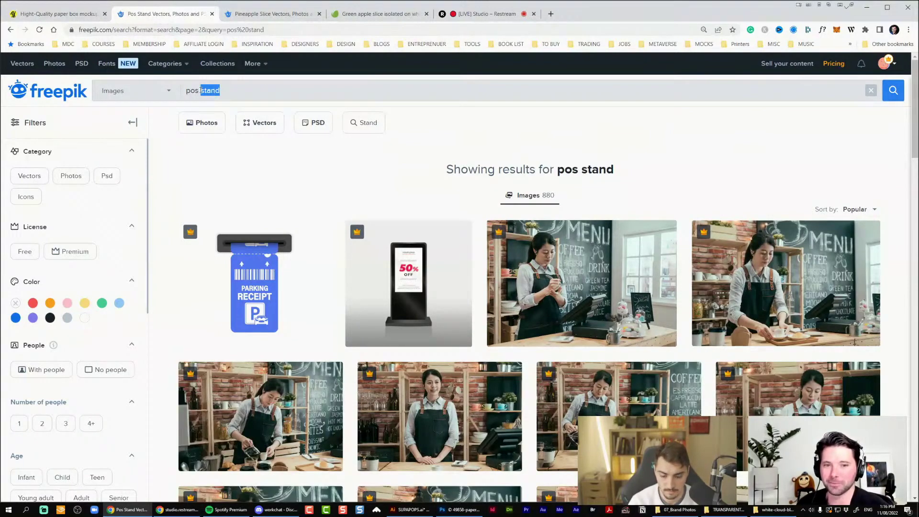
Search Freepik images for "pos fridge" and run the same search on Envato Elements in place of the apple slice page
key("Return")
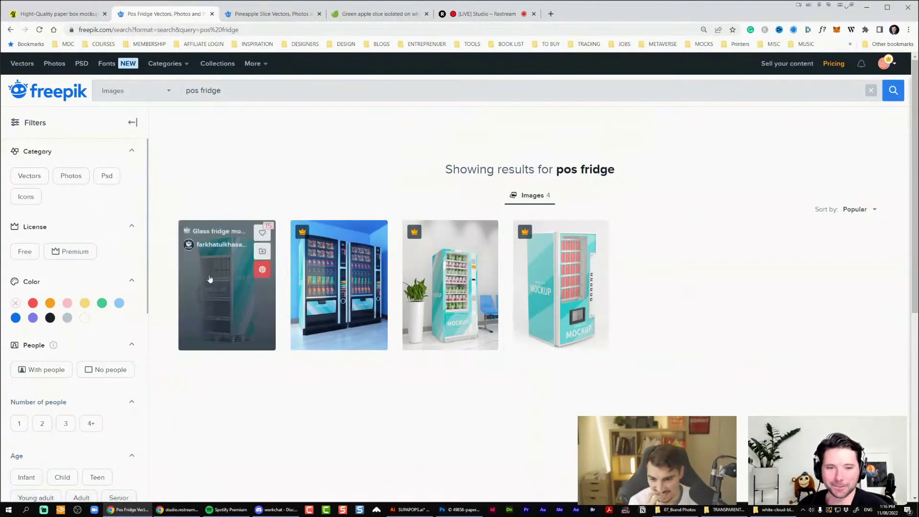
key("ctrl+a")
key("ctrl+c")
left_click(362, 17)
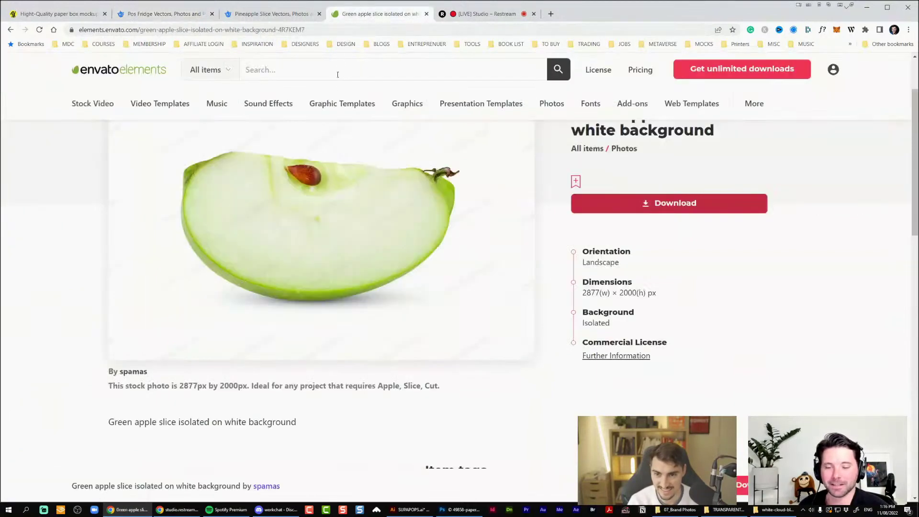
left_click(291, 70)
key("ctrl+v")
key("Return")
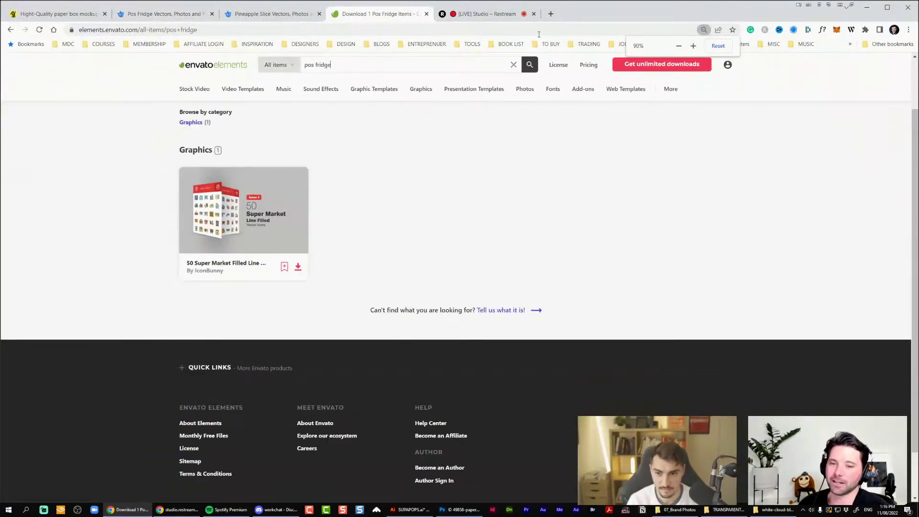
Change the Envato Elements search to "fridge" and refine it to "fridge mock"
left_click_drag(316, 65, 288, 70)
key("BackSpace")
key("Return")
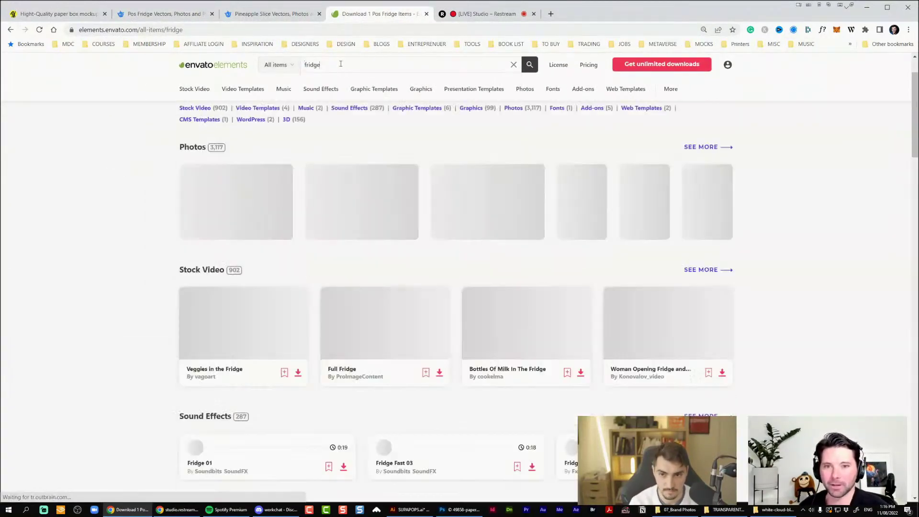
left_click(341, 64)
type("mock")
key("Return")
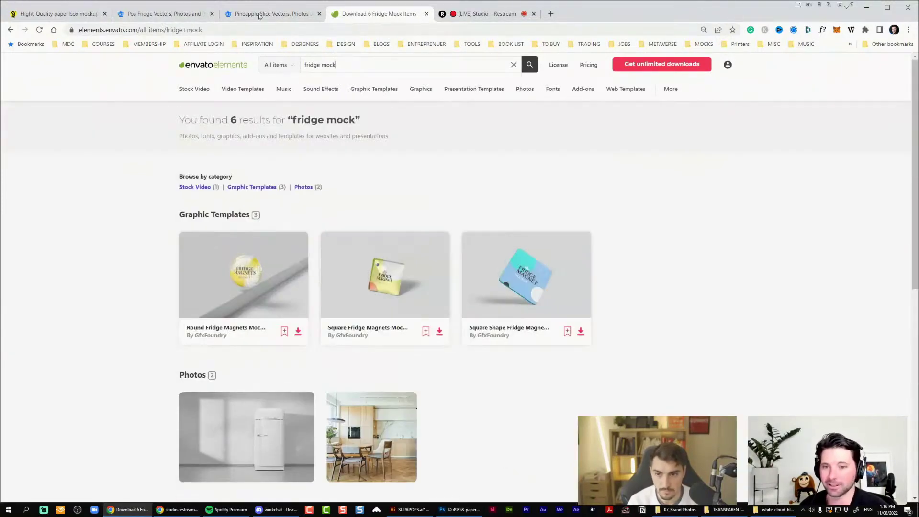
Replace the Freepik pineapple slice search with "fridge mock" and look through the results for a display fridge
left_click(169, 13)
left_click(266, 14)
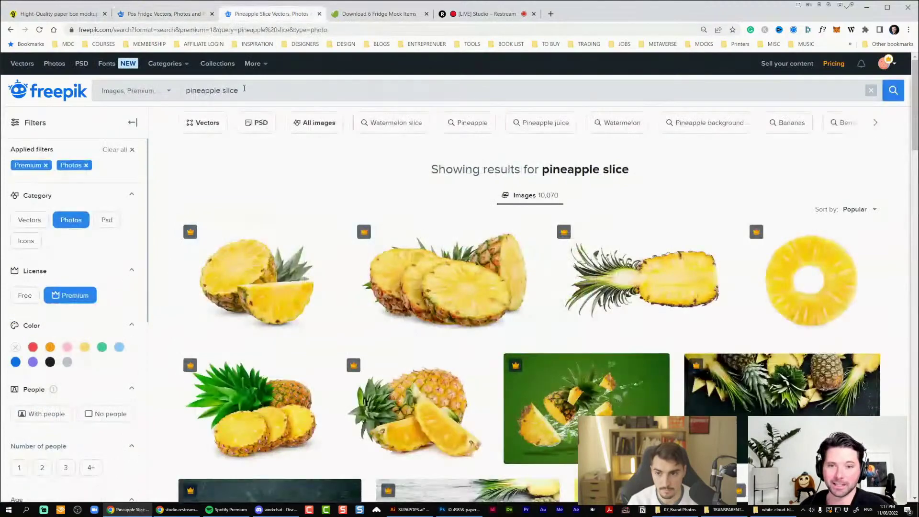
left_click(197, 91)
type("piidge mock")
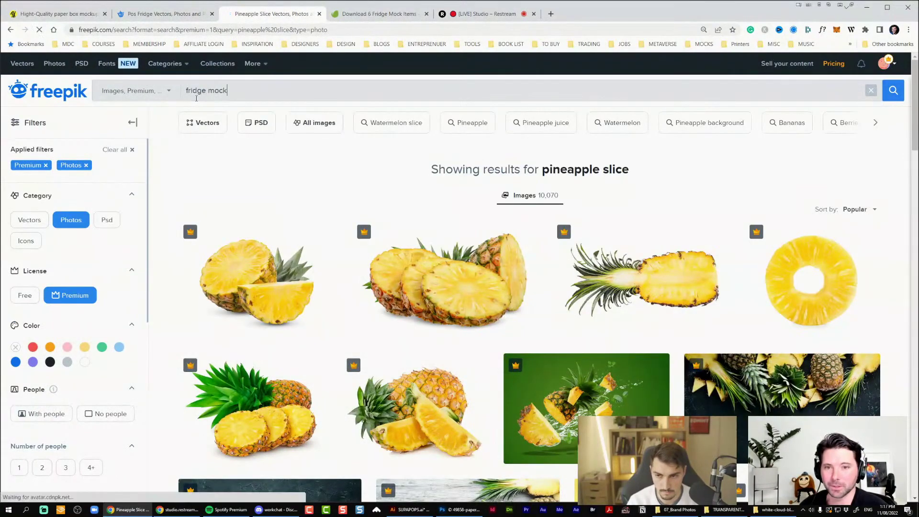
key("Return")
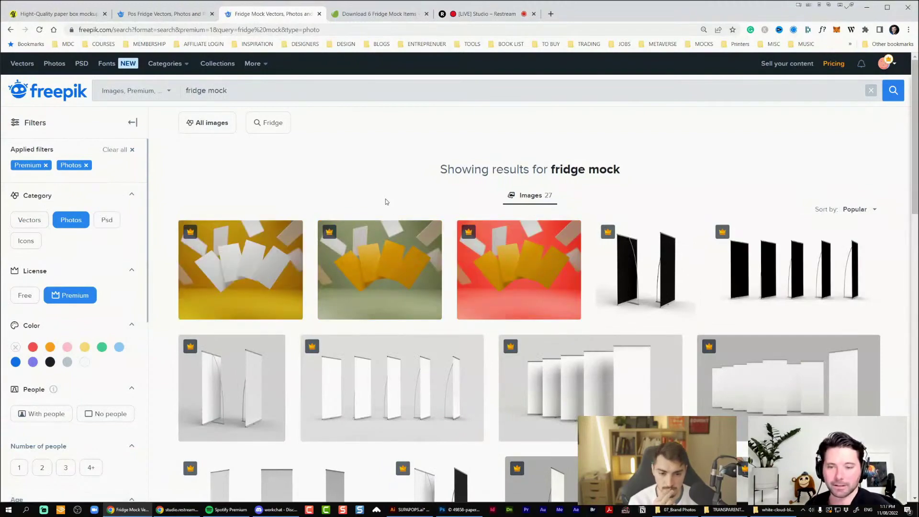
scroll(385, 199, "down", 5)
scroll(604, 216, "down", 5)
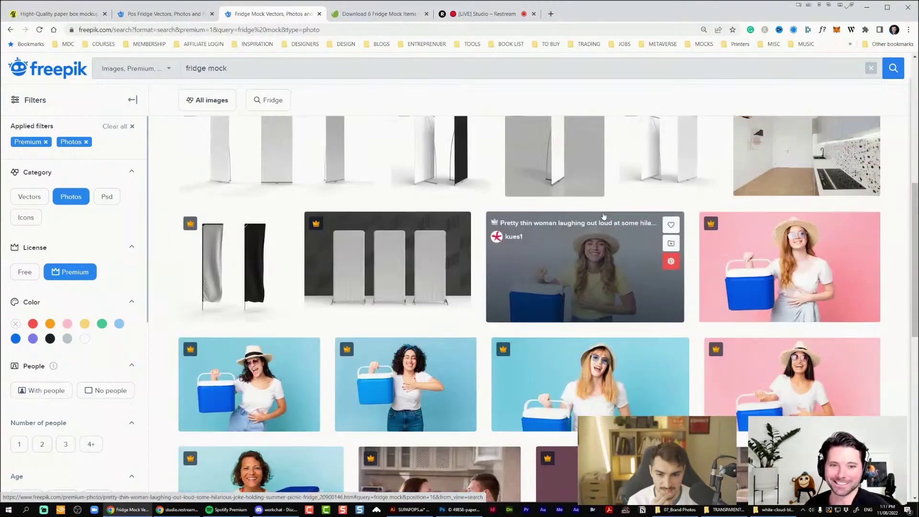
scroll(615, 215, "down", 3)
Shorten the Freepik search to "fridge" and look through the premium photo results
scroll(614, 215, "up", 15)
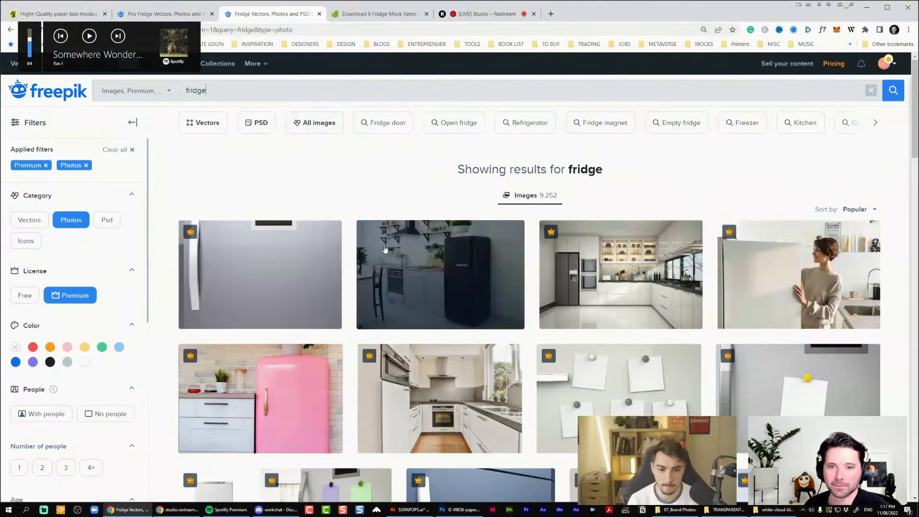
scroll(413, 256, "down", 3)
scroll(412, 256, "down", 4)
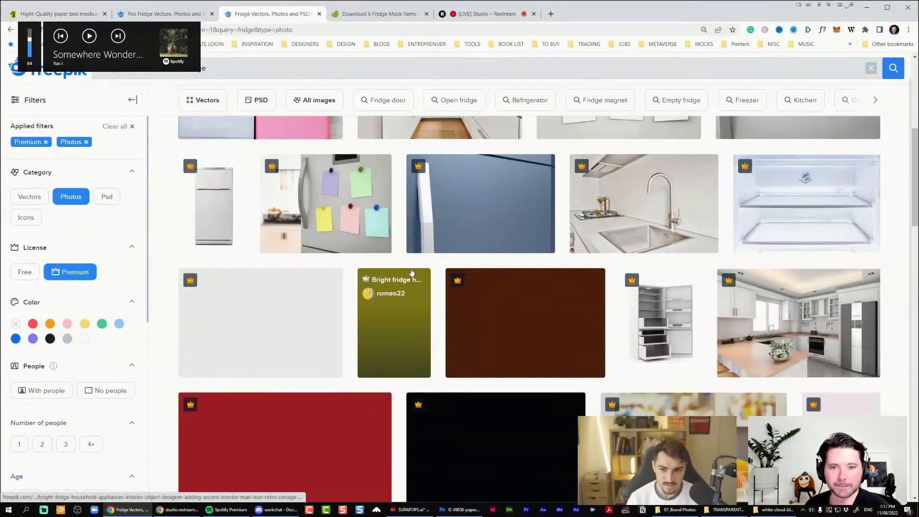
scroll(433, 261, "down", 3)
Return to the Freepik "pos fridge" results, open the Glass fridge mockup and download it
left_click(177, 14)
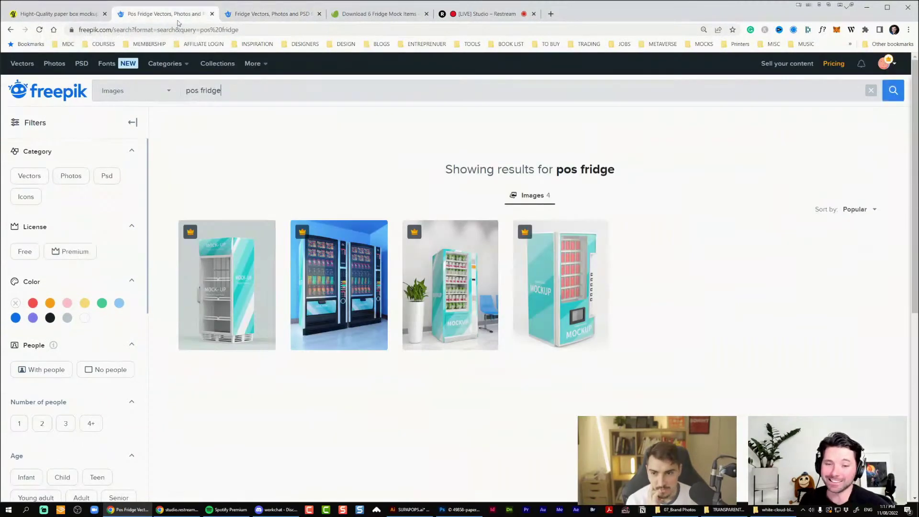
left_click(228, 295)
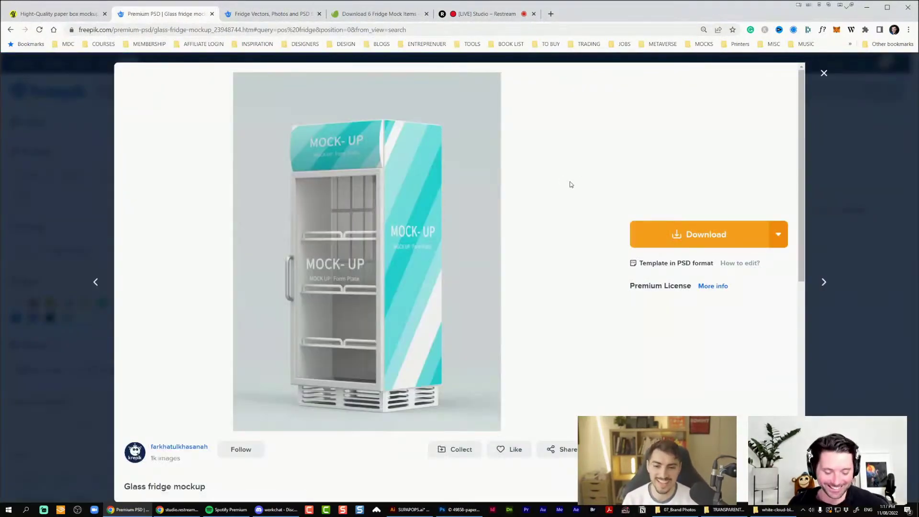
scroll(571, 200, "down", 4)
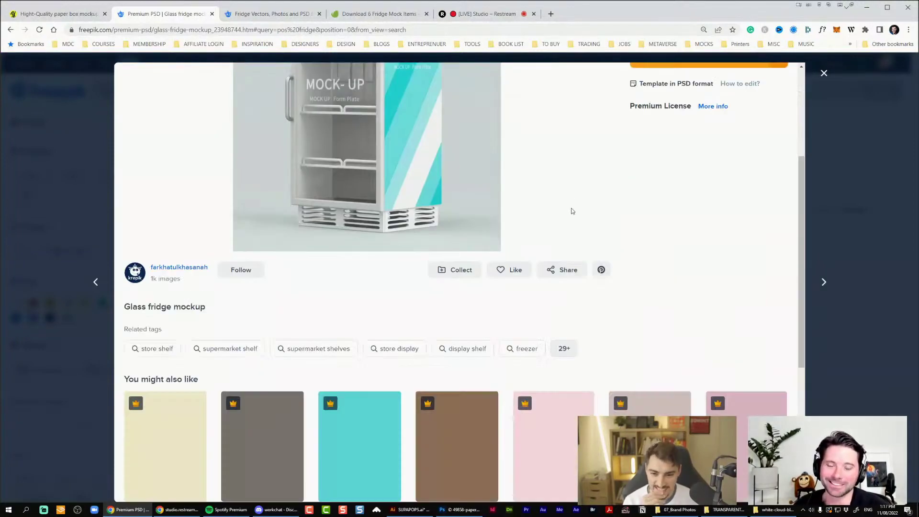
scroll(572, 210, "up", 4)
left_click(676, 239)
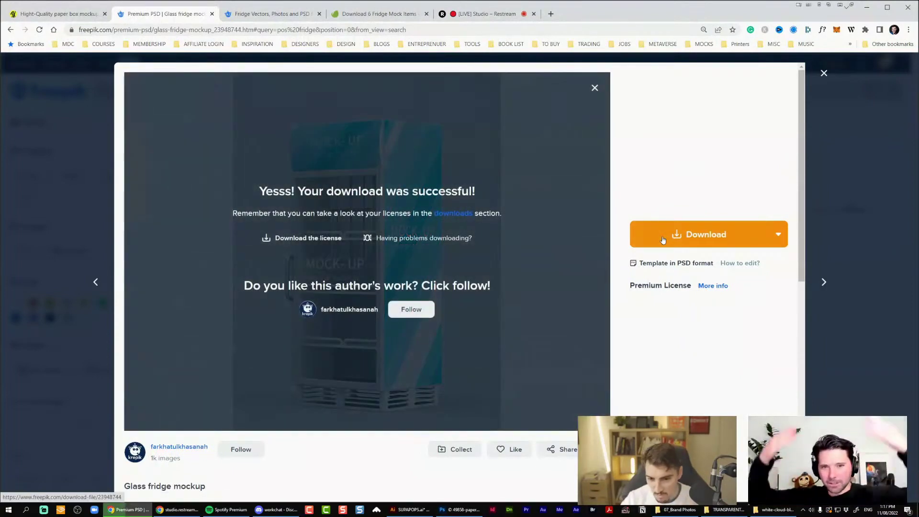
Open the downloaded glass-fridge-mockup archive and open its mockup_45 PSD in Photoshop
left_click(72, 490)
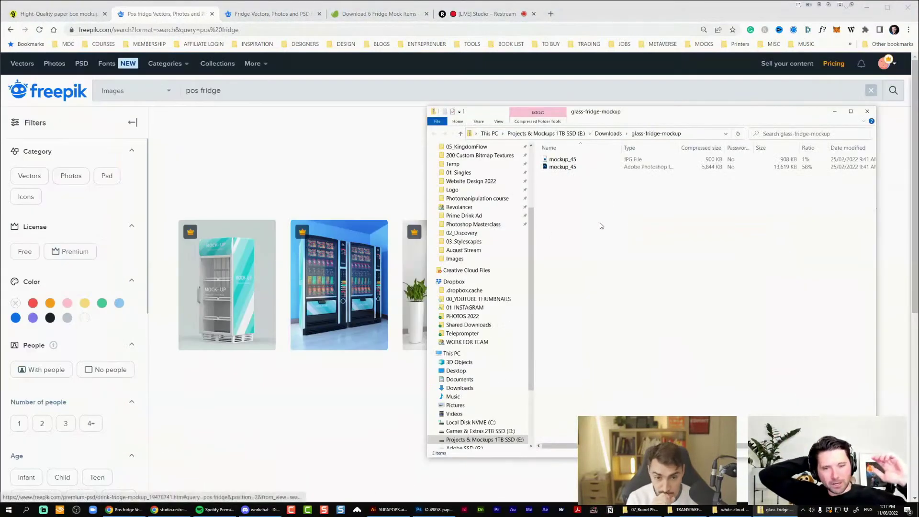
double_click(560, 167)
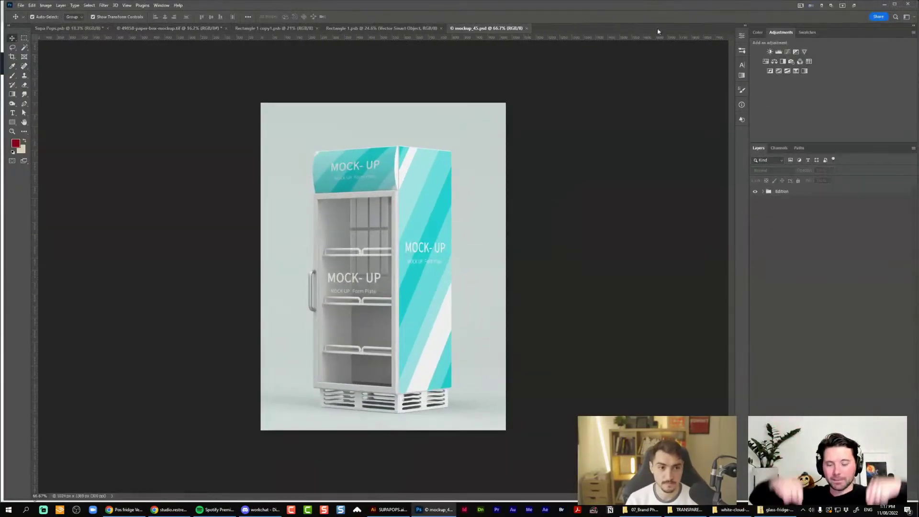
key("alt+Tab")
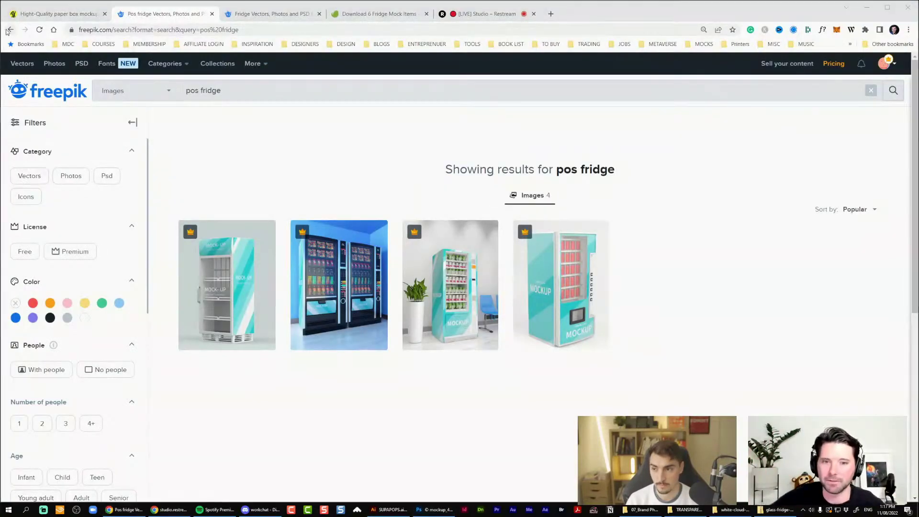
key("alt+Tab")
left_click_drag(3, 61, 0, 60)
Close the Nutrition Facts smart object document, and return to the mockup_45 fridge document after viewing the other Supa Pops documents
left_click(378, 27)
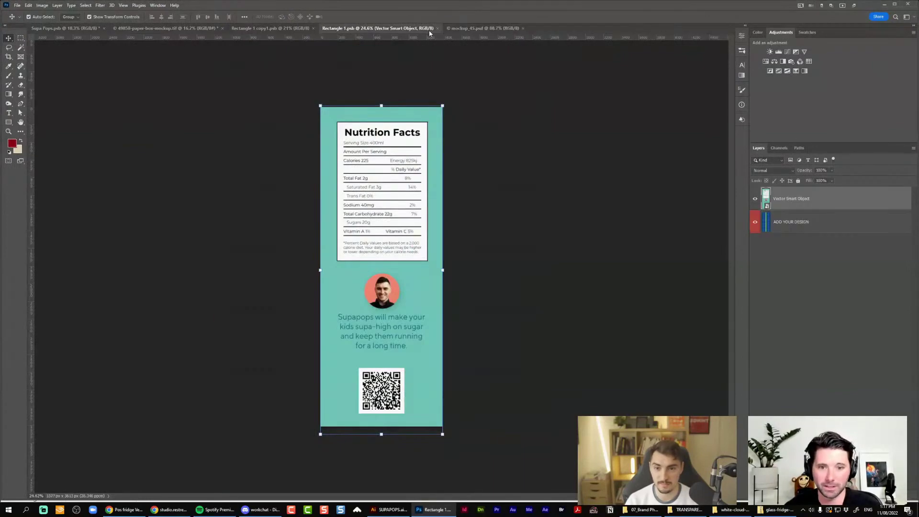
left_click(437, 28)
left_click(274, 29)
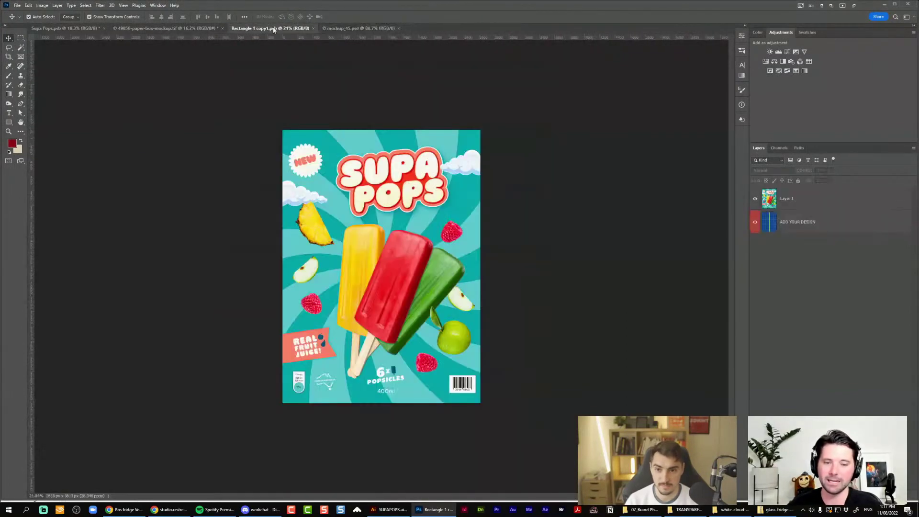
left_click(186, 29)
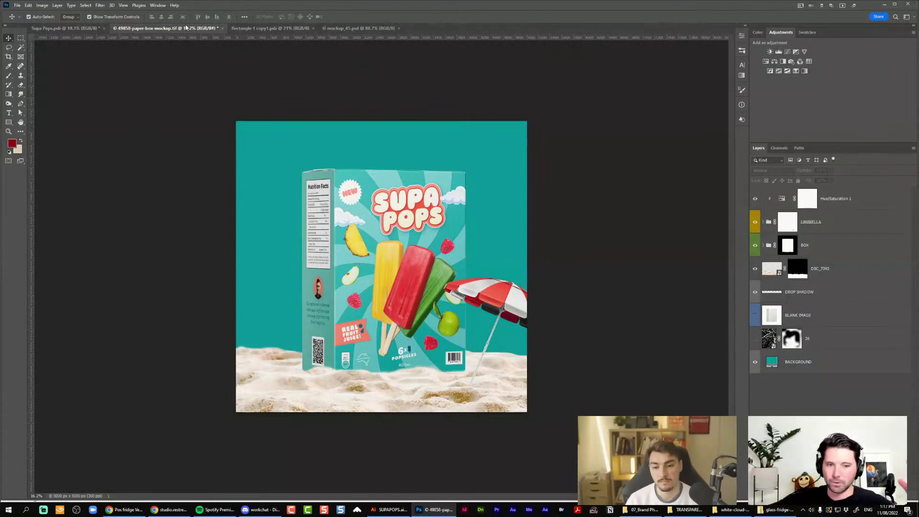
left_click(65, 27)
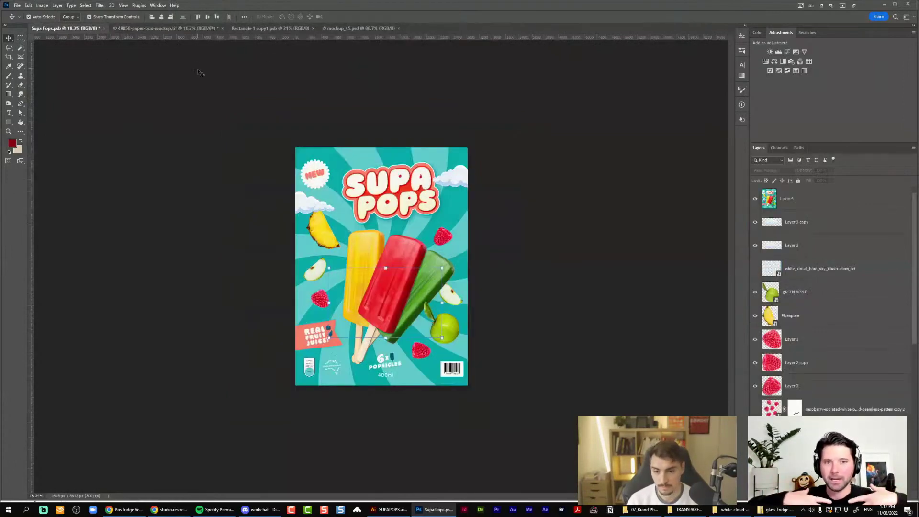
left_click(337, 29)
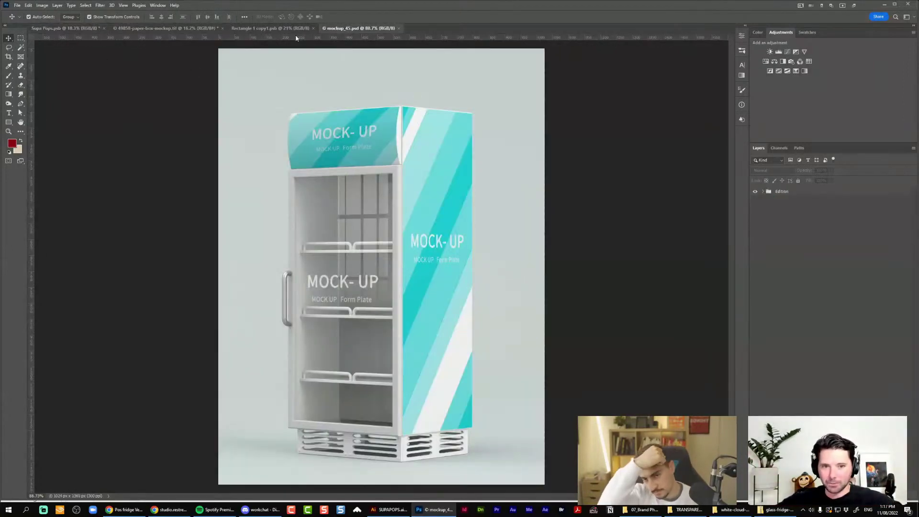
Expand the Edition group and toggle the visibility of the group and its Top and Side layers to identify the replaceable panels
left_click(761, 192)
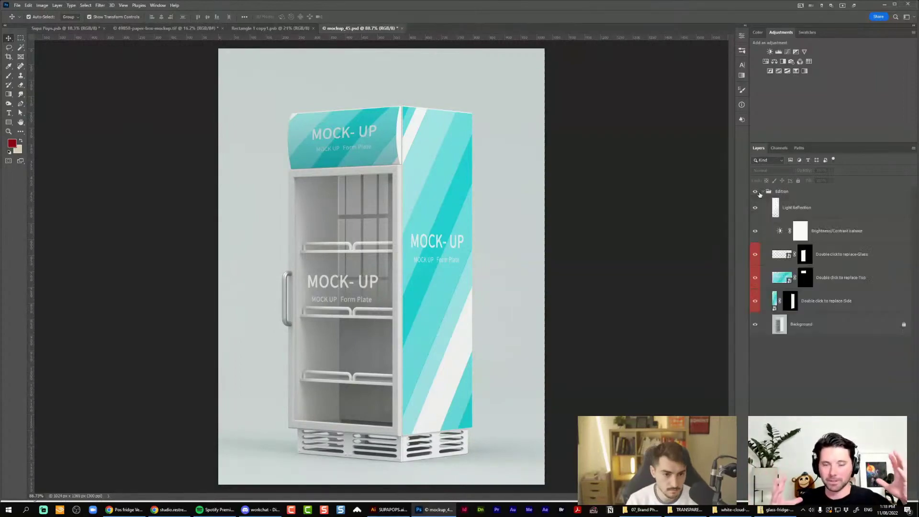
left_click(755, 191)
left_click(755, 192)
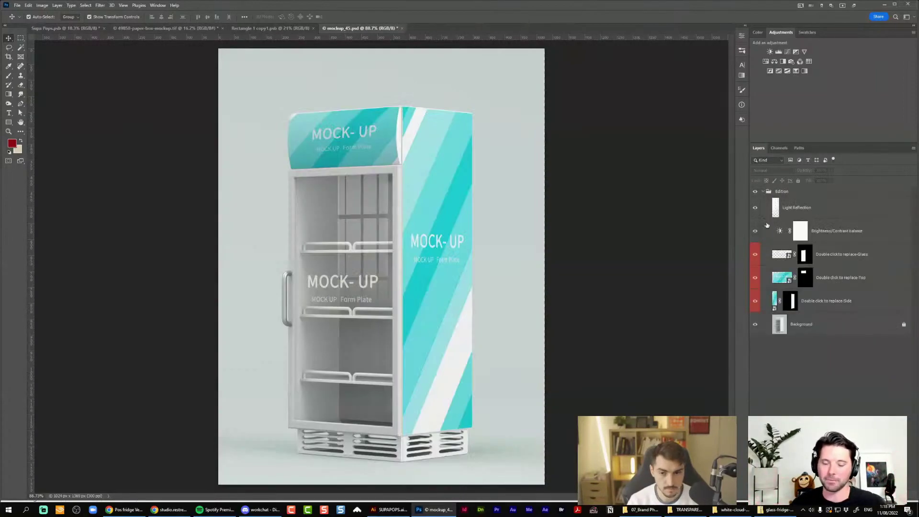
left_click(755, 281)
left_click(758, 285)
left_click(752, 303)
left_click(753, 303)
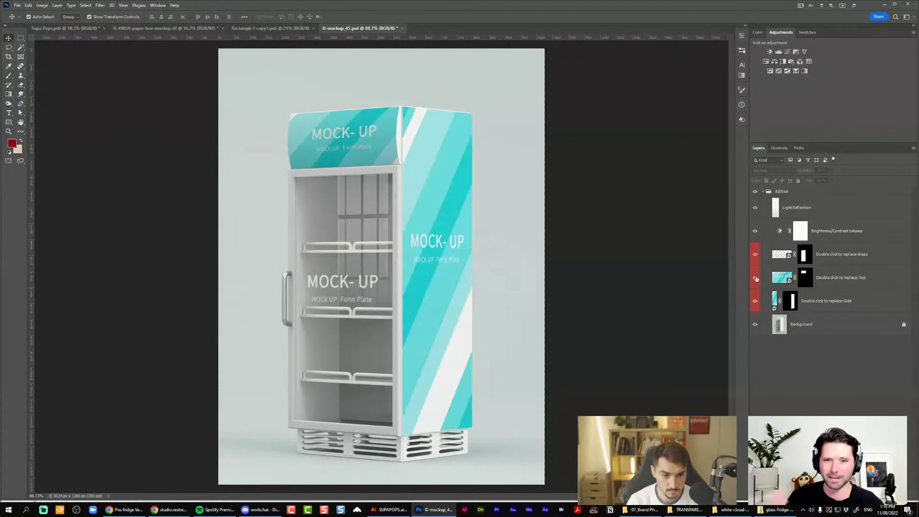
left_click(755, 279)
left_click(756, 278)
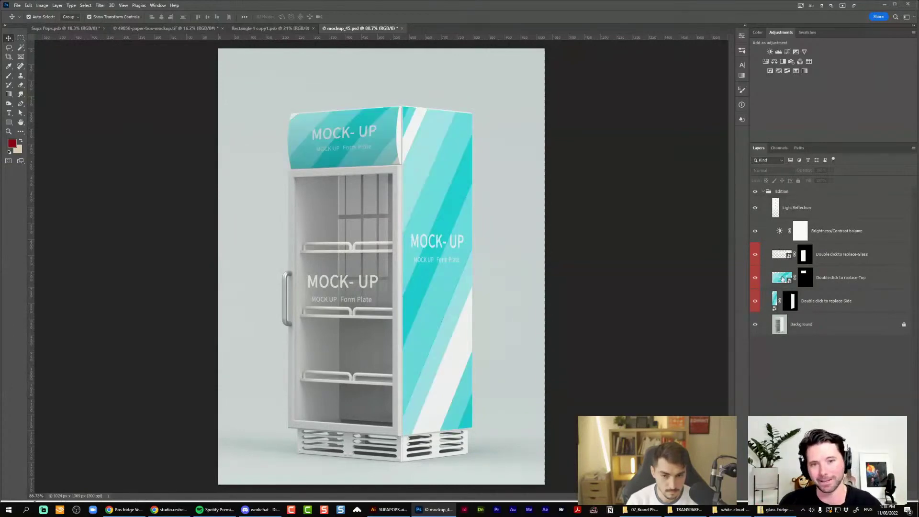
Open the smart object contents of the fridge's Top panel, and switch to the SUPAPOPS artwork in Illustrator
double_click(782, 278)
left_click(539, 106)
key("ctrl+minus")
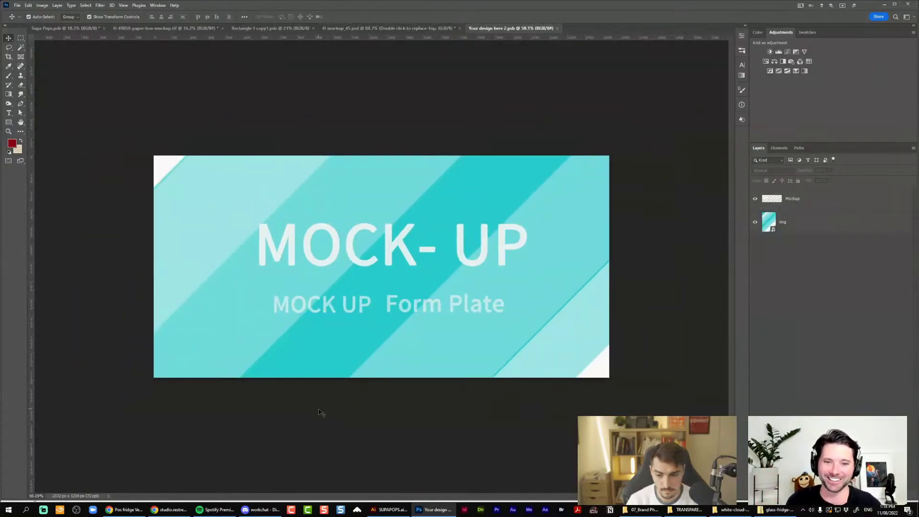
left_click(388, 511)
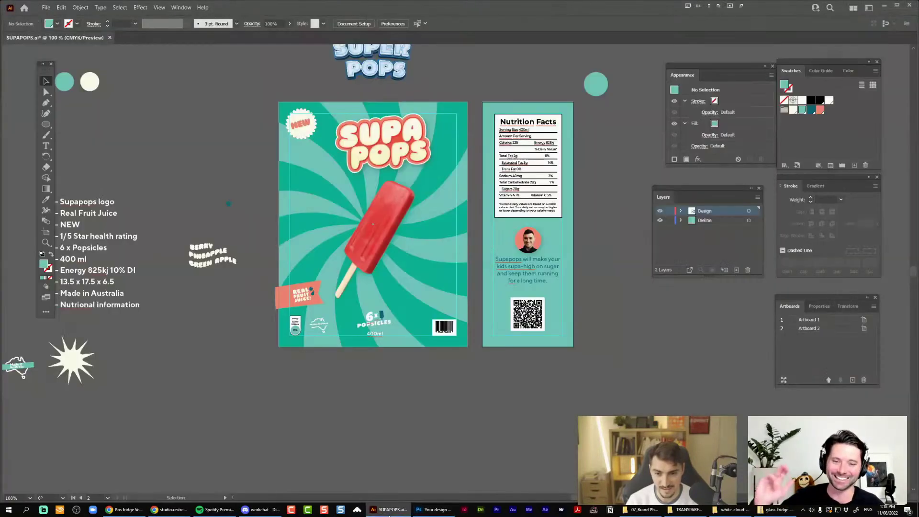
Check the pixel width and height of the Your design here 2 smart object's canvas in Photoshop
key("alt+Tab")
left_click(88, 29)
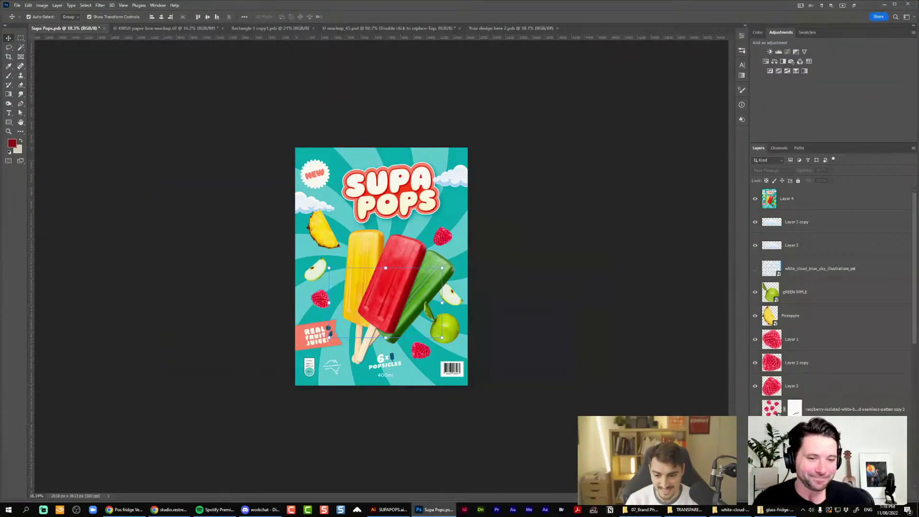
left_click(388, 510)
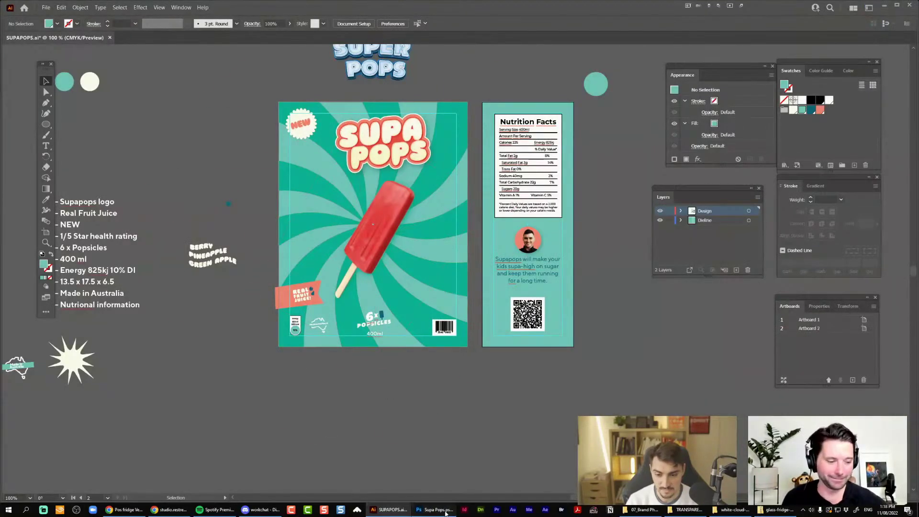
key("alt+Tab")
left_click(395, 30)
left_click(503, 29)
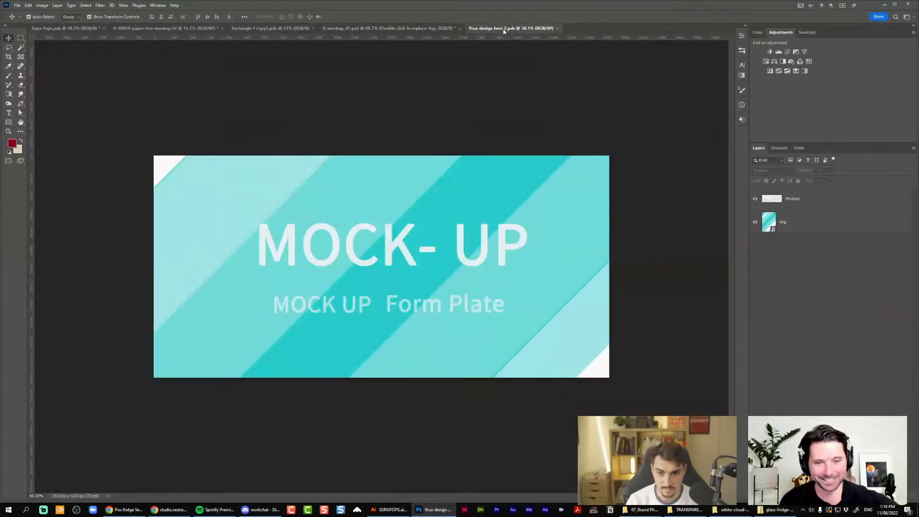
key("ctrl+alt+c")
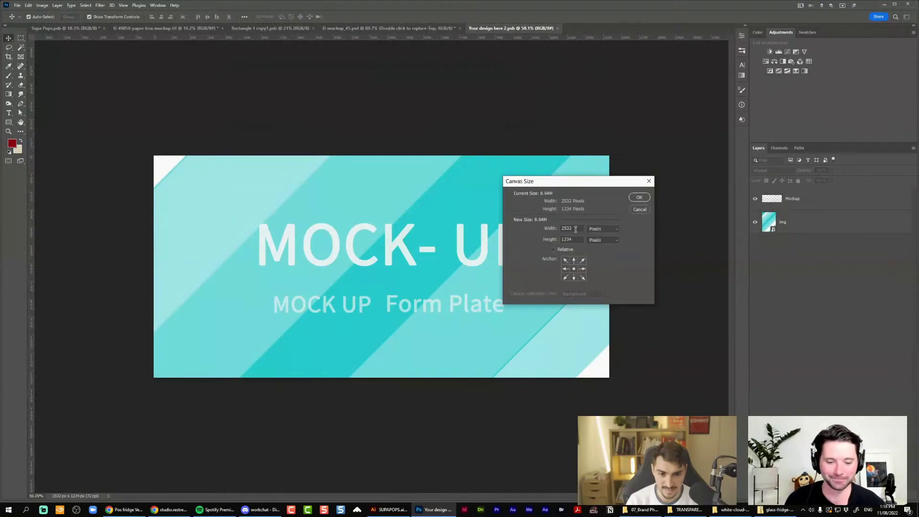
double_click(575, 229)
In Illustrator, draw a new artboard about 27 by 17 cm below the packaging artboards
left_click(389, 509)
scroll(468, 404, "down", 1)
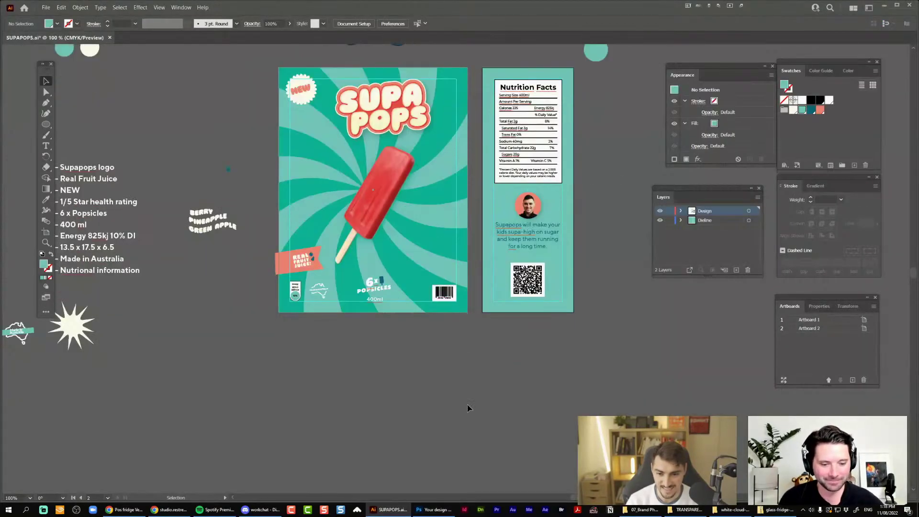
scroll(467, 404, "down", 4)
key("shift+o")
left_click_drag(370, 334, 466, 394)
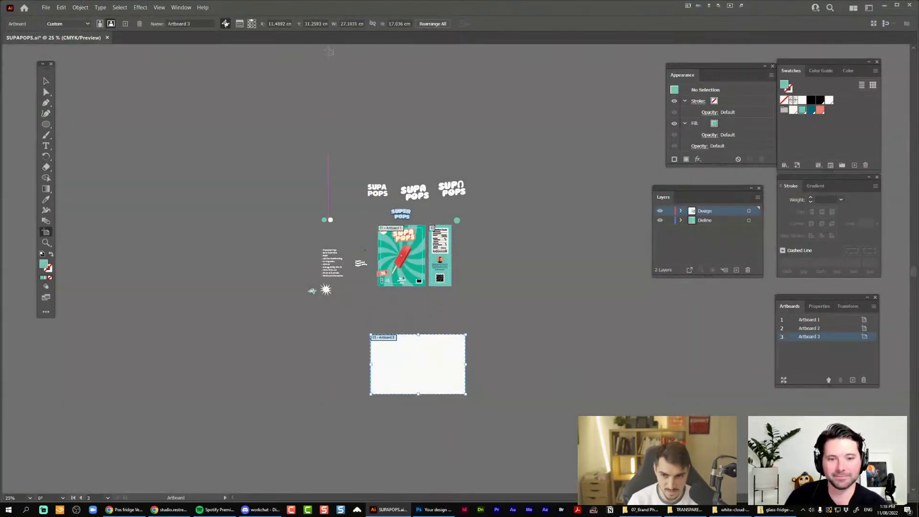
Change the Illustrator document's units to pixels in the document setup
left_click(45, 7)
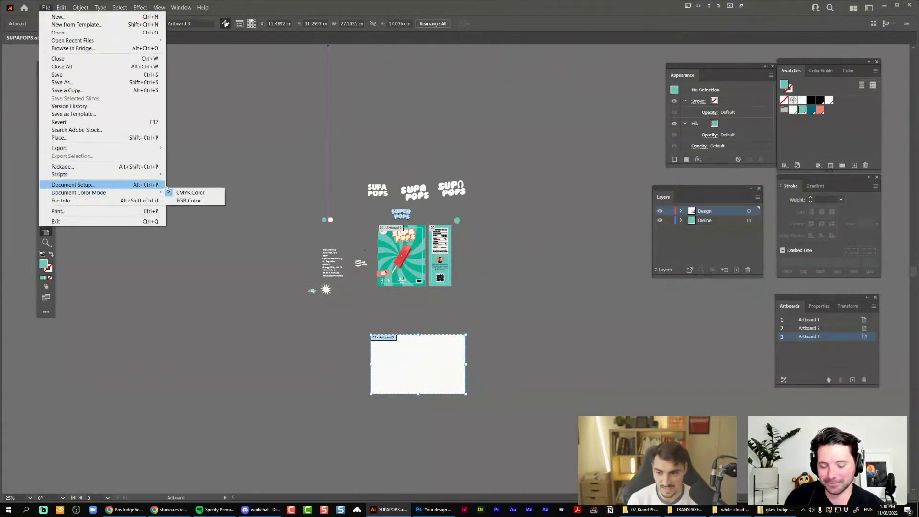
left_click(137, 185)
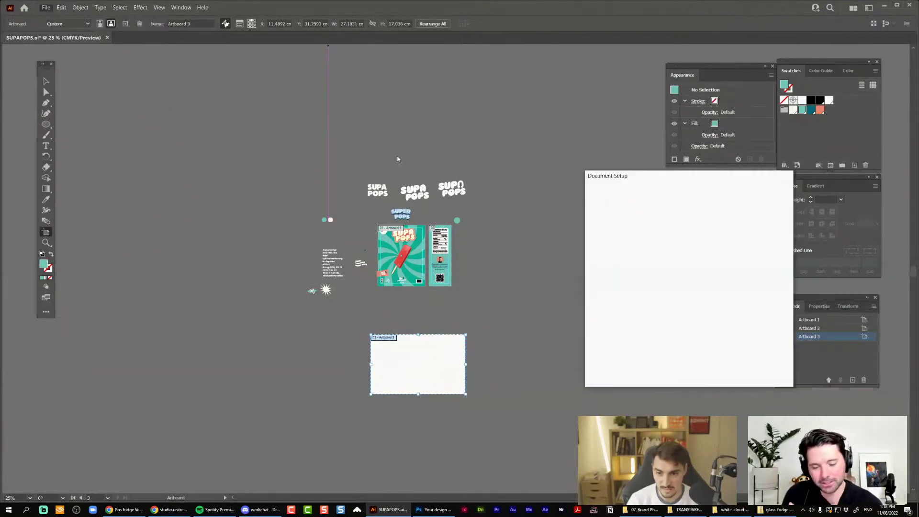
left_click(644, 210)
left_click(633, 220)
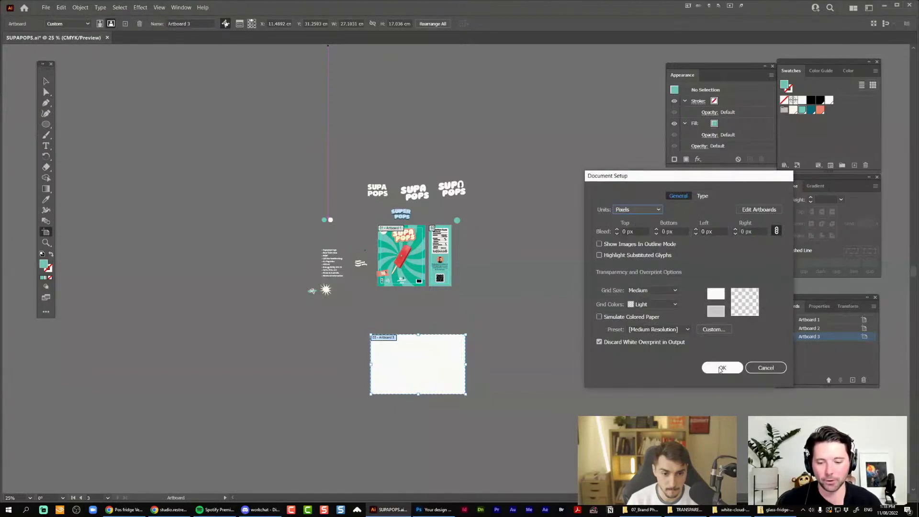
left_click(722, 368)
Set the new artboard to 2532 px wide and 1234 px high, checking the height against the Photoshop smart object's canvas
left_click(348, 24)
type("2532")
key("Return")
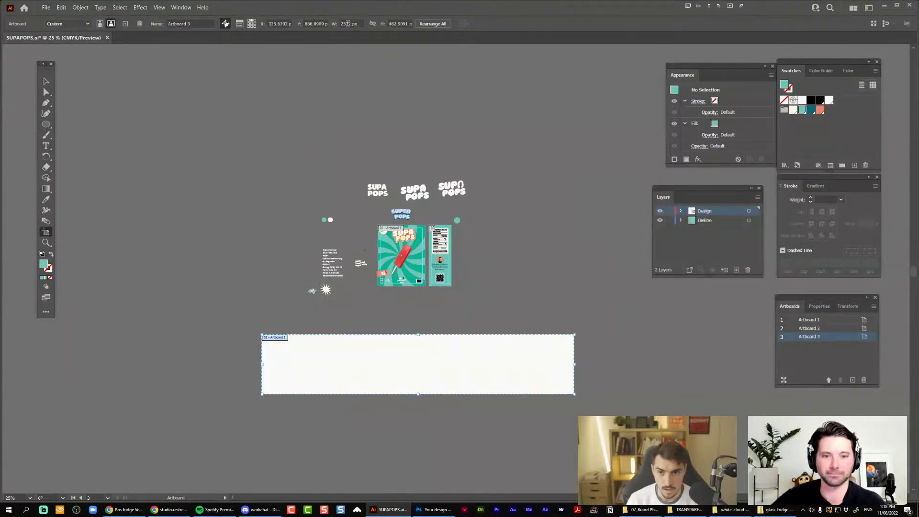
key("alt+Tab")
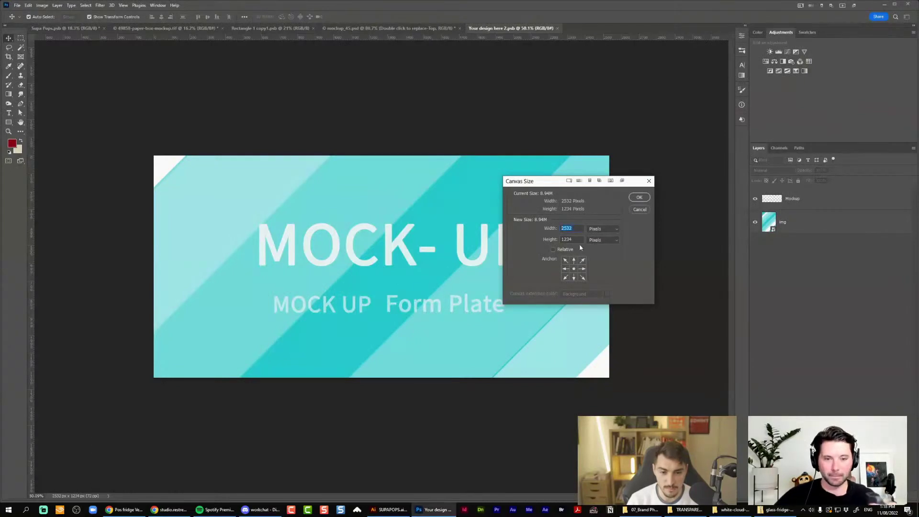
left_click(639, 209)
key("alt+Tab")
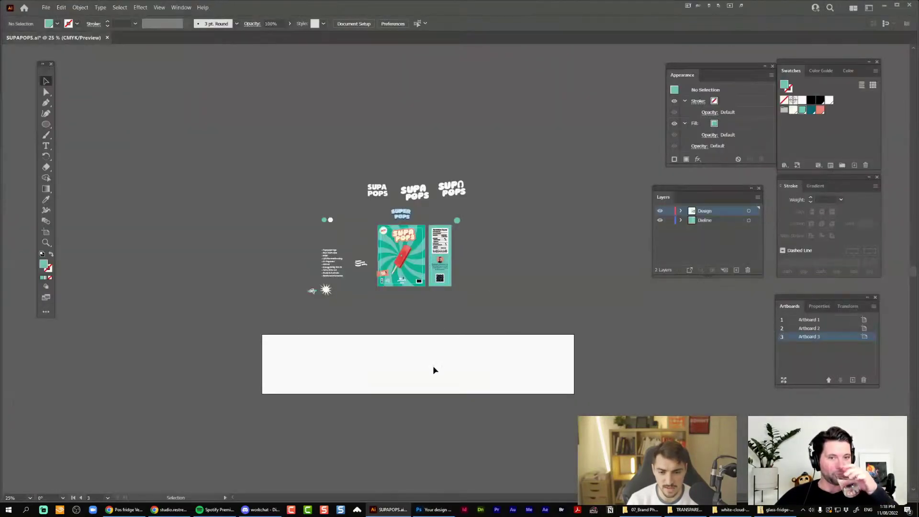
key("shift+o")
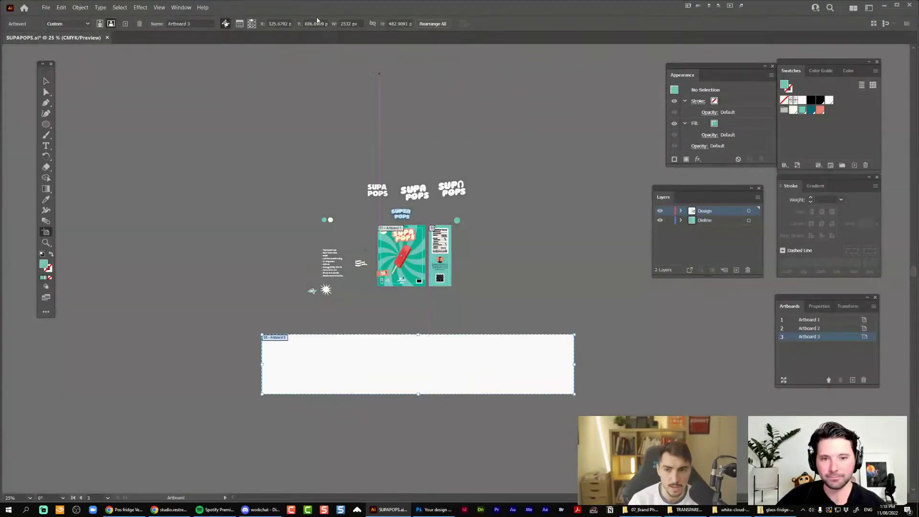
double_click(398, 23)
type("1234")
key("Return")
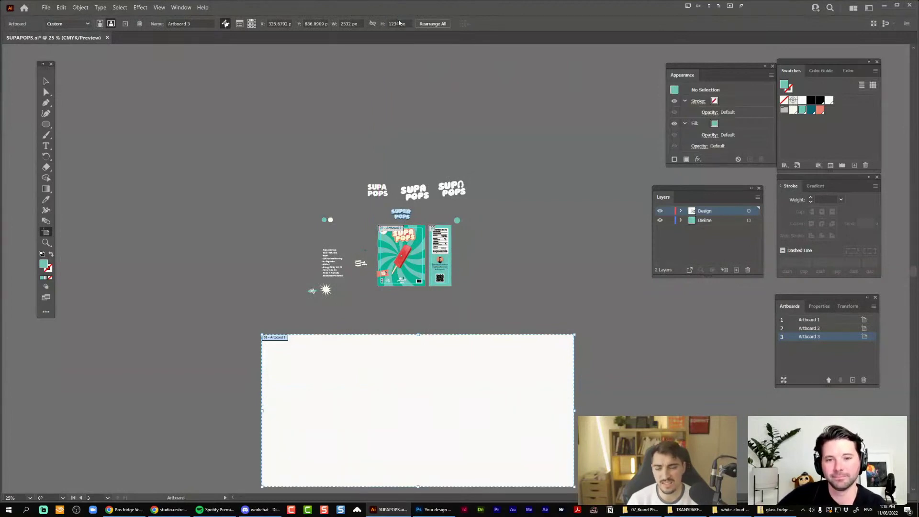
Move the new artboard directly under the packaging, aligned with its left edge, and clear the floating panels from the workspace
left_click_drag(476, 359, 510, 219)
key("v")
scroll(467, 172, "up", 1)
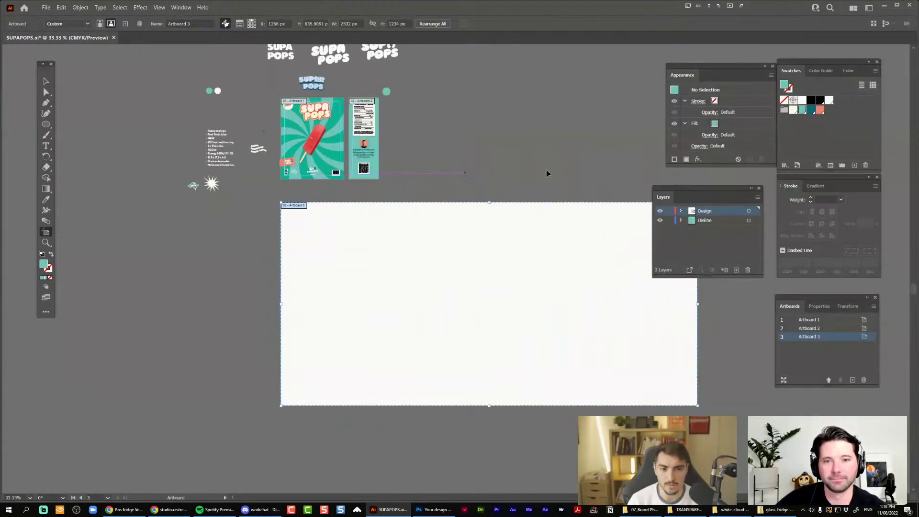
left_click_drag(701, 189, 712, 176)
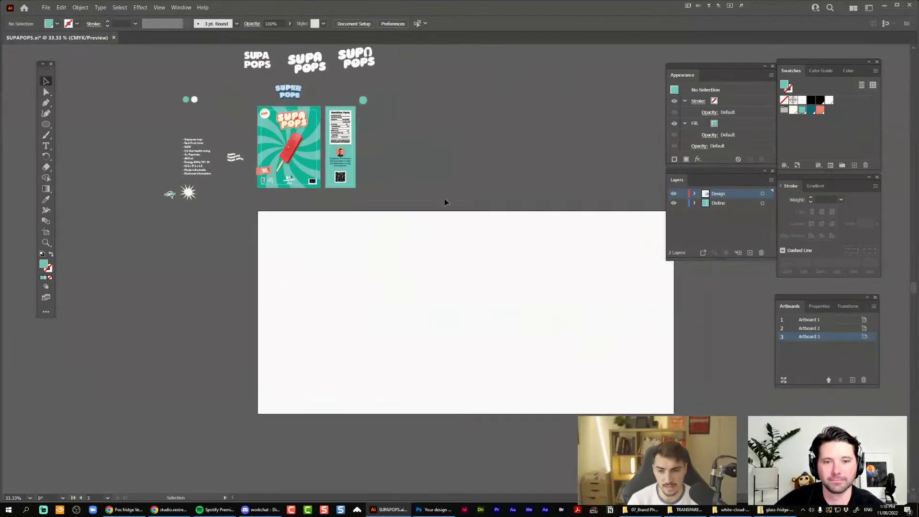
key("Tab")
key("super+Tab")
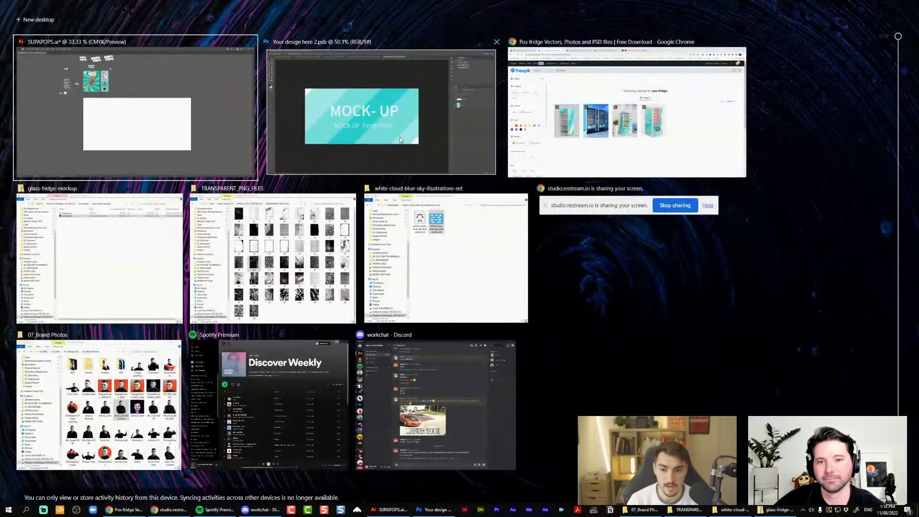
left_click(233, 138)
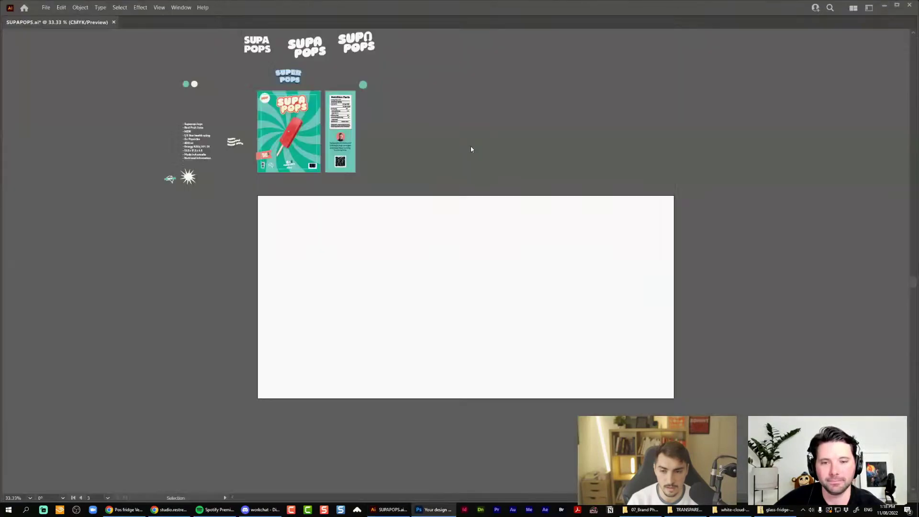
Place a copy of the complete SUPA POPS logo on the new artboard and enlarge it
left_click_drag(301, 111, 348, 218)
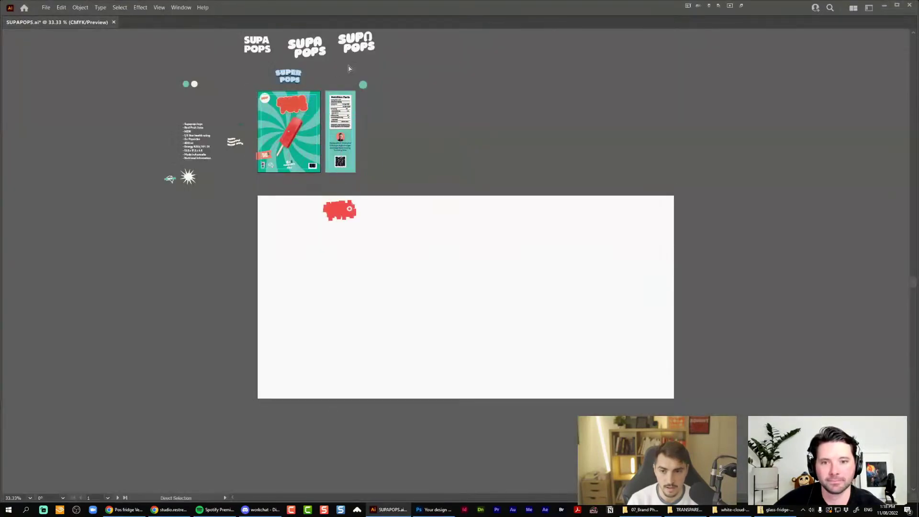
key("ctrl+z")
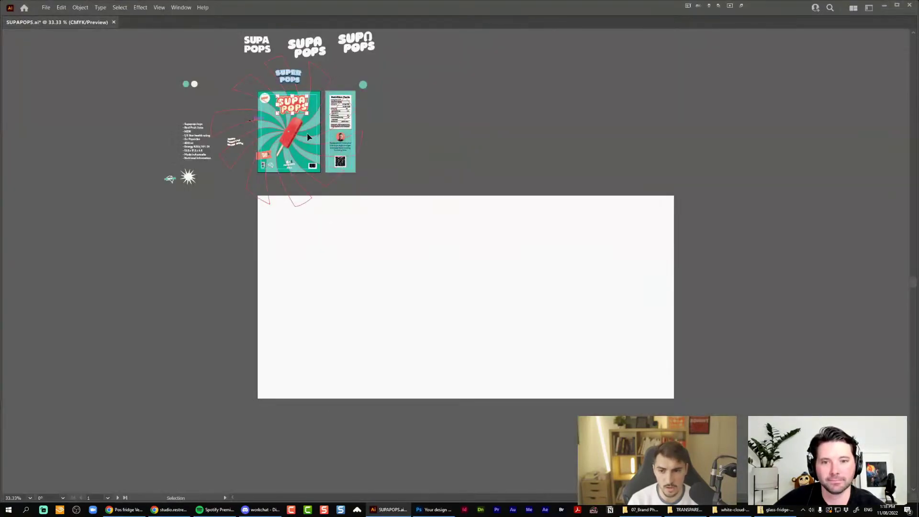
left_click_drag(293, 106, 400, 196)
left_click_drag(356, 245, 505, 298)
left_click_drag(521, 254, 563, 214)
left_click(506, 210)
Draw a rectangle covering the whole new artboard and fill it with the light teal sampled from the packaging side panel
left_click_drag(255, 197, 671, 399)
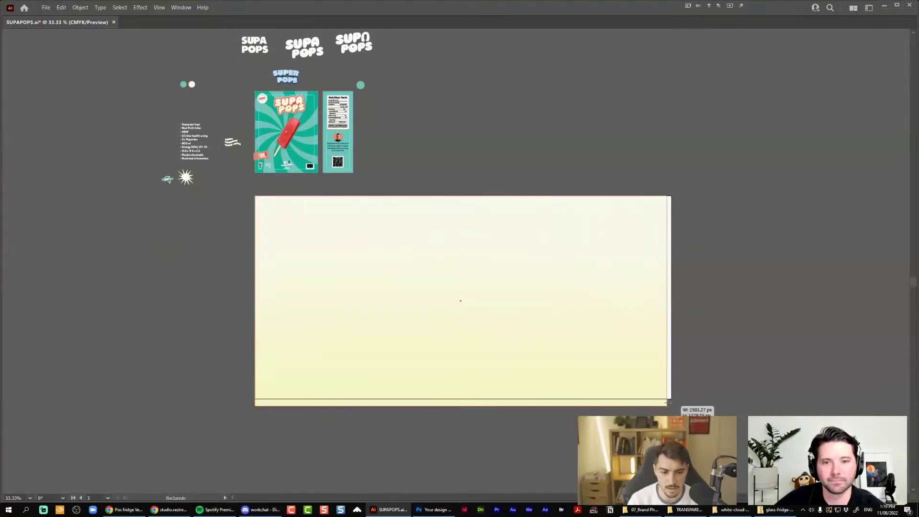
key("i")
left_click(324, 158)
key("v")
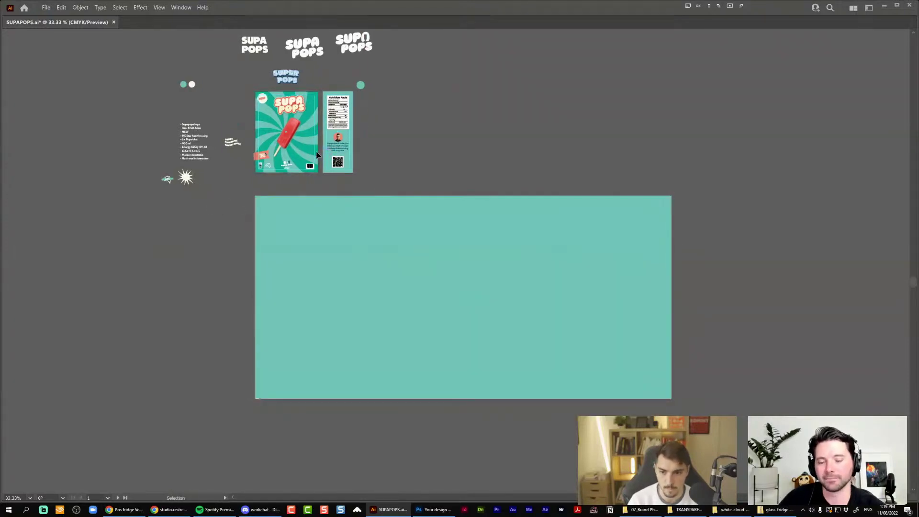
Copy the packaging's swirl background onto the new artboard, bring it to the front and rotate it 90 degrees
left_click_drag(320, 160, 451, 379)
key("ctrl+shift+bracketright")
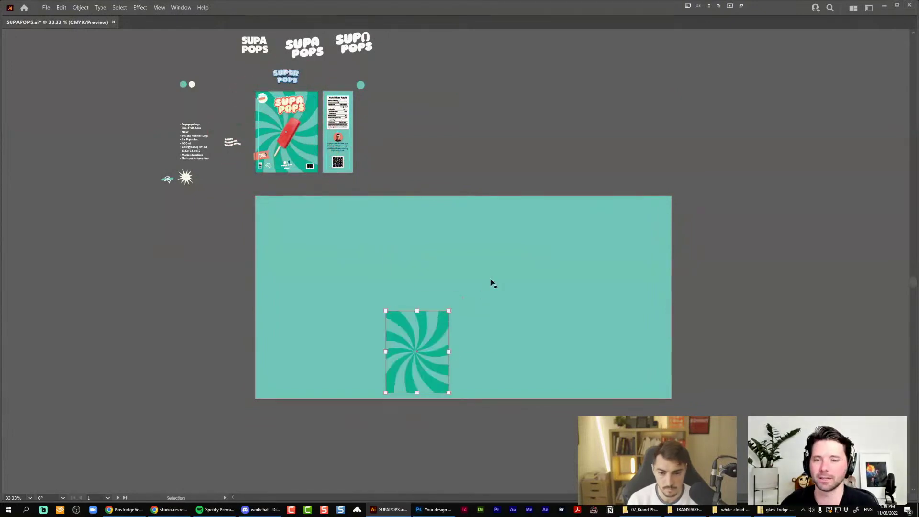
left_click_drag(455, 306, 490, 381)
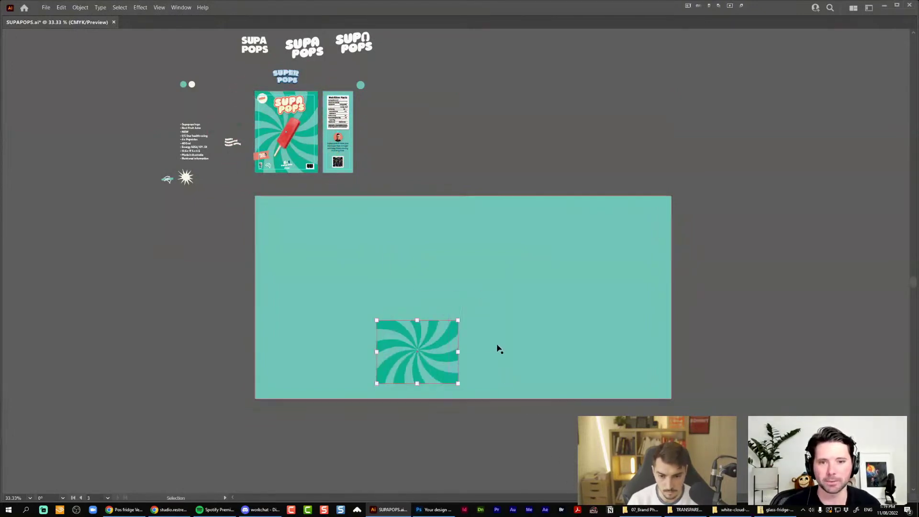
Scale the swirl proportionally to span the artboard's full width and nudge it upward so it covers the artboard
left_click_drag(452, 318, 788, 152)
left_click_drag(662, 171, 540, 213)
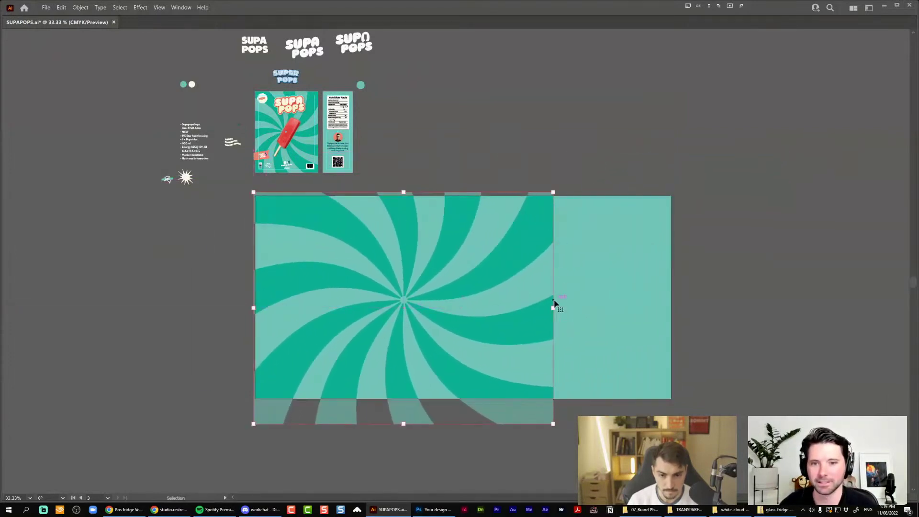
left_click_drag(553, 304, 748, 311)
key("ctrl+z")
left_click_drag(555, 425, 657, 493)
left_click_drag(638, 350, 605, 319)
left_click_drag(624, 150, 638, 133)
key("Up")
key("Up")
key("Up")
key("Up")
key("Up")
key("Up")
key("Up")
key("Up")
key("Up")
key("Up")
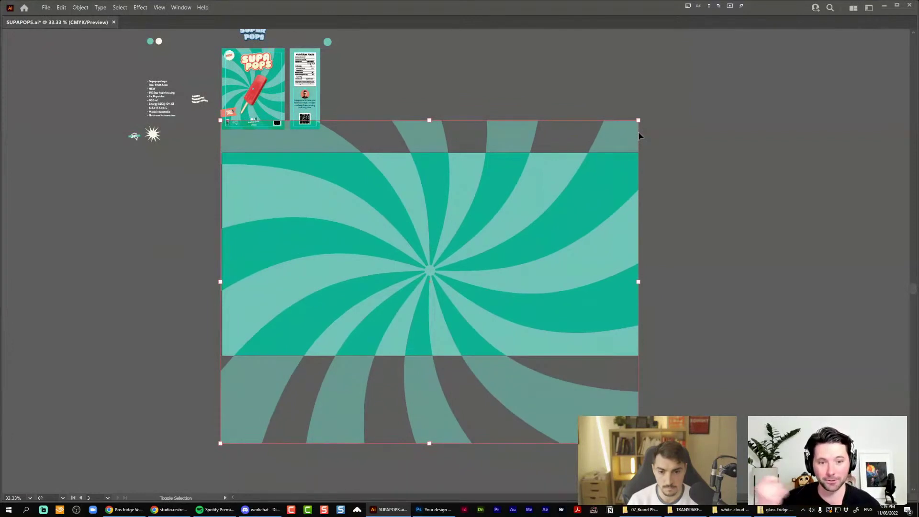
Draw an artboard-sized rectangle over the swirl and use it as a clipping mask to crop the pattern
key("m")
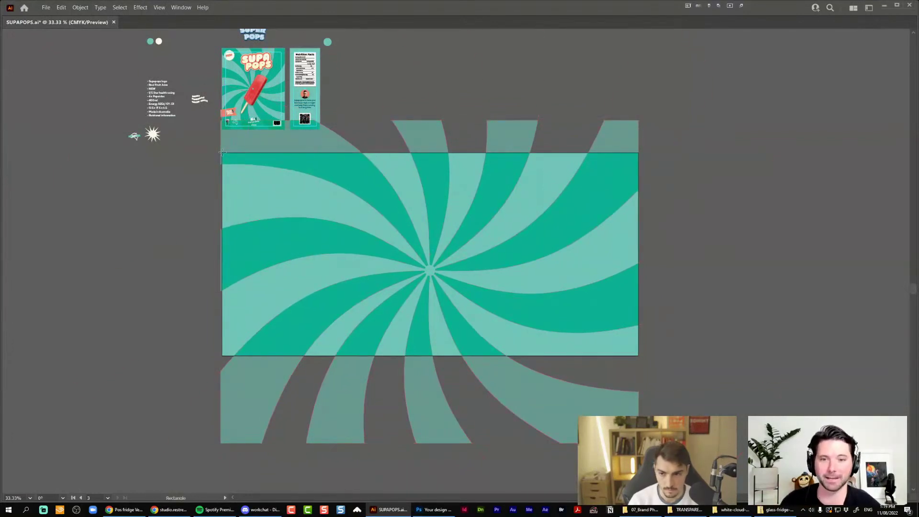
mouse_move(222, 152)
left_mouse_down()
mouse_move(595, 322)
mouse_move(638, 356)
left_mouse_up()
key("v")
left_click(568, 385, "shift")
key("ctrl+7")
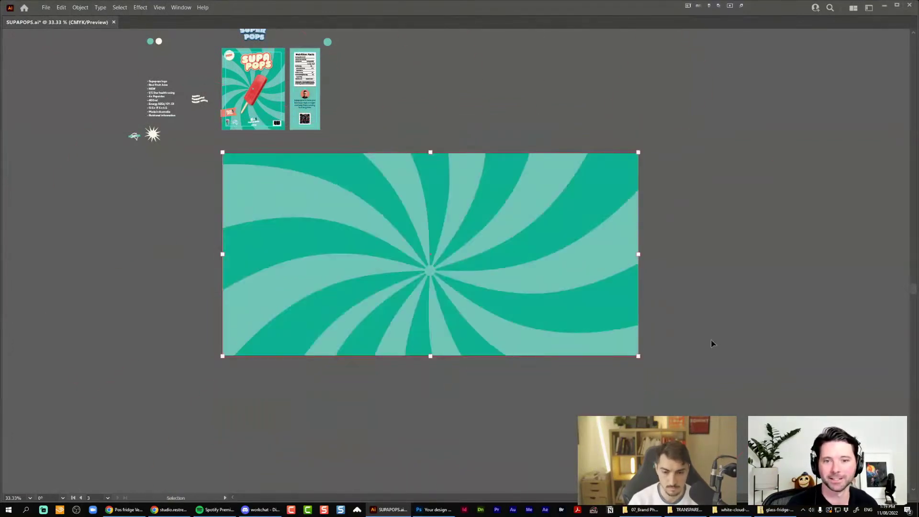
Copy the SUPA POPS logo from the small package front and paste it onto the middle of the large swirl banner
left_click(416, 133)
left_click_drag(416, 134, 437, 161)
left_click(282, 91)
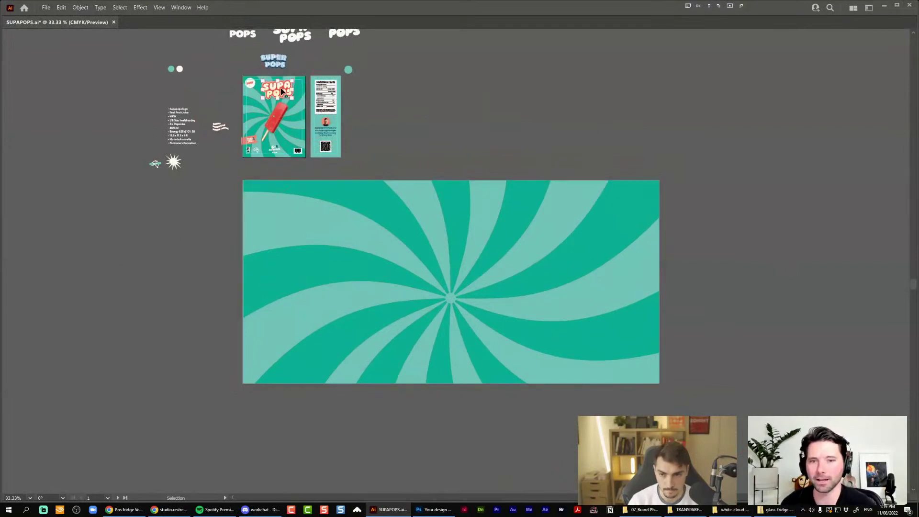
left_click(632, 231)
key("ctrl+v")
key("ctrl+shift+a")
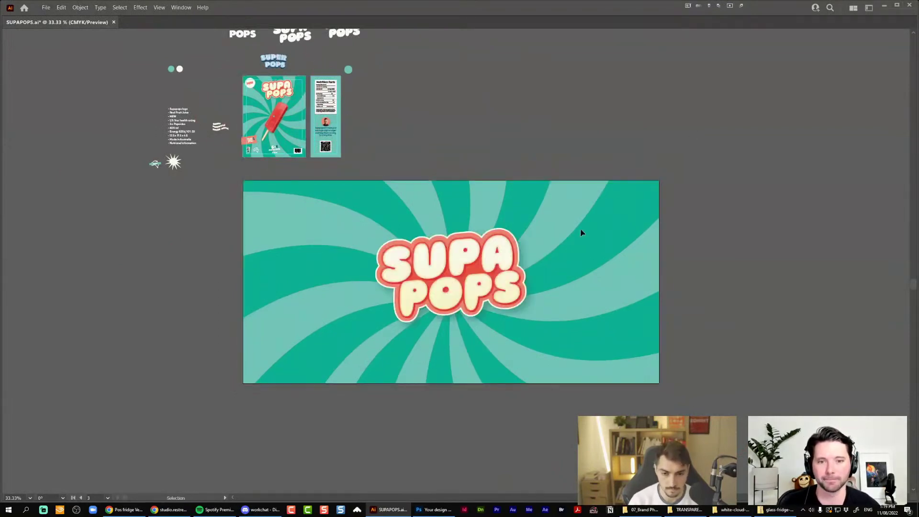
Enlarge the pasted SUPA POPS logo slightly and nudge it a little left and down on the banner
left_click(493, 257)
left_click_drag(527, 229, 537, 223)
key("ctrl+shift+a")
left_click(511, 258)
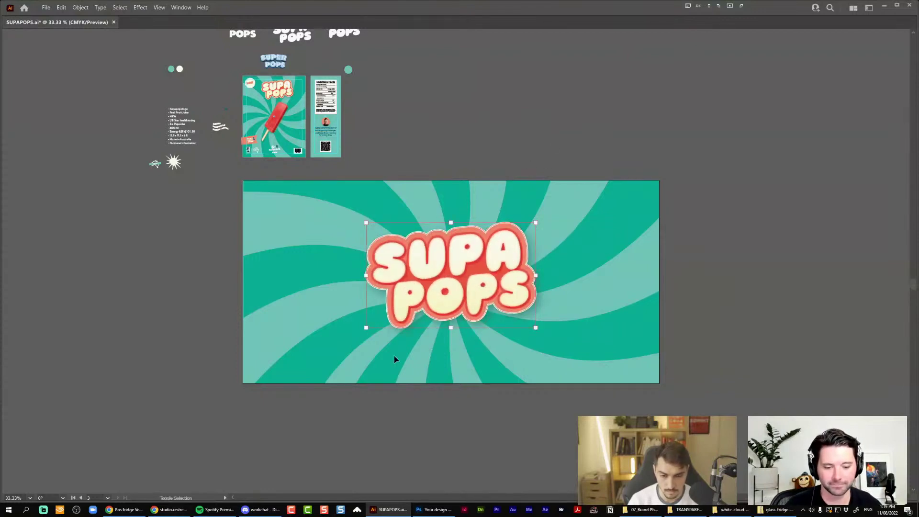
key("shift+Left")
key("shift+Left")
key("shift+Left")
key("shift+Down")
key("ctrl+shift+a")
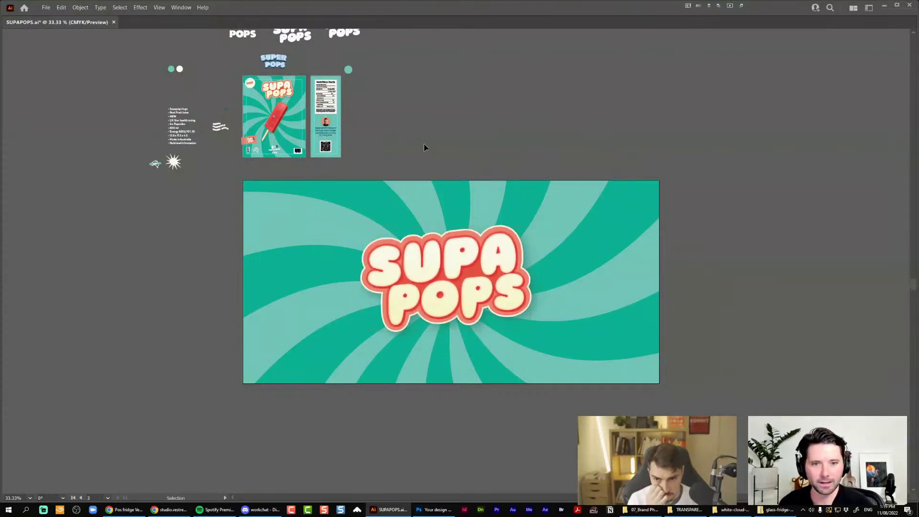
scroll(430, 156, "up", 1)
scroll(444, 153, "down", 1)
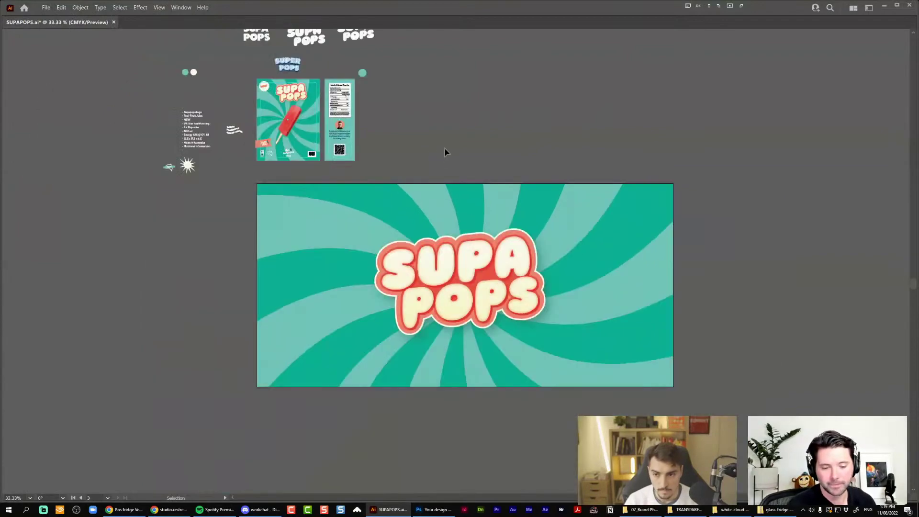
scroll(395, 111, "up", 1)
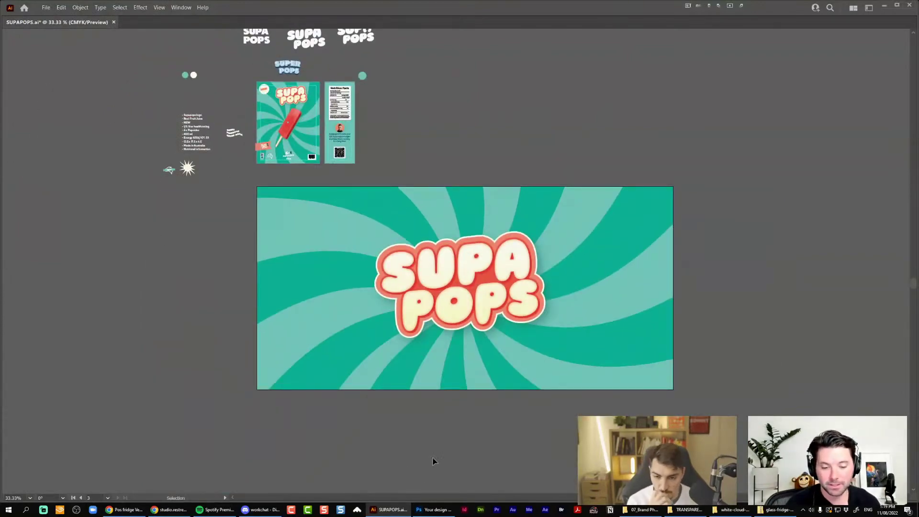
scroll(727, 231, "up", 1)
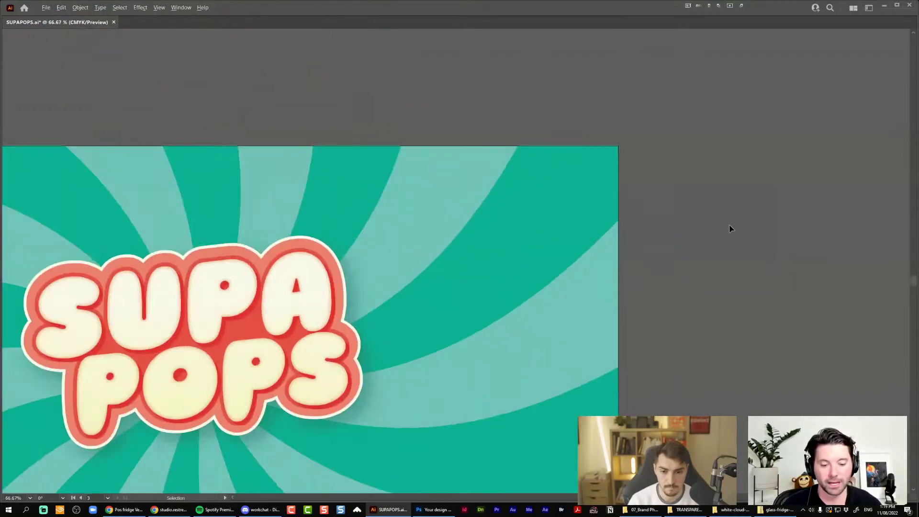
scroll(728, 228, "down", 1)
left_click_drag(717, 218, 716, 221)
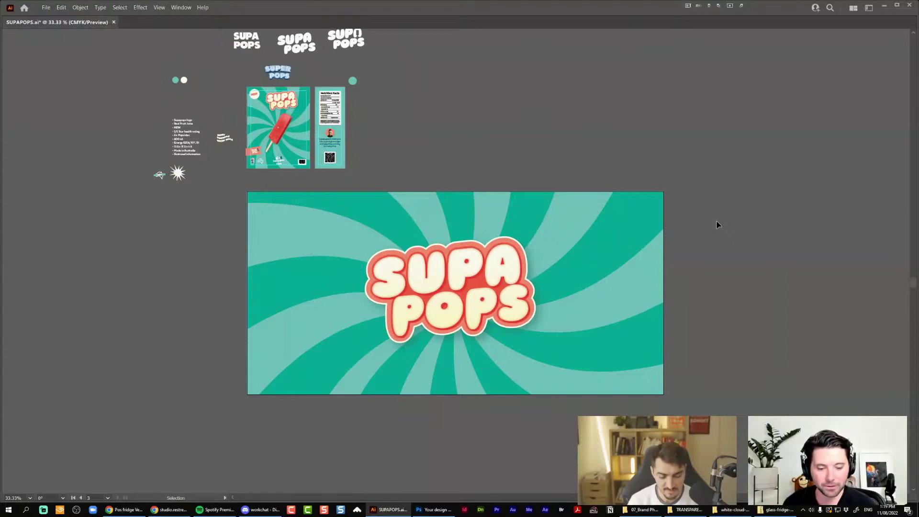
scroll(712, 141, "up", 1)
left_click_drag(617, 184, 679, 163)
scroll(688, 145, "down", 1)
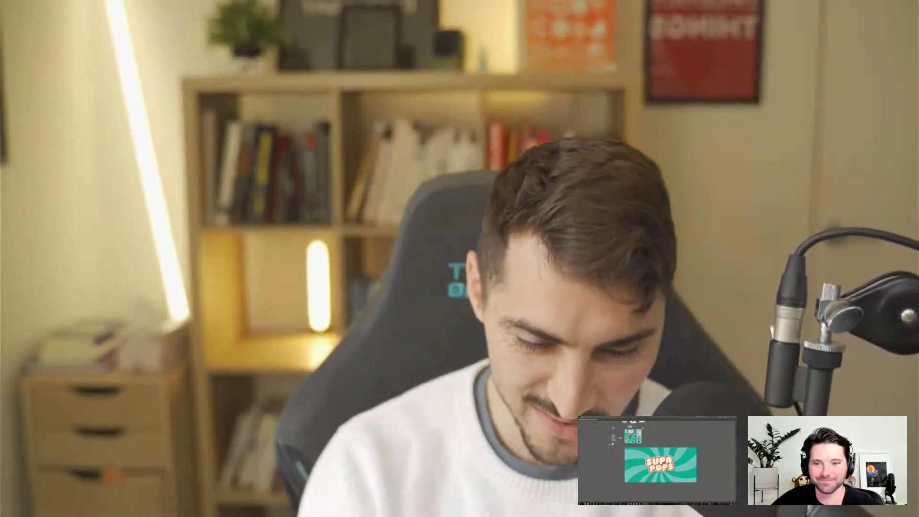
scroll(682, 458, "up", 1)
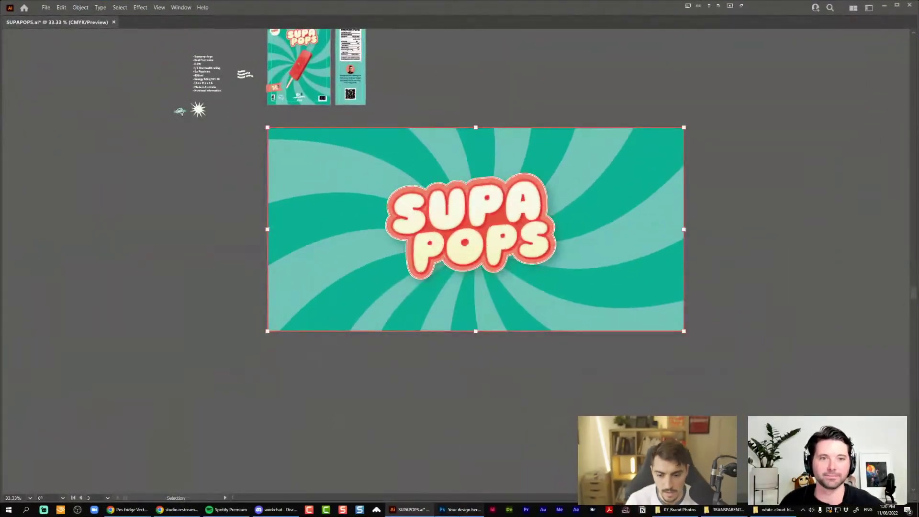
Switch to Photoshop, paste the banner artwork as a smart object into Your design here 2.psb and scale and move it to fill the canvas
key("alt+Tab")
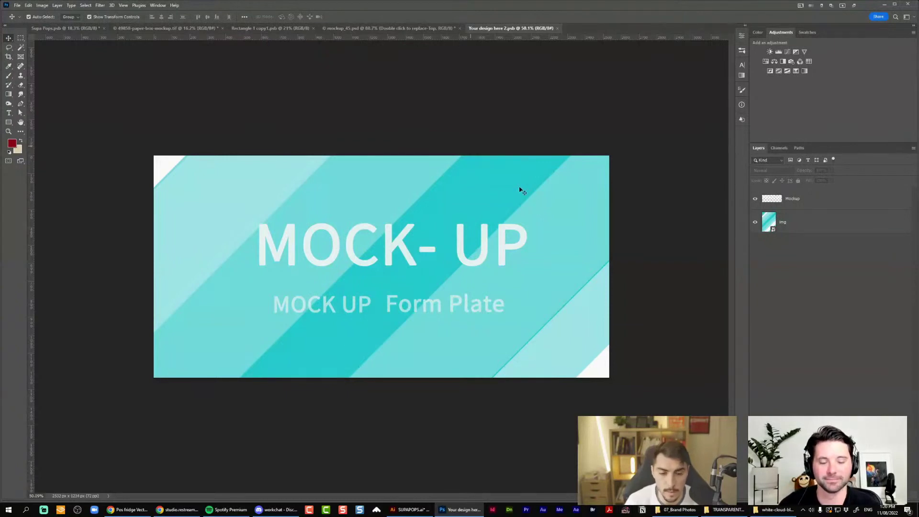
key("ctrl+v")
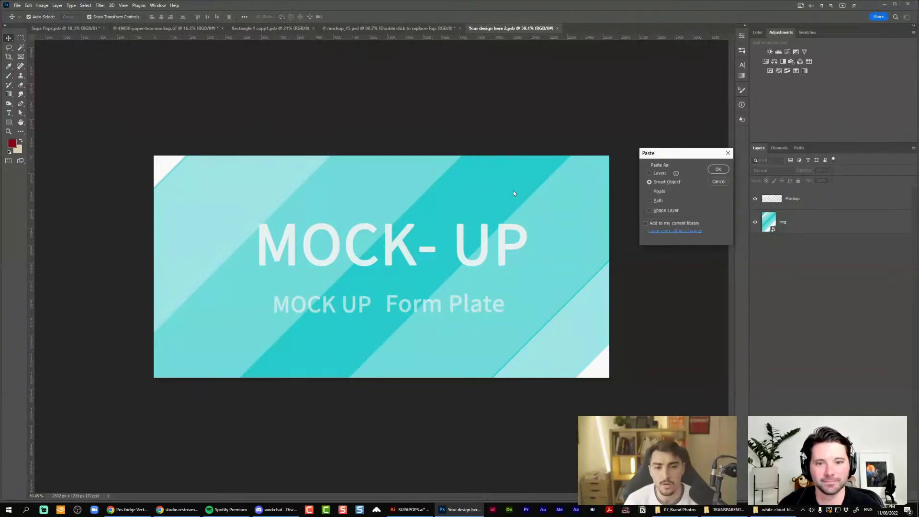
left_click(718, 169)
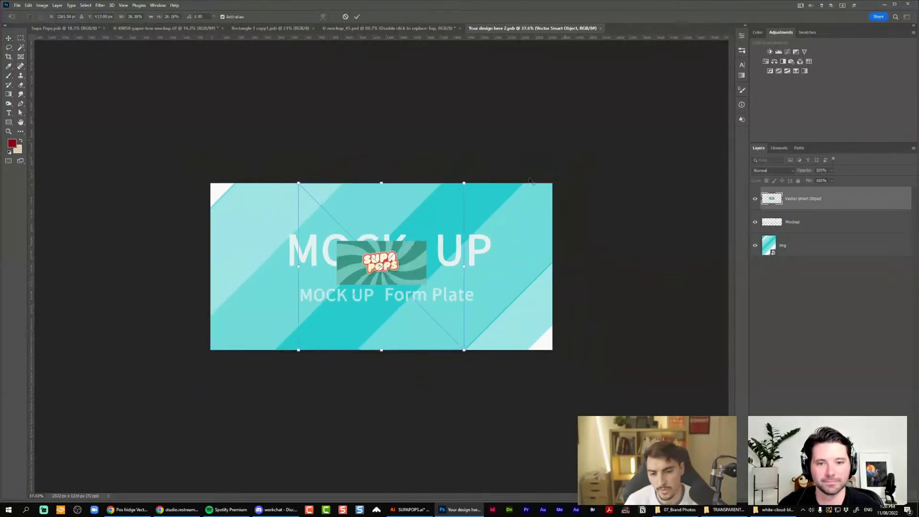
scroll(431, 231, "down", 1)
left_click_drag(443, 205, 686, 70)
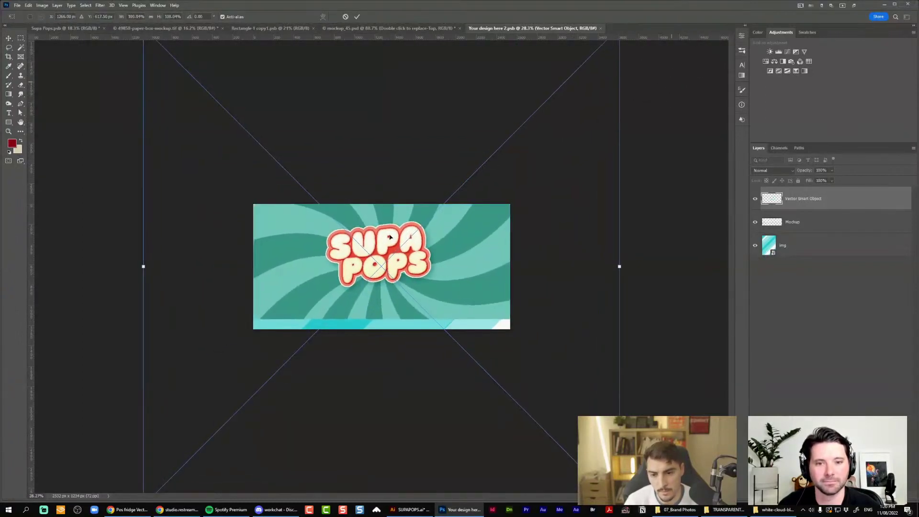
left_click_drag(388, 238, 388, 253)
key("Return")
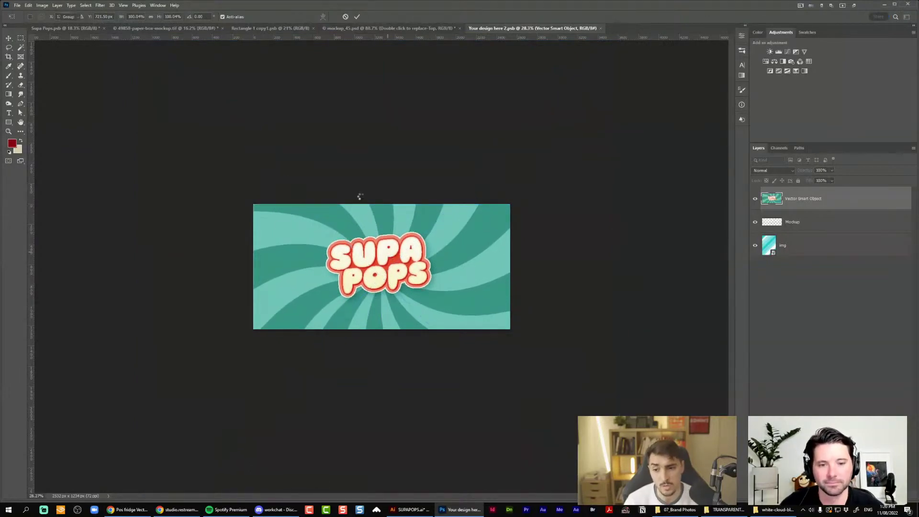
Fine-tune the smart object's size so the swirl banner covers the canvas edges completely, and save the document
scroll(218, 252, "up", 4)
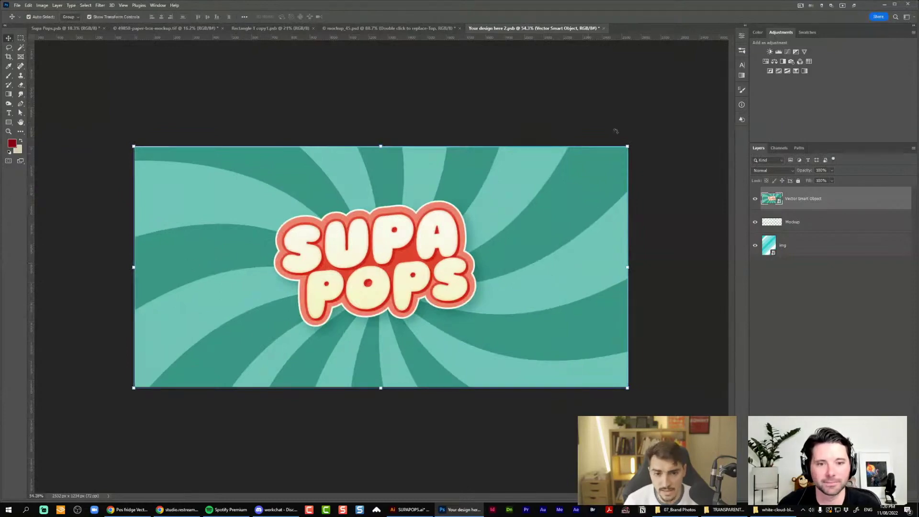
left_click_drag(628, 145, 626, 149)
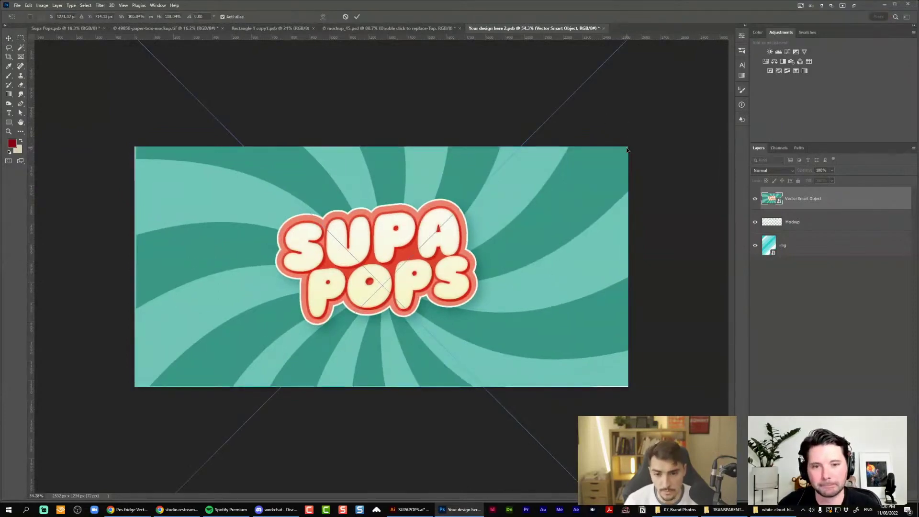
scroll(622, 152, "down", 3)
scroll(428, 247, "down", 2)
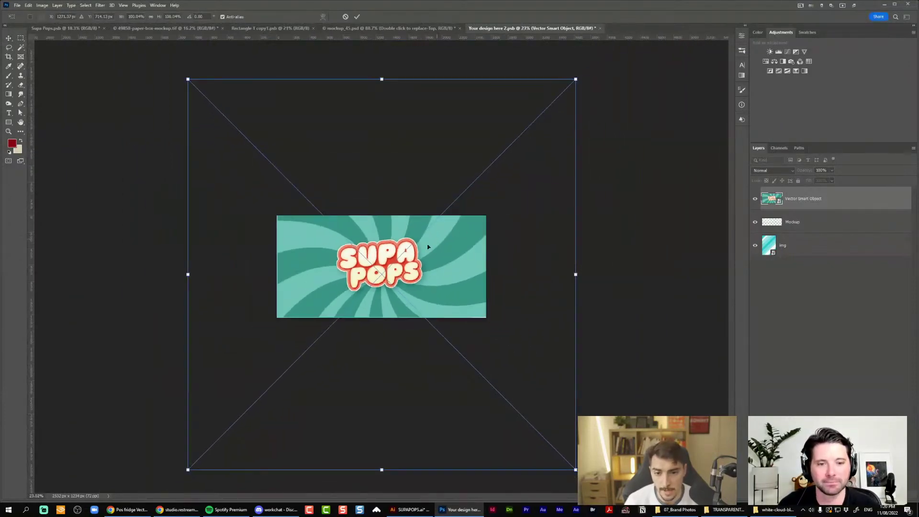
left_click_drag(187, 470, 185, 472)
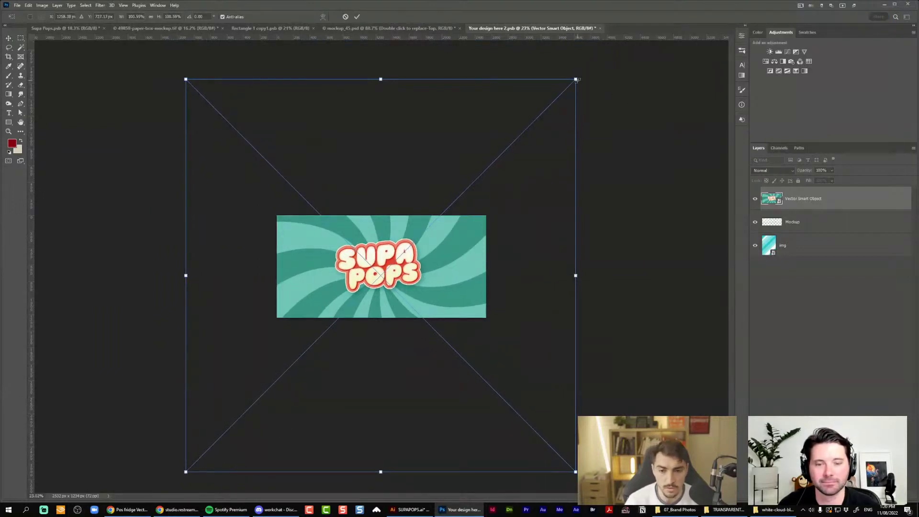
key("Return")
key("ctrl+s")
Review the top panel in the mockup_45.psd fridge mockup, open the side panel's replaceable artwork and check its canvas size
left_click(390, 28)
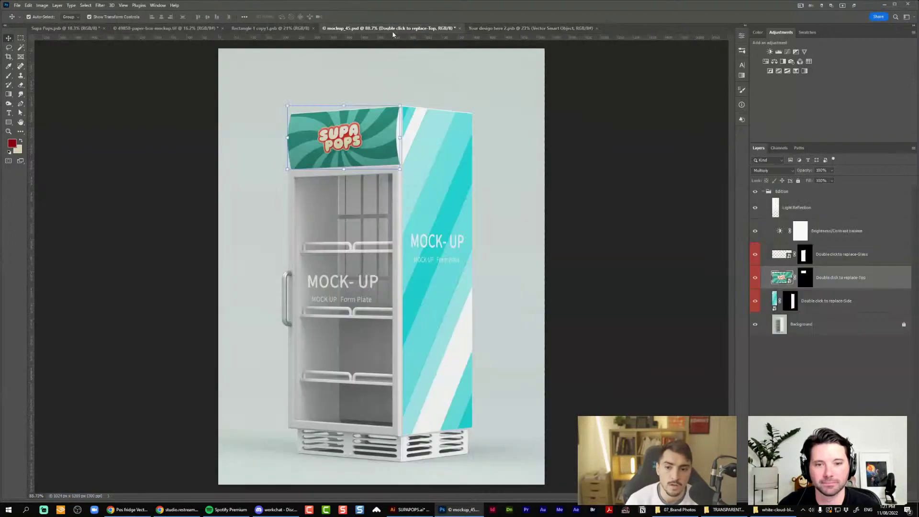
scroll(428, 107, "down", 2)
scroll(429, 107, "up", 1)
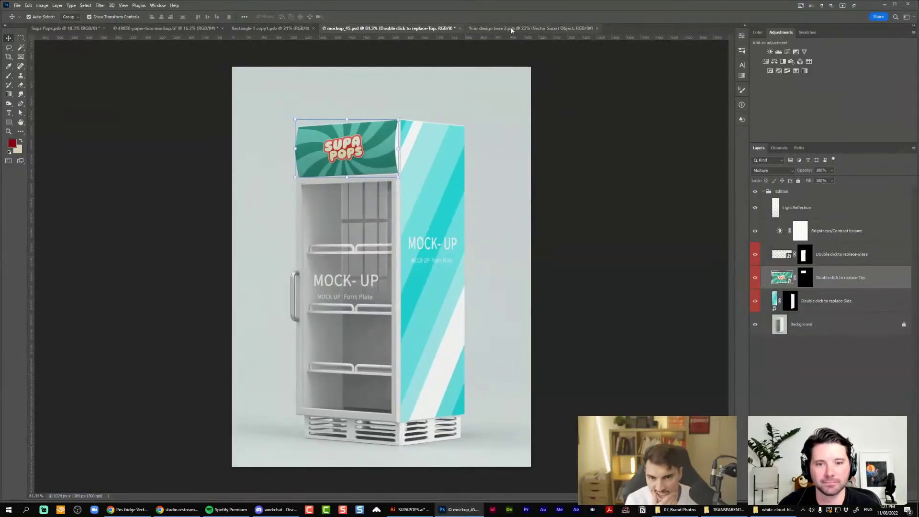
left_click(511, 28)
left_click(409, 29)
double_click(774, 299)
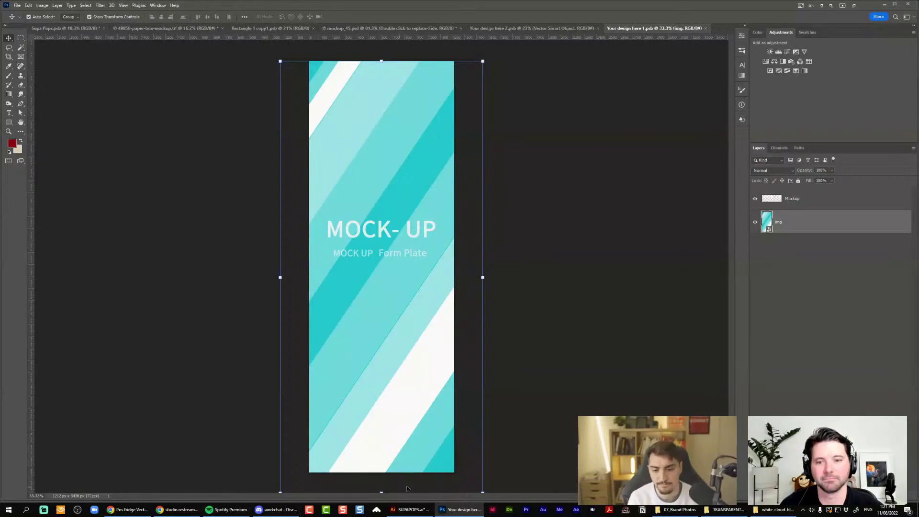
left_click(424, 508)
left_click(459, 509)
key("ctrl+alt+c")
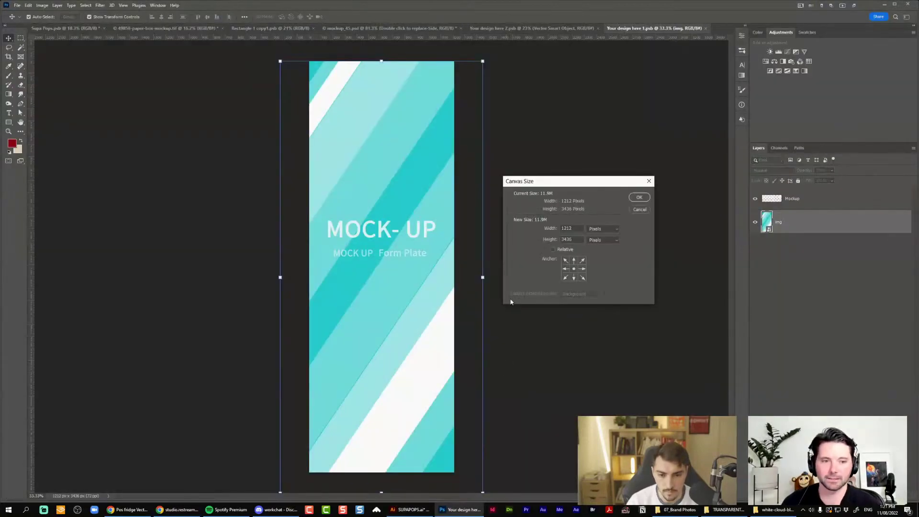
left_click(639, 212)
Switch to Illustrator, draw a new portrait artboard beside the banner and set its width to 1212 px
key("alt+Tab")
scroll(584, 248, "down", 2)
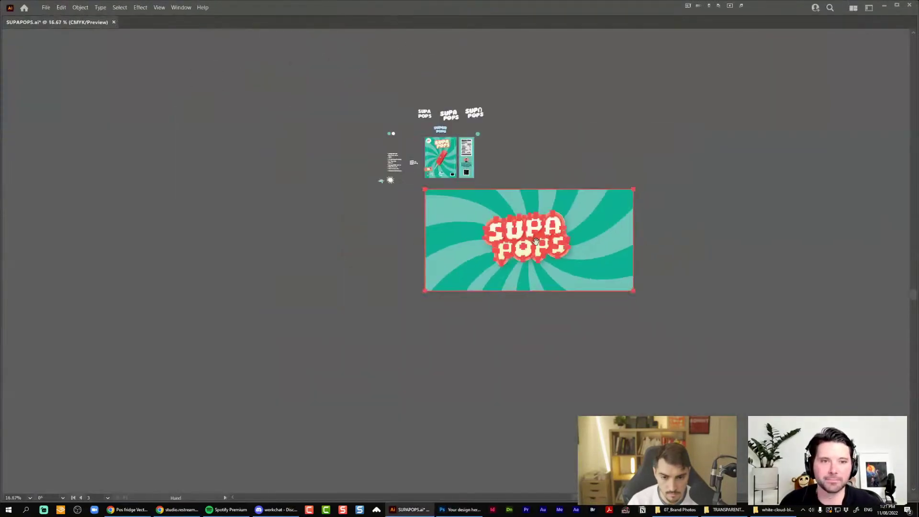
left_click_drag(767, 233, 447, 236)
key("shift+o")
left_click_drag(352, 105, 520, 370)
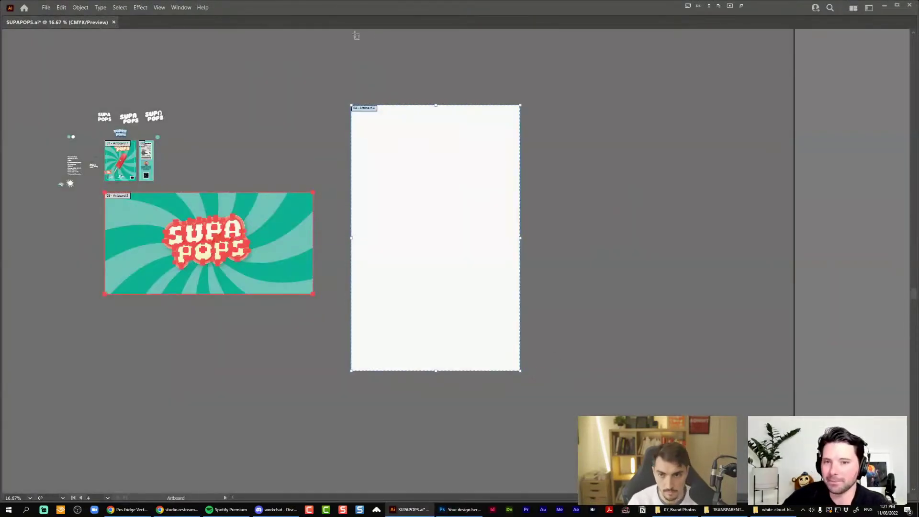
key("Tab")
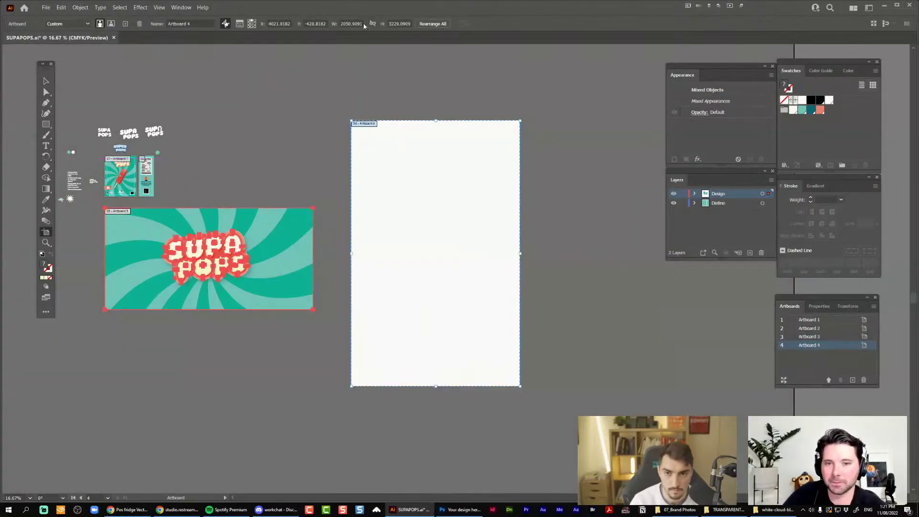
double_click(358, 24)
type("1212")
key("Tab")
Recheck the side panel's canvas size in Photoshop and set the new Illustrator artboard's height to 3436 px
key("alt+Tab")
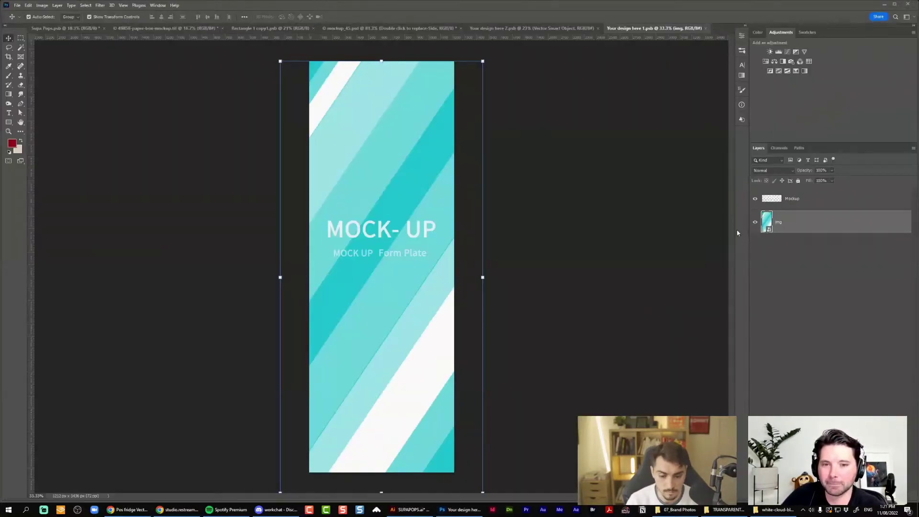
key("ctrl+alt+c")
left_click(640, 209)
key("alt+Tab")
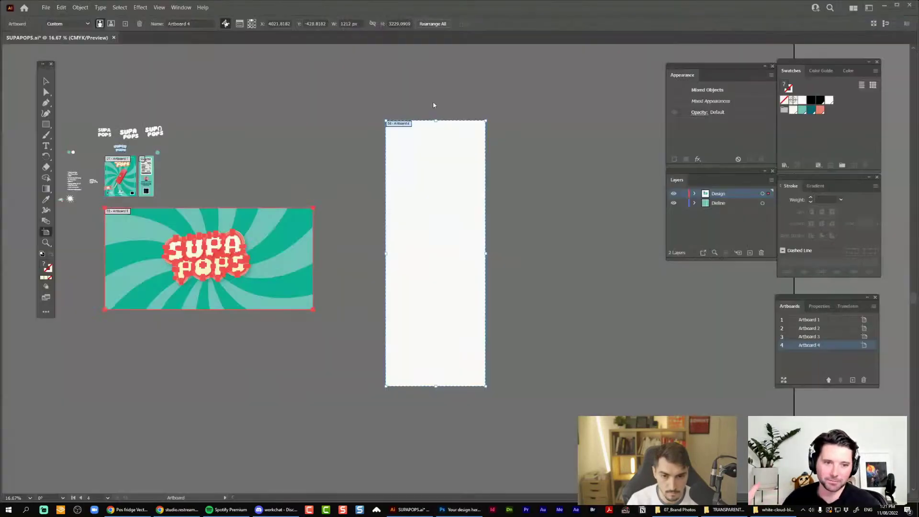
double_click(397, 24)
type("3436")
key("Return")
key("v")
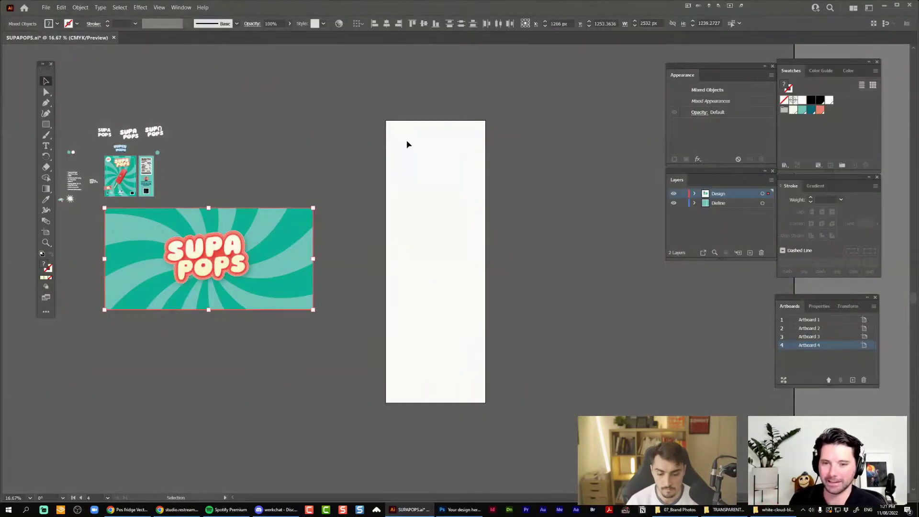
Copy the banner's swirl background upright onto the tall artboard and extend its light teal rectangle down to the artboard's lower edge
left_click_drag(309, 218, 540, 402)
left_click_drag(411, 303, 445, 261)
left_click(516, 250)
left_click(454, 228)
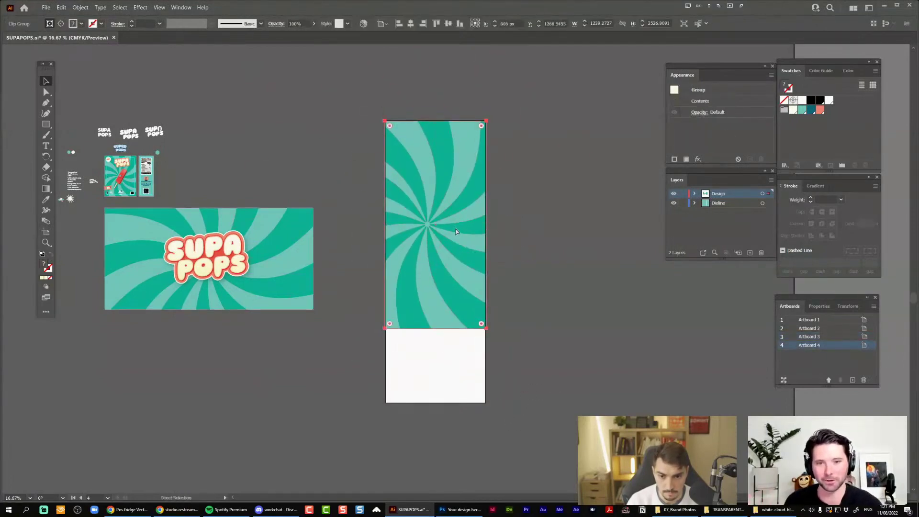
left_click_drag(435, 328, 436, 403)
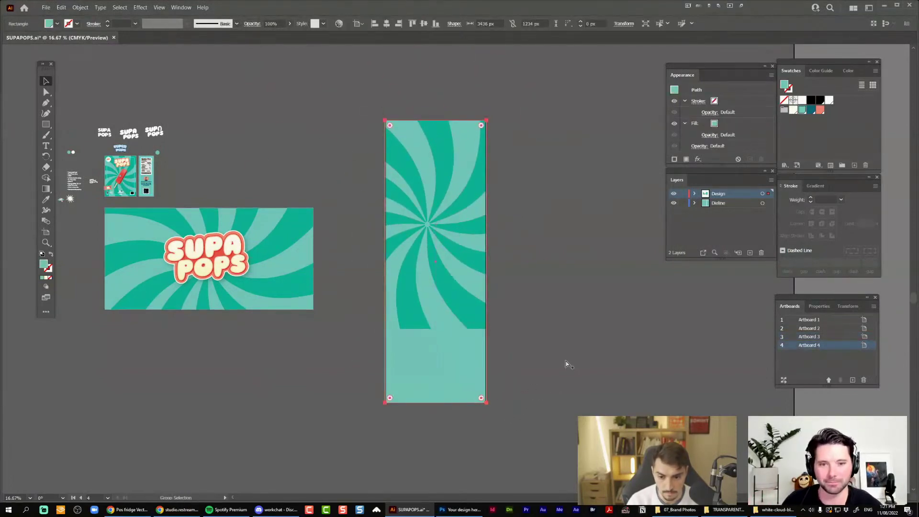
left_click(566, 365)
left_click(474, 318)
left_click_drag(435, 328, 436, 402)
key("ctrl+z")
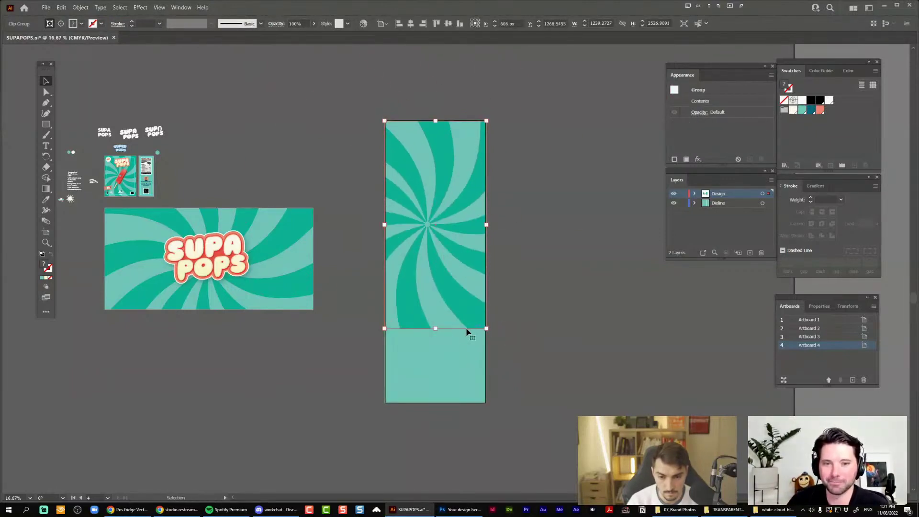
Extend the clipping path of the swirl on the tall artboard down to the artboard's lower edge
double_click(455, 321)
left_click_drag(435, 329, 436, 402)
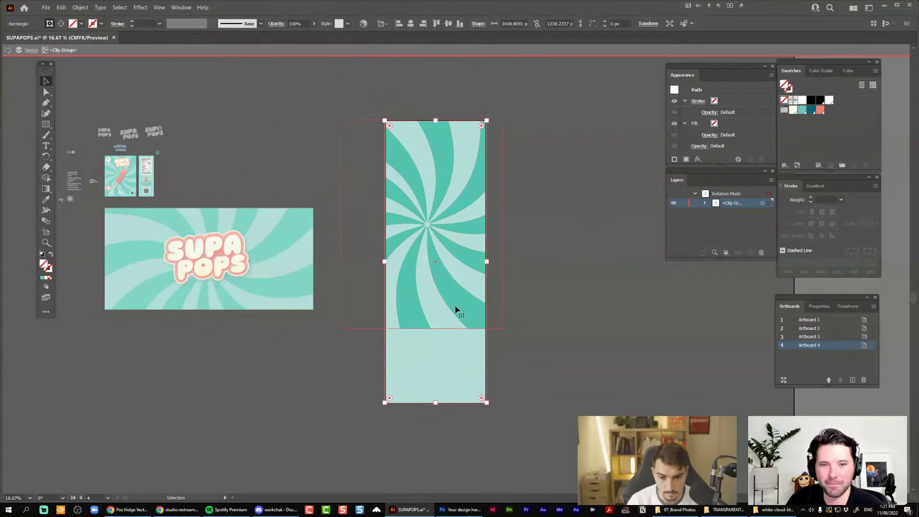
left_click(457, 306)
double_click(443, 271)
left_click(503, 344)
double_click(622, 355)
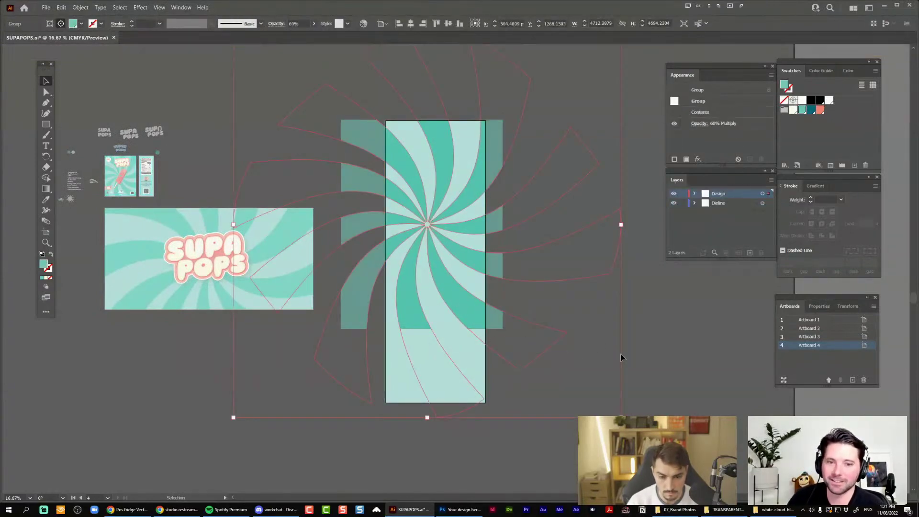
left_click(468, 313)
double_click(459, 323)
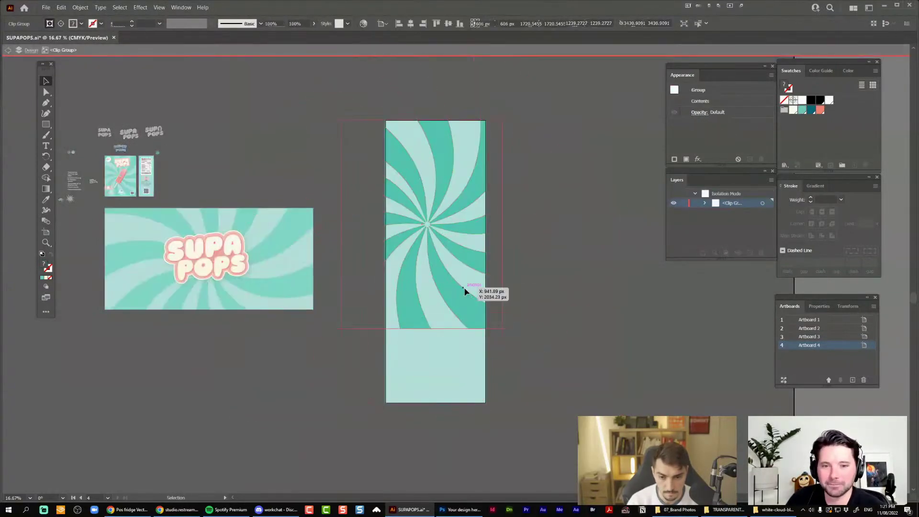
Enlarge the clipped swirl to cover the full tall artboard and shift it left to place its burst near the artboard's centre
left_click_drag(501, 328, 560, 430)
key("ctrl+z")
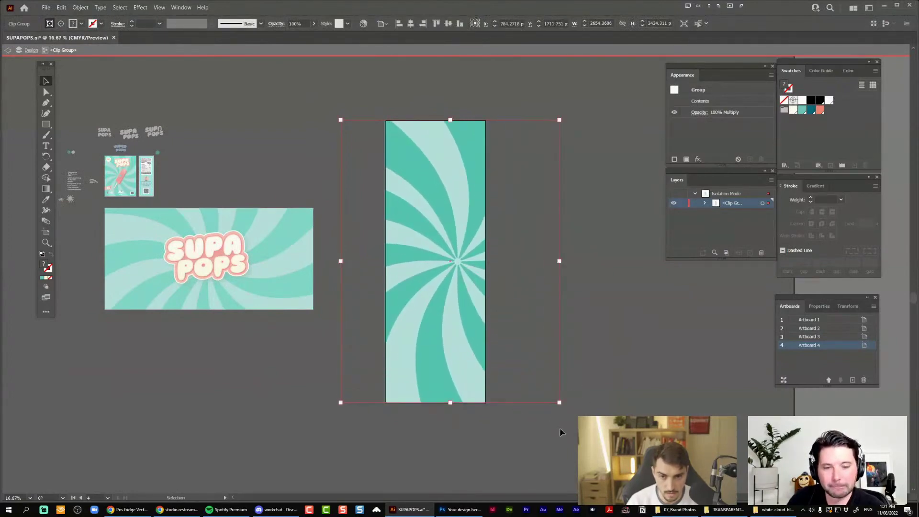
key("Left")
key("Left")
key("Left")
key("Left")
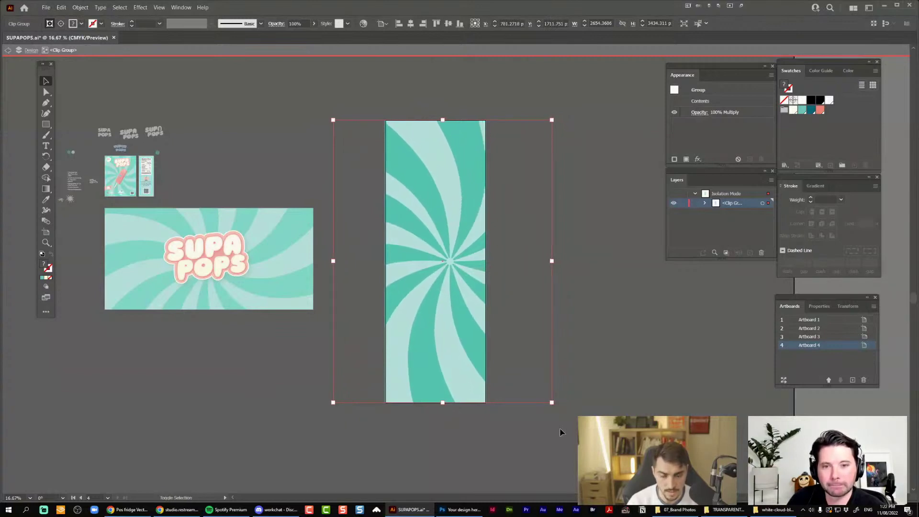
key("shift+Left")
key("shift+Left")
key("shift+Left")
key("shift+Left")
key("shift+Left")
key("shift+Left")
key("shift+Left")
key("shift+Left")
key("shift+Left")
key("shift+Left")
key("shift+Left")
key("Escape")
scroll(542, 254, "down", 1)
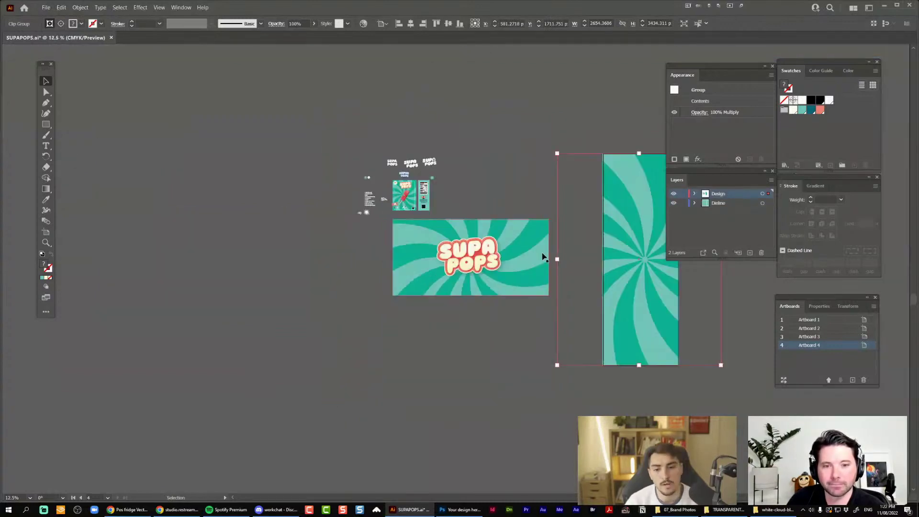
Copy the banner's SUPA POPS logo with its shadow onto the upper part of the tall artboard
left_click(549, 228)
left_click_drag(549, 229, 402, 220)
scroll(319, 233, "up", 1)
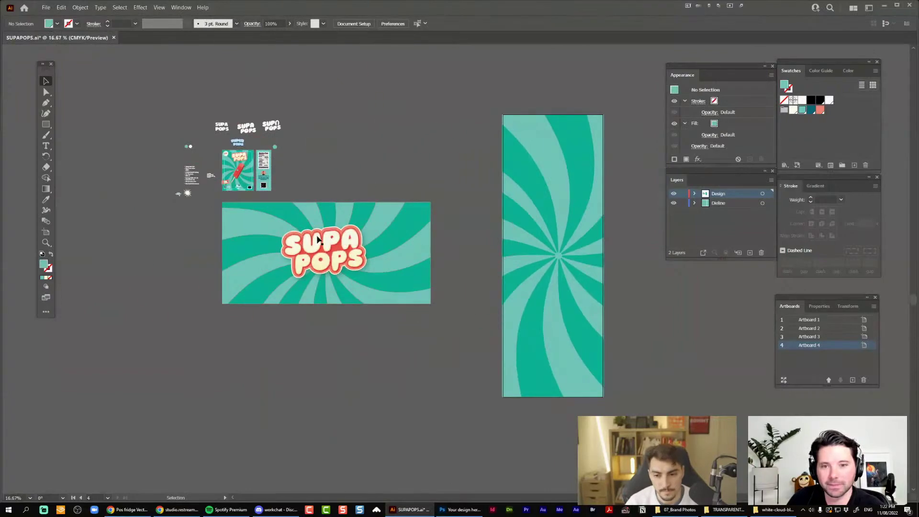
left_click_drag(318, 239, 517, 184)
key("ctrl+z")
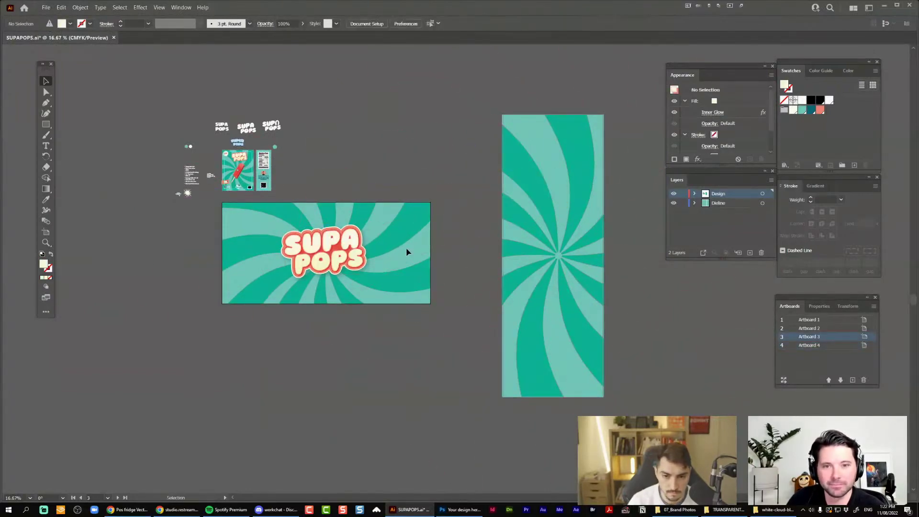
left_click(328, 251)
left_click_drag(329, 251, 589, 159)
scroll(599, 140, "up", 1)
left_click(295, 106)
left_click(465, 139)
left_click(503, 101)
left_click_drag(534, 146, 579, 136)
scroll(579, 135, "down", 1)
left_click_drag(395, 104, 305, 109)
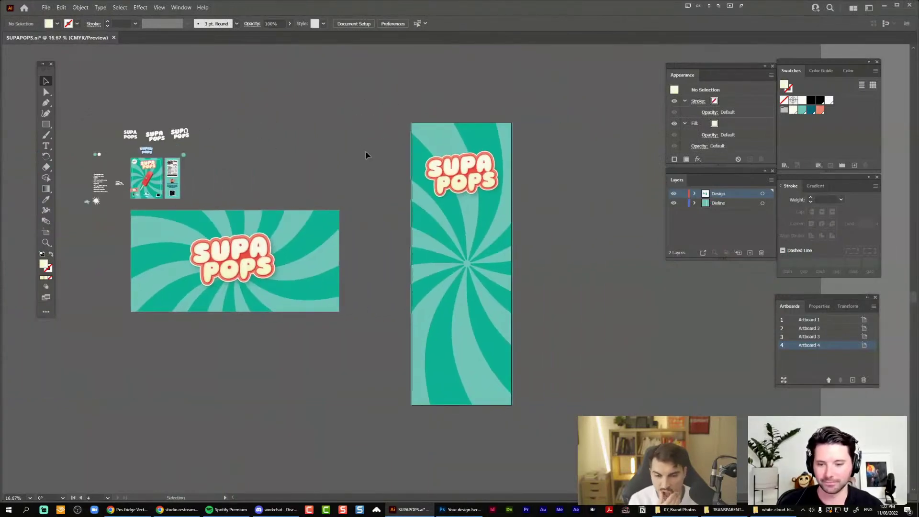
left_click_drag(543, 128, 332, 426)
left_click_drag(572, 94, 410, 447)
Copy the NEW badge from the box front design to the lower centre of the tall artboard
left_click(348, 116)
scroll(148, 169, "up", 2)
left_click_drag(222, 165, 342, 147)
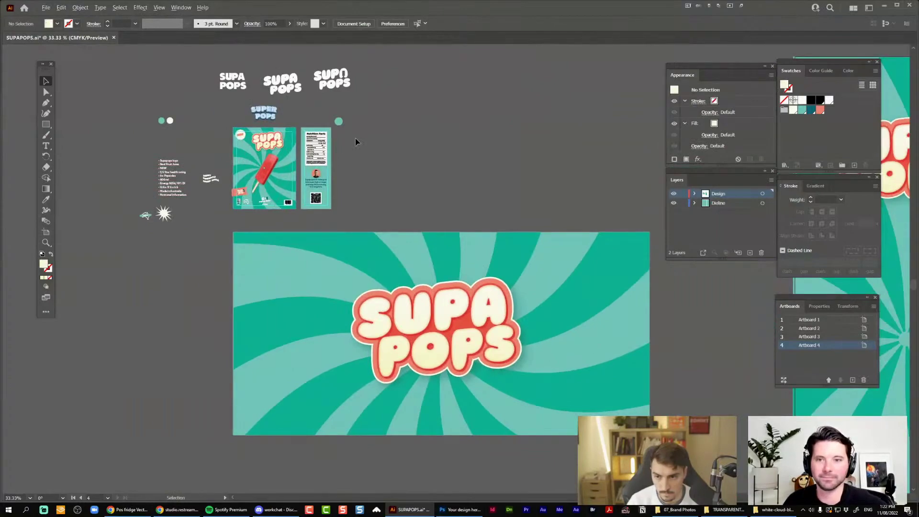
scroll(355, 139, "up", 2)
scroll(347, 147, "down", 2)
scroll(251, 127, "up", 4)
left_click(244, 137)
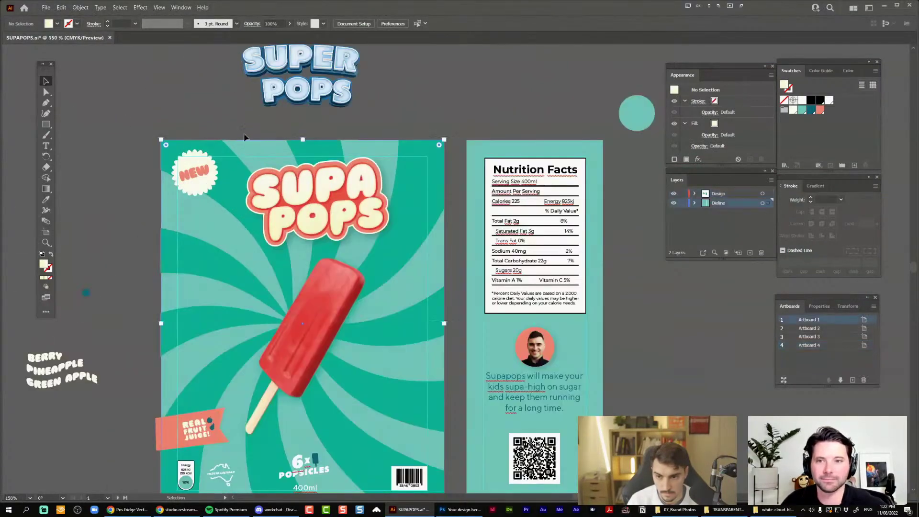
left_click(225, 147, "shift")
scroll(230, 186, "down", 3)
left_click_drag(641, 271, 373, 162)
scroll(372, 162, "down", 1)
left_click_drag(718, 277, 560, 377)
left_click(519, 254)
key("ctrl+v")
scroll(518, 254, "down", 2)
key("Return")
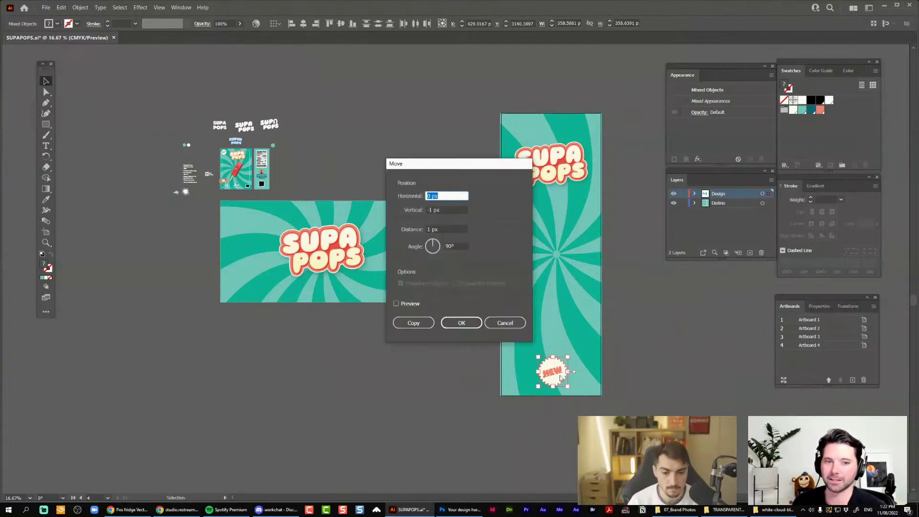
key("Escape")
left_click(587, 363)
left_click_drag(613, 329, 492, 325)
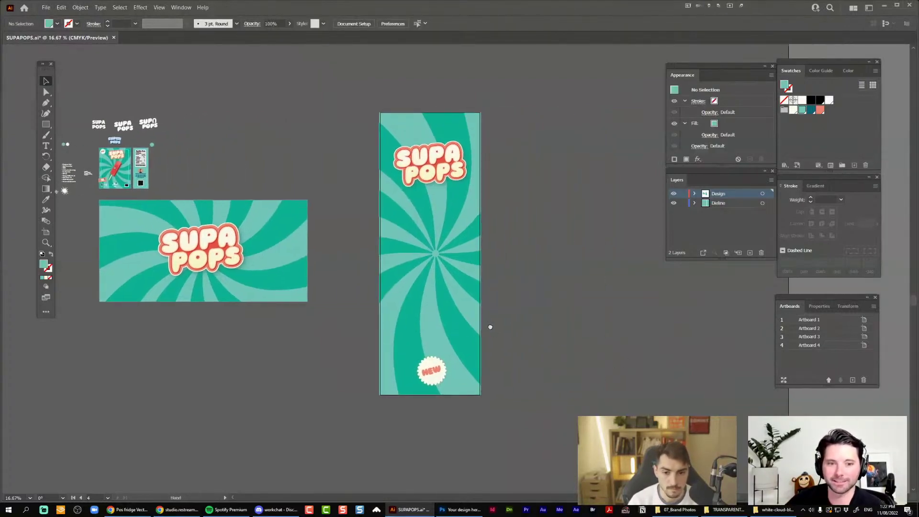
Copy the tall artboard's complete artwork, switch to Photoshop and paste it into Your design here 1.psb as a Smart Object
left_click(460, 313)
left_click(514, 88)
left_click(450, 287)
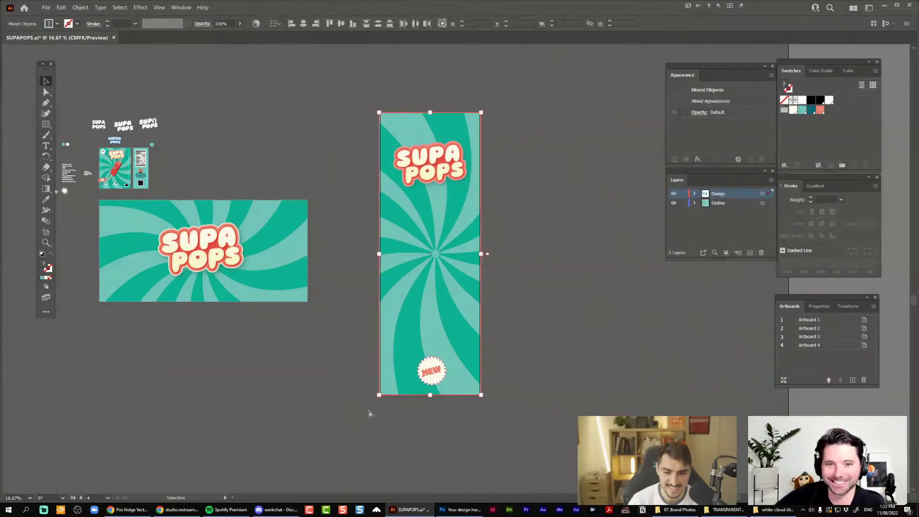
key("alt+Tab")
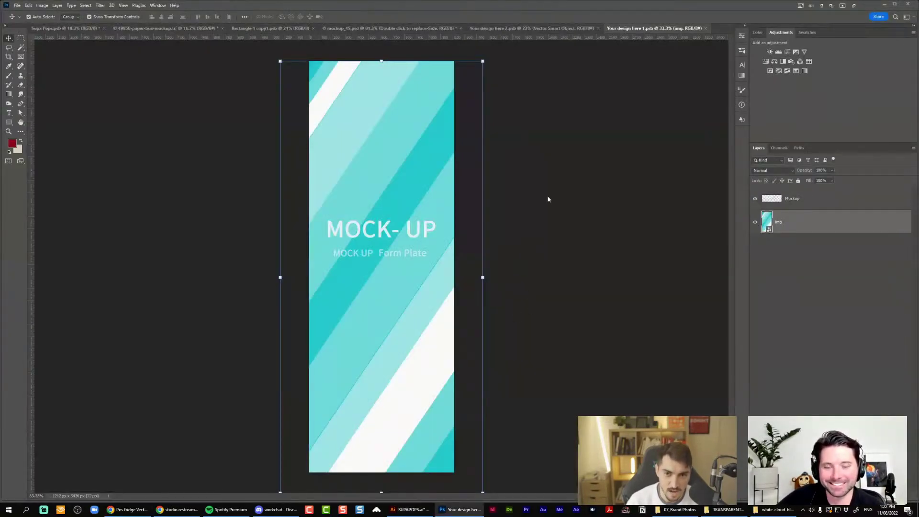
key("ctrl+v")
key("Return")
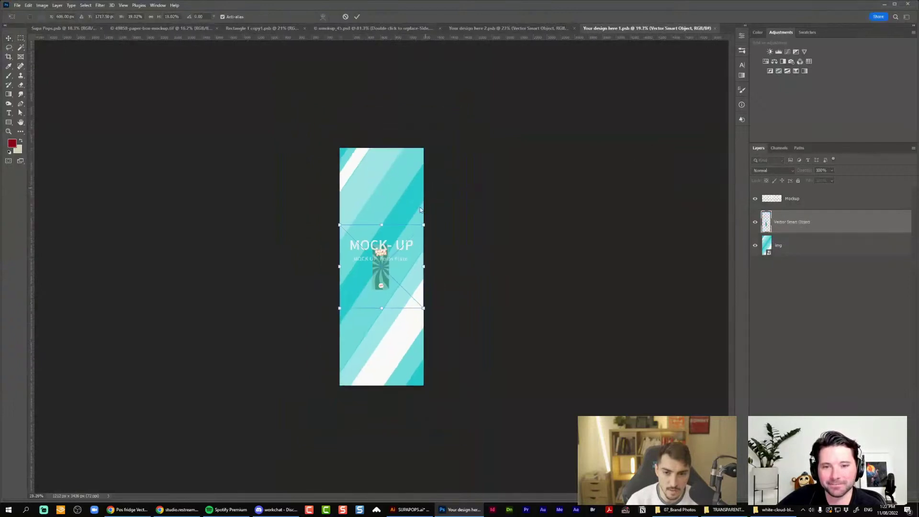
Scale and position the pasted swirl artwork to cover the whole side panel canvas
left_click_drag(464, 182, 608, 53)
key("shift+Right")
key("shift+Right")
key("shift+Right")
key("shift+Right")
key("shift+Right")
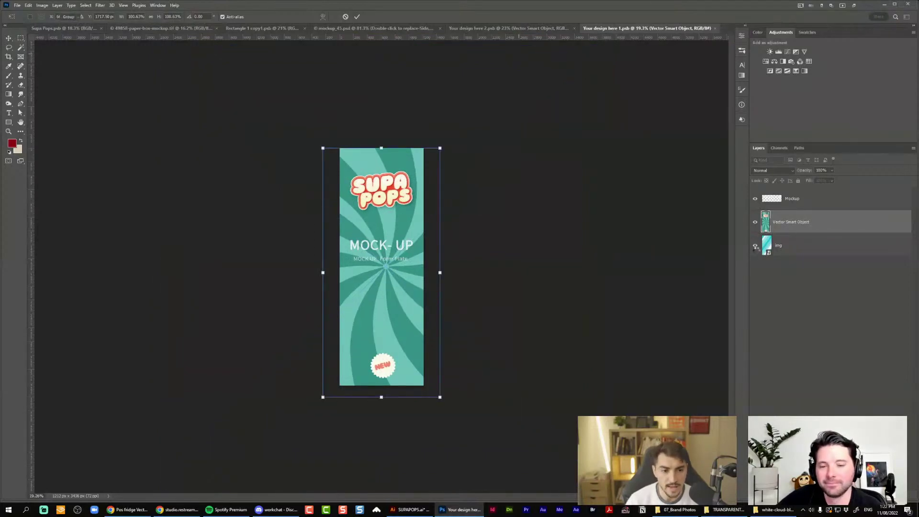
key("Return")
Hide the side panel's placeholder Mockup and img layers, save its artwork and switch to mockup_45.psd
key("ctrl+plus")
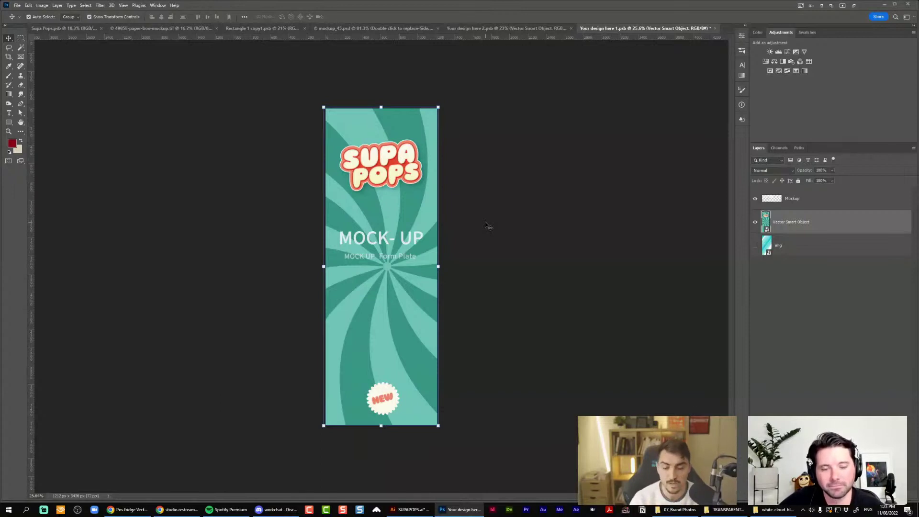
key("ctrl+plus")
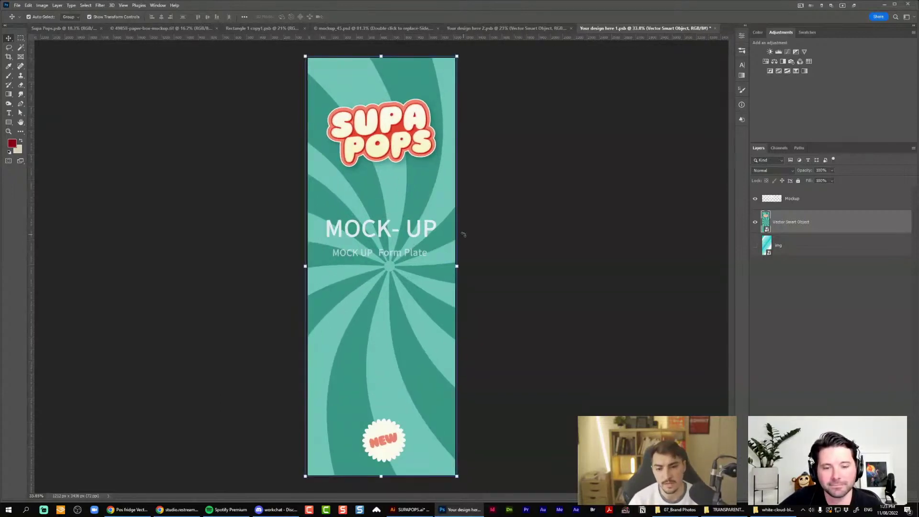
left_click(754, 198)
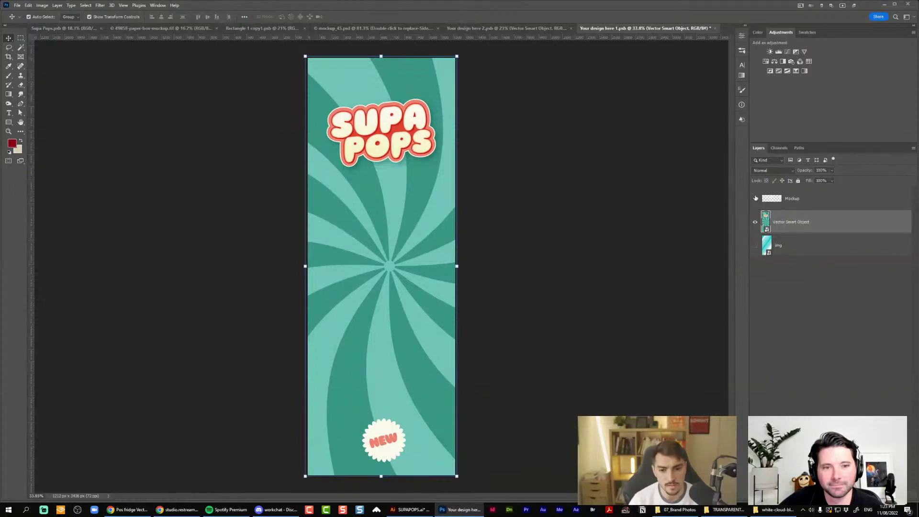
scroll(540, 207, "down", 3)
left_click(539, 207)
key("ctrl+s")
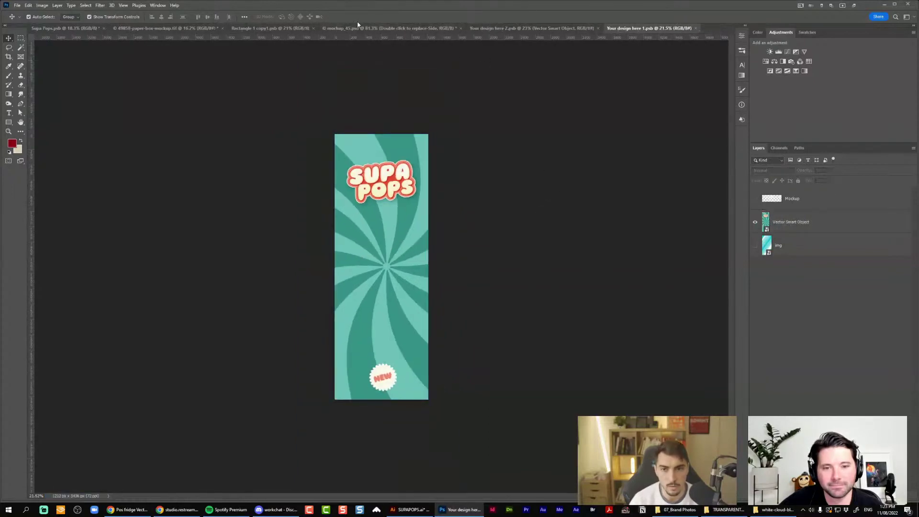
left_click(358, 27)
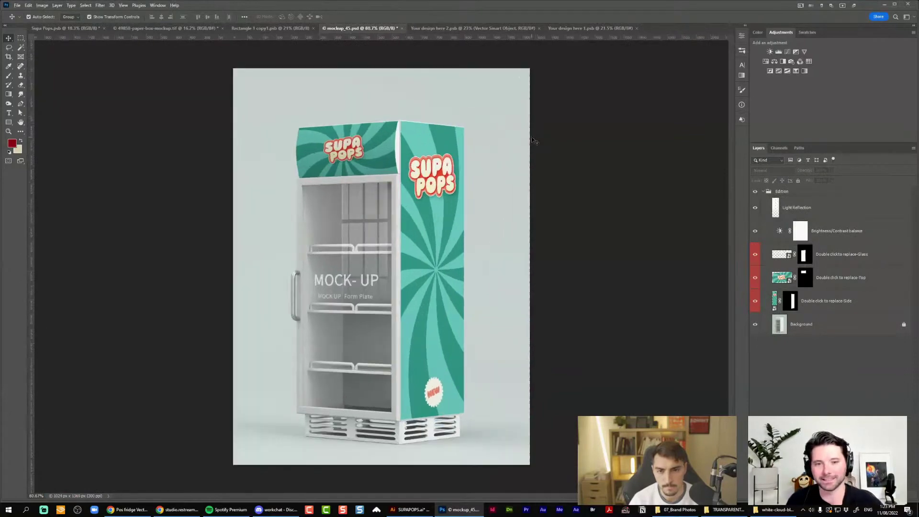
Copy the iceblock copy layer with the three popsicles from Supa Pops.psb into Your design here 1.psb
left_click(529, 28)
left_click(577, 29)
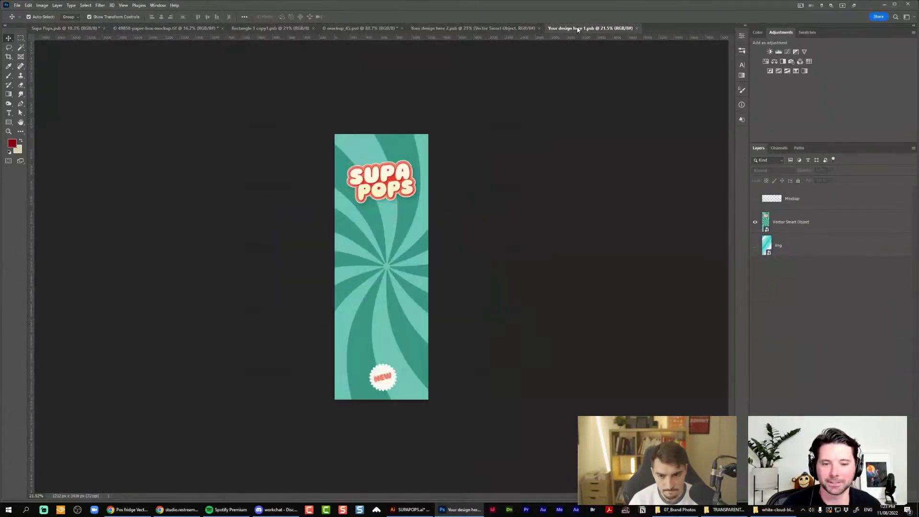
left_click(271, 28)
left_click(163, 28)
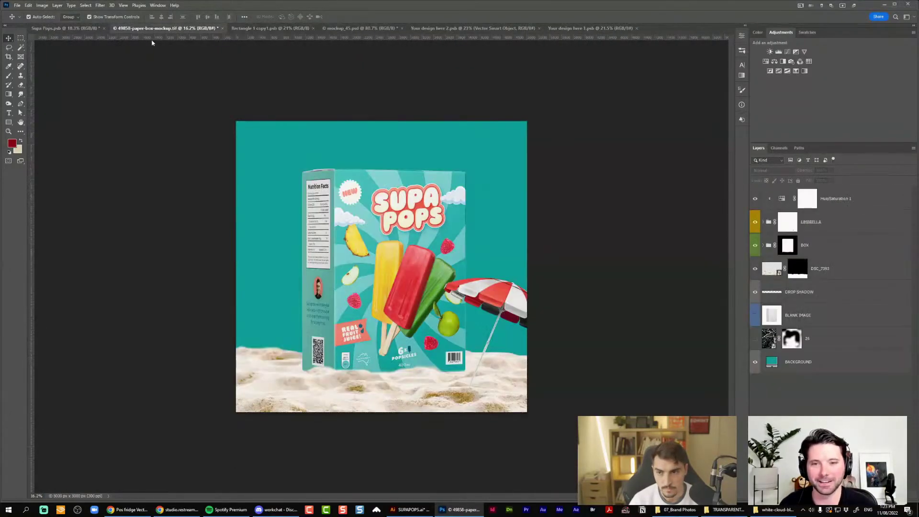
left_click(63, 29)
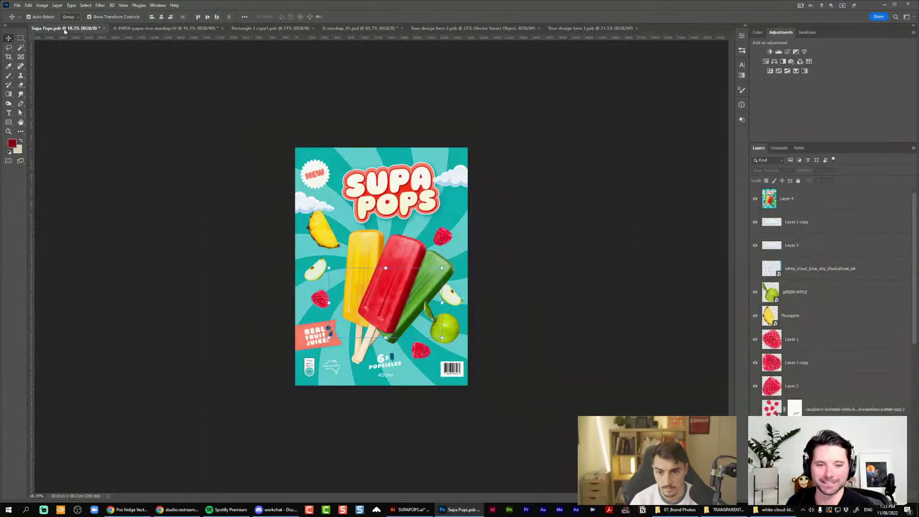
left_click(771, 288)
scroll(807, 307, "down", 10)
scroll(810, 309, "down", 5)
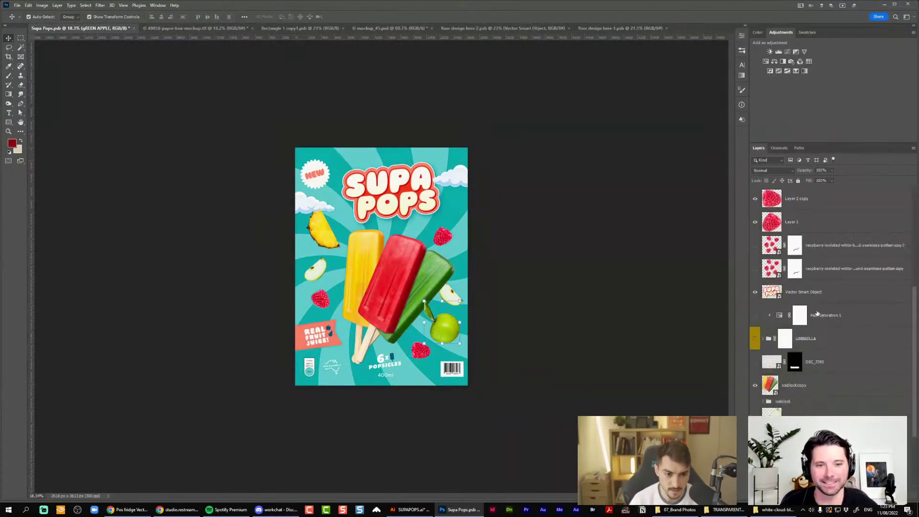
left_click(804, 270)
left_click_drag(800, 269, 389, 254)
Enlarge the three popsicles and place them between the SUPA POPS logo and the NEW badge
left_click_drag(444, 188, 382, 241)
left_click_drag(365, 276, 404, 247)
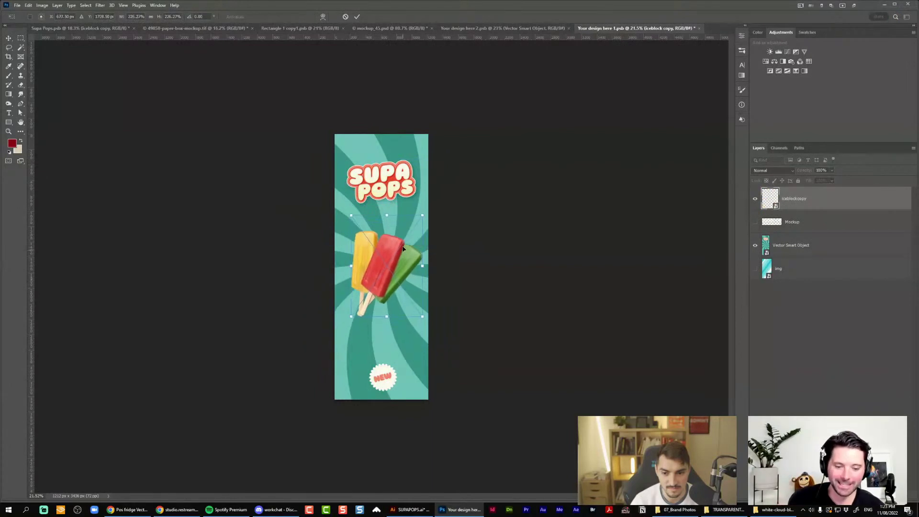
scroll(417, 221, "up", 3)
mouse_move(437, 199)
left_mouse_down()
mouse_move(460, 181)
mouse_move(453, 188)
mouse_move(442, 182)
left_mouse_up()
scroll(454, 192, "up", 4)
key("Return")
scroll(479, 186, "down", 2)
key("F8")
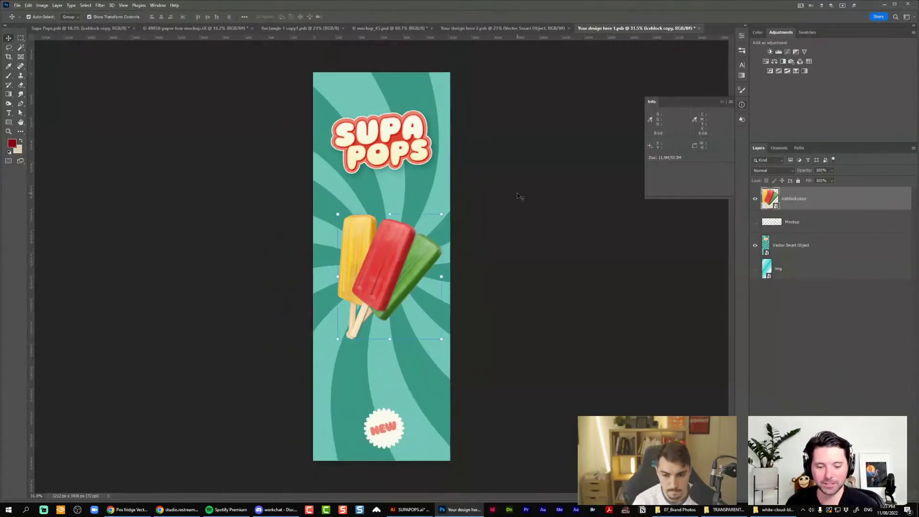
Save the side panel artwork with the popsicles and check it on the fridge in mockup_45.psd
left_click(503, 28)
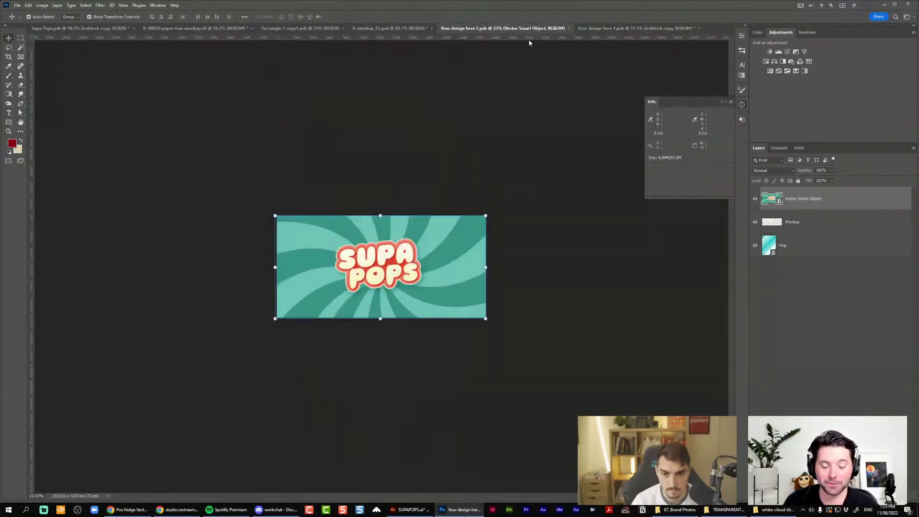
left_click(385, 28)
left_click(636, 28)
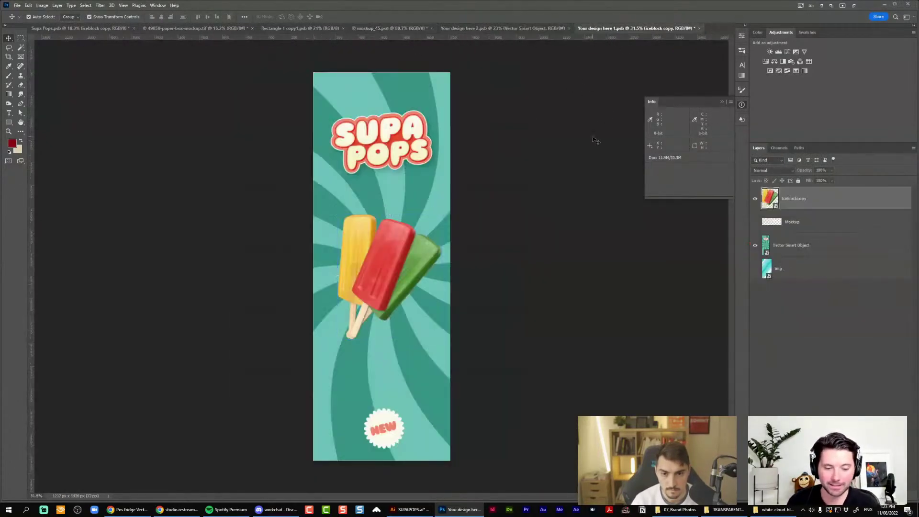
key("ctrl+s")
left_click(387, 28)
key("ctrl+minus")
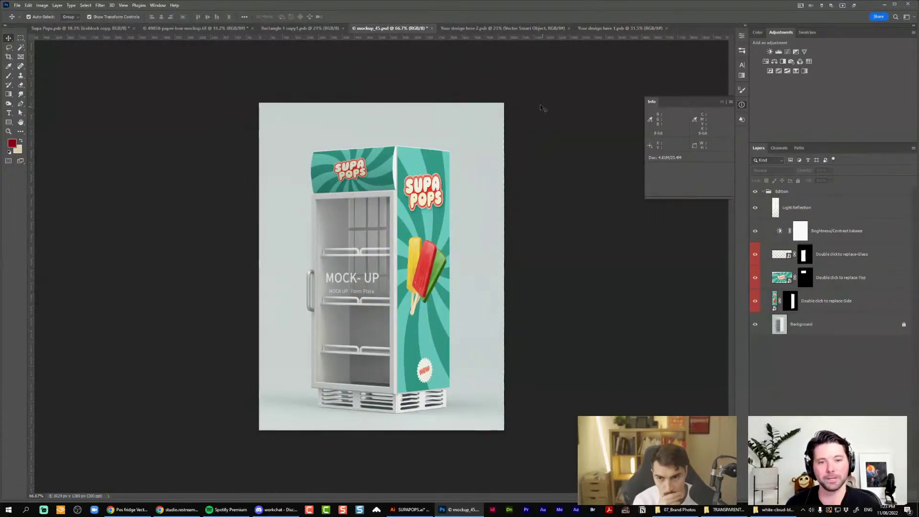
Review the finished popsicle box in 49858-paper-box-mockup.tif and collapse the Info panel
left_click(311, 28)
left_click(191, 28)
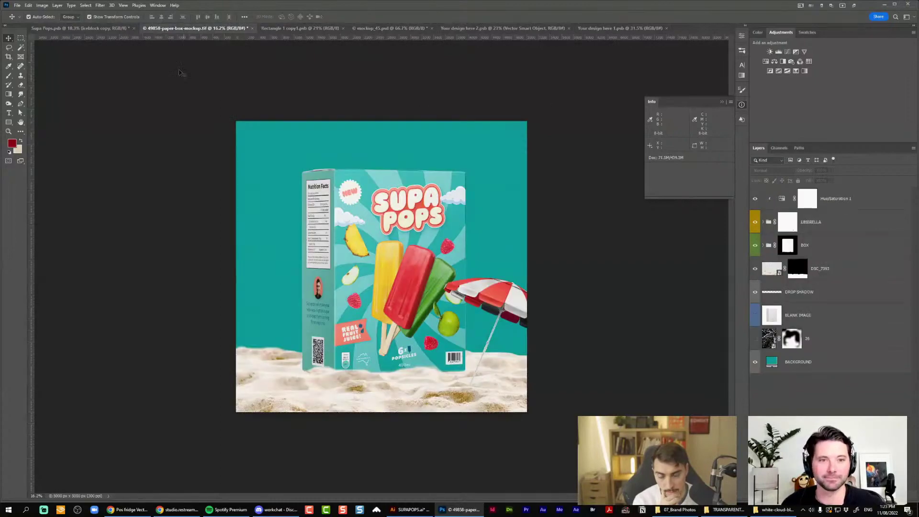
left_click(742, 105)
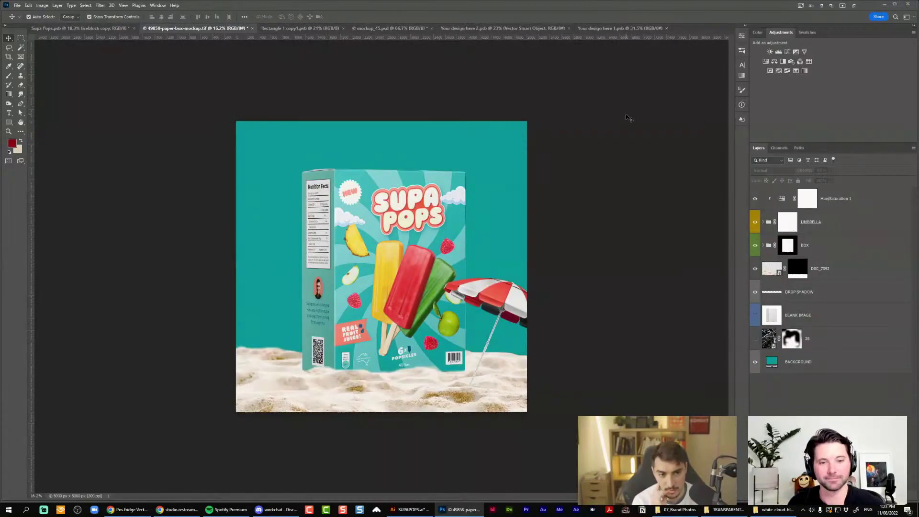
Copy the green apple, pineapple, three raspberry and apple slice layers from Supa Pops.psb into Your design here 1.psb
left_click(79, 28)
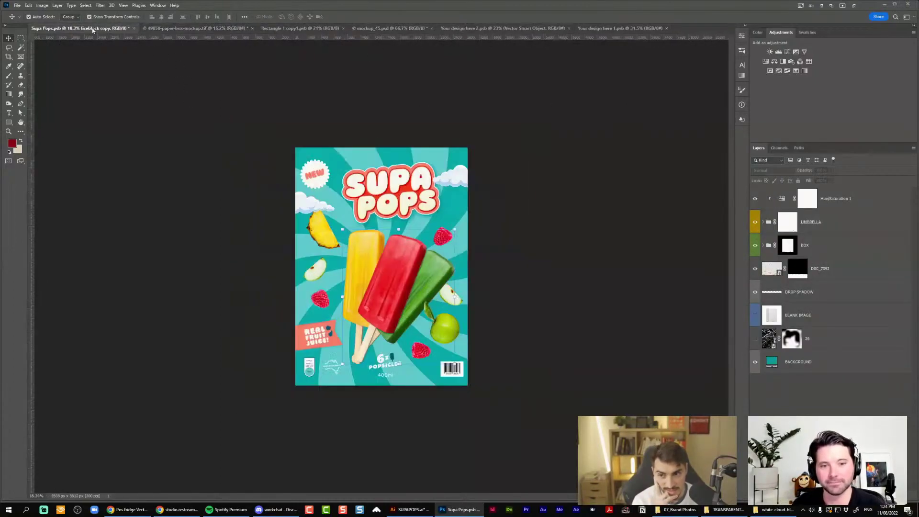
left_click(864, 225)
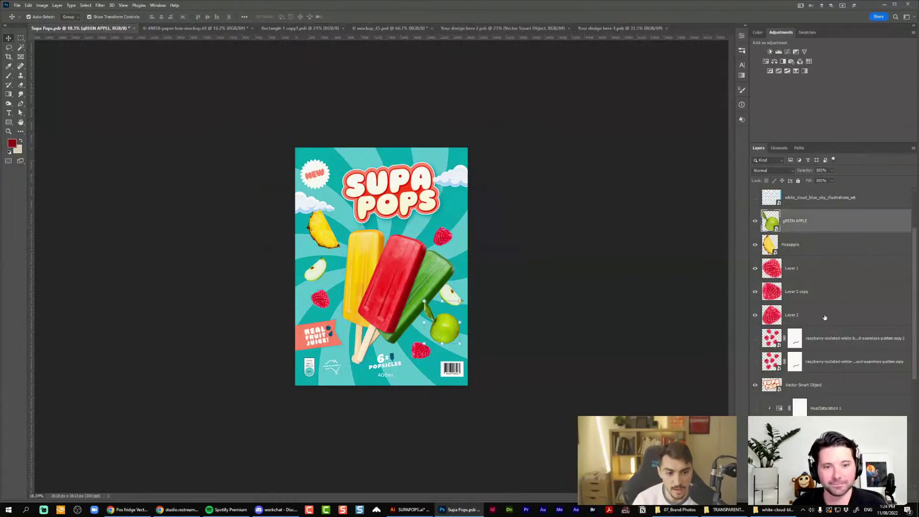
left_click(824, 317, "shift")
scroll(818, 314, "up", 3)
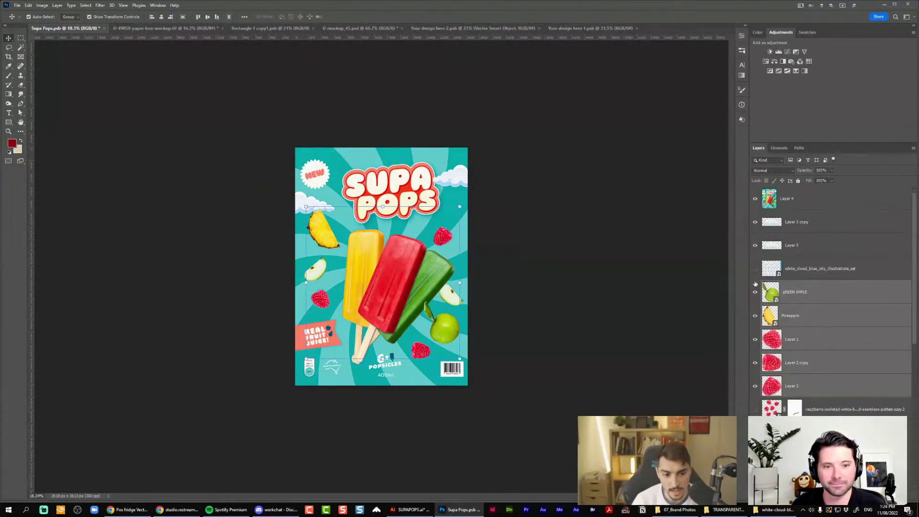
scroll(815, 325, "down", 10)
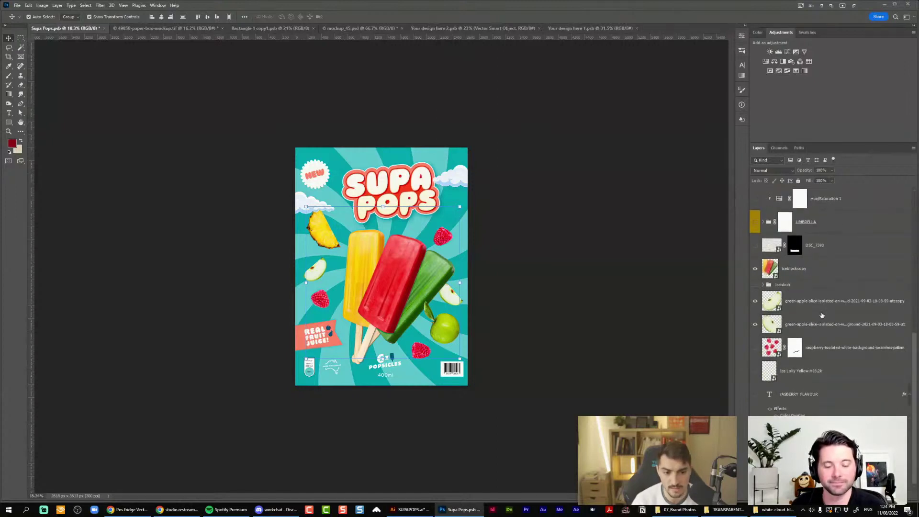
left_click(828, 307, "ctrl")
left_click(590, 28)
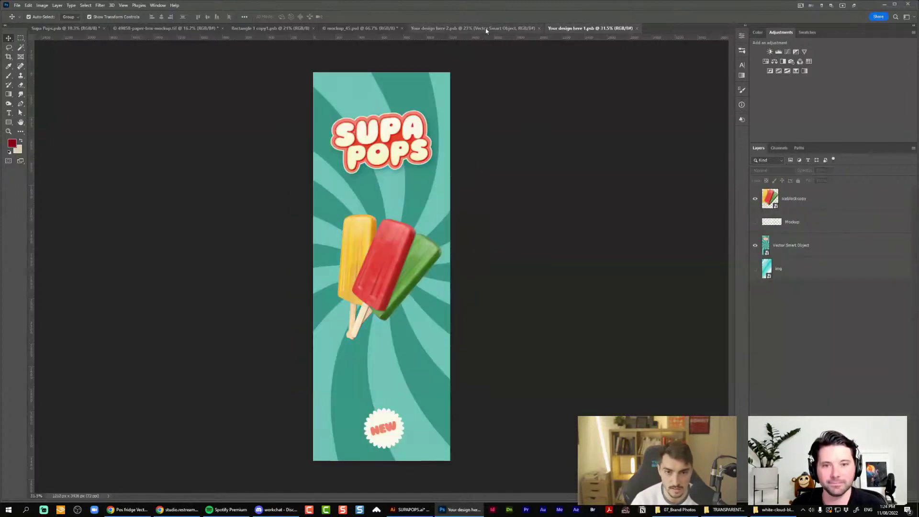
left_click_drag(516, 152, 483, 152)
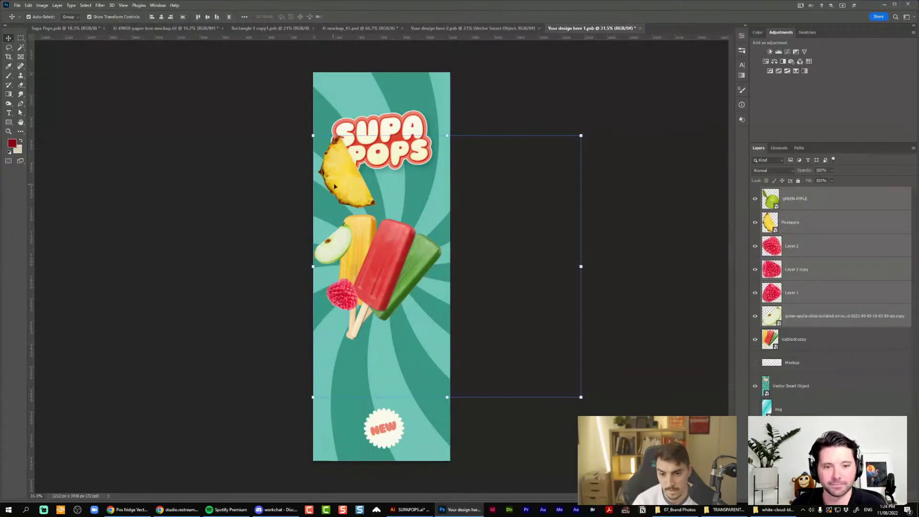
Move the copied fruit lower on the side panel and scale all of it down together
left_click_drag(335, 187, 373, 258)
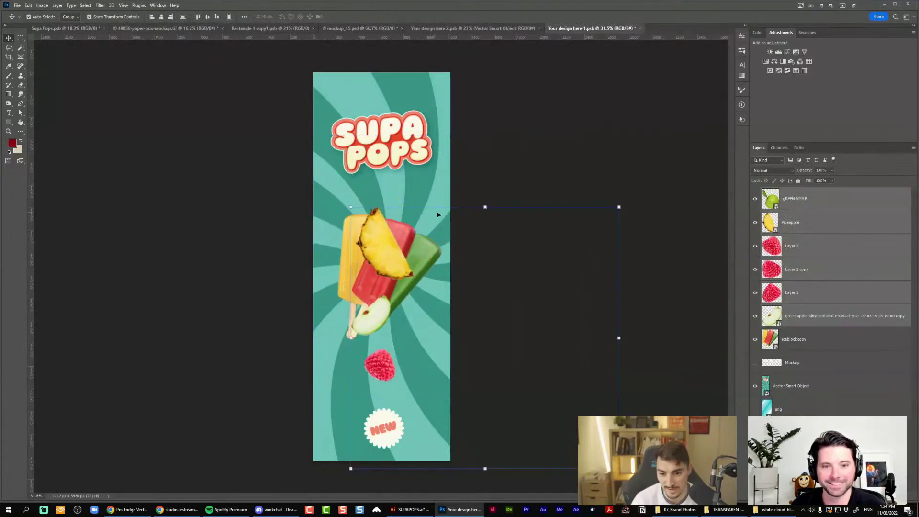
left_click_drag(618, 206, 650, 178)
left_click_drag(397, 234, 393, 235)
left_click_drag(648, 177, 619, 206)
key("Return")
scroll(384, 290, "up", 2)
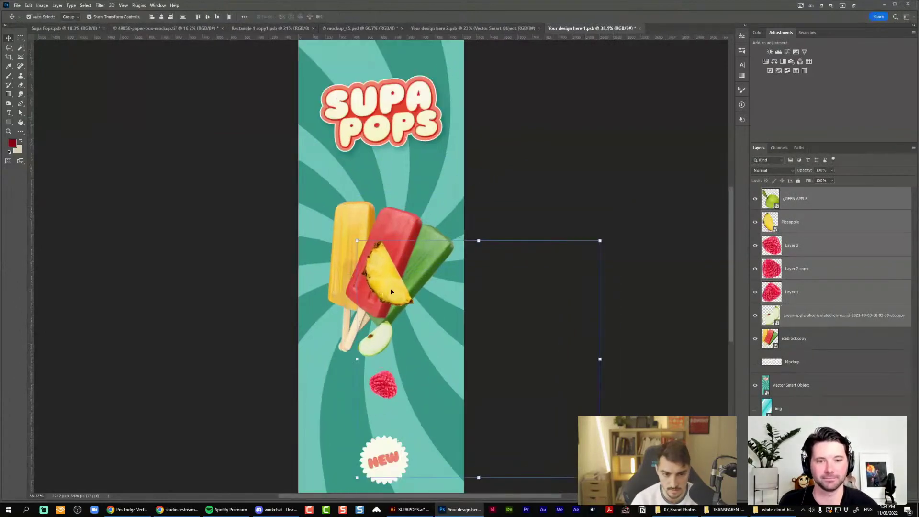
Shrink the pineapple slice and place it between the logo and the green popsicle, then shift the raspberry towards the panel's right edge
left_click(809, 225)
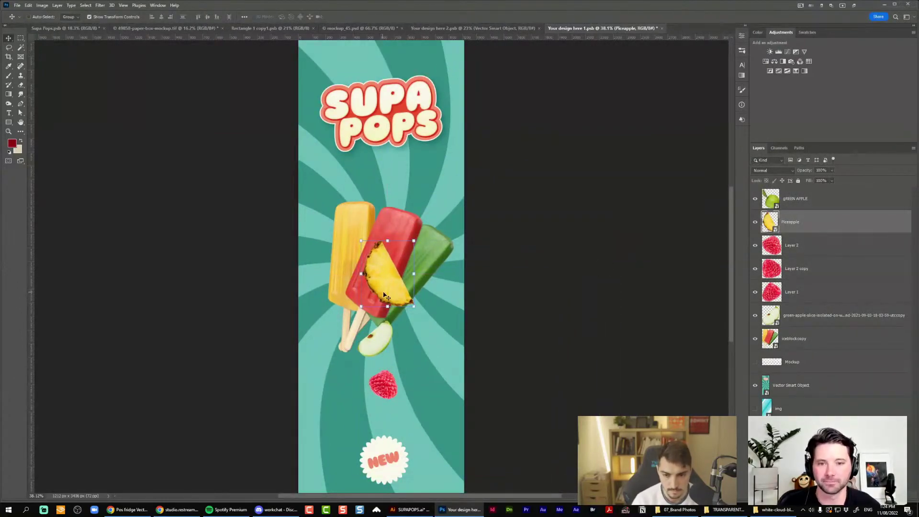
key("ctrl+t")
left_click_drag(384, 296, 430, 166)
key("Return")
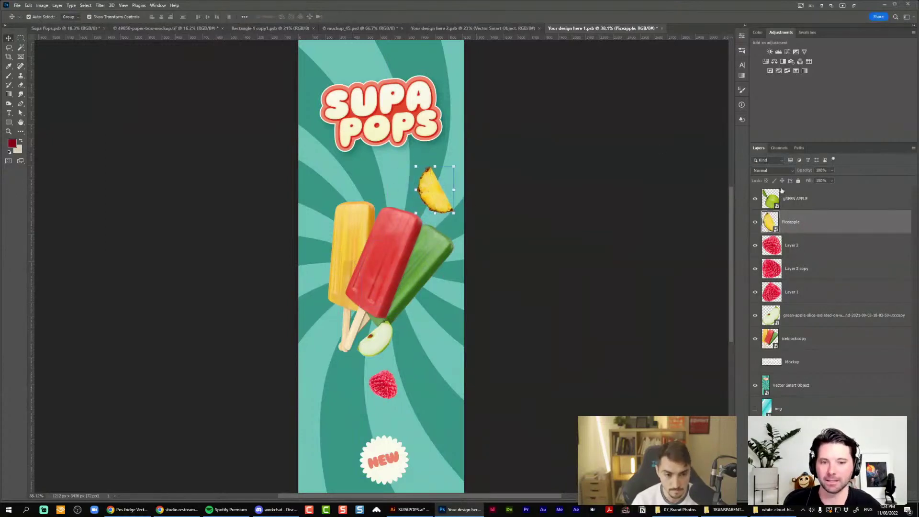
left_click(383, 384)
left_click_drag(387, 374, 430, 376)
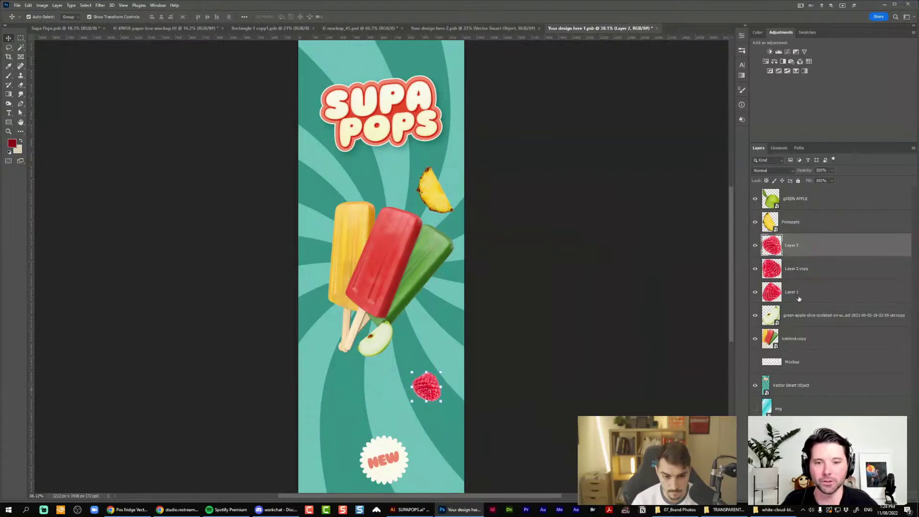
Enlarge the apple slice slightly and place it below the popsicle sticks, above and left of the NEW badge
left_click(801, 223)
left_click(790, 320)
key("ctrl+t")
left_click_drag(381, 333, 349, 382)
key("Return")
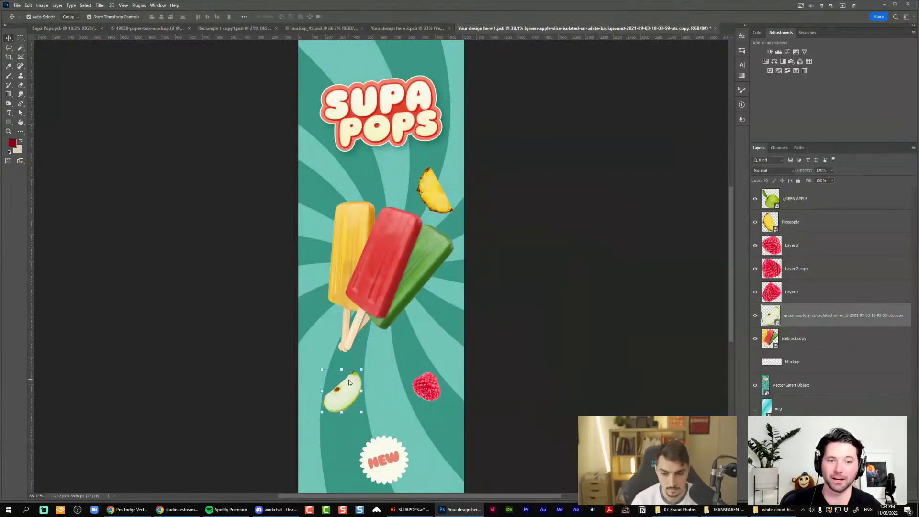
Bring the off-canvas Layer 1 raspberry onto the artwork, just above the yellow popsicle and below the logo
left_click(796, 284)
left_click_drag(583, 287, 344, 175)
left_click(568, 229)
left_click(798, 272)
left_click(798, 296)
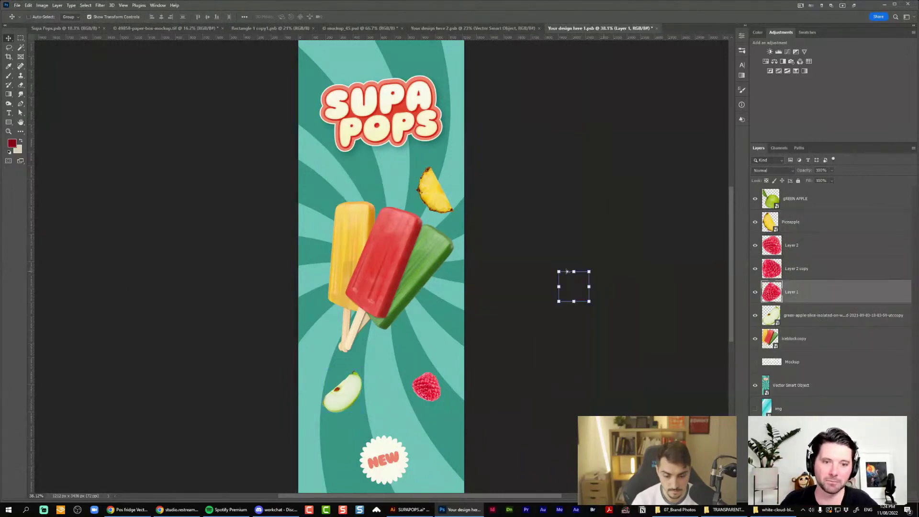
key("ctrl+t")
left_click_drag(567, 289, 332, 189)
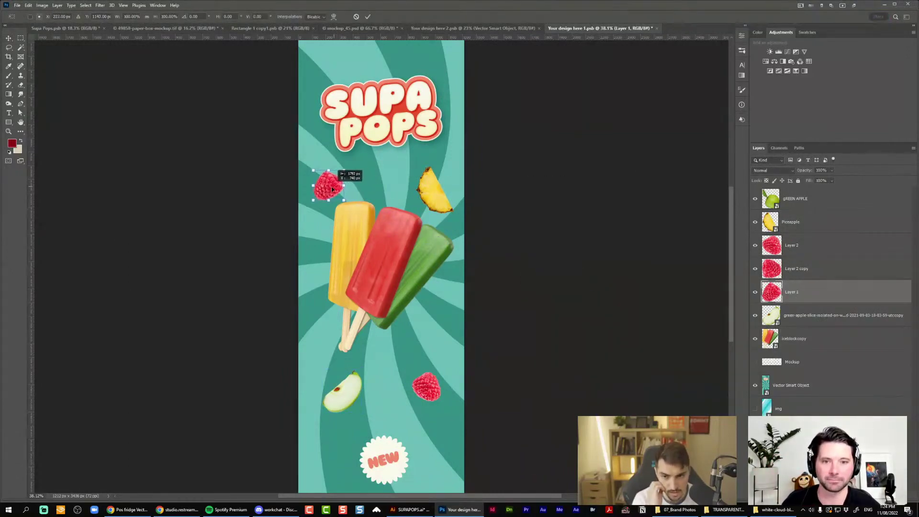
key("Return")
Try the Layer 2 copy raspberry between the apple slice and the other raspberry, and delete that layer
key("alt+bracketright")
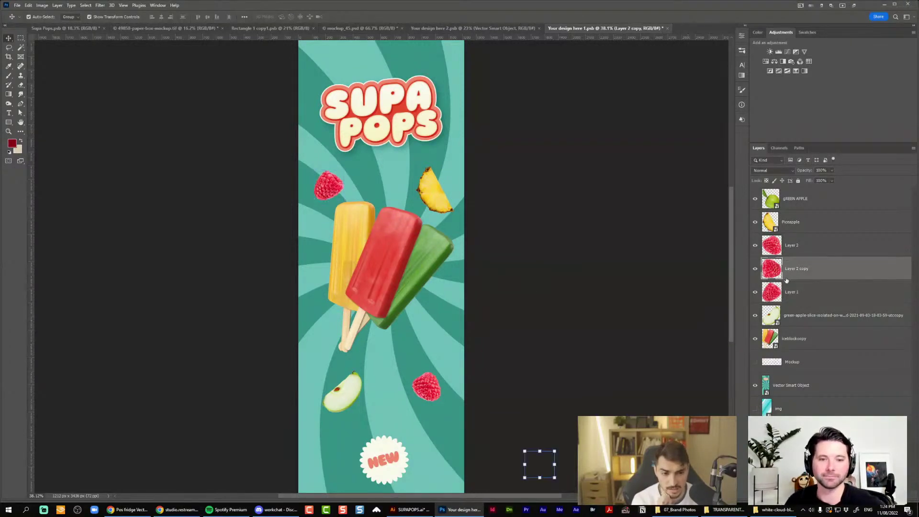
key("alt+bracketright")
key("alt+bracketleft")
key("ctrl+t")
left_click_drag(548, 470, 373, 386)
scroll(444, 286, "up", 3)
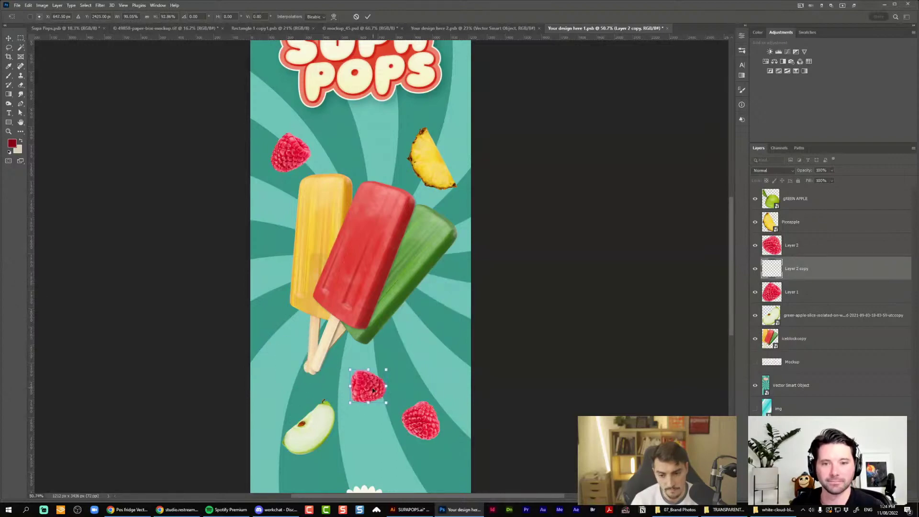
key("Return")
key("Delete")
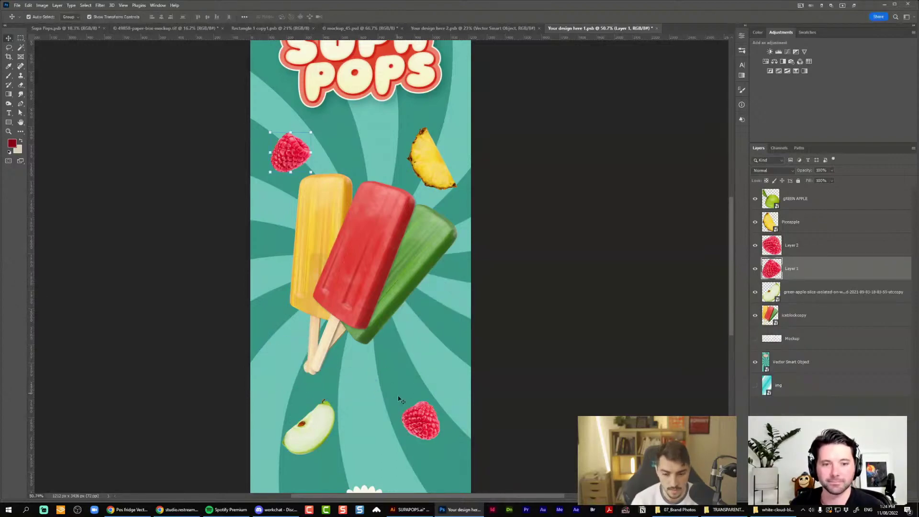
Move the lower raspberry up towards the green popsicle and shift the apple slice up and inward
left_click_drag(421, 421, 421, 376)
left_click(312, 438)
left_click_drag(312, 439, 324, 433)
scroll(325, 421, "down", 4)
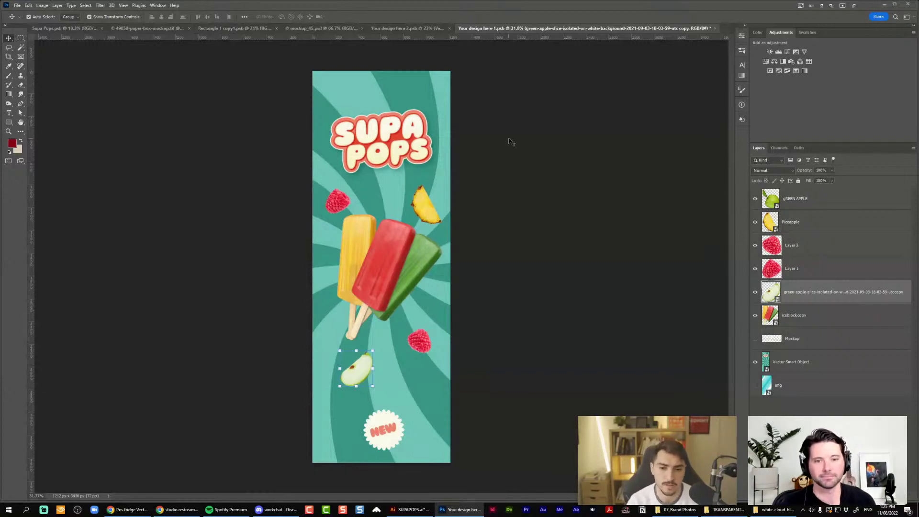
Save the side panel artwork with the fruit and inspect it on the fridge in mockup_45.psd
left_click(482, 179)
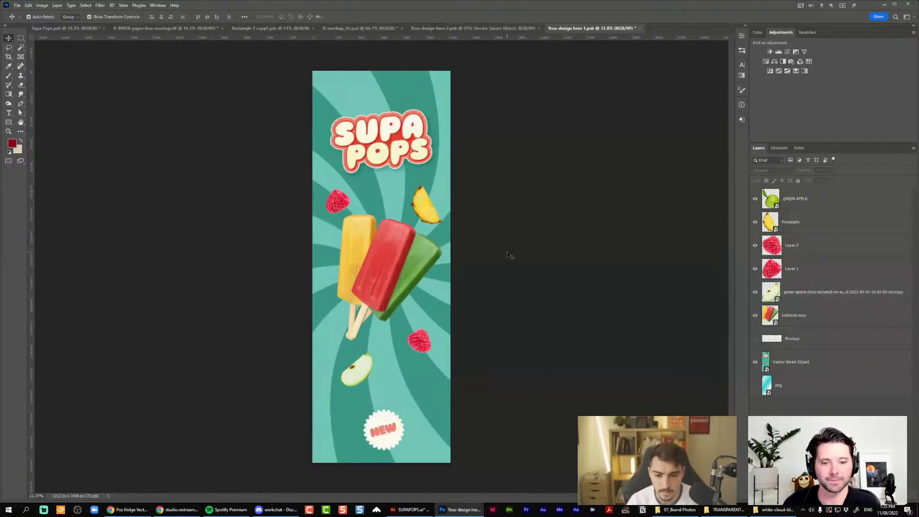
left_click(480, 31)
left_click(378, 28)
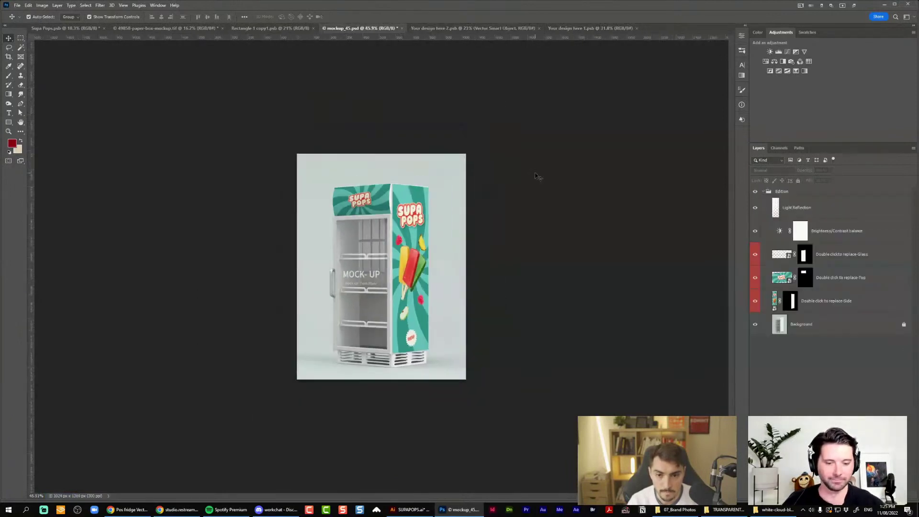
scroll(548, 178, "up", 5)
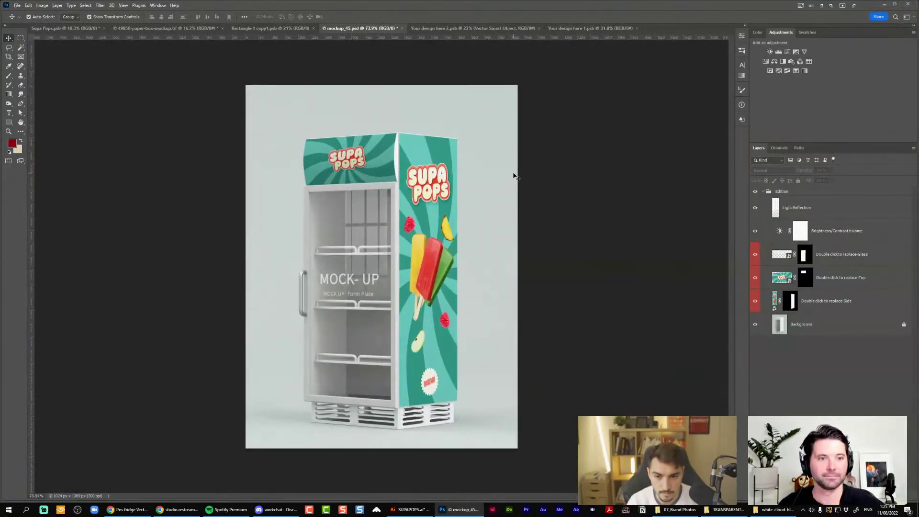
scroll(513, 175, "down", 2)
scroll(429, 246, "up", 12)
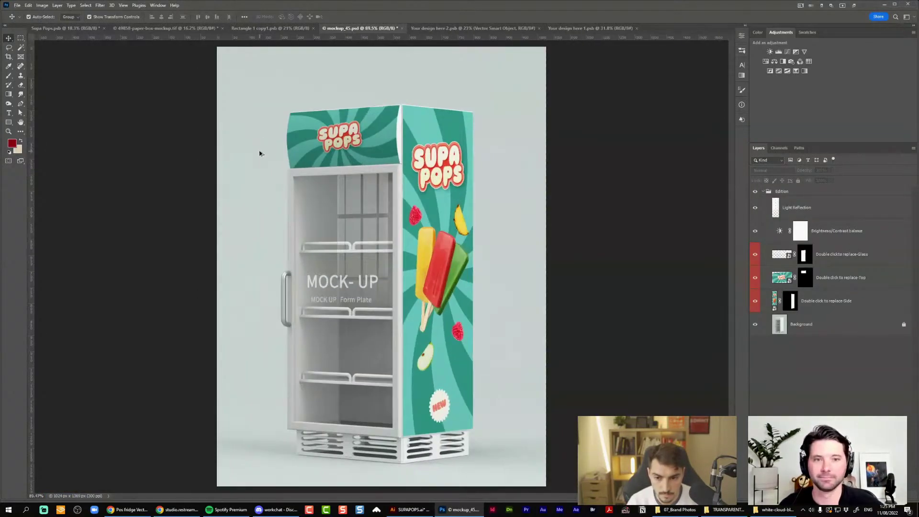
scroll(452, 258, "down", 9)
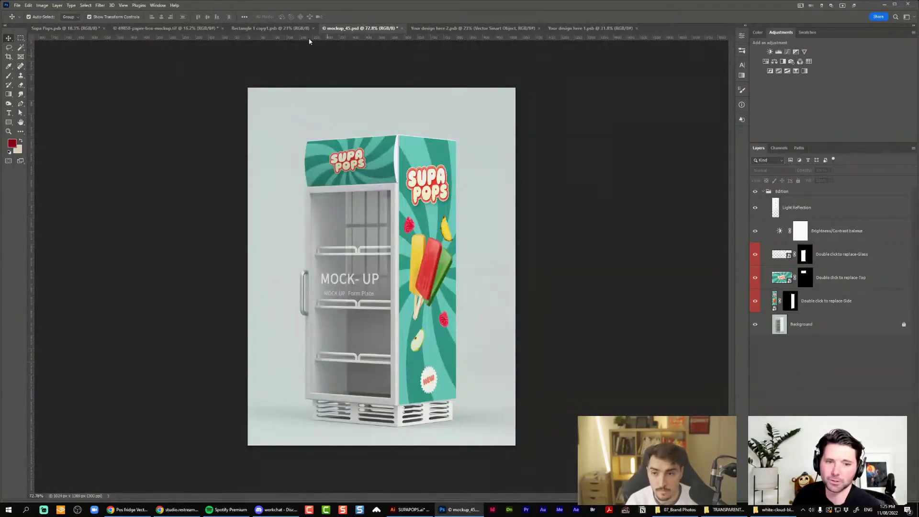
Duplicate the BOX group in 49858-paper-box-mockup.tif and move the copy to the top of the layer stack
left_click(167, 29)
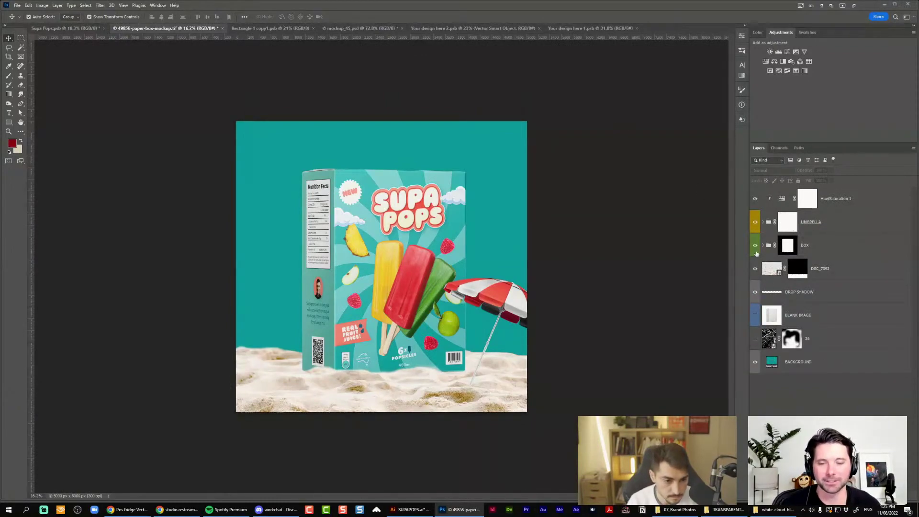
left_click(755, 246)
left_click(755, 246)
left_click(819, 251)
key("ctrl+j")
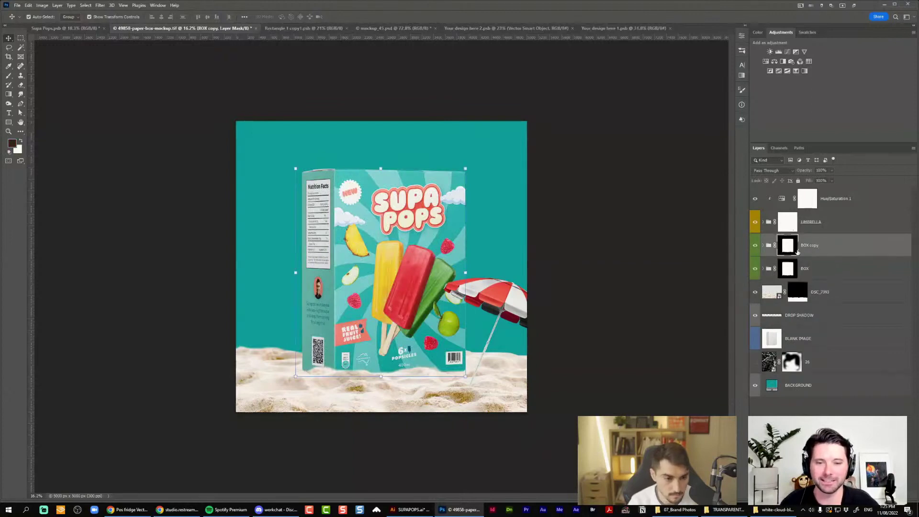
left_click_drag(818, 250, 825, 201)
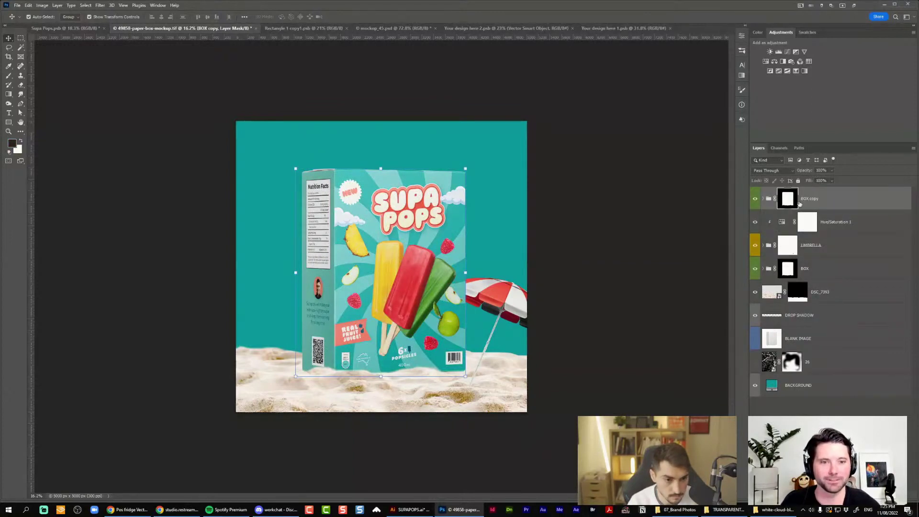
Check the Background layer's visibility in mockup_45.psd and paste the BOX copy group above the Edition group
left_click(508, 28)
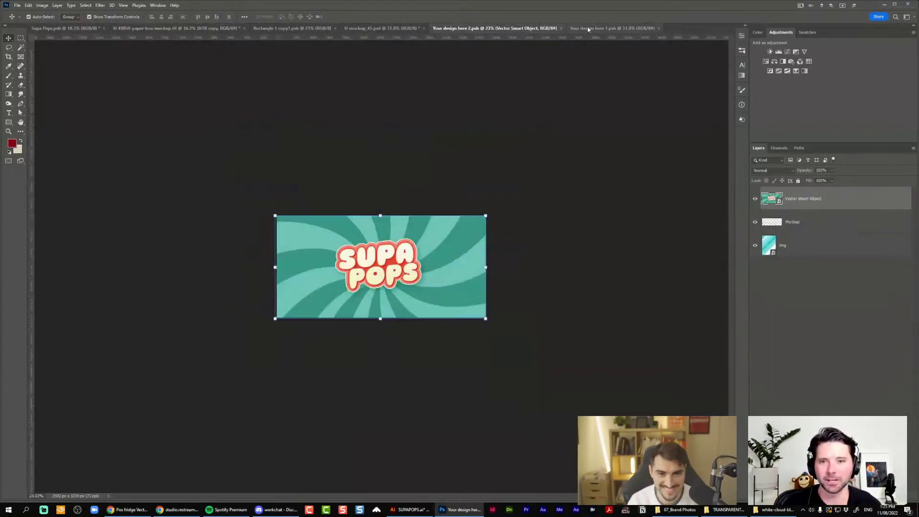
left_click(590, 29)
left_click(385, 29)
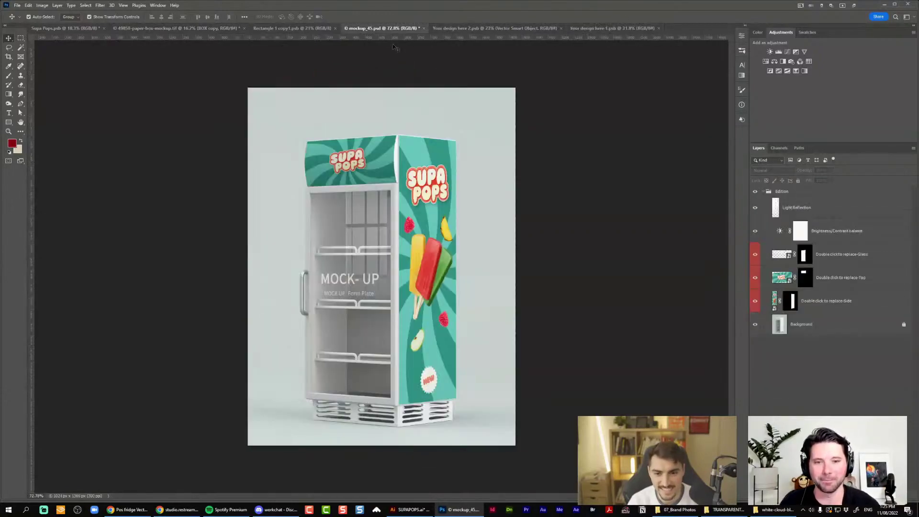
left_click(755, 324)
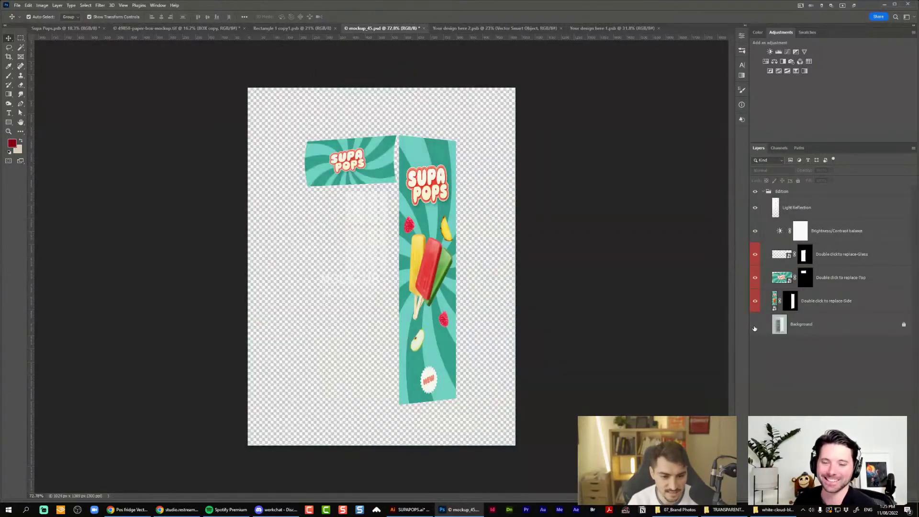
left_click(754, 324)
key("ctrl+v")
scroll(548, 149, "down", 8)
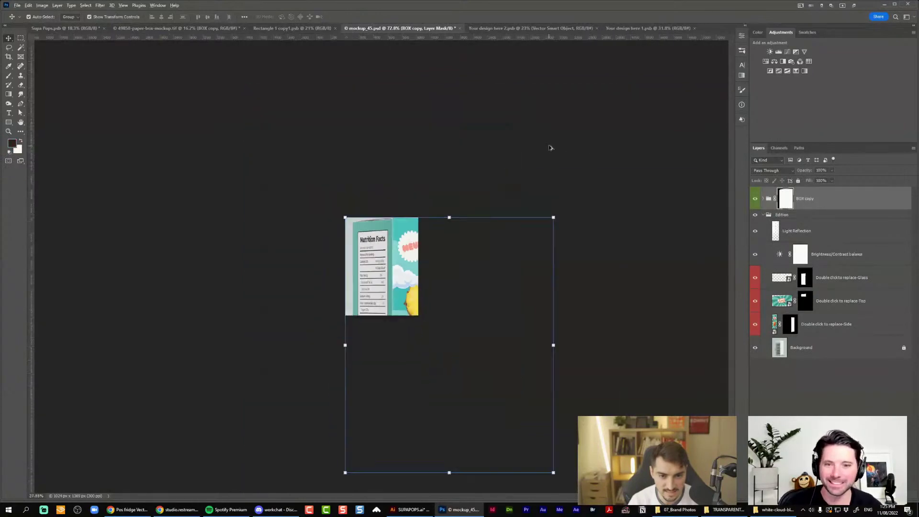
Shrink the pasted popsicle box, place it over the upper part of the fridge's side panel and deselect it
left_click_drag(524, 440, 441, 186)
scroll(370, 253, "up", 3)
scroll(370, 253, "up", 4)
key("Return")
scroll(392, 224, "up", 2)
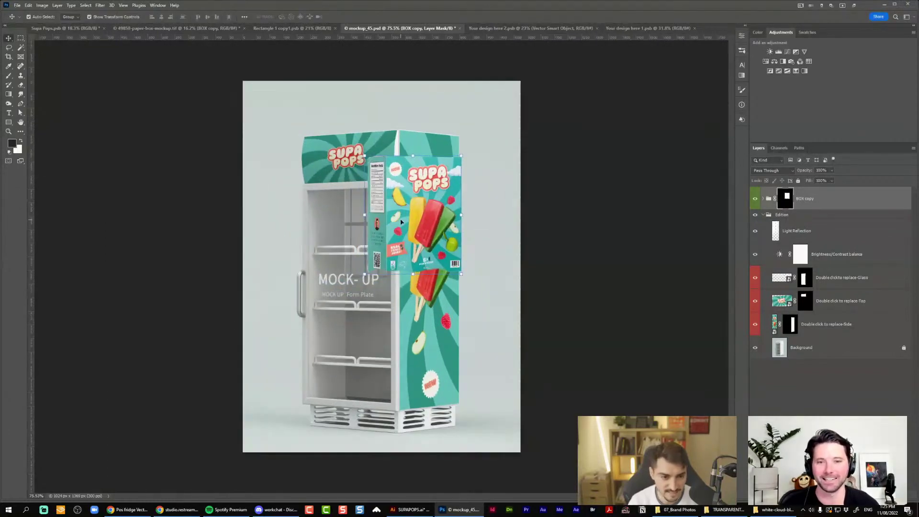
right_click(856, 207)
key("Escape")
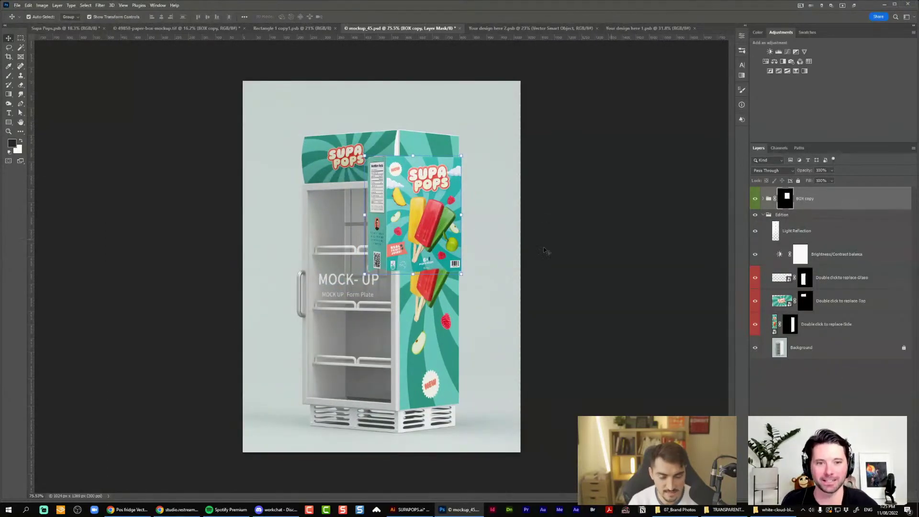
left_click(818, 370)
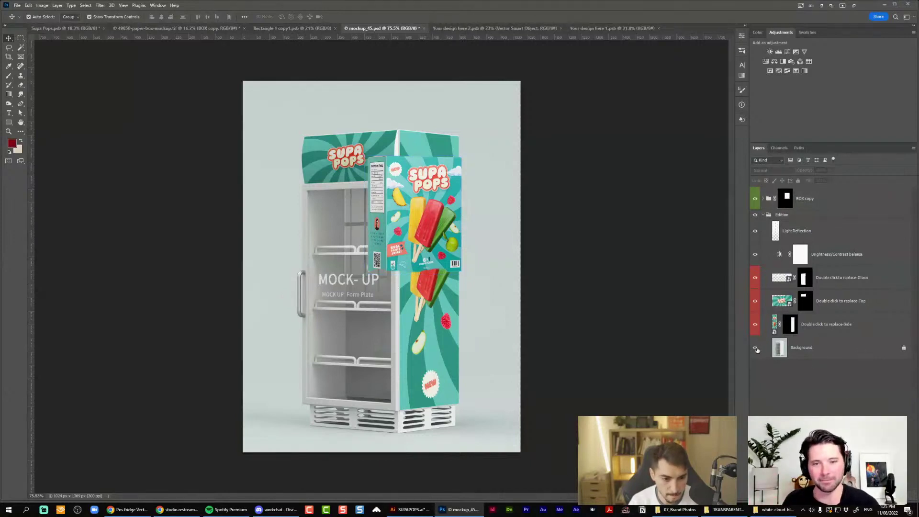
Try to select the backdrop around the fridge on the Background layer with the Magic Wand
left_click(782, 350, "ctrl")
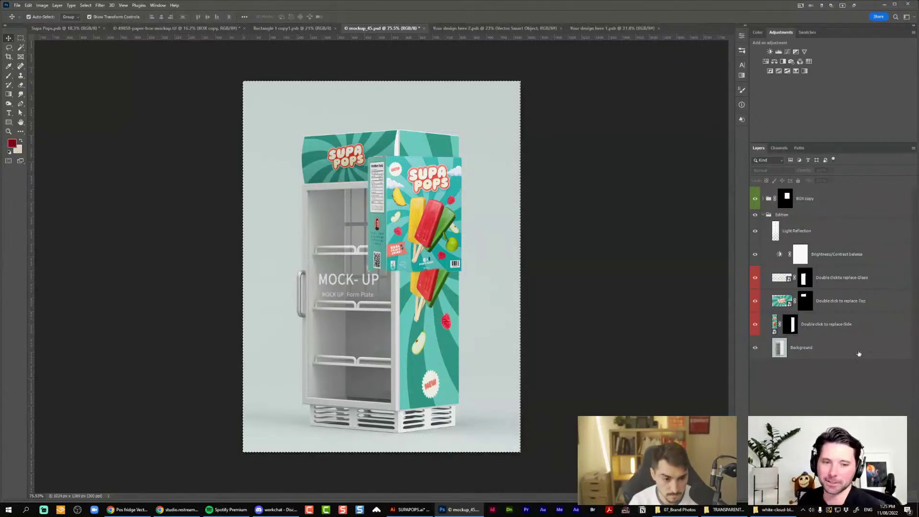
key("w")
key("ctrl+d")
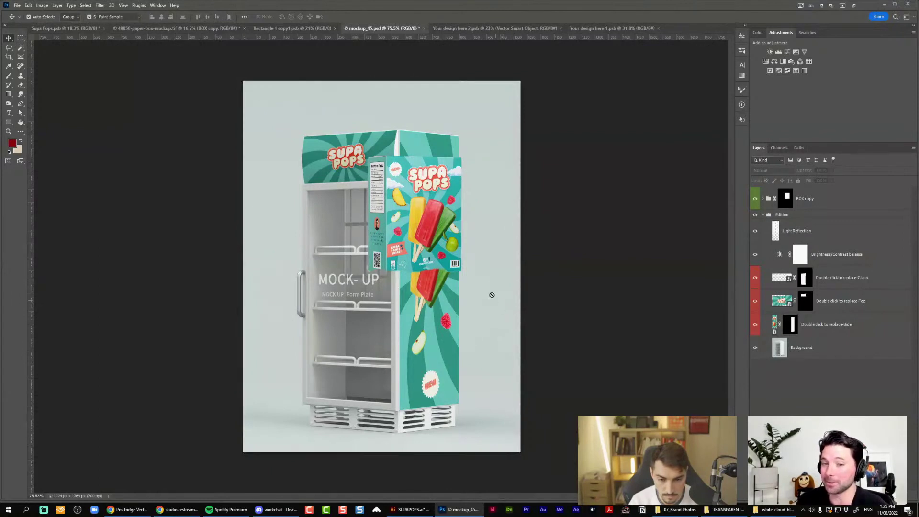
left_click(489, 287)
key("Return")
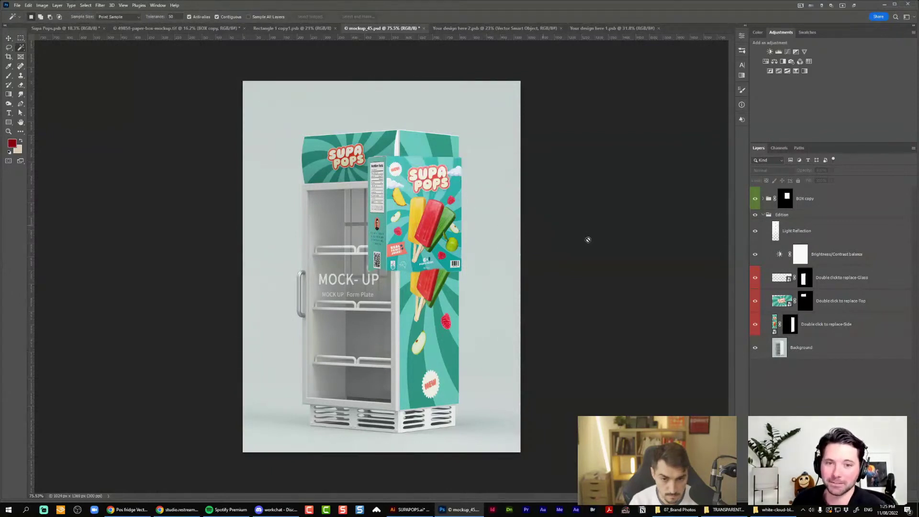
left_click(795, 343)
left_click(487, 286)
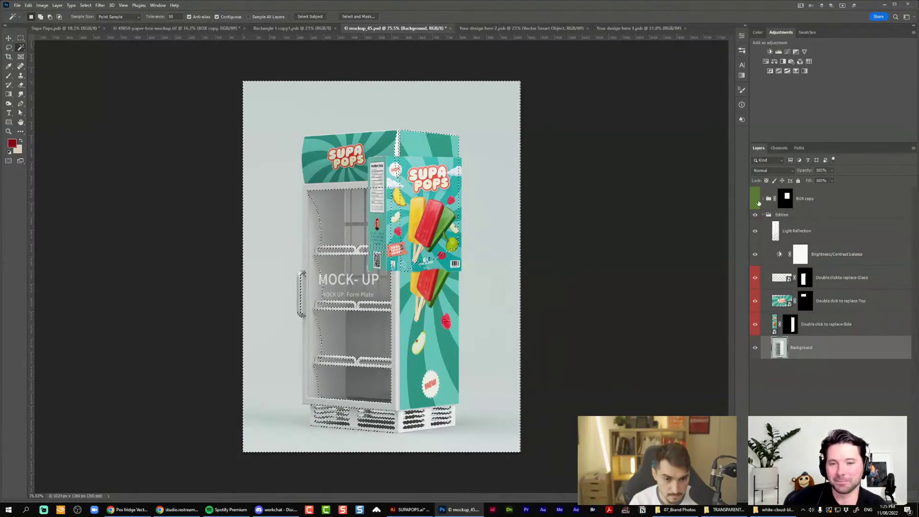
Hide the BOX copy group and clear the current selection
left_click(755, 198)
key("ctrl+d")
key("ctrl+0")
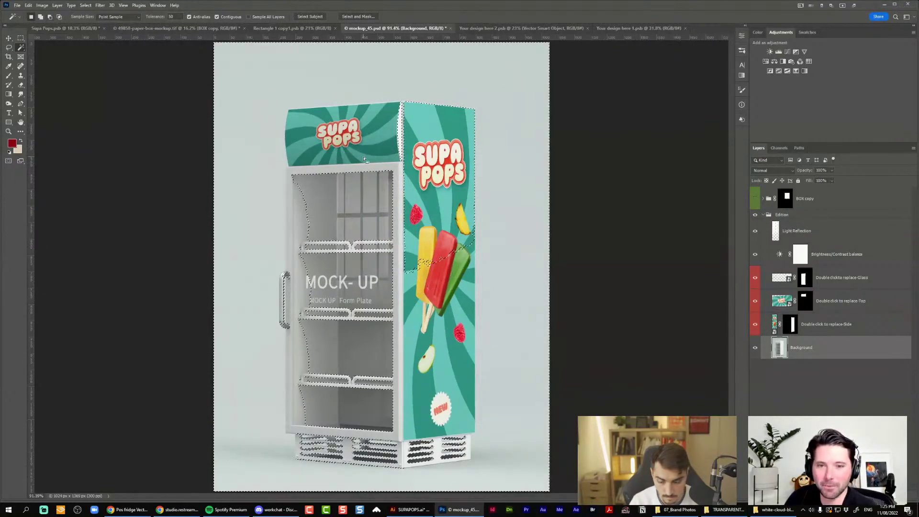
Start a Pen path at the side panel's lower rear corner and trace it up the rear edge and across the side's top edge
key("p")
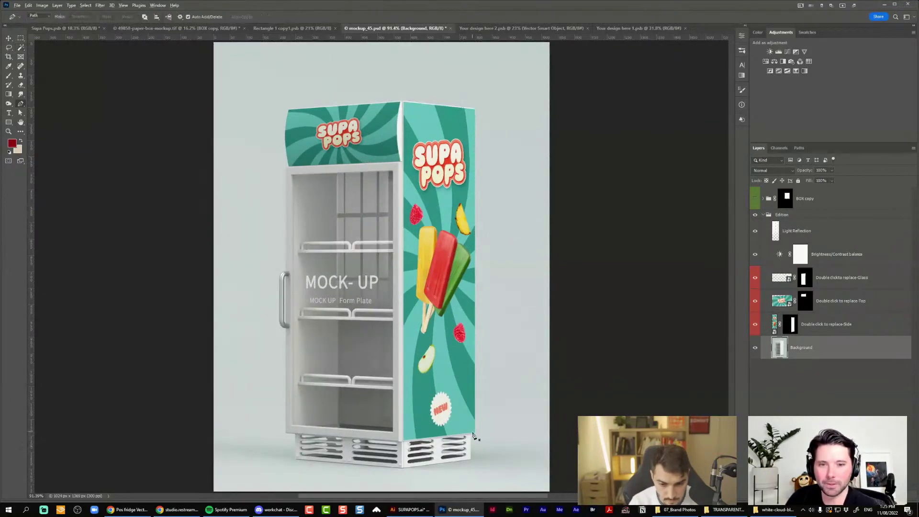
scroll(476, 443, "up", 6)
left_click(461, 436)
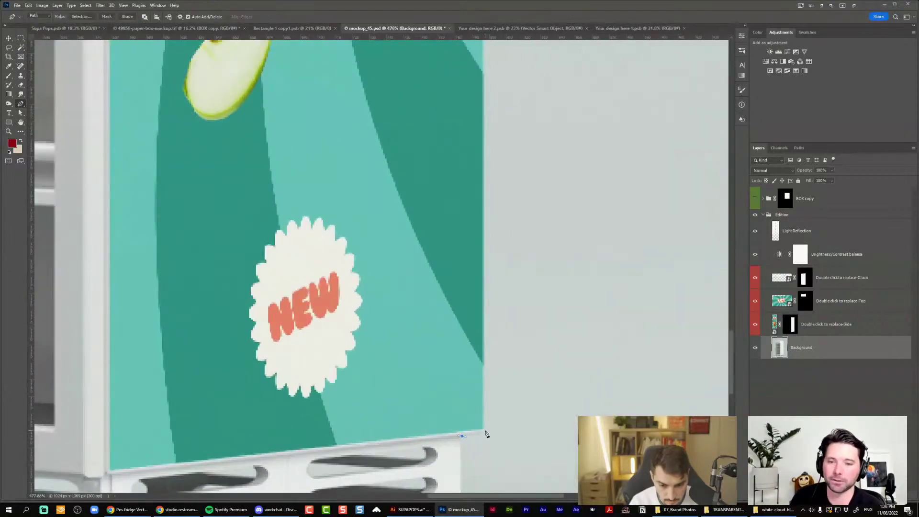
scroll(514, 174, "down", 5)
scroll(512, 96, "up", 3)
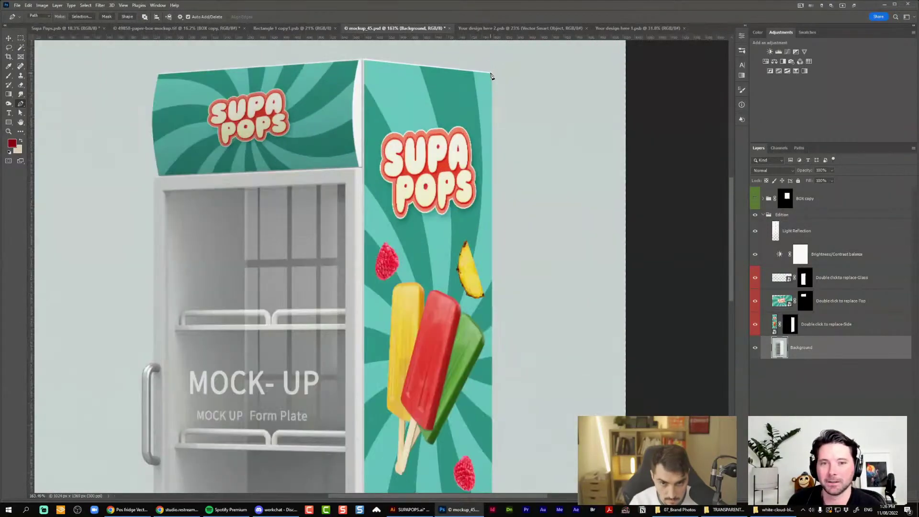
scroll(491, 75, "up", 3)
left_click(493, 76)
left_click_drag(435, 69, 594, 135)
left_click(426, 118)
Continue the path along the fridge header's top edge and down its curved outer end
scroll(362, 120, "left", 5)
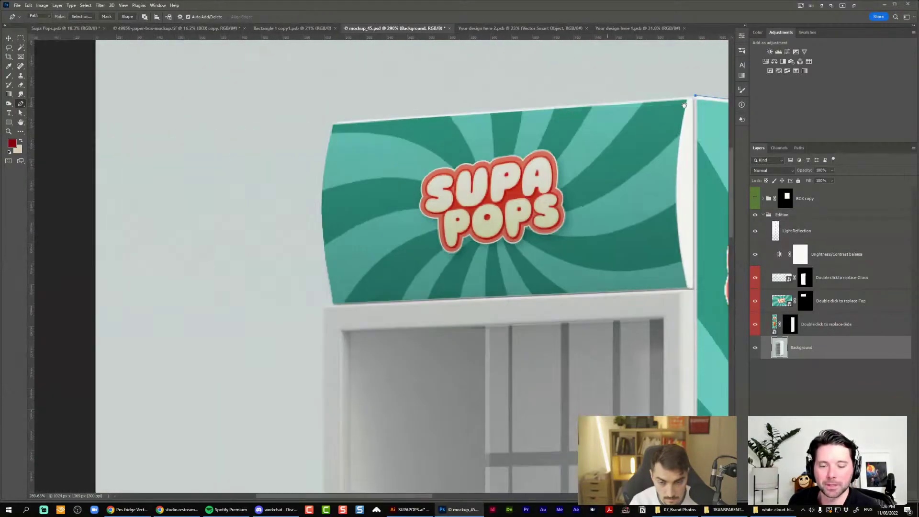
left_click(416, 125)
scroll(409, 168, "up", 1)
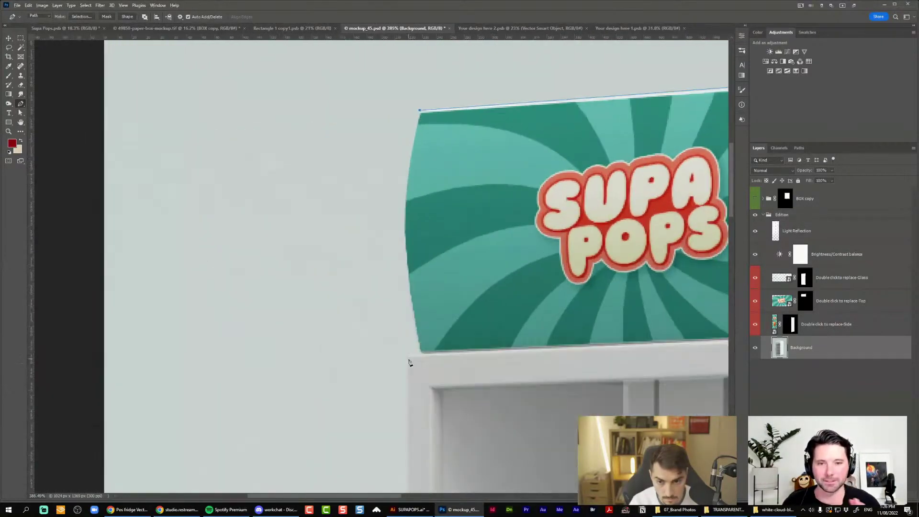
left_click_drag(405, 233, 408, 263)
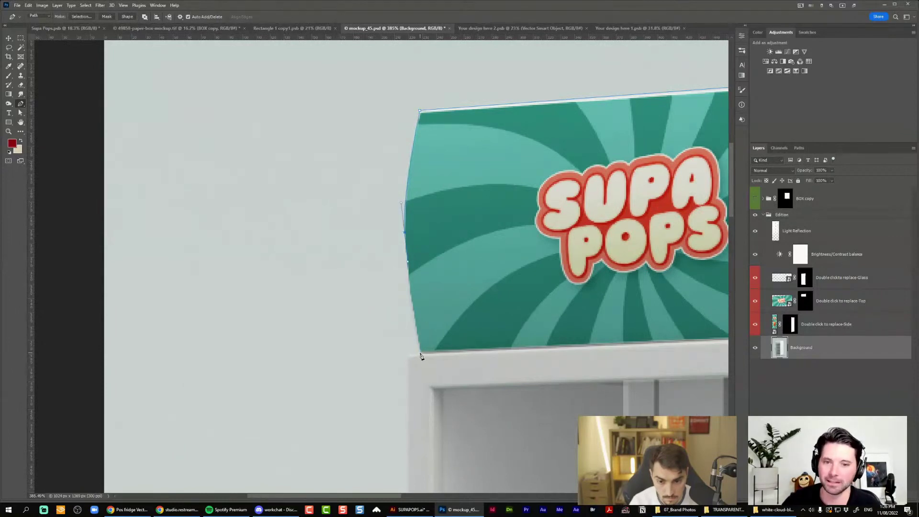
left_click_drag(419, 353, 426, 379)
left_click_drag(426, 334, 500, 263)
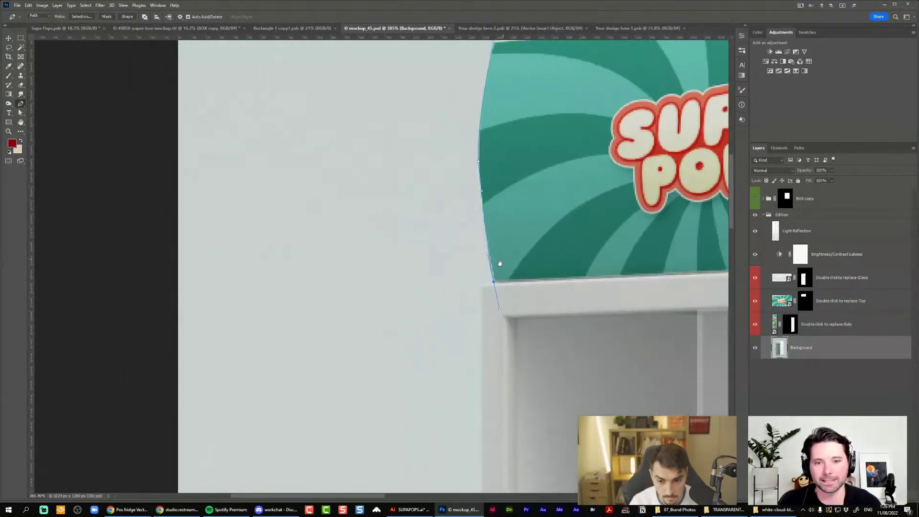
Trace the path around the door frame's upper corner and straight down its outer edge to the handle
mouse_move(482, 294)
left_mouse_down()
mouse_move(496, 293)
mouse_move(500, 308)
mouse_move(498, 295)
left_mouse_up()
scroll(498, 295, "up", 3)
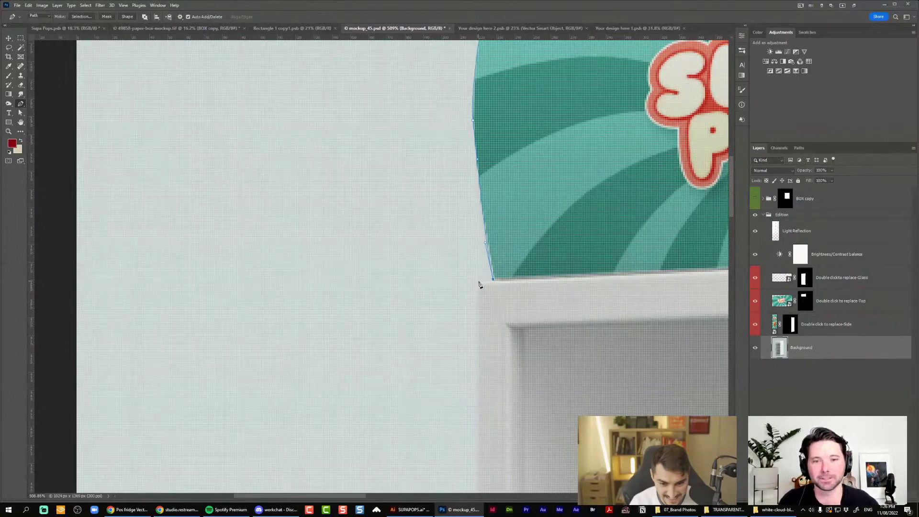
left_click_drag(479, 285, 478, 307)
scroll(478, 308, "down", 6)
scroll(427, 70, "up", 4)
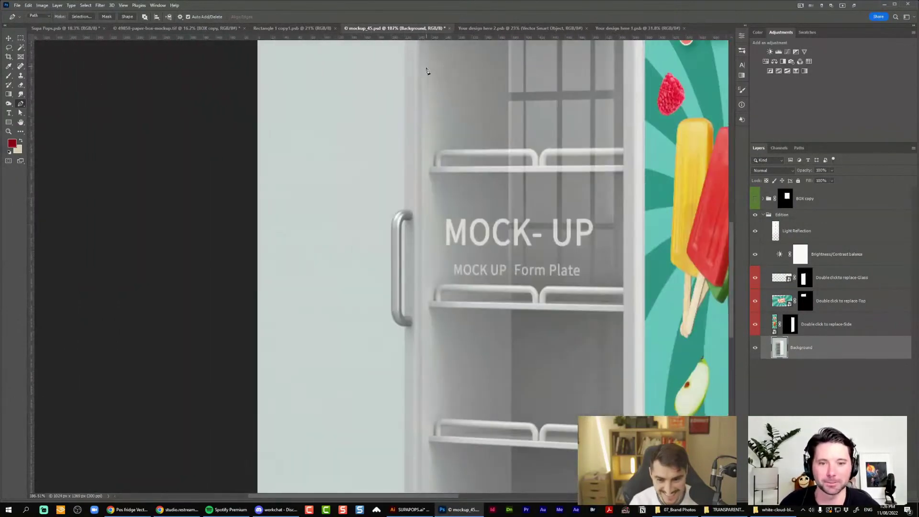
left_click(404, 211)
Extend the path down to the door's lower corner, around the vented base, and close it at its starting point
scroll(404, 211, "down", 6)
scroll(400, 206, "up", 8)
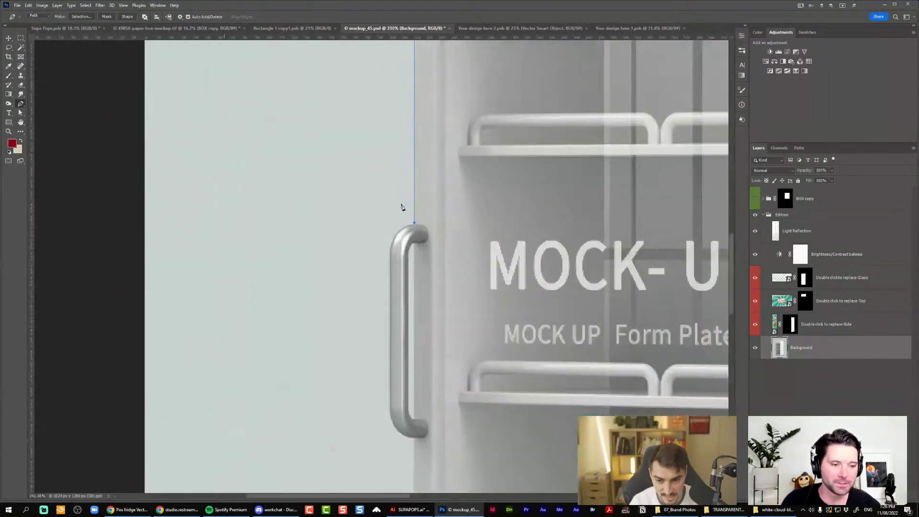
scroll(428, 297, "down", 6)
scroll(410, 267, "up", 4)
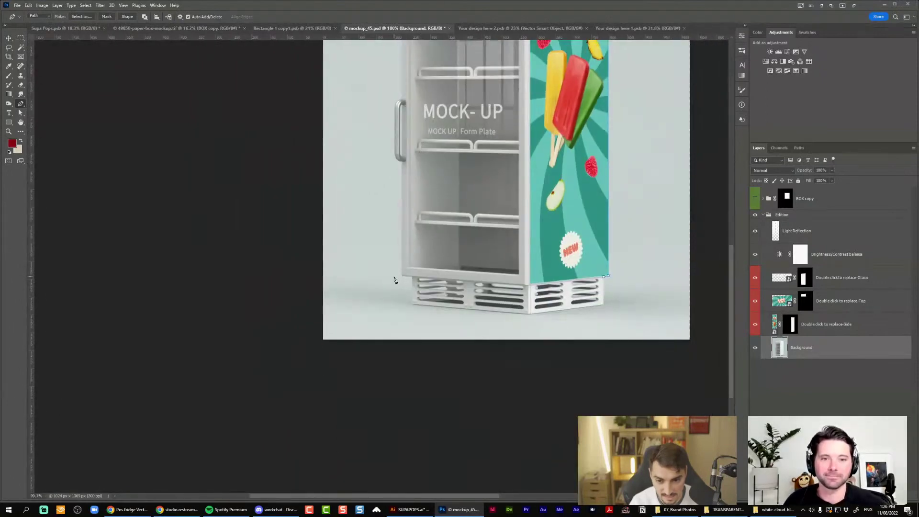
scroll(418, 280, "up", 3)
left_click(417, 277)
left_click(465, 407)
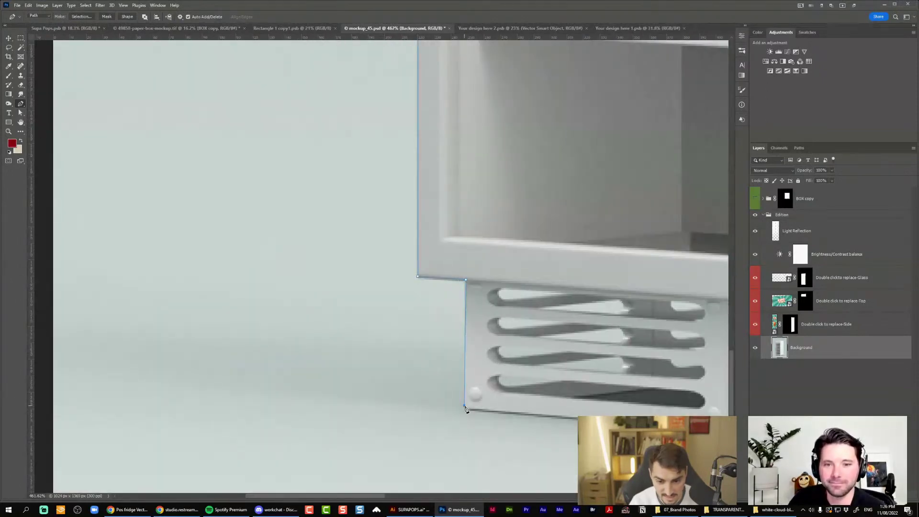
scroll(464, 410, "down", 2)
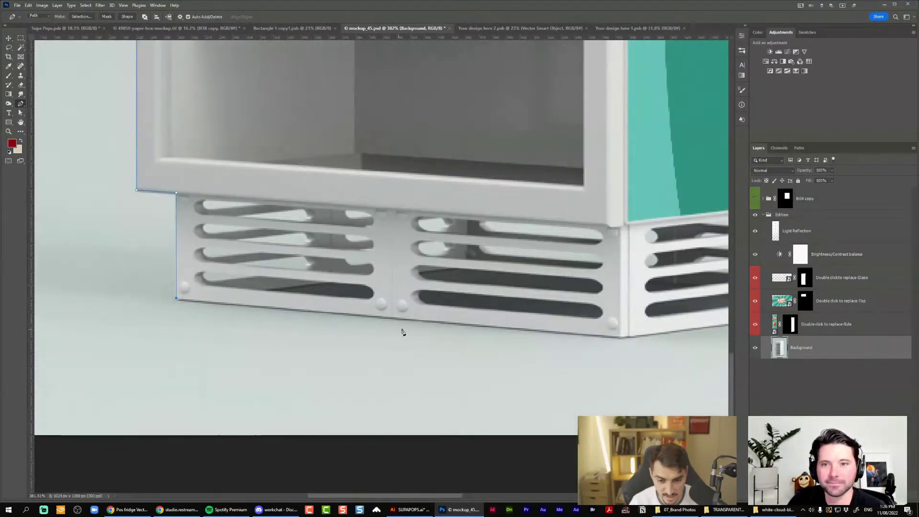
left_click(621, 337)
left_click_drag(508, 338, 107, 318)
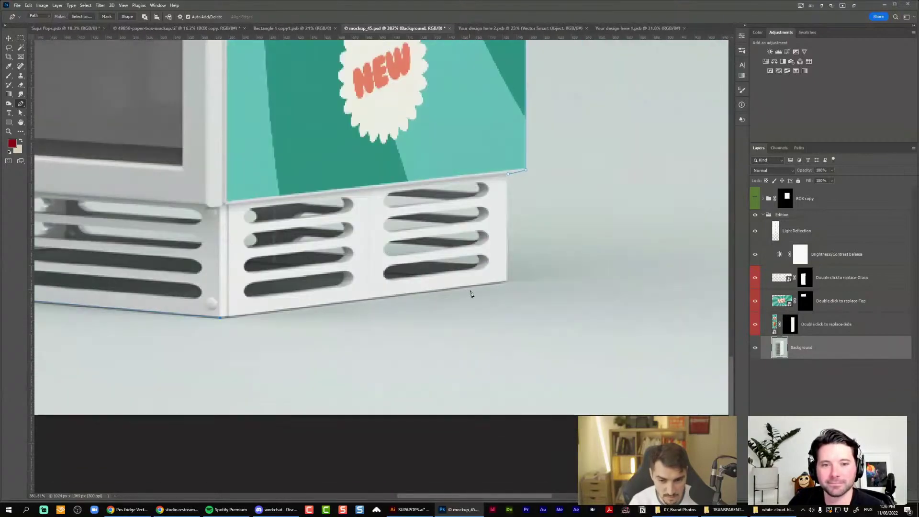
left_click(506, 281)
left_click(508, 174)
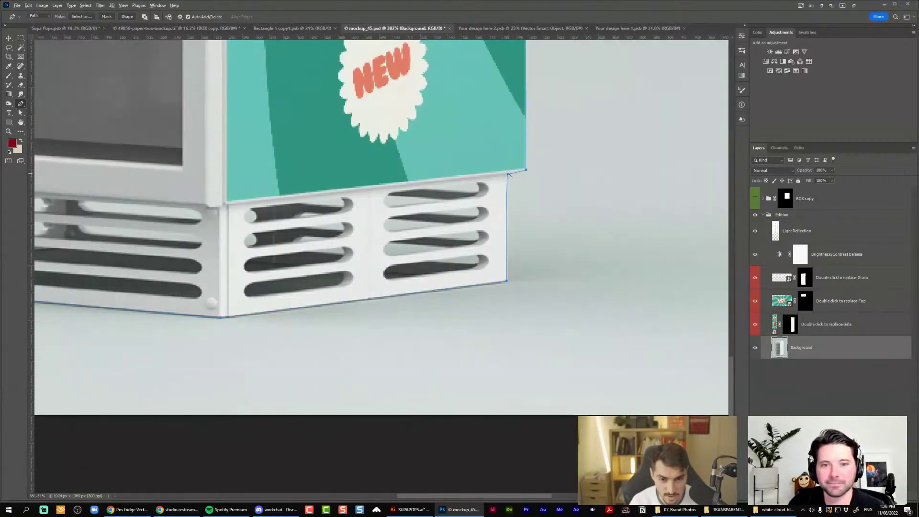
Convert the fridge outline path into a selection and return to the layer list
scroll(508, 176, "down", 4)
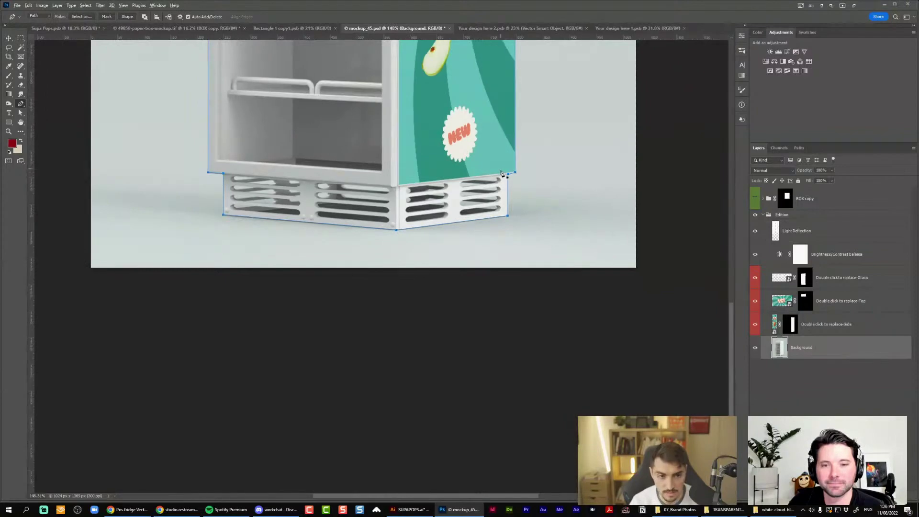
scroll(501, 173, "down", 4)
left_click(778, 148)
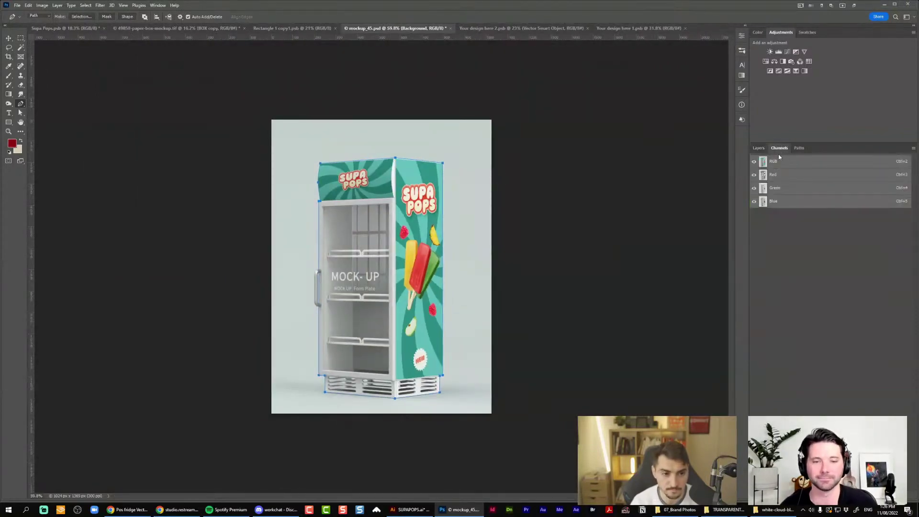
left_click(799, 148)
key("ctrl+Return")
scroll(682, 178, "up", 2)
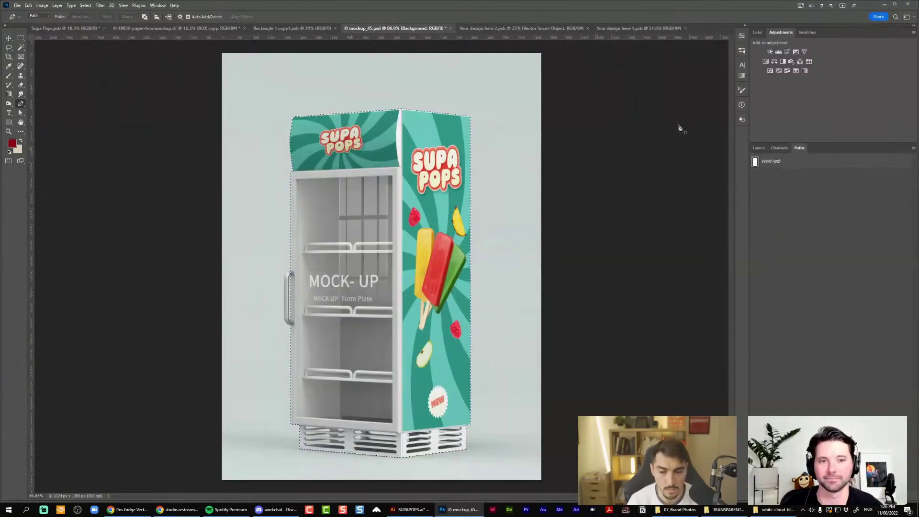
left_click(761, 148)
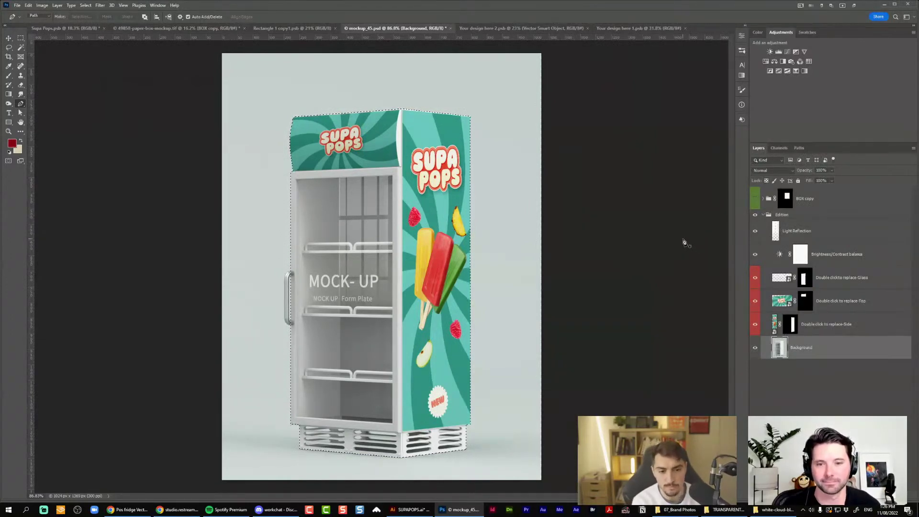
Add a Hue/Saturation adjustment above the Background layer, masked by the fridge selection
left_click(880, 496)
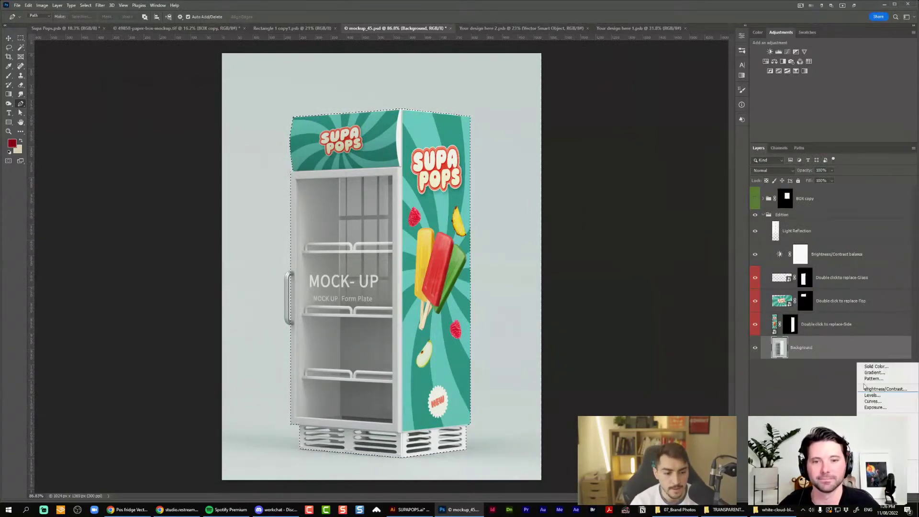
left_click(766, 62)
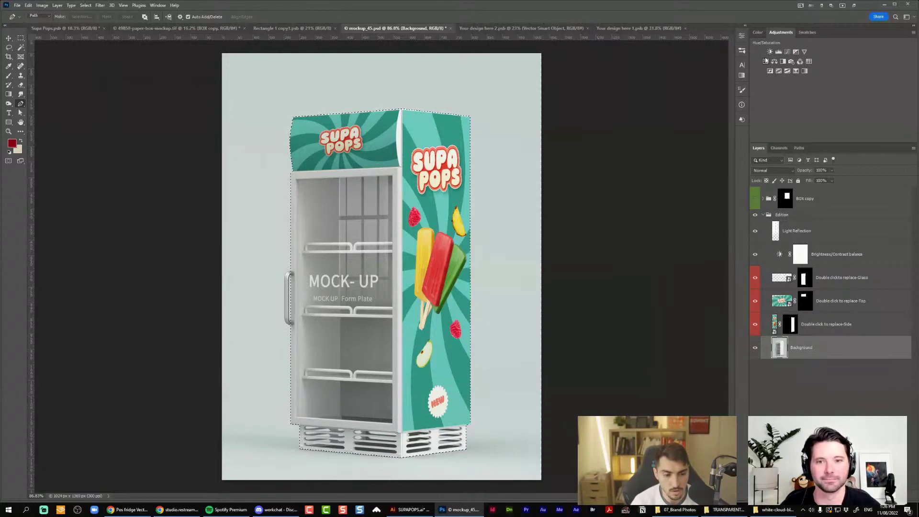
left_click(766, 61)
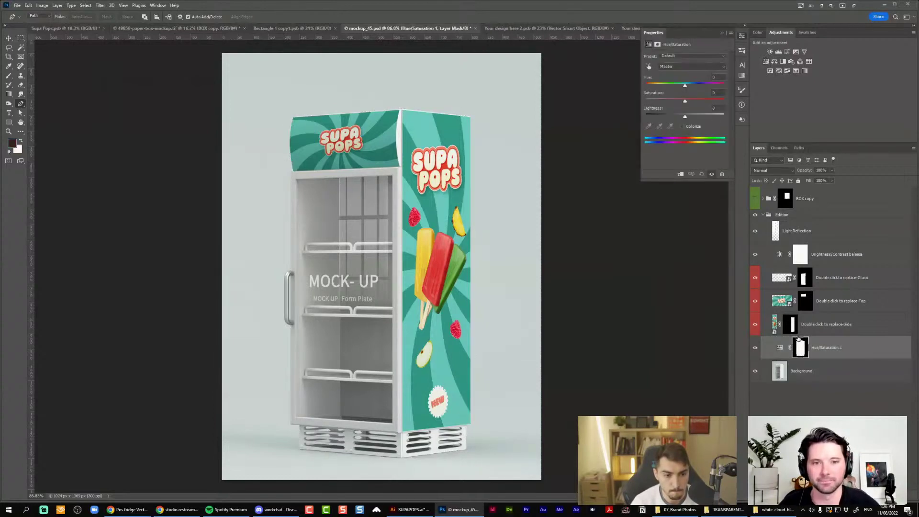
left_click(778, 347)
left_click(741, 36)
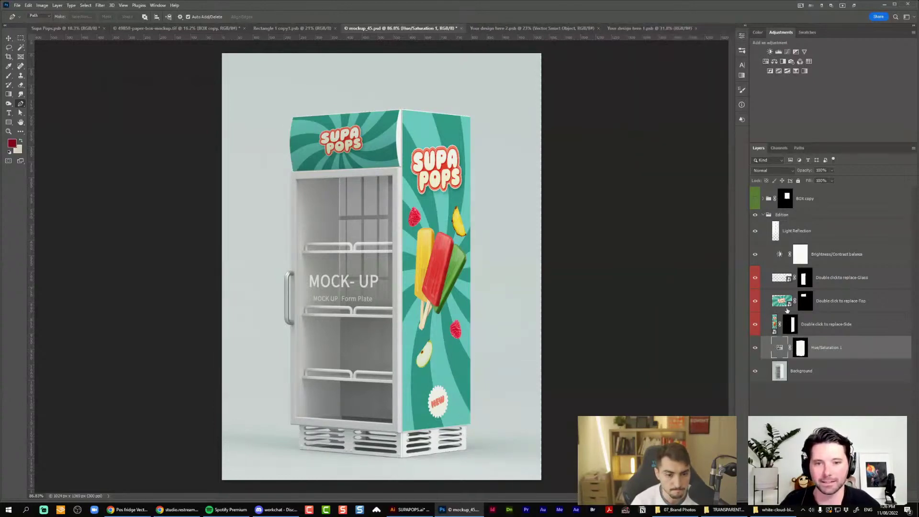
Clip the Hue/Saturation 1 adjustment to the Background layer and raise its Hue
left_click(779, 345)
left_click_drag(685, 86, 665, 85)
left_click(793, 357, "alt")
key("ctrl+z")
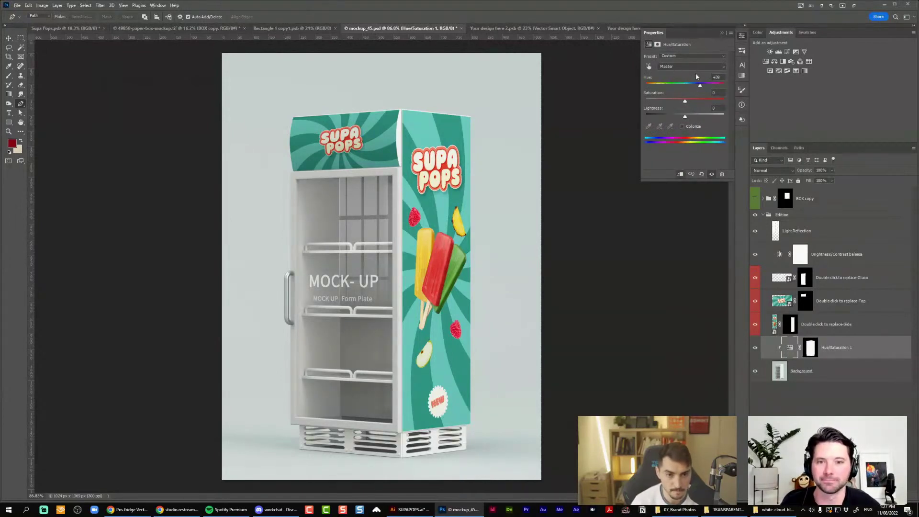
Invert the Hue/Saturation 1 mask so it targets the backdrop and set the mask density to about 88%
left_click(810, 349)
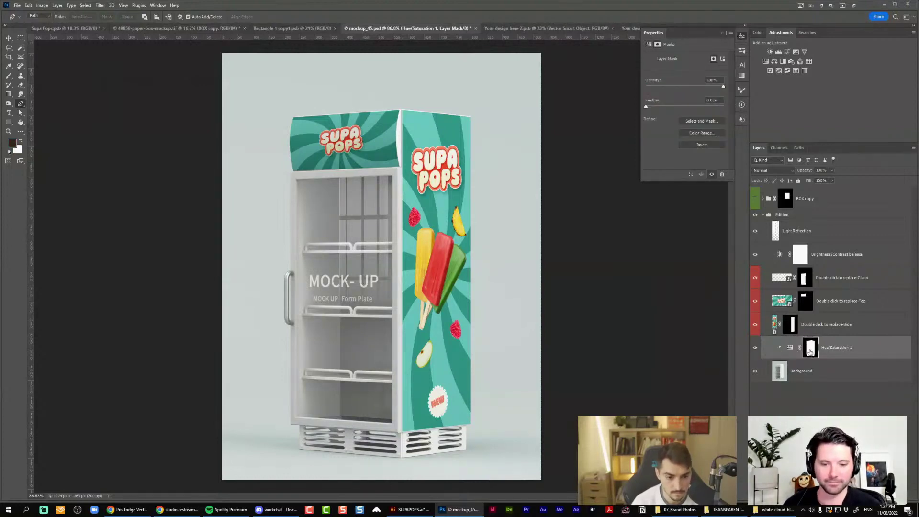
key("ctrl+i")
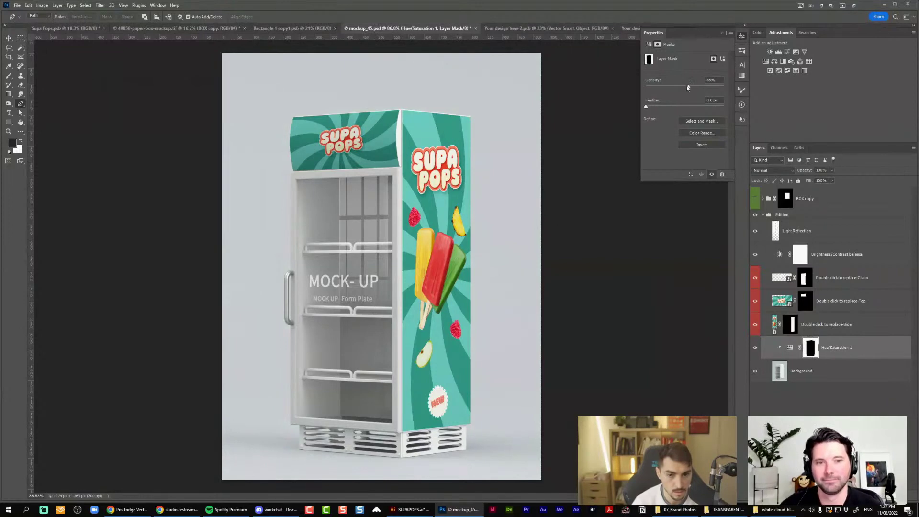
left_click_drag(715, 88, 715, 88)
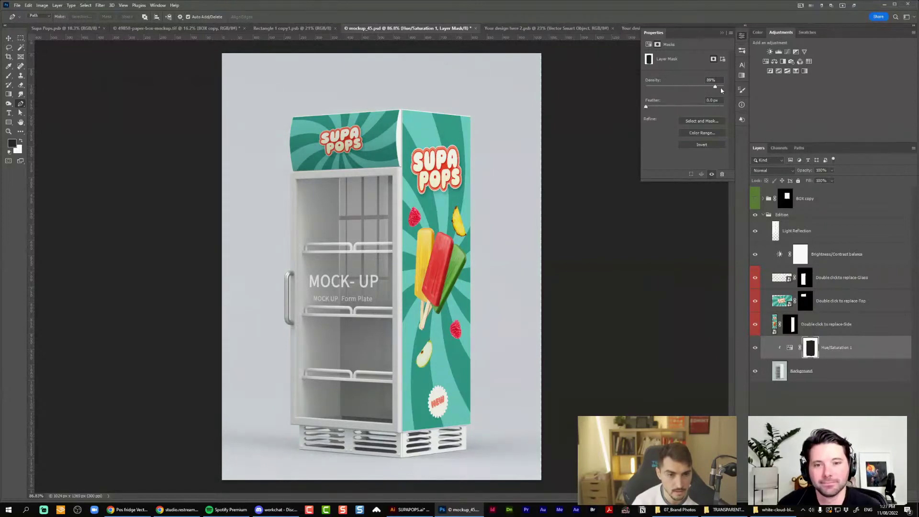
Toggle the Brightness/Contrast layer's visibility to compare its effect and reopen the Hue/Saturation 1 settings
left_click(789, 347)
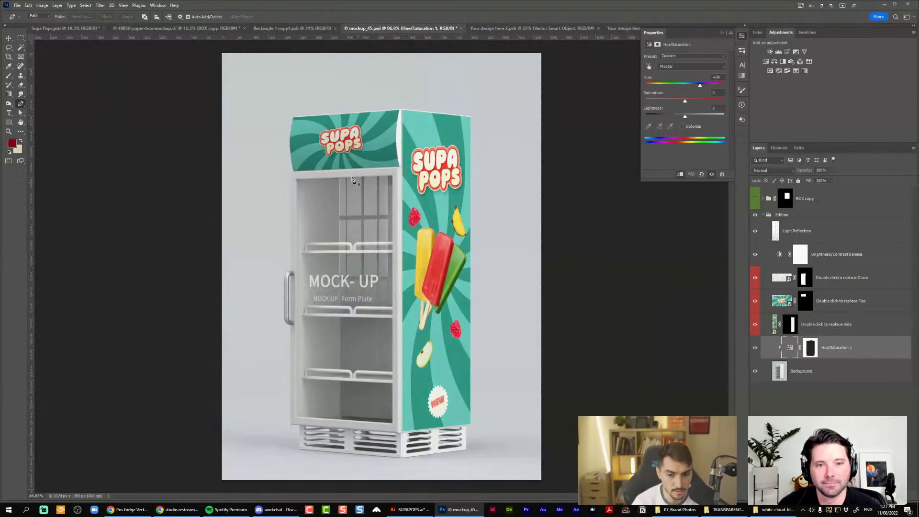
left_click(764, 215)
left_click(755, 255)
left_click(755, 256)
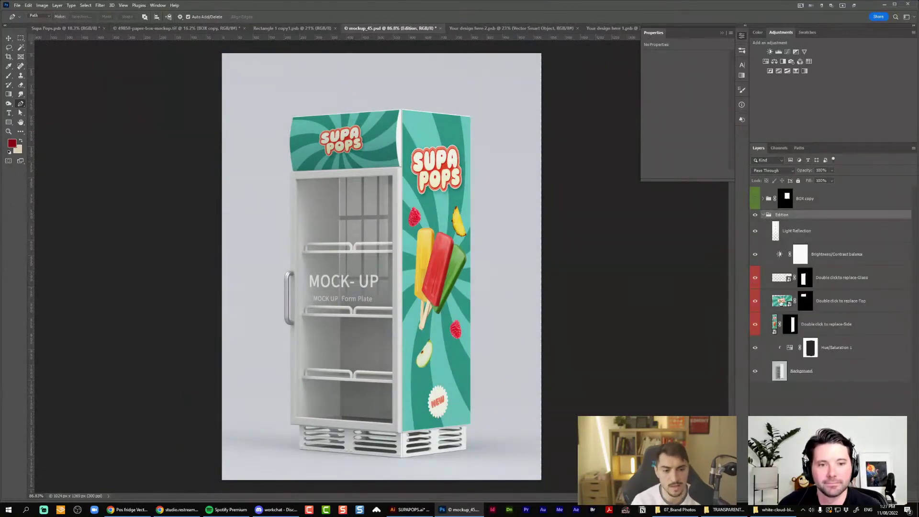
left_click(790, 348)
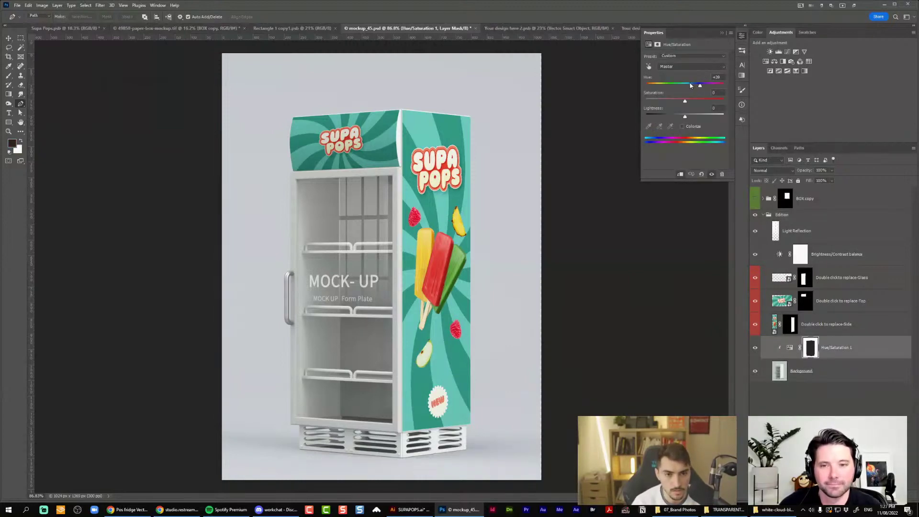
Set the Hue/Saturation 1 hue to -34 and saturation to about +68 to turn the backdrop mint green
left_click_drag(690, 85, 703, 101)
mouse_move(671, 85)
left_mouse_down()
mouse_move(714, 86)
mouse_move(672, 84)
mouse_move(605, 104)
mouse_move(761, 106)
mouse_move(665, 102)
left_mouse_up()
scroll(699, 109, "down", 4)
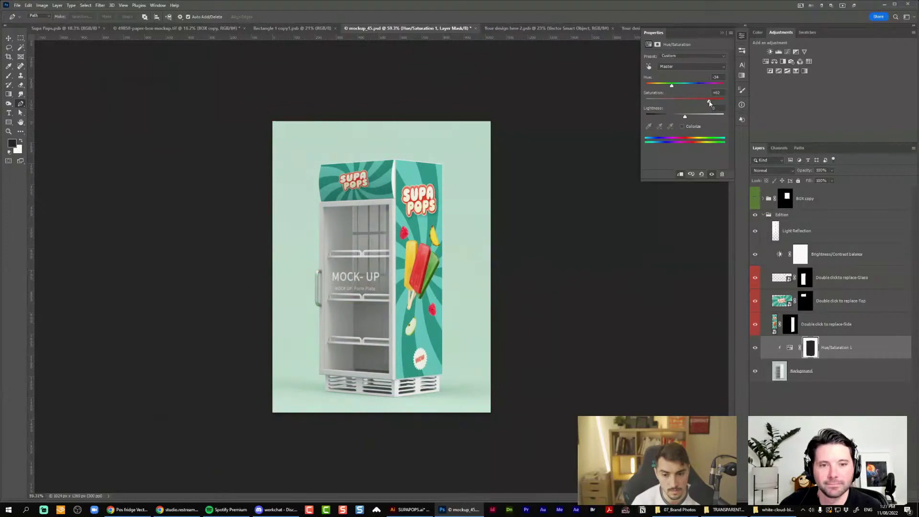
key("v")
scroll(189, 294, "up", 5)
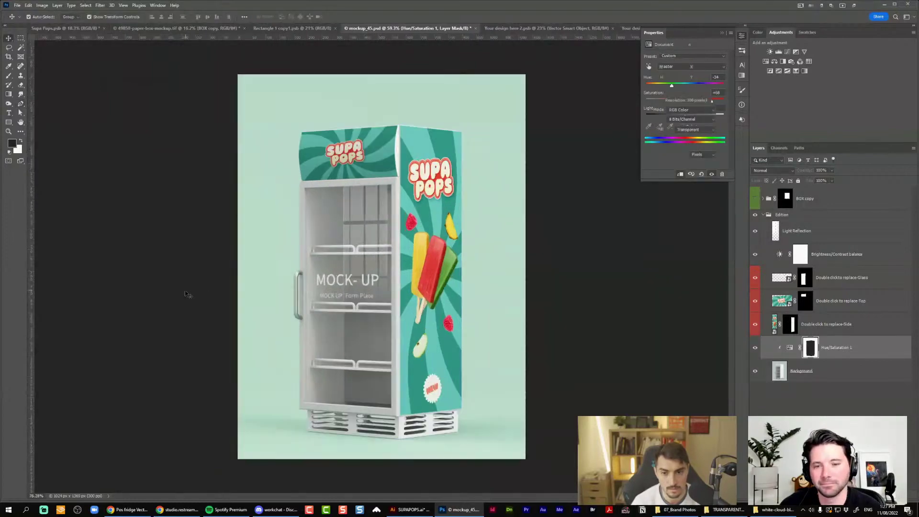
Deselect the layers and inspect the fridge mockup enlarged with the interface panels hidden
left_click(588, 334)
key("Tab")
scroll(451, 292, "up", 4)
scroll(450, 292, "down", 4)
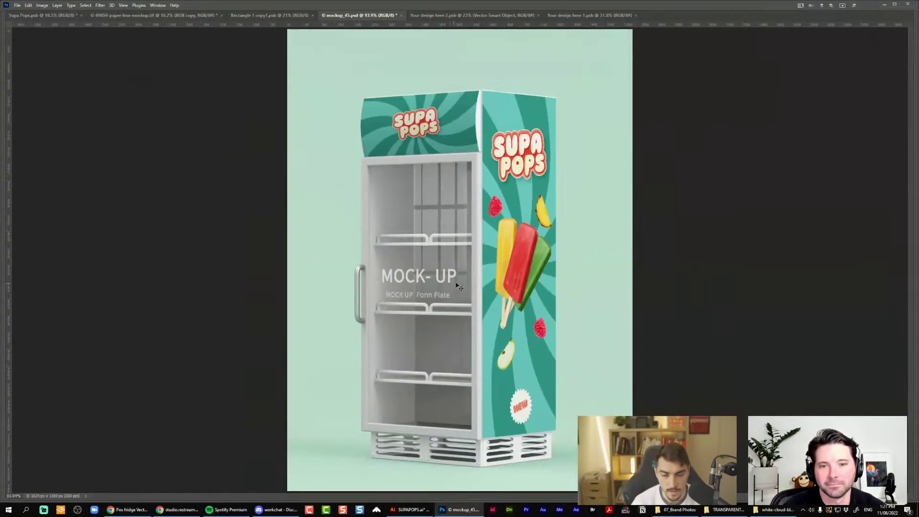
key("Tab")
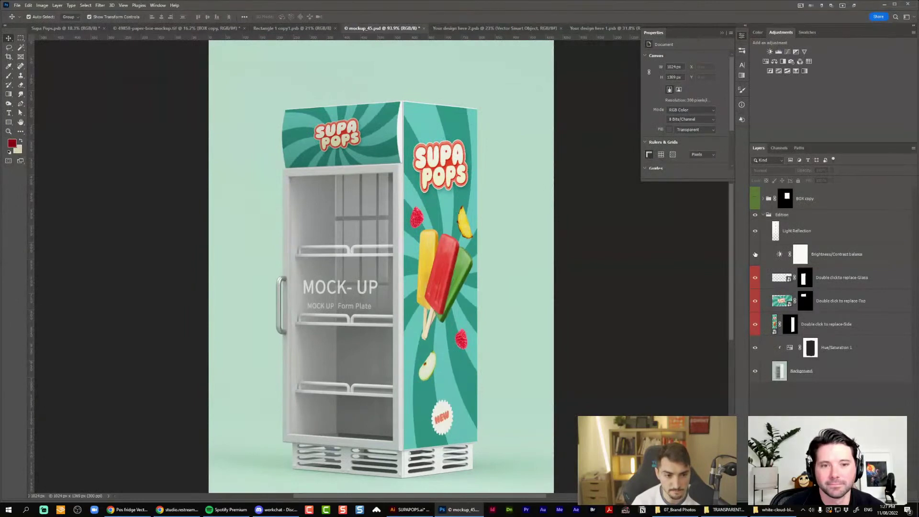
Toggle the Light Reflection layer to compare its effect and hide the placeholder glass layer on the fridge door
left_click(755, 231)
left_click(755, 231)
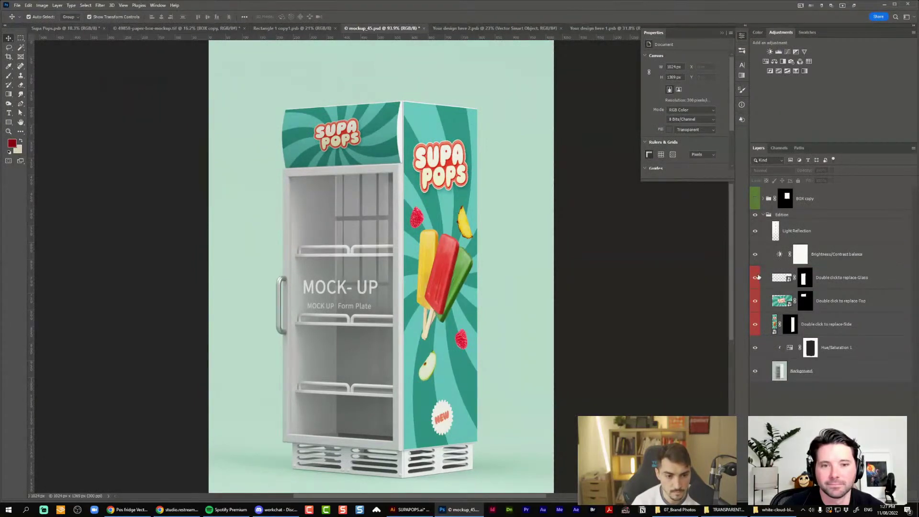
left_click(756, 278)
left_click(756, 279)
left_click(756, 279)
scroll(256, 283, "up", 4)
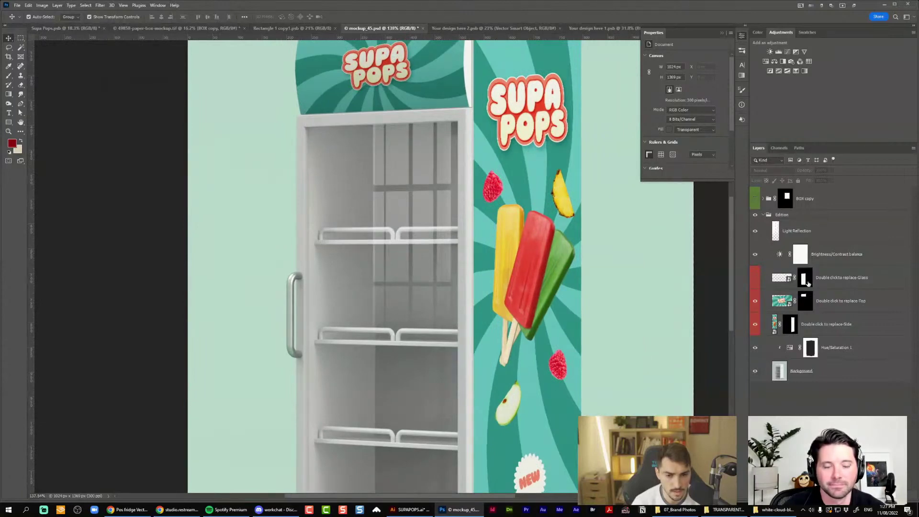
scroll(800, 283, "down", 3)
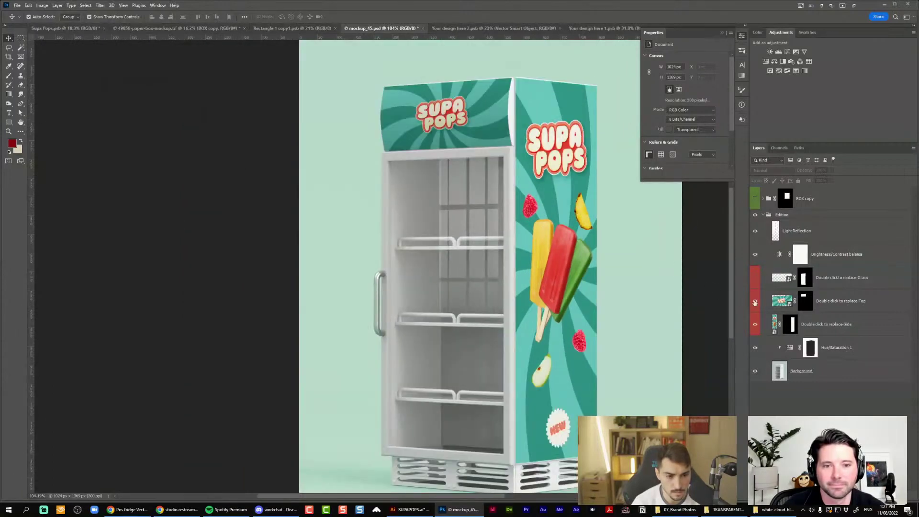
Toggle the top panel artwork to compare it, and show and select the BOX copy group
left_click(755, 302)
left_click(754, 302)
left_click(755, 198)
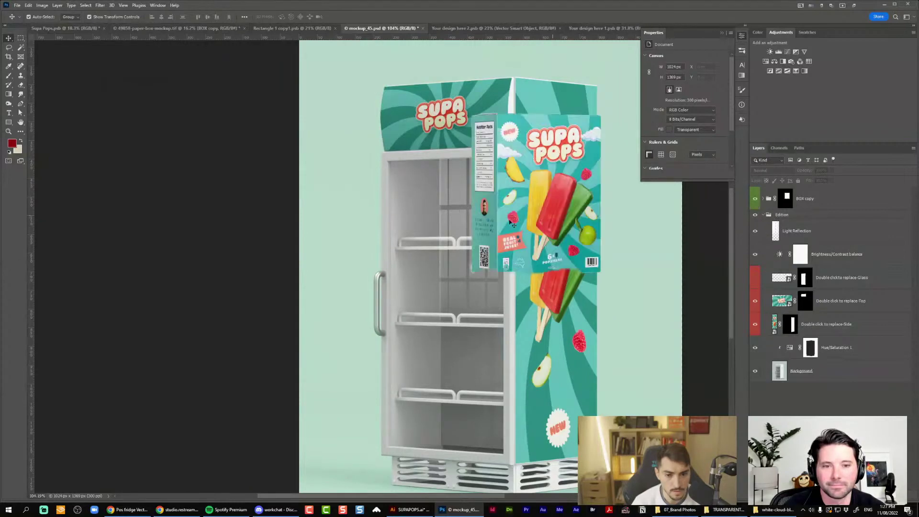
scroll(445, 218, "up", 3)
scroll(474, 217, "down", 5)
left_click(841, 200)
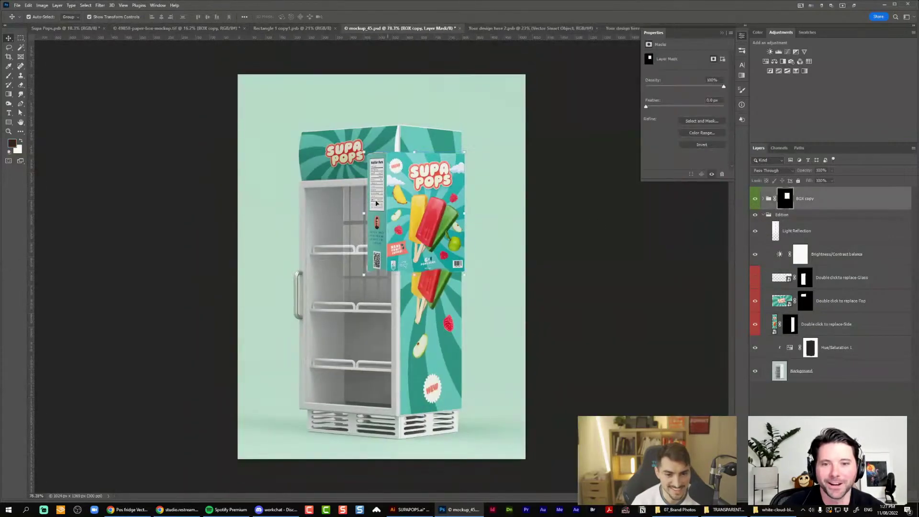
scroll(375, 207, "up", 3)
scroll(374, 207, "down", 4)
scroll(375, 232, "up", 3)
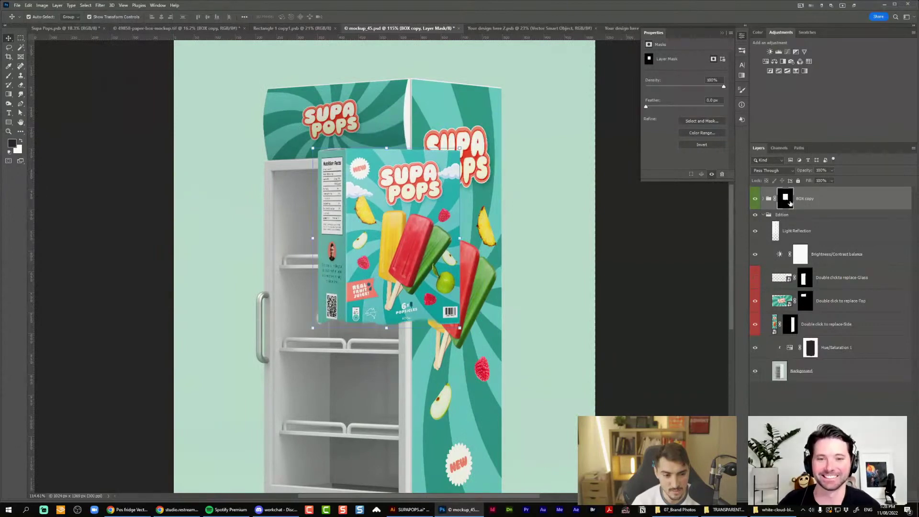
Paint white with a much smaller brush on the BOX copy mask to restore the box's ragged bottom edge
key("b")
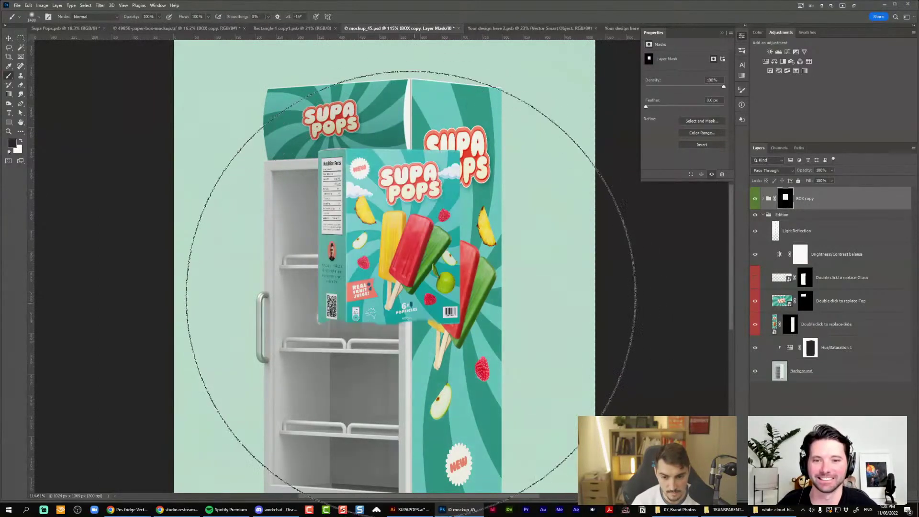
key("x")
key("bracketleft")
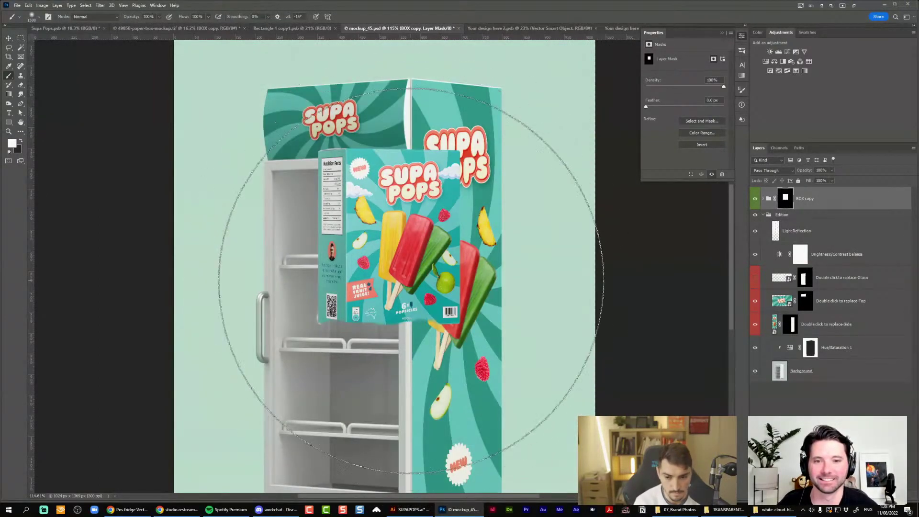
key("bracketleft")
key("bracketleft")
key("bracketleft")
key("bracketleft")
key("bracketleft")
key("bracketleft")
key("bracketleft")
key("bracketleft")
key("bracketleft")
key("bracketleft")
key("bracketleft")
key("bracketleft")
key("bracketleft")
key("bracketleft")
key("bracketleft")
scroll(438, 326, "up", 5)
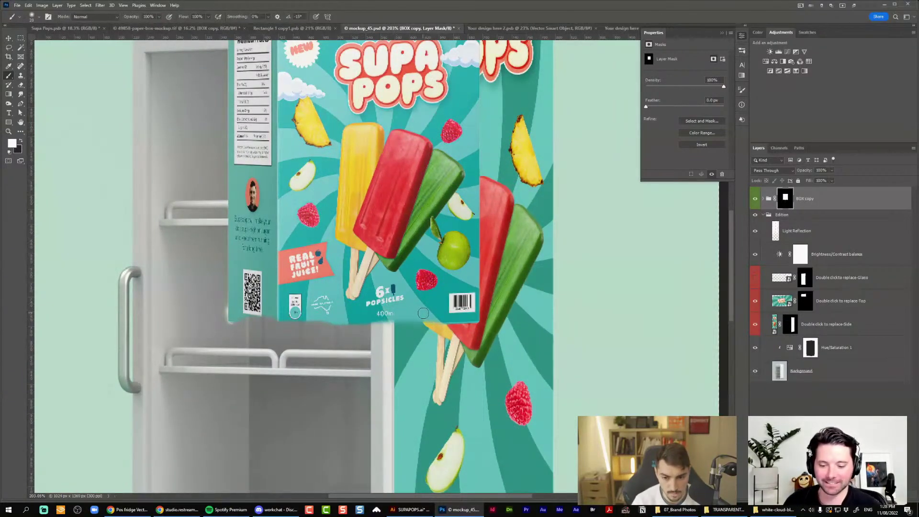
key("l")
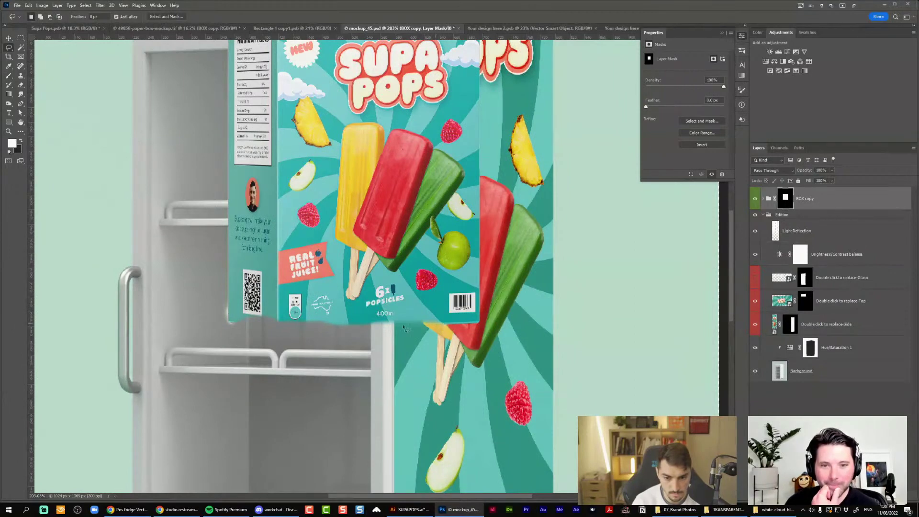
scroll(403, 329, "up", 2)
key("b")
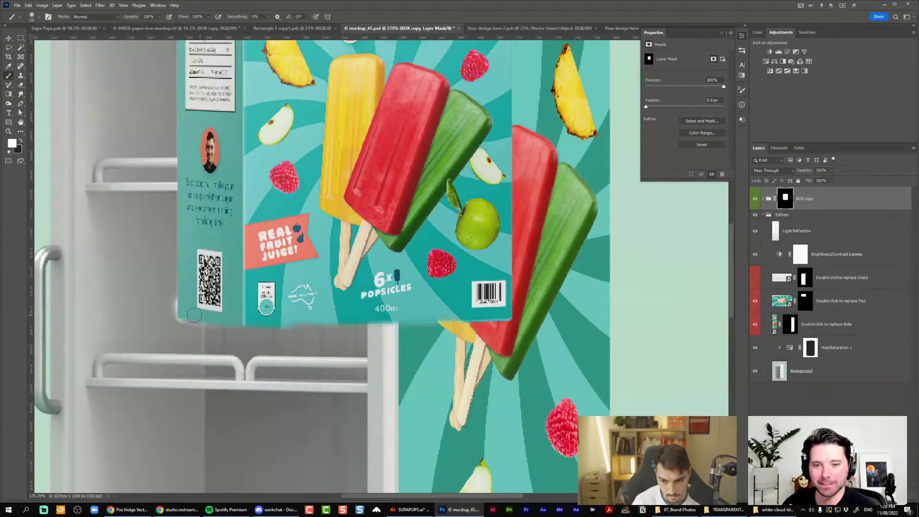
left_click_drag(271, 324, 464, 315)
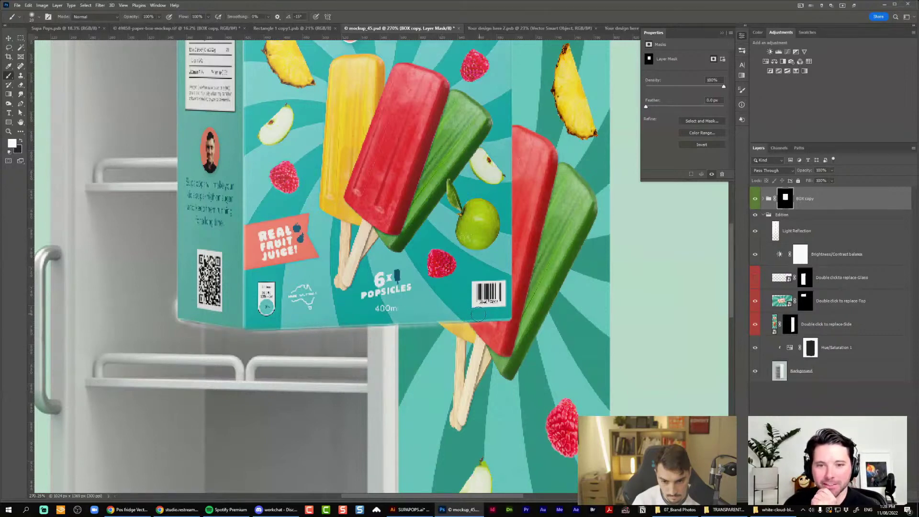
scroll(477, 314, "up", 3)
Draw a polygonal lasso selection along the box's bottom edge, enclosing the area just below and beside it
key("x")
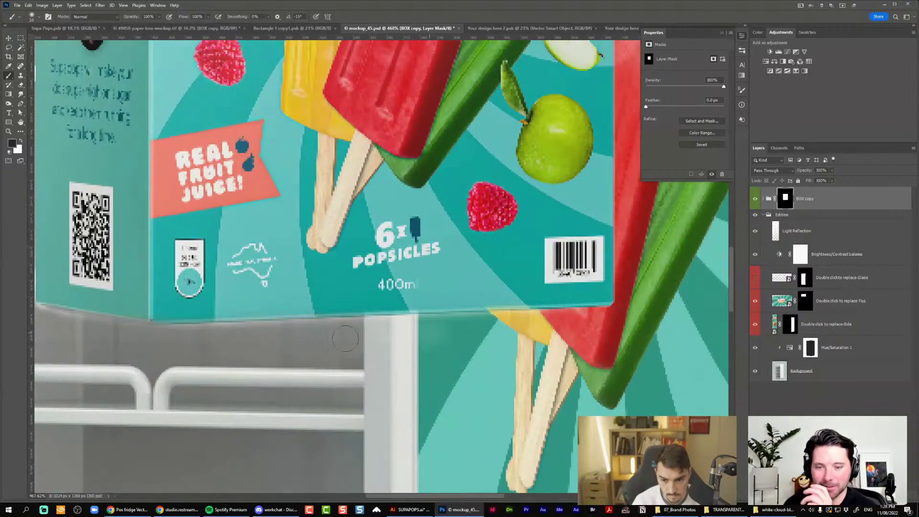
scroll(345, 339, "left", 3)
key("l")
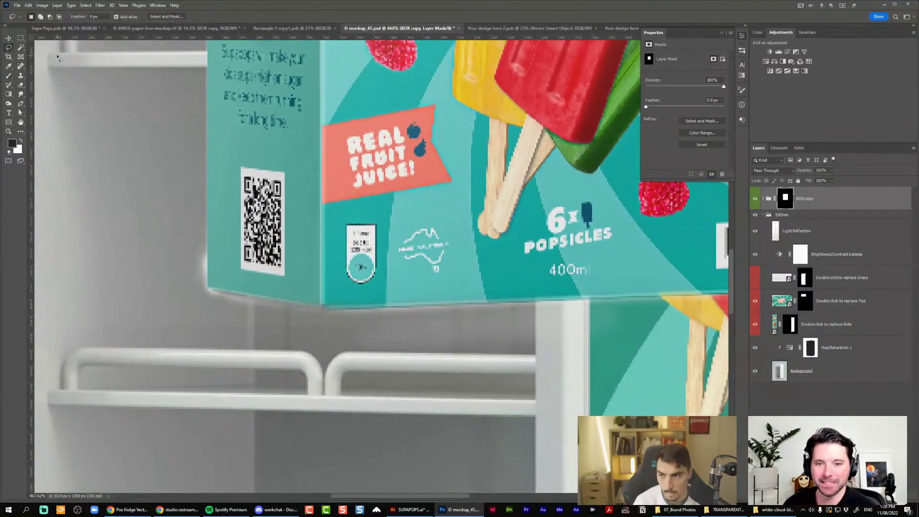
right_click(9, 46)
left_click(43, 60)
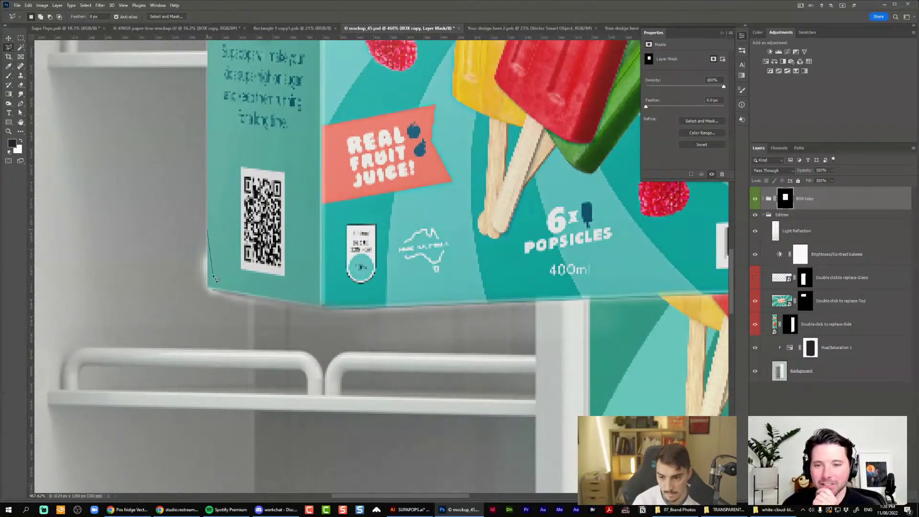
left_click(207, 290)
left_click(324, 308)
left_click_drag(552, 327, 273, 321)
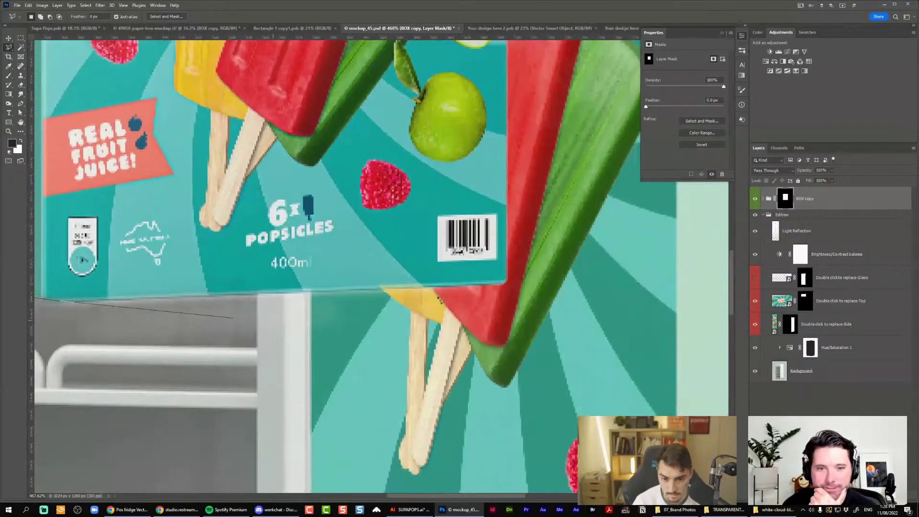
left_click(506, 284)
scroll(506, 285, "down", 3)
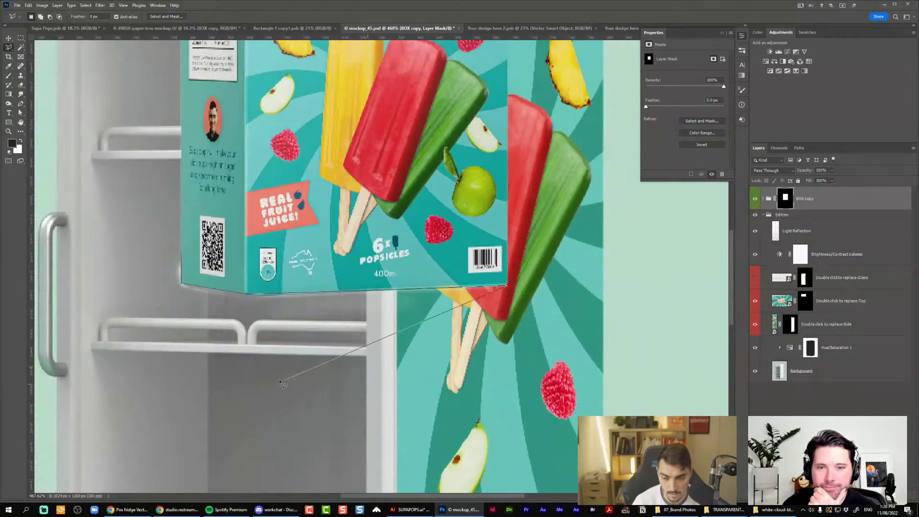
left_click(258, 383)
left_click(148, 342)
left_click(126, 259)
double_click(145, 235)
Fill the selected area of the BOX copy mask with black, undoing the mistaken white fill
key("ctrl+BackSpace")
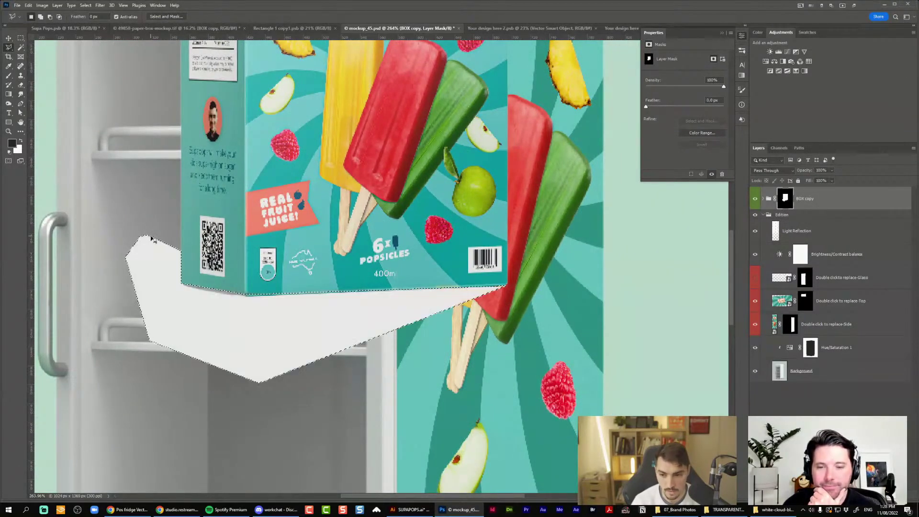
key("ctrl+z")
key("x")
key("ctrl+BackSpace")
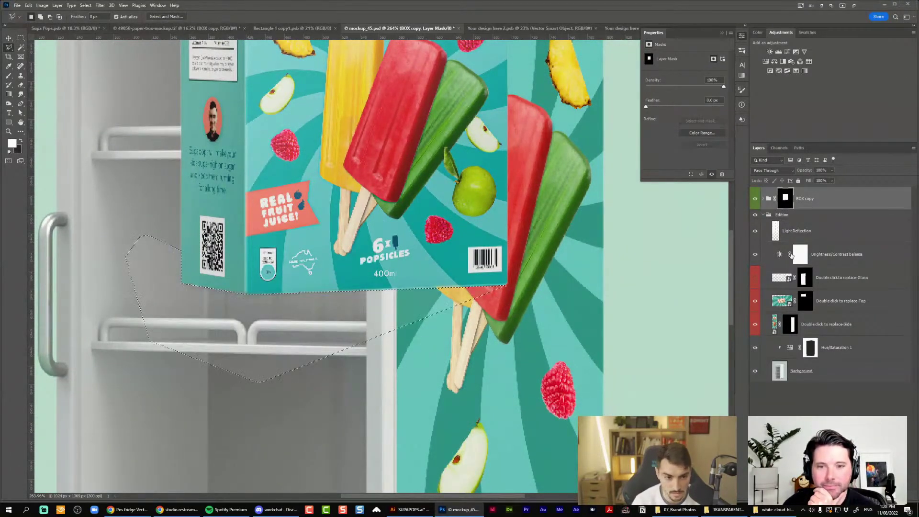
Try white and black brush strokes on the mask within the selection below the box, and clear the selection
key("b")
left_click_drag(184, 354, 325, 318)
key("x")
key("c")
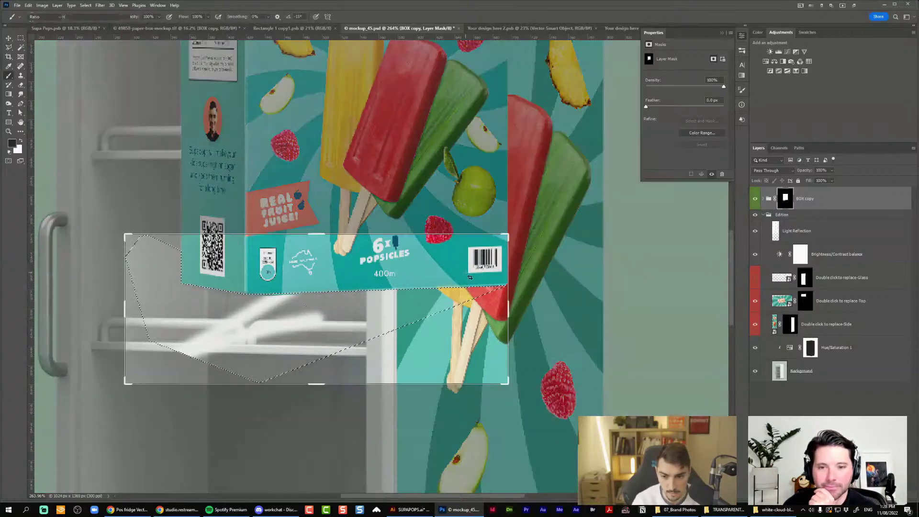
key("Escape")
key("b")
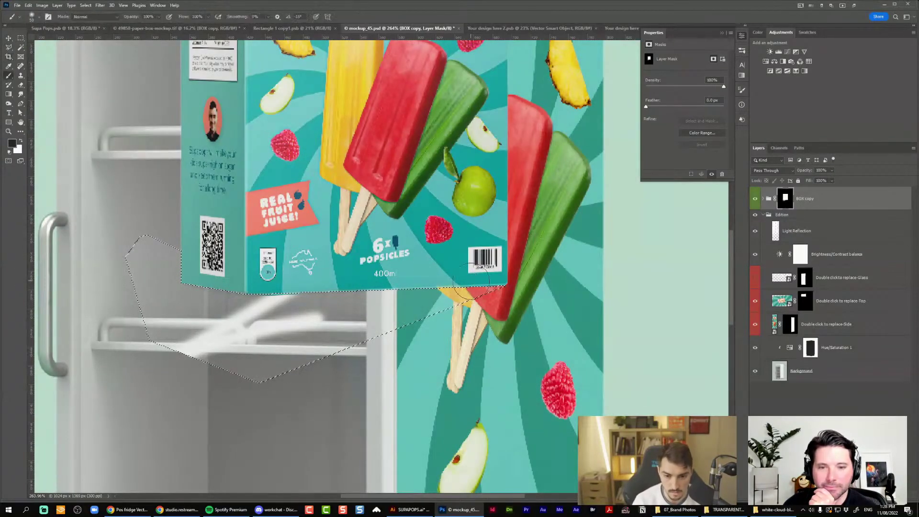
mouse_move(287, 340)
left_mouse_down()
mouse_move(352, 270)
mouse_move(201, 311)
left_mouse_up()
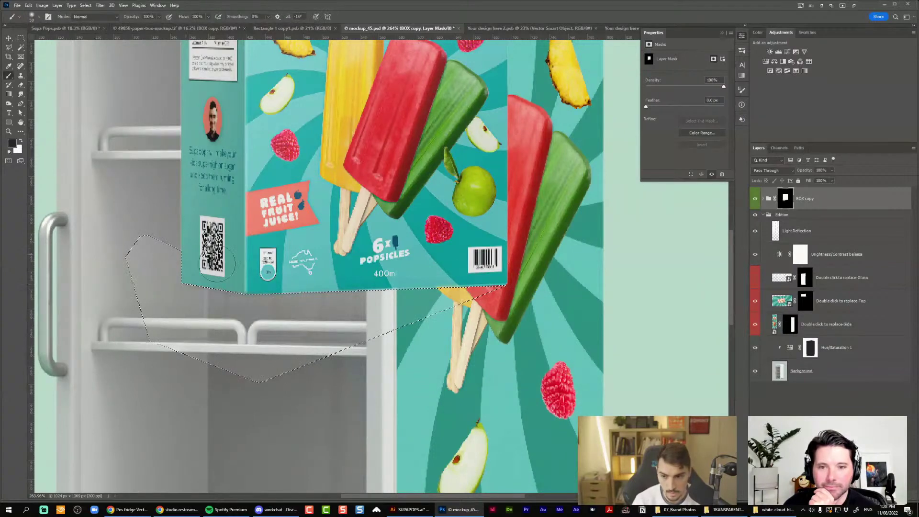
scroll(260, 266, "down", 2)
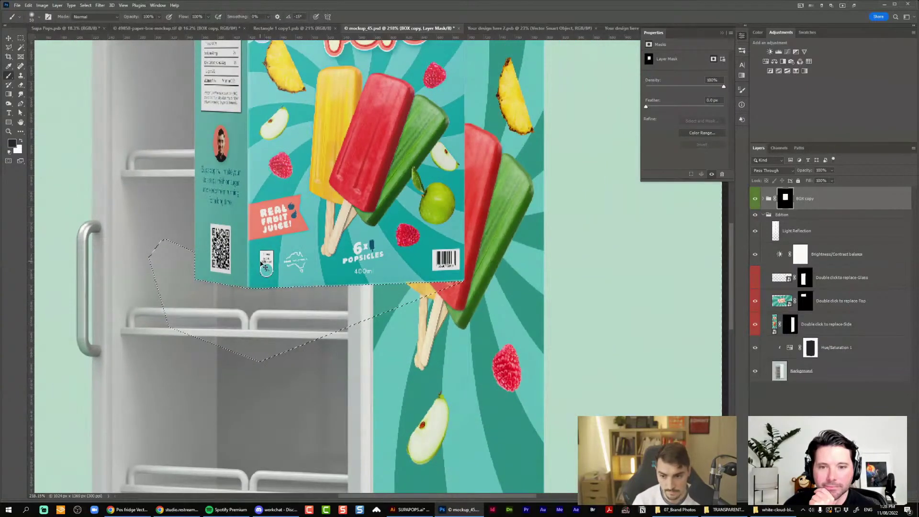
key("ctrl+d")
key("v")
left_click(579, 249)
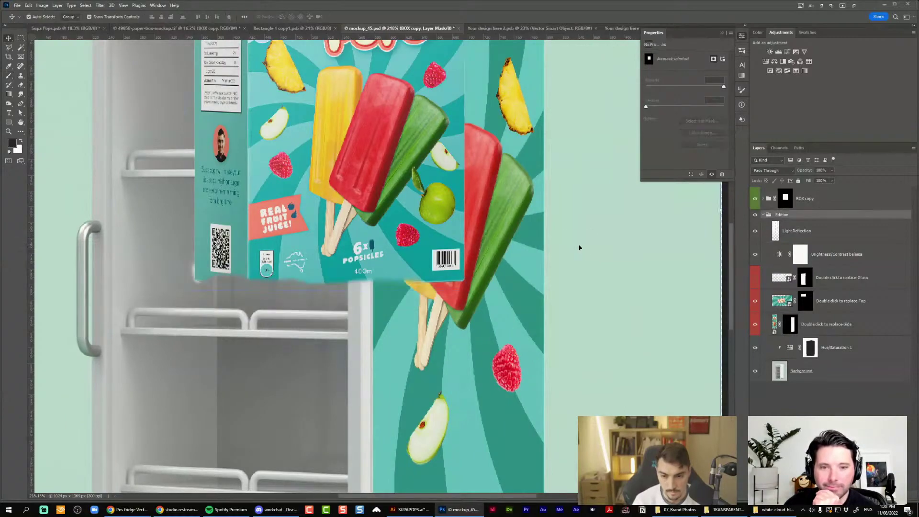
scroll(581, 250, "down", 5)
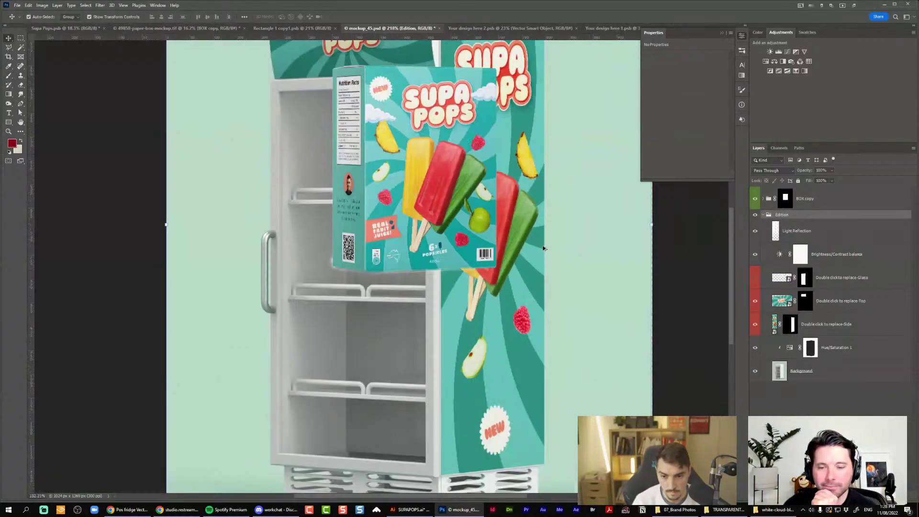
Paint black with a tiny brush on the BOX copy mask to remove the halo around the side panel's lower outer corner
left_click(542, 132, "ctrl")
scroll(378, 258, "up", 10)
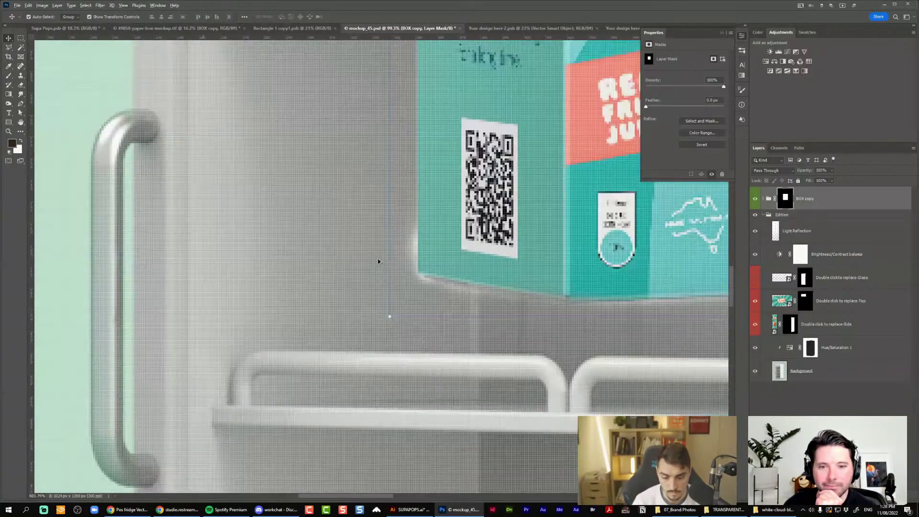
key("b")
key("bracketleft")
key("bracketleft")
key("bracketleft")
key("bracketleft")
key("bracketleft")
key("bracketleft")
key("bracketleft")
key("bracketleft")
key("bracketleft")
key("bracketleft")
key("bracketleft")
key("bracketleft")
key("bracketleft")
key("bracketleft")
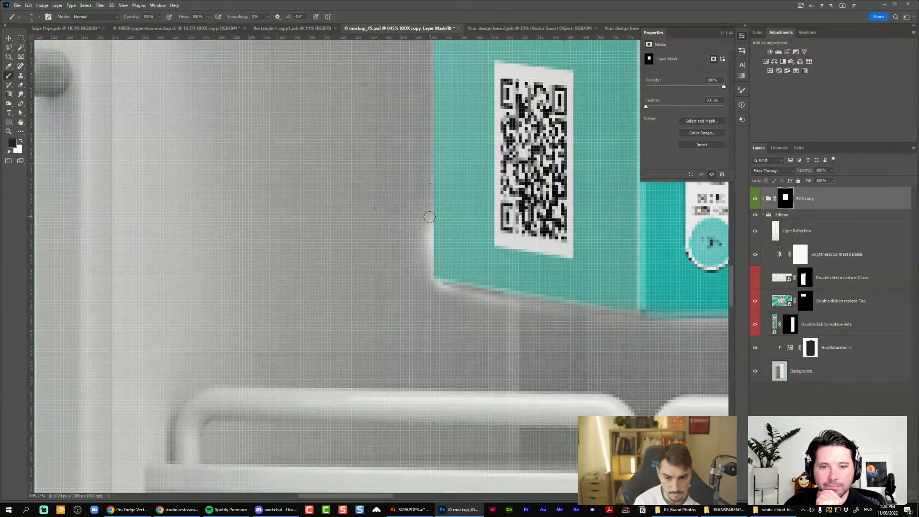
mouse_move(429, 217)
left_mouse_down()
mouse_move(428, 275)
mouse_move(426, 210)
mouse_move(414, 250)
mouse_move(446, 286)
mouse_move(429, 286)
mouse_move(512, 305)
left_mouse_up()
scroll(512, 304, "down", 15)
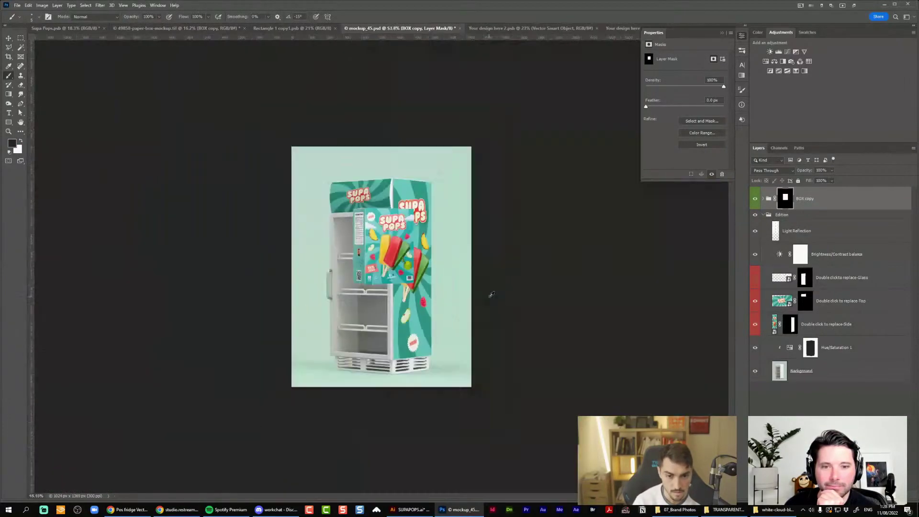
Try flipping the BOX copy group horizontally on the fridge mockup
left_click(768, 198)
key("ctrl+plus")
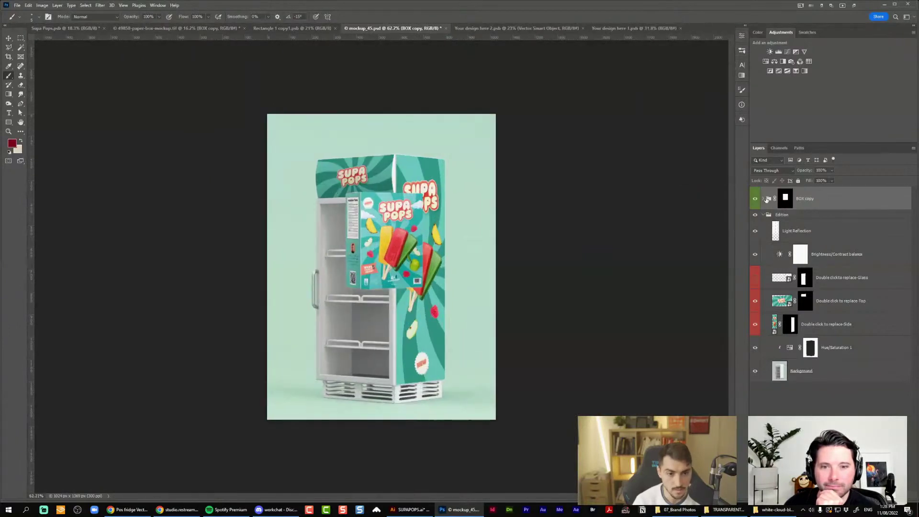
left_click(38, 5)
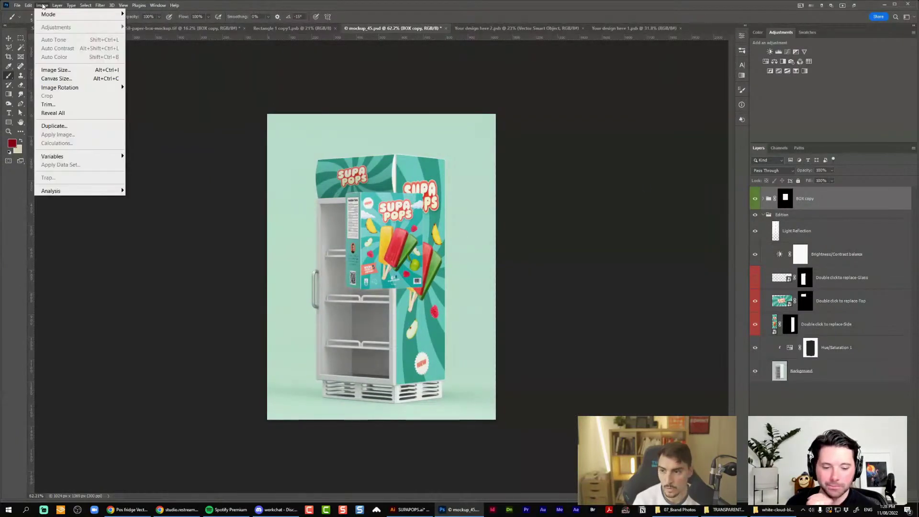
mouse_move(29, 5)
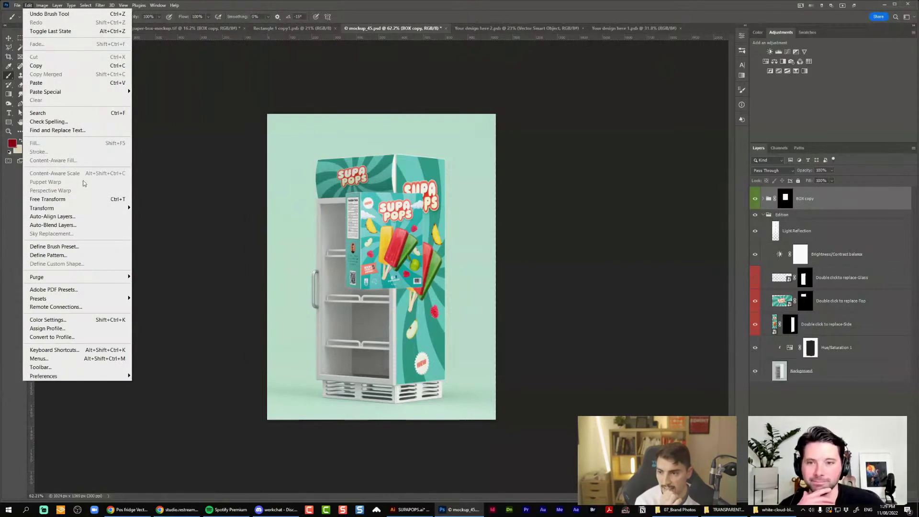
mouse_move(106, 211)
left_click(185, 371)
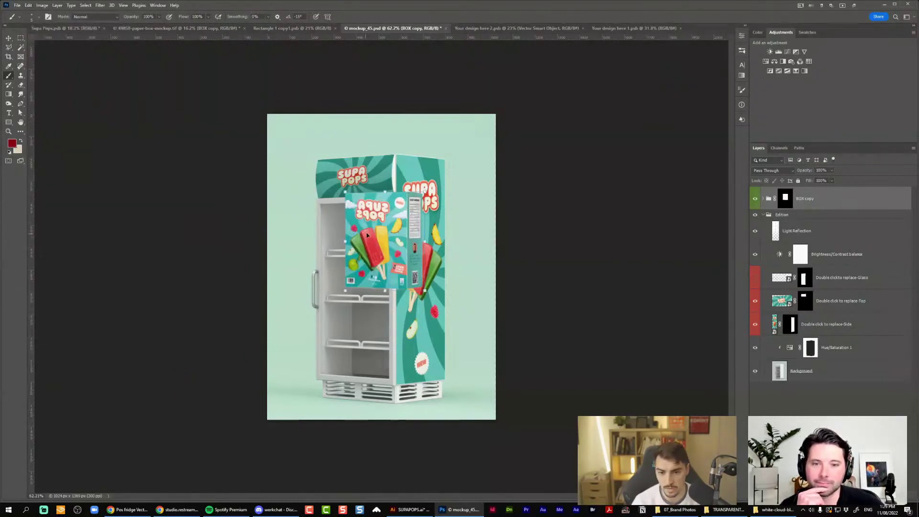
Try scaling the flipped box down to about 50% over the fridge shelves, and undo both the scaling and the flip
key("v")
scroll(367, 229, "up", 2)
left_click_drag(458, 145, 391, 231)
scroll(401, 230, "down", 3)
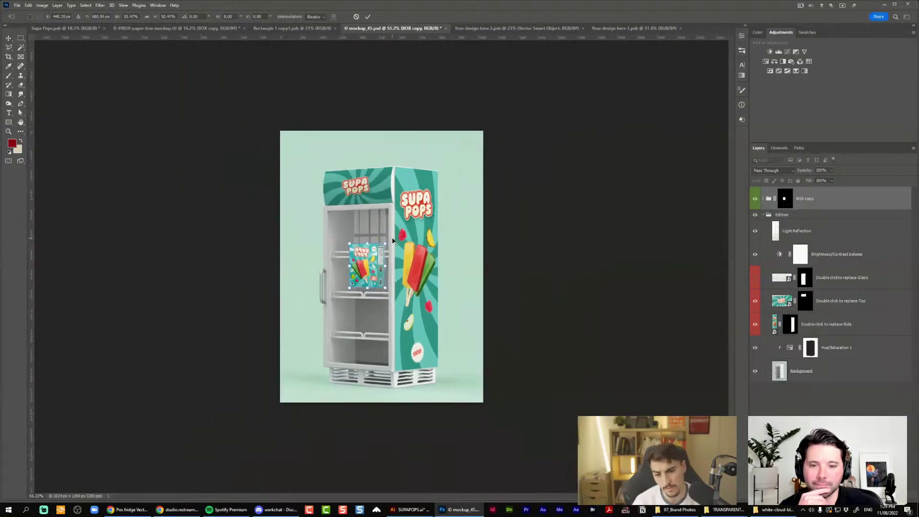
scroll(385, 237, "up", 3)
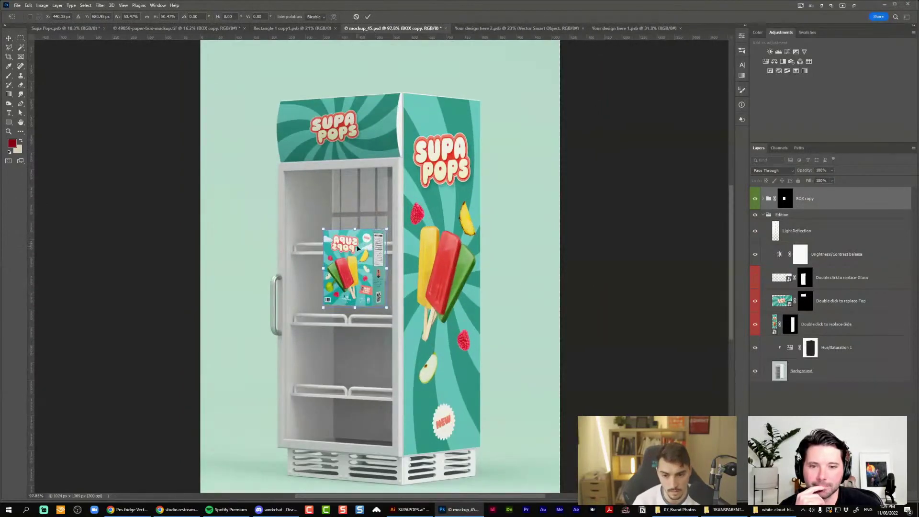
key("Escape")
key("ctrl+z")
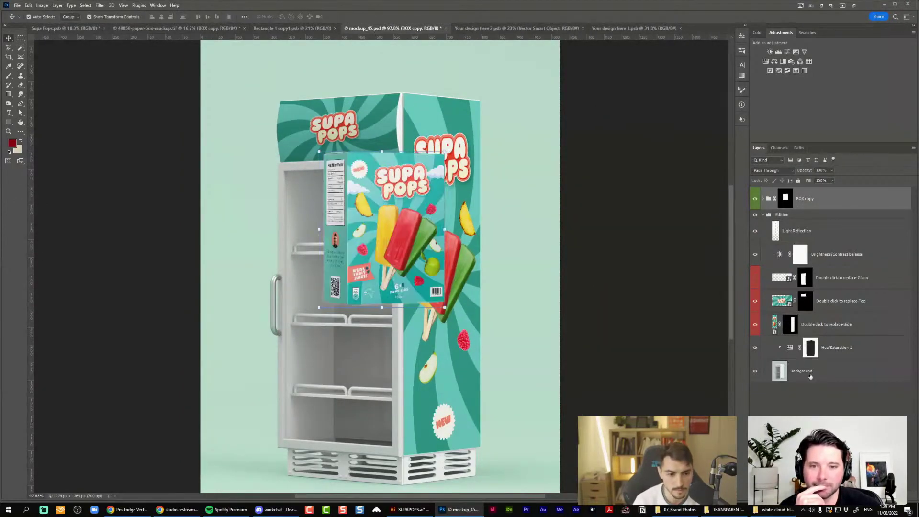
Check the Background layer's visibility, collapse the Edition group, and try flipping the whole group horizontally
left_click(761, 375)
left_click(754, 372)
left_click(755, 372)
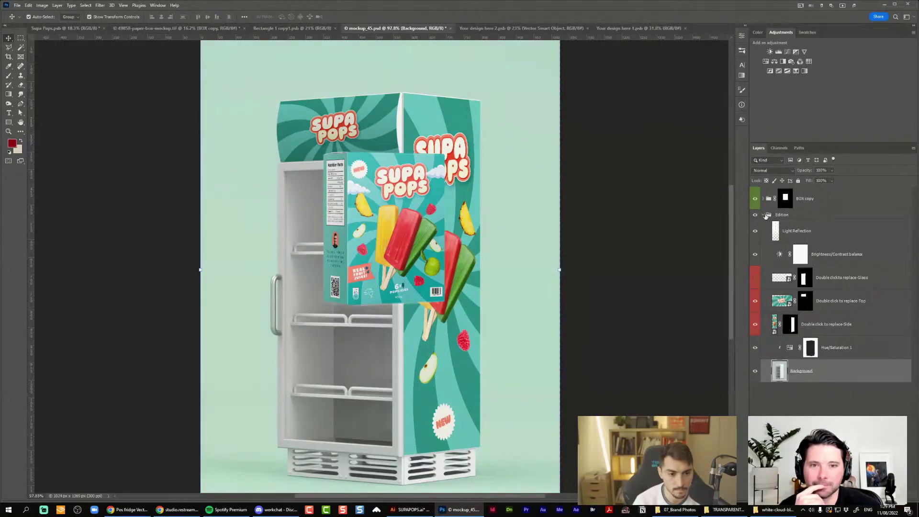
left_click(764, 215)
left_click(28, 5)
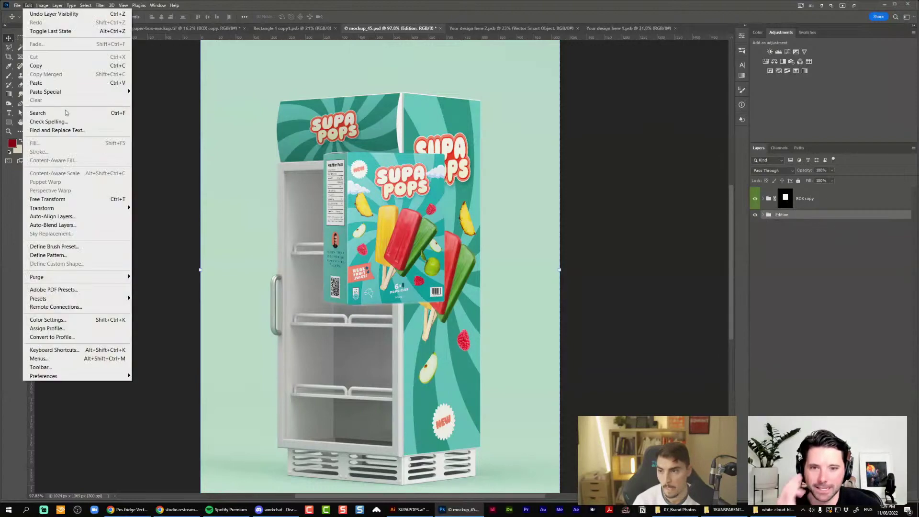
mouse_move(42, 208)
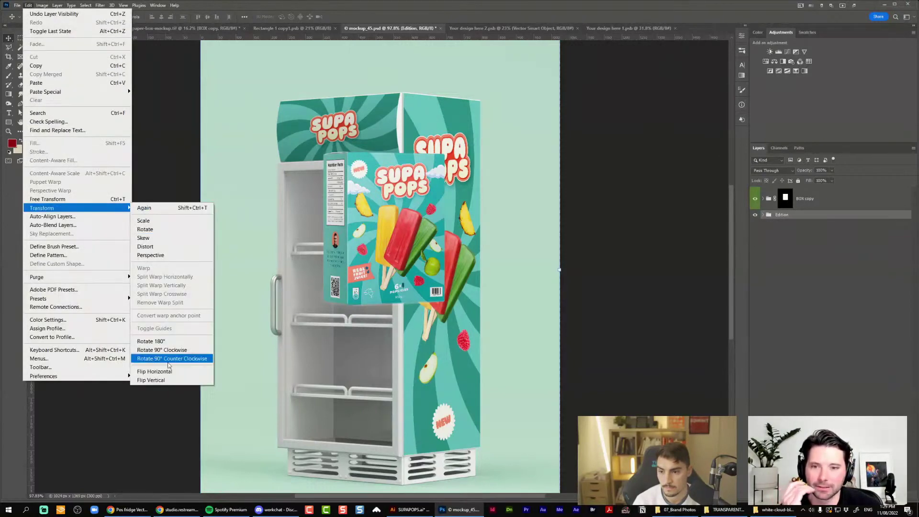
left_click(165, 361)
scroll(341, 286, "down", 3)
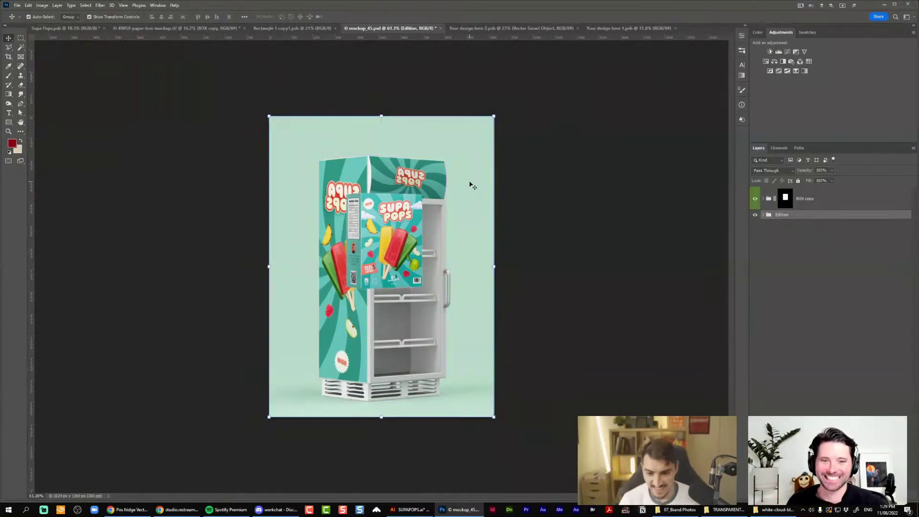
Undo the horizontal flip of the Edition group, stepping through the history to compare both versions
key("ctrl+z")
left_click(408, 216)
scroll(397, 219, "up", 2)
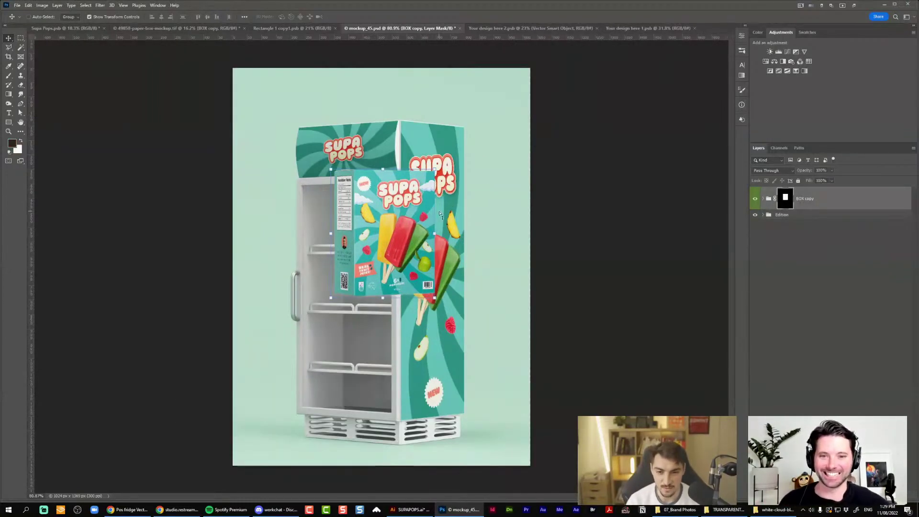
key("ctrl+shift+z")
key("ctrl+shift+z")
key("ctrl+z")
key("ctrl+z")
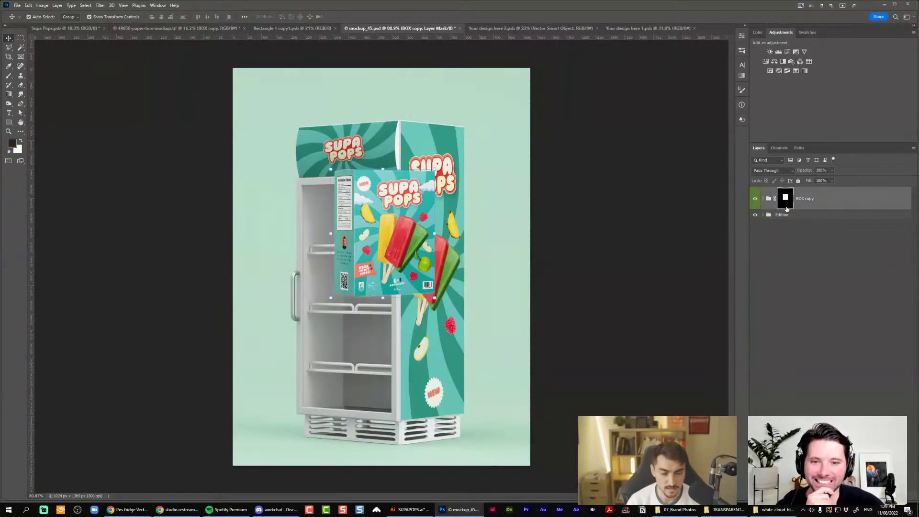
Flip the BOX copy group horizontally so its side panel matches the fridge's perspective
left_click(772, 210)
right_click(833, 201)
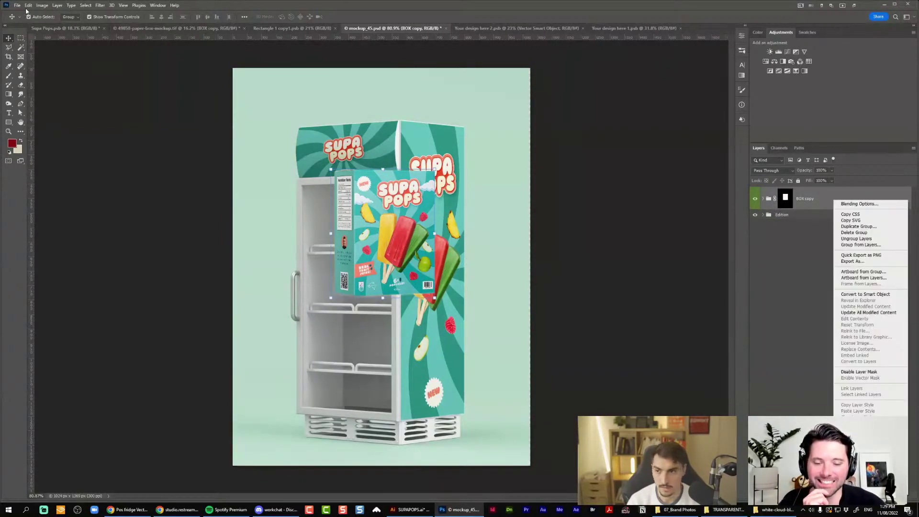
left_click(28, 5)
left_click(29, 5)
mouse_move(63, 207)
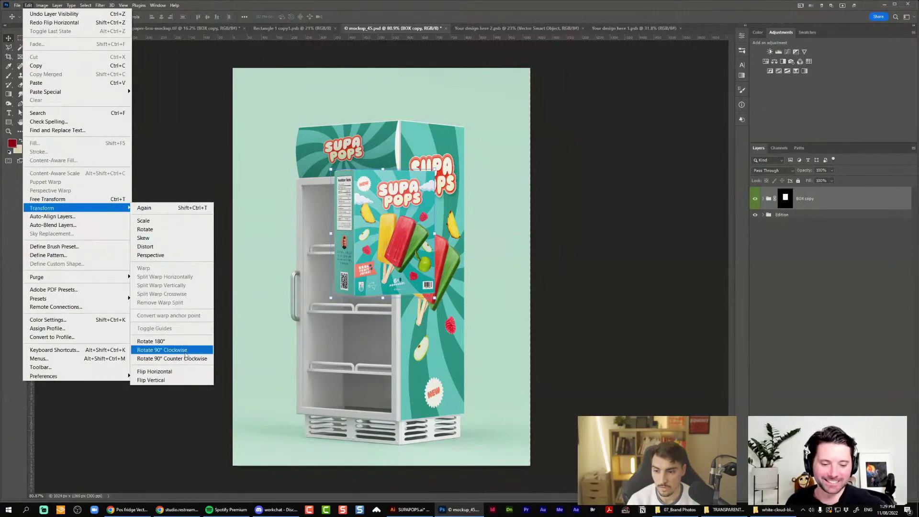
left_click(154, 371)
Scale the flipped box down to about 28% and stand it on the fridge's uppermost shelf, against the inner side wall
mouse_move(437, 170)
left_mouse_down()
mouse_move(367, 257)
mouse_move(323, 190)
mouse_move(312, 201)
mouse_move(367, 179)
mouse_move(426, 179)
left_mouse_up()
scroll(355, 273, "up", 5)
scroll(312, 201, "up", 3)
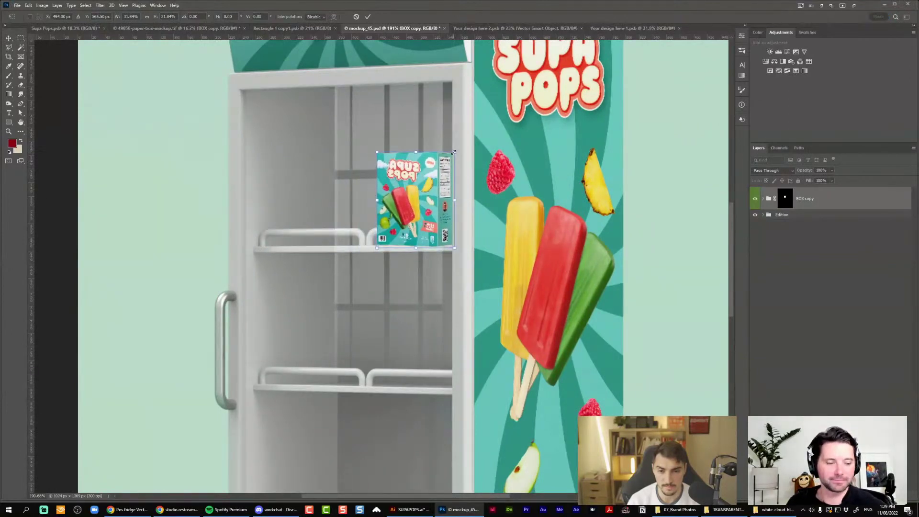
left_click_drag(453, 152, 445, 185)
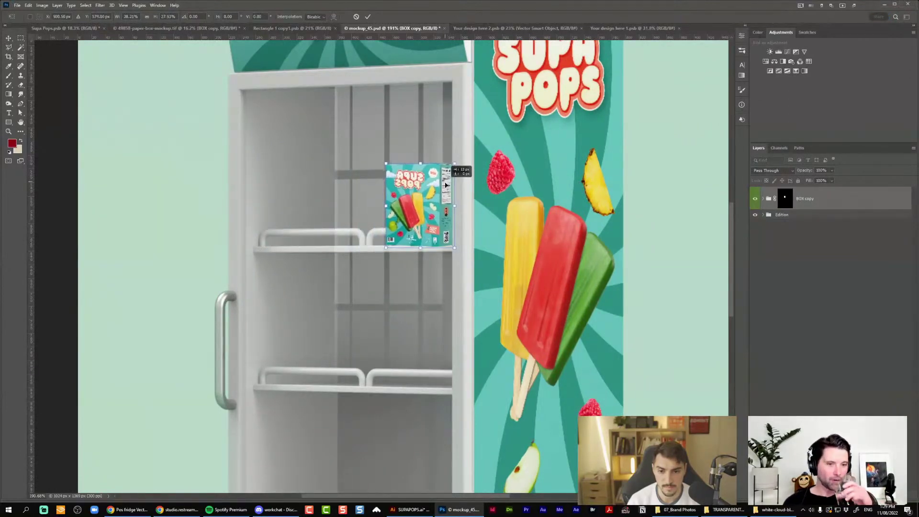
key("Return")
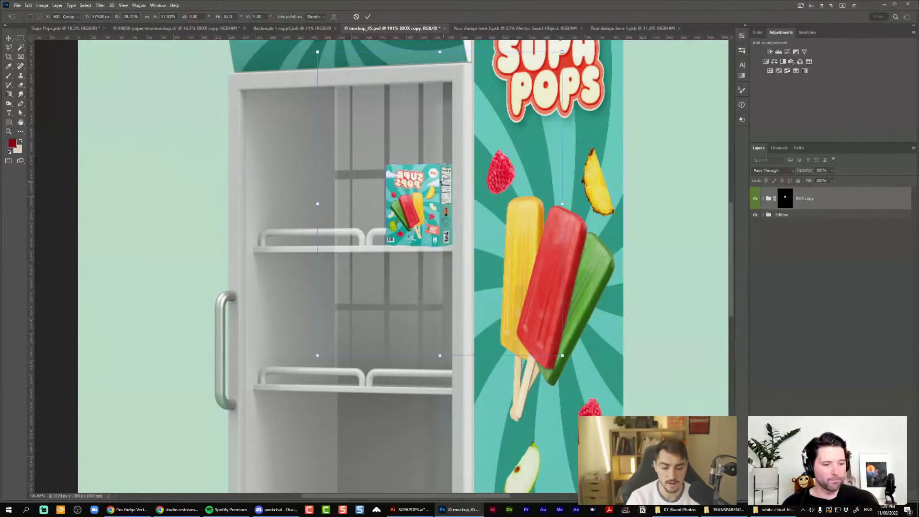
scroll(418, 183, "down", 5)
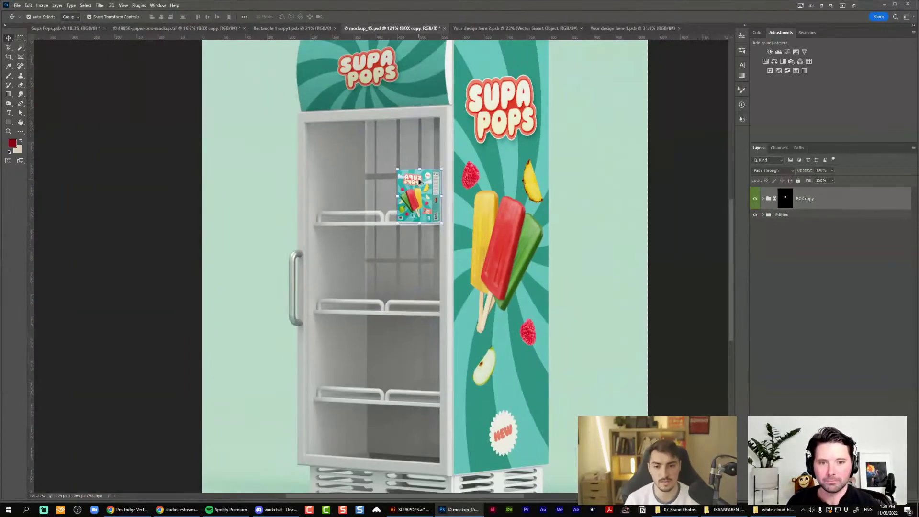
Lower the BOX copy group's opacity to about 86% so the shelf railing shows through the box
scroll(419, 182, "up", 5)
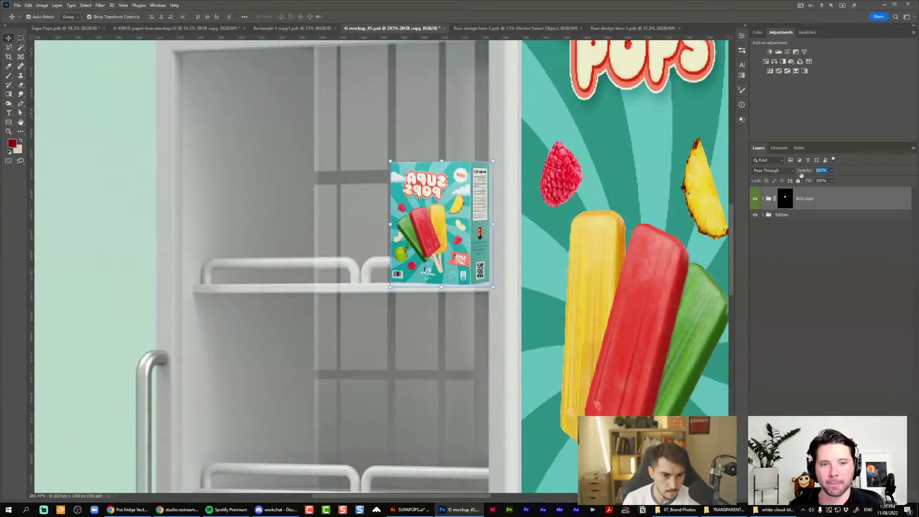
type("90")
key("Return")
left_click(831, 170)
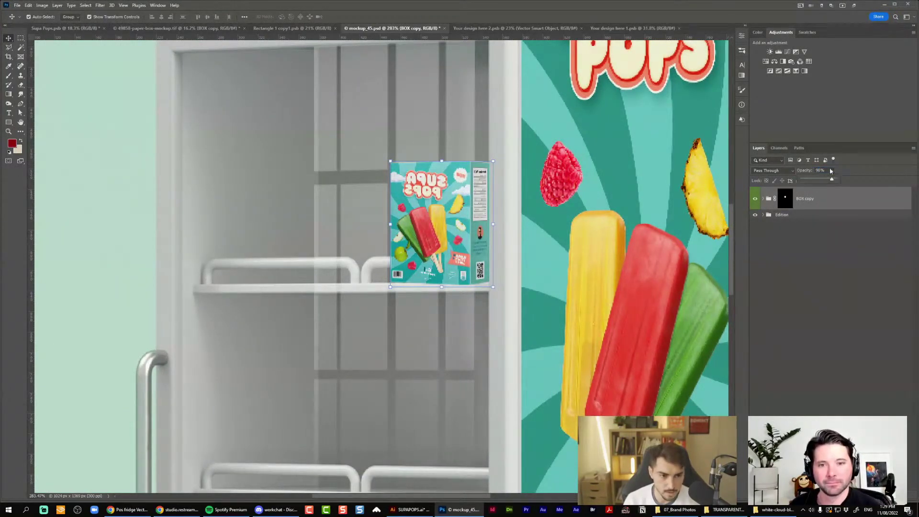
left_click_drag(809, 180, 836, 181)
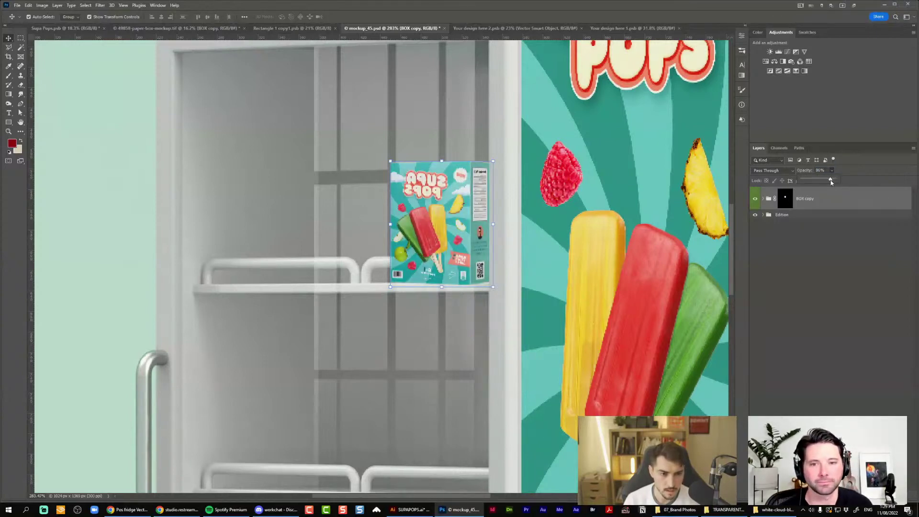
left_click(848, 279)
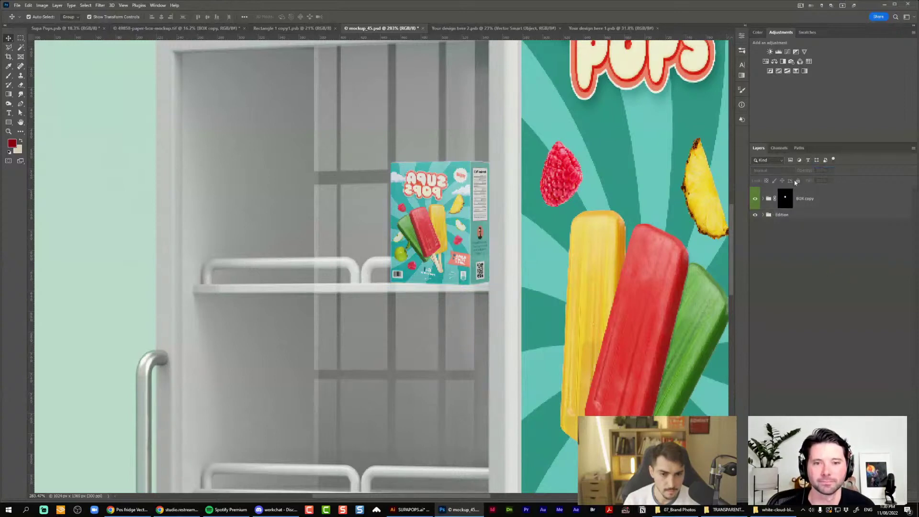
Paint black on the BOX copy layer mask along the shelf's front railing so the railing sits in front of the box
left_click(755, 200)
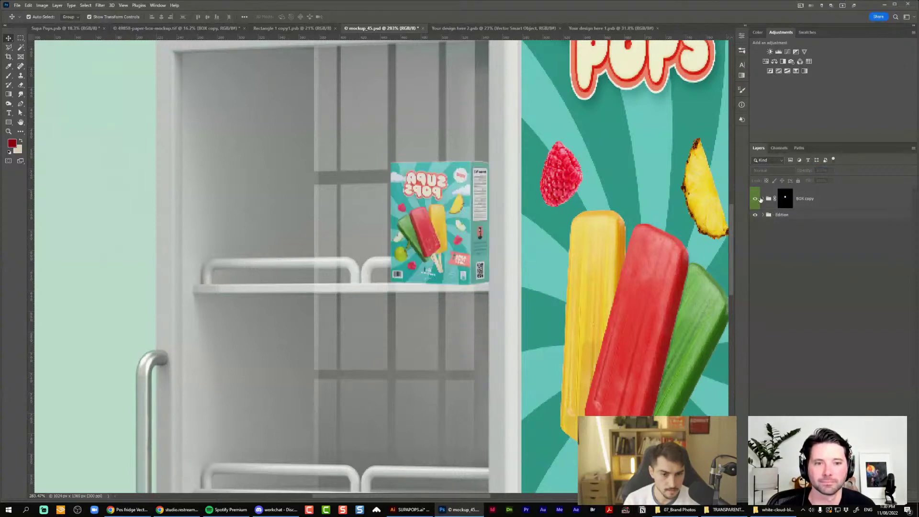
left_click(762, 199)
key("b")
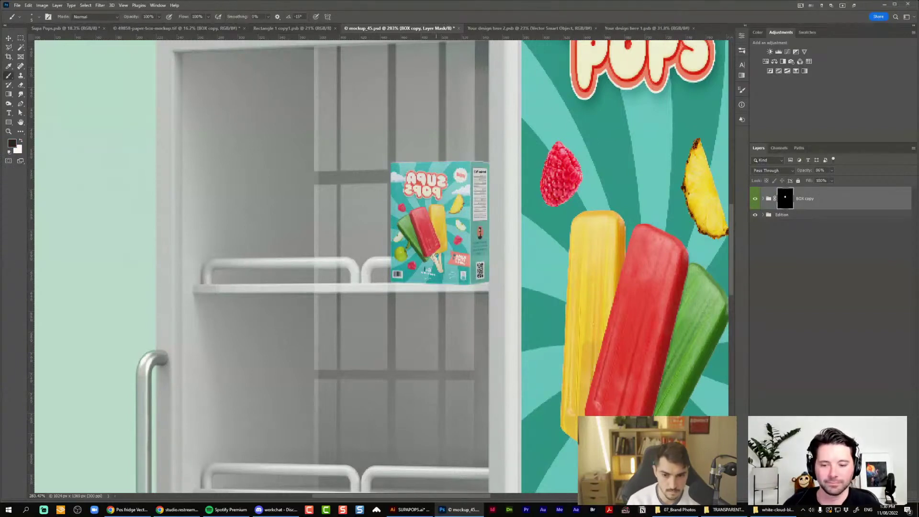
scroll(453, 257, "up", 3)
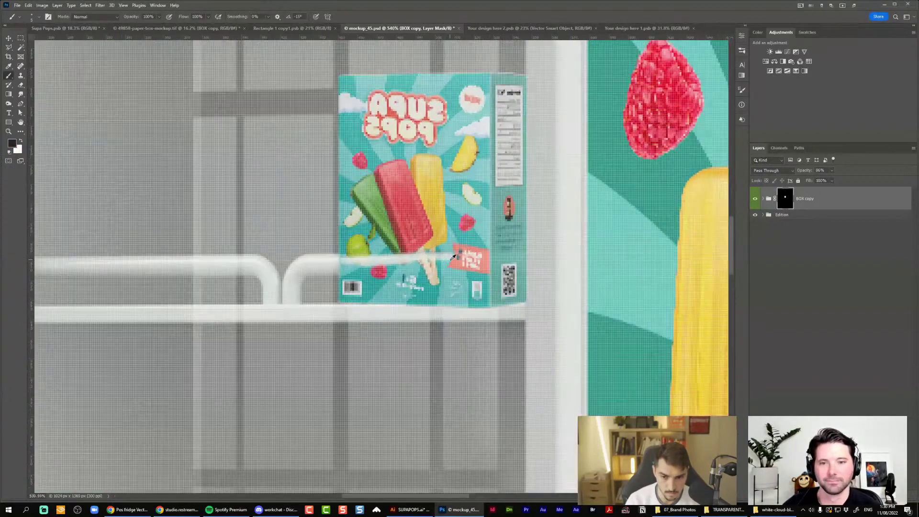
key("v")
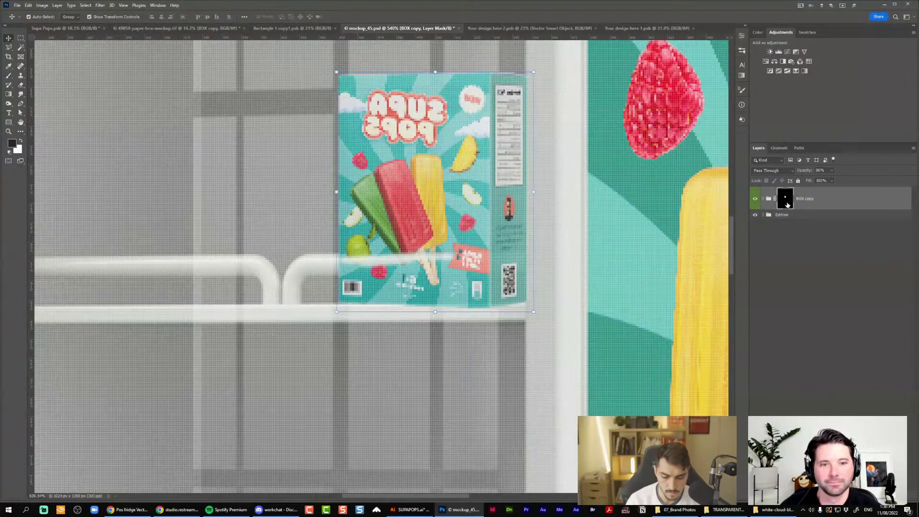
key("b")
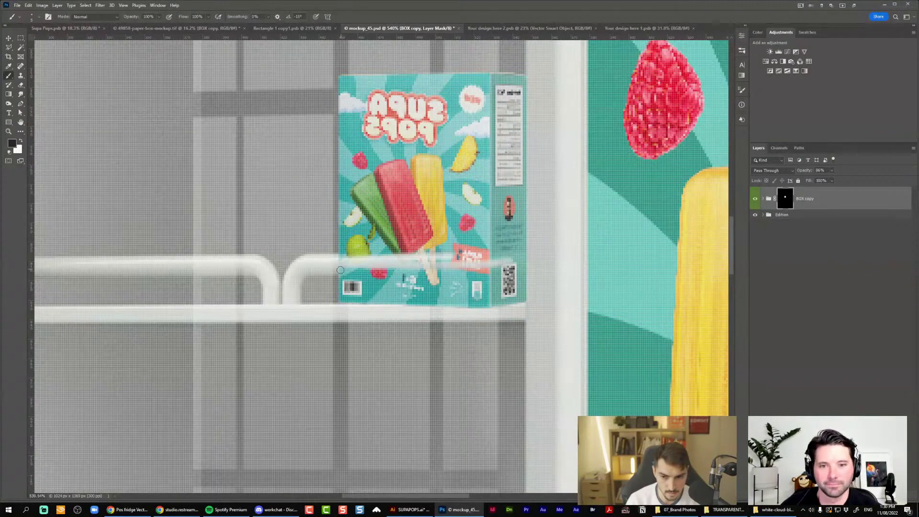
mouse_move(340, 270)
left_mouse_down()
mouse_move(514, 272)
mouse_move(503, 268)
mouse_move(511, 248)
mouse_move(533, 244)
mouse_move(232, 254)
left_mouse_up()
scroll(498, 267, "up", 3)
key("bracketright")
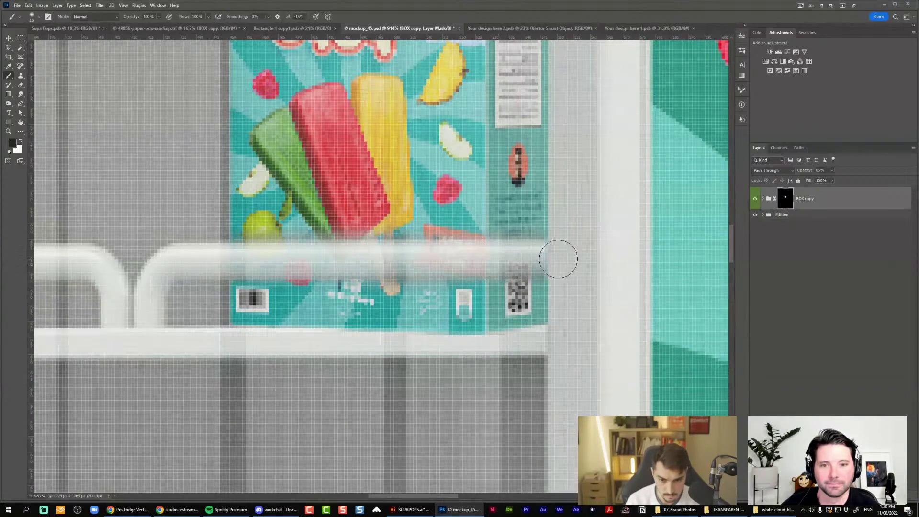
Paint white with a smaller brush on the BOX copy mask to restore the box along the railing's edges, undoing stray strokes
key("x")
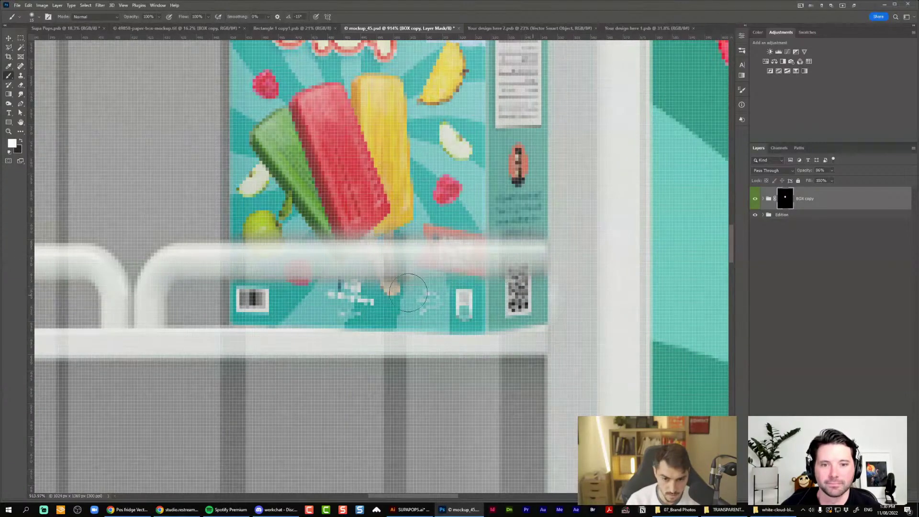
key("bracketleft")
key("bracketleft")
key("bracketleft")
key("bracketleft")
key("bracketleft")
left_click_drag(540, 284, 255, 287)
key("ctrl+z")
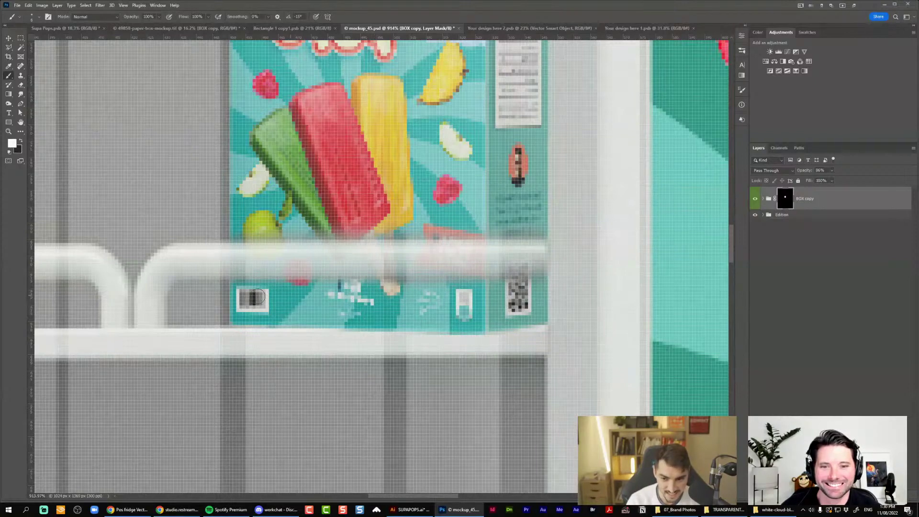
left_click_drag(240, 235, 541, 231)
key("ctrl+z")
left_click_drag(423, 232, 260, 220)
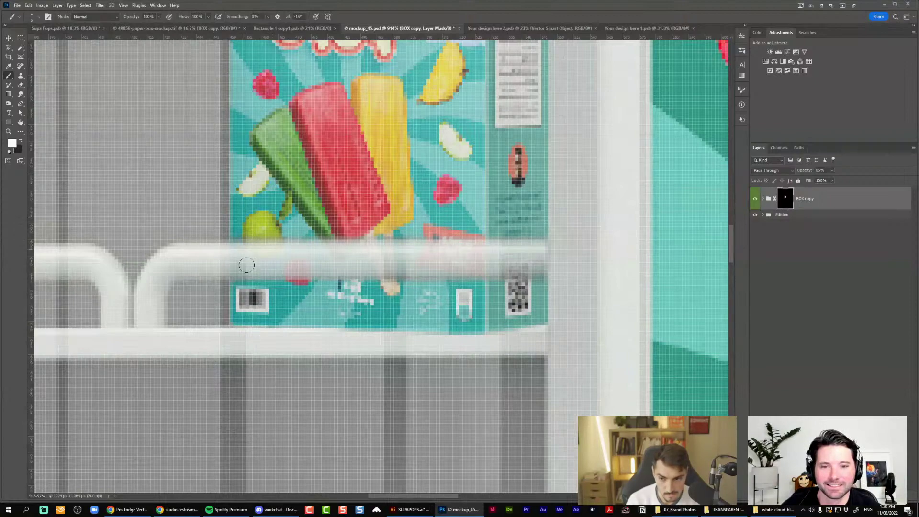
key("x")
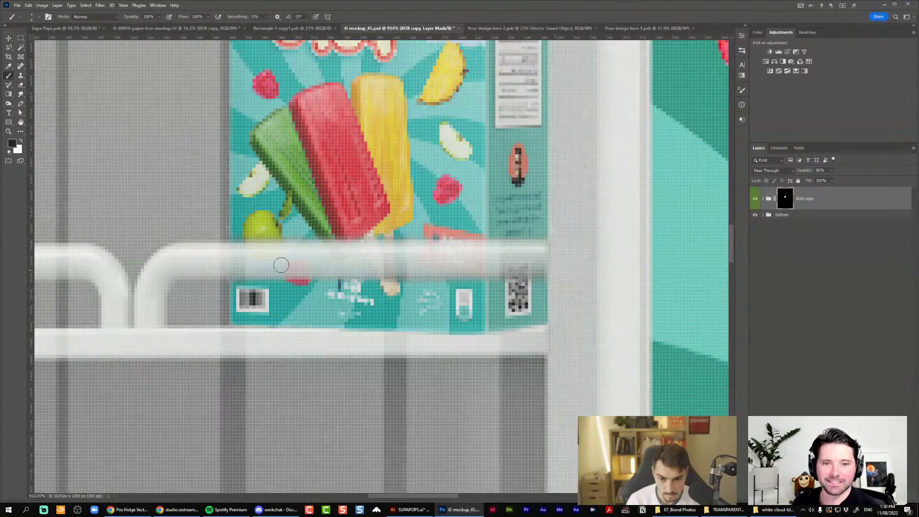
scroll(698, 224, "down", 2)
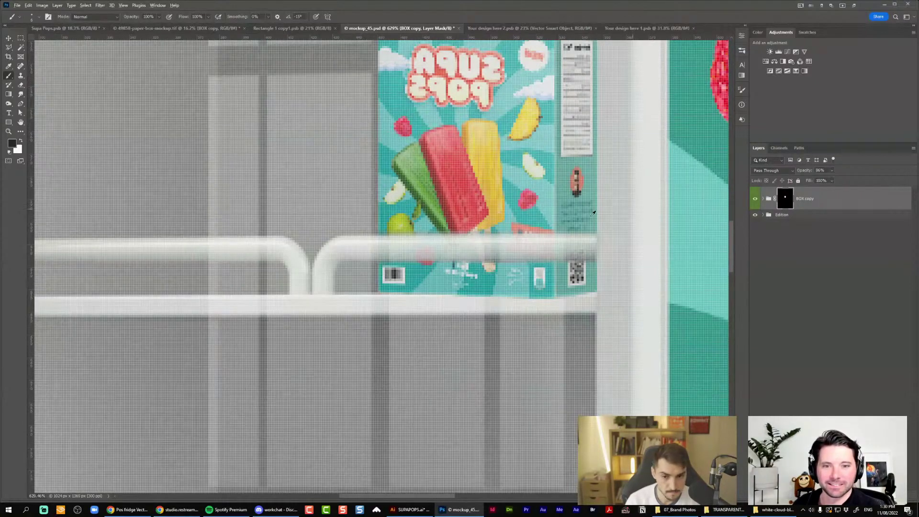
scroll(591, 211, "down", 10)
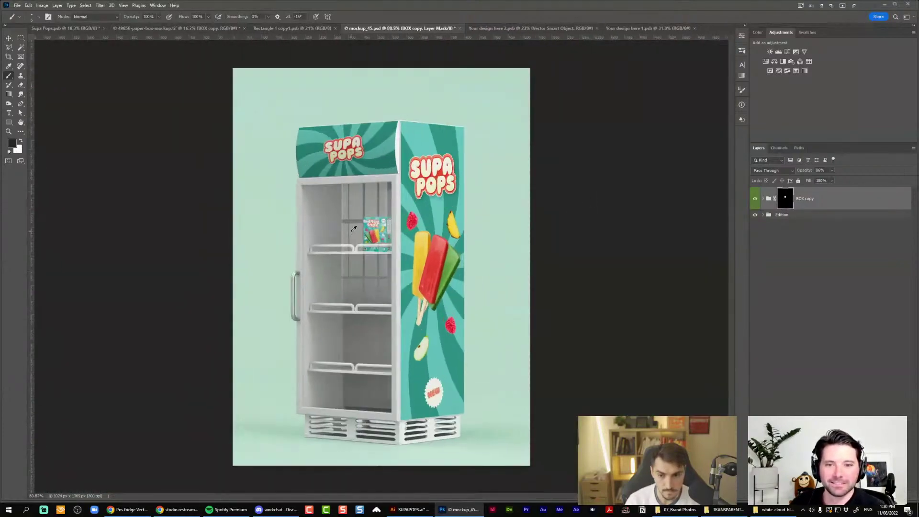
Duplicate the BOX copy group twice and stand the BOX copy 3 duplicate directly beside the original box on the uppermost shelf
scroll(354, 222, "down", 1)
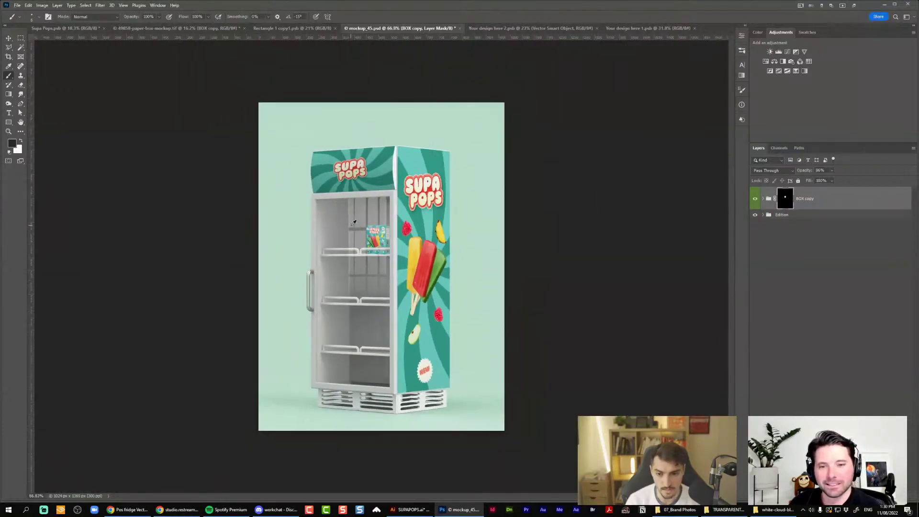
scroll(355, 222, "up", 12)
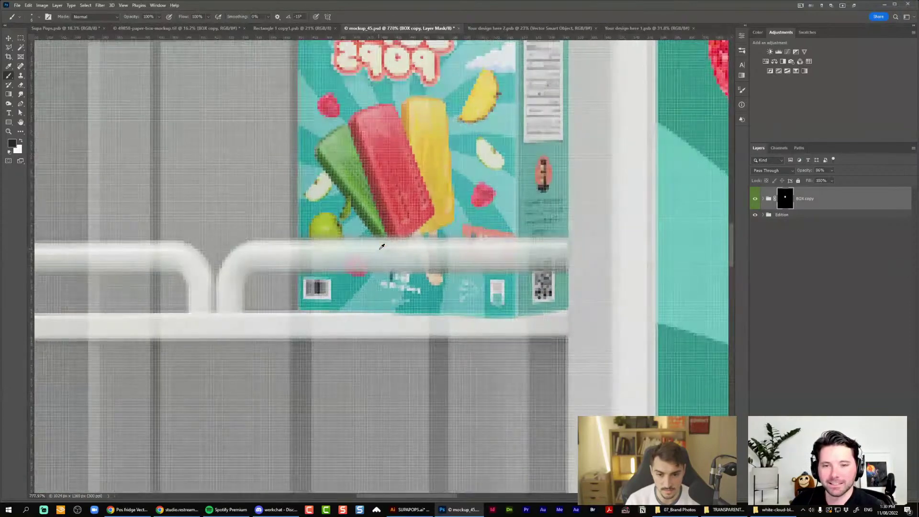
scroll(382, 246, "down", 5)
key("v")
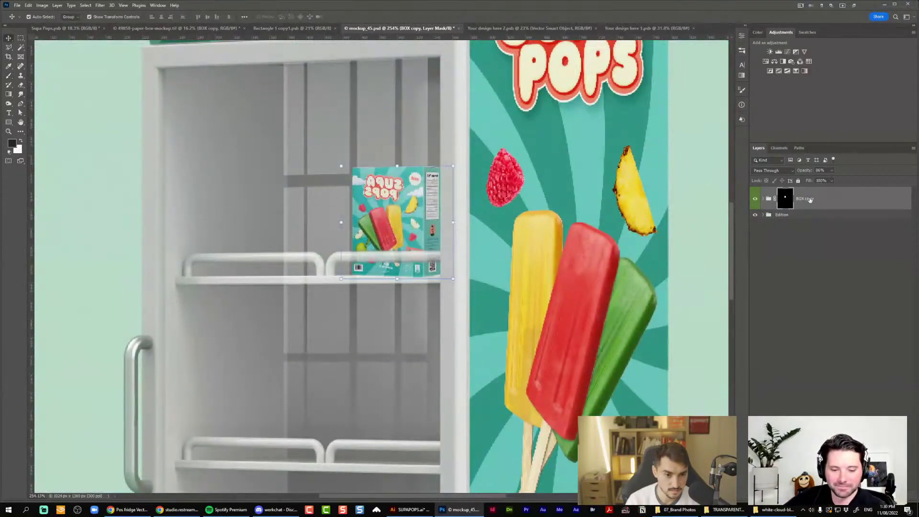
key("ctrl+j")
key("ctrl+j")
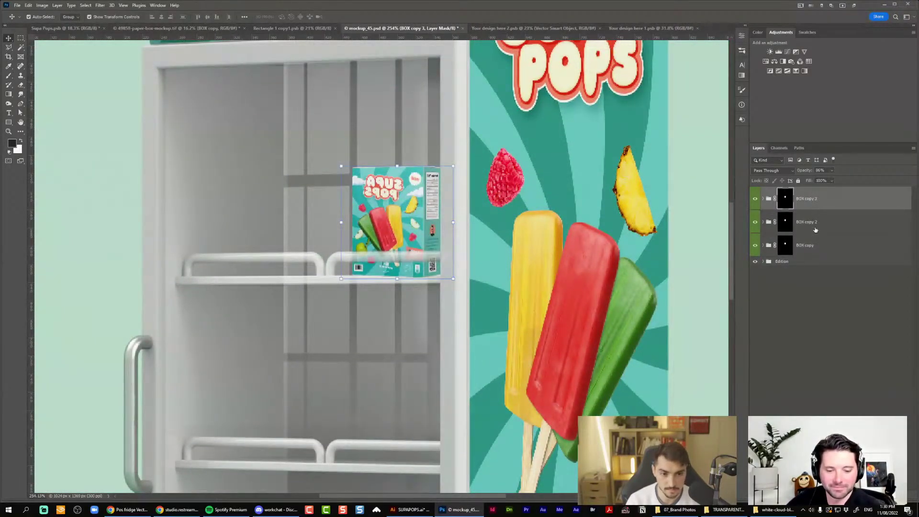
left_click_drag(402, 191, 314, 191)
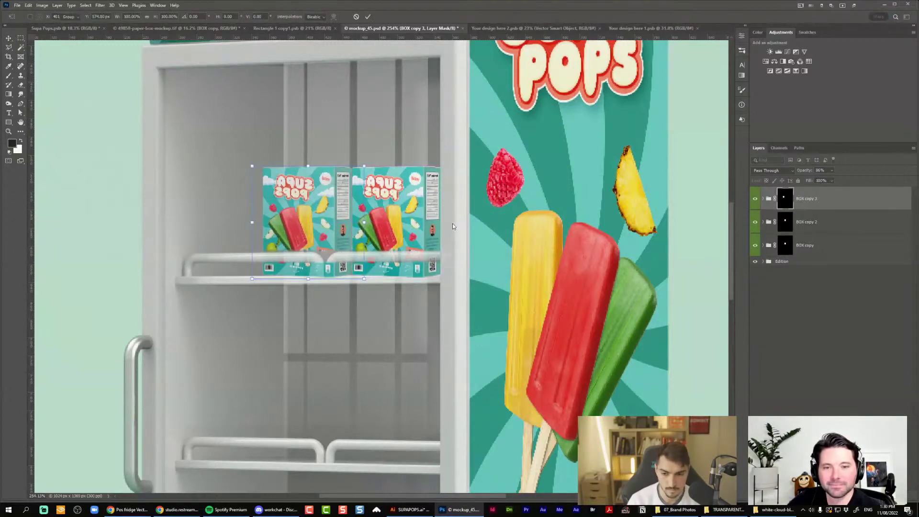
Move the BOX copy 2 group along the same shelf so it stands third in the row, overlapping the neighbouring box
left_click(806, 222, "shift")
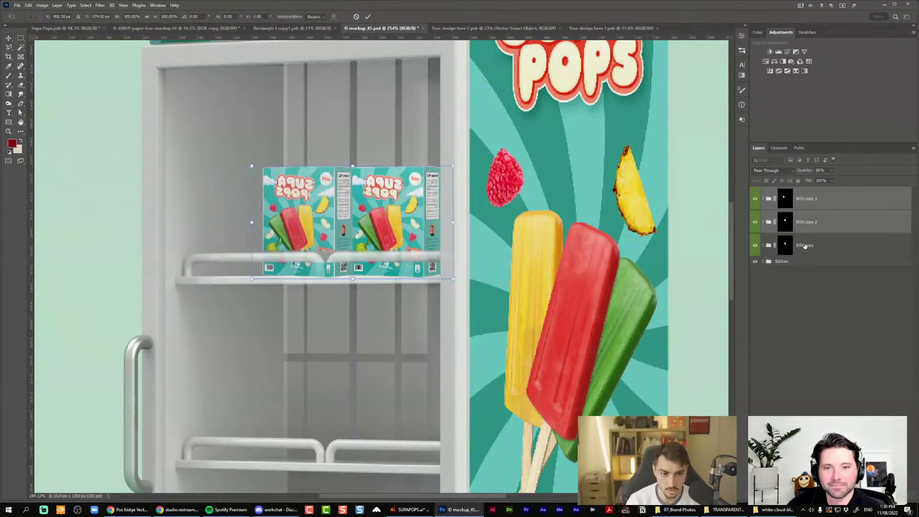
left_click(809, 223)
left_click_drag(301, 215, 217, 218)
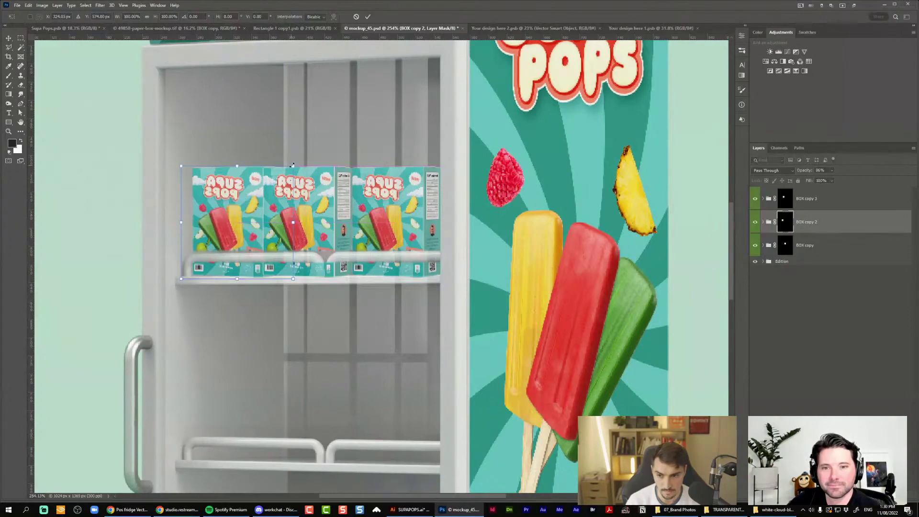
mouse_move(299, 163)
left_mouse_down()
mouse_move(306, 151)
mouse_move(302, 162)
left_mouse_up()
key("Return")
Group BOX copy, BOX copy 2 and BOX copy 3 together and name the new group BOX
scroll(44, 317, "up", 3)
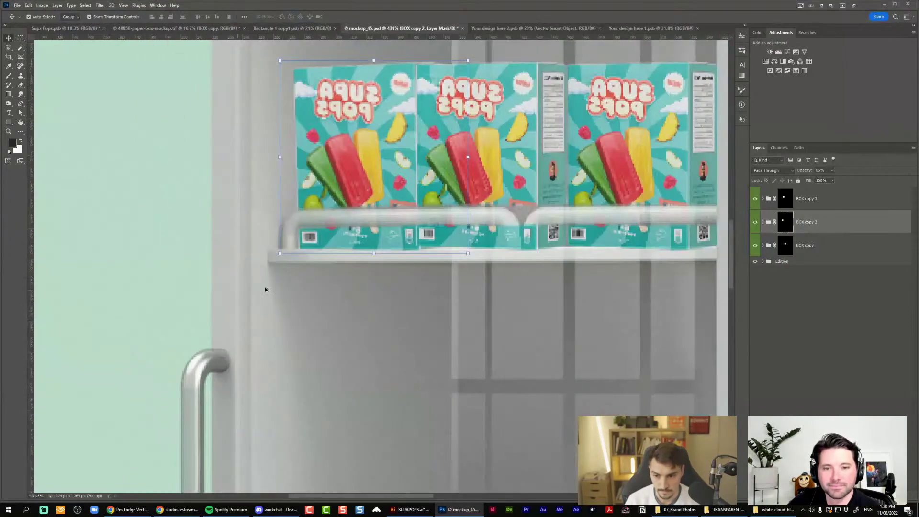
scroll(352, 234, "up", 2)
scroll(580, 232, "down", 2)
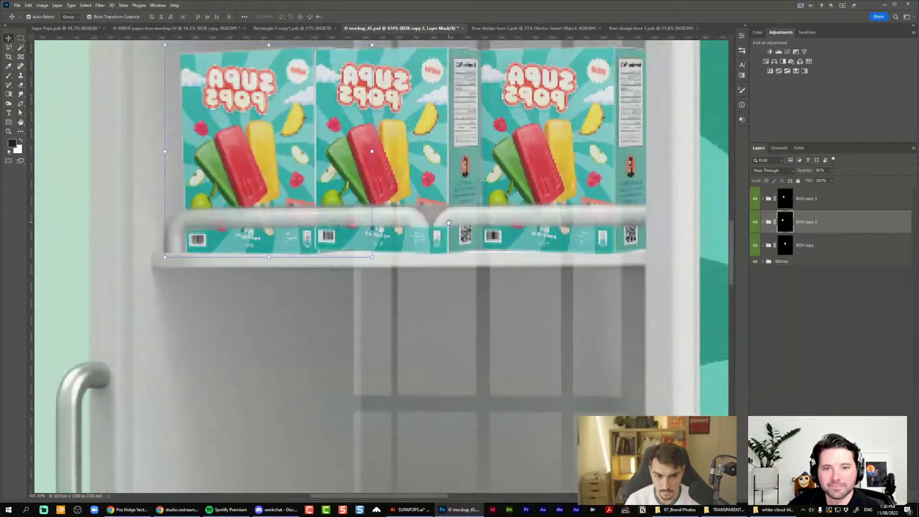
left_click(814, 198)
left_click(822, 248, "shift")
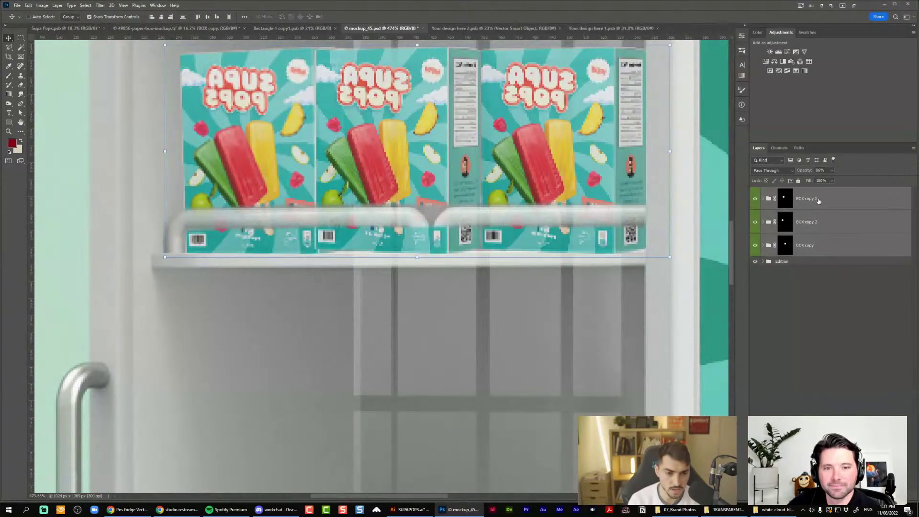
key("ctrl+g")
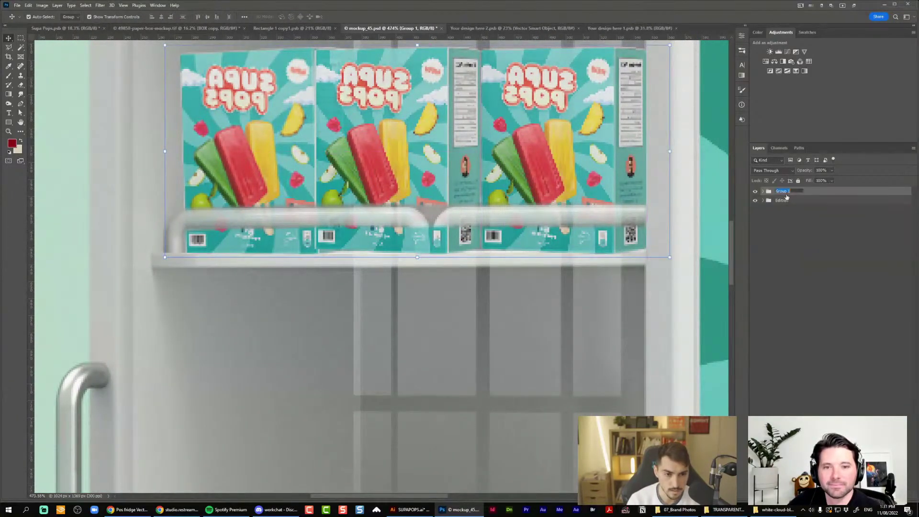
type("OX")
key("Return")
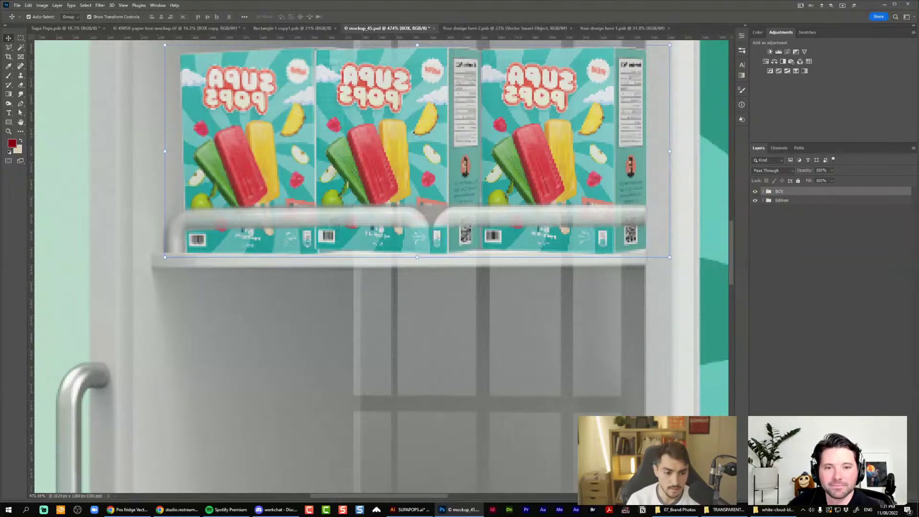
Add a layer mask to the BOX group and switch to the Polygonal Lasso tool
left_click(823, 496)
scroll(630, 226, "up", 1)
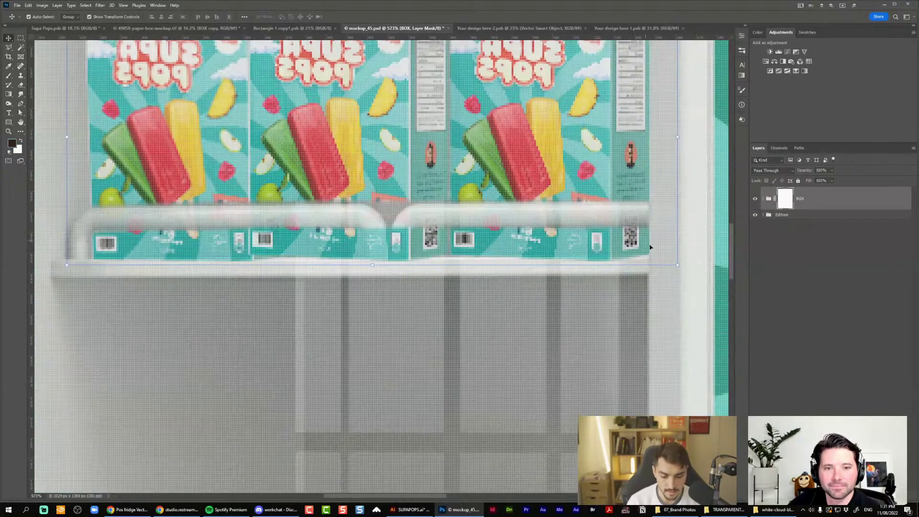
key("l")
right_click(9, 47)
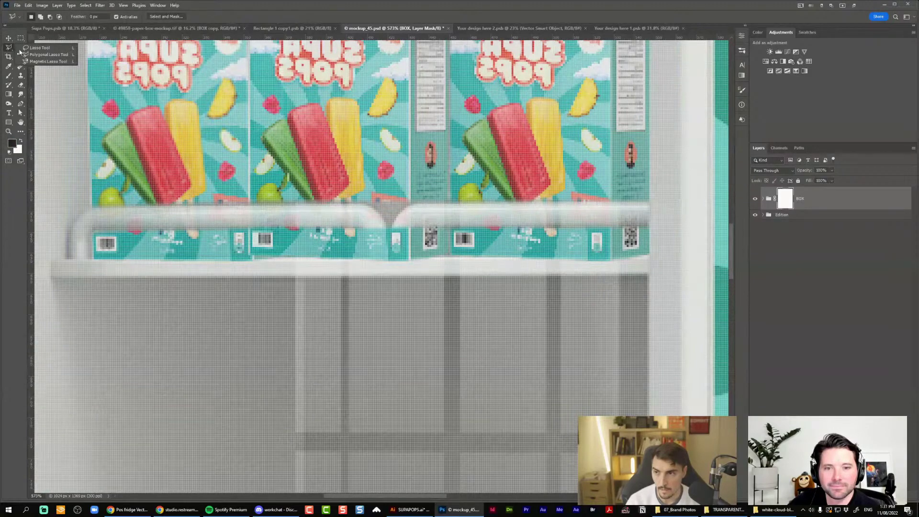
left_click(30, 54)
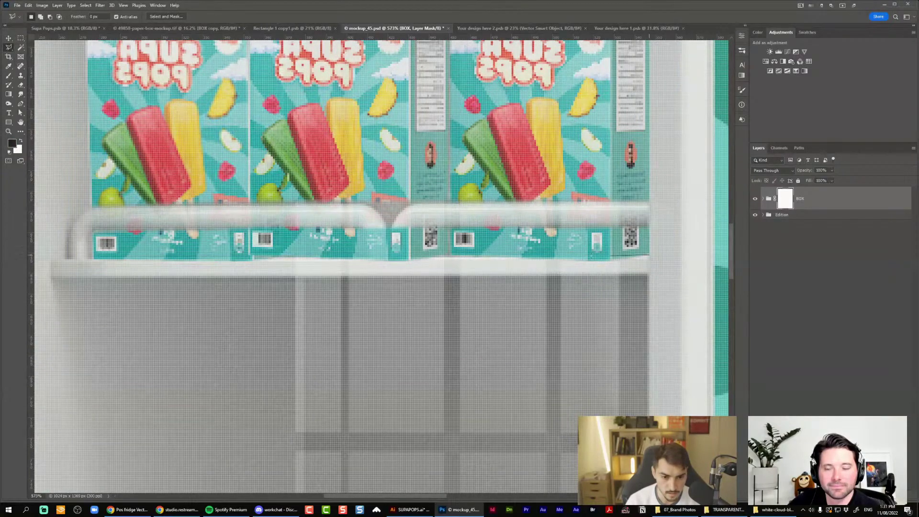
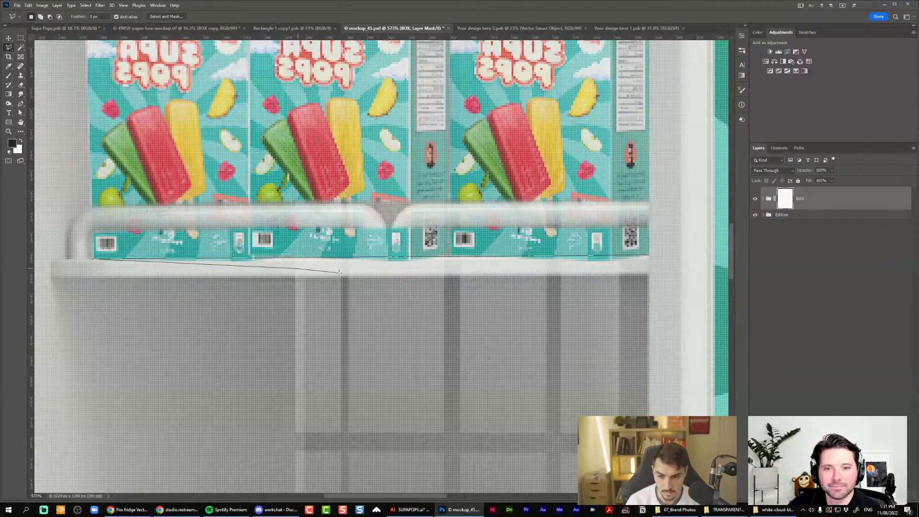
left_click(353, 266)
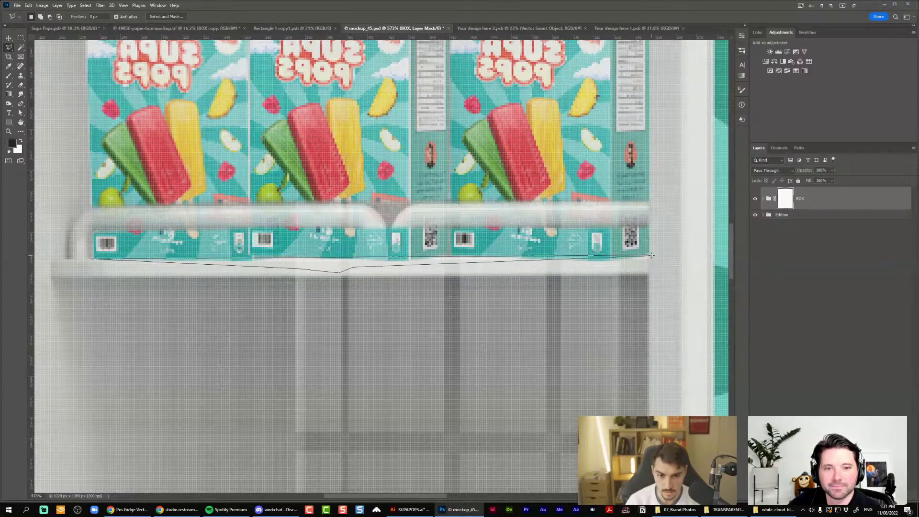
scroll(622, 253, "down", 4)
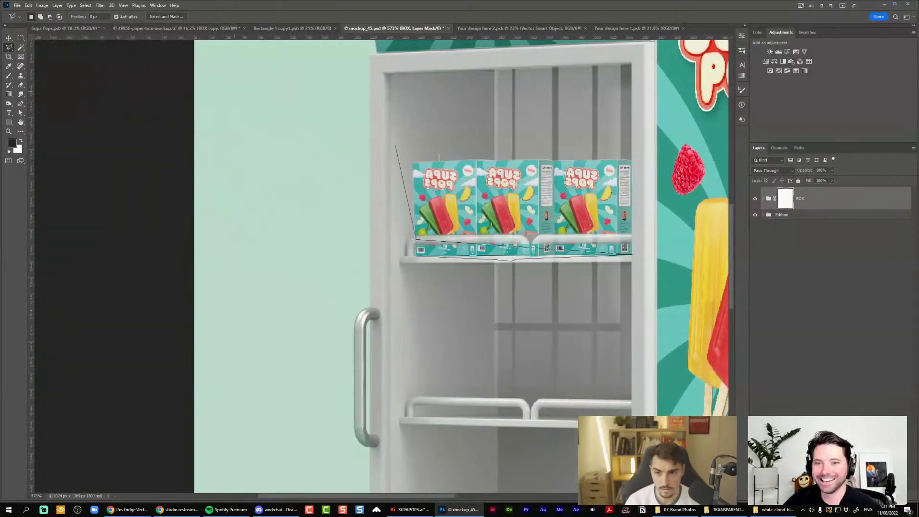
left_click(466, 166)
double_click(526, 224)
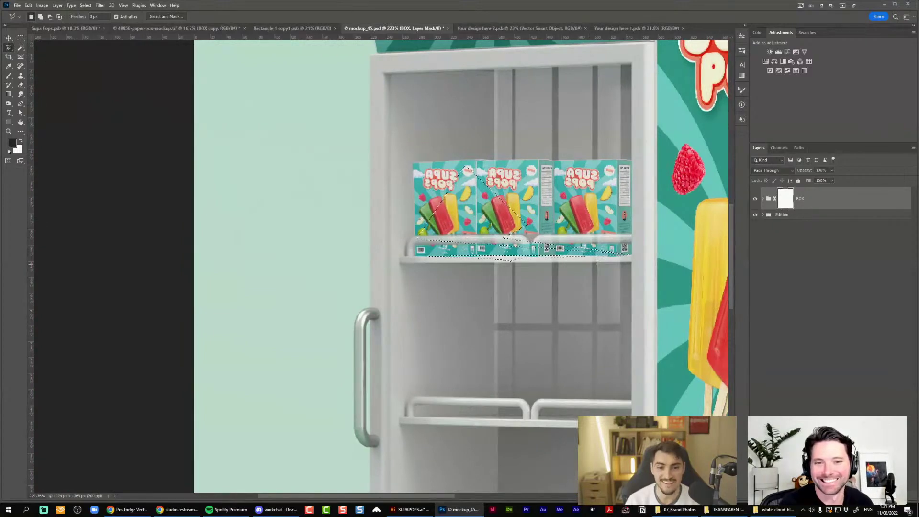
scroll(611, 247, "up", 2)
key("ctrl+d")
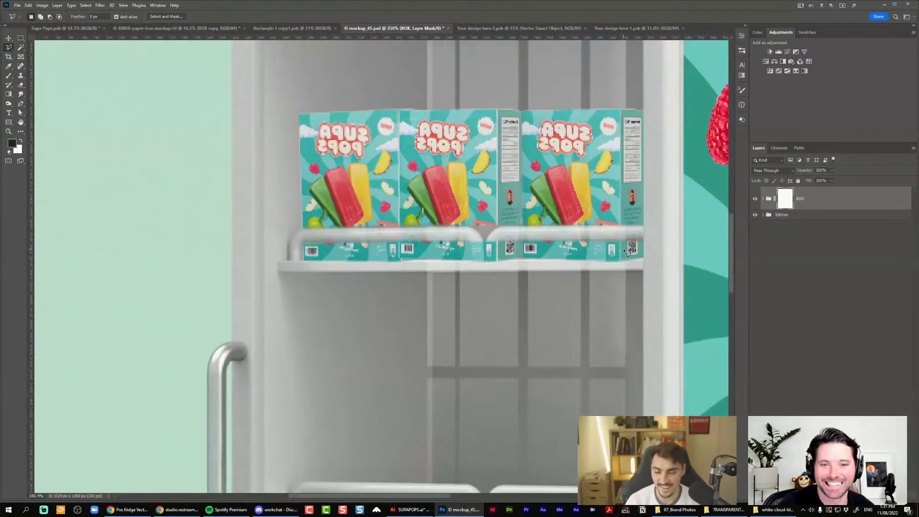
scroll(627, 252, "up", 2)
left_click(646, 259)
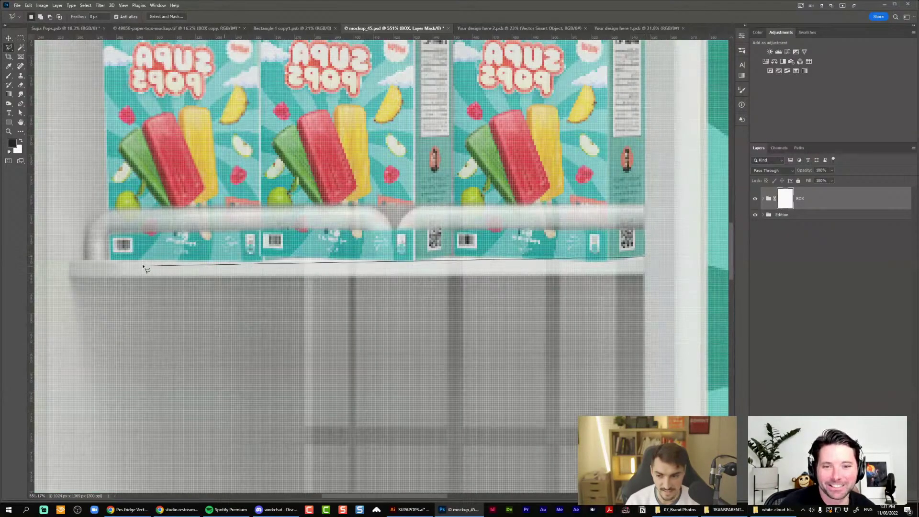
double_click(113, 261)
key("Return")
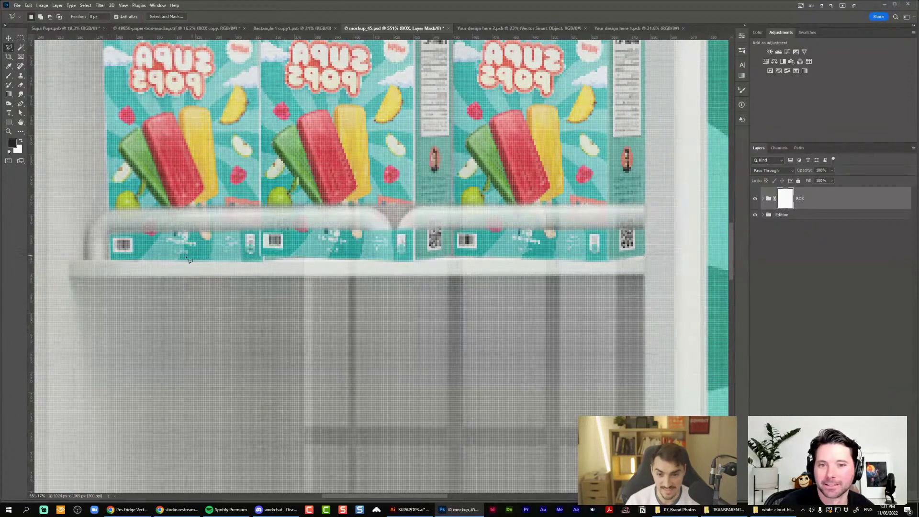
Outline a narrow polygonal selection over the shelf's front edge, running along the base of all three boxes
left_click(110, 260)
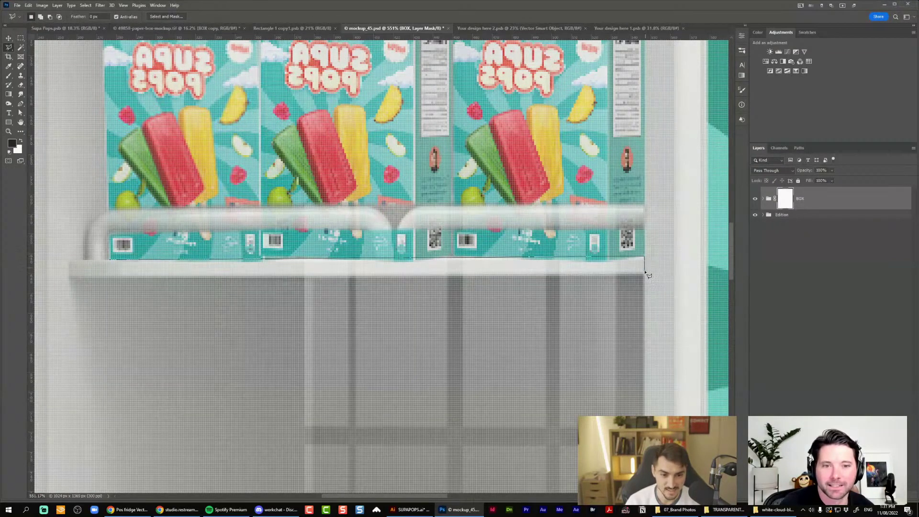
left_click(640, 287)
left_click(117, 283)
left_click(111, 261)
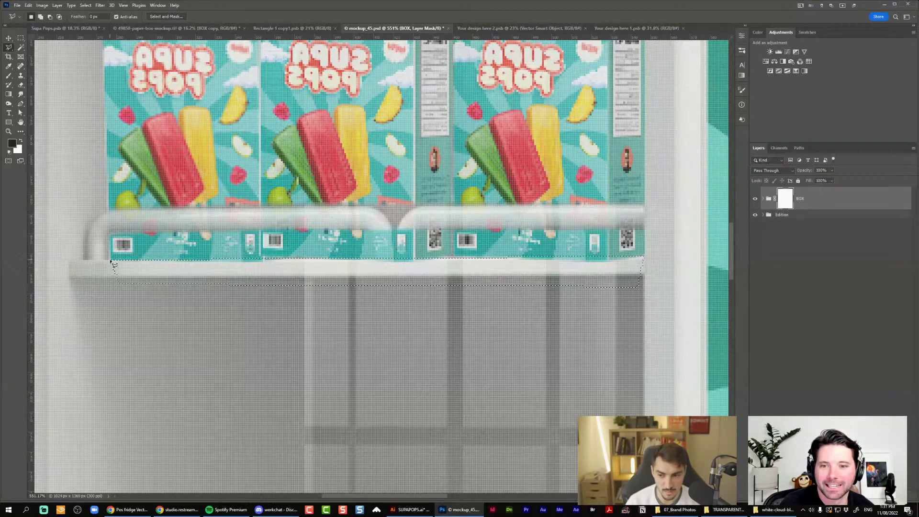
Fill the selected strip with black on the BOX group mask to trim the boxes straight along the shelf edge, and deselect
key("x")
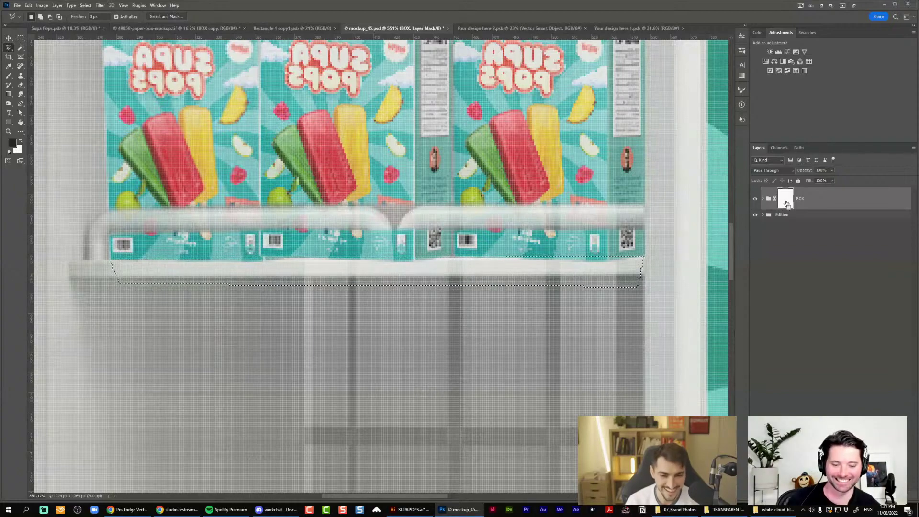
key("ctrl+BackSpace")
key("ctrl+d")
scroll(406, 265, "up", 3)
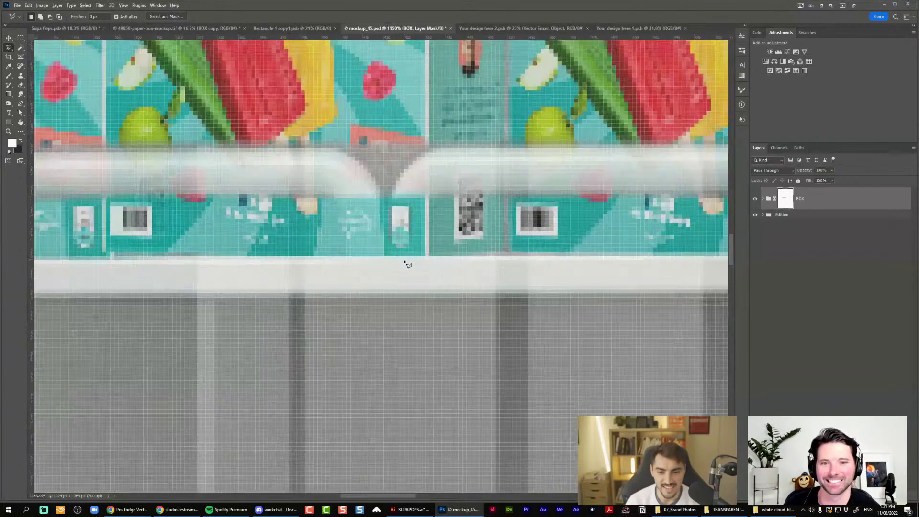
key("ctrl+z")
scroll(594, 275, "down", 3)
key("ctrl+z")
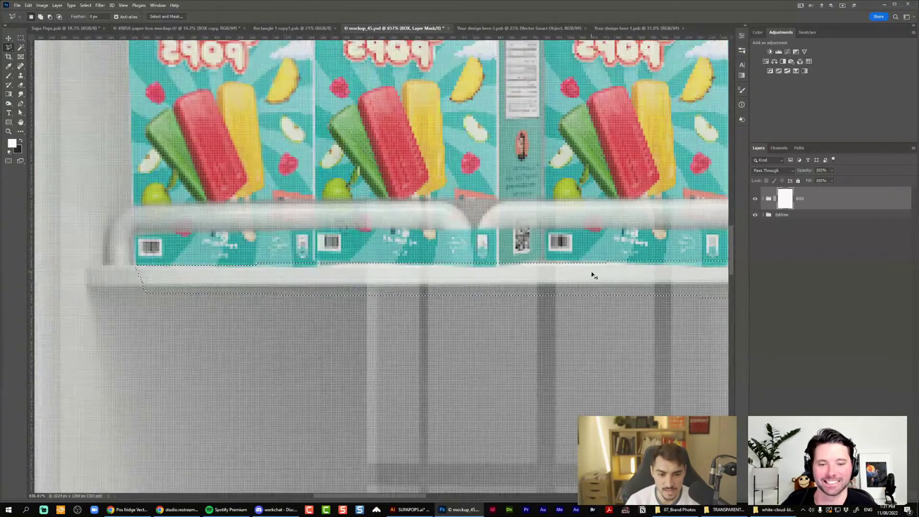
scroll(633, 269, "up", 3)
scroll(634, 271, "down", 5)
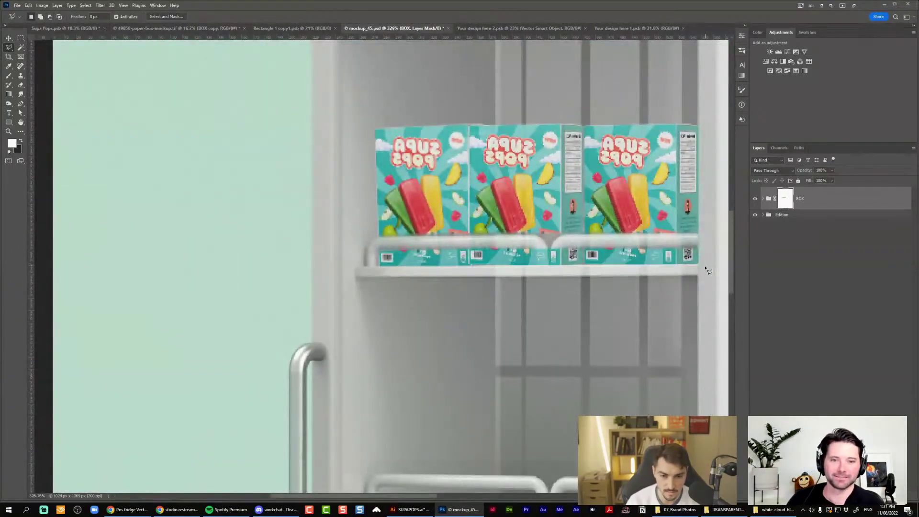
Paint black on the BOX group mask over the two curved railing ends where they meet mid-shelf, bringing both posts in front
left_click_drag(707, 268, 510, 267)
scroll(511, 268, "down", 3)
scroll(511, 268, "up", 12)
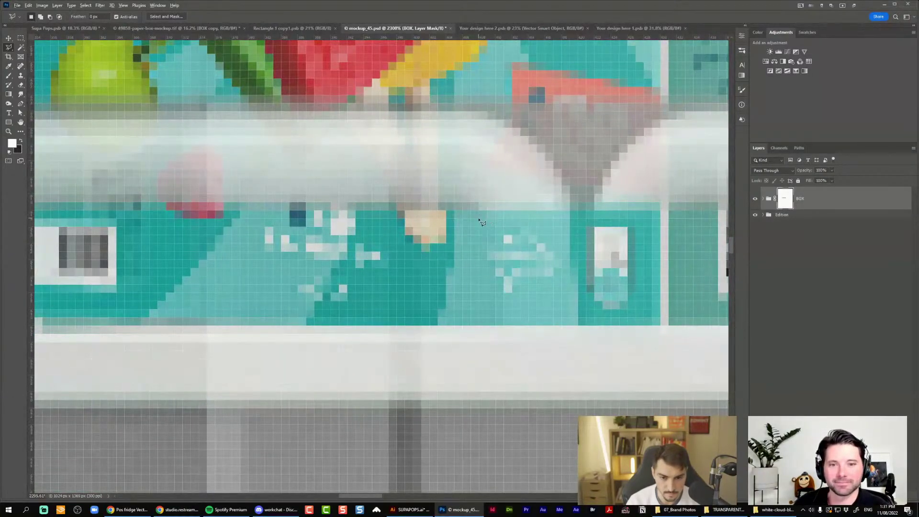
key("b")
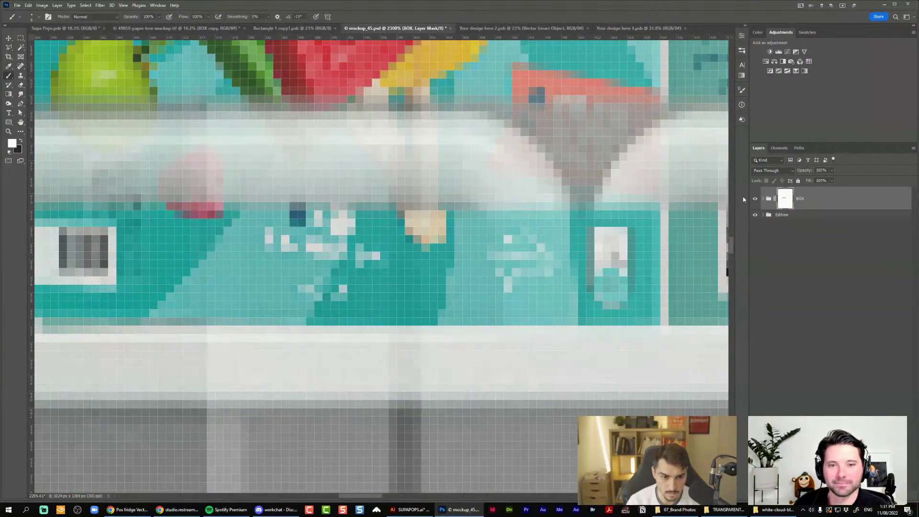
key("x")
mouse_move(558, 209)
left_mouse_down()
mouse_move(539, 285)
mouse_move(511, 214)
mouse_move(519, 319)
mouse_move(533, 312)
mouse_move(557, 223)
mouse_move(554, 338)
mouse_move(557, 228)
mouse_move(550, 316)
mouse_move(396, 286)
mouse_move(460, 222)
mouse_move(467, 325)
mouse_move(488, 229)
mouse_move(503, 333)
mouse_move(474, 225)
mouse_move(479, 346)
mouse_move(468, 252)
mouse_move(457, 266)
mouse_move(466, 330)
left_mouse_up()
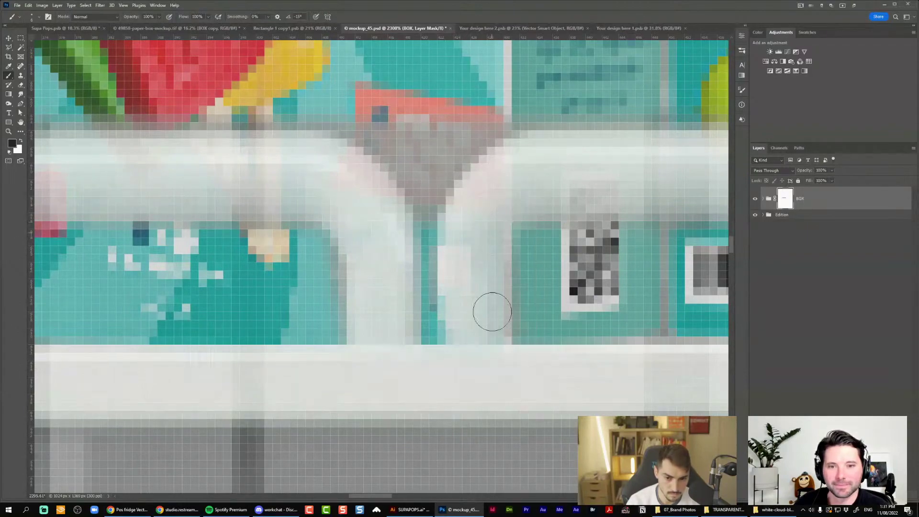
scroll(475, 263, "down", 3)
Paint black on the BOX group mask along the horizontal railing bars so they sit solidly in front of the boxes
key("x")
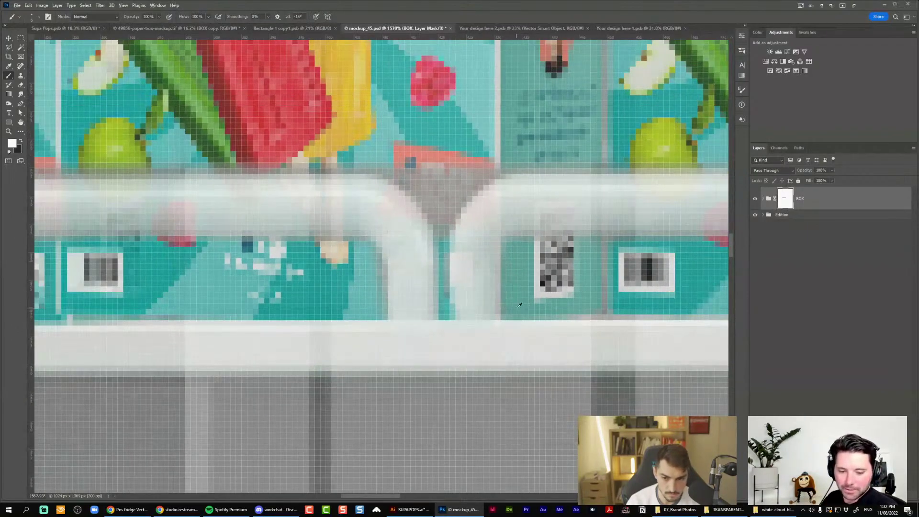
scroll(519, 305, "down", 3)
scroll(522, 300, "down", 5)
scroll(651, 277, "up", 5)
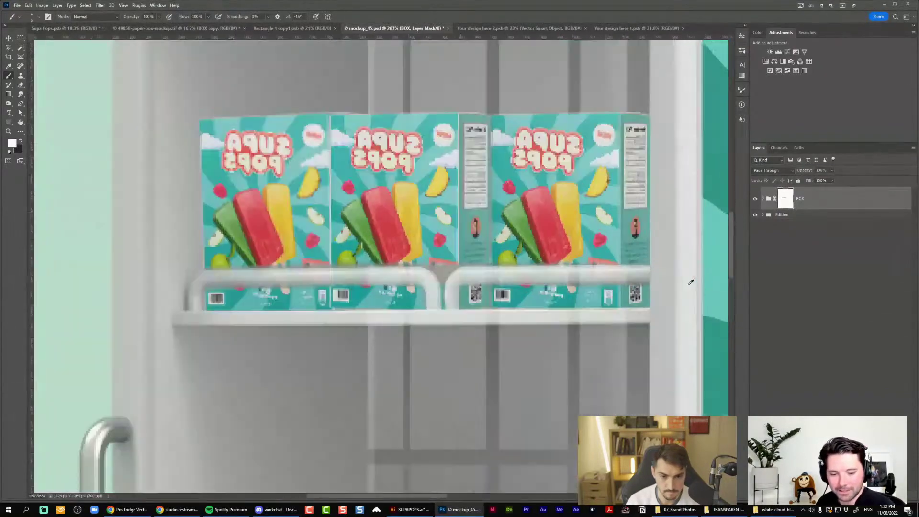
key("x")
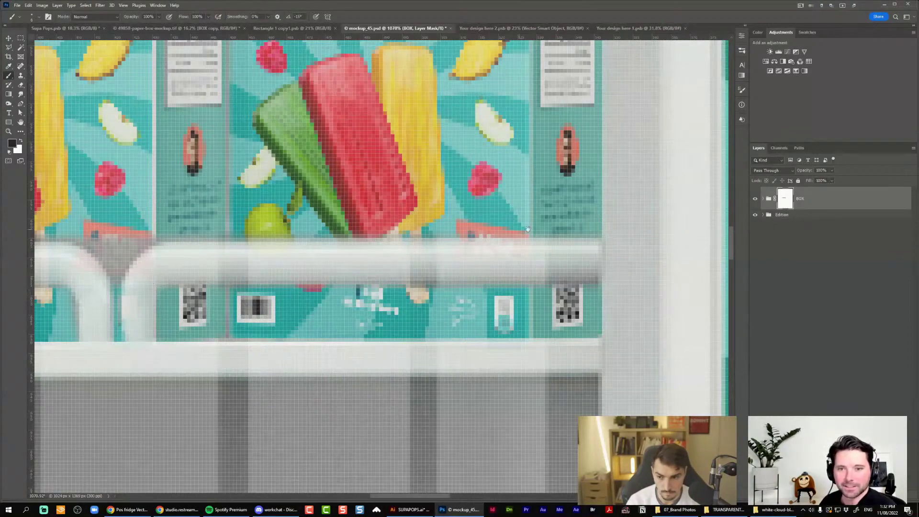
left_click_drag(307, 253, 635, 219)
scroll(390, 236, "down", 2)
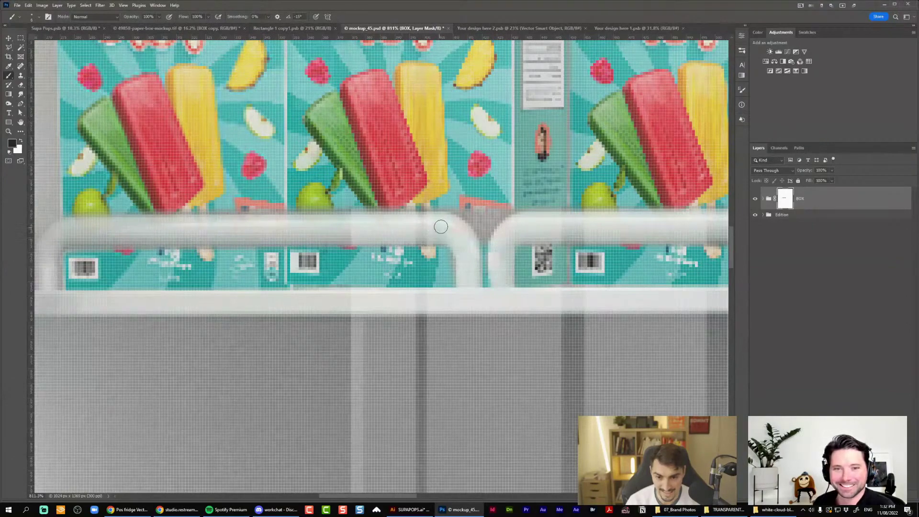
Examine the masked boxes along the top shelf's railing and the contents of the Edition layer group
scroll(135, 228, "down", 3)
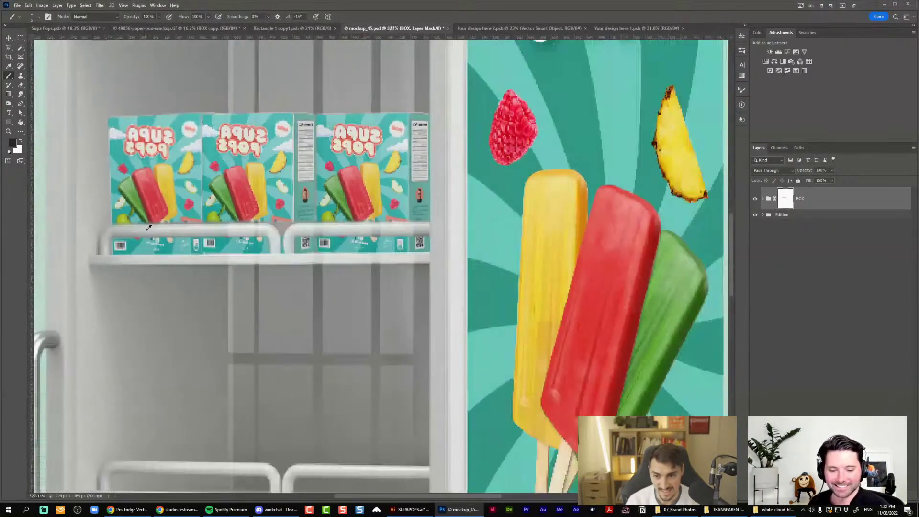
scroll(149, 228, "down", 3)
scroll(178, 221, "up", 5)
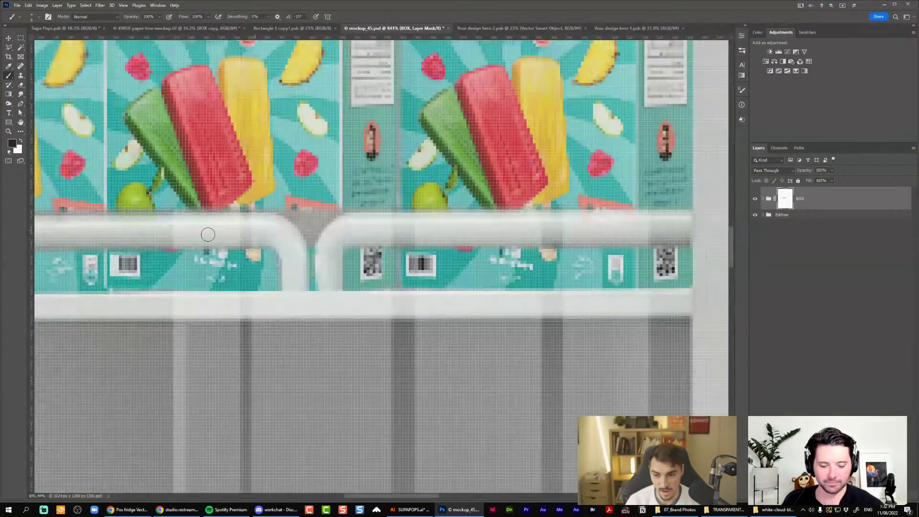
scroll(261, 240, "down", 5)
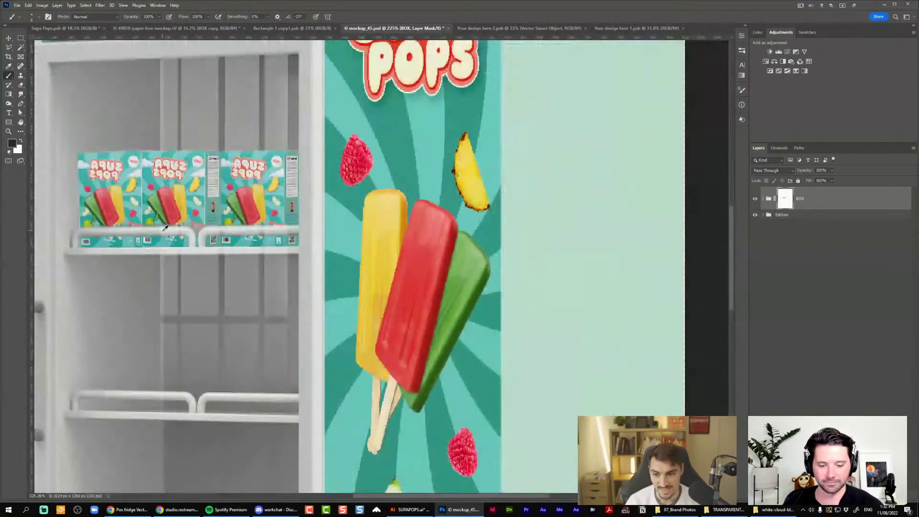
scroll(436, 219, "down", 1)
key("v")
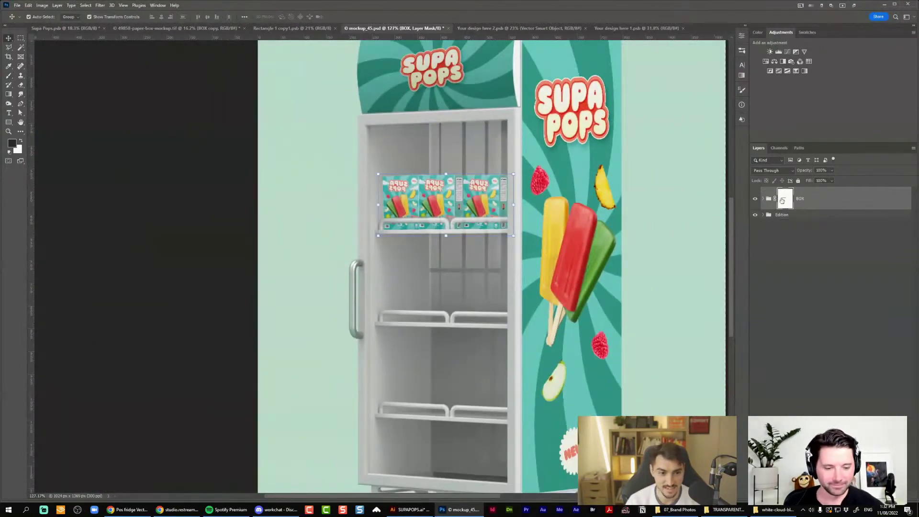
left_click(768, 215)
left_click(763, 215)
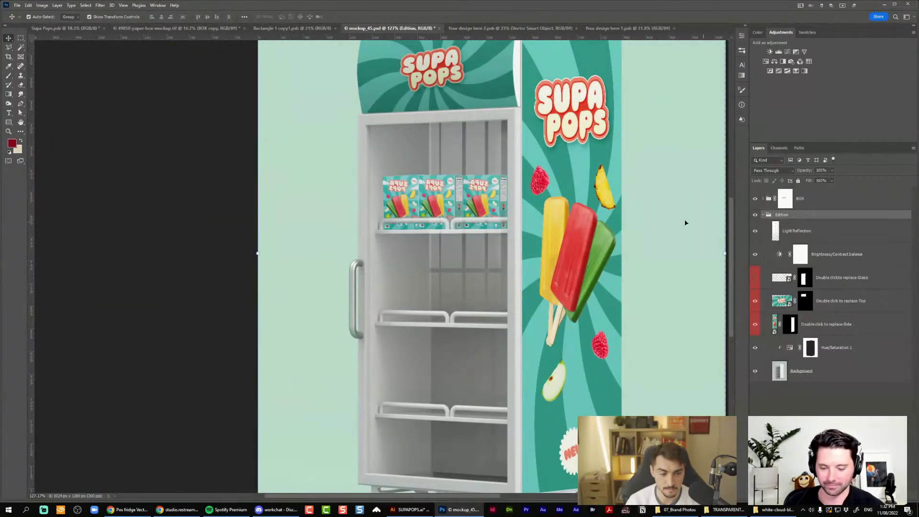
scroll(463, 195, "up", 2)
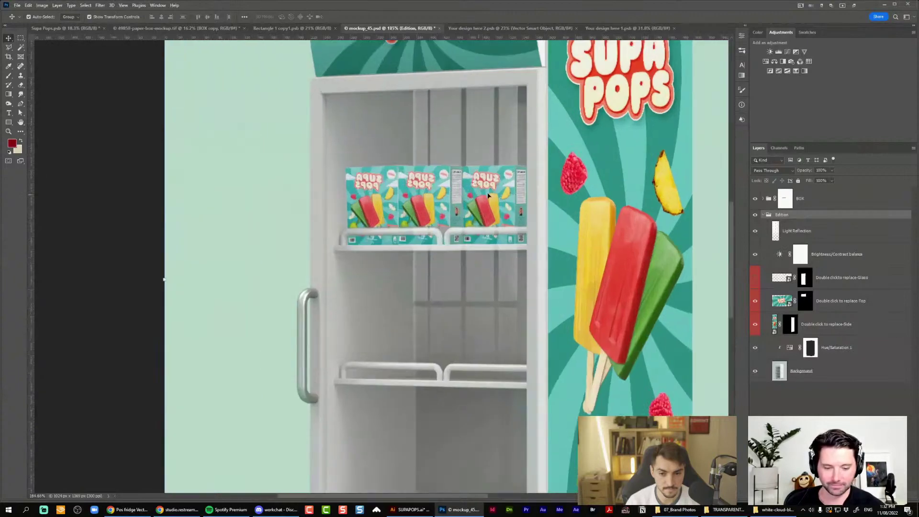
left_click(763, 215)
Move the BOX copy 3 group one place down inside the BOX group so the middle box sits behind BOX copy 2
left_click(762, 198)
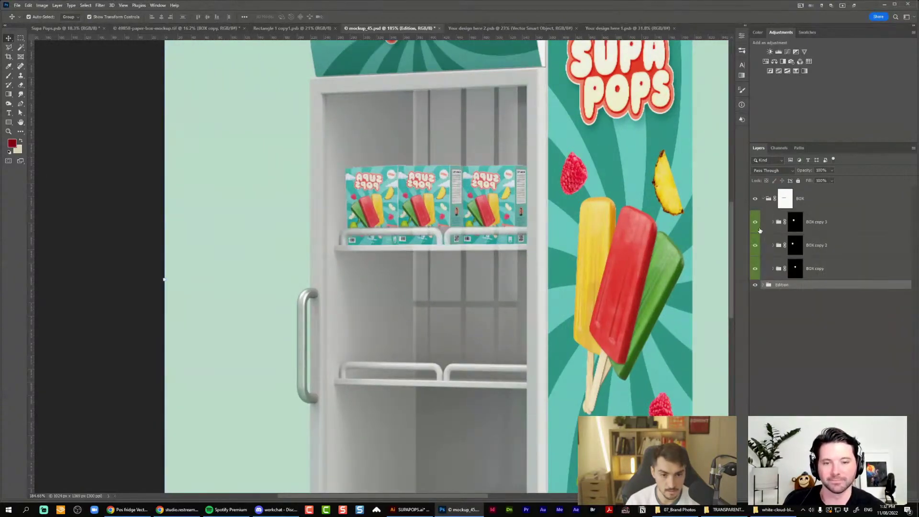
left_click(755, 222)
left_click(755, 222)
left_click(826, 227)
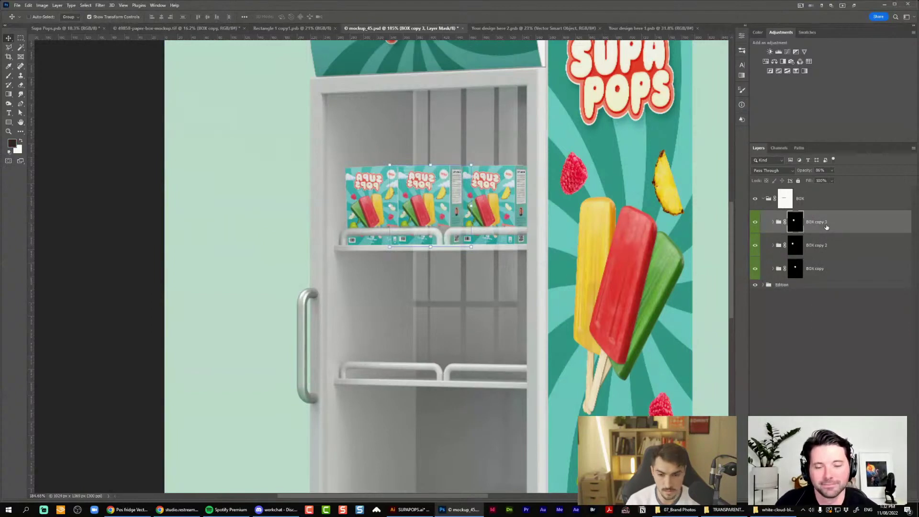
key("ctrl+bracketleft")
key("ctrl+bracketleft")
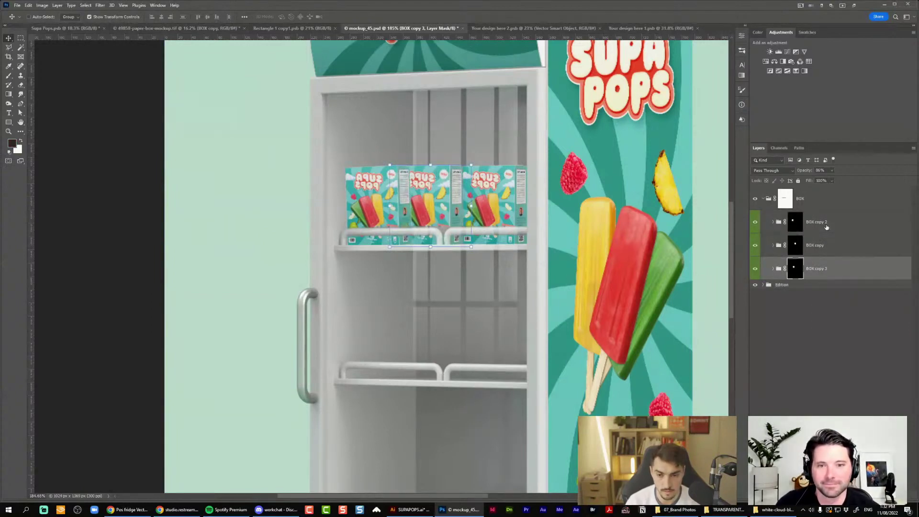
key("ctrl+bracketright")
key("ctrl+bracketright")
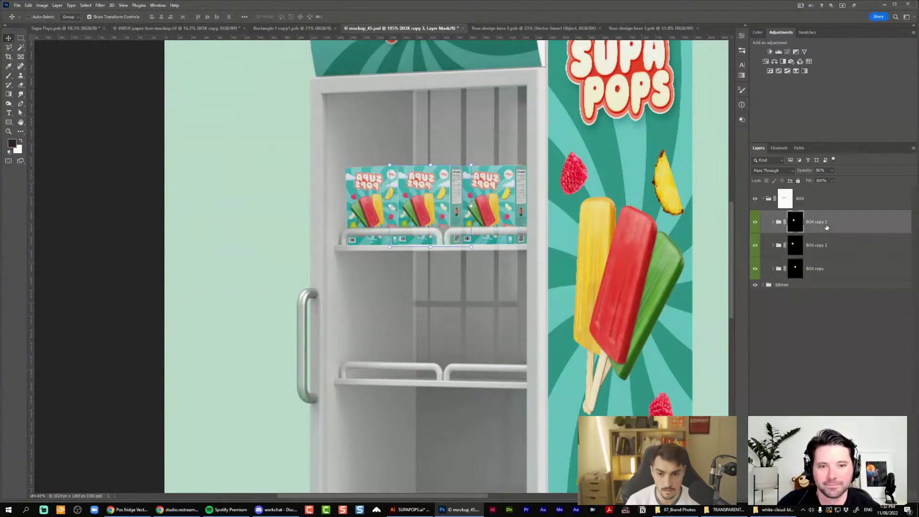
key("ctrl+bracketleft")
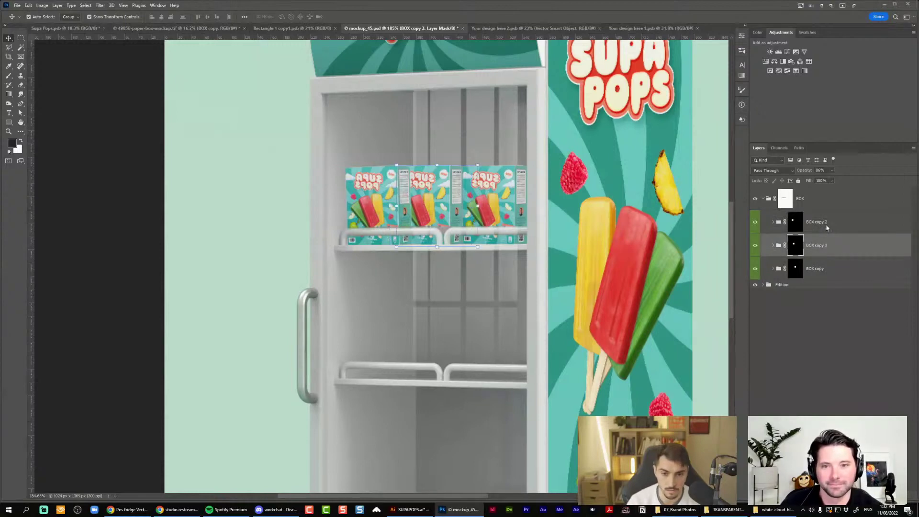
Nudge the middle box right along the shelf so the three boxes are evenly spaced with their side panels showing
key("Right")
key("Right")
key("Right")
key("Right")
key("Right")
key("Right")
key("Right")
Duplicate the whole BOX group and move the copy straight down onto the shelf below
left_click(771, 201)
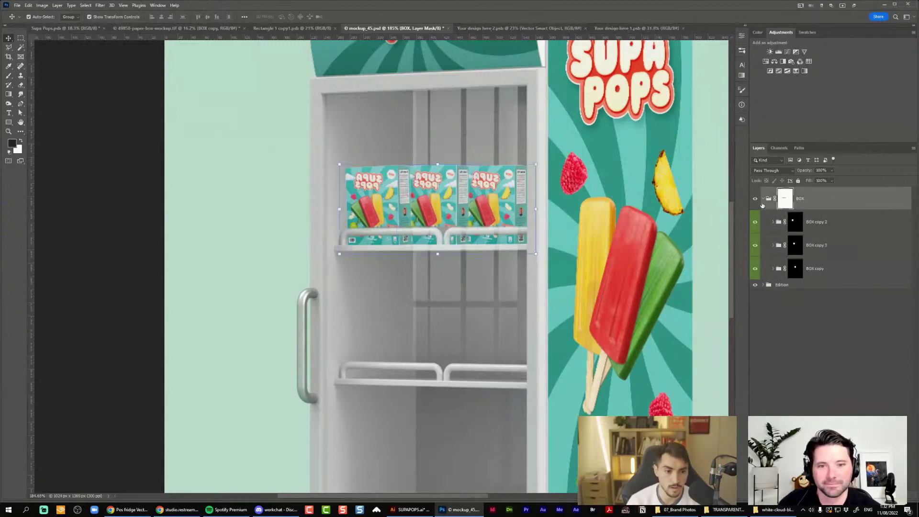
left_click(764, 199)
key("ctrl+j")
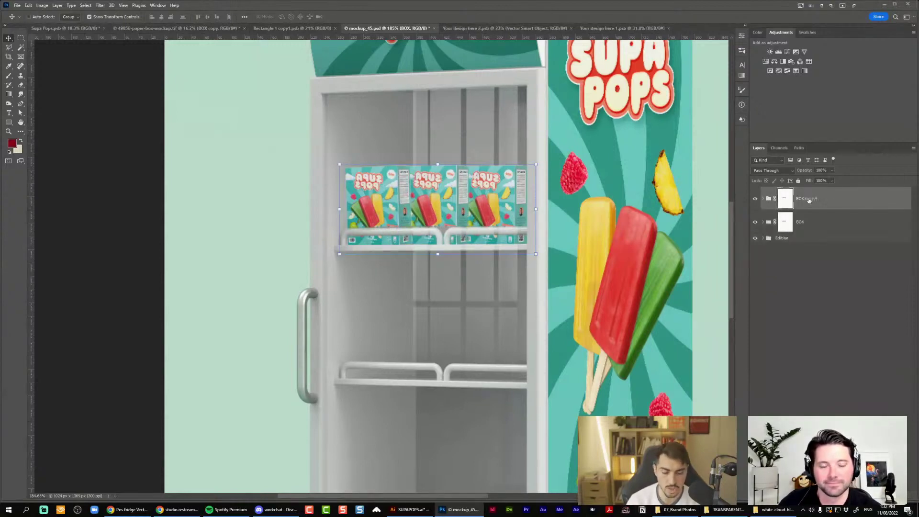
key("ctrl+t")
left_click_drag(499, 208, 499, 342)
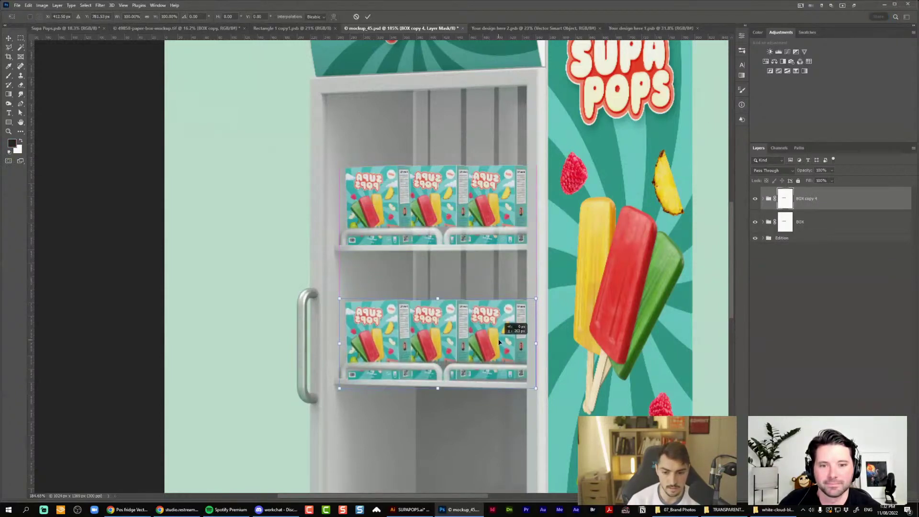
Rotate the copied row 0.79° to follow the second shelf's slope and nudge it vertically into place behind the railing
scroll(529, 341, "up", 2)
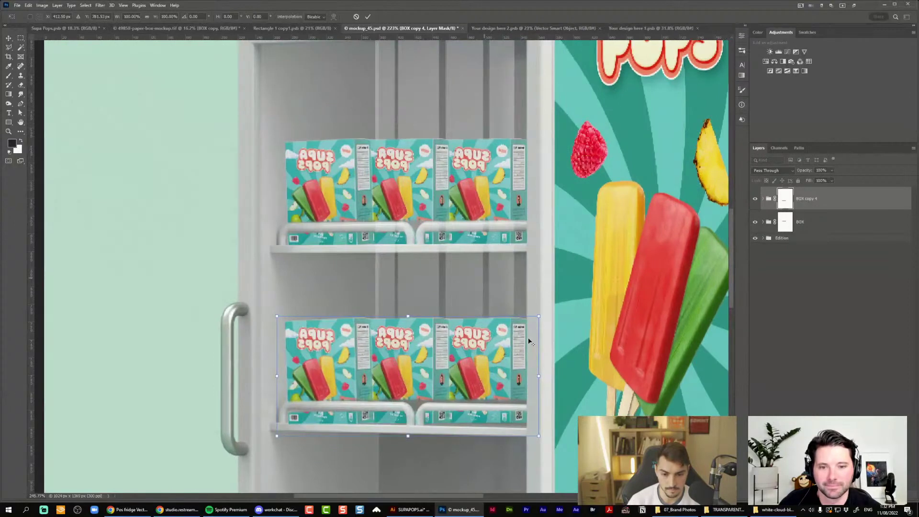
scroll(529, 342, "up", 2)
key("Up")
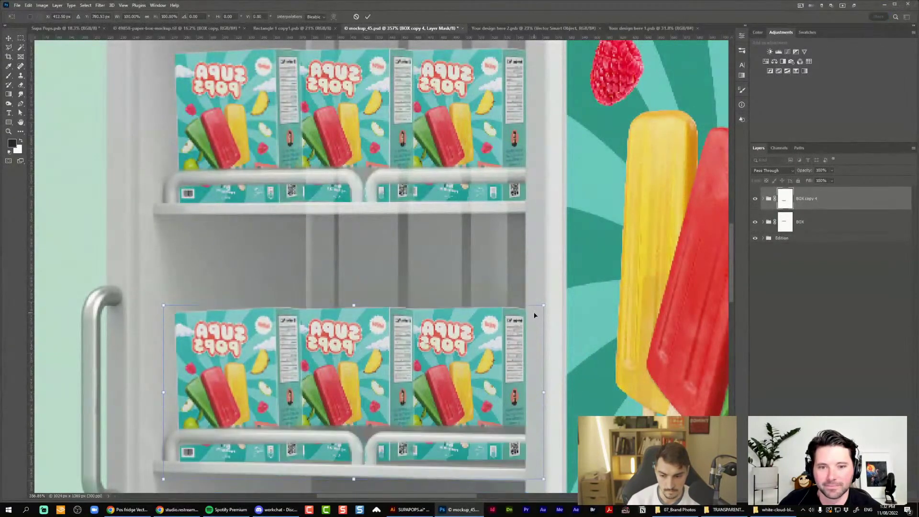
left_click_drag(552, 303, 554, 301)
key("Down")
key("Down")
key("Down")
key("Down")
key("Down")
key("Down")
key("Down")
key("Down")
key("Down")
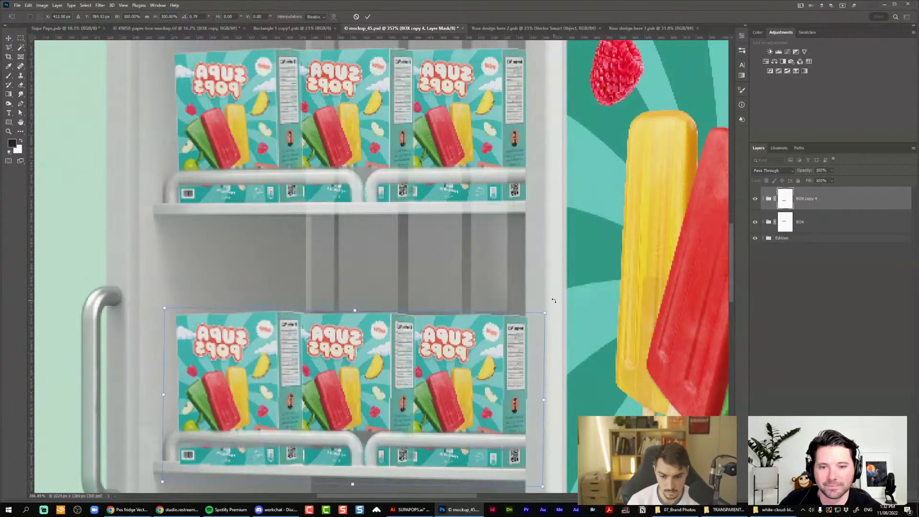
key("Return")
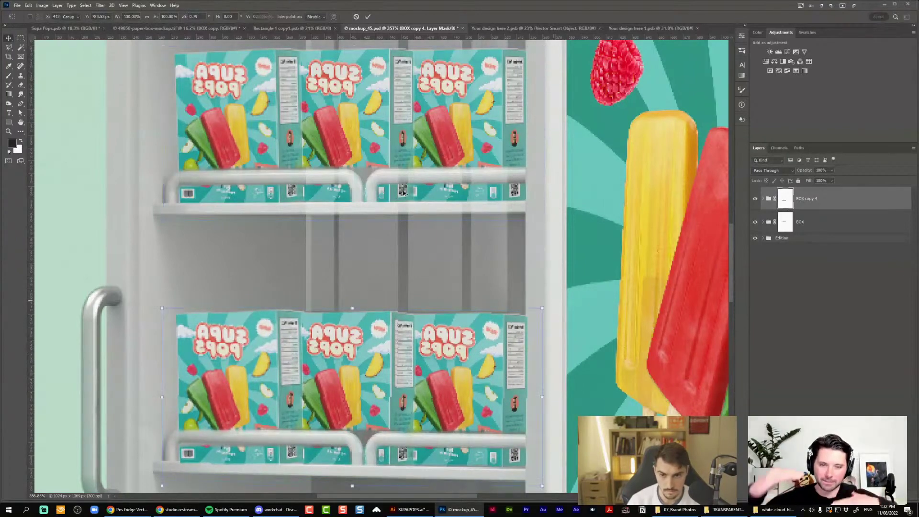
Paint white on the BOX copy 3 mask in the upper row to reveal the box between the two curved railing ends
scroll(354, 158, "up", 4)
left_click(785, 222)
key("b")
key("x")
scroll(375, 187, "up", 3)
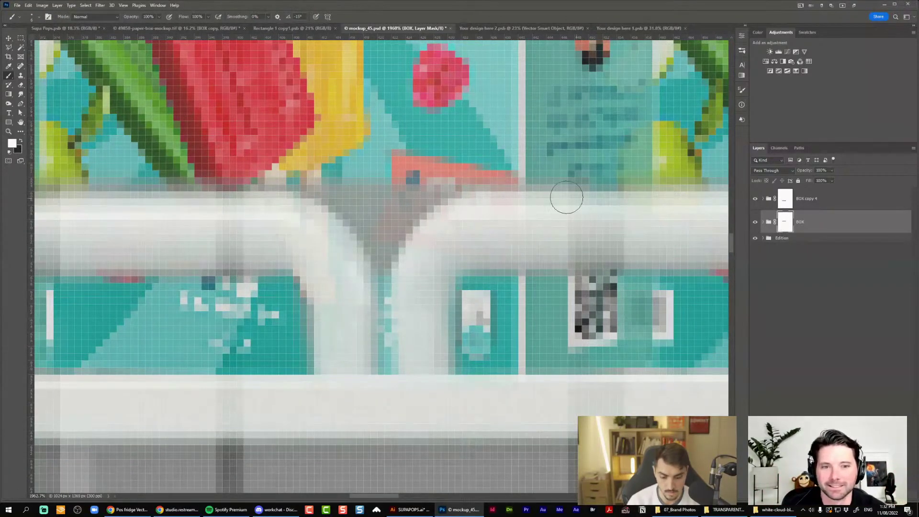
left_click(774, 220)
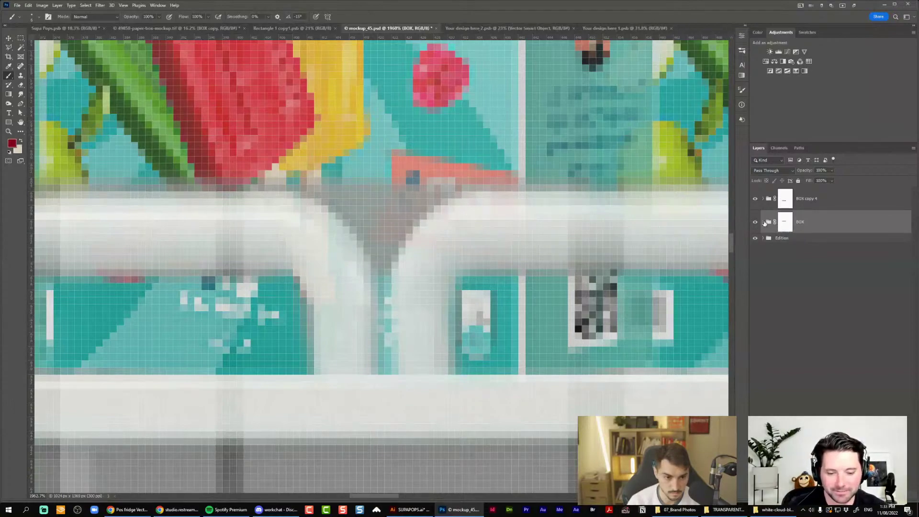
left_click(763, 221)
left_click(794, 268)
mouse_move(429, 158)
left_mouse_down()
mouse_move(399, 205)
mouse_move(435, 184)
mouse_move(383, 239)
left_mouse_up()
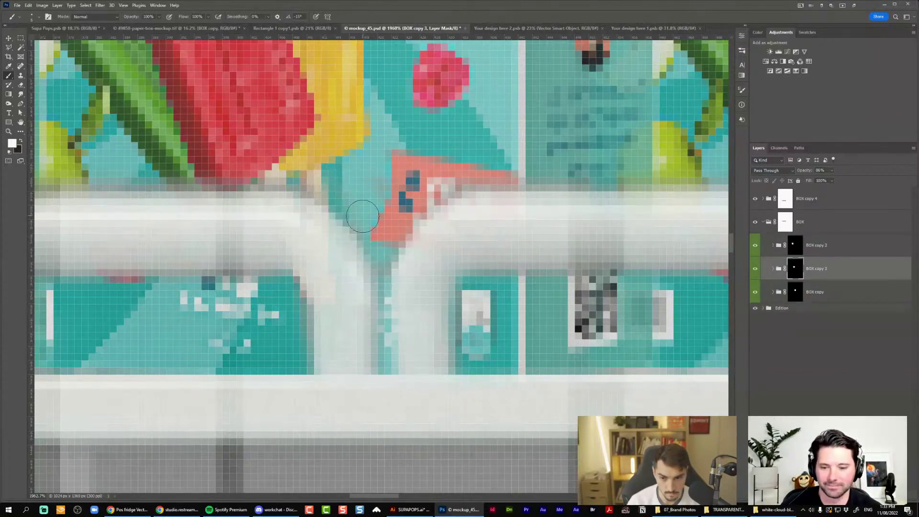
scroll(366, 222, "down", 3)
scroll(366, 221, "down", 6)
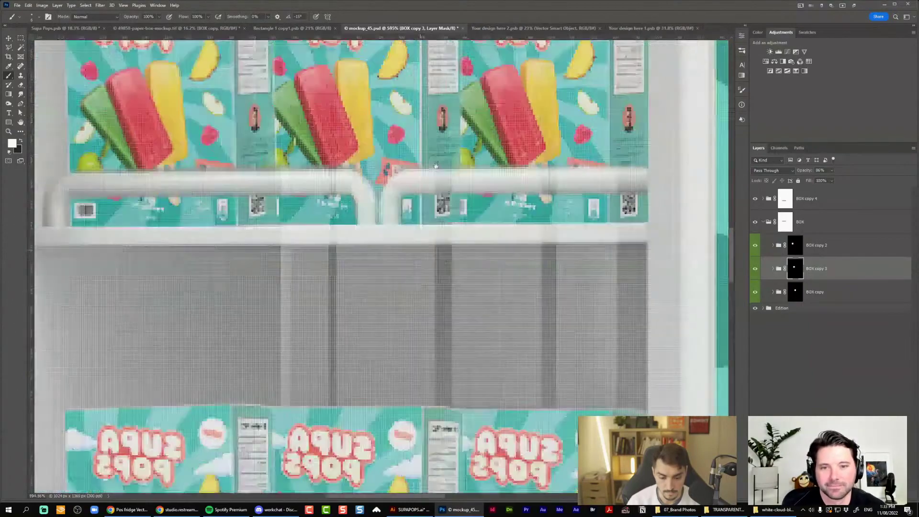
scroll(363, 207, "up", 10)
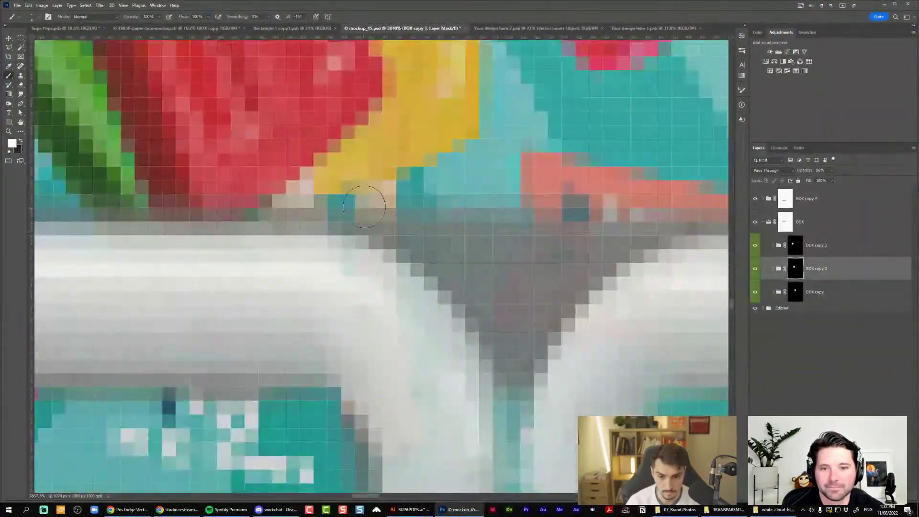
mouse_move(363, 207)
left_mouse_down()
mouse_move(418, 243)
mouse_move(497, 352)
left_mouse_up()
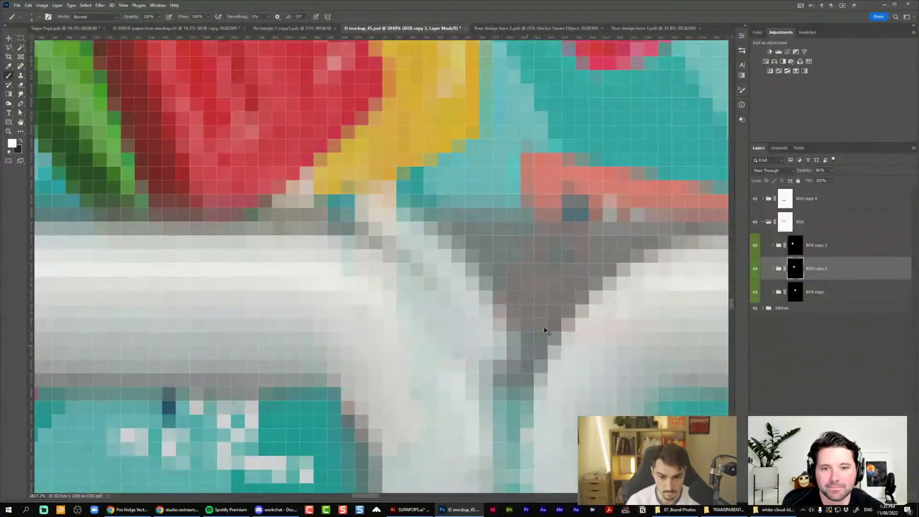
key("ctrl+z")
Paint white on the BOX copy 3 mask inside BOX copy 4 to reveal the second-shelf box between the railing ends
scroll(487, 212, "down", 2)
key("x")
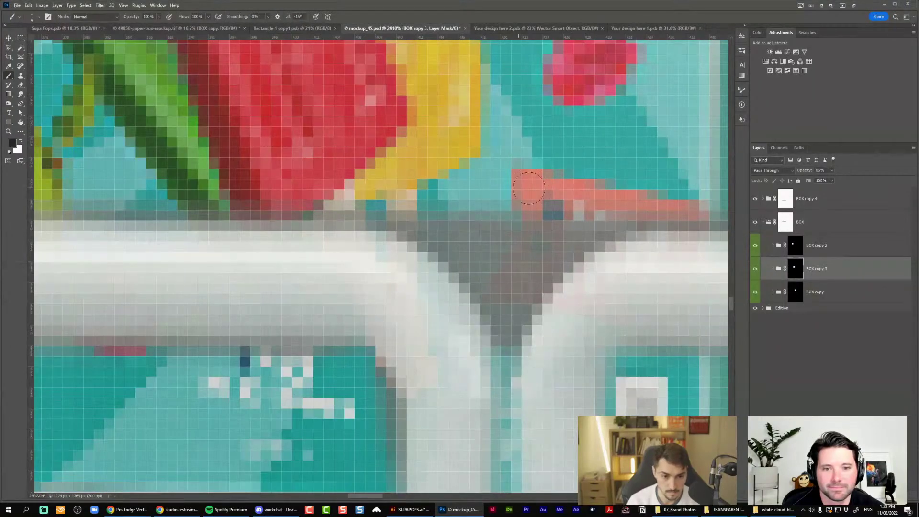
left_click(788, 250)
left_click(793, 269)
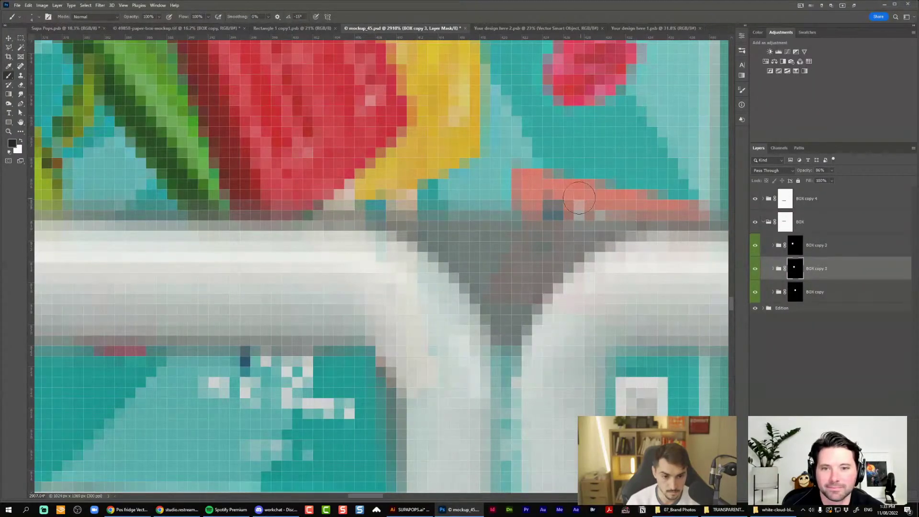
left_click(764, 198)
left_click(794, 245)
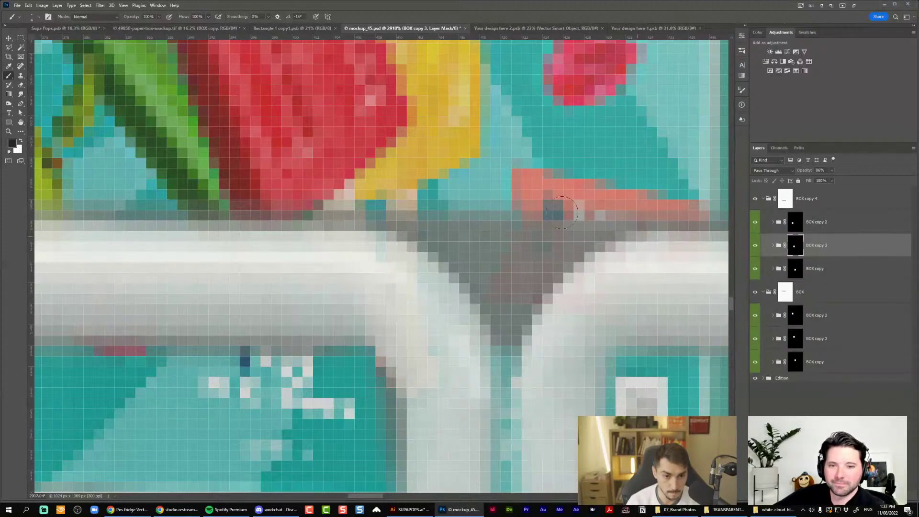
key("x")
mouse_move(592, 231)
left_mouse_down()
mouse_move(563, 237)
mouse_move(518, 295)
mouse_move(509, 338)
mouse_move(498, 224)
mouse_move(518, 287)
mouse_move(506, 296)
mouse_move(484, 249)
mouse_move(422, 203)
mouse_move(499, 299)
mouse_move(605, 220)
left_mouse_up()
Examine the second-shelf row's masking along the railing and how both rows look within the whole fridge
scroll(604, 220, "down", 5)
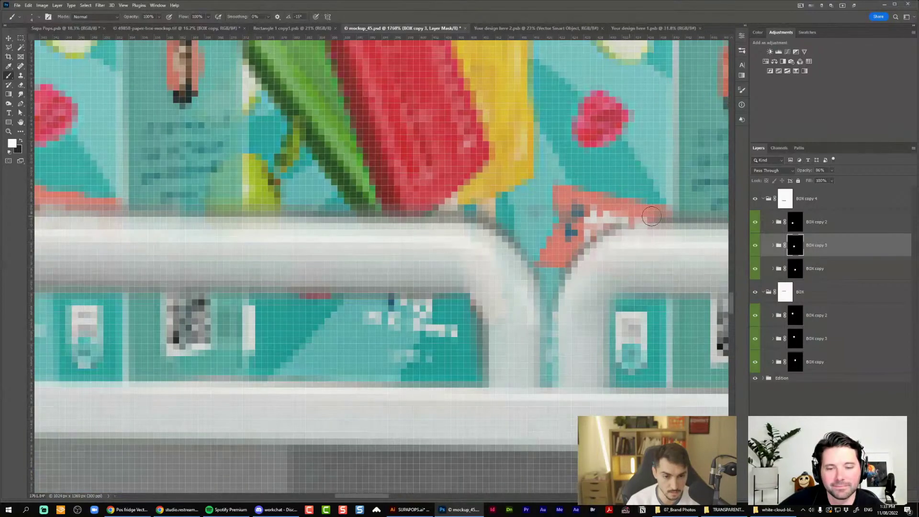
scroll(526, 210, "right", 3)
scroll(463, 205, "up", 4)
scroll(463, 205, "down", 3)
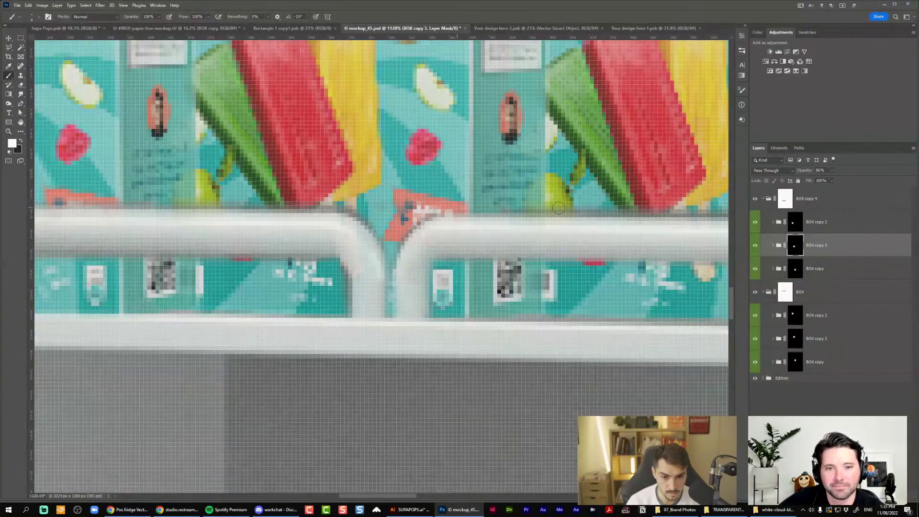
scroll(432, 199, "down", 2)
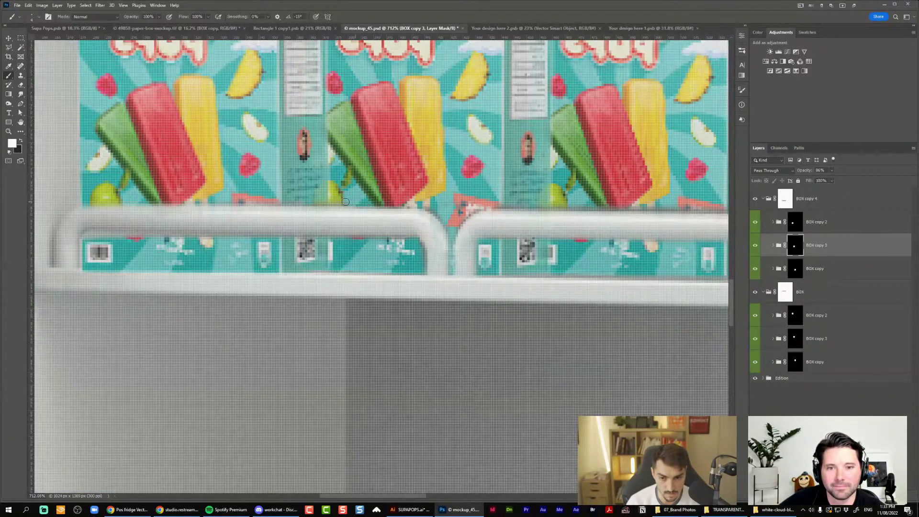
scroll(345, 202, "down", 2)
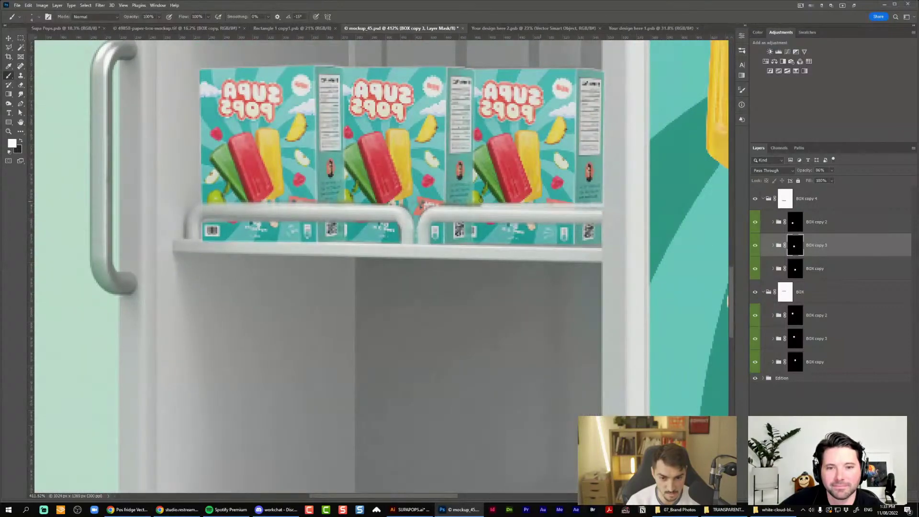
scroll(518, 199, "down", 1)
scroll(550, 201, "down", 3)
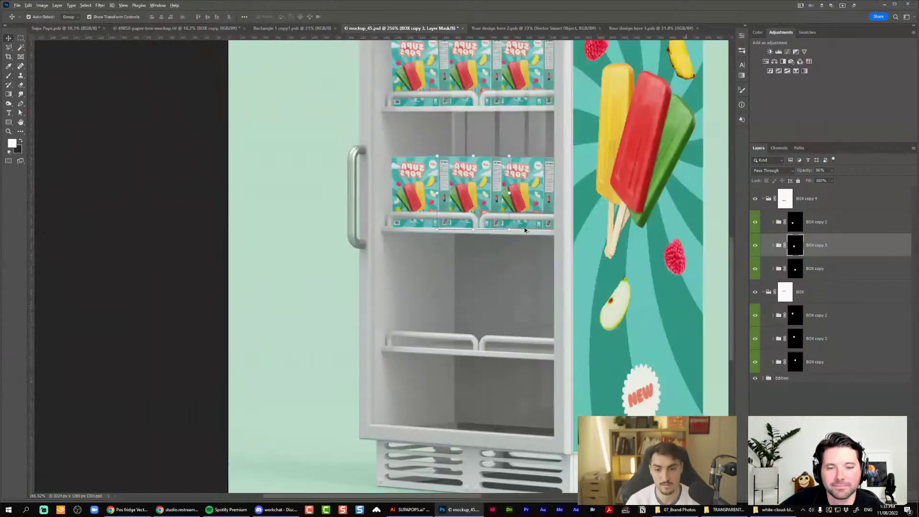
Collapse the BOX copy 4 group and place a duplicate of its box row on the third shelf
key("v")
left_click(762, 199)
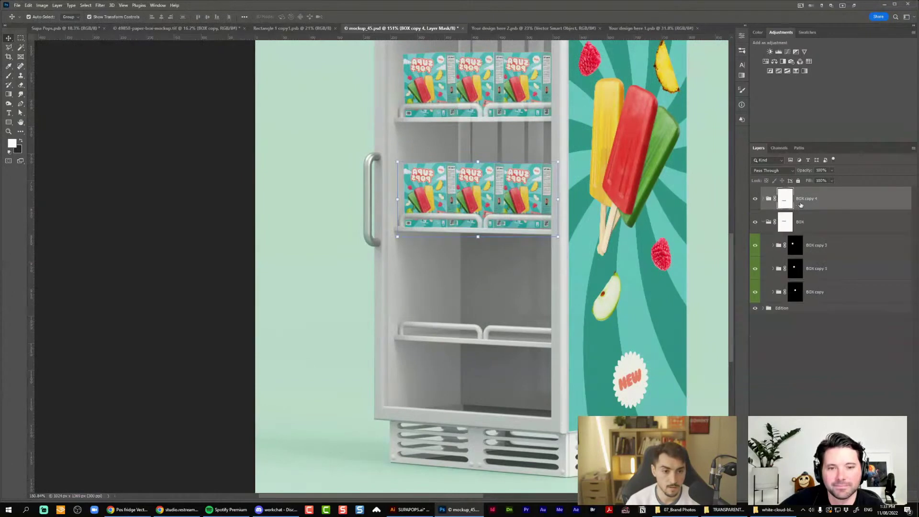
left_click_drag(521, 194, 521, 304)
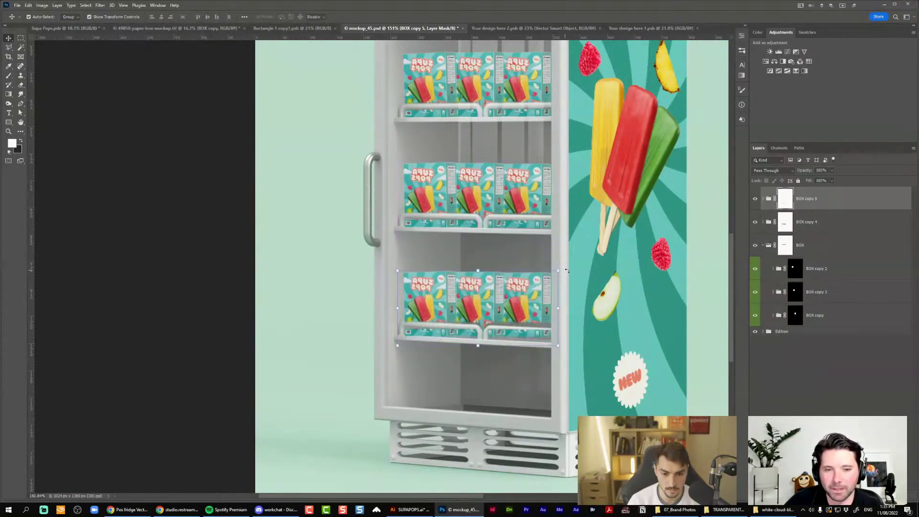
Rotate the third-shelf row about 1° to follow the shelf's slope and nudge it into place behind the railing
left_click_drag(567, 271, 570, 271)
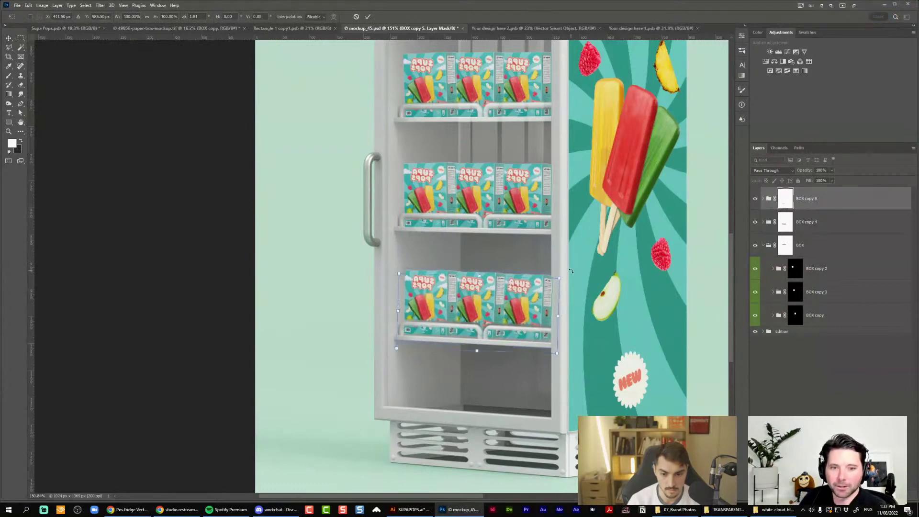
key("shift+Up")
key("Down")
key("Down")
key("Down")
key("Right")
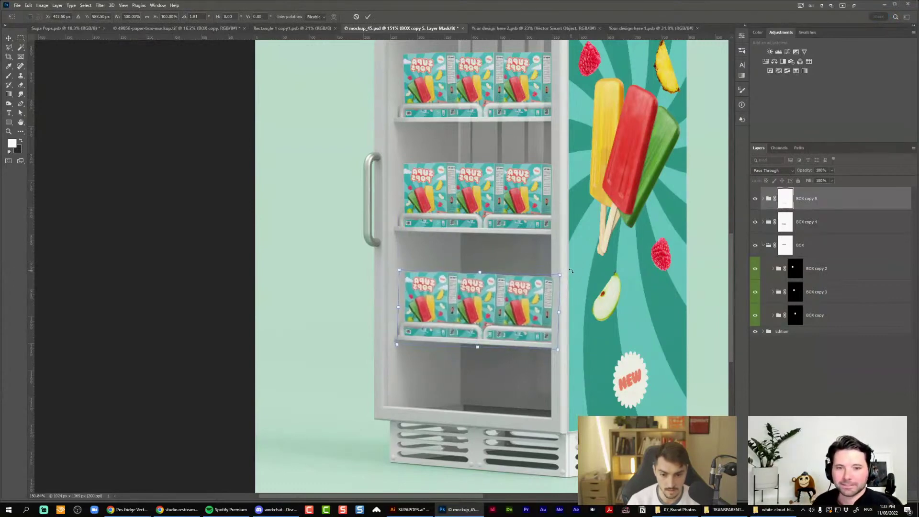
key("Down")
key("Return")
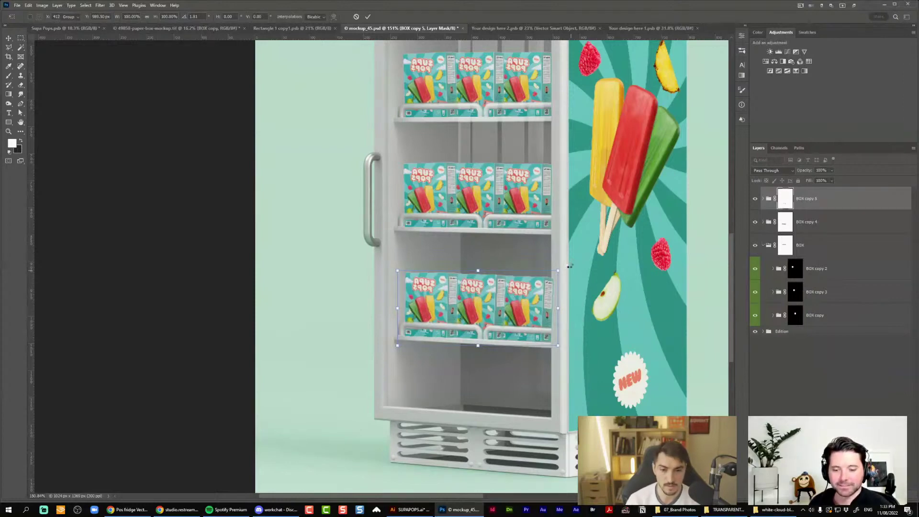
key("Return")
Examine how the three rows of boxes look within the whole fridge mockup
key("ctrl+0")
scroll(186, 232, "down", 3)
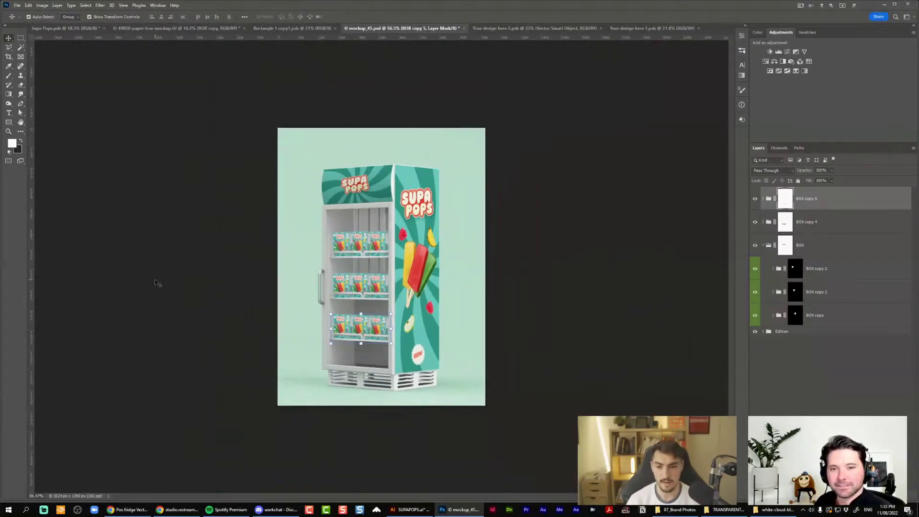
scroll(154, 283, "up", 3)
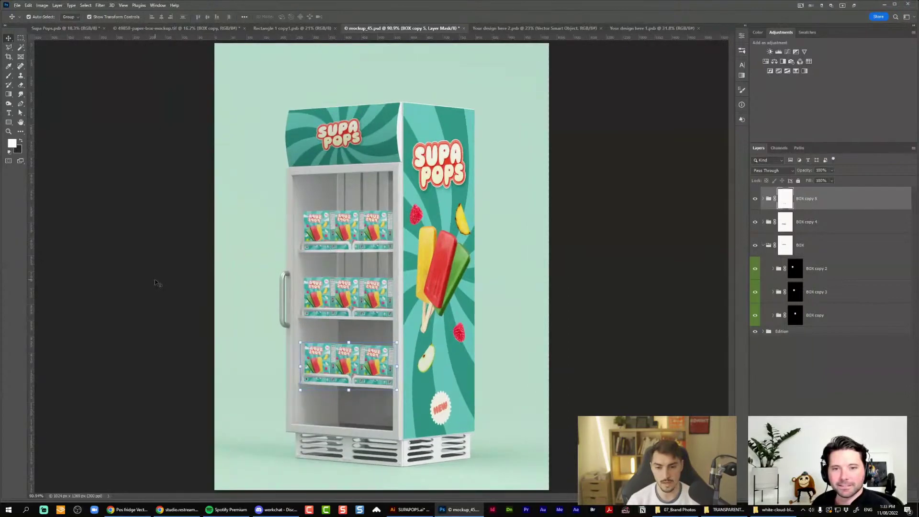
scroll(155, 282, "down", 3)
scroll(154, 283, "up", 3)
scroll(162, 289, "down", 2)
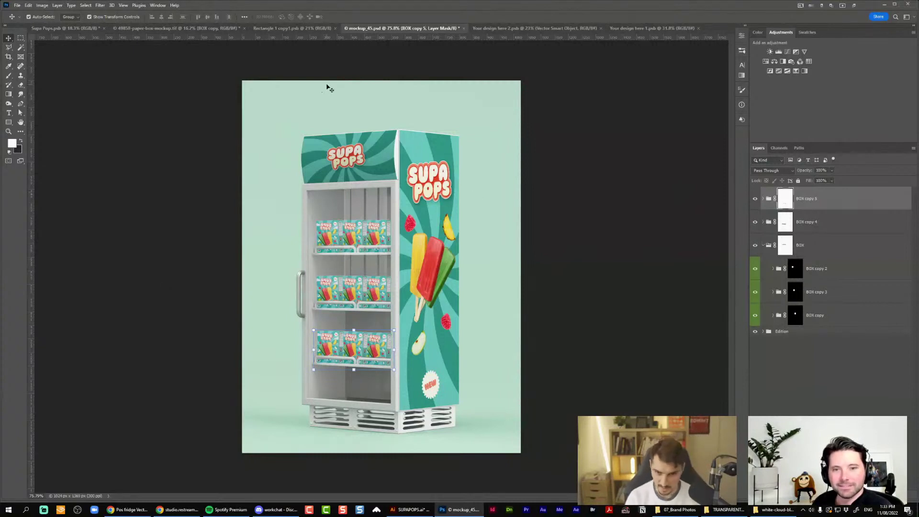
Check the open fridge panel artwork documents and close Your design here 2.psb
left_click(513, 28)
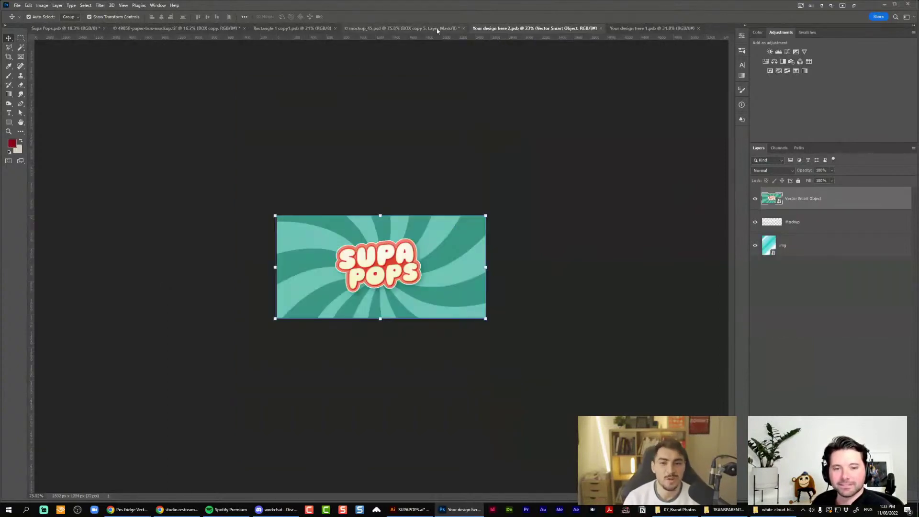
left_click(636, 28)
left_click(581, 28)
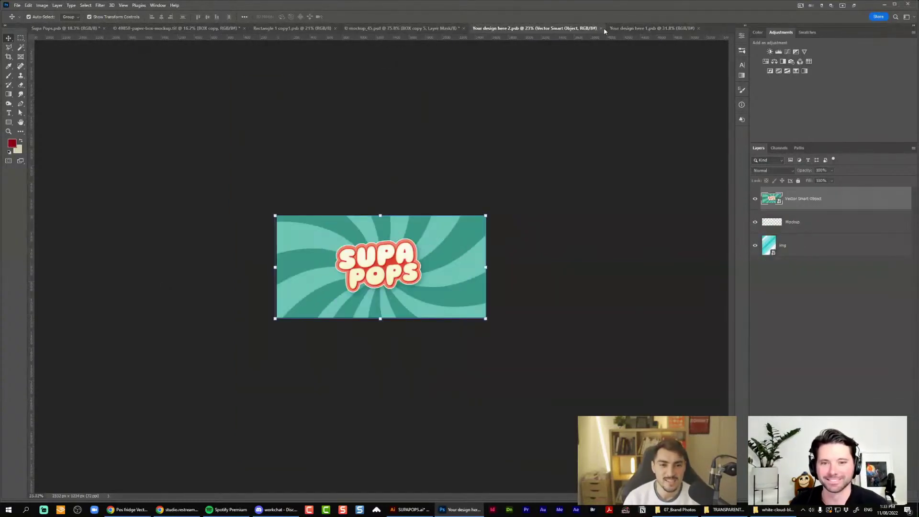
left_click(601, 29)
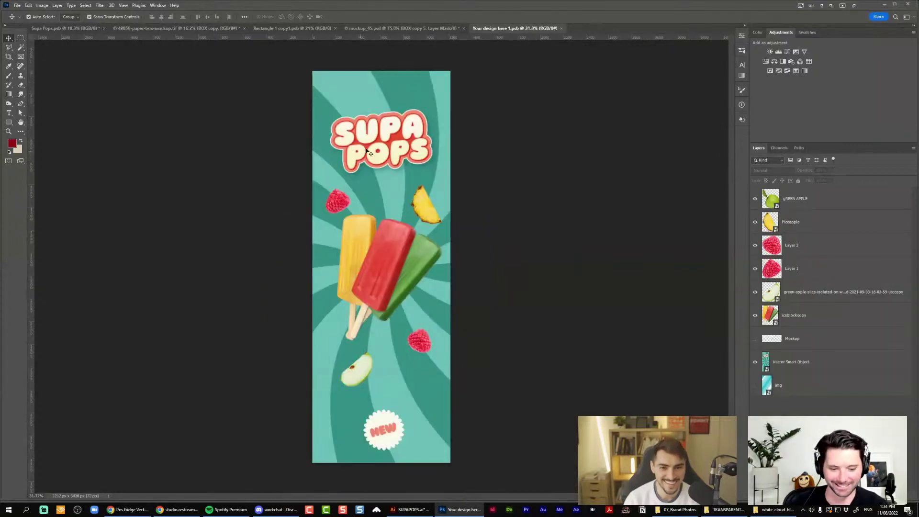
Copy the white_cloud_blue_sky_illustrations_set layer from Supa Pops.psb into mockup_45.psd above the box rows
left_click(297, 30)
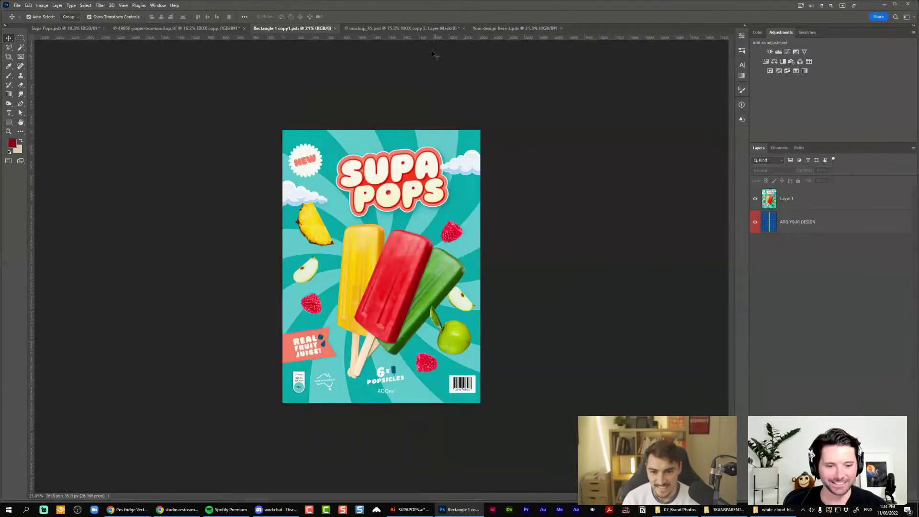
left_click(401, 28)
left_click(292, 28)
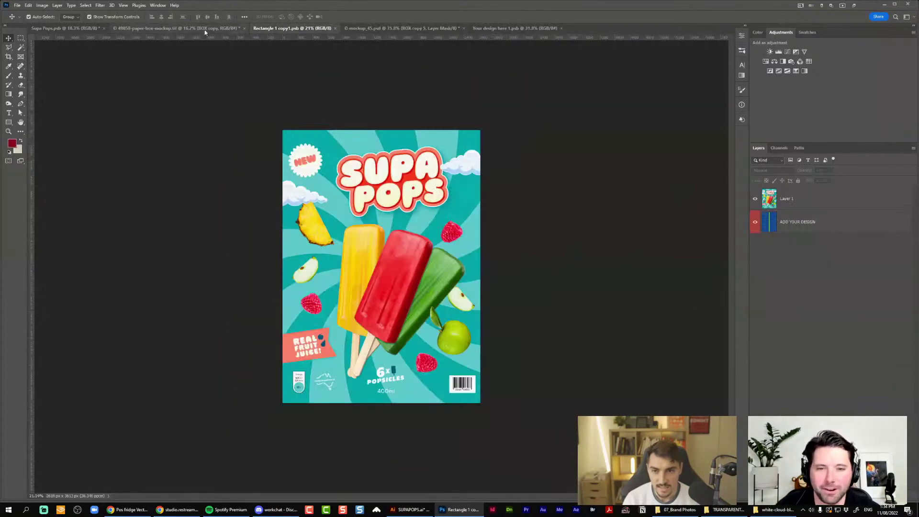
left_click(193, 29)
left_click(85, 29)
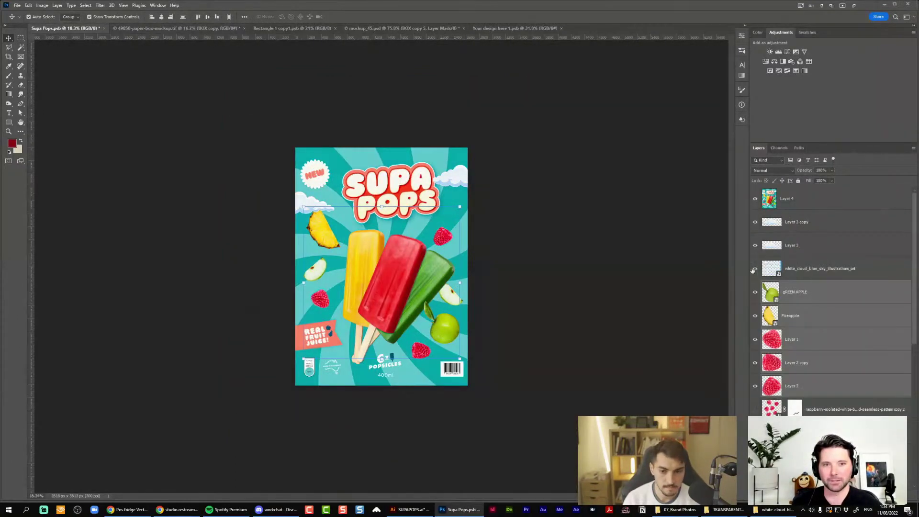
left_click_drag(789, 269, 542, 166)
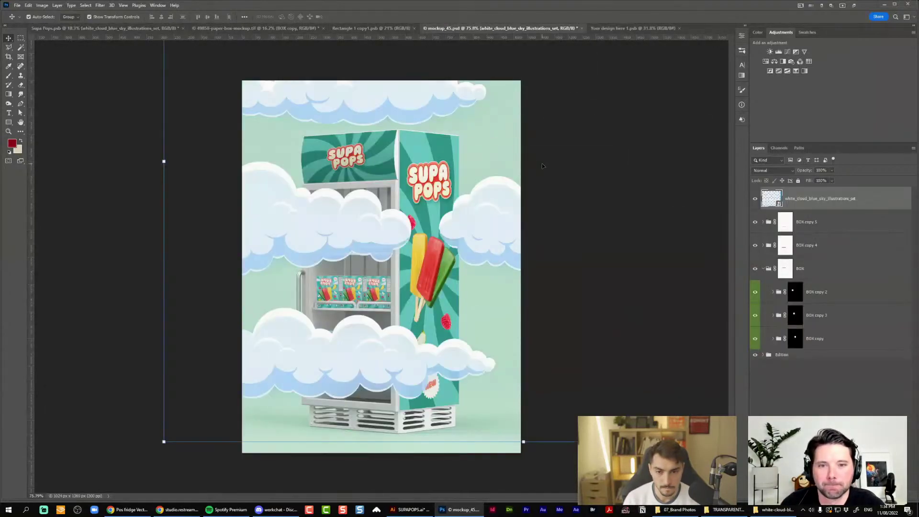
Select the Edition group and scale it down proportionally to about 84% from its upper-right corner
scroll(593, 412, "down", 4)
left_click(595, 354)
left_click(441, 318)
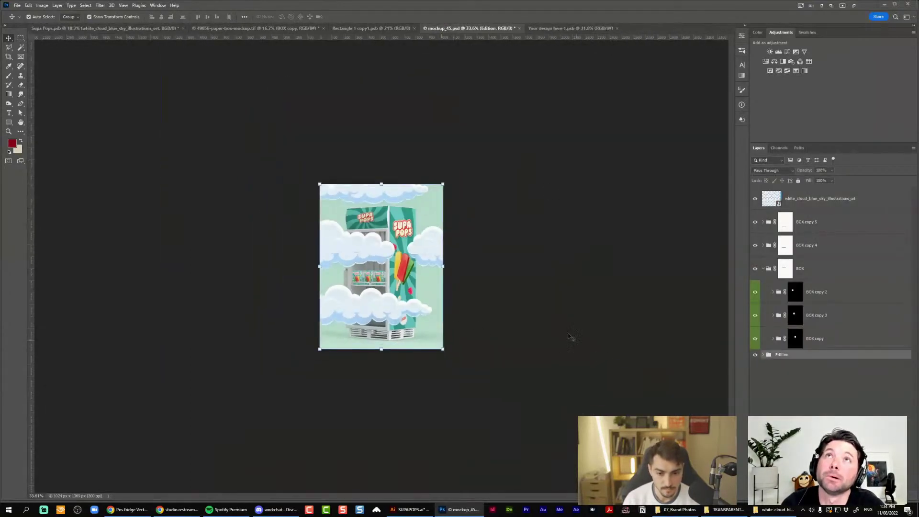
key("ctrl+z")
key("ctrl+shift+z")
left_click_drag(444, 182, 422, 208)
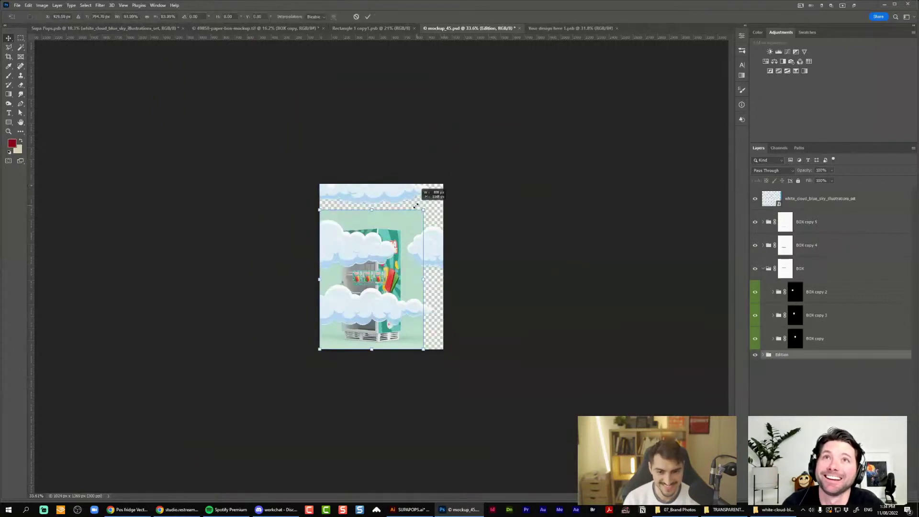
Try shrinking the cloud illustration layer to about 21% over the fridge, and undo the scaling
left_click(764, 206)
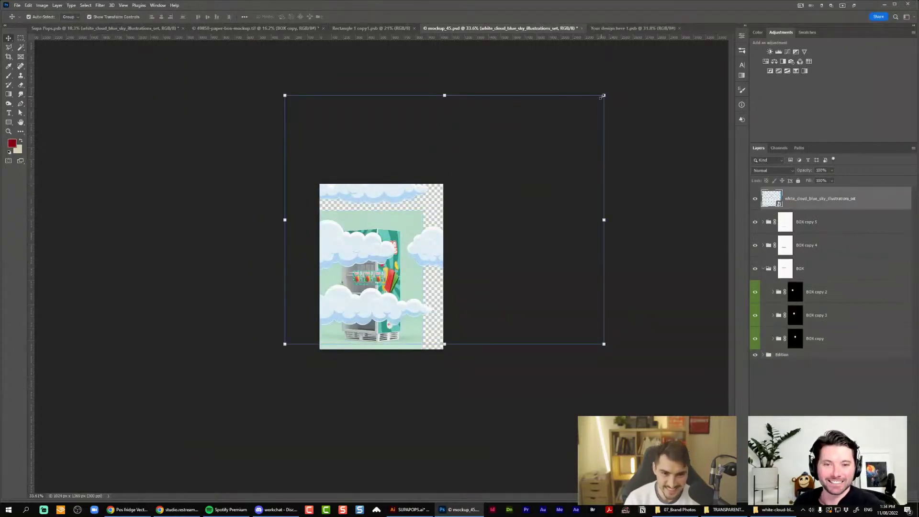
left_click_drag(603, 96, 401, 244)
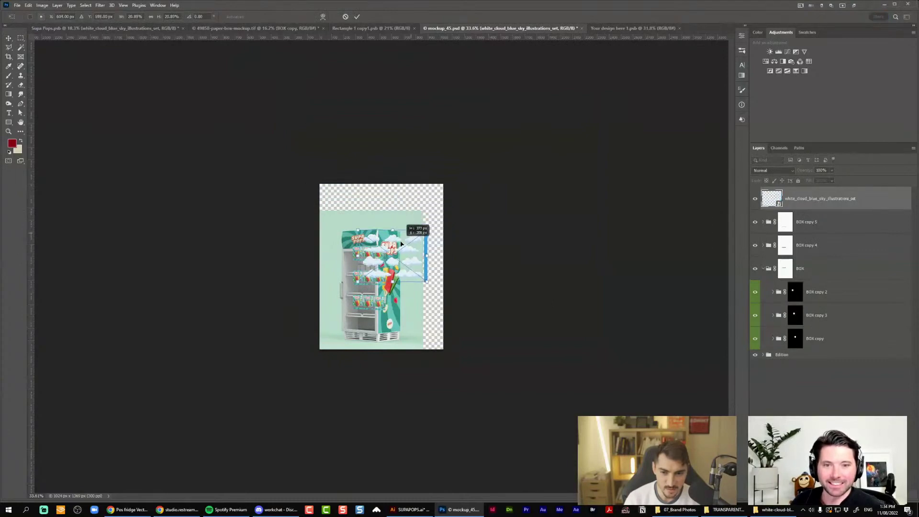
key("ctrl+plus")
left_click(428, 241)
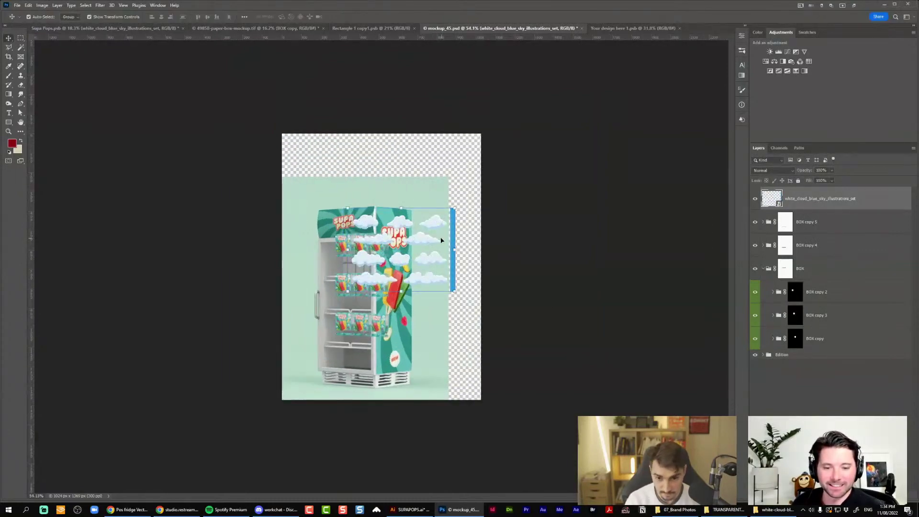
key("ctrl+plus")
key("ctrl+z")
key("ctrl+z")
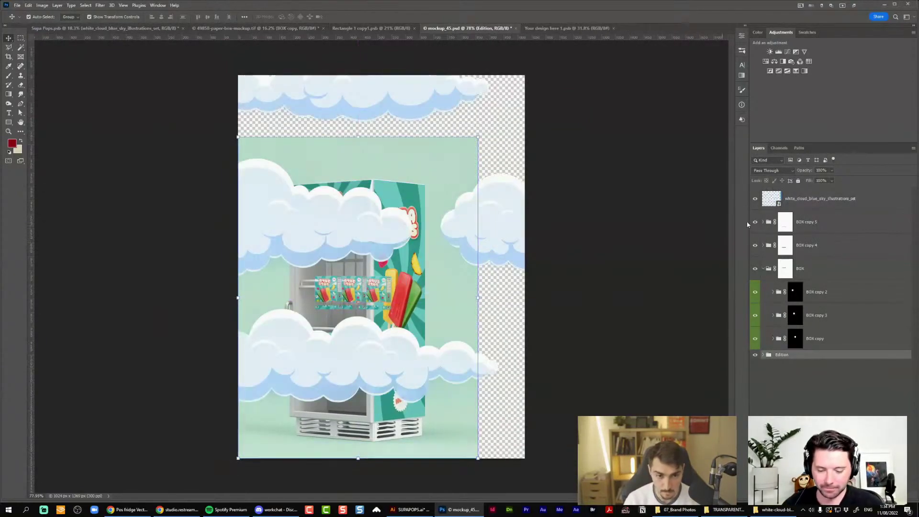
Delete the white_cloud_blue_sky_illustrations_set layer from the fridge mockup
left_click(814, 221)
left_click(826, 199)
key("Delete")
Switch to Chrome and search Freepik for "hanging sign"
left_click(126, 510)
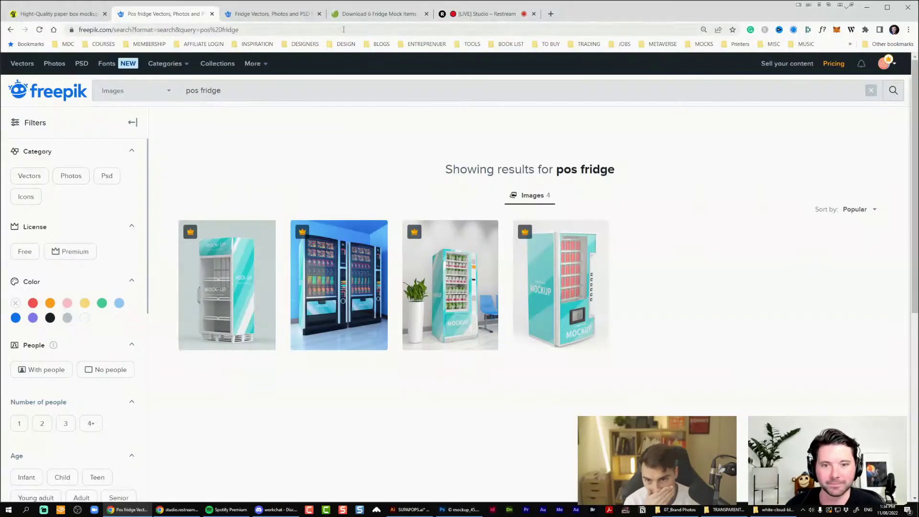
left_click_drag(239, 91, 123, 95)
type("hanging sign")
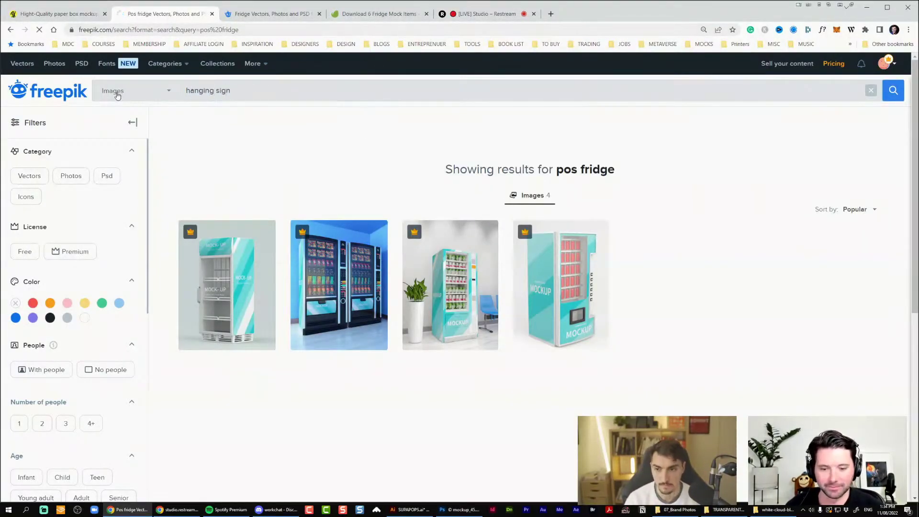
Search Envato Elements for "hanging sign" in place of the fridge mockup query
left_click(345, 15)
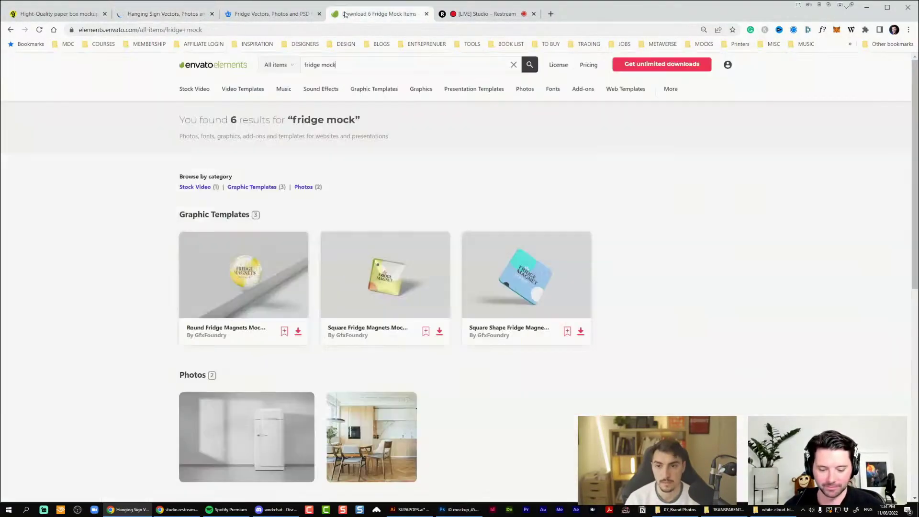
left_click_drag(330, 65, 247, 82)
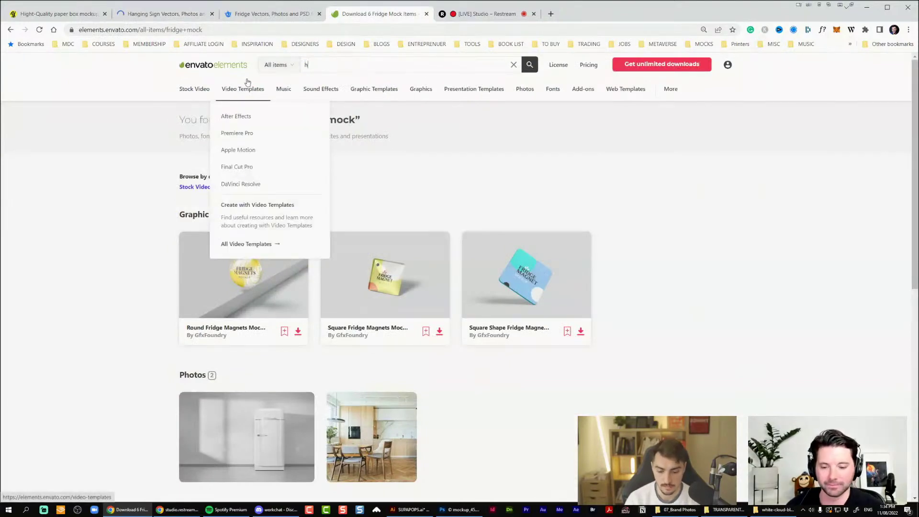
type("hanging sign")
key("Return")
Close the old Freepik fridge photo results and return to the Freepik hanging sign results
left_click(259, 14)
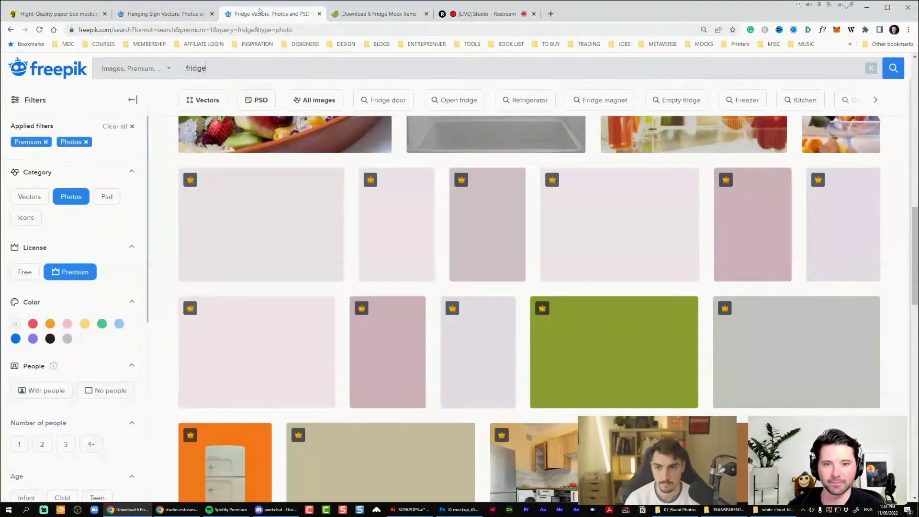
scroll(356, 166, "up", 1)
scroll(356, 166, "up", 12)
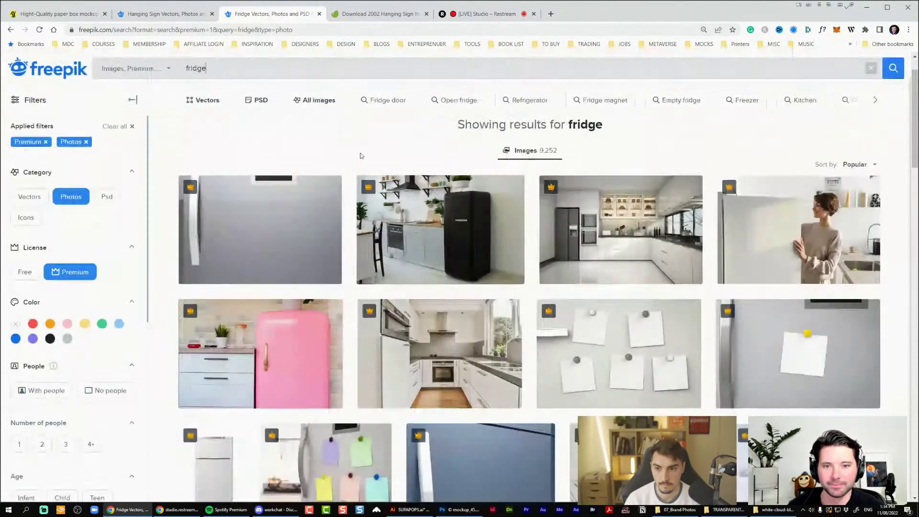
left_click(184, 13)
left_click(320, 13)
Browse the Freepik hanging sign results for a suitable mockup and filter them to PSD files
scroll(467, 166, "down", 1)
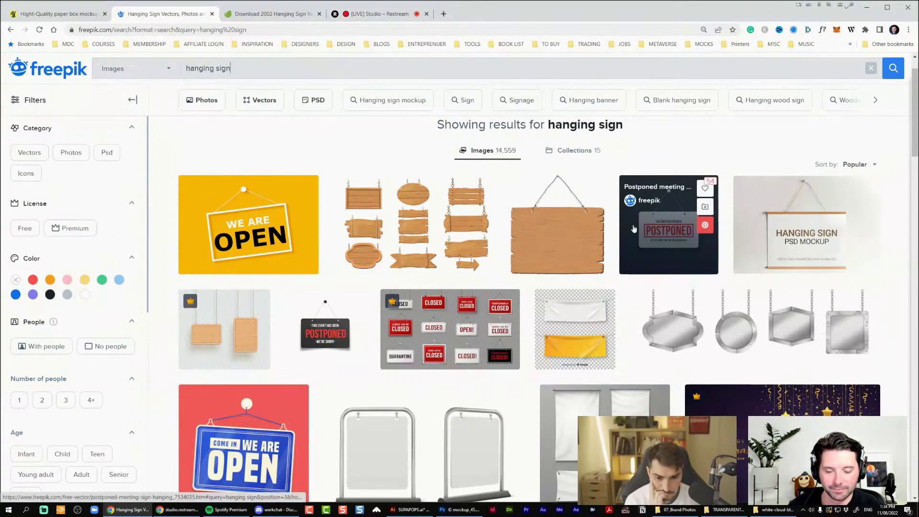
scroll(536, 164, "down", 4)
scroll(536, 163, "down", 7)
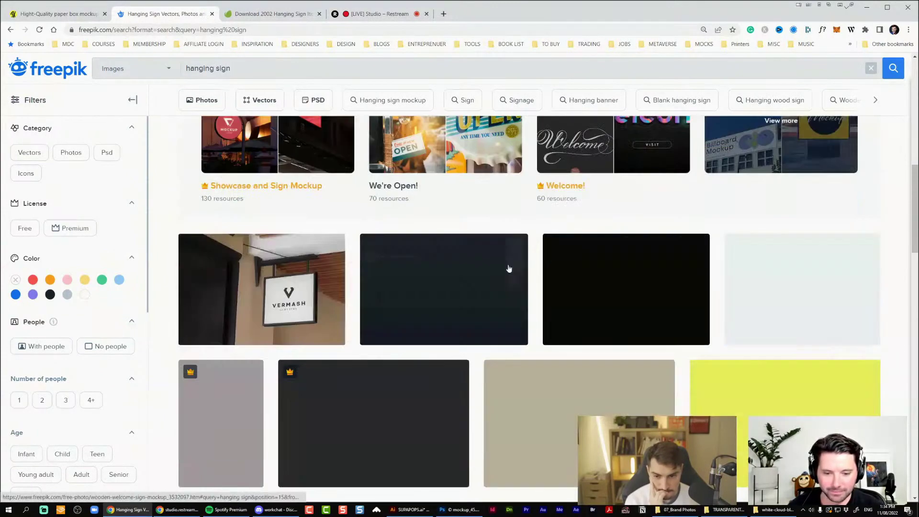
scroll(506, 267, "up", 2)
Examine the Envato Elements hanging sign results, including the 3D items and graphic templates, for a usable mockup
left_click(270, 14)
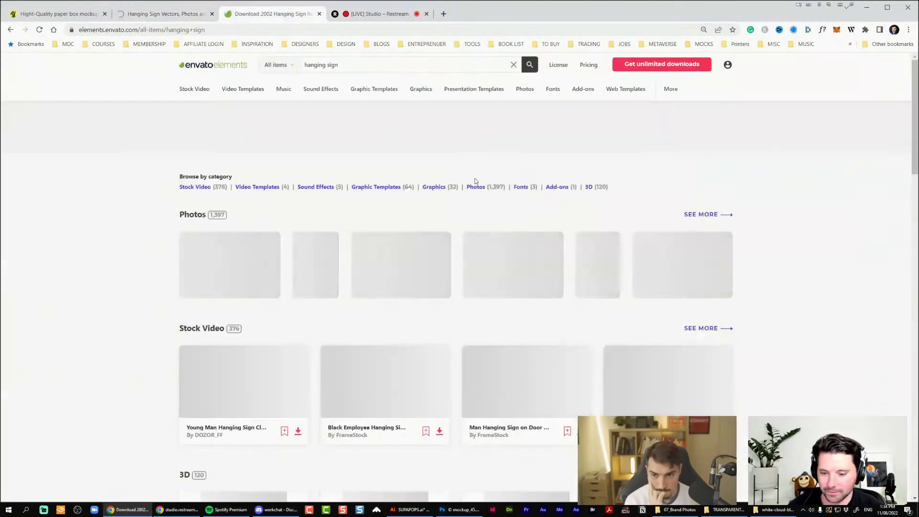
scroll(255, 153, "down", 5)
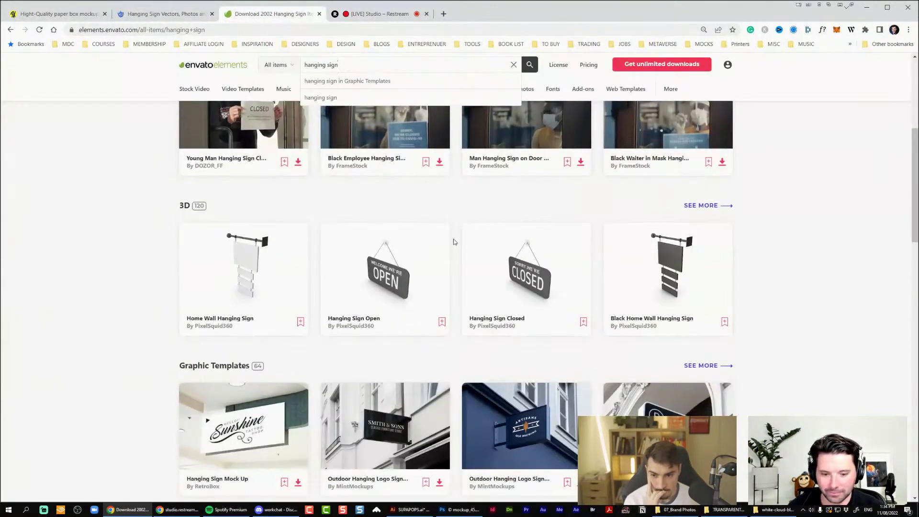
scroll(453, 242, "down", 2)
scroll(454, 241, "down", 15)
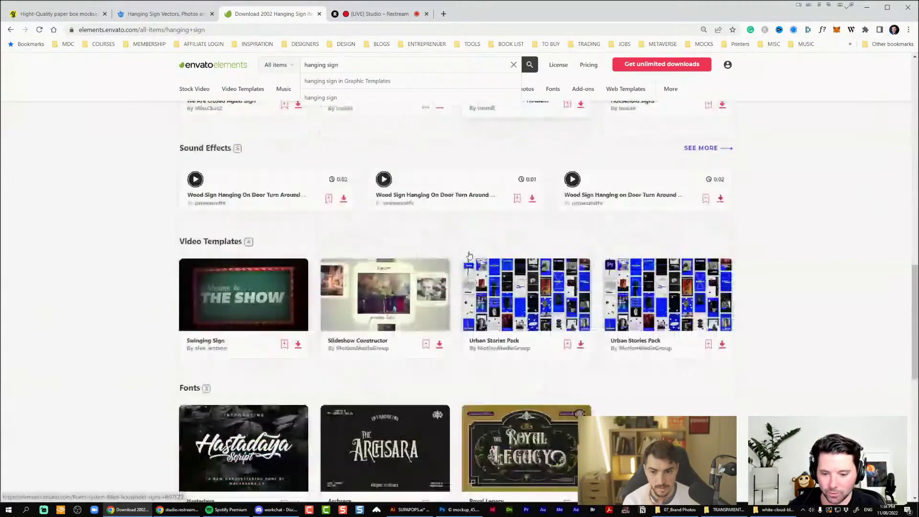
scroll(468, 255, "up", 15)
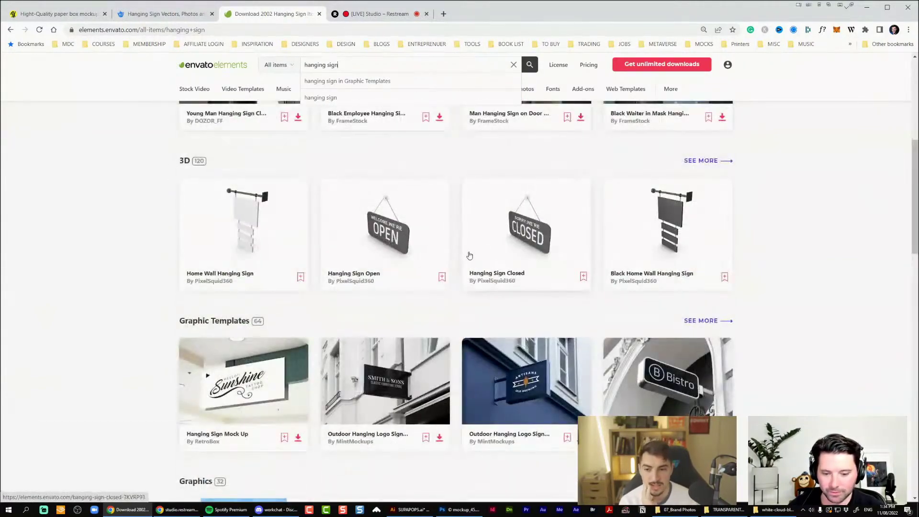
scroll(517, 230, "up", 5)
scroll(519, 223, "up", 2)
scroll(519, 224, "down", 5)
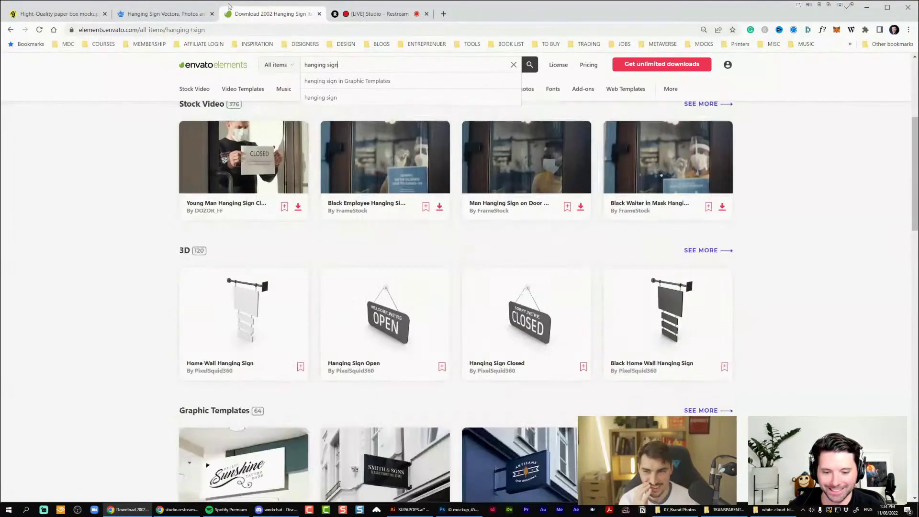
Return to the Freepik hanging sign PSD results and look through them for a usable sign mockup
left_click(168, 11)
scroll(445, 168, "down", 2)
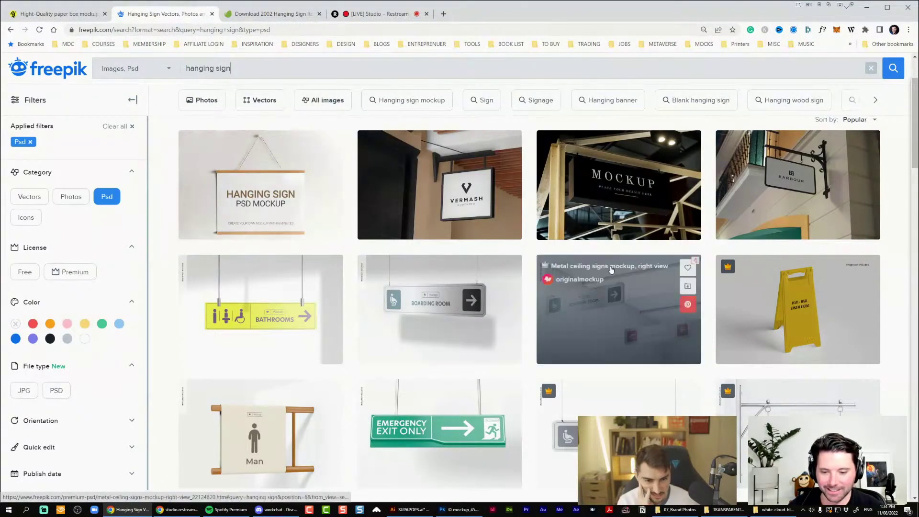
scroll(611, 266, "down", 5)
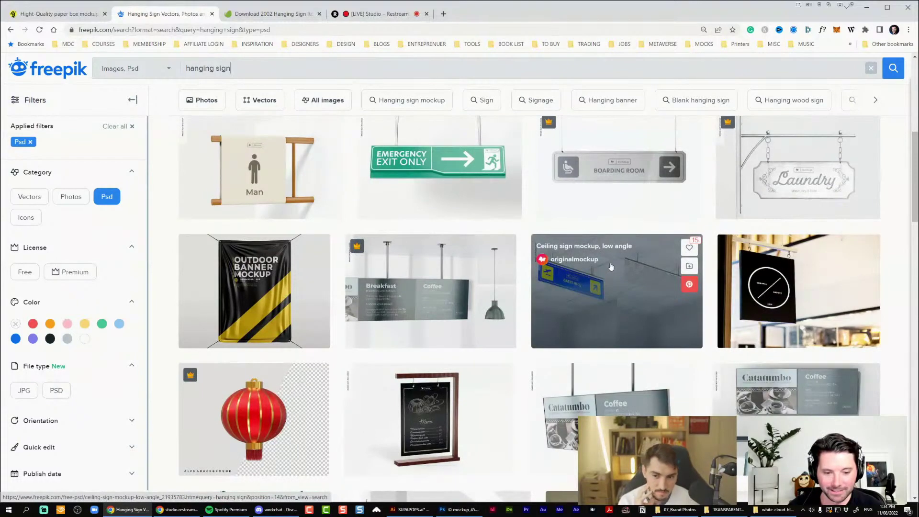
scroll(608, 253, "down", 3)
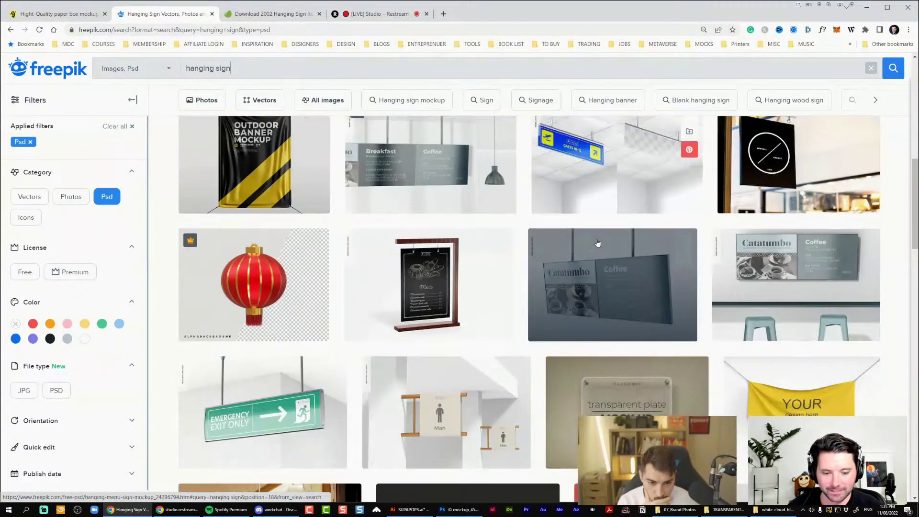
scroll(605, 242, "up", 2)
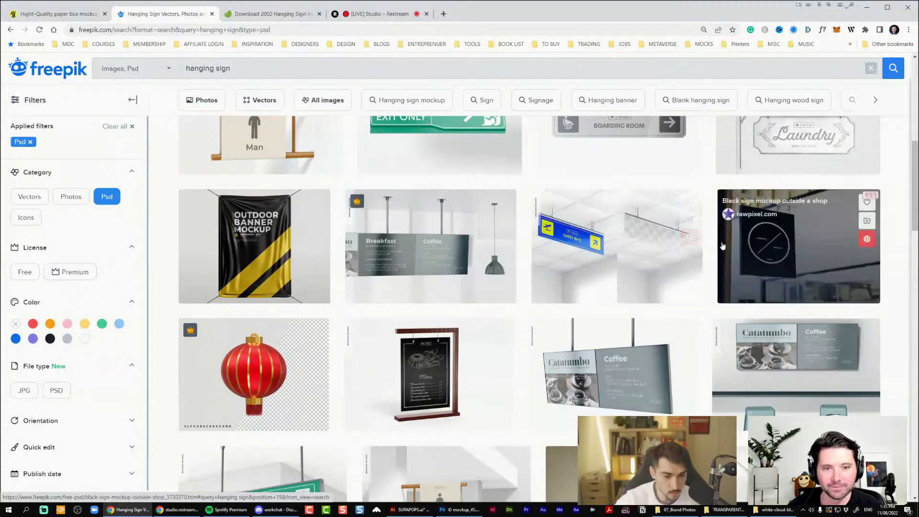
scroll(735, 258, "down", 3)
scroll(734, 259, "down", 8)
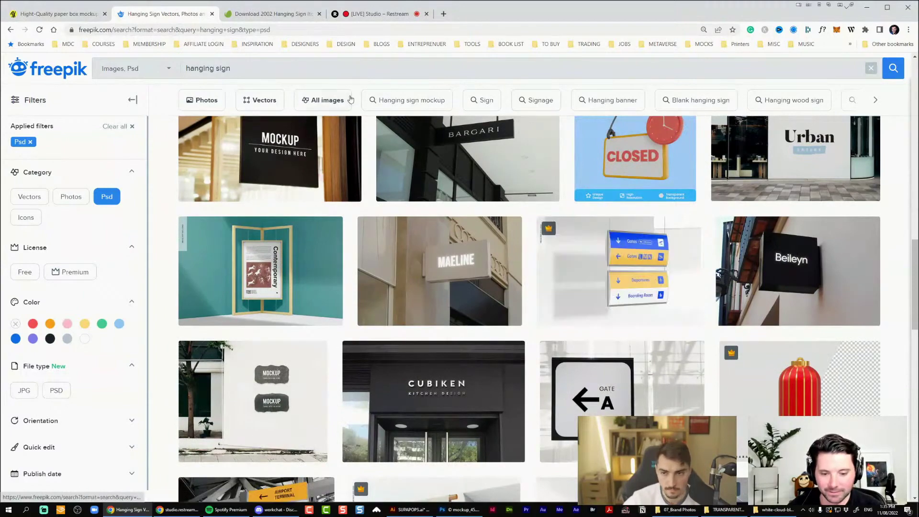
scroll(307, 82, "down", 6)
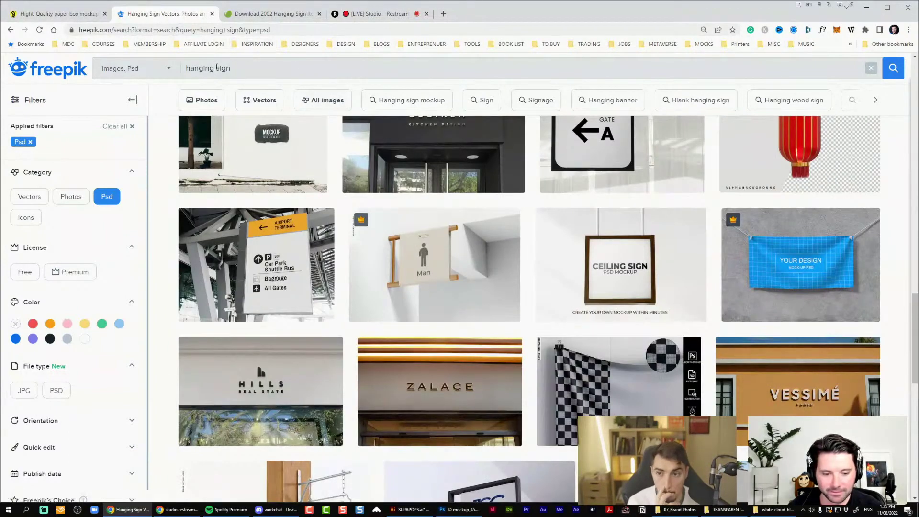
Search Freepik for "super market sign" and correct the query to "supermarket sign"
key("ctrl+a")
type("super ")
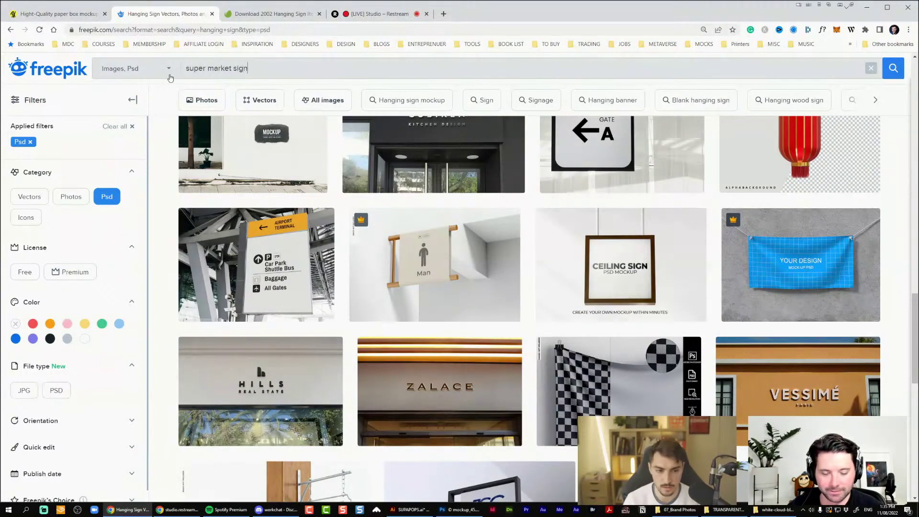
type("market sign")
key("Return")
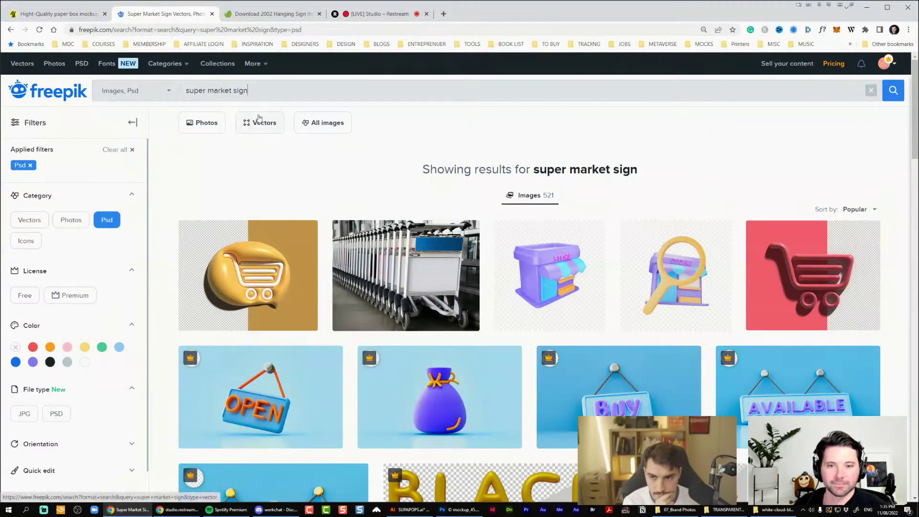
left_click(213, 92)
key("BackSpace")
key("Return")
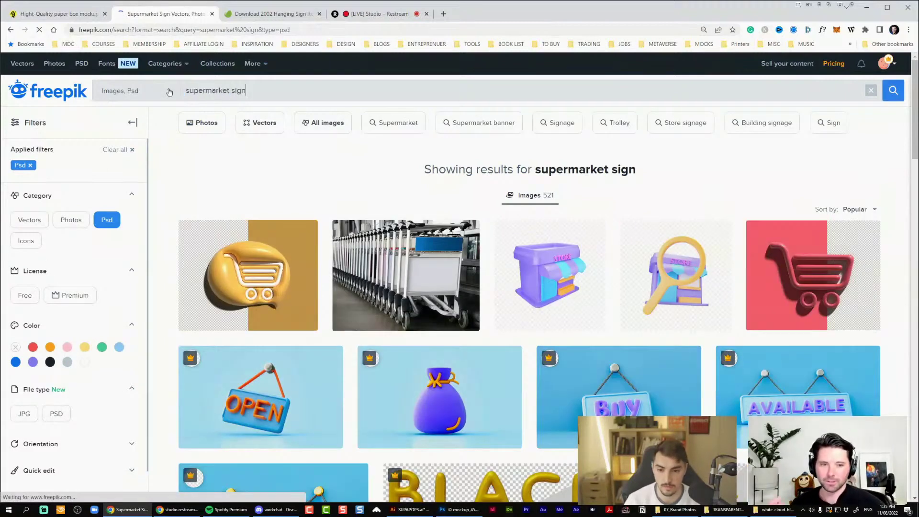
Replace the Freepik query with "grocery" and look over the resulting PSD mockups
type("grocery")
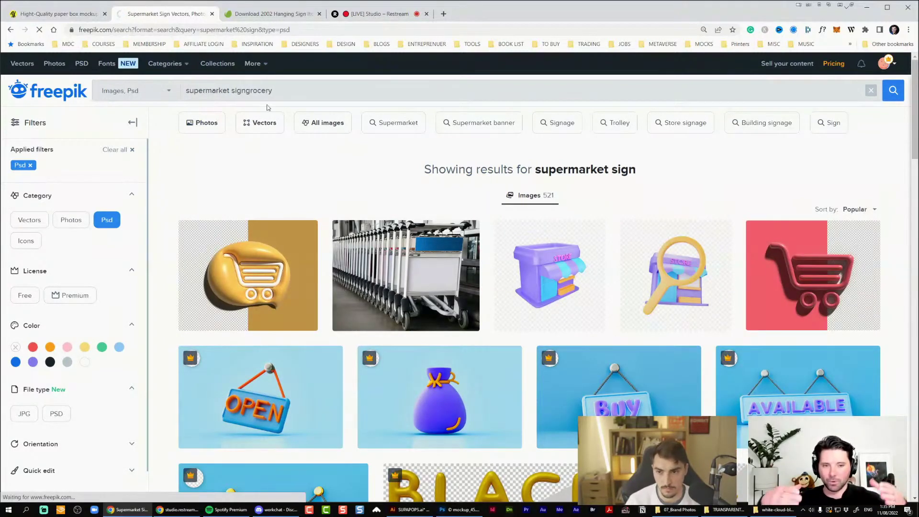
key("ctrl+a")
type("gr")
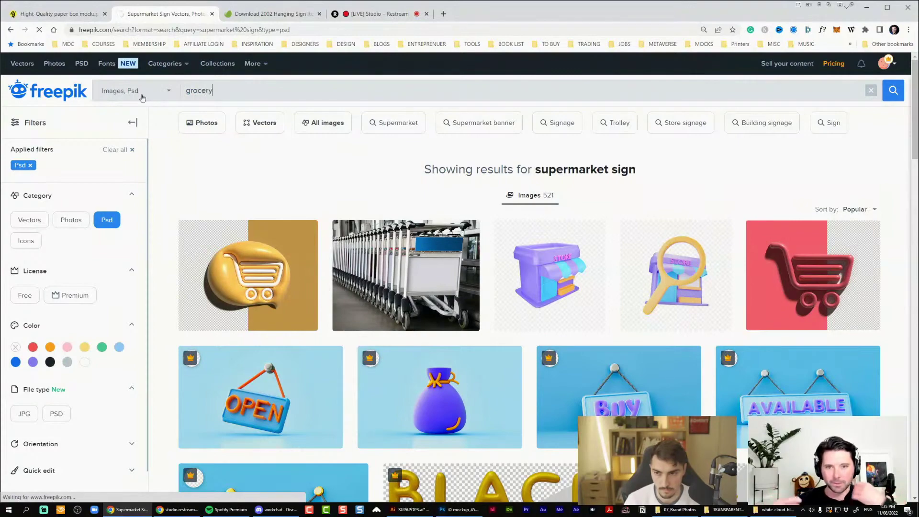
scroll(390, 136, "down", 2)
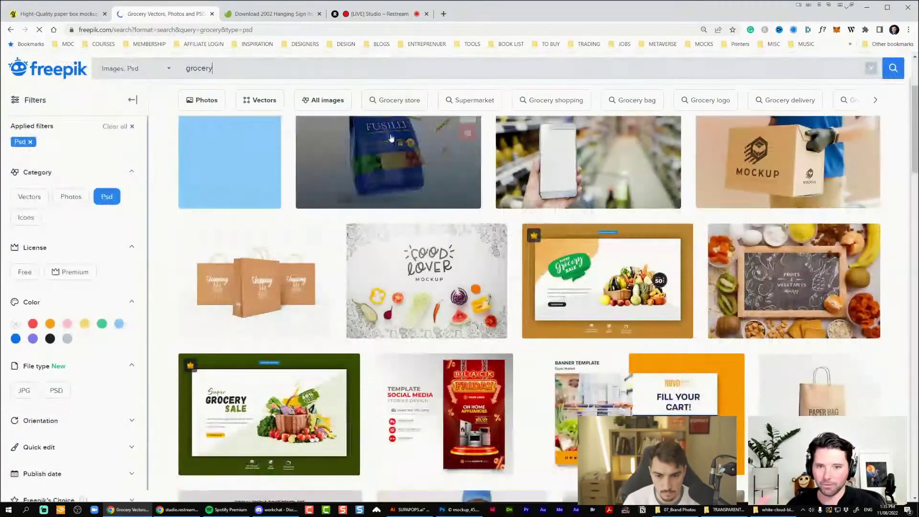
Switch to Photoshop and try pasting the copied cloud illustration into the fridge mockup
key("alt+Tab")
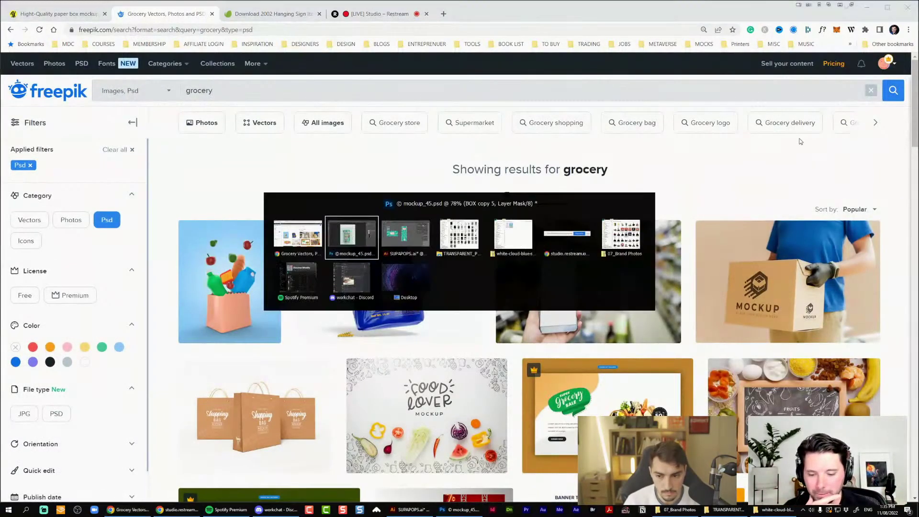
key("ctrl+v")
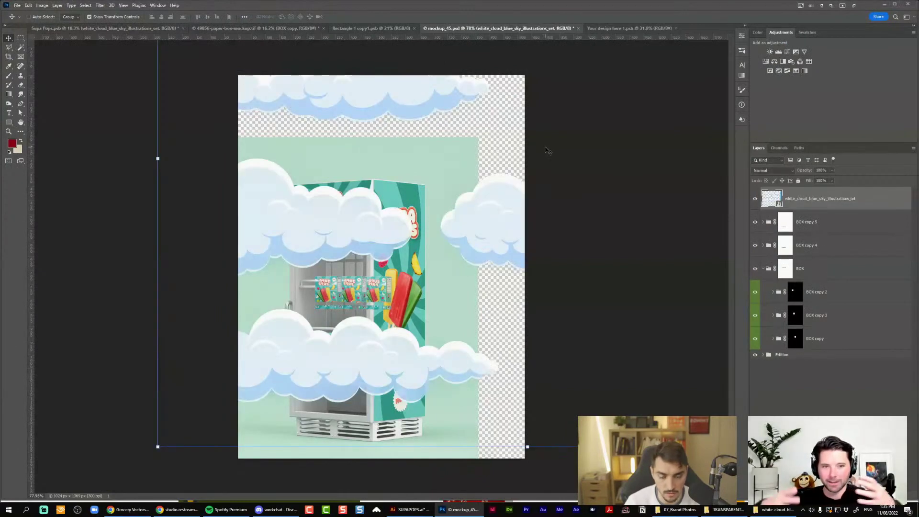
key("ctrl+z")
key("ctrl+minus")
Review the open SUPA POPS artwork and mockup documents, ending on the paper box mockup with nothing selected
left_click(371, 29)
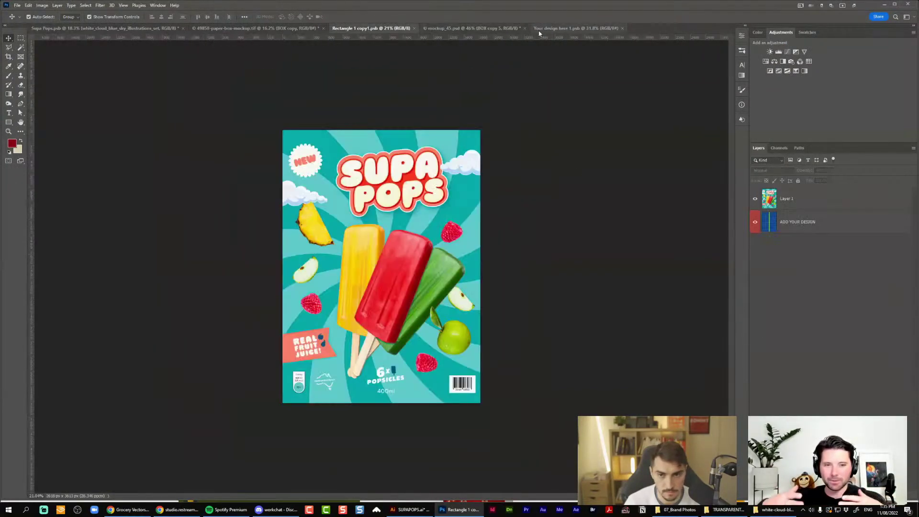
left_click(574, 28)
left_click(230, 28)
left_click(143, 28)
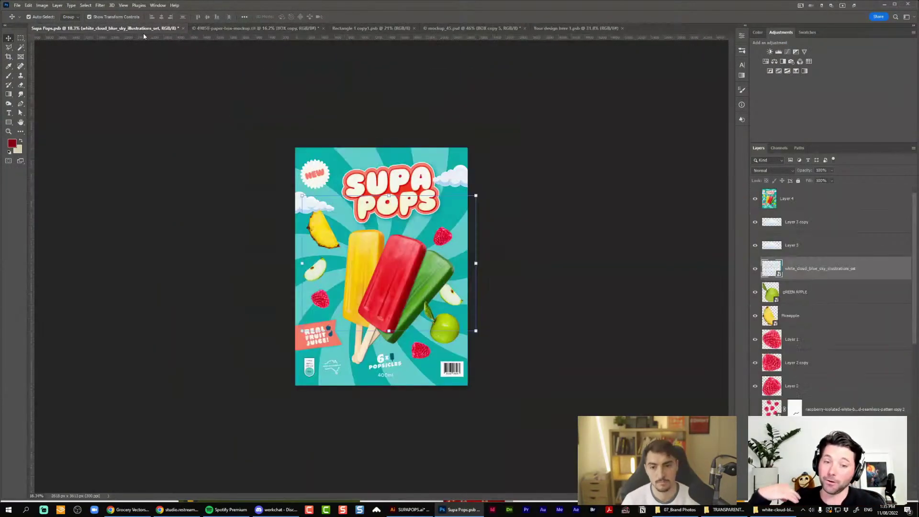
left_click(212, 30)
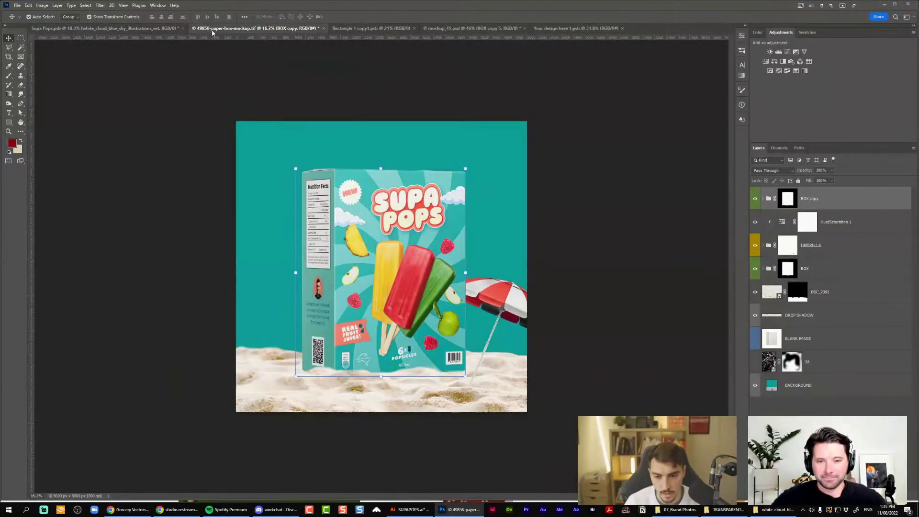
scroll(572, 109, "down", 2)
left_click(584, 112)
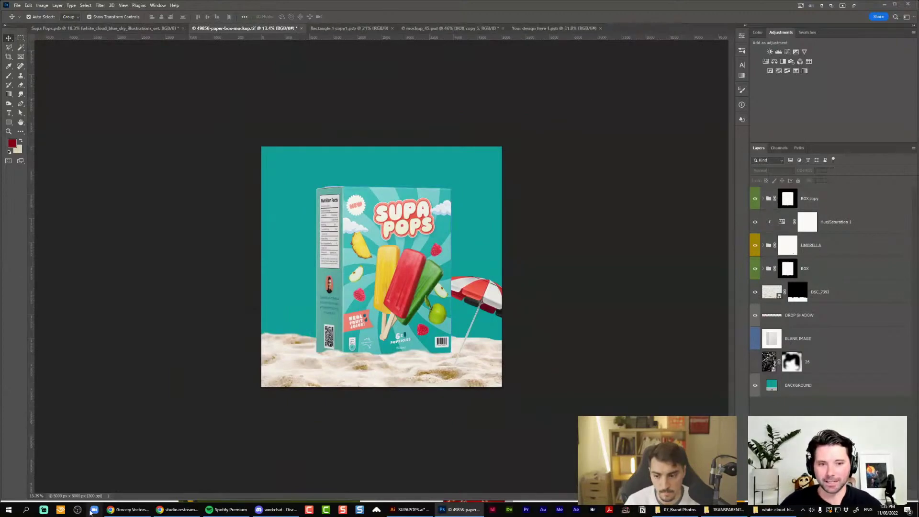
Switch to File Explorer and check the box-packaging-mock-up archive in the Downloads folder
left_click(775, 509)
scroll(550, 240, "up", 5)
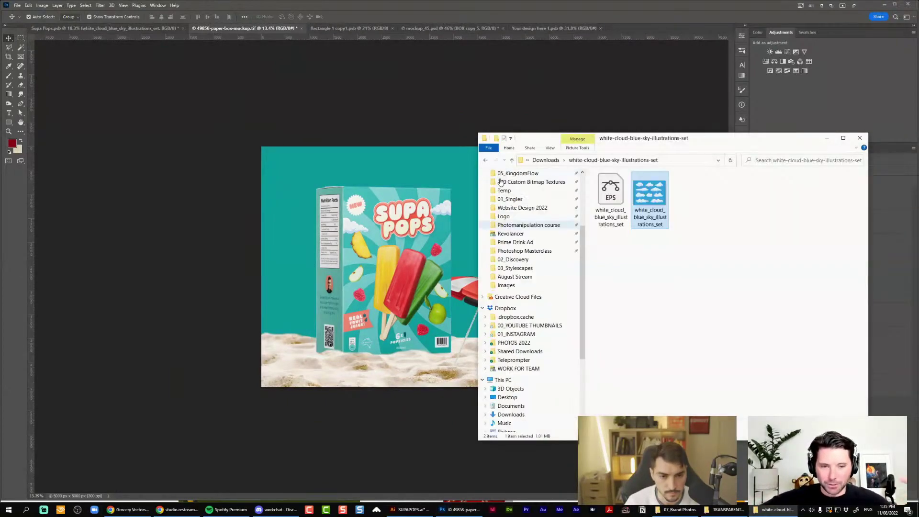
left_click(558, 189)
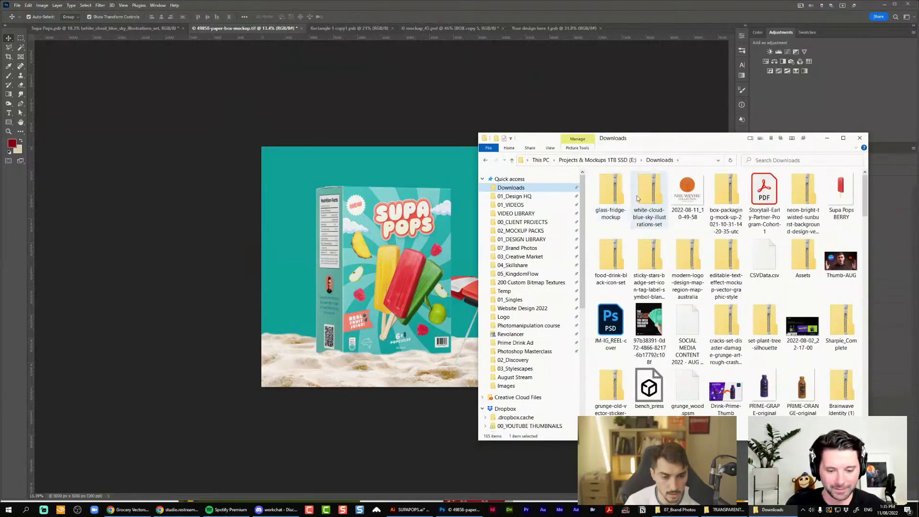
double_click(732, 208)
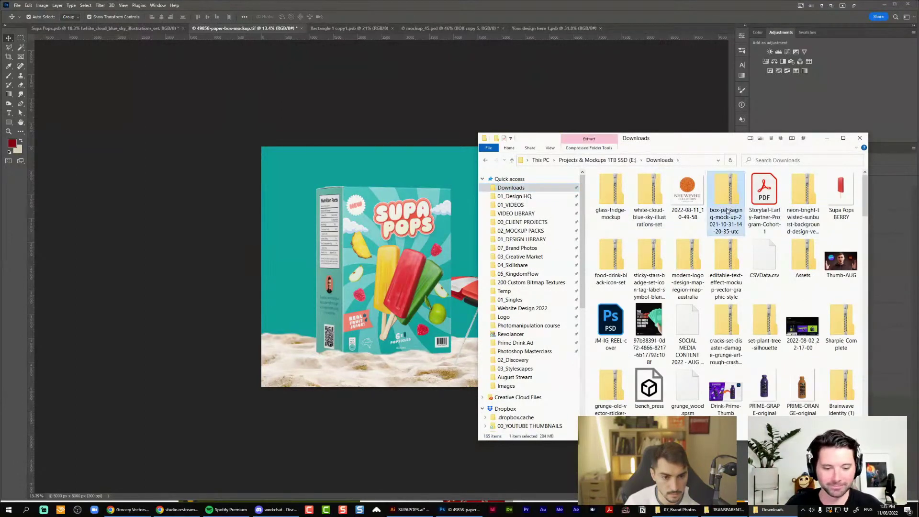
key("alt+Left")
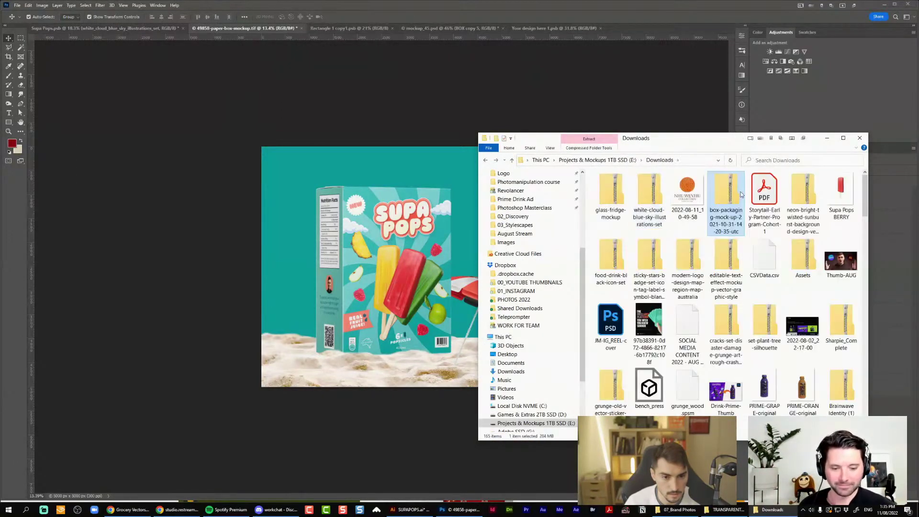
Move the box-packaging-mock-up archive from Downloads into the August Stream project folder
right_click(740, 193)
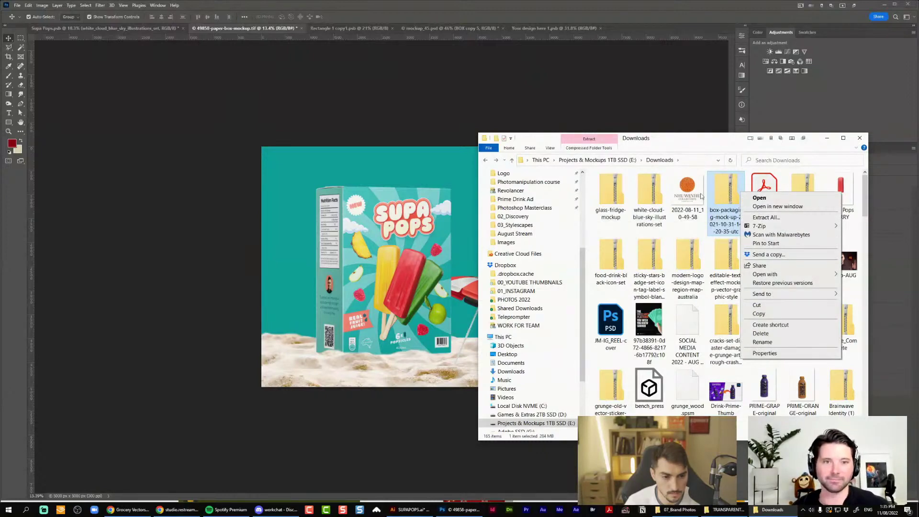
left_click(717, 203)
key("ctrl+x")
left_click(515, 234)
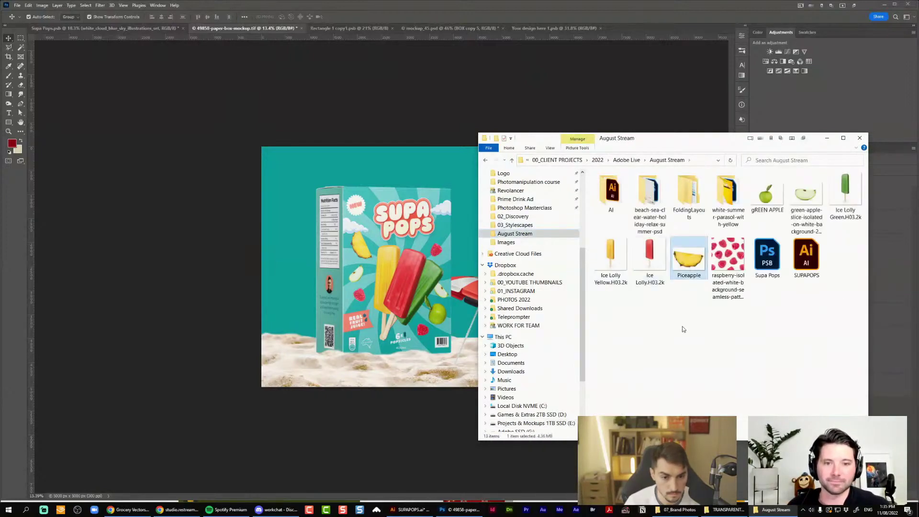
key("ctrl+v")
Extract the box-packaging-mock-up archive with 7-Zip into its own folder within August Stream
right_click(845, 283)
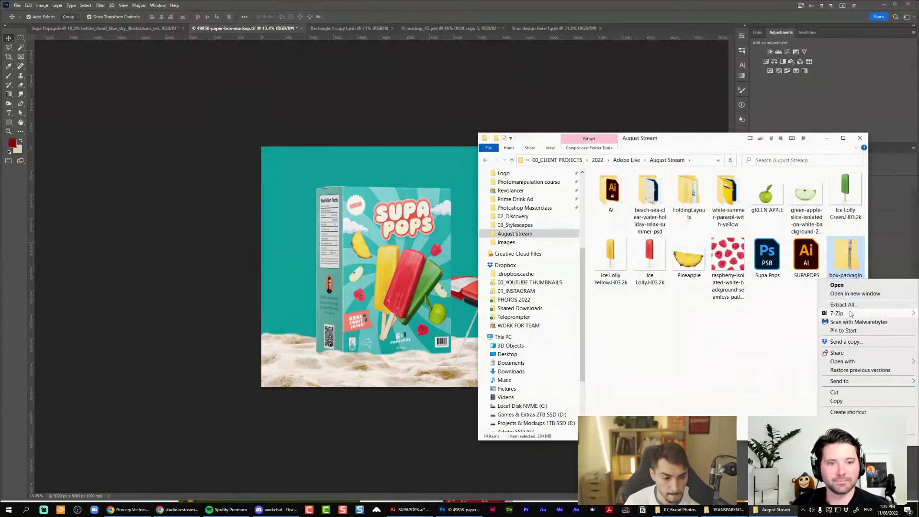
mouse_move(841, 314)
left_click(749, 328)
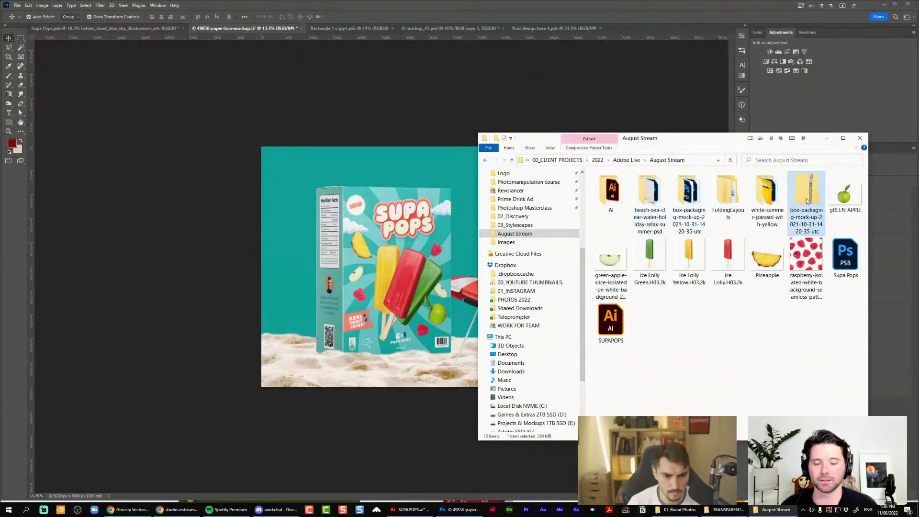
key("alt+Left")
key("alt+Right")
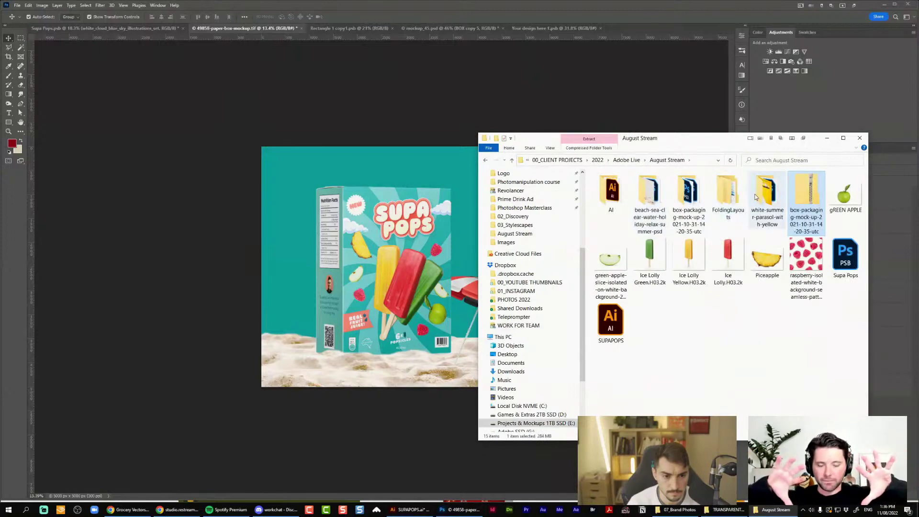
Open the extracted 45 Angle and 90 Angle box mockups in Photoshop, and close the 90 Angle one
double_click(688, 191)
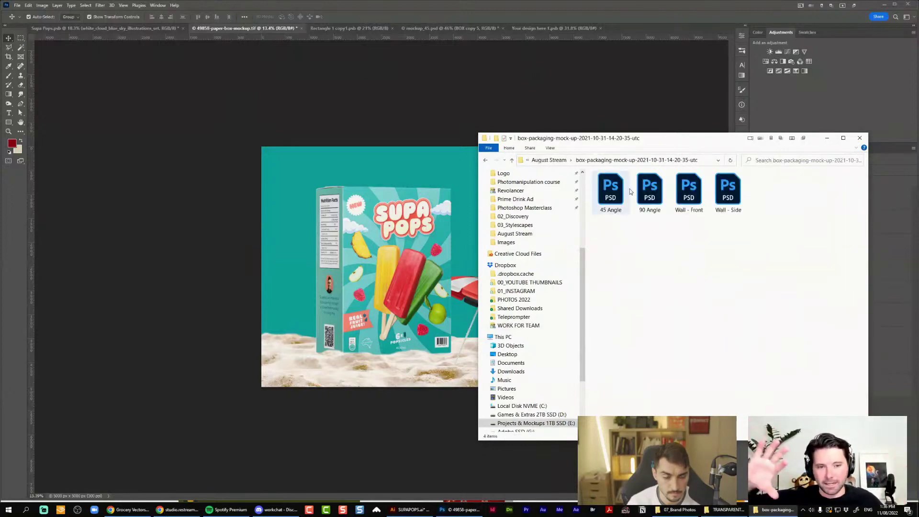
double_click(611, 190)
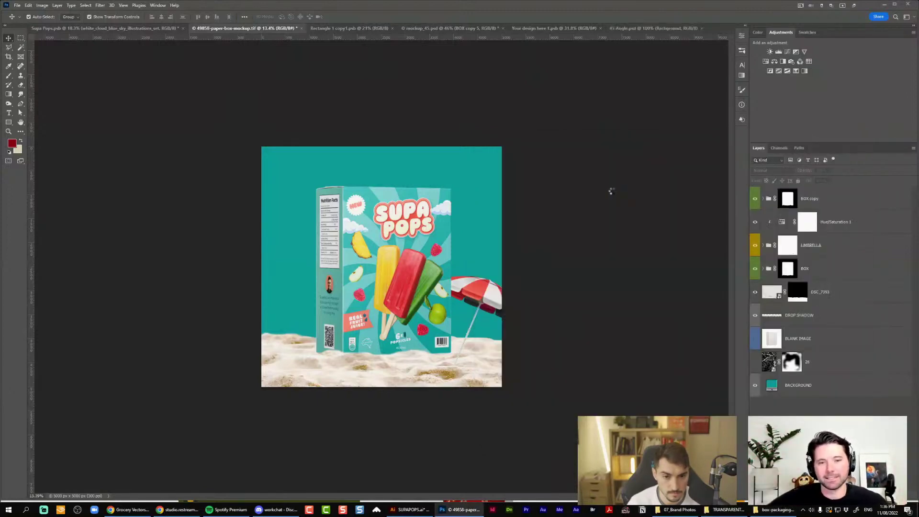
key("alt+Tab")
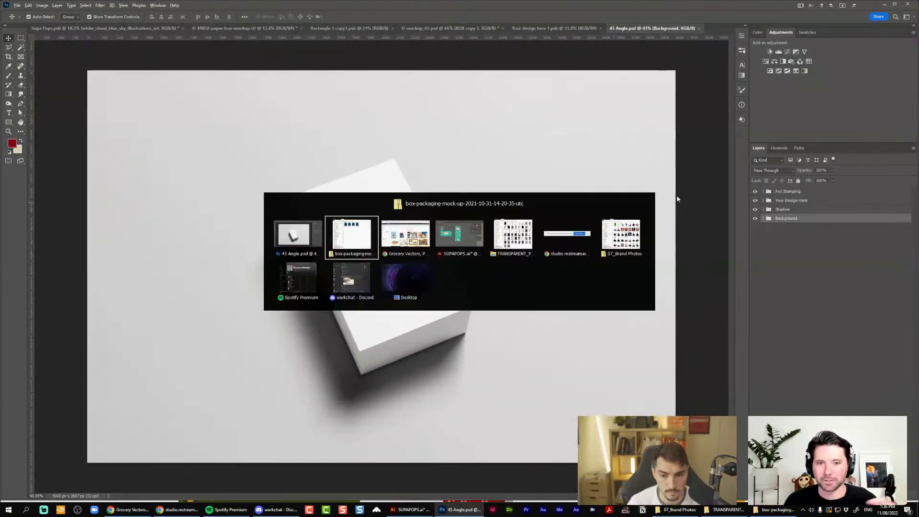
double_click(647, 191)
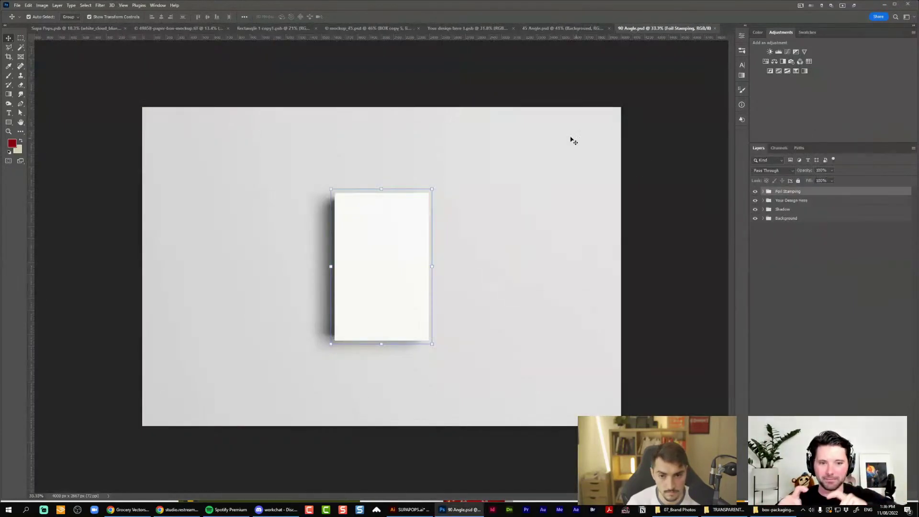
left_click(715, 28)
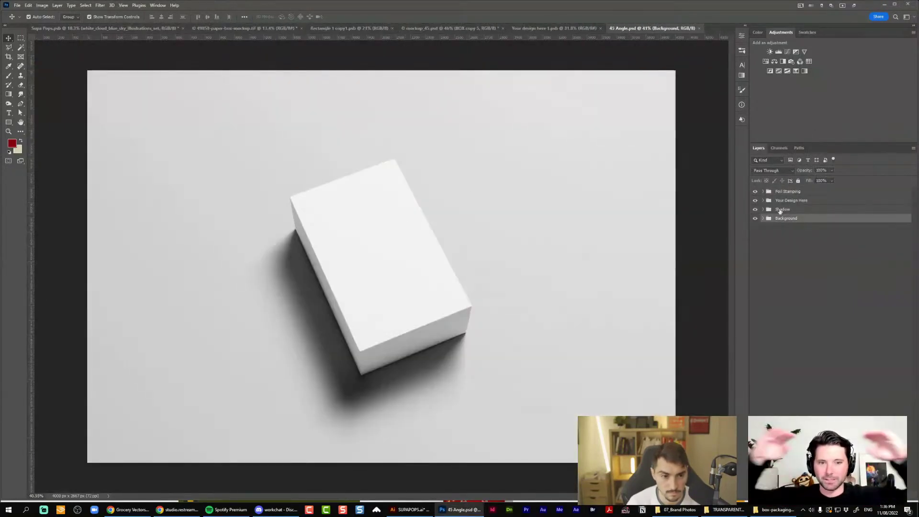
Toggle the Background group of the 45 Angle mockup to check it, and hide the Shadow group
left_click(755, 218)
left_click(755, 219)
left_click(755, 209)
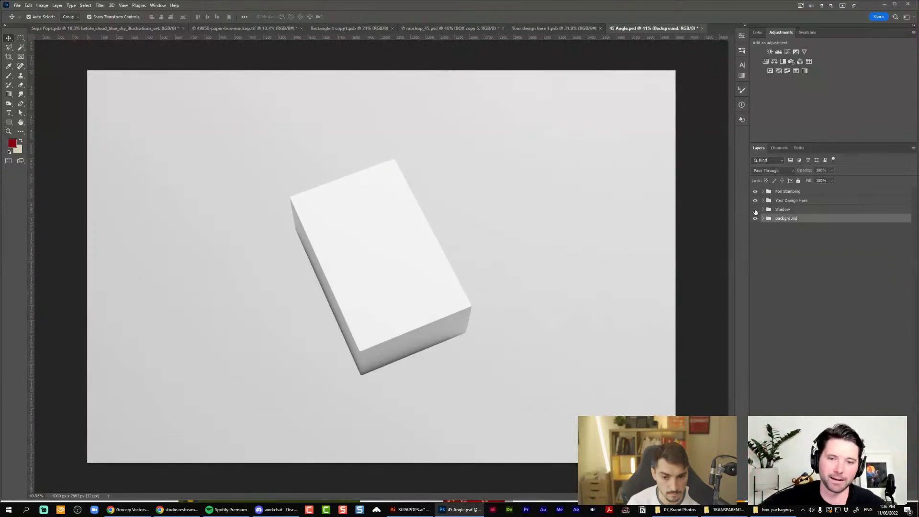
left_click(755, 210)
left_click(755, 209)
Select the Your Design Here group, check what it contains by toggling its visibility, and hide the Foil Stamping group
left_click(783, 209)
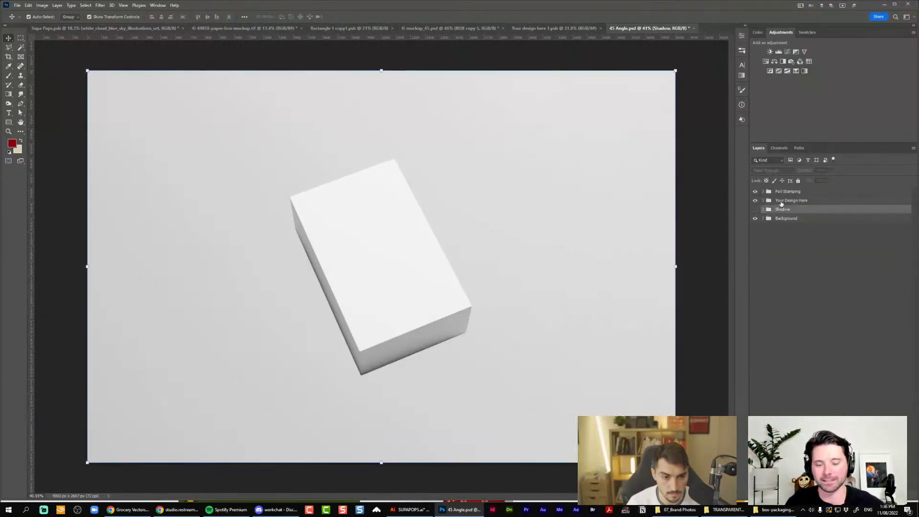
left_click(783, 201)
left_click(755, 200)
left_click(755, 201)
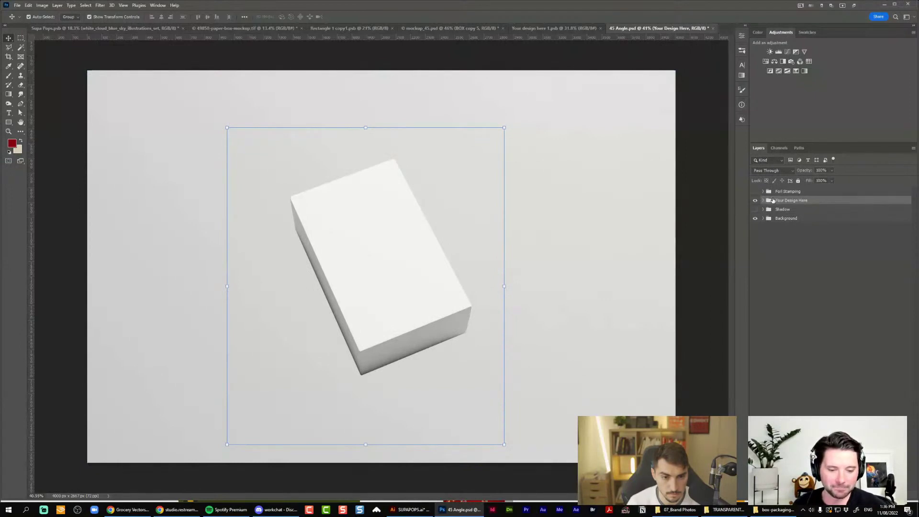
Try moving the Your Design Here box group into the upper-left corner of the canvas
scroll(397, 150, "down", 2)
key("ctrl+t")
left_click_drag(411, 231, 270, 147)
left_click_drag(336, 89, 309, 129)
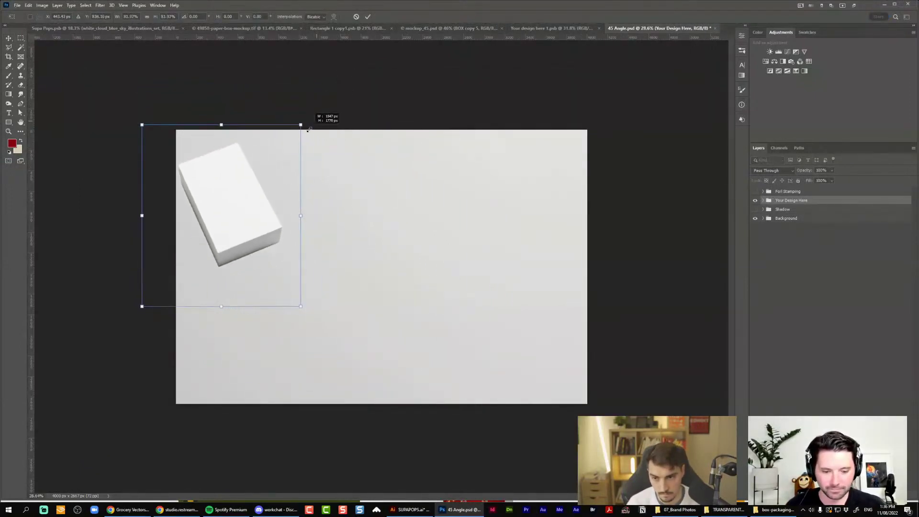
key("ctrl+z")
left_click_drag(275, 173, 290, 172)
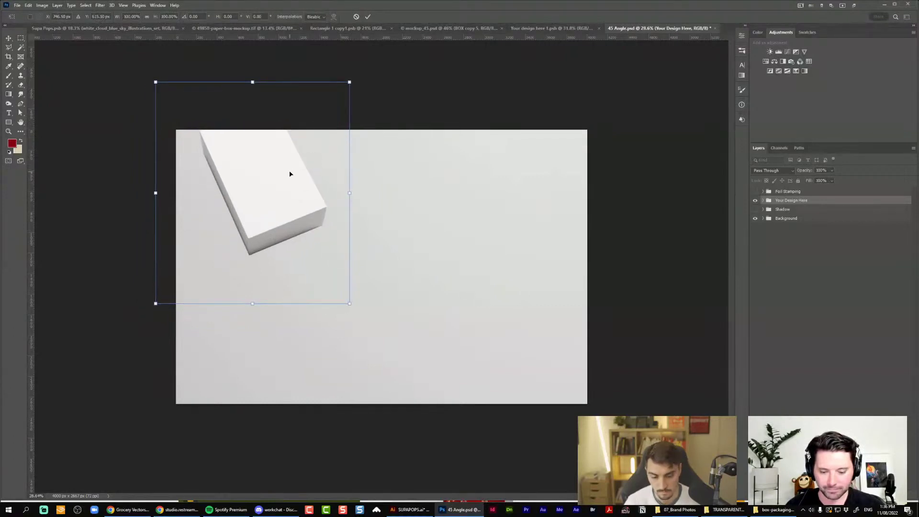
key("Return")
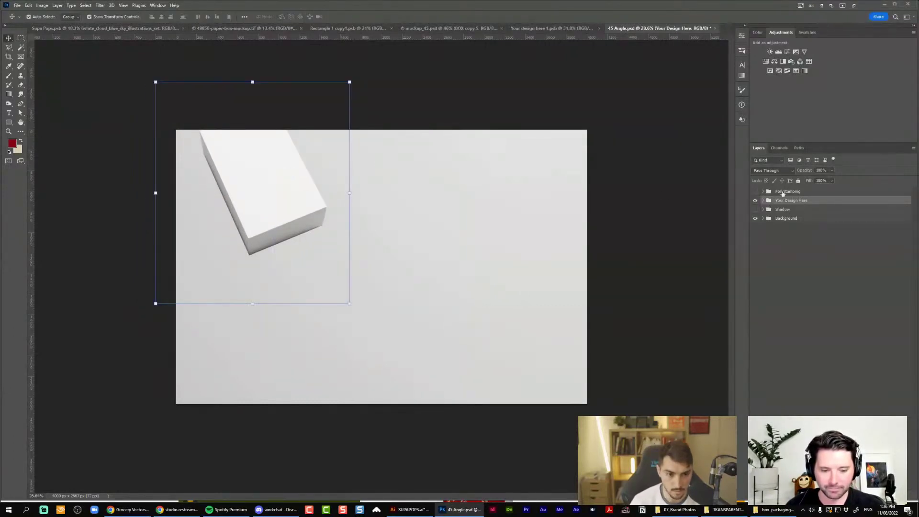
Delete the Foil Stamping group and toggle the Shadow group's visibility to compare it with the moved box
left_click(783, 193)
key("Delete")
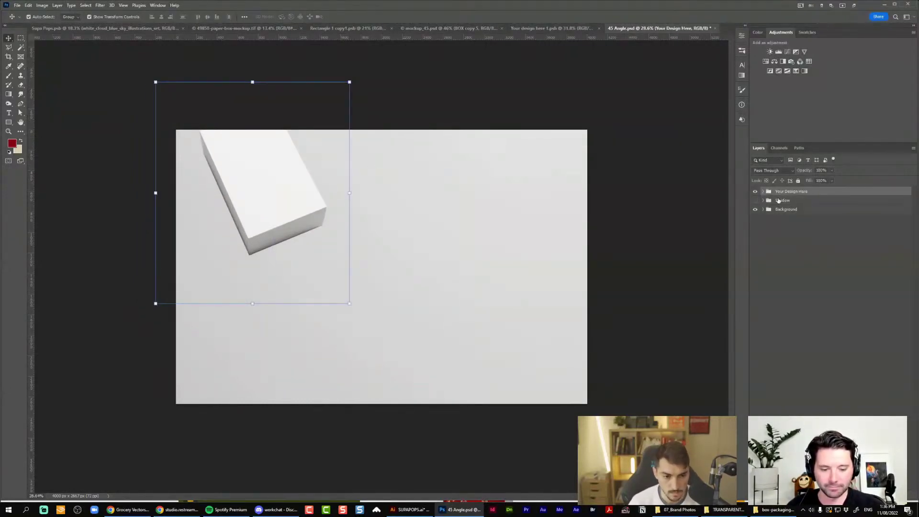
left_click(755, 201)
left_click(755, 201)
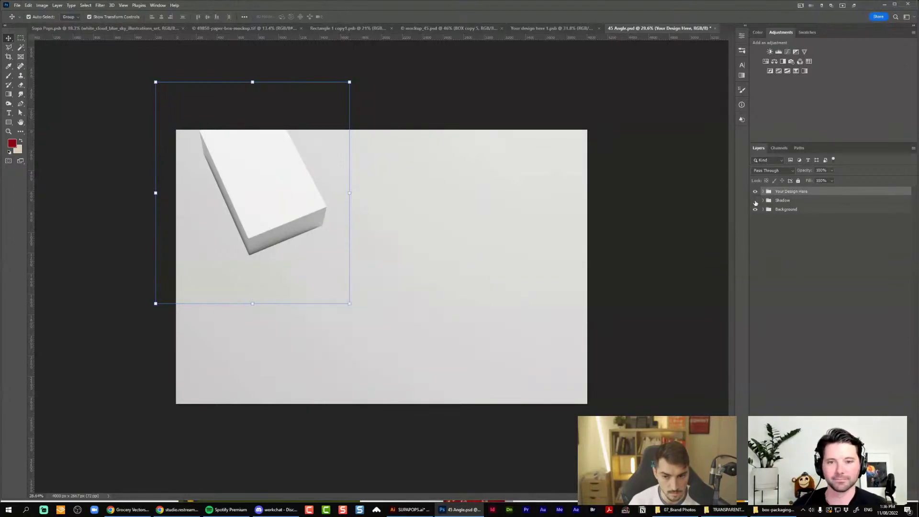
left_click(756, 200)
left_click(781, 200)
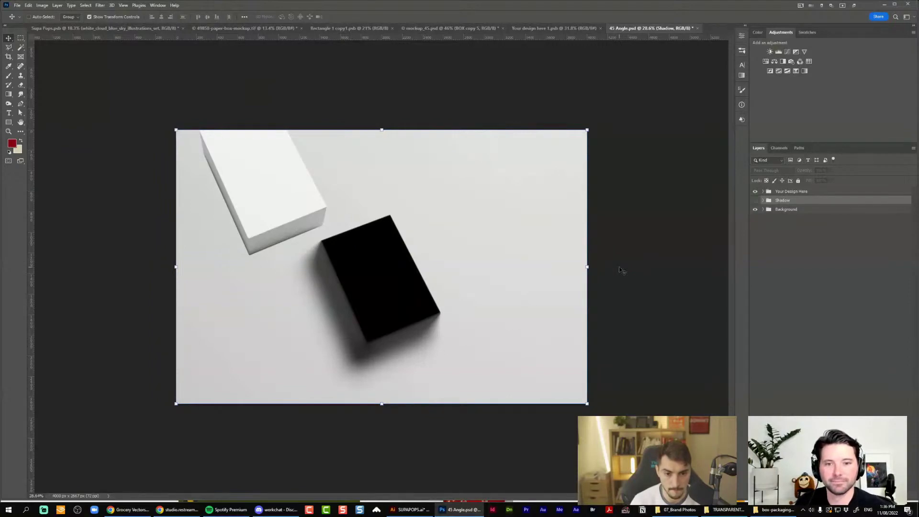
Undo the Foil Stamping deletion and the move of the Your Design Here group
key("ctrl+z")
key("ctrl+z")
key("ctrl+z")
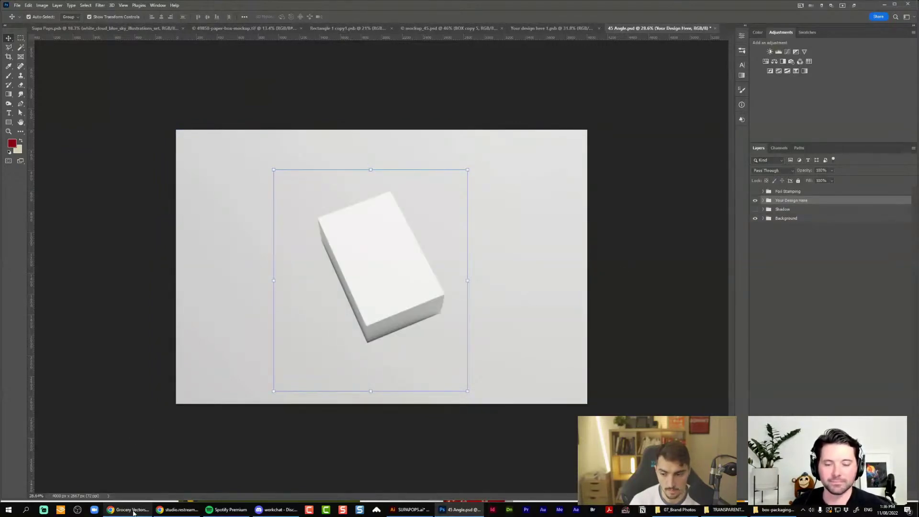
Switch to Chrome, search Freepik for "isometricf box" and Envato Elements for "isometric box"
left_click(129, 509)
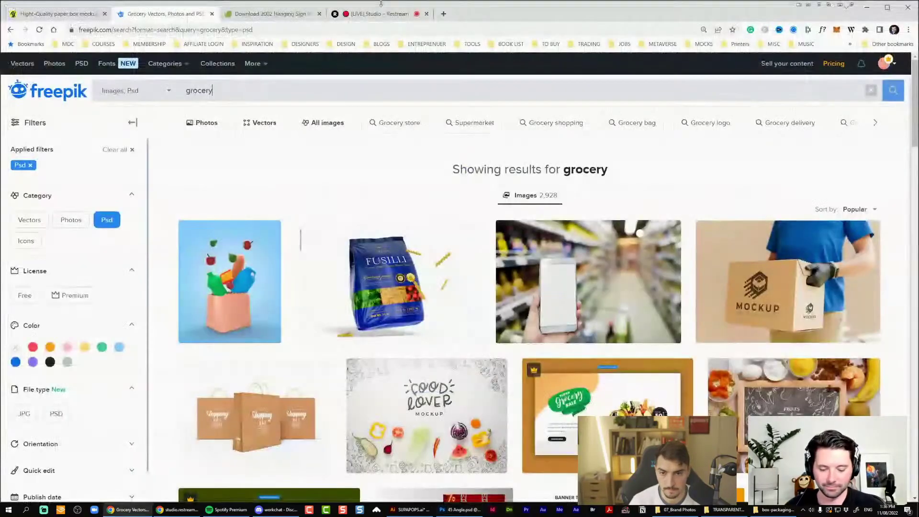
key("ctrl+a")
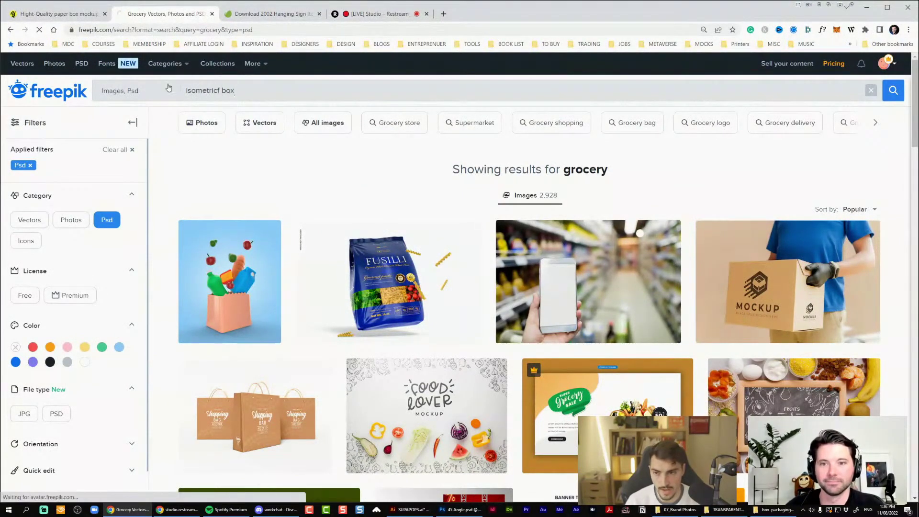
left_click(272, 13)
type("is")
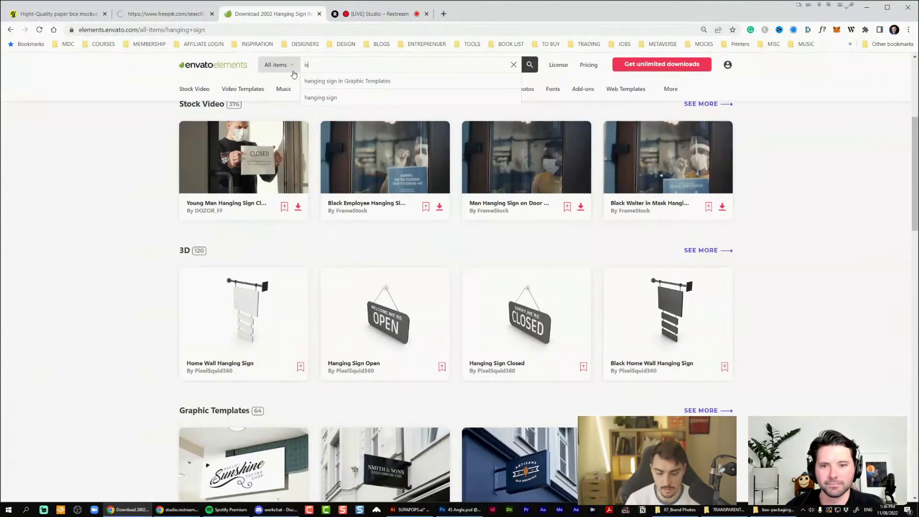
type("ometric box")
key("Return")
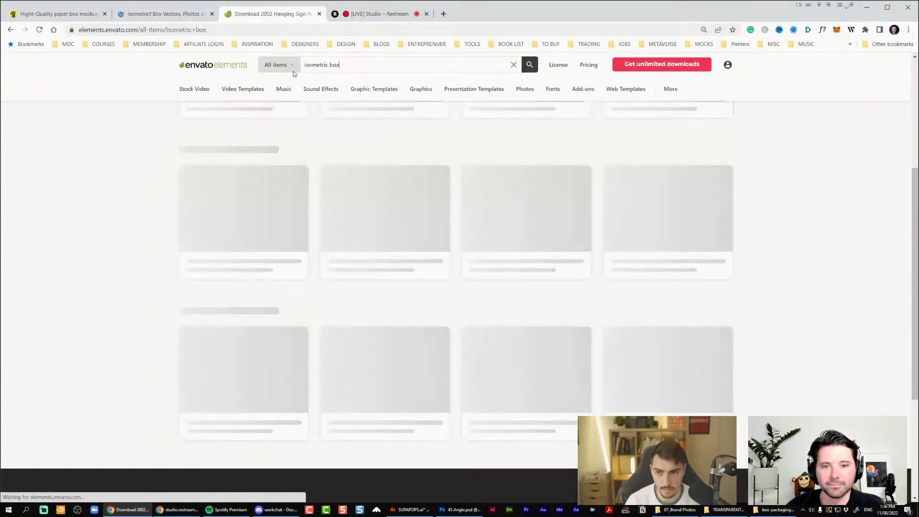
scroll(394, 171, "down", 3)
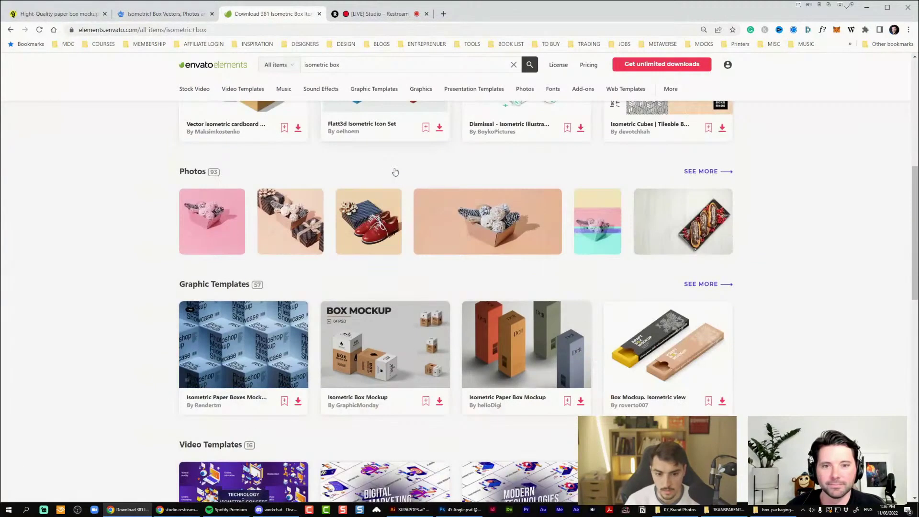
scroll(395, 171, "down", 3)
scroll(398, 170, "up", 3)
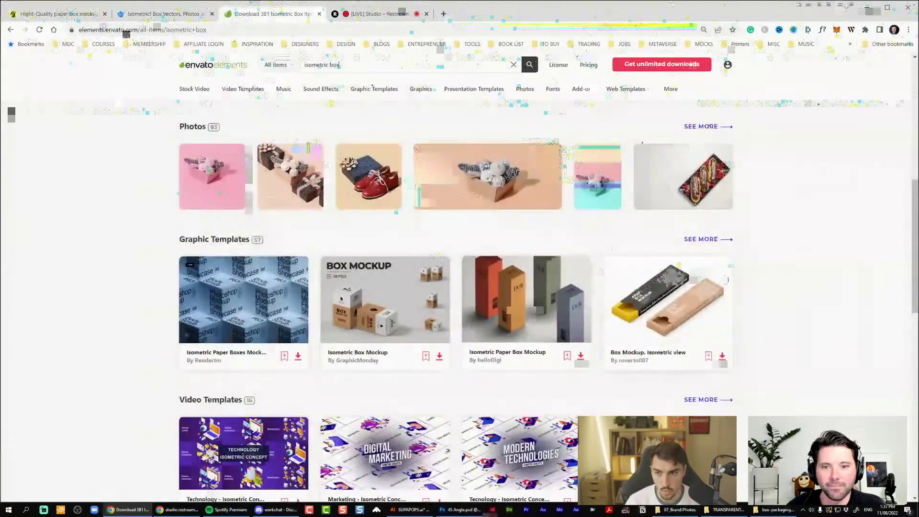
Correct the Freepik search to "isometric box mock" and run it
key("ctrl+shift+Tab")
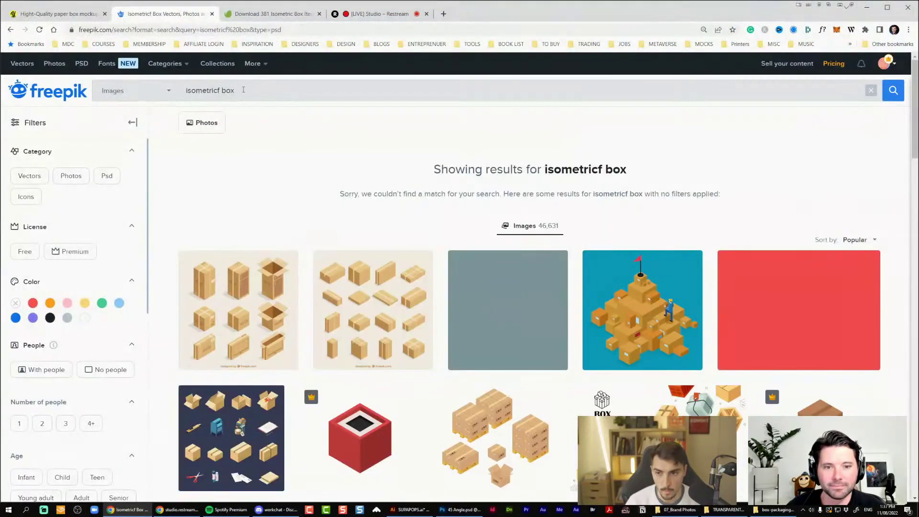
left_click(221, 90)
key("BackSpace")
type("moc")
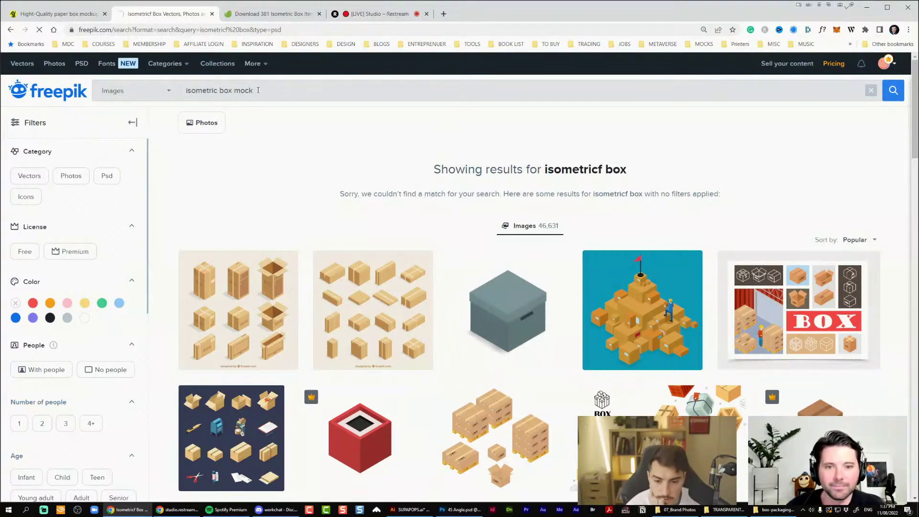
type("k")
scroll(622, 287, "down", 5)
key("Return")
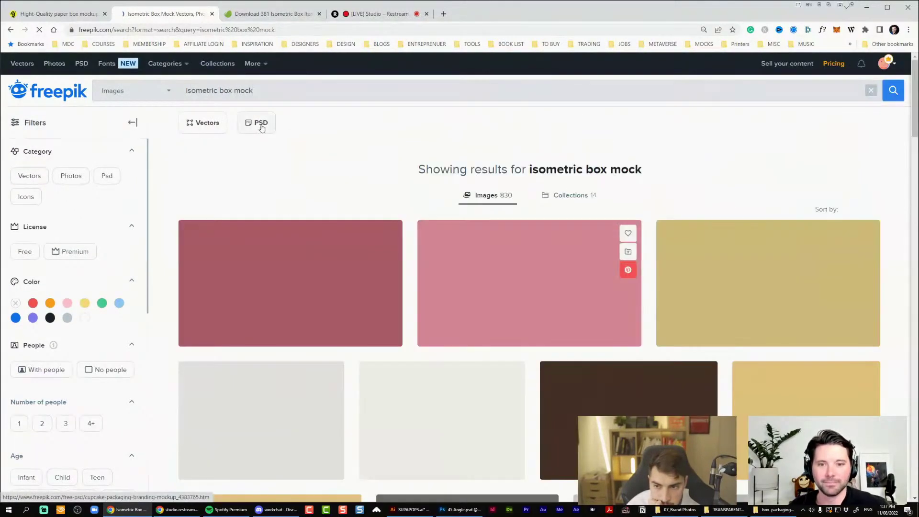
Filter the Freepik results by Premium licence and look through the box mockups
left_click(70, 251)
scroll(369, 272, "down", 3)
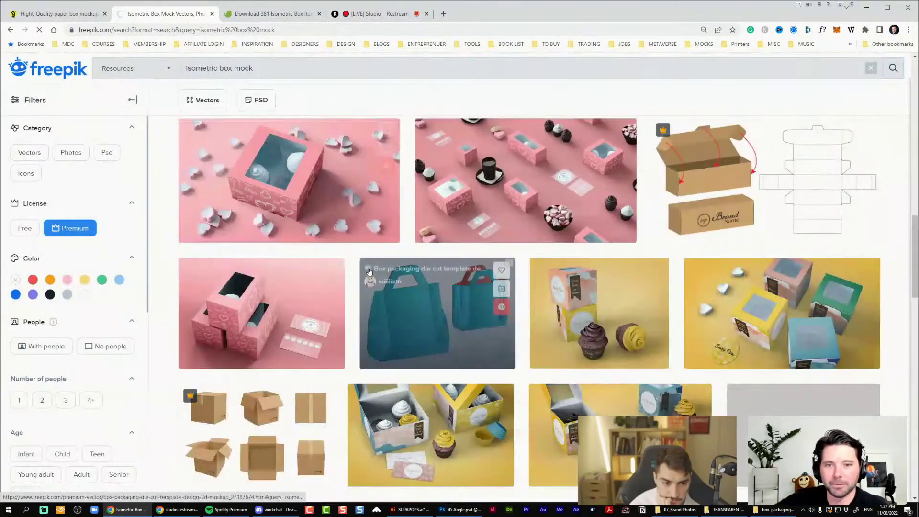
scroll(369, 272, "up", 15)
scroll(372, 271, "down", 20)
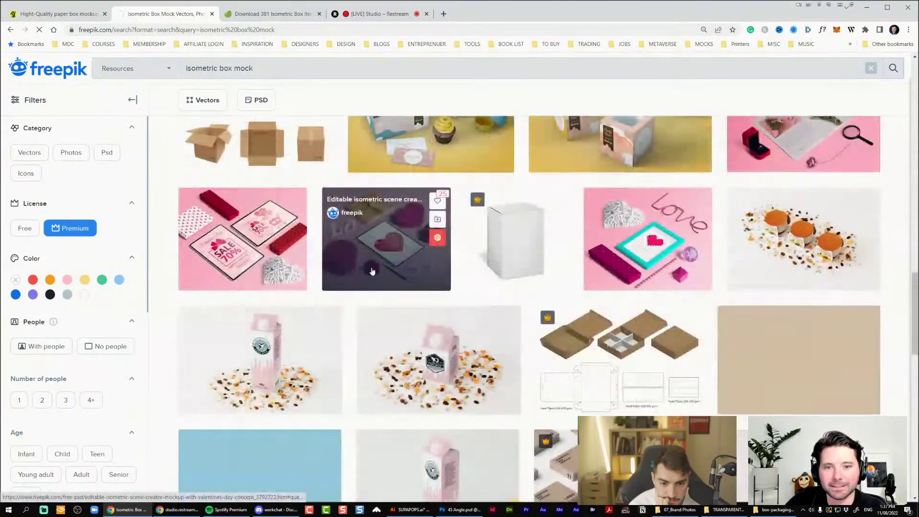
Return to Envato Elements and list all Graphic Templates results for isometric box
key("ctrl+Tab")
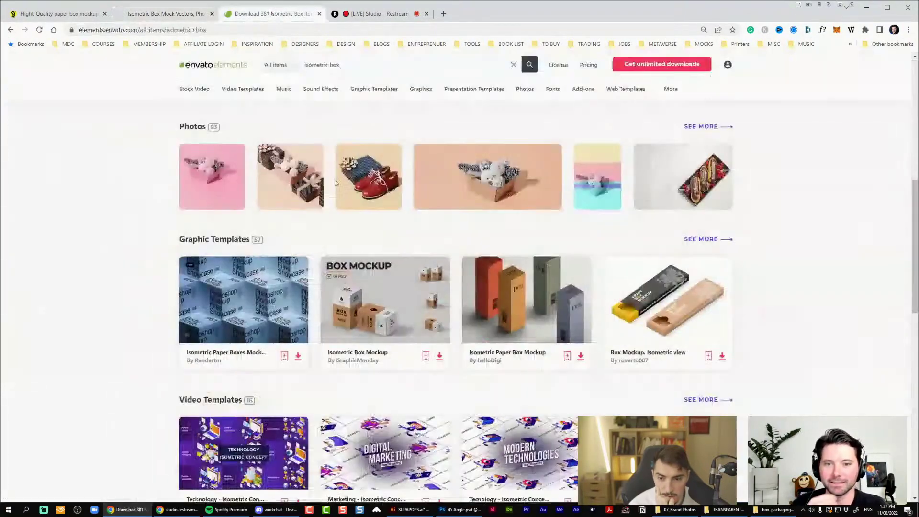
scroll(446, 220, "down", 6)
scroll(450, 221, "up", 5)
left_click(213, 151)
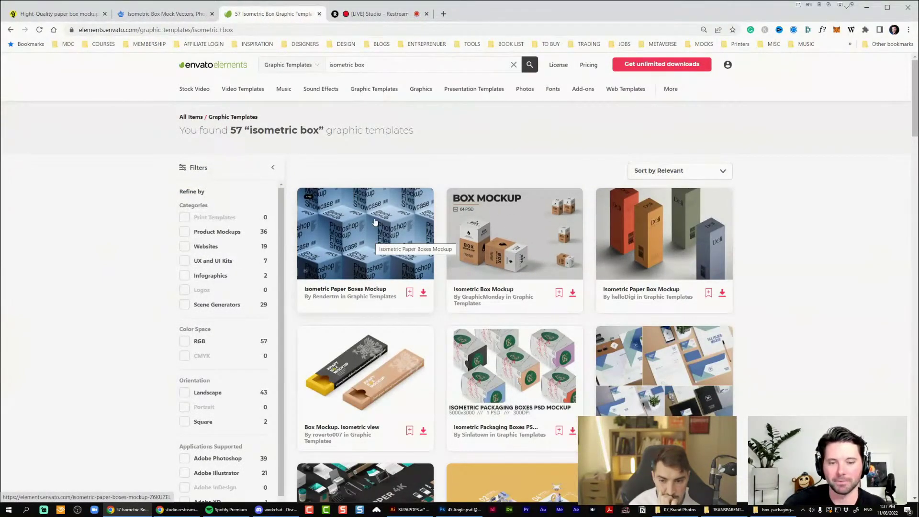
scroll(387, 240, "down", 3)
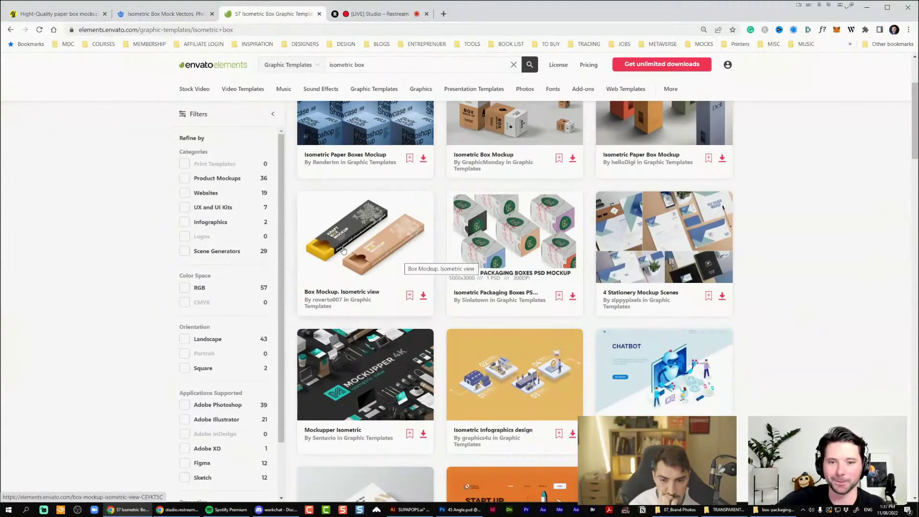
Open the Isometric Packaging Boxes PSD Mockup Composition page and examine its preview and description
left_click(509, 234)
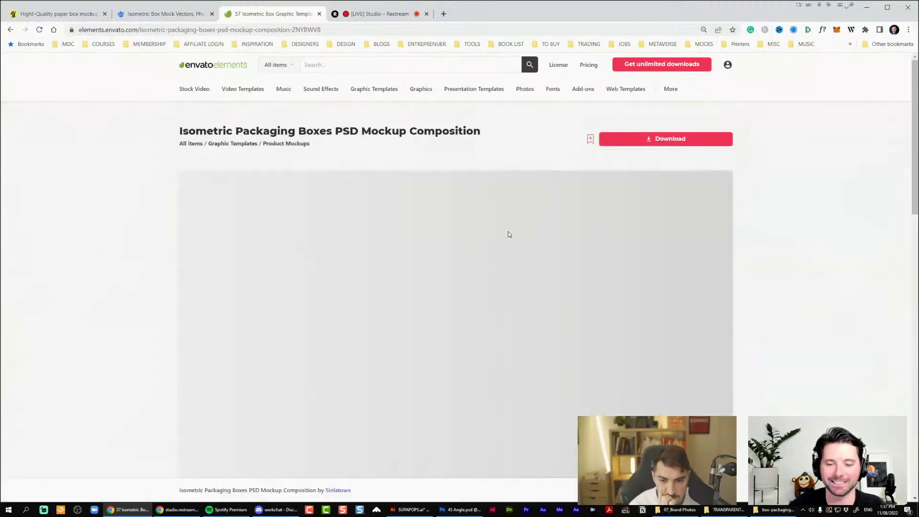
scroll(618, 237, "down", 1)
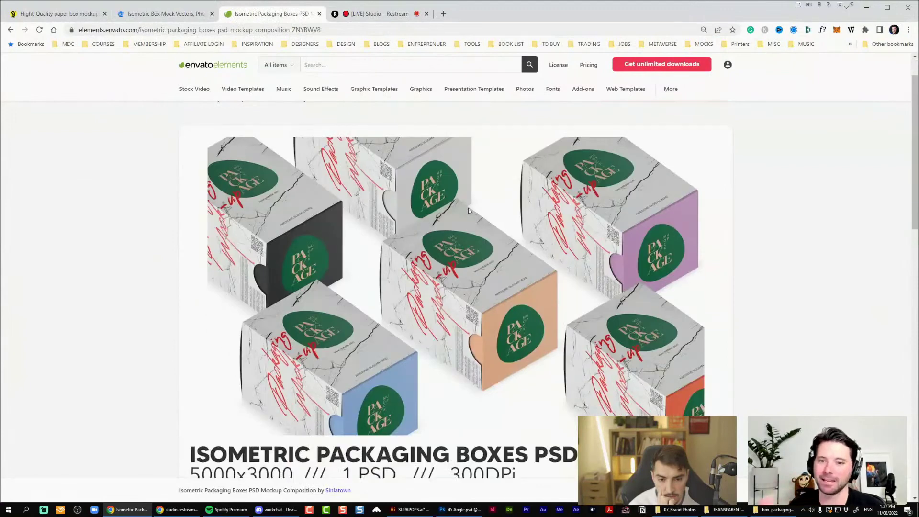
scroll(437, 329, "down", 2)
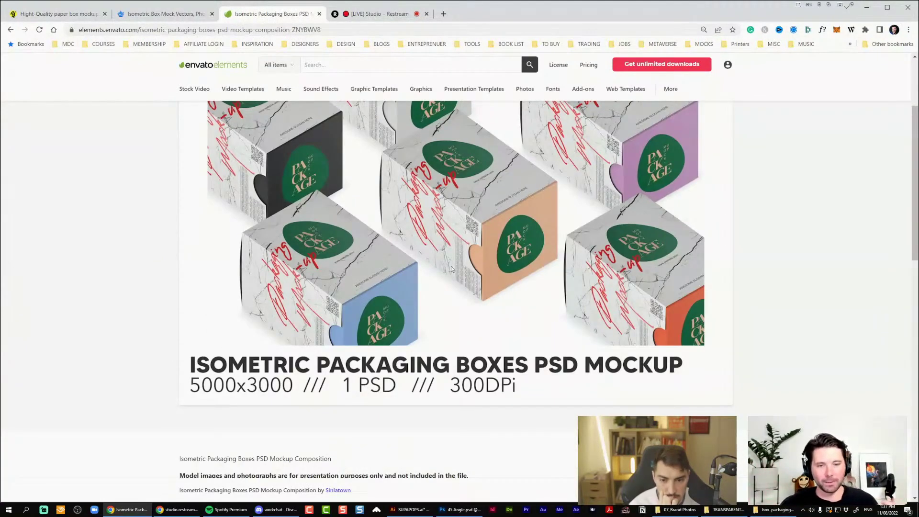
scroll(451, 266, "down", 4)
scroll(451, 269, "up", 6)
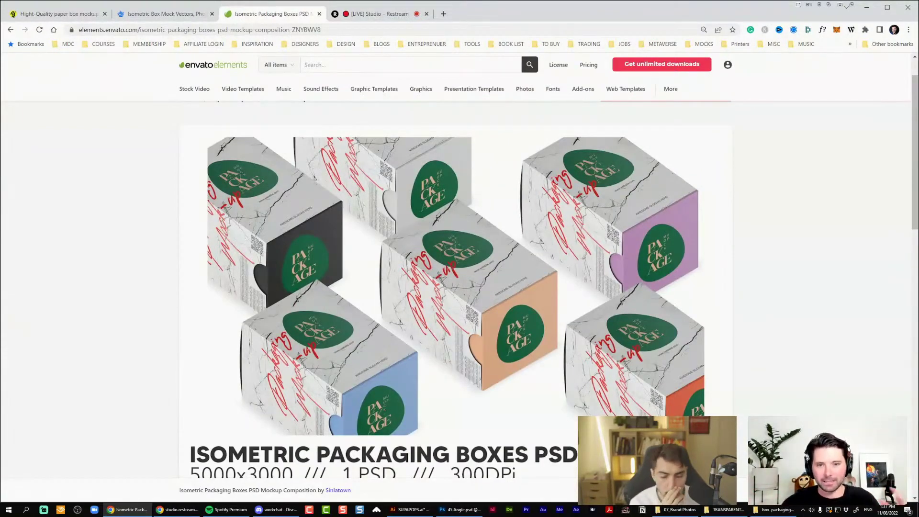
Go back to the isometric box template results and browse further down the box mockups
key("alt+Left")
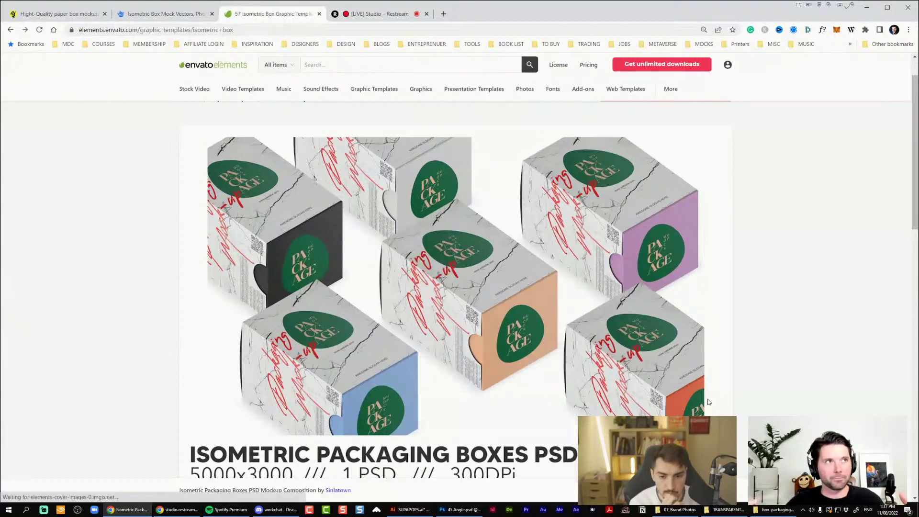
scroll(700, 388, "down", 6)
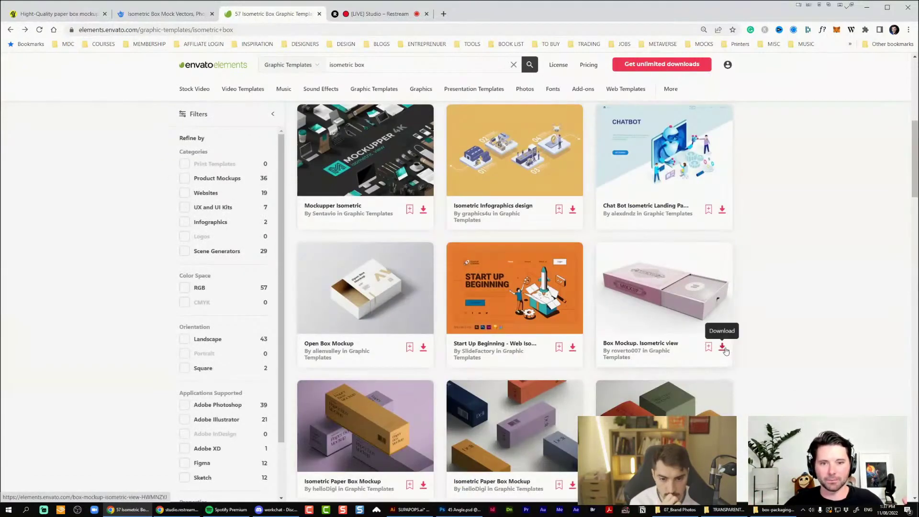
scroll(726, 352, "down", 5)
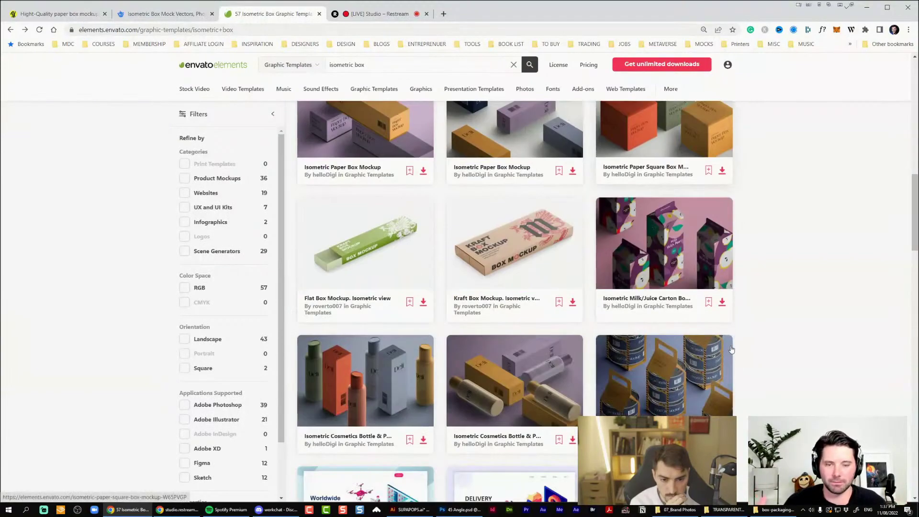
Examine the isometric box search results for a multi-box layout reference and open the Isometric Packaging Boxes PSD mockup
scroll(497, 349, "down", 5)
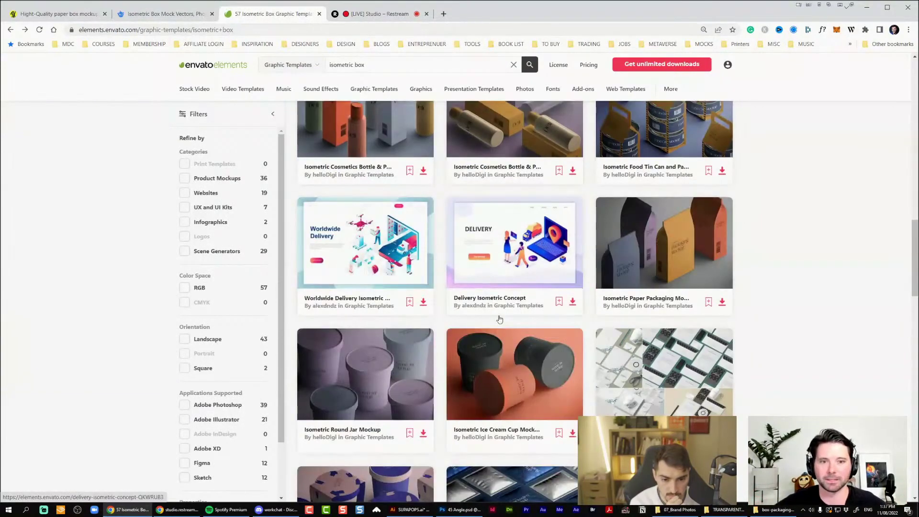
scroll(499, 330, "down", 6)
scroll(499, 319, "down", 7)
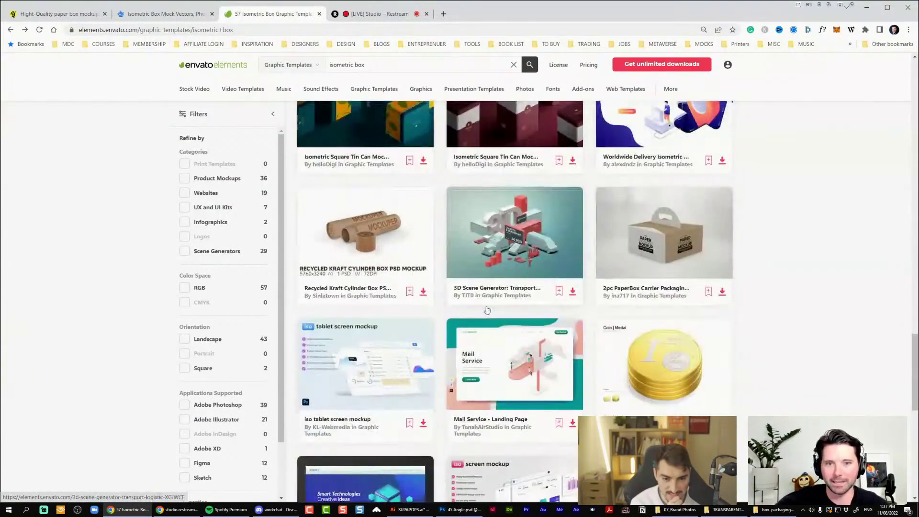
scroll(538, 180, "up", 5)
scroll(753, 213, "down", 14)
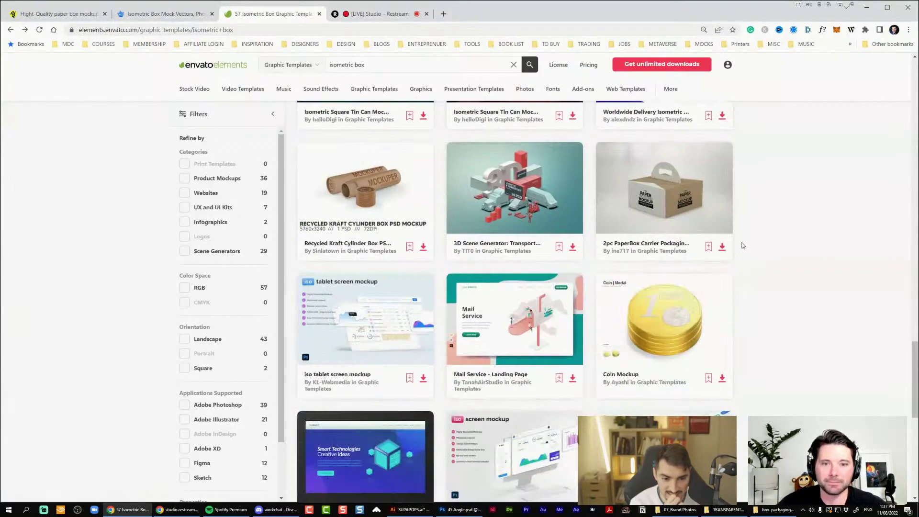
scroll(749, 287, "up", 20)
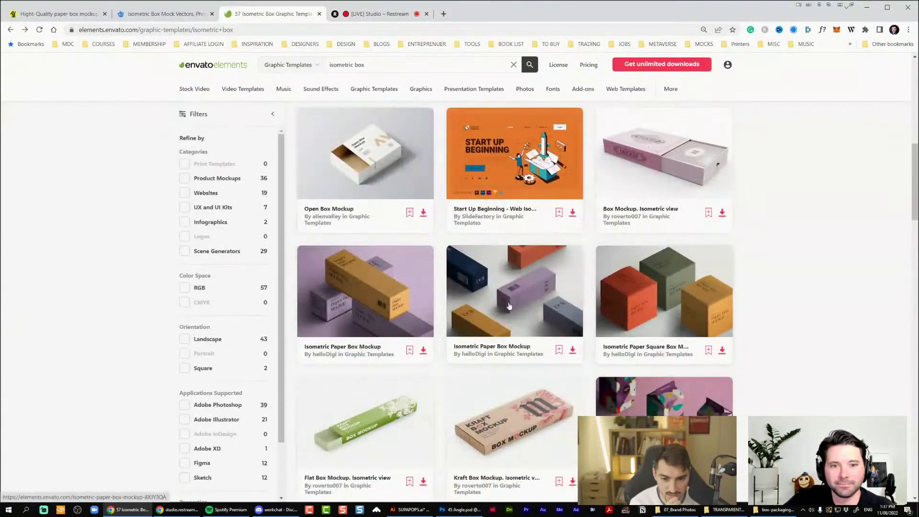
scroll(517, 258, "up", 6)
scroll(517, 258, "up", 5)
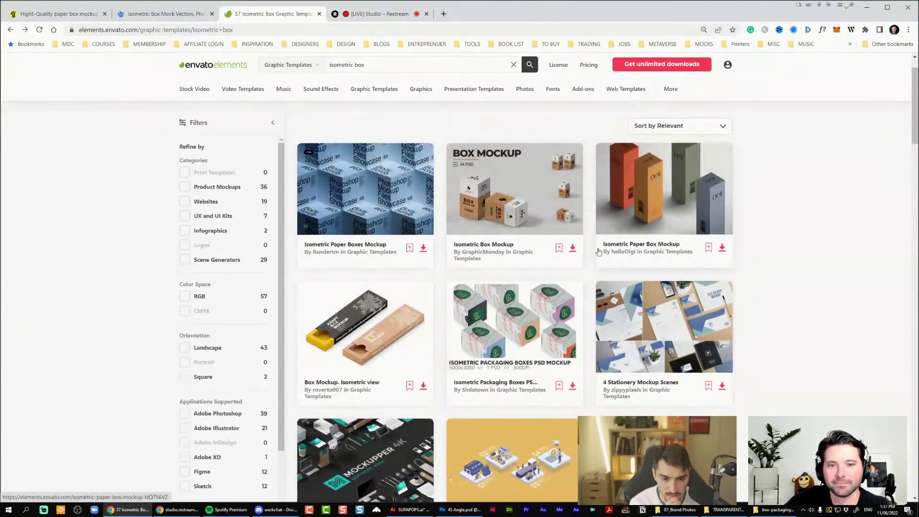
scroll(566, 245, "down", 1)
scroll(566, 245, "down", 10)
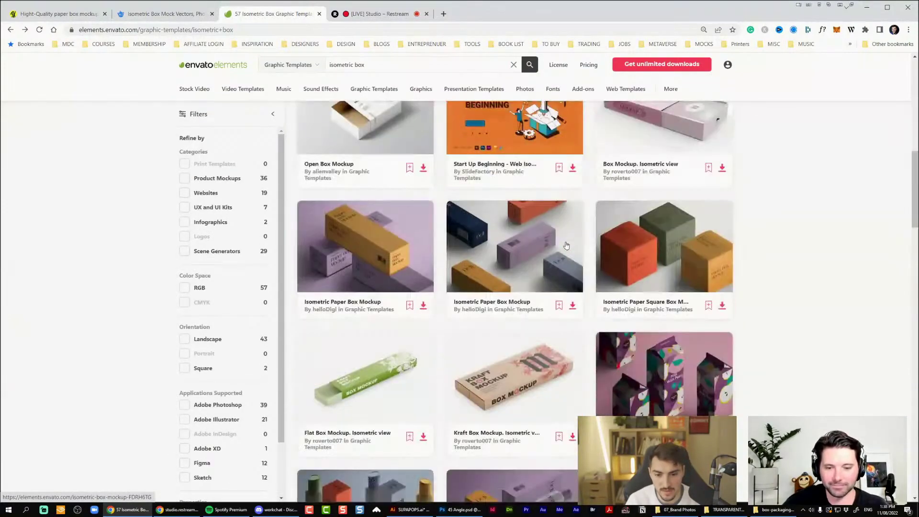
scroll(564, 249, "down", 5)
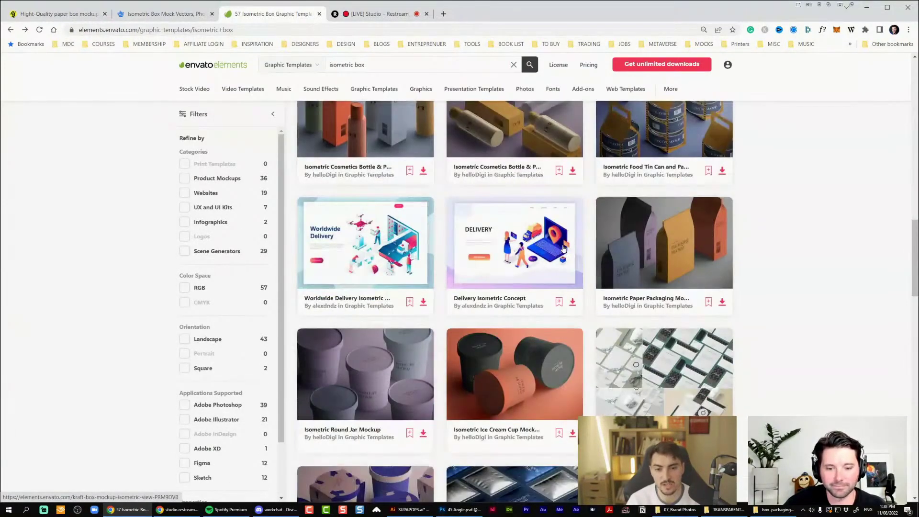
scroll(563, 247, "down", 4)
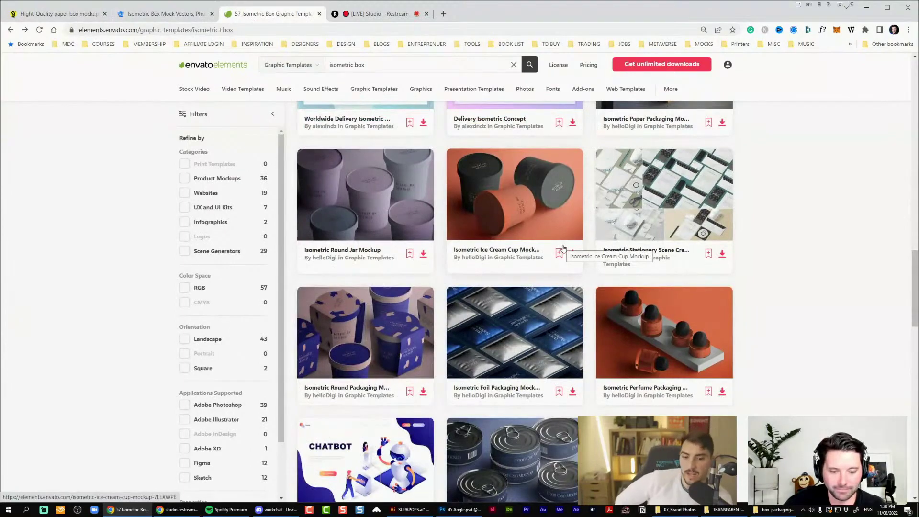
scroll(563, 248, "down", 6)
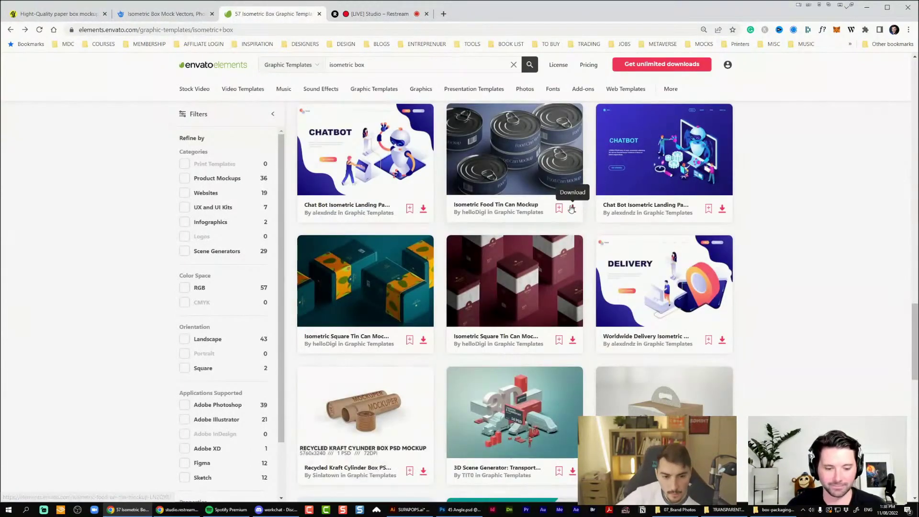
scroll(569, 211, "down", 20)
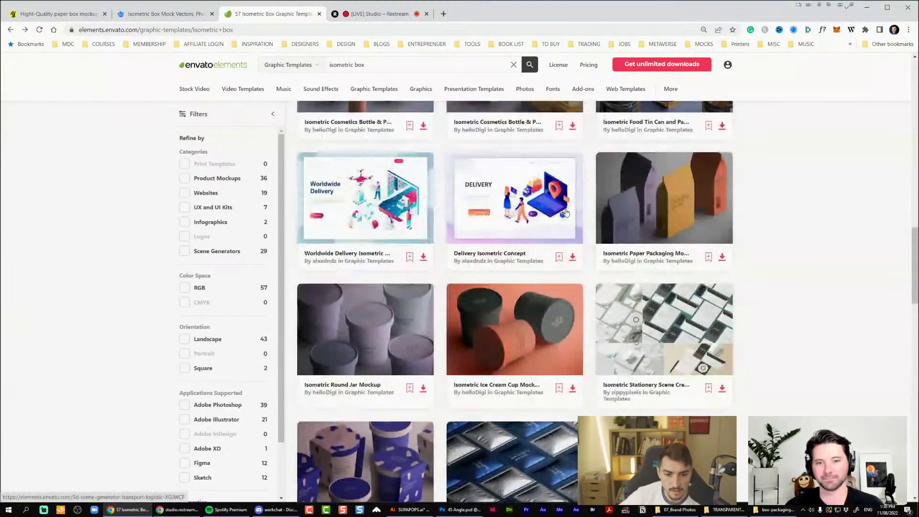
scroll(564, 212, "up", 3)
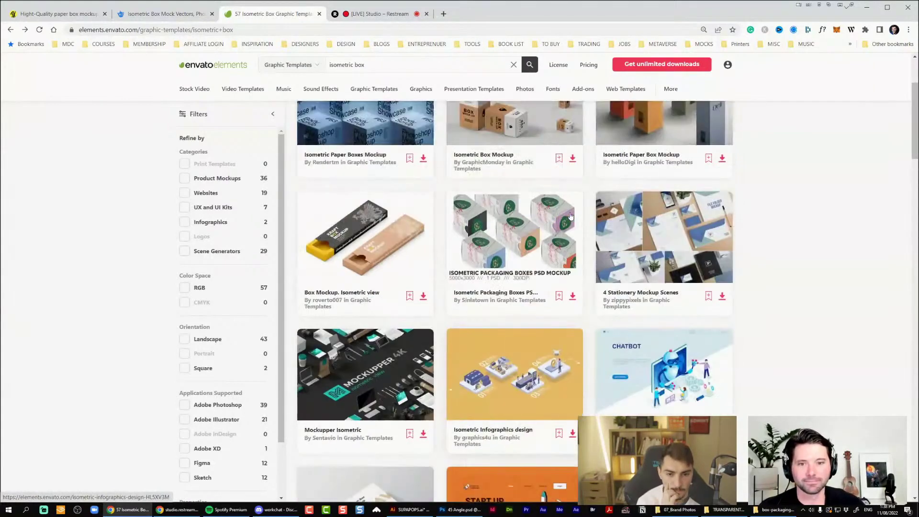
left_click(516, 216)
Switch to 45 Angle.psd in Photoshop, show the Shadow group and set its opacity to 20%
key("alt+Tab")
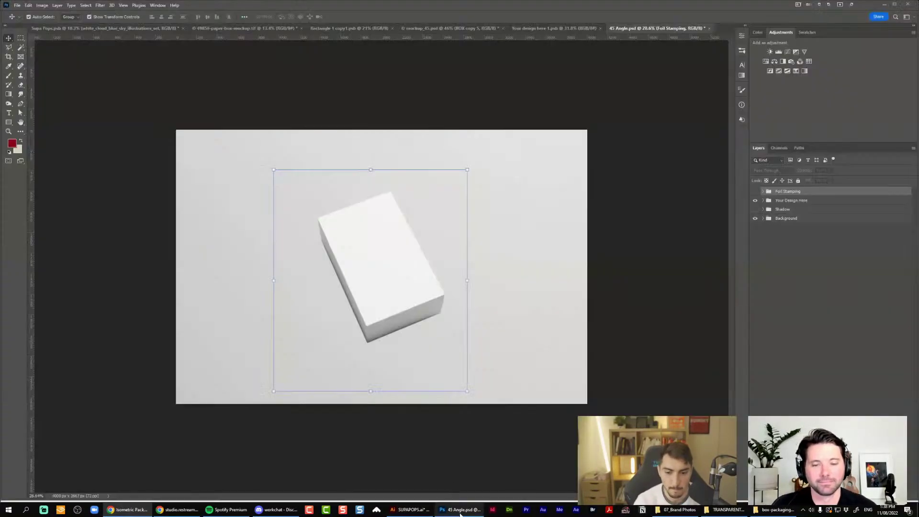
left_click(780, 200)
left_click(755, 209)
left_click(782, 209)
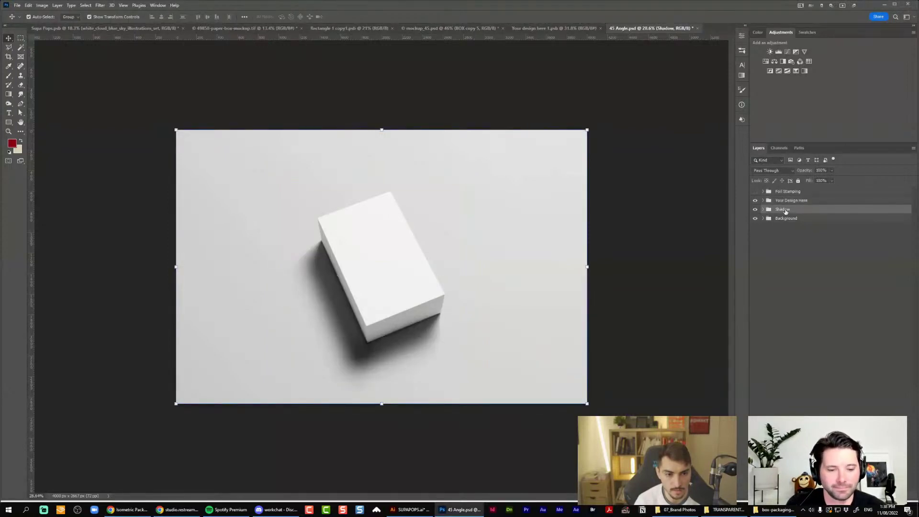
left_click(762, 209)
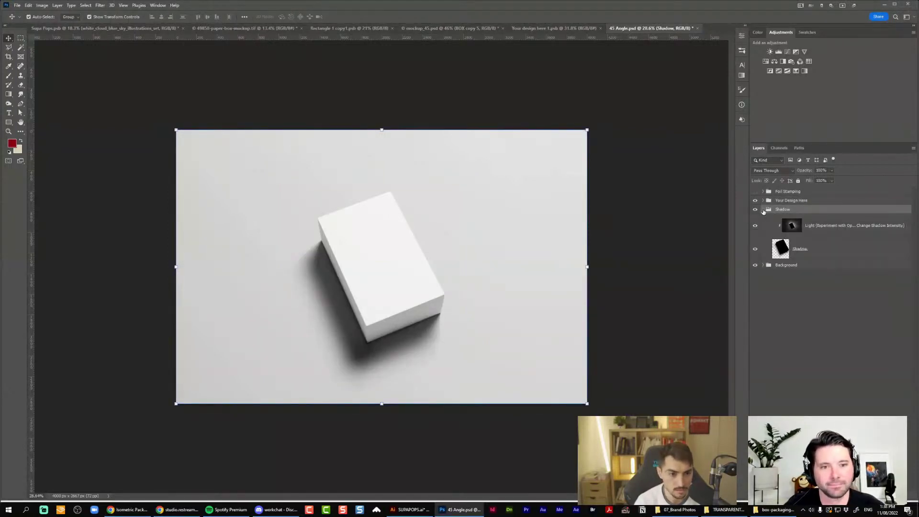
key("2")
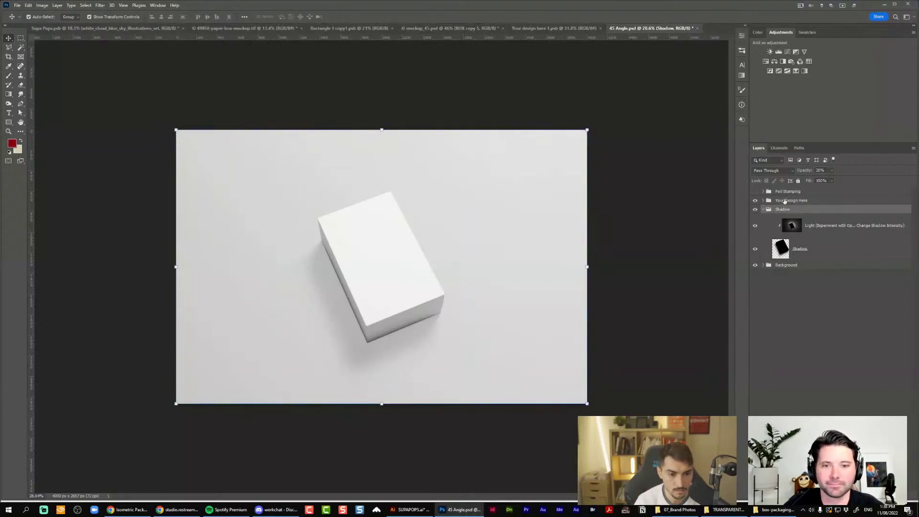
Group the Shadow and Your Design Here groups together, and duplicate the new group three times
left_click(785, 200, "shift")
key("ctrl+g")
key("ctrl+j")
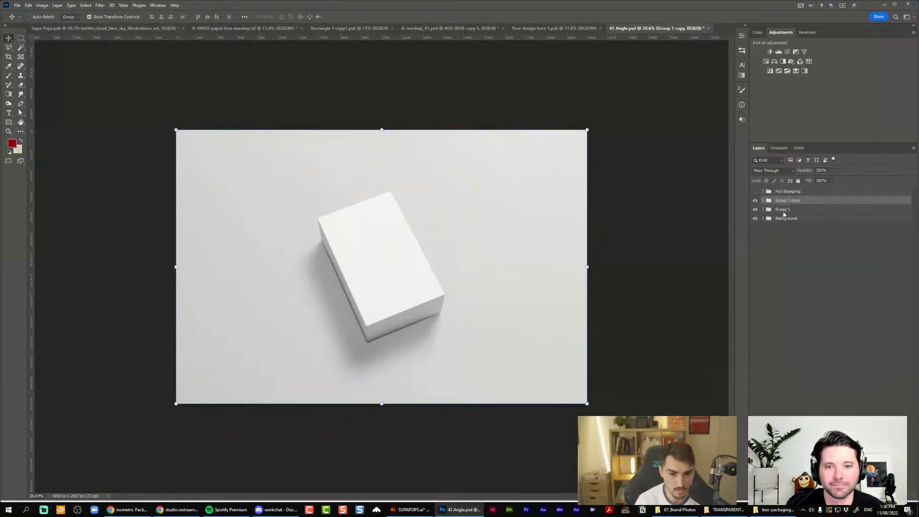
key("ctrl+j")
key("ctrl+j")
Move the topmost box copy to the canvas's upper right and the second copy below it, running off the right edge
key("ctrl+t")
left_click_drag(430, 236, 543, 143)
key("Return")
left_click(799, 211)
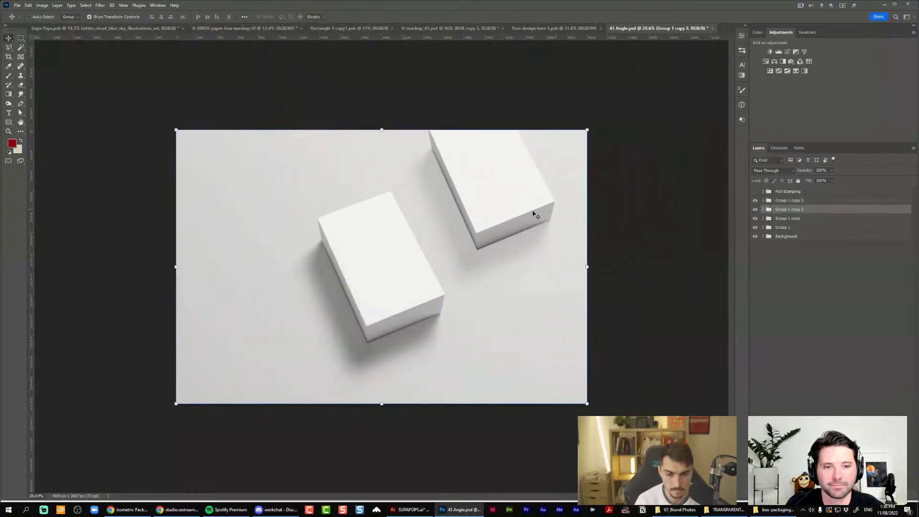
key("ctrl+alt+t")
left_click_drag(535, 214, 675, 246)
key("Return")
Move the third box copy (Group 1 copy) below the centre box so it runs off the canvas's bottom edge
left_click(787, 219)
key("ctrl+t")
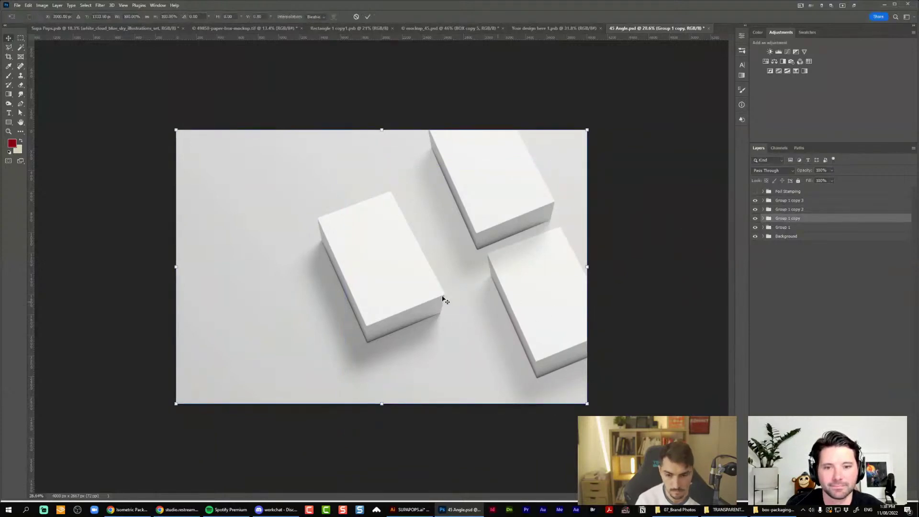
left_click_drag(409, 290, 490, 417)
key("Return")
Duplicate the two right-hand boxes together onto the canvas's left side and rotate the duplicated pair slightly clockwise
left_click(789, 201)
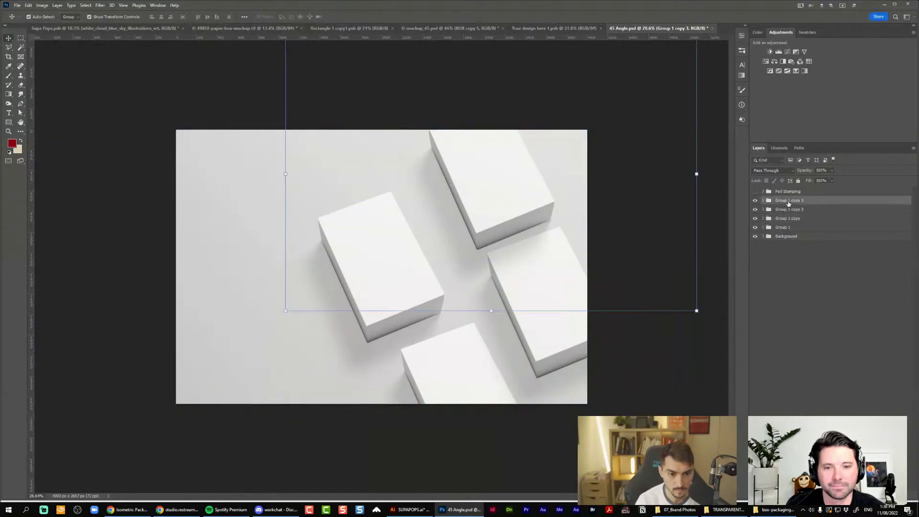
left_click(783, 213, "shift")
key("ctrl+alt+t")
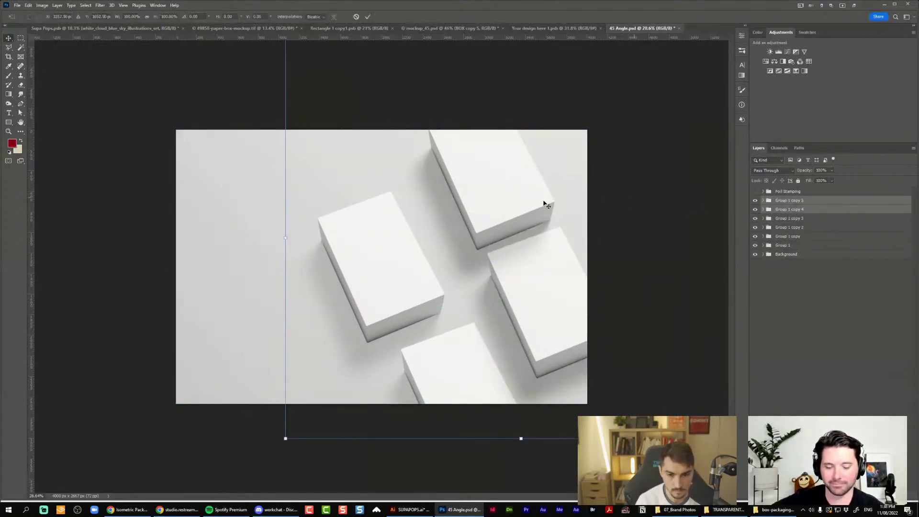
left_click_drag(544, 205, 239, 273)
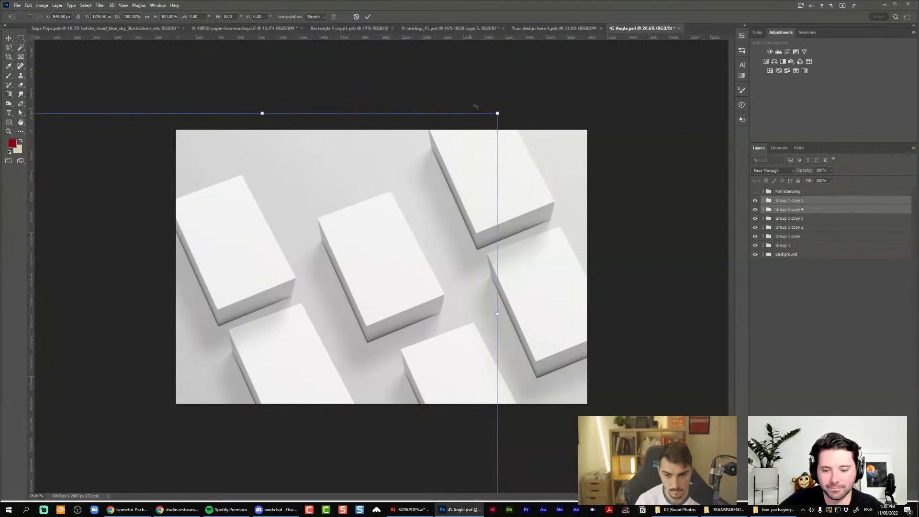
left_click_drag(504, 109, 534, 111)
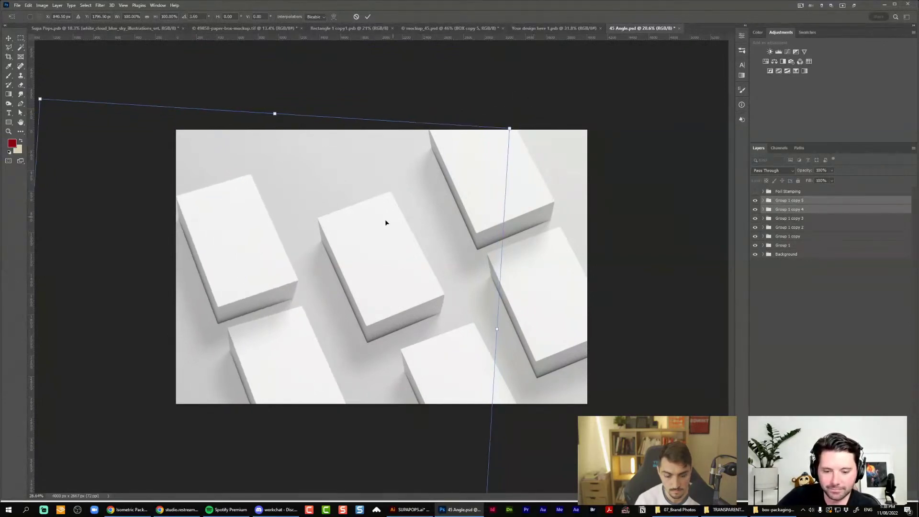
key("Return")
Rotate the two right-hand boxes together about 3.9 degrees counterclockwise
left_click(777, 219)
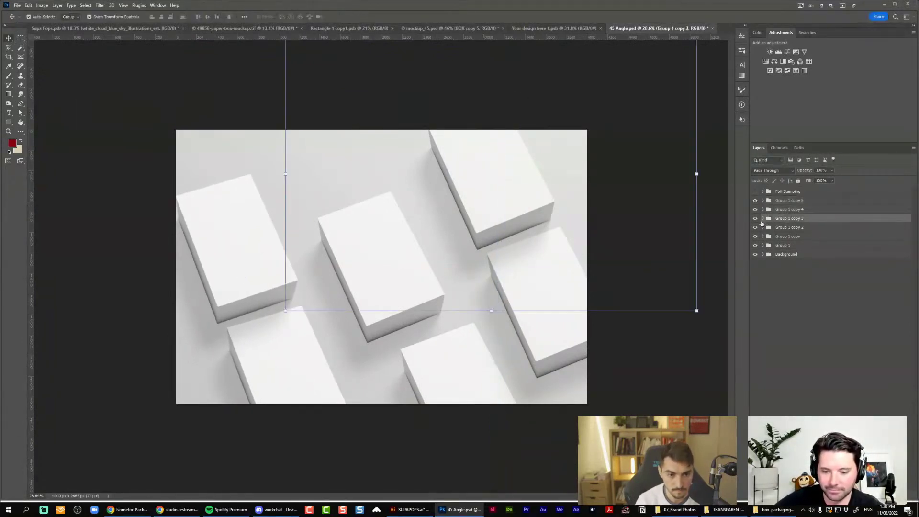
left_click(783, 229, "shift")
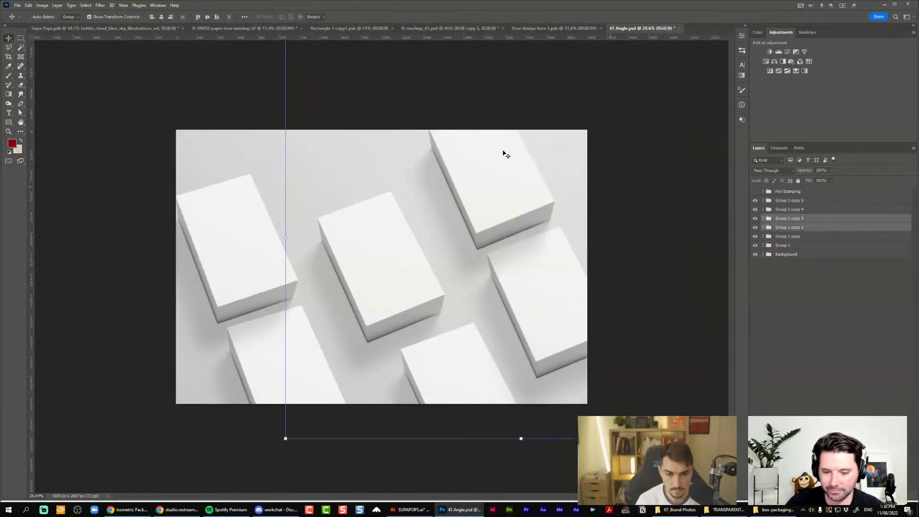
key("ctrl+t")
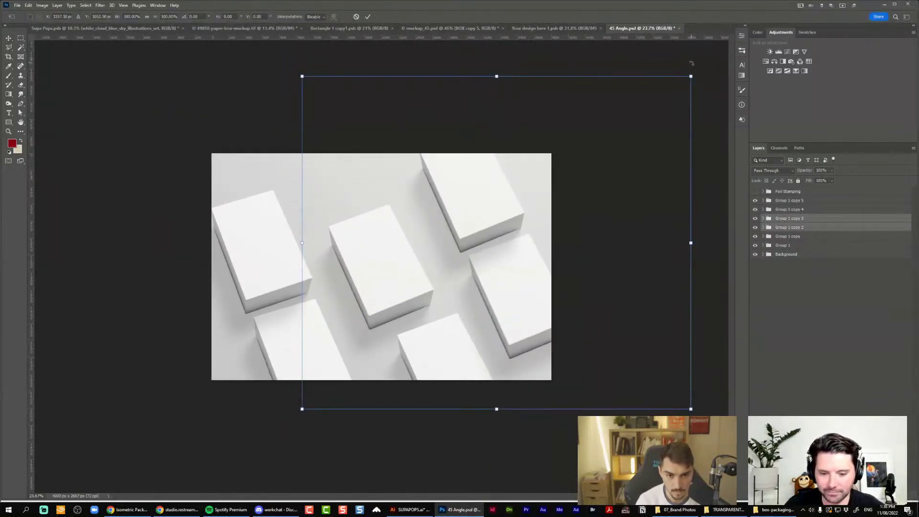
left_click_drag(698, 70, 688, 54)
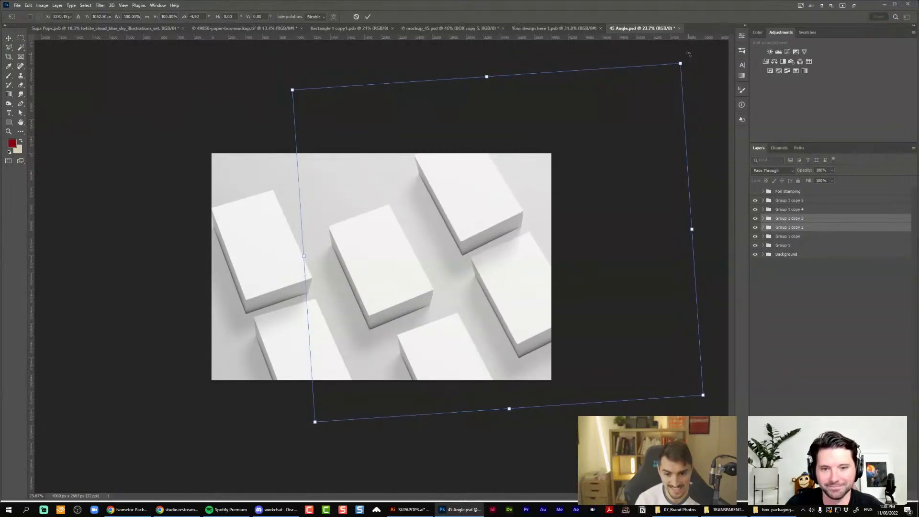
key("ctrl+z")
Duplicate the centre box up to the canvas's top edge, rotate the duplicate slightly clockwise and nudge it down
left_click(788, 246)
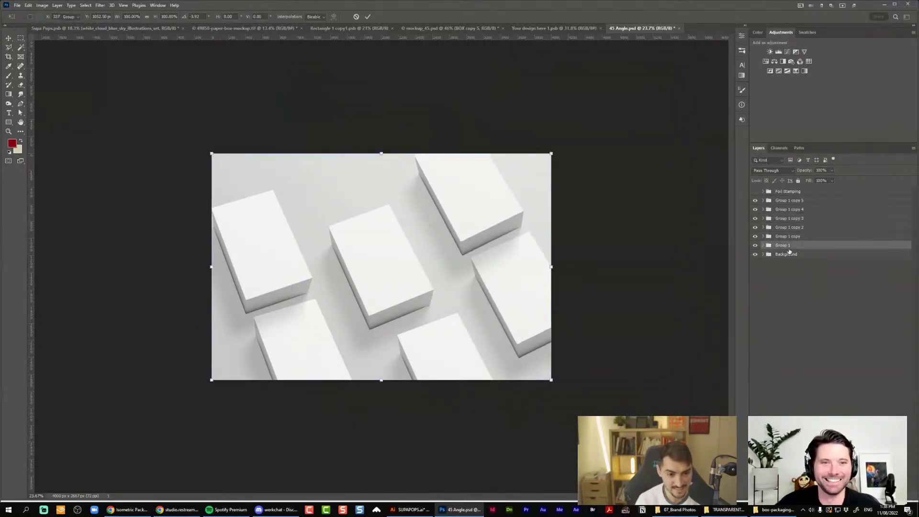
left_click_drag(361, 277, 340, 163)
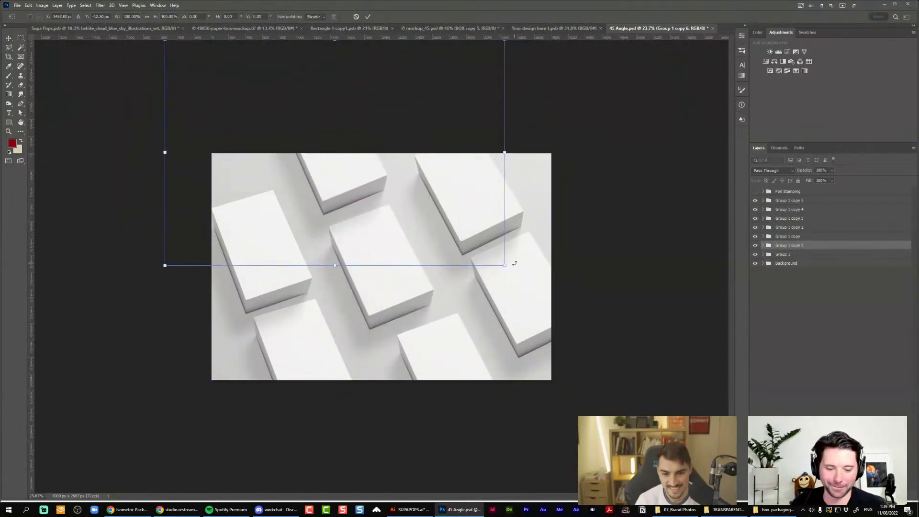
left_click_drag(514, 264, 507, 269)
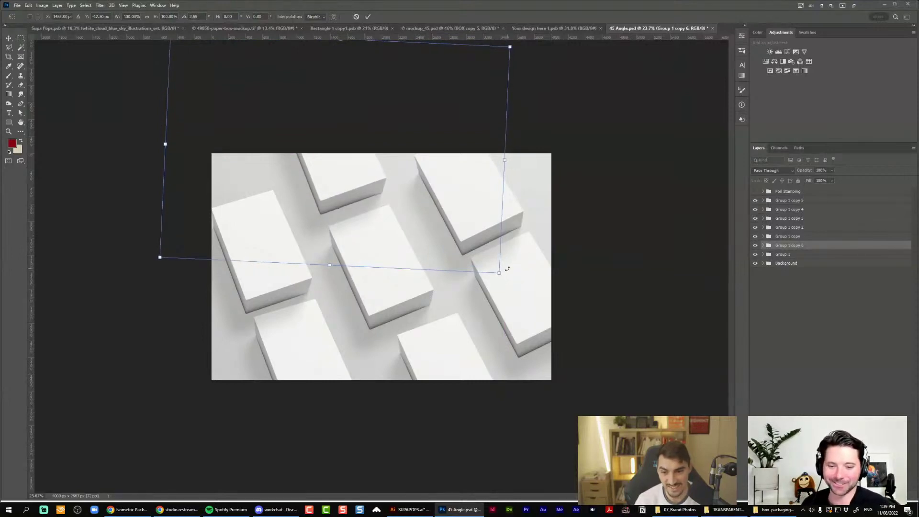
key("shift+Down")
key("Return")
Delete the two right-hand boxes, Group 1 copy 2 and Group 1 copy 3
scroll(320, 263, "up", 2)
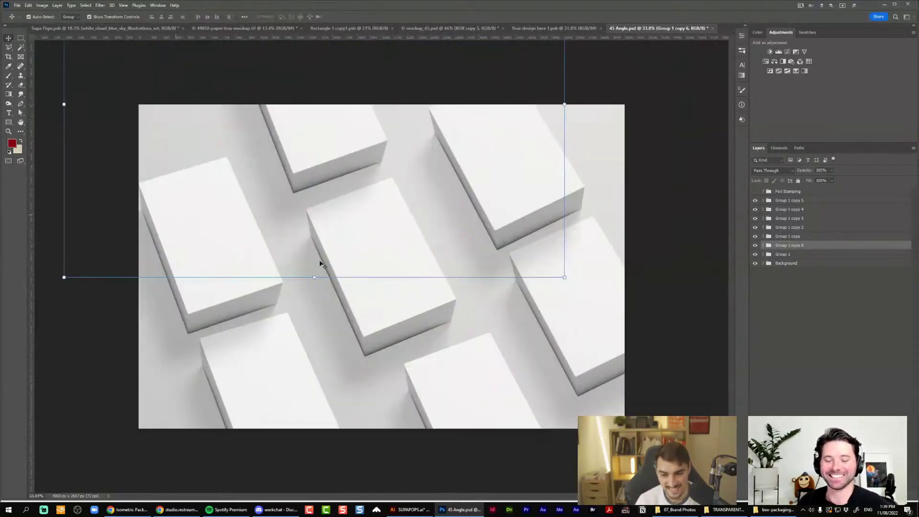
scroll(601, 257, "down", 1)
left_click(550, 273)
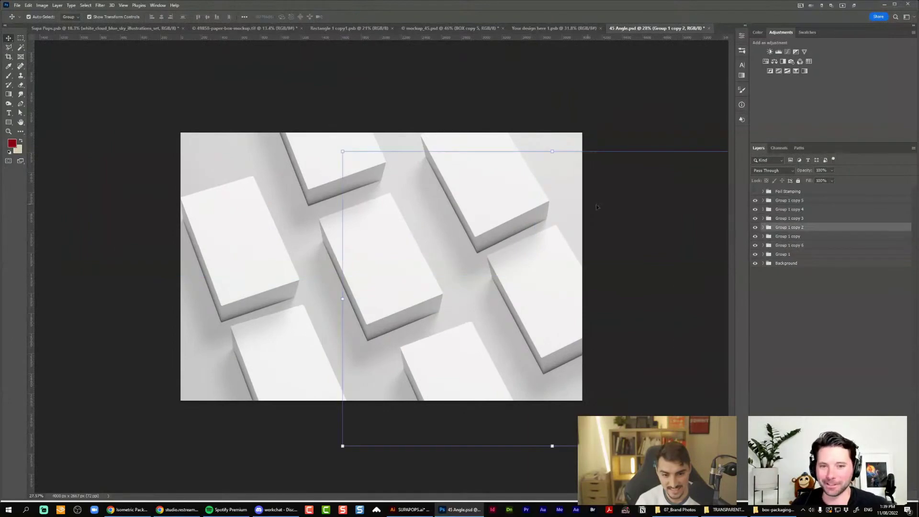
left_click(572, 131)
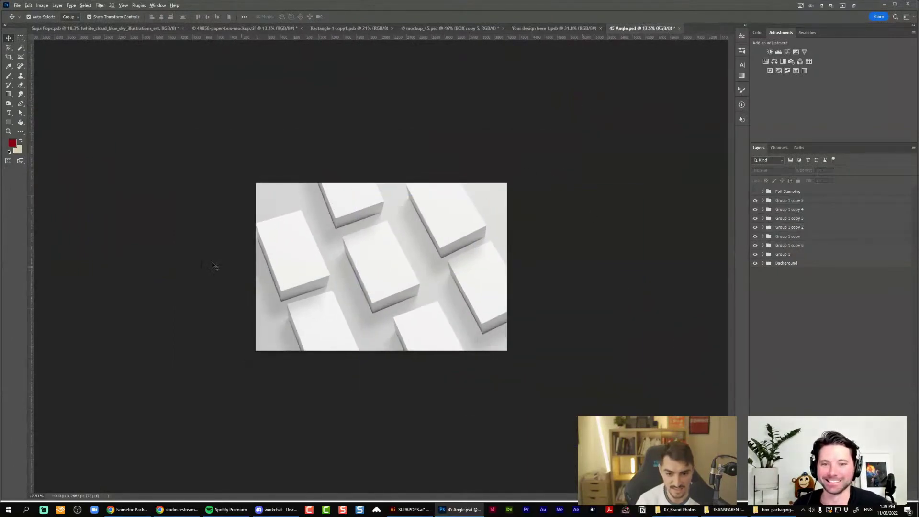
left_click(527, 283)
key("Delete")
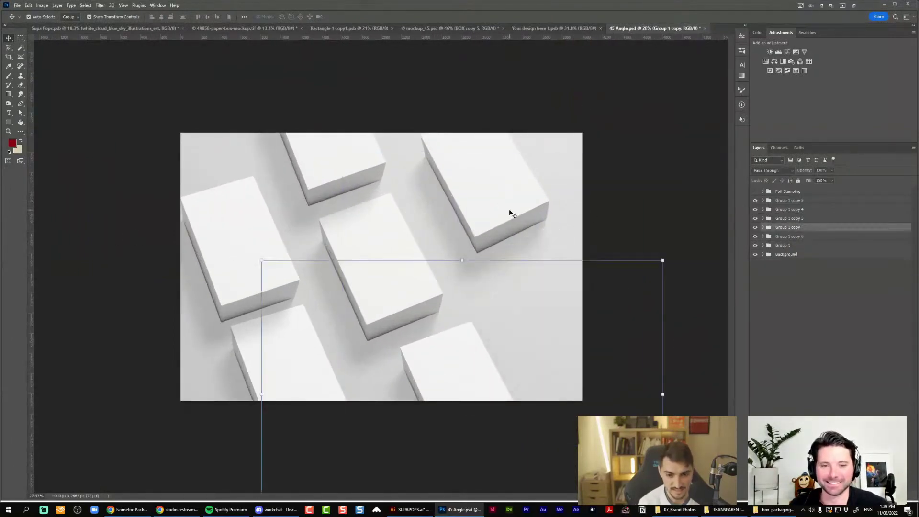
left_click(509, 212)
key("Delete")
Duplicate the two lower boxes, Group 1 copy 5 and Group 1 copy, onto the canvas's empty right side and rotate the pair about 5.2 degrees counterclockwise
scroll(518, 211, "down", 1)
left_click(280, 354)
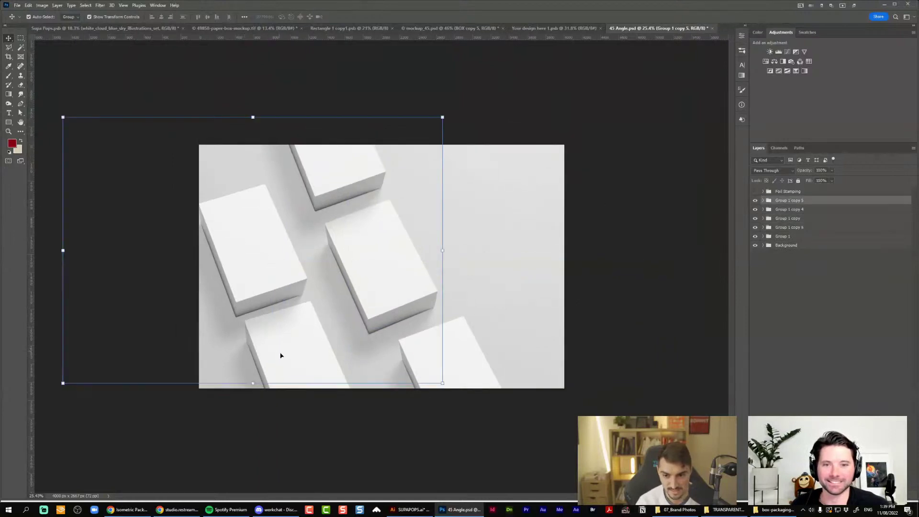
left_click(455, 344, "shift")
key("ctrl+alt+t")
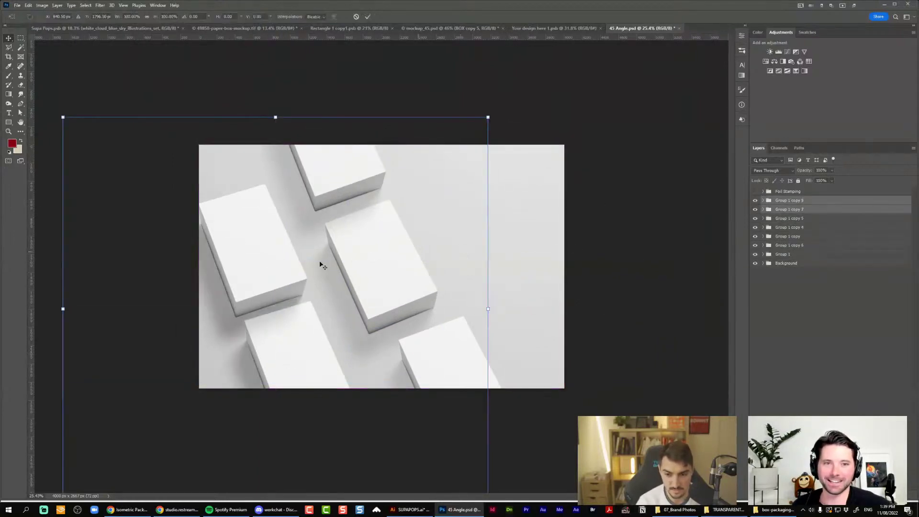
left_click_drag(322, 261, 546, 205)
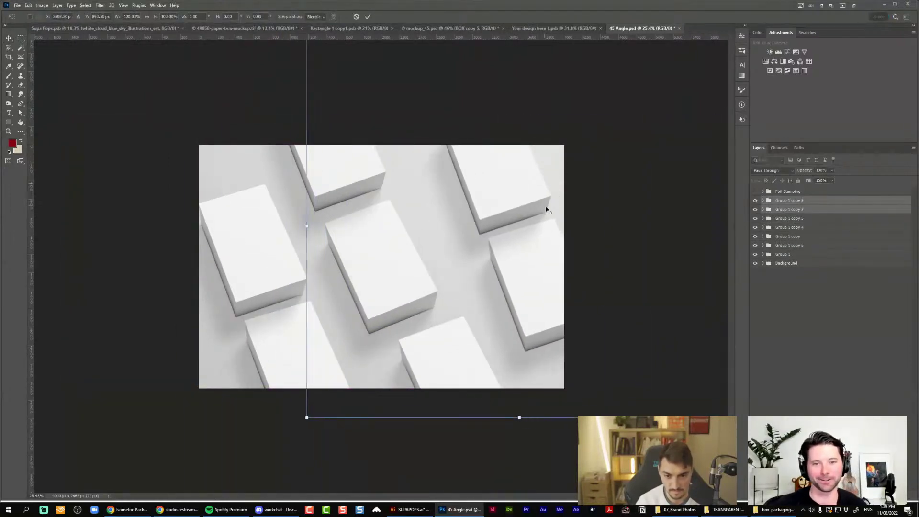
scroll(650, 126, "down", 5)
left_click_drag(605, 116, 598, 98)
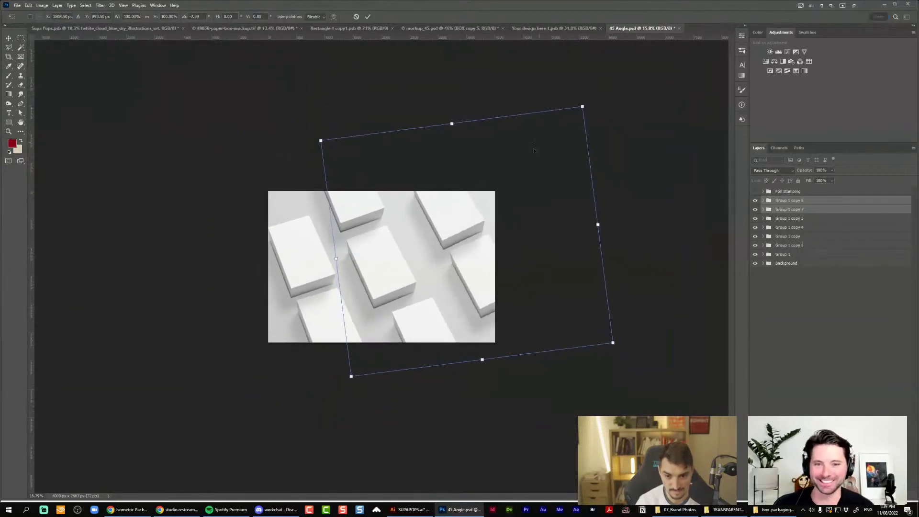
left_click_drag(462, 214, 454, 221)
left_click_drag(598, 225, 611, 215)
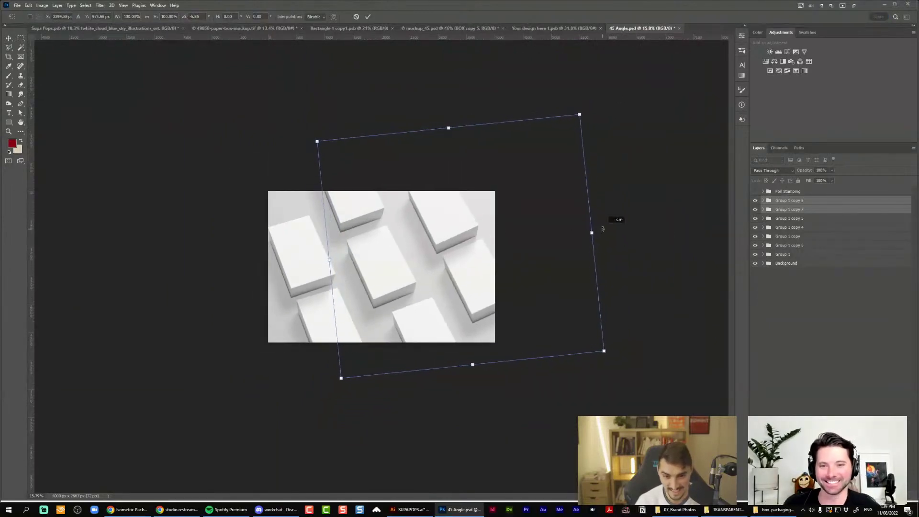
left_click_drag(436, 221, 436, 221)
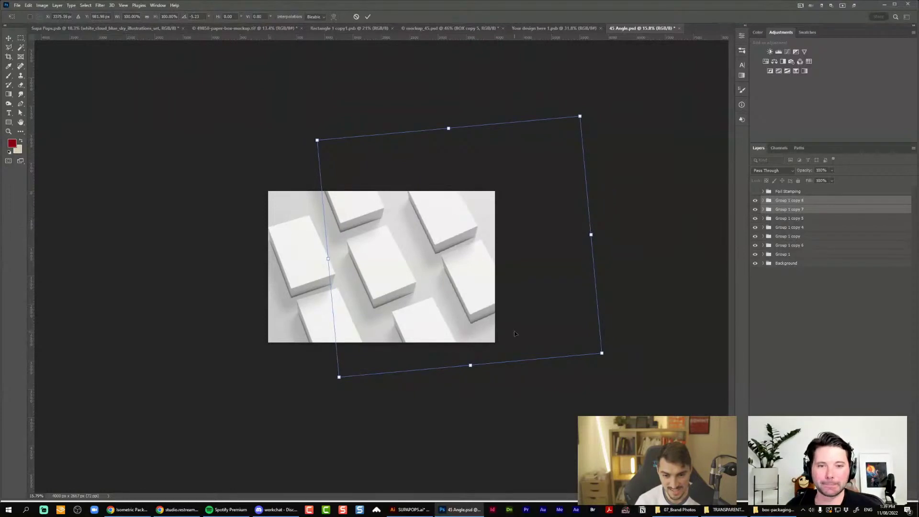
key("Return")
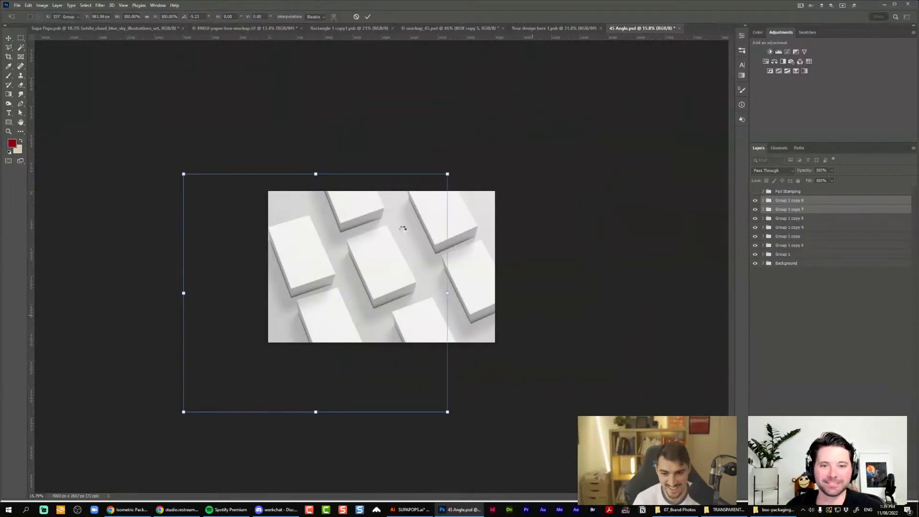
key("ctrl+0")
Identify the centre box's group, Group 1, and open its Your Design Here smart object for editing
left_click(755, 254)
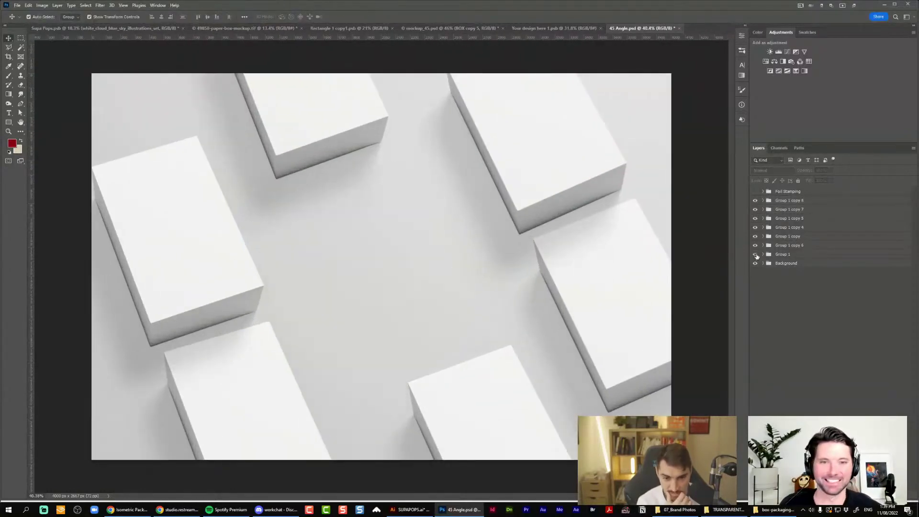
left_click(755, 254)
left_click(763, 254)
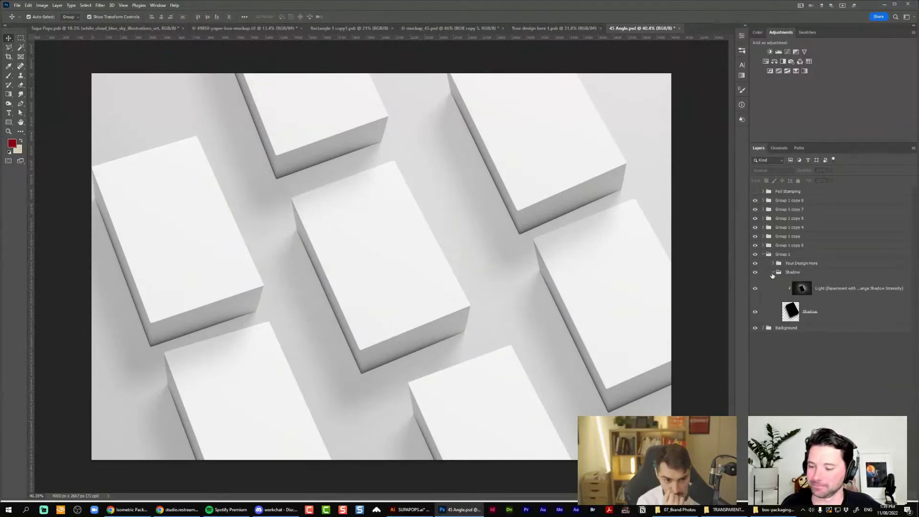
left_click(772, 274)
left_click(773, 264)
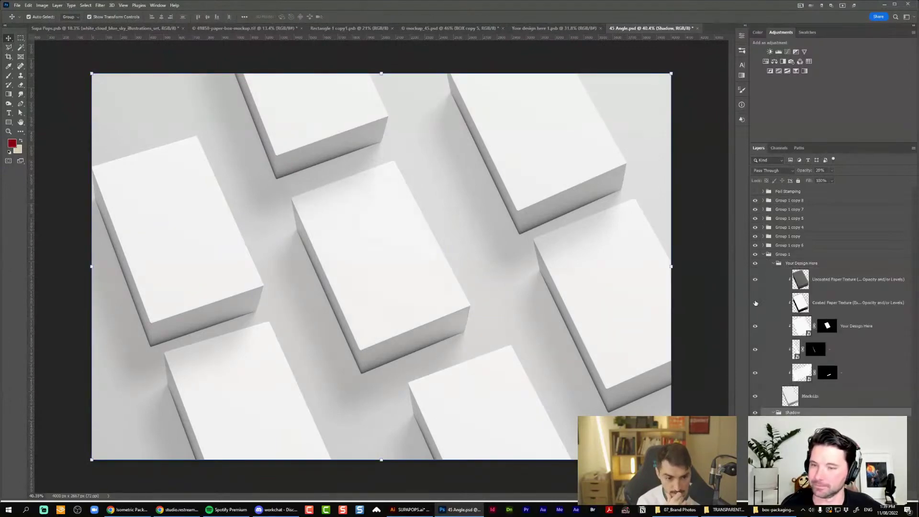
double_click(801, 325)
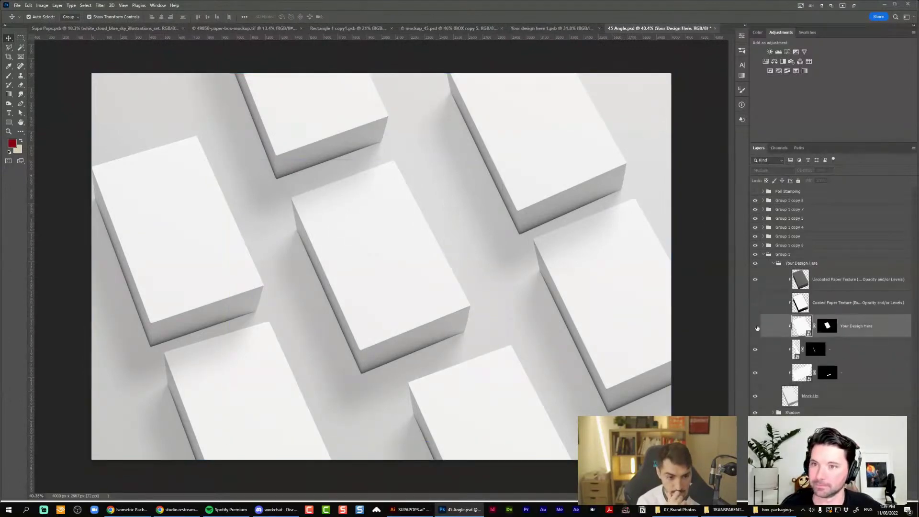
scroll(620, 203, "down", 3)
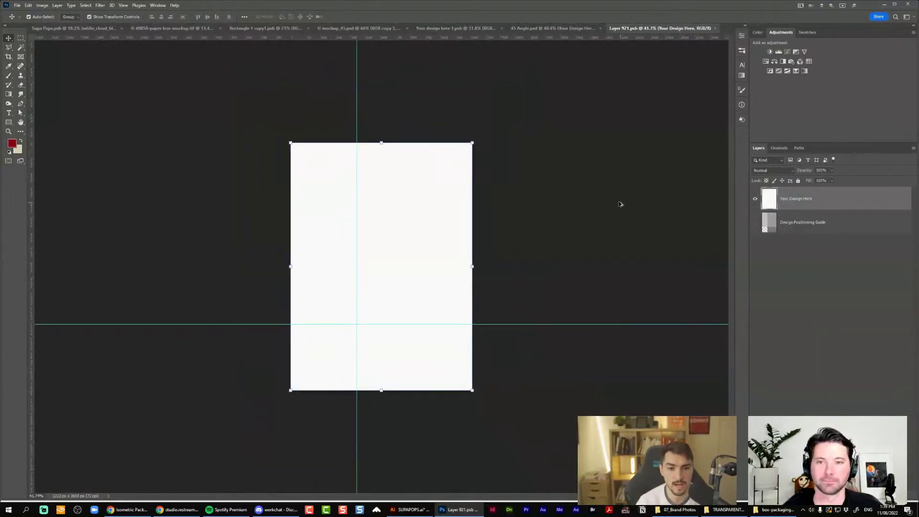
Copy the Supa Pops box artwork from Supa Pops.psb and paste it into Layer 921.psb
left_click(182, 27)
left_click(98, 29)
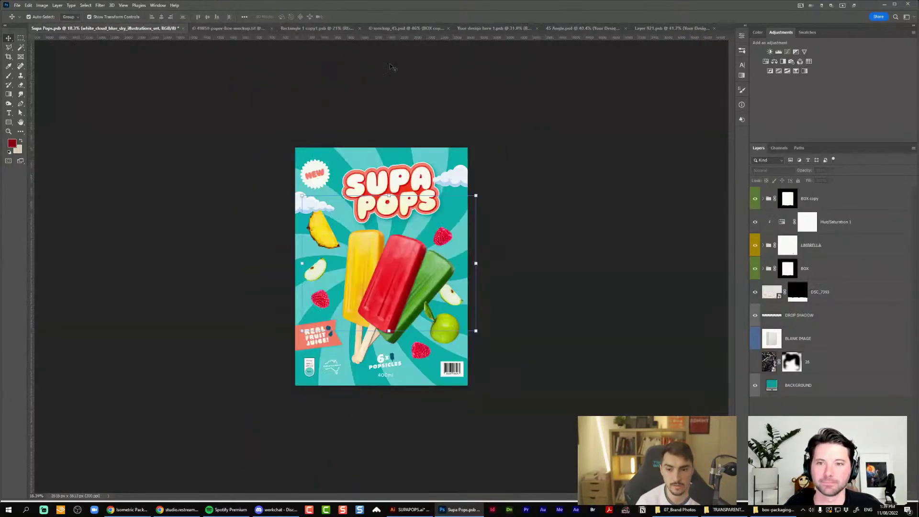
left_click(793, 208)
left_click(658, 30)
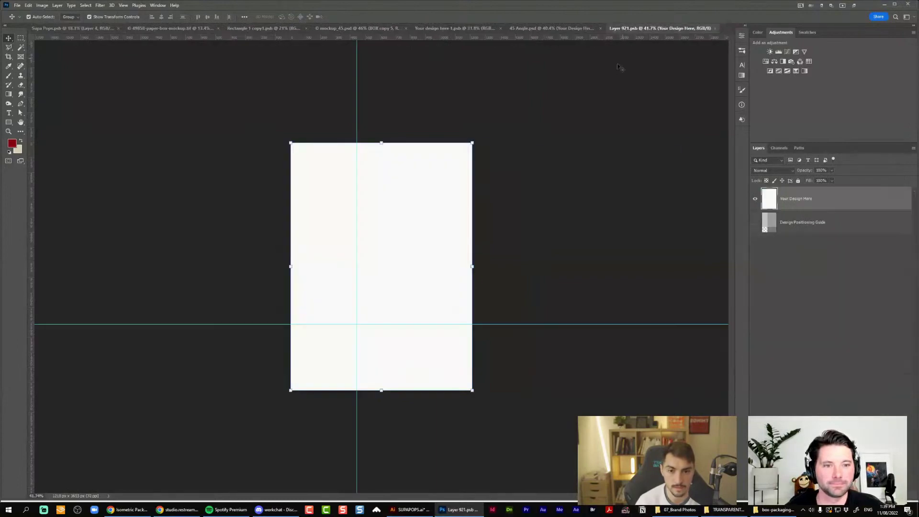
key("ctrl+v")
Scale the pasted artwork to about 46.7% so it fills the canvas, and save the smart object to update 45 Angle.psd
scroll(623, 392, "down", 5)
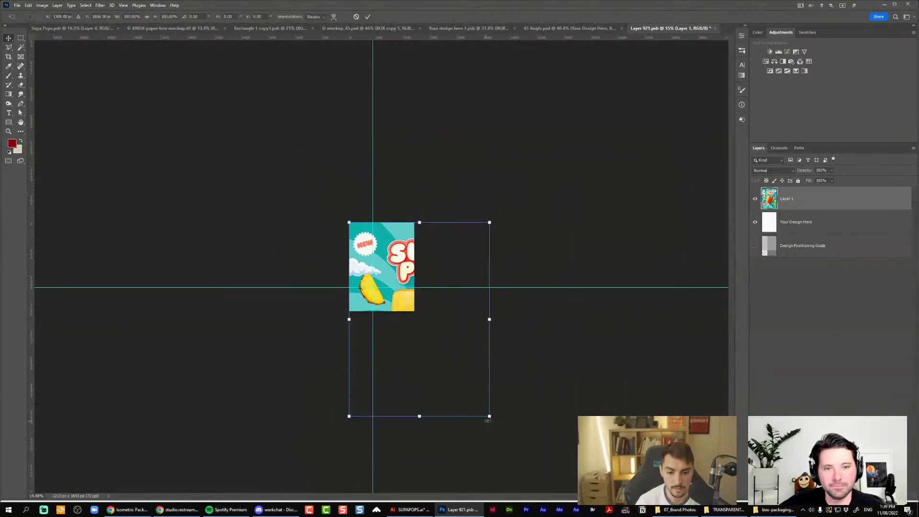
left_click_drag(490, 416, 407, 319)
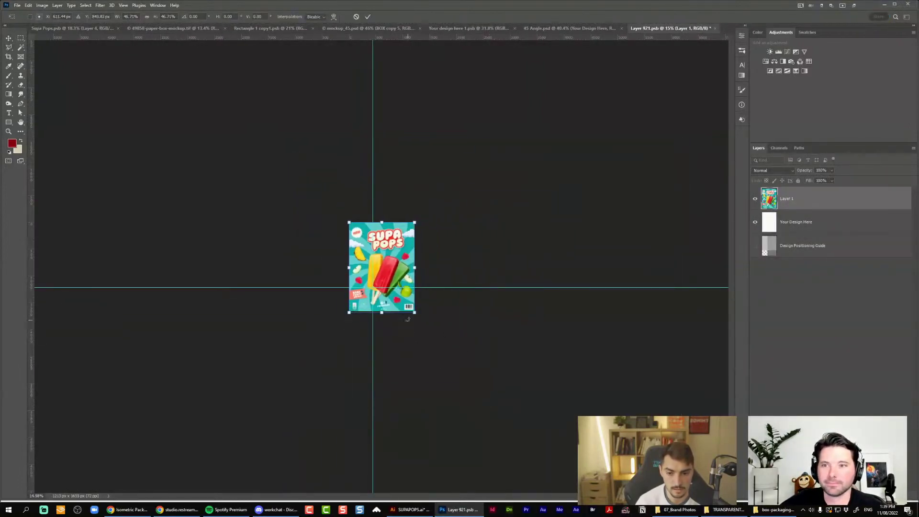
key("Return")
key("ctrl+s")
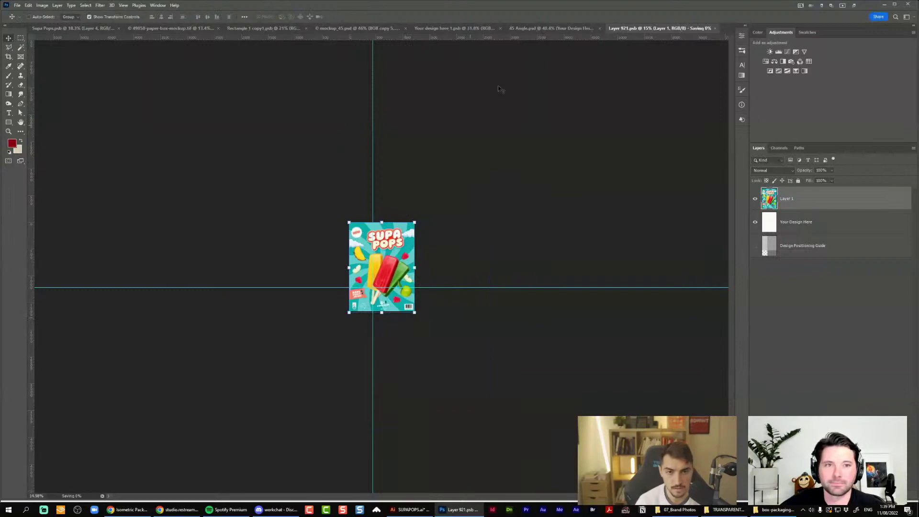
left_click(557, 28)
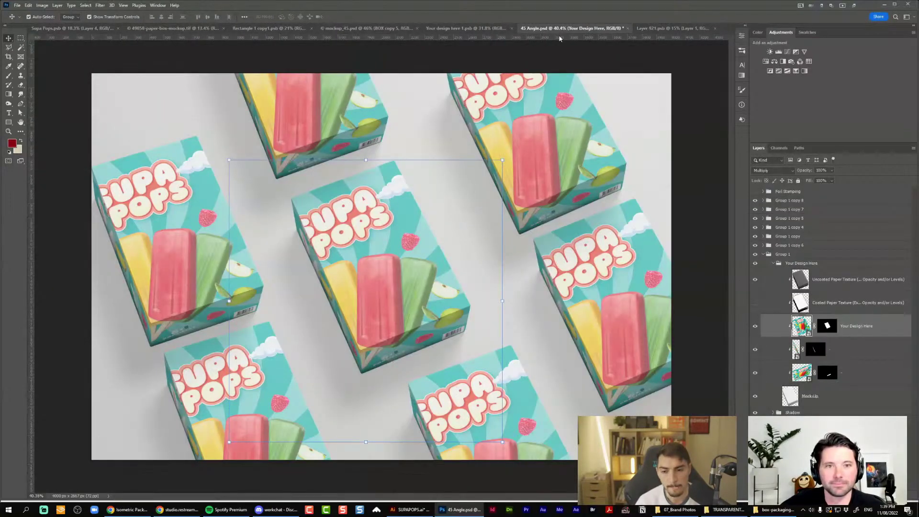
scroll(559, 37, "down", 2)
In Layer 921.psb, scale the artwork to about 63.3% to fit between the vertical guide and the canvas's right edge
left_click(676, 29)
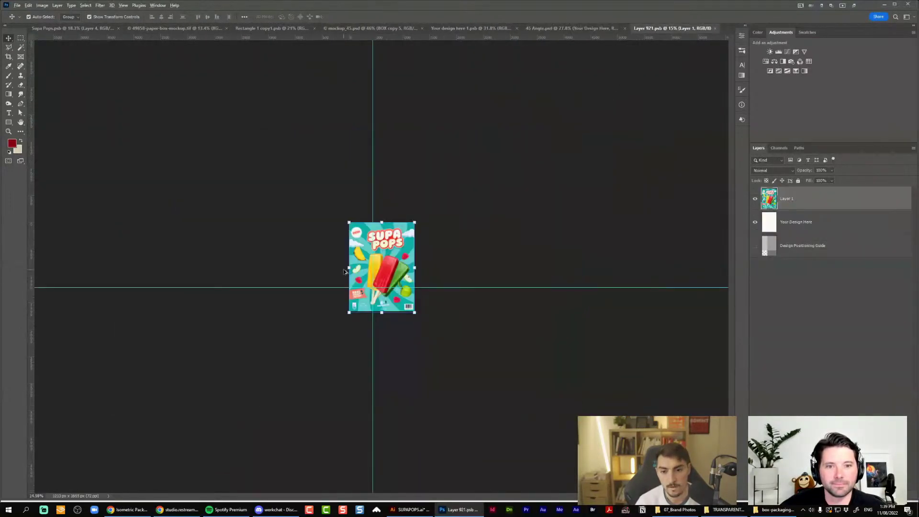
scroll(345, 271, "up", 3)
left_click_drag(326, 346, 382, 300)
scroll(382, 273, "up", 3)
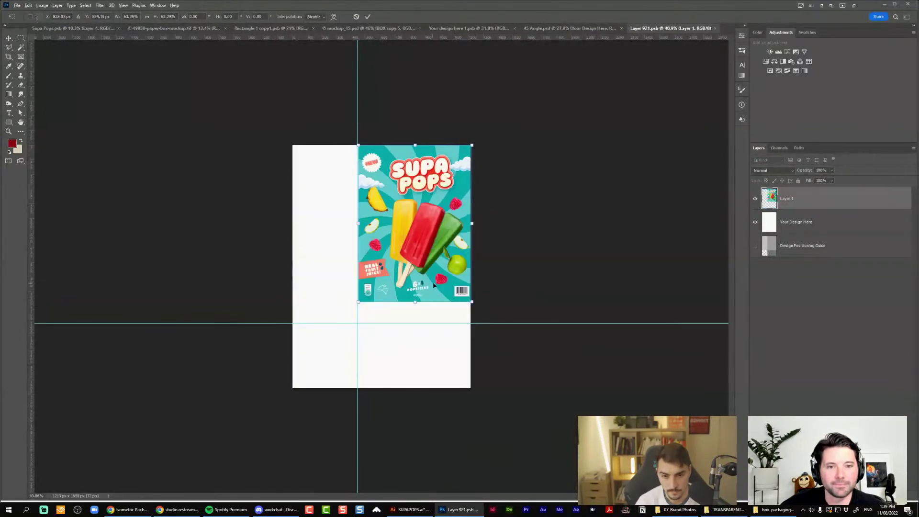
scroll(485, 310, "up", 1)
Move the artwork down toward the horizontal guide and fine-tune its scale to 63.35% so its sides meet the vertical guide and canvas edge
left_click_drag(409, 220, 410, 238)
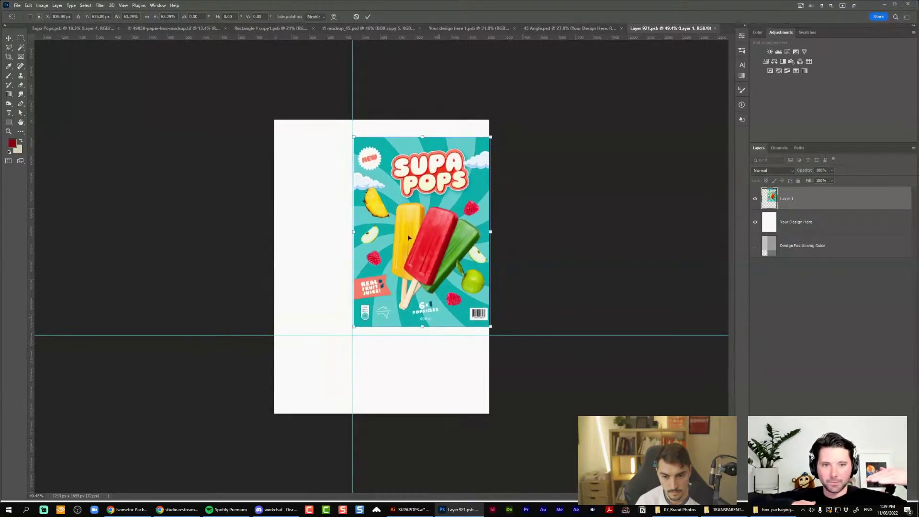
left_click_drag(354, 138, 352, 136)
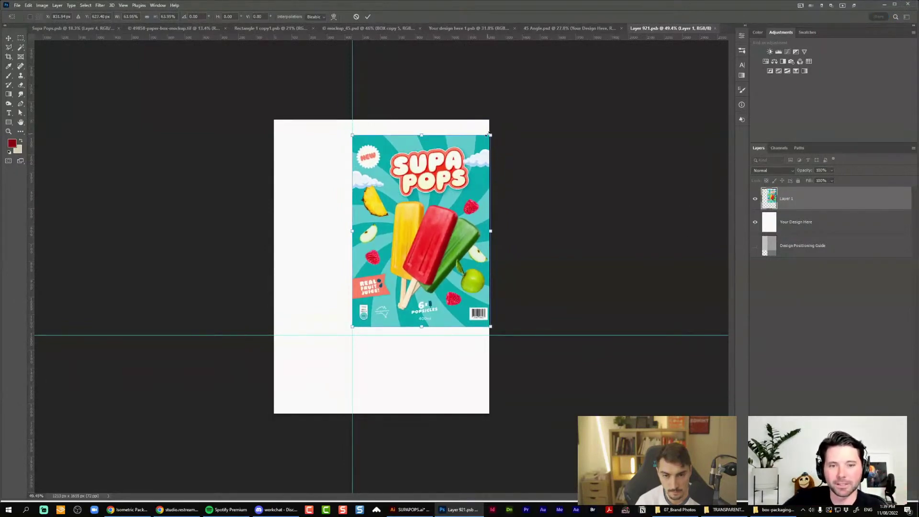
left_click_drag(493, 137, 491, 139)
key("ctrl+0")
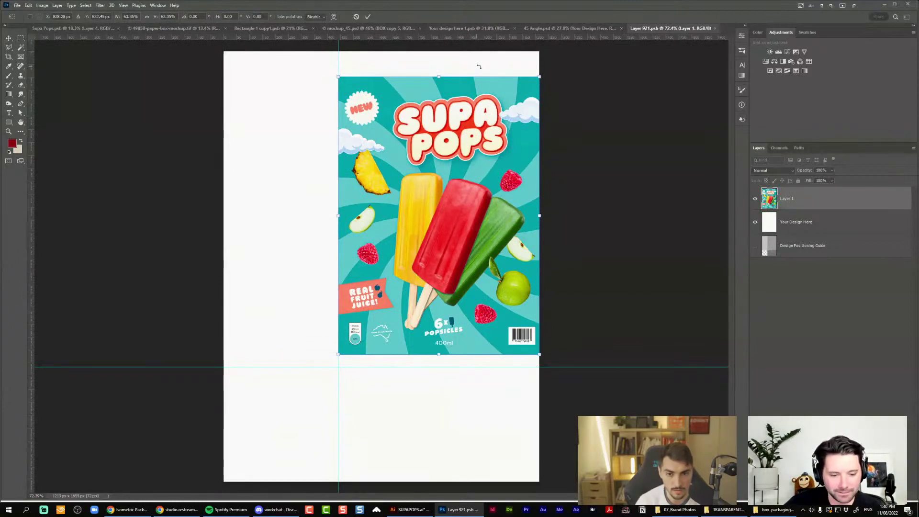
scroll(574, 102, "down", 2)
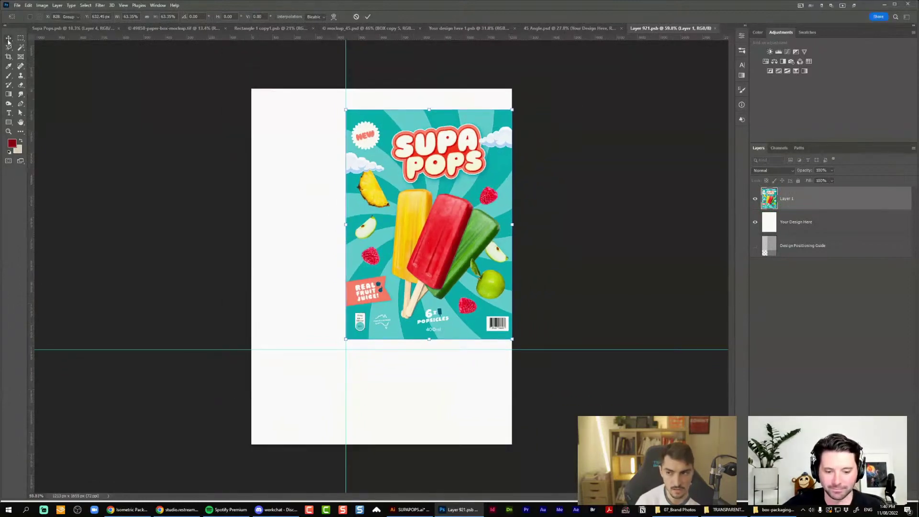
key("Return")
Select the blank area surrounding the artwork with the Magic Wand
key("w")
left_click(483, 105)
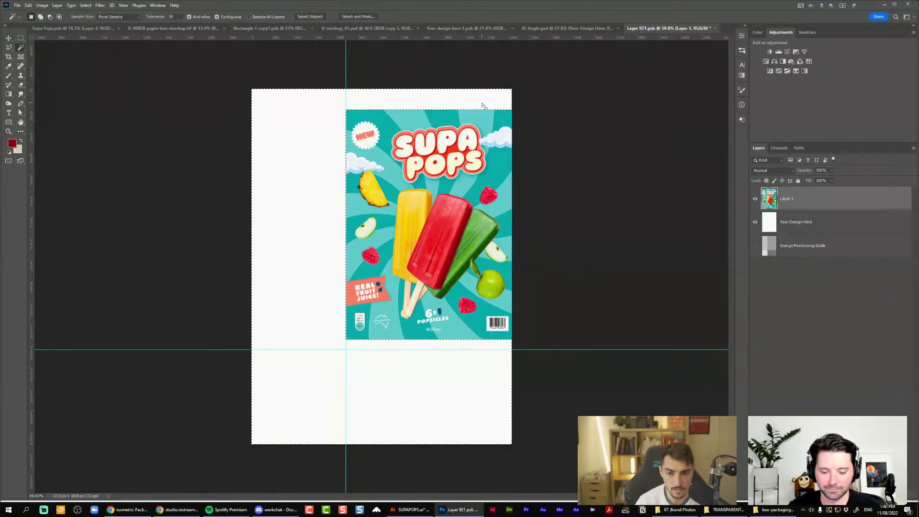
Try to fill the selected blank area with Content-Aware Fill, using Auto sampling and output to a new layer
left_click(43, 5)
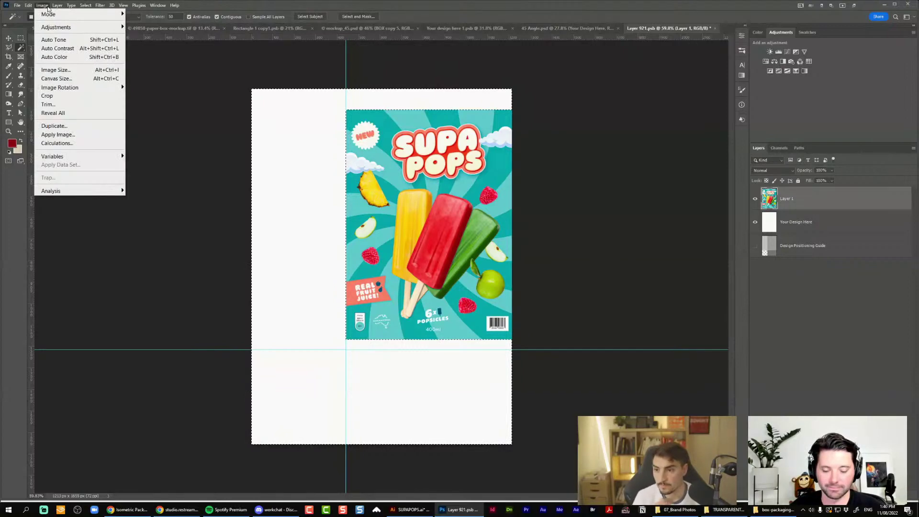
mouse_move(28, 5)
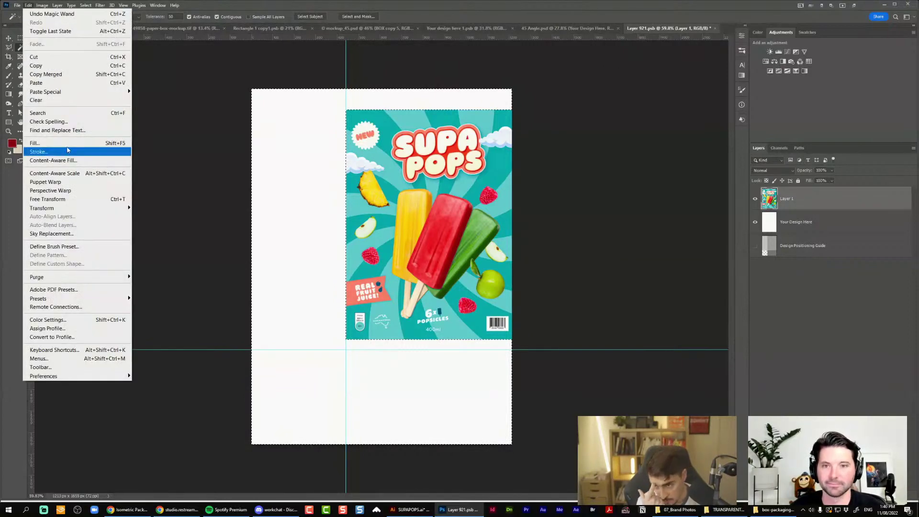
left_click(61, 161)
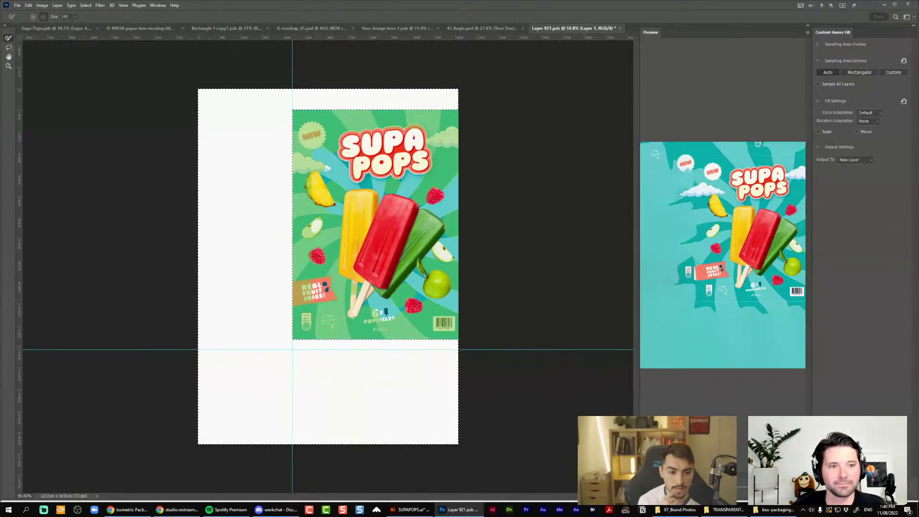
left_click(863, 75)
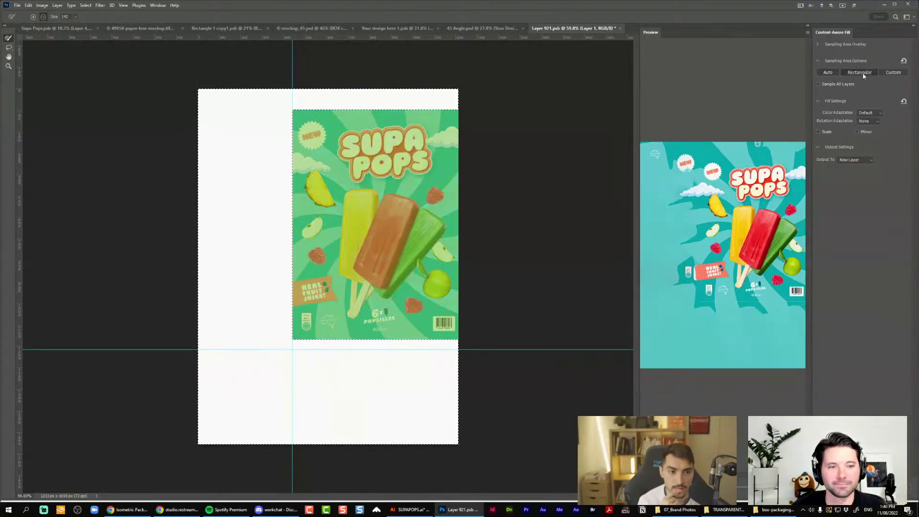
left_click(834, 75)
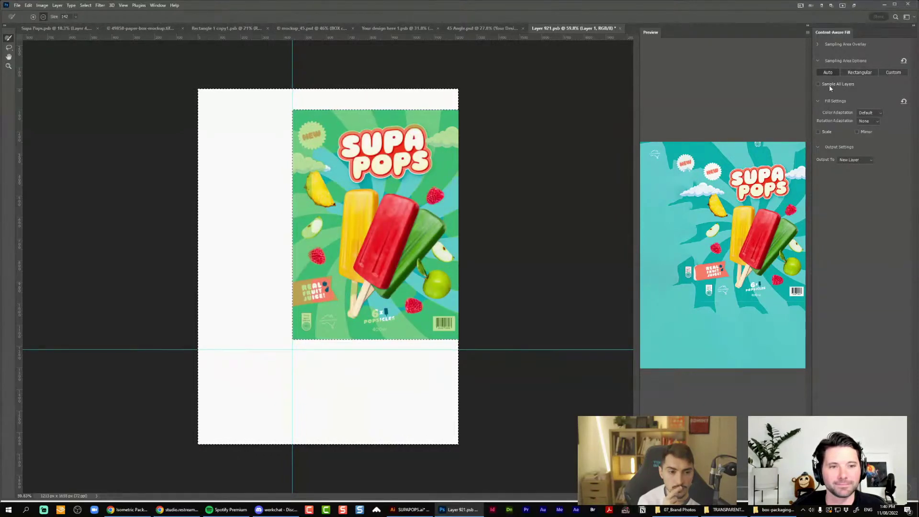
key("Escape")
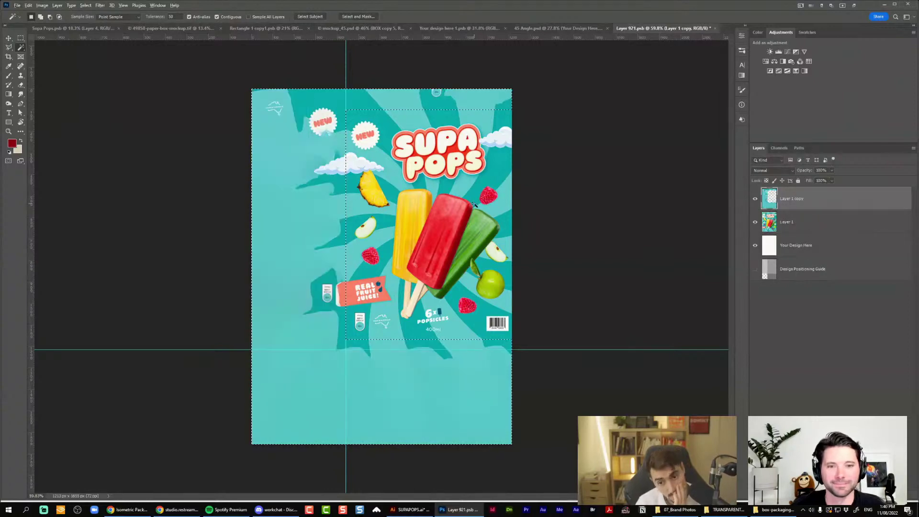
Inspect the generated background around the artwork and undo the content-aware fill
scroll(381, 131, "up", 3)
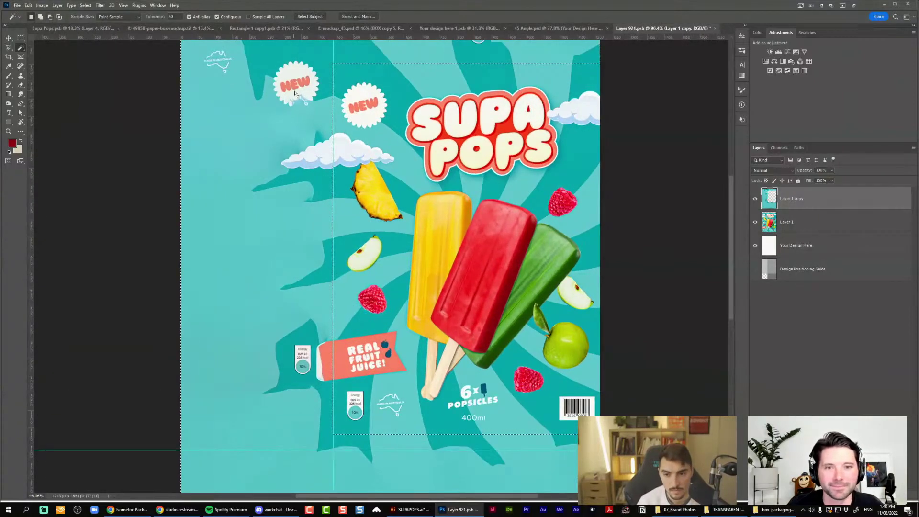
scroll(295, 94, "up", 2)
scroll(306, 103, "down", 5)
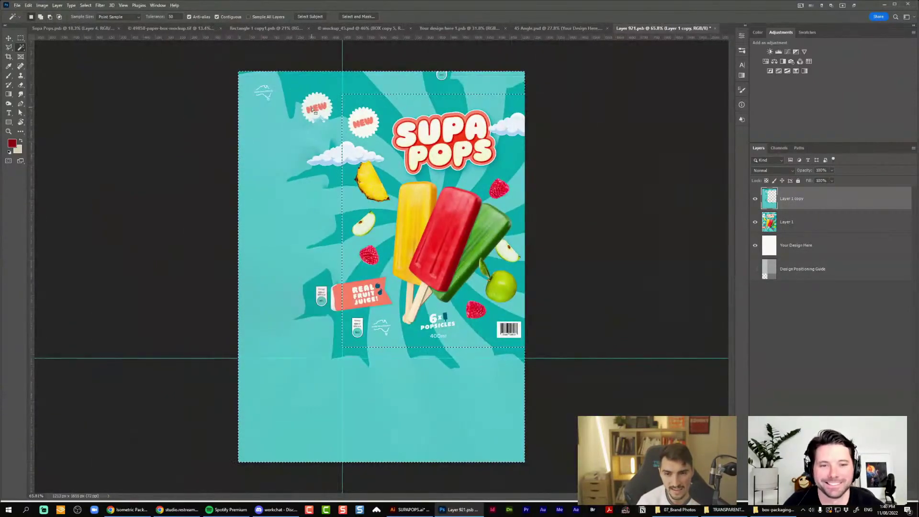
scroll(315, 106, "up", 4)
key("ctrl+z")
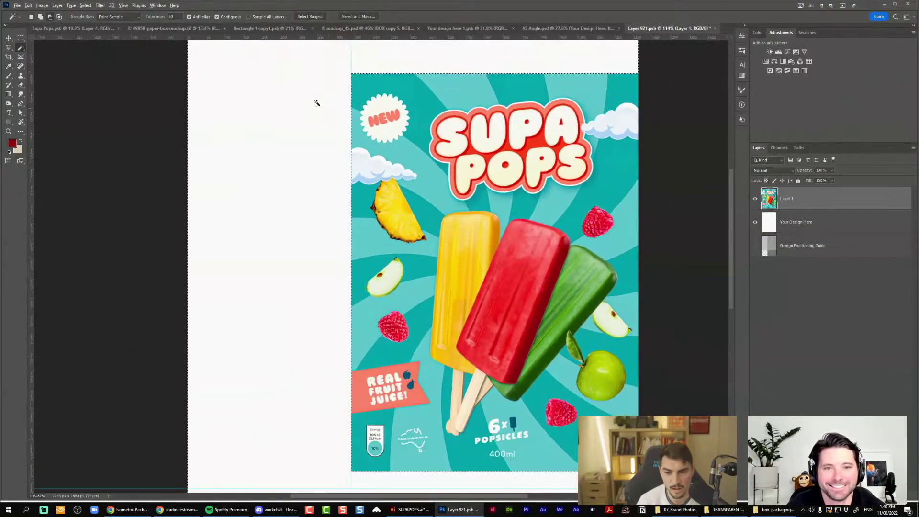
Add a Solid Color fill layer over the selected blank area, using the light teal sampled from the artwork's background
scroll(317, 102, "down", 3)
left_click(828, 326)
left_click(875, 496)
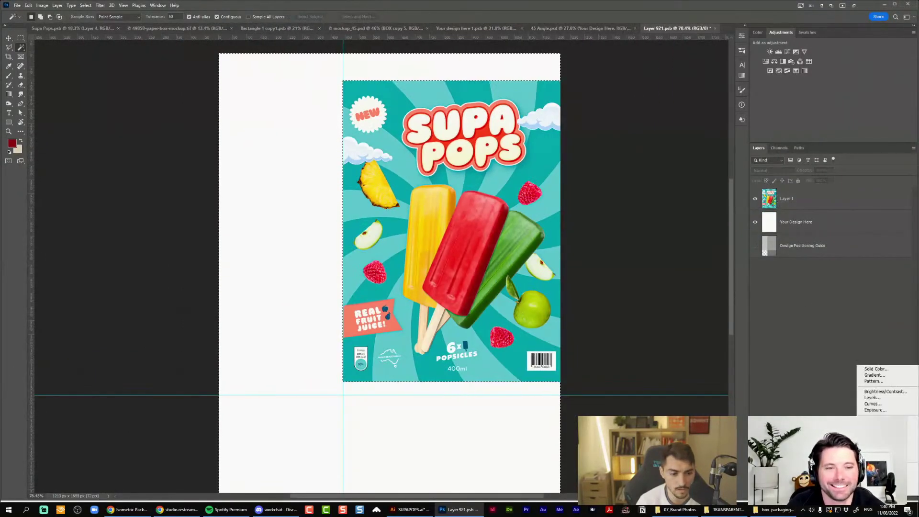
left_click(868, 369)
left_click(553, 212)
key("Return")
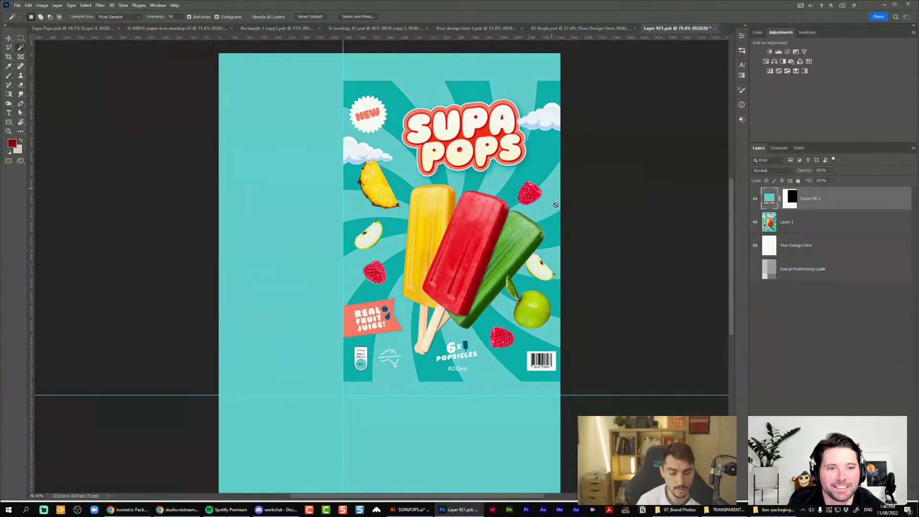
Try a slight upward move of the artwork layer, undo it and restore the teal color fill
scroll(628, 160, "down", 3)
left_click(627, 160)
left_click(499, 149)
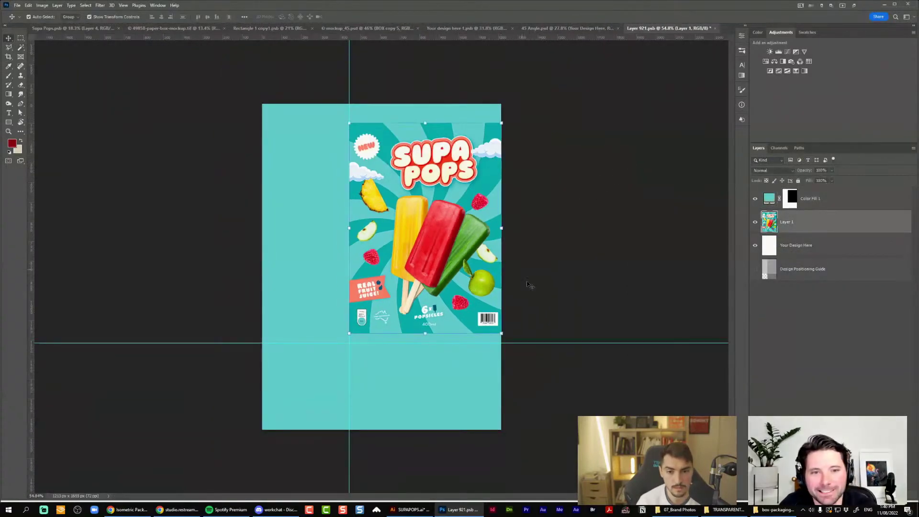
left_click_drag(480, 157, 479, 142)
key("ctrl+z")
key("ctrl+z")
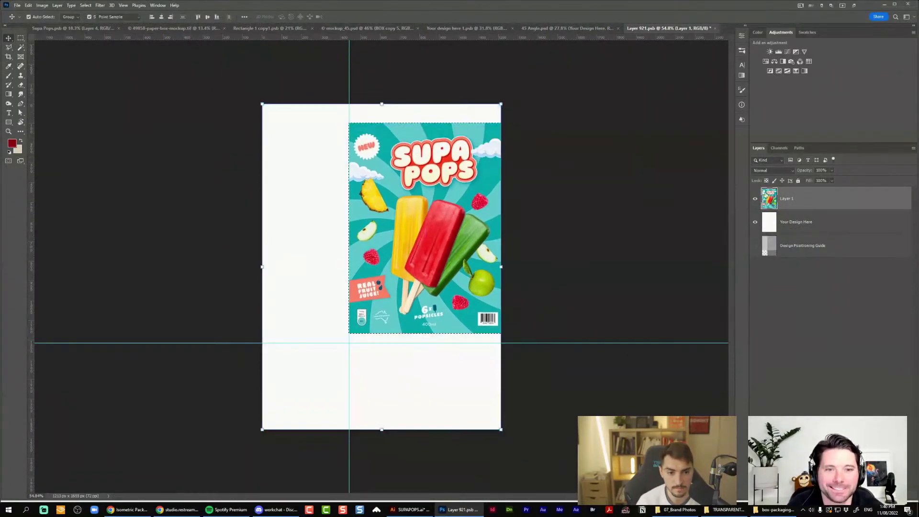
key("w")
key("ctrl+shift+z")
Save the smart object and examine the updated artwork on the boxes in the 45 Angle mockup
key("ctrl+s")
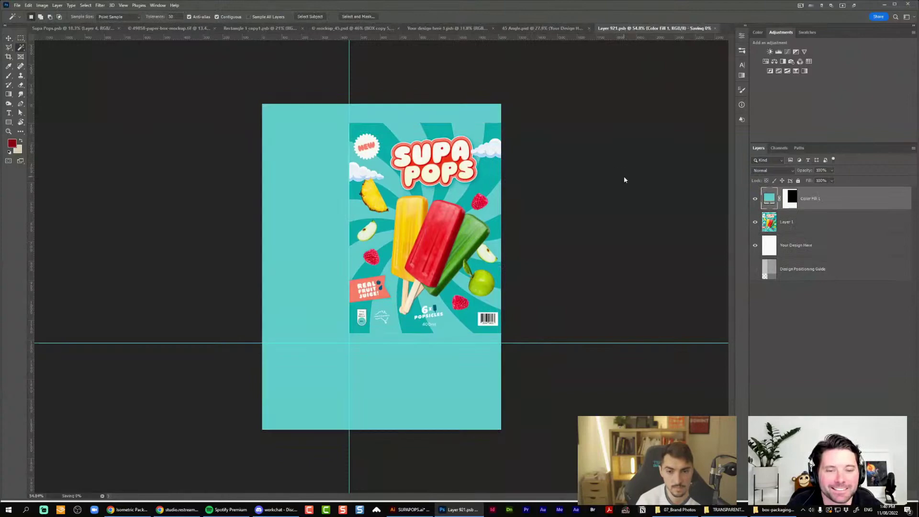
left_click(545, 28)
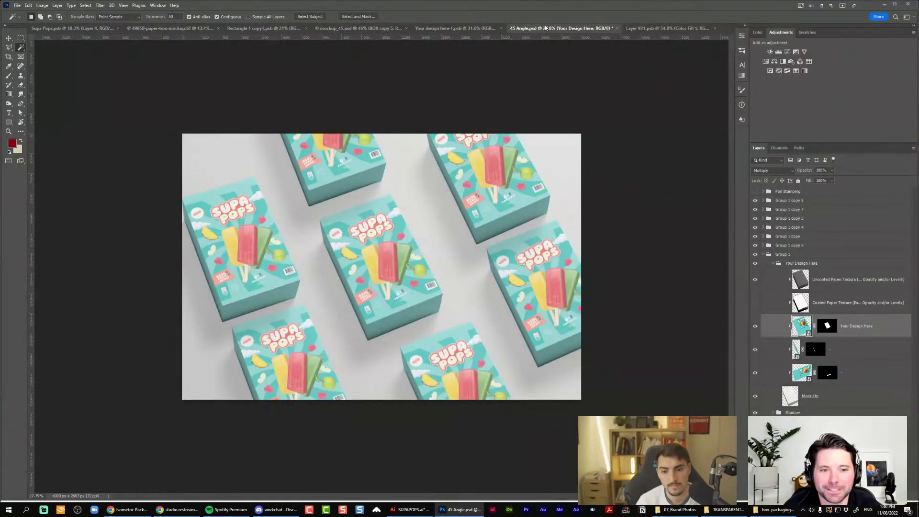
scroll(398, 202, "up", 2)
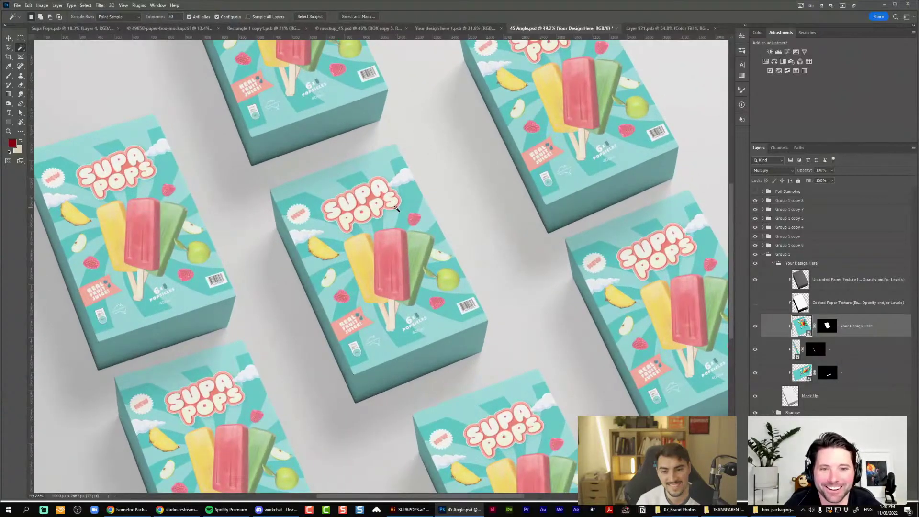
Return to the Layer 921 smart object and move the artwork layer up until it meets the canvas's upper edge
key("ctrl+Tab")
scroll(584, 91, "up", 3)
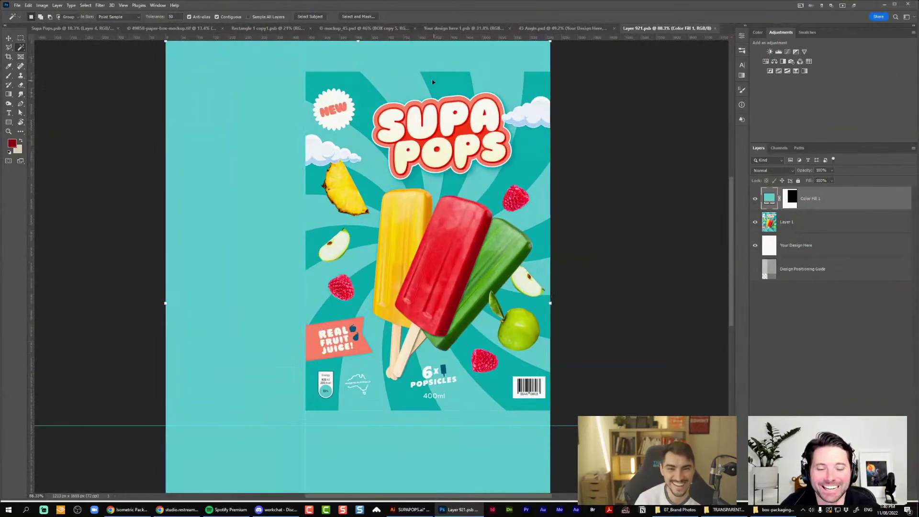
key("v")
scroll(448, 86, "up", 2)
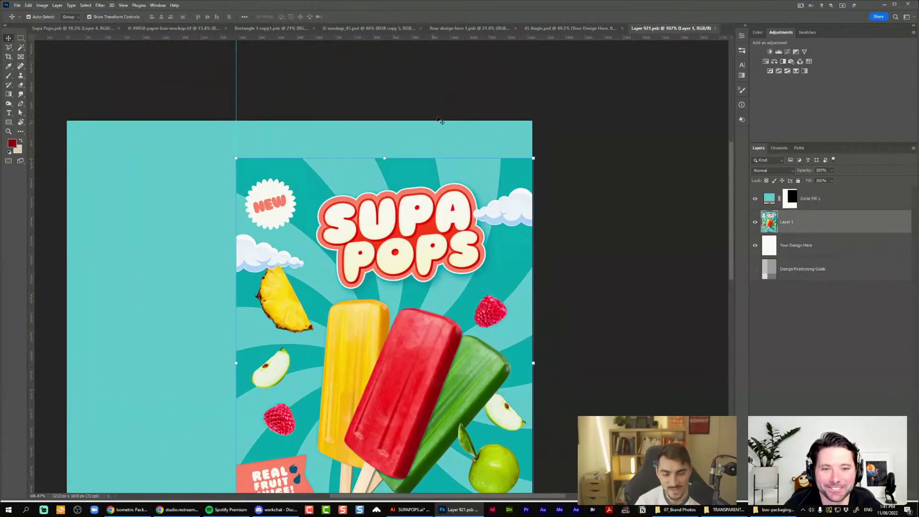
left_click(443, 102)
scroll(436, 105, "down", 2)
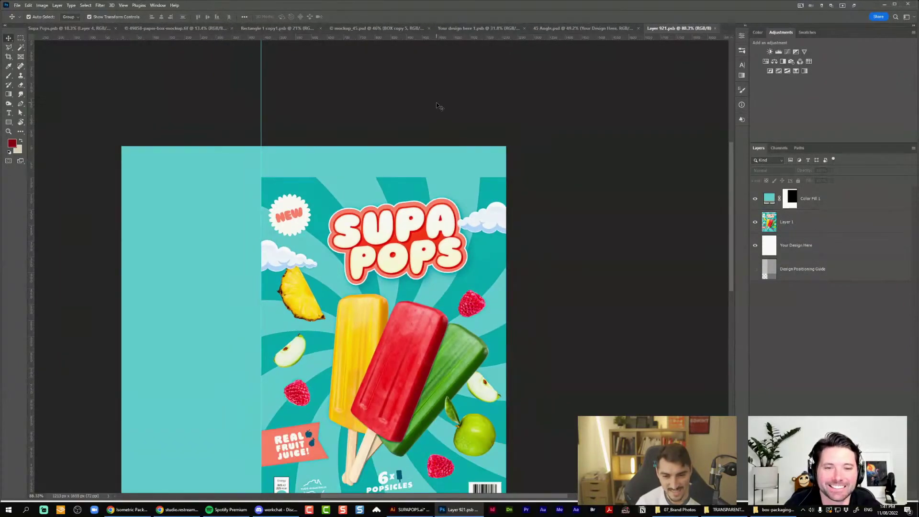
scroll(483, 165, "down", 2)
left_click(500, 223)
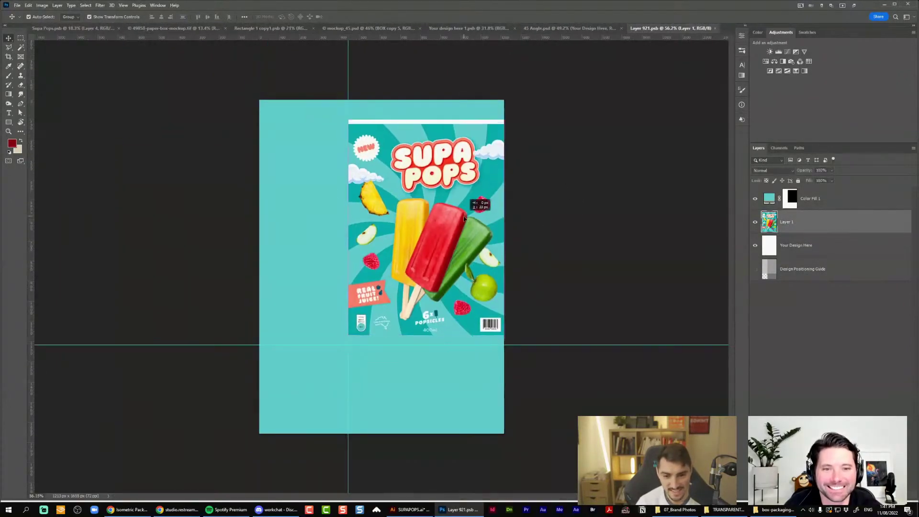
key("ctrl+t")
key("shift+Up")
key("shift+Up")
key("shift+Up")
key("shift+Up")
key("shift+Up")
key("shift+Up")
key("shift+Up")
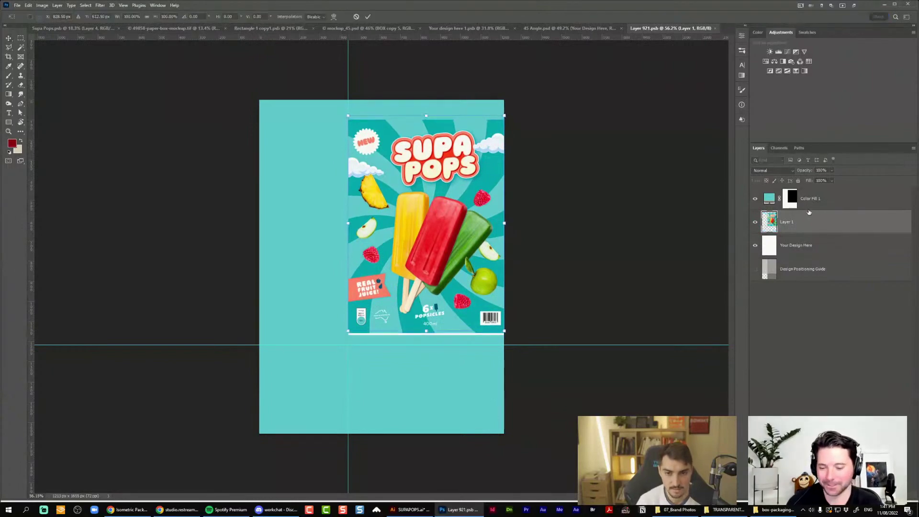
key("Up")
key("Up")
key("Up")
key("Up")
key("Up")
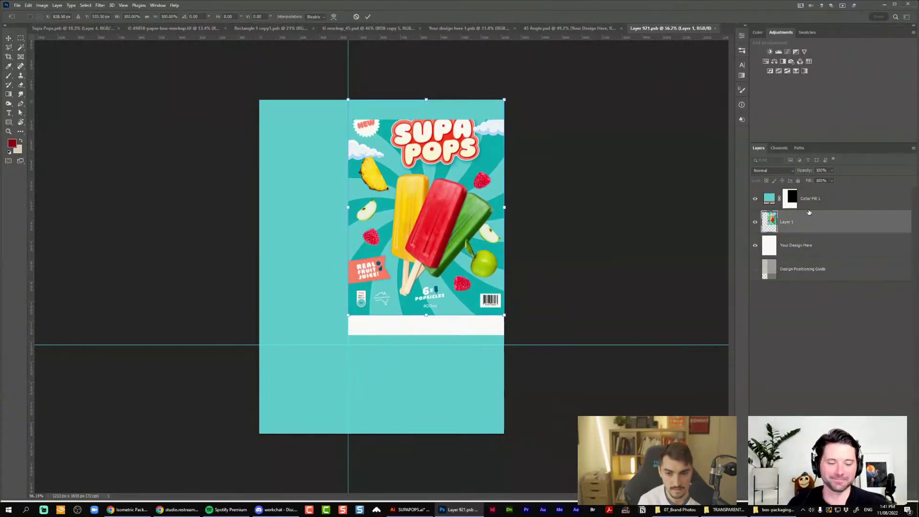
key("Return")
Check the box mockup and reposition the artwork against the upper edge of the smart object's canvas
left_click(555, 28)
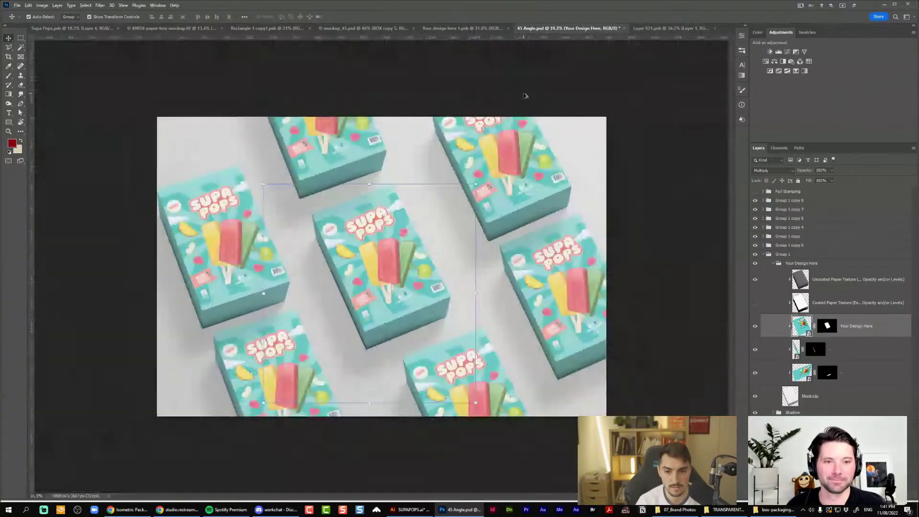
left_click(670, 28)
key("shift+Up")
key("shift+Up")
key("shift+Up")
key("shift+Up")
key("shift+Up")
key("shift+Up")
key("shift+Up")
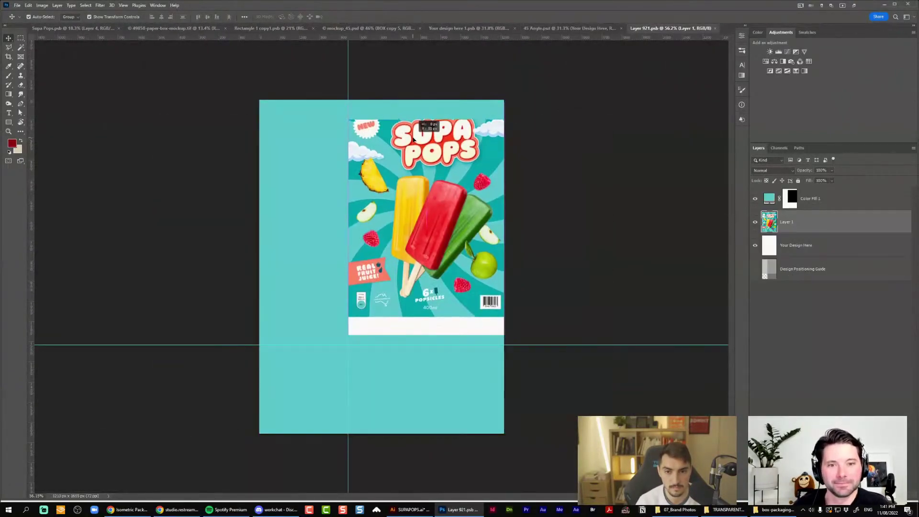
Place the Color Fill 1 layer beneath Your Design Here and hide the white Your Design Here layer
left_click_drag(837, 202, 816, 253)
left_click(754, 223)
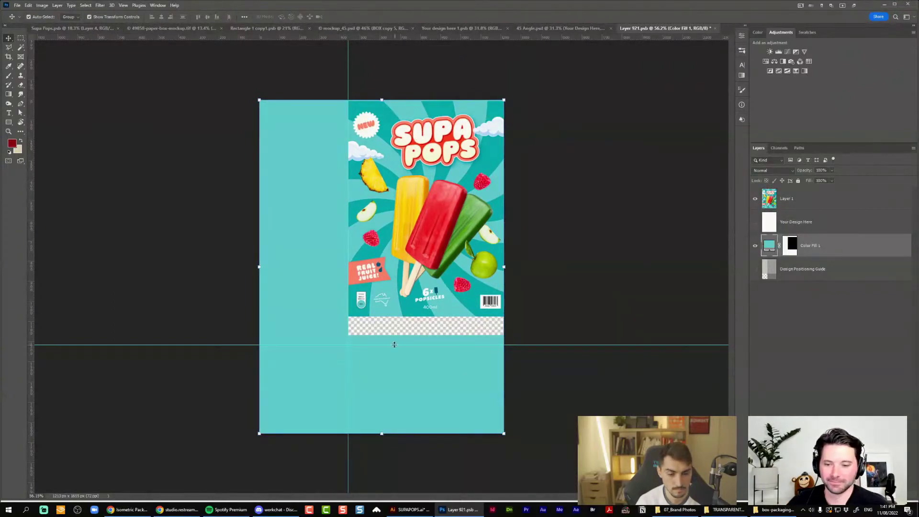
Paint the Color Fill 1 mask white to cover the transparent strip below the artwork, and save the smart object
key("w")
left_click(440, 334)
key("Return")
left_click(787, 245)
key("b")
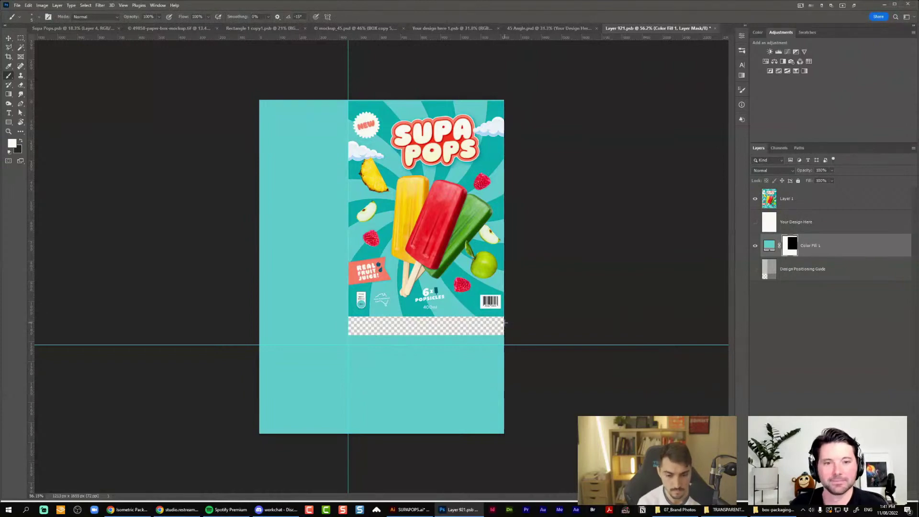
mouse_move(501, 325)
left_mouse_down()
mouse_move(479, 338)
mouse_move(377, 328)
left_mouse_up()
key("bracketright")
key("bracketright")
key("bracketright")
key("bracketright")
key("bracketright")
key("bracketright")
key("bracketright")
key("bracketright")
key("bracketright")
key("bracketright")
key("bracketright")
key("bracketright")
key("ctrl+s")
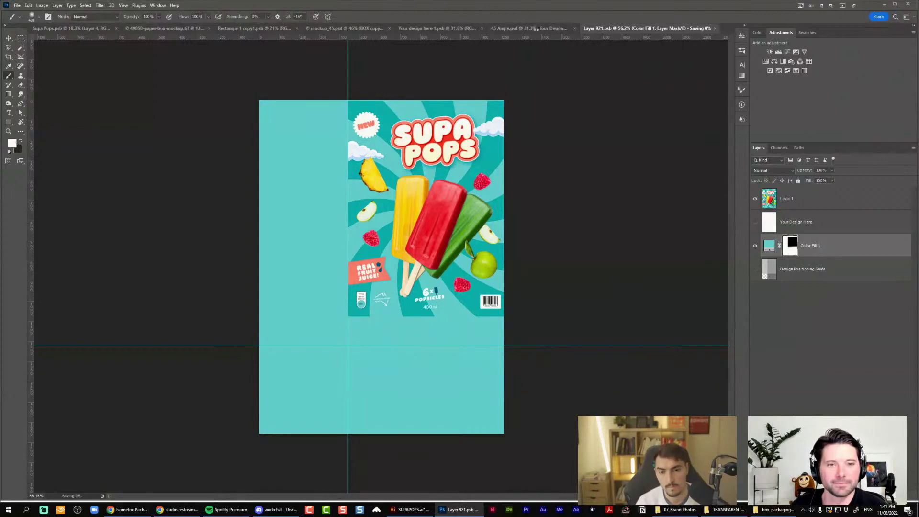
Examine how the repositioned artwork wraps over the box faces in the 45 Angle mockup
left_click(537, 28)
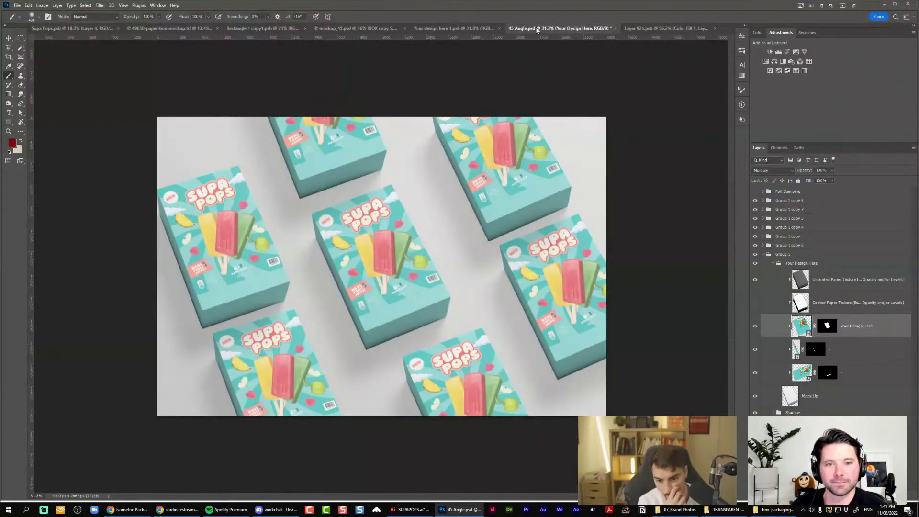
scroll(429, 211, "down", 2)
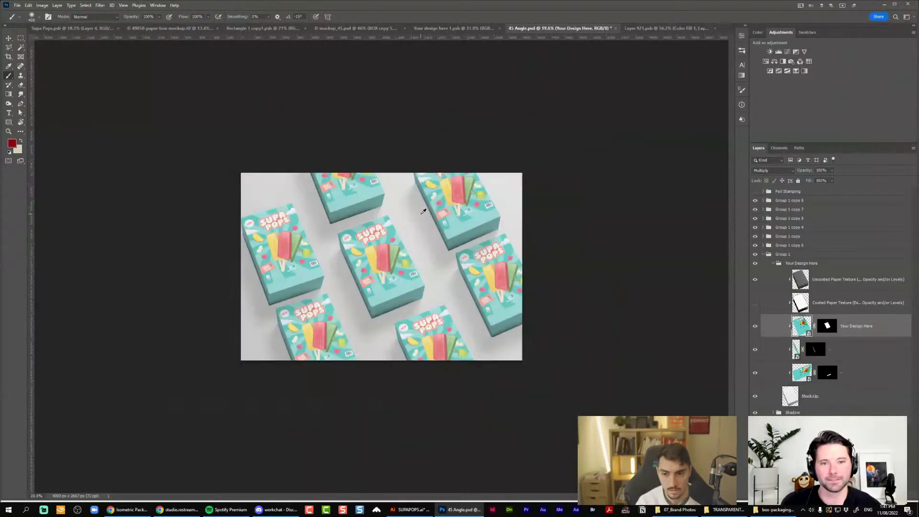
scroll(416, 213, "up", 4)
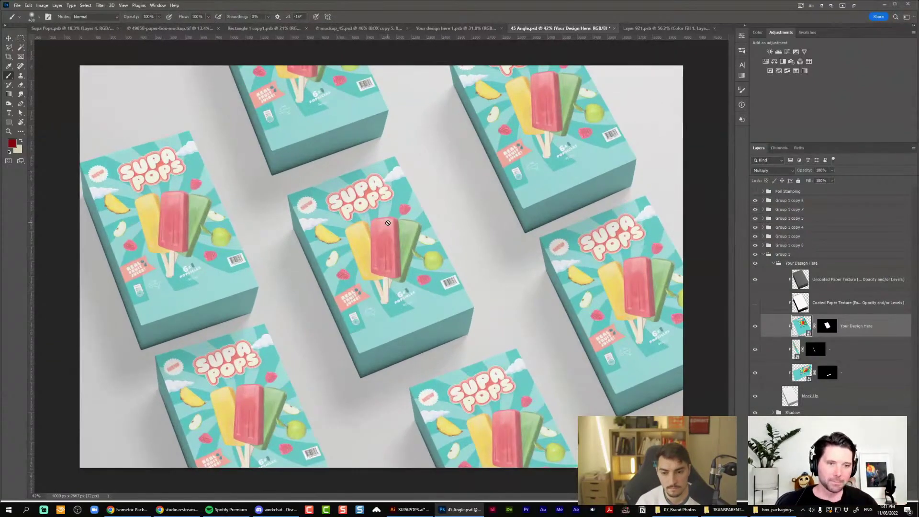
scroll(833, 301, "down", 1)
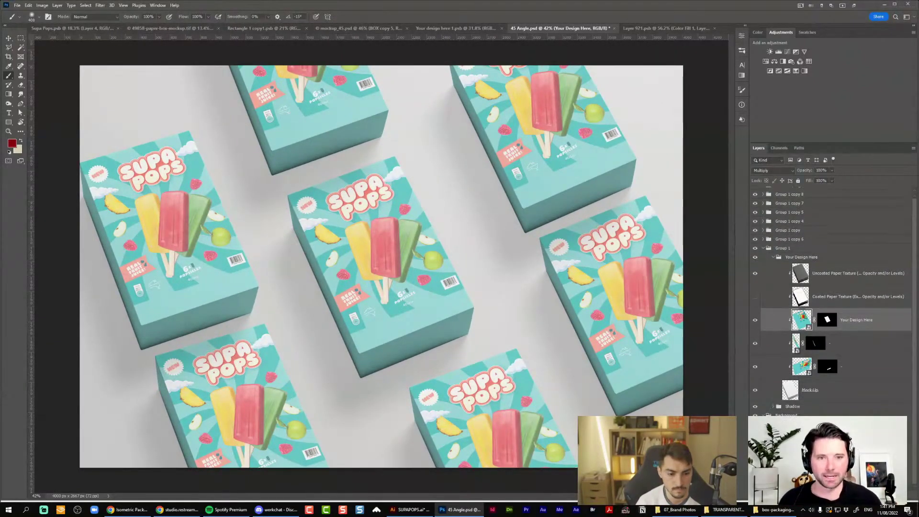
Toggle the visibility of the individual background layers to identify what each contributes to the mockup's backdrop
left_click(754, 430)
left_click(755, 431)
left_click(754, 445)
left_click(754, 445)
left_click(754, 462)
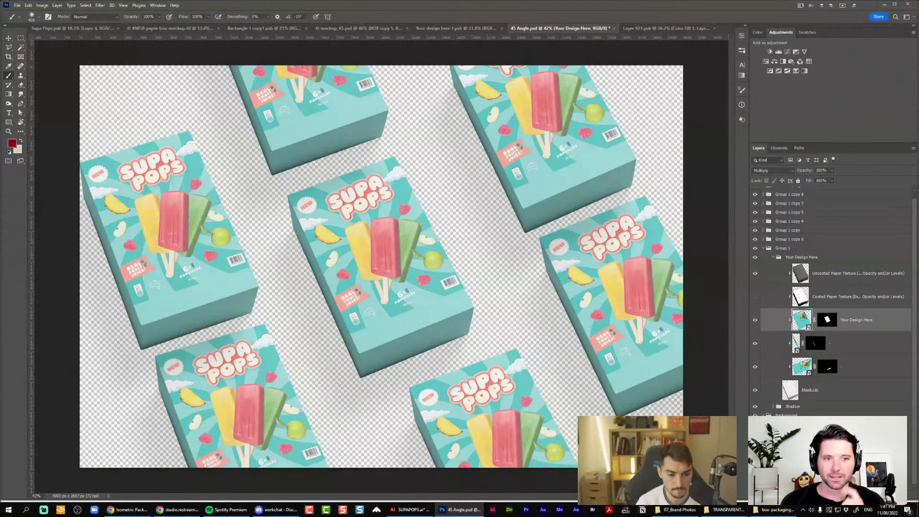
left_click(754, 462)
left_click(755, 478)
left_click(754, 478)
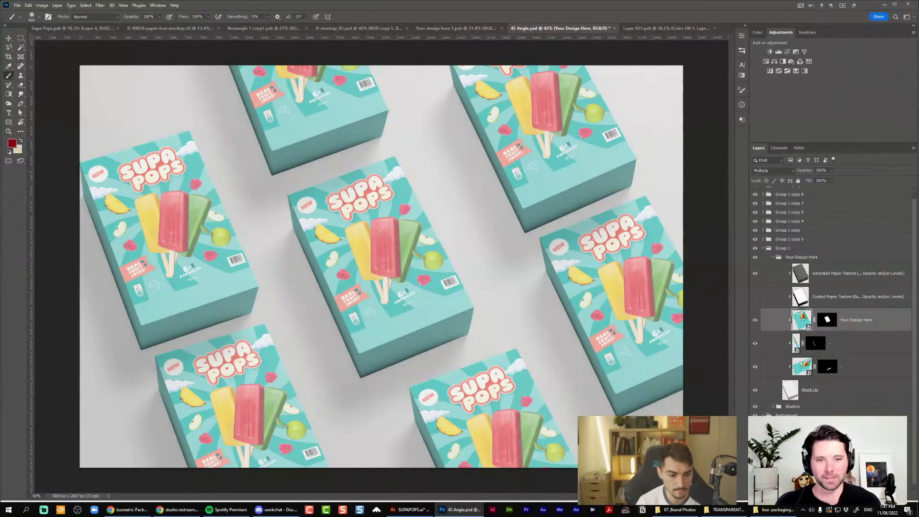
left_click(755, 461)
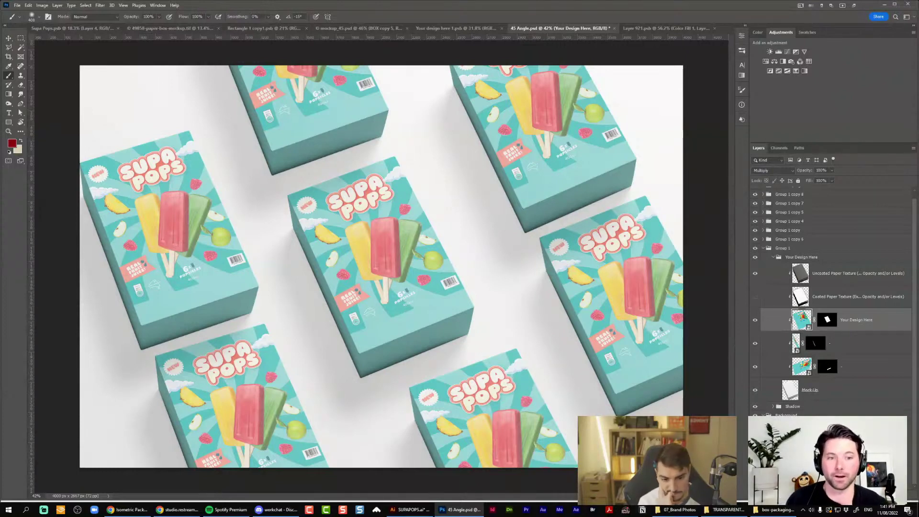
left_click(754, 455)
Open the mockup's background smart object for editing
double_click(790, 455)
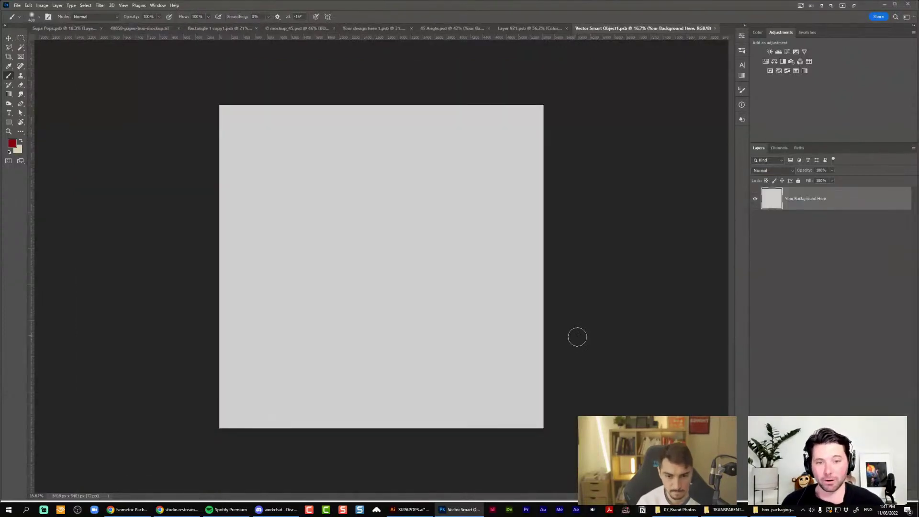
scroll(577, 337, "down", 2)
key("v")
Switch to File Explorer and preview texture 22 from the TRANSPARENT_PNG_FILES folder
left_click(720, 510)
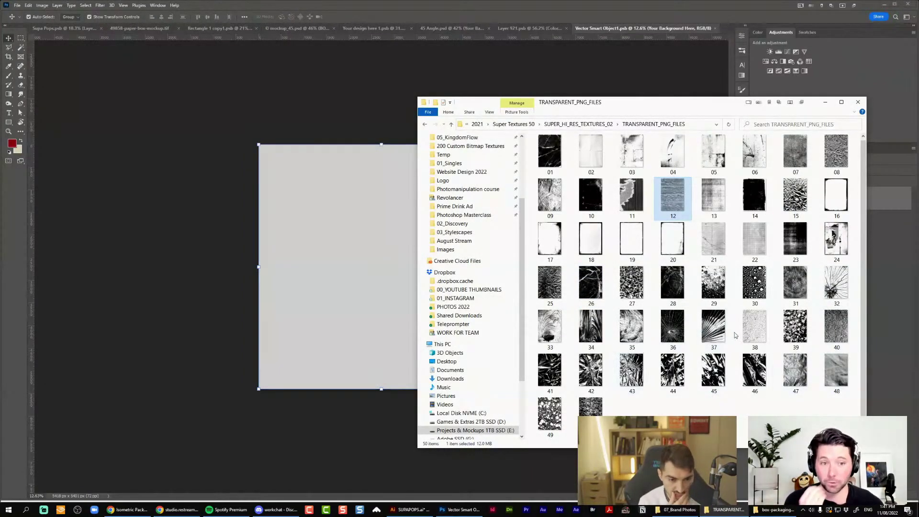
left_click(756, 233)
double_click(757, 233)
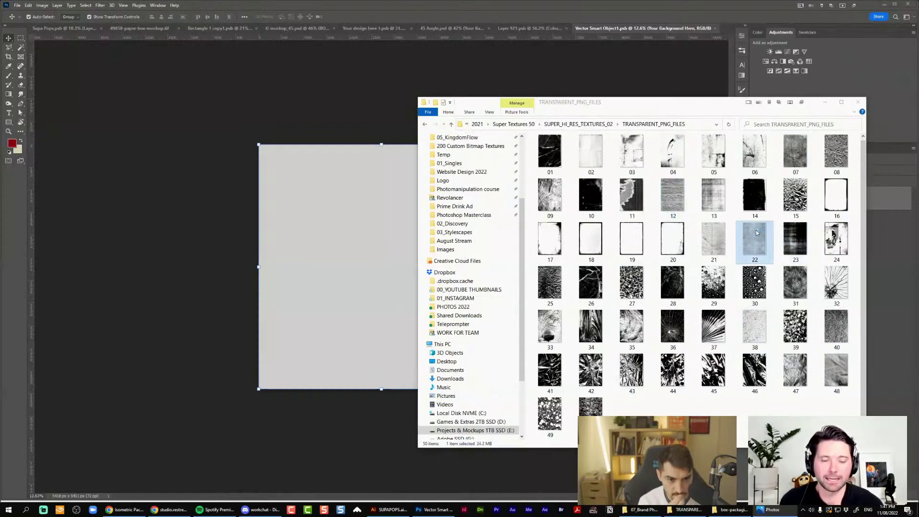
double_click(841, 6)
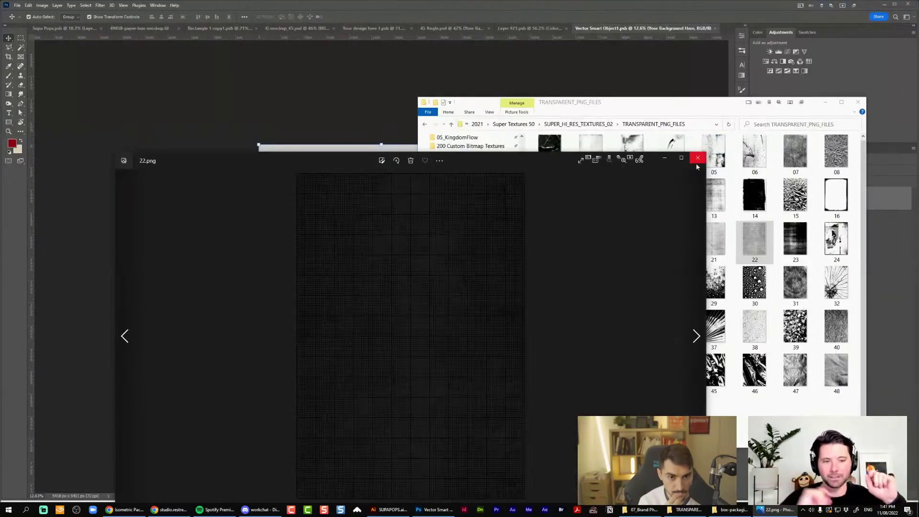
left_click(701, 161)
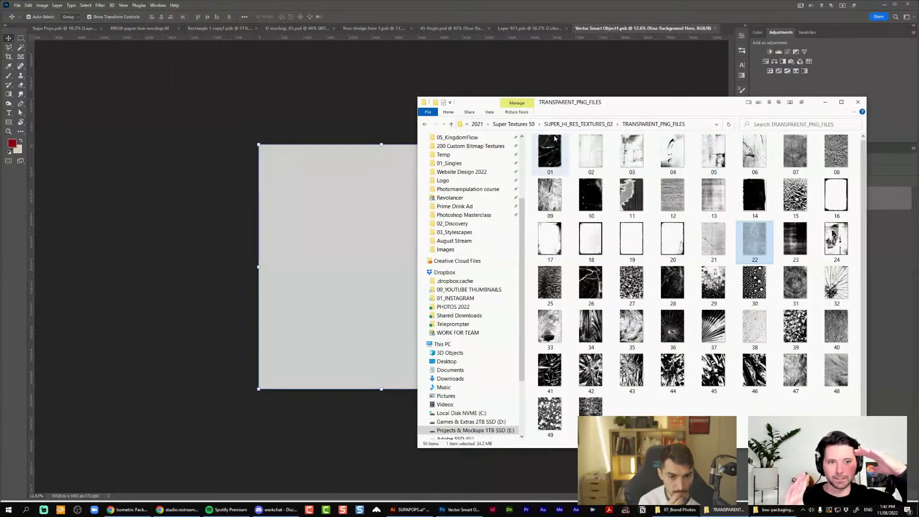
Browse the 2021 textures library to the TIFF_VERSIONS folder of WOODEN_BLOCK_TEXTURES within Block Textures
left_click(513, 124)
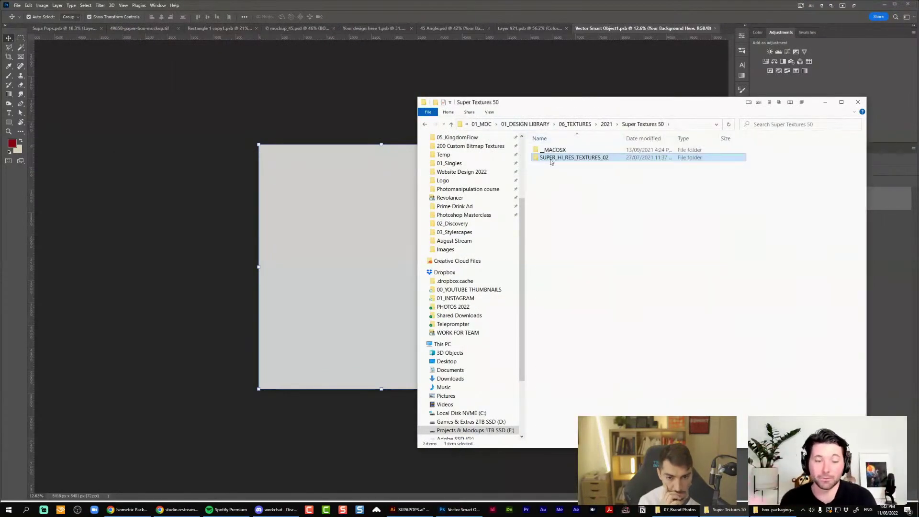
left_click(606, 124)
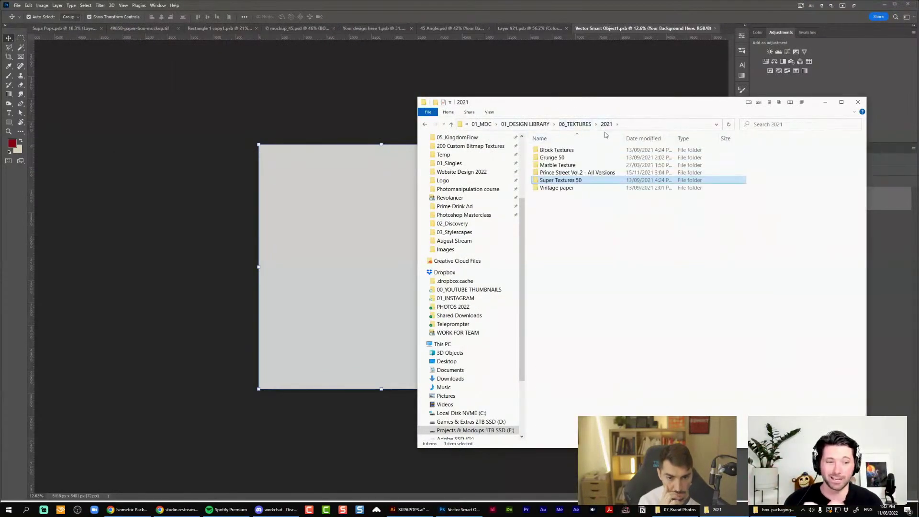
double_click(584, 150)
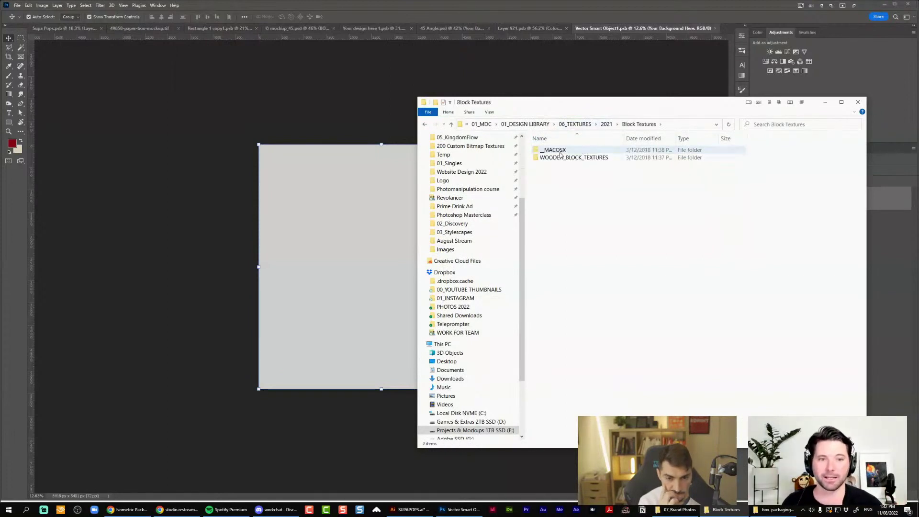
double_click(599, 157)
key("alt+Left")
key("alt+Left")
left_click(579, 146)
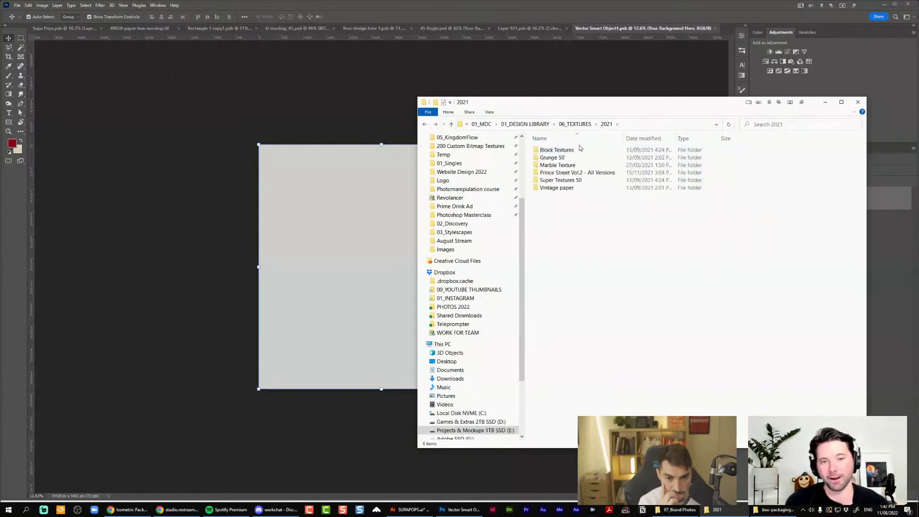
double_click(574, 150)
double_click(560, 159)
double_click(558, 159)
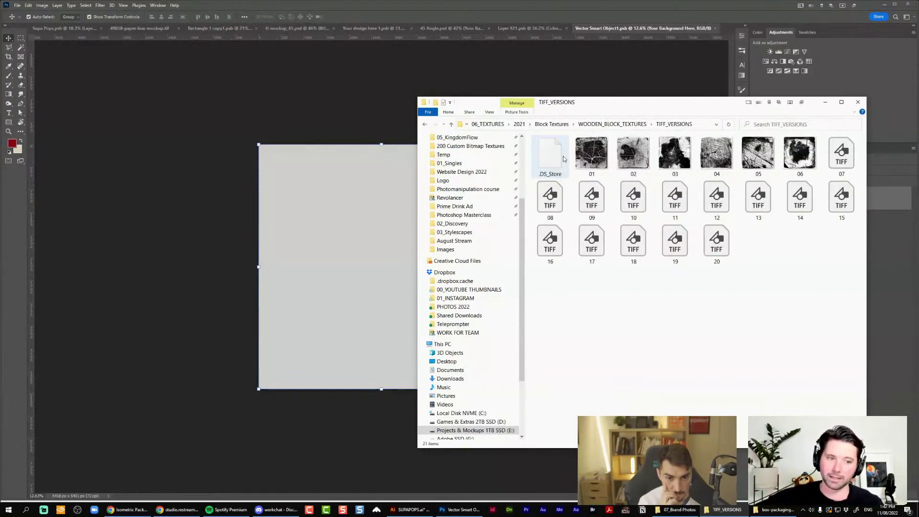
Return to the 06_TEXTURES library and open the nested Essential Concrete Sample folder
key("alt+Left")
key("alt+Left")
key("alt+Left")
key("alt+Left")
key("alt+Left")
key("alt+Left")
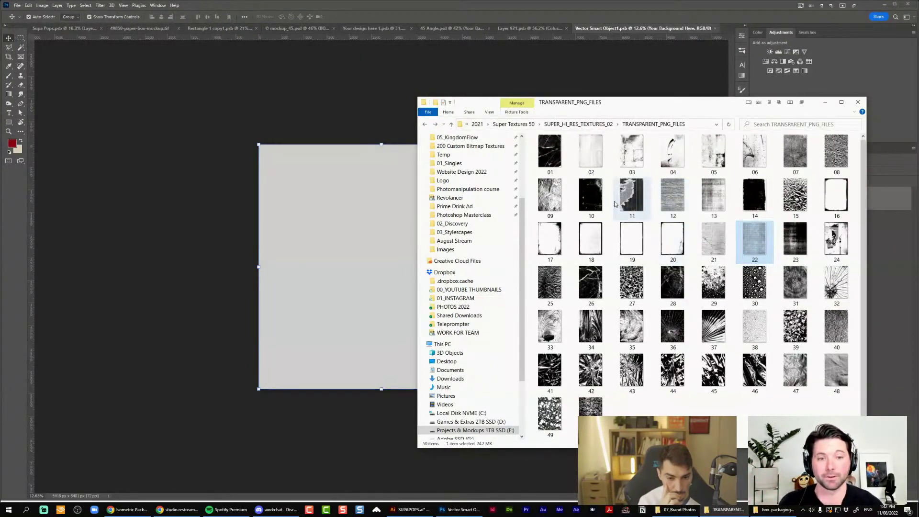
key("alt+Left")
key("alt+Left")
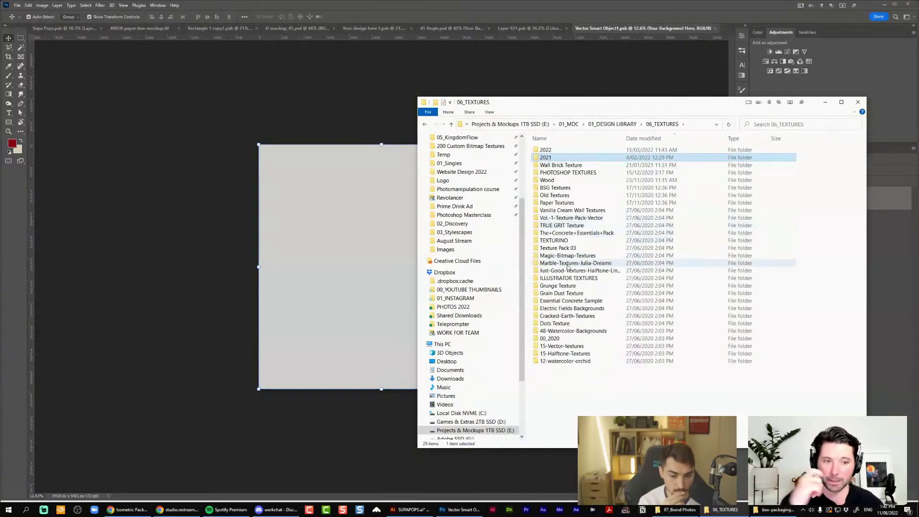
double_click(594, 301)
double_click(592, 159)
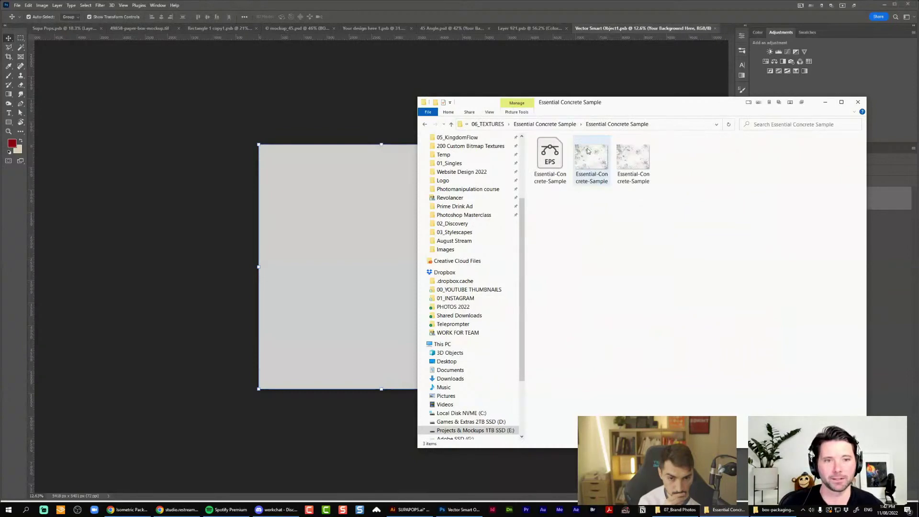
Place the Essential-Concrete-Sample image over the whole background in Screen mode, save the smart object and view the 45 Angle mockup
left_click_drag(591, 158, 260, 307)
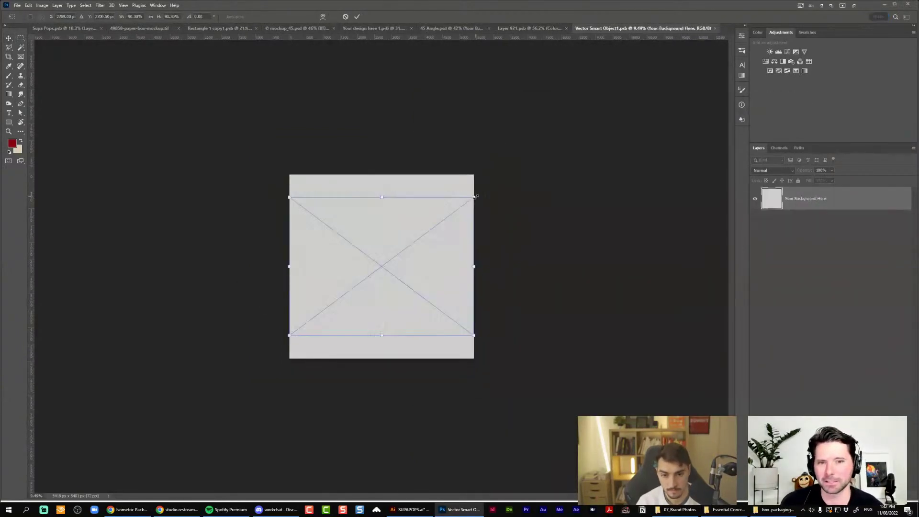
left_click(772, 171)
left_click(760, 243)
key("ctrl+s")
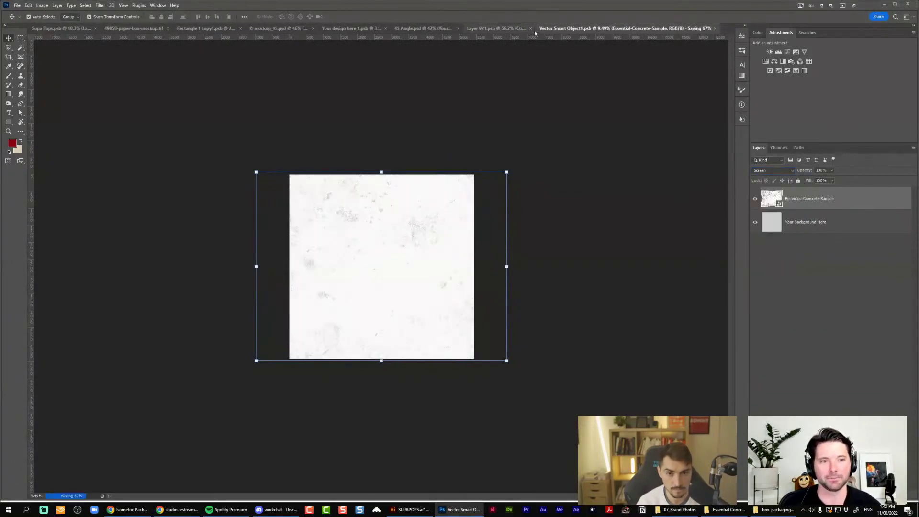
left_click(518, 31)
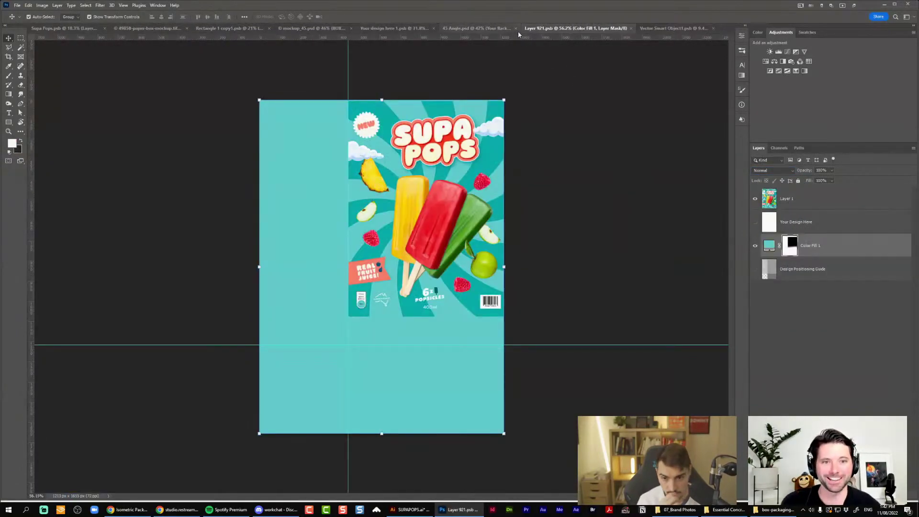
left_click(499, 31)
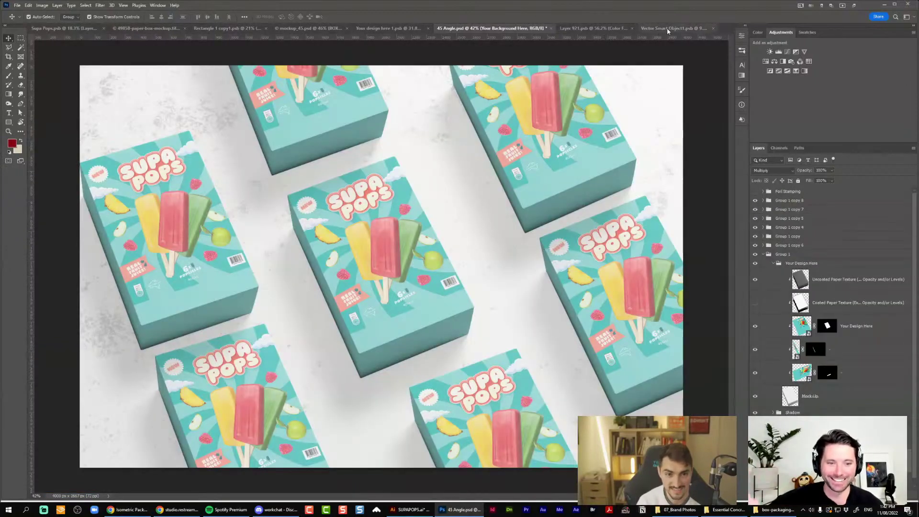
Add a solid color fill layer to the background smart object
left_click(667, 28)
left_click(882, 496)
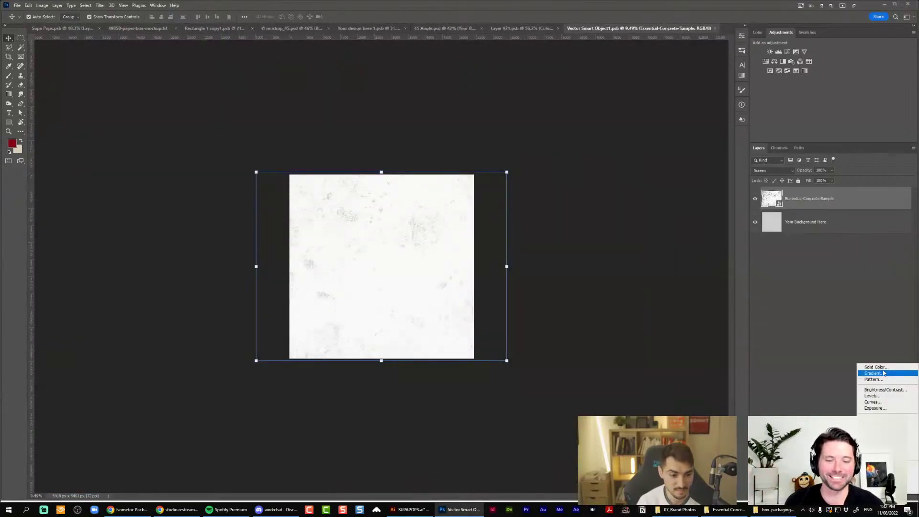
left_click(760, 230)
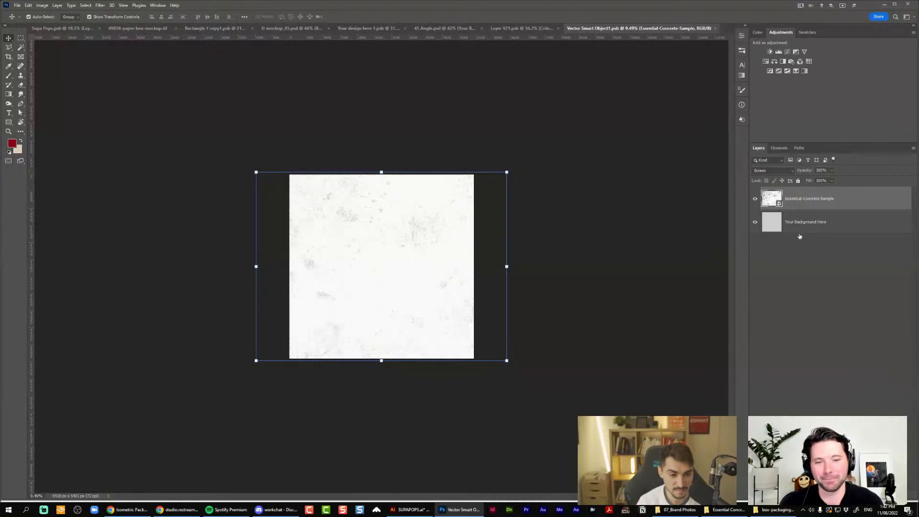
left_click(881, 496)
left_click(866, 367)
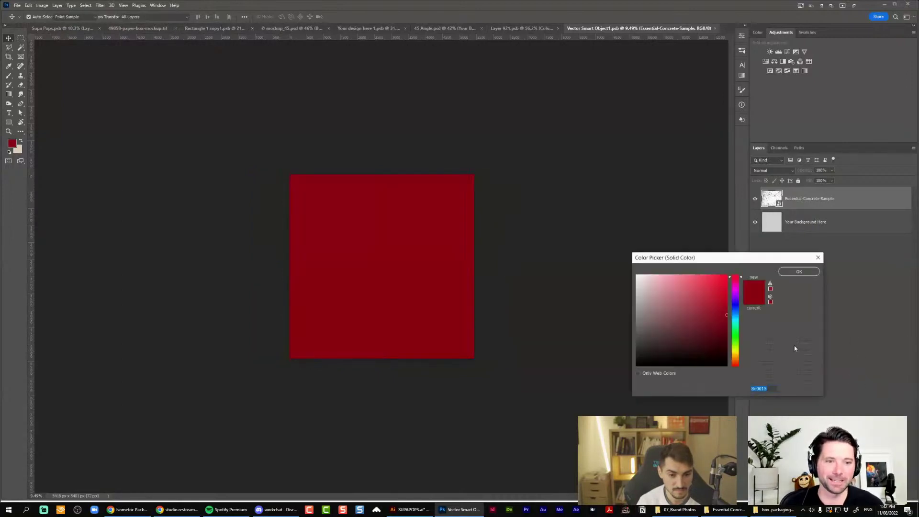
Copy the teal background shape from the SUPAPOPS file in Illustrator and paste it into Photoshop's background document as a smart object
left_click(410, 509)
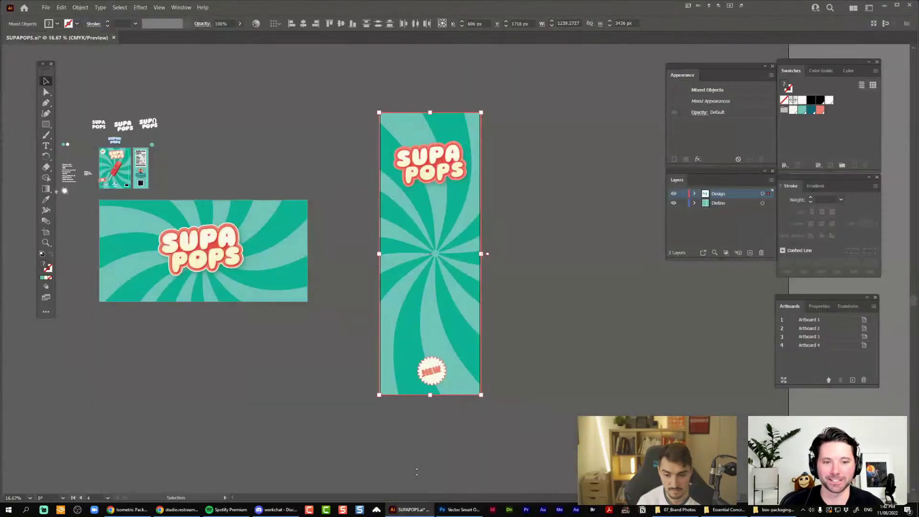
key("alt+Tab")
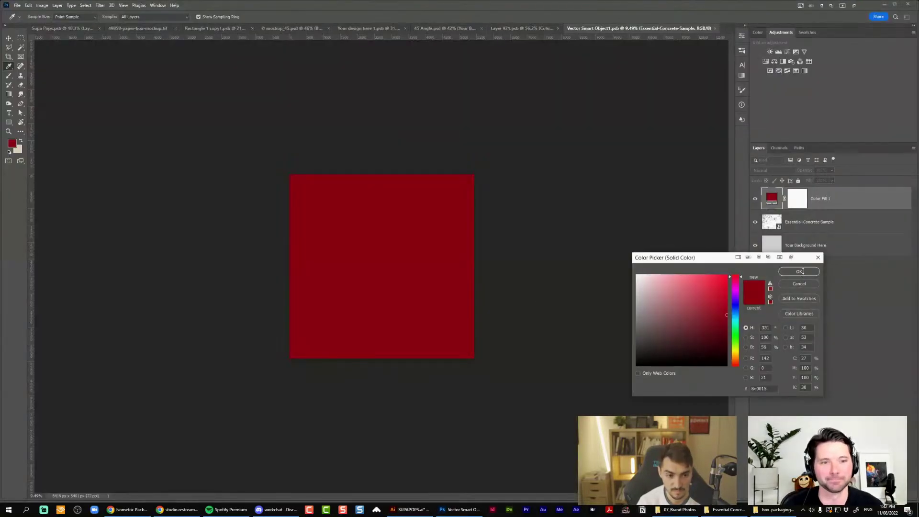
left_click(803, 271)
key("ctrl+v")
left_click(458, 187)
left_click(797, 273)
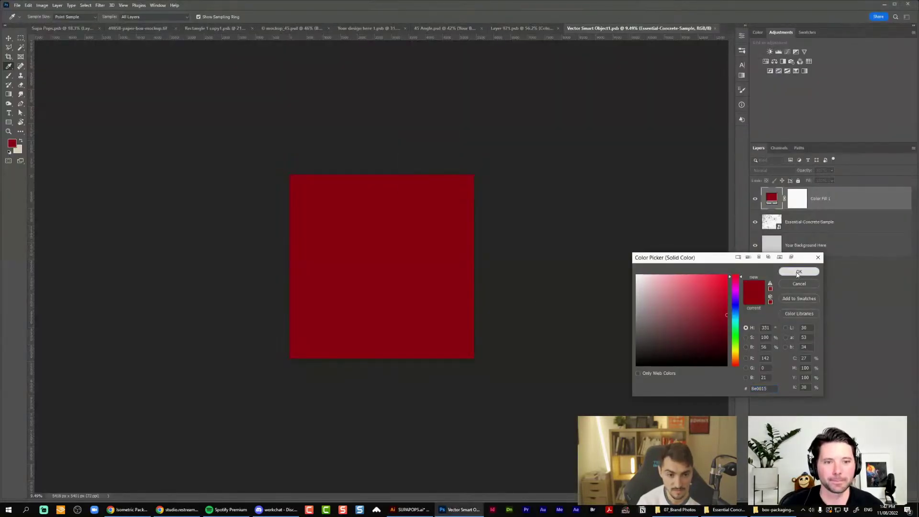
key("ctrl+v")
key("Return")
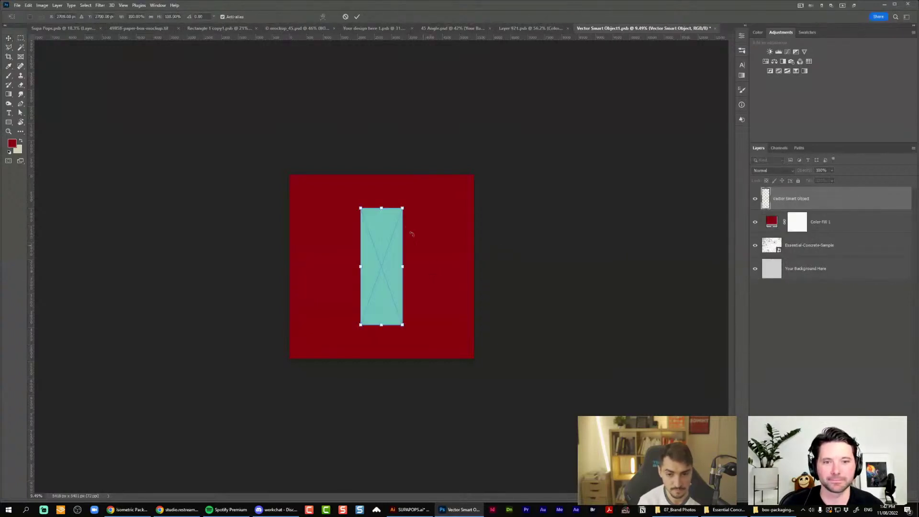
Stretch the pasted teal shape beyond all edges of the canvas and save the background smart object
left_click_drag(404, 211, 635, 119)
left_click_drag(383, 207, 382, 156)
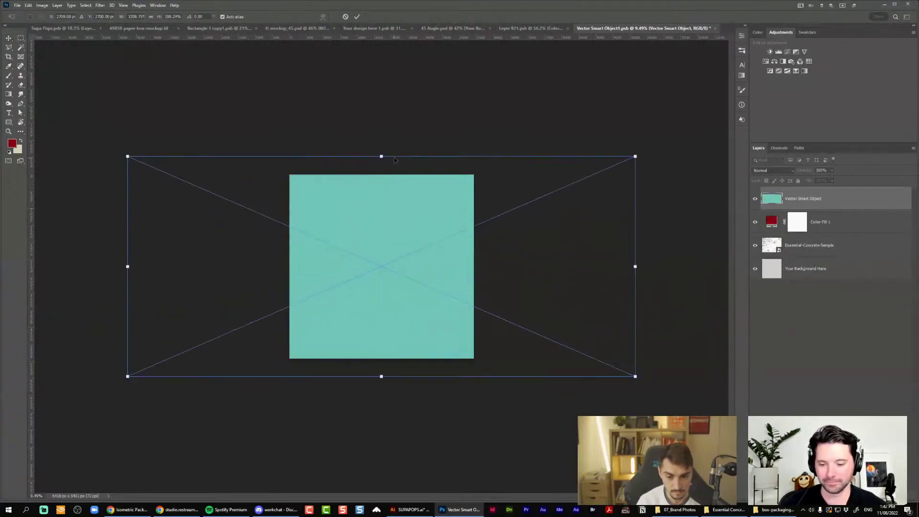
key("Return")
key("ctrl+s")
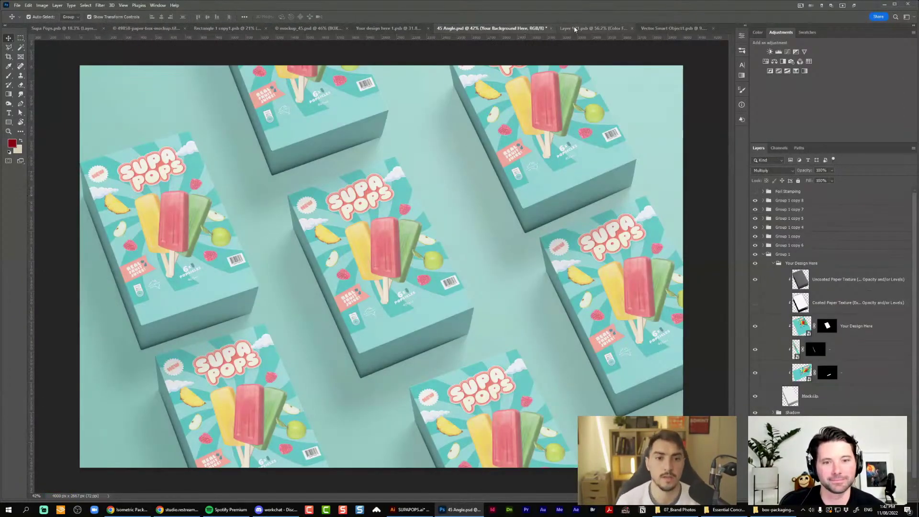
Move the teal vector layer to the bottom of the background document's layer stack and delete the red color fill layer
left_click(574, 30)
left_click(670, 28)
key("ctrl+shift+bracketleft")
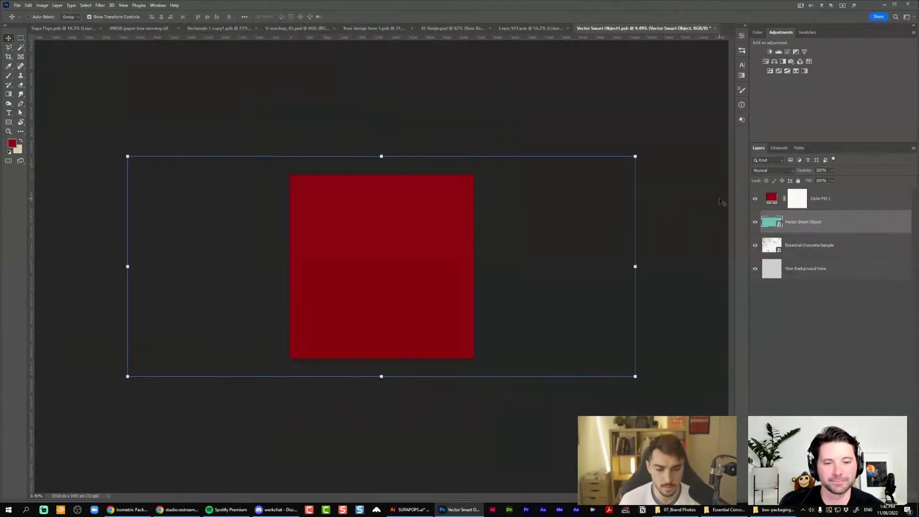
left_click(843, 199)
key("Delete")
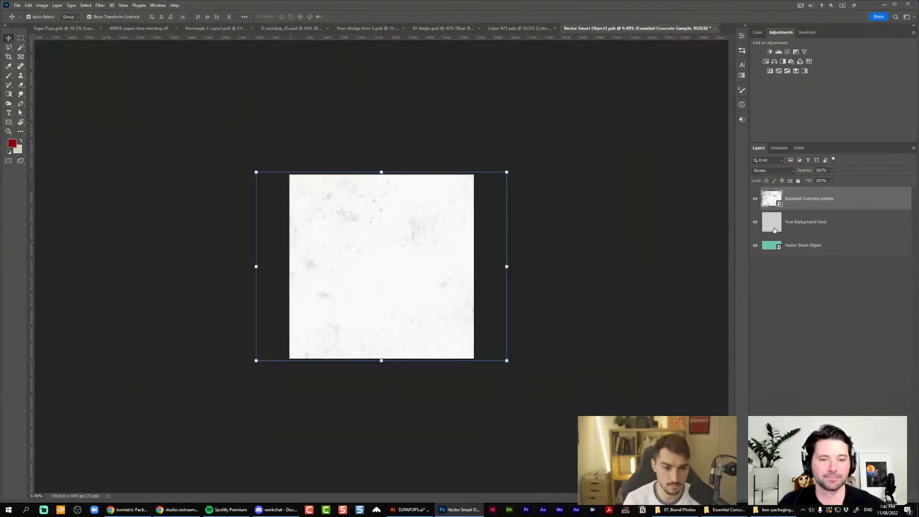
Hide the Your Background Here layer, save the smart object and inspect the teal-tinted concrete texture in the 45 Angle mockup
left_click(760, 225)
left_click(755, 222)
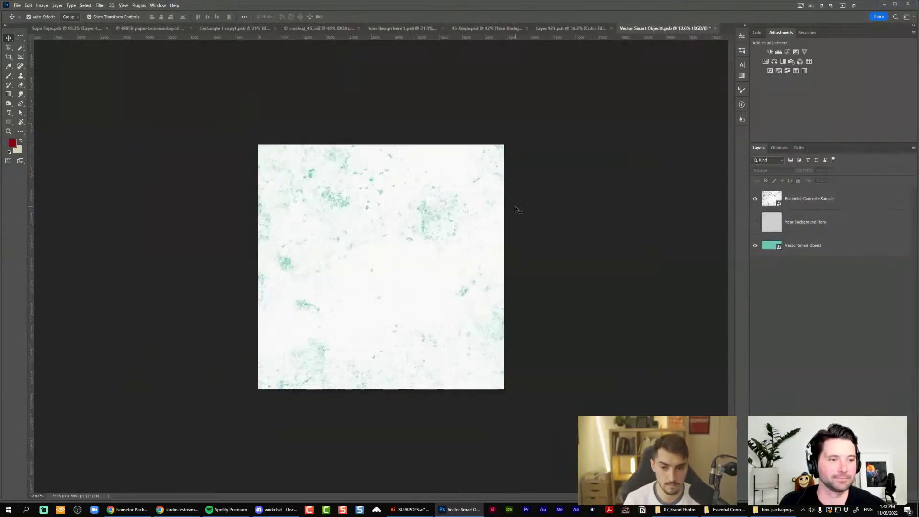
key("ctrl+s")
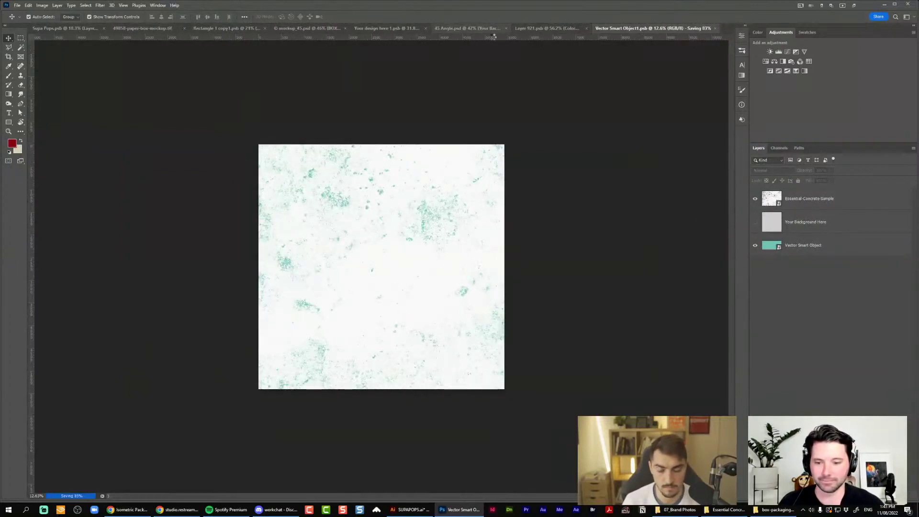
left_click(489, 29)
scroll(429, 219, "down", 7)
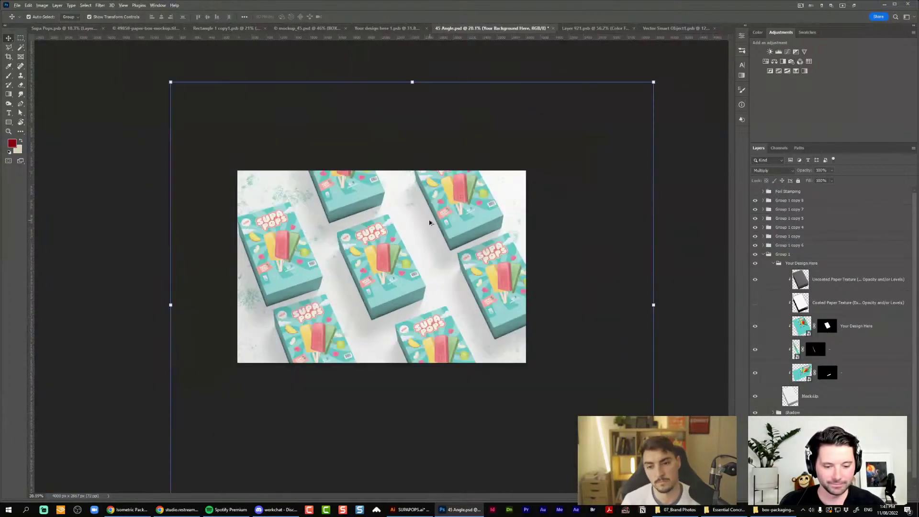
scroll(356, 260, "up", 6)
scroll(356, 261, "up", 1)
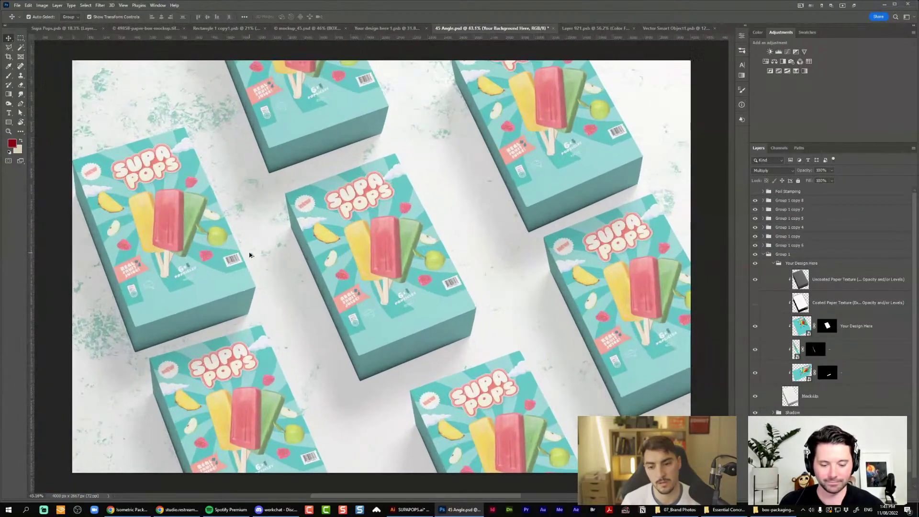
scroll(294, 236, "down", 2)
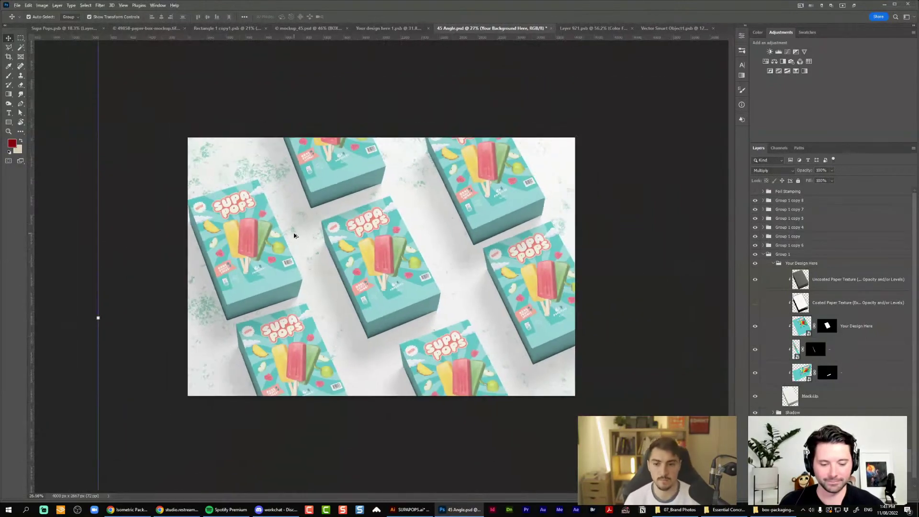
scroll(380, 266, "up", 2)
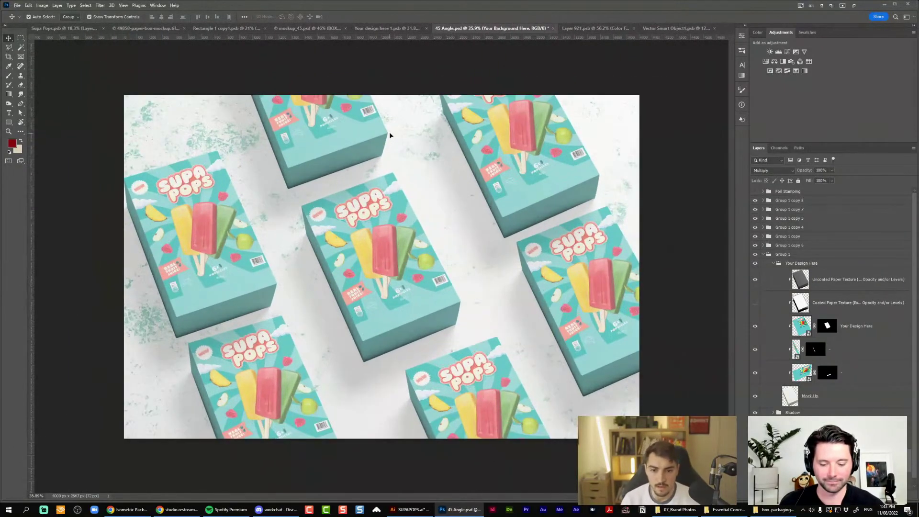
Select the plain strip between the Supa Pops artwork and the guide in Layer 921, and start Content-Aware Fill on Layer 1
left_click(595, 28)
scroll(334, 320, "up", 2)
scroll(334, 320, "up", 2)
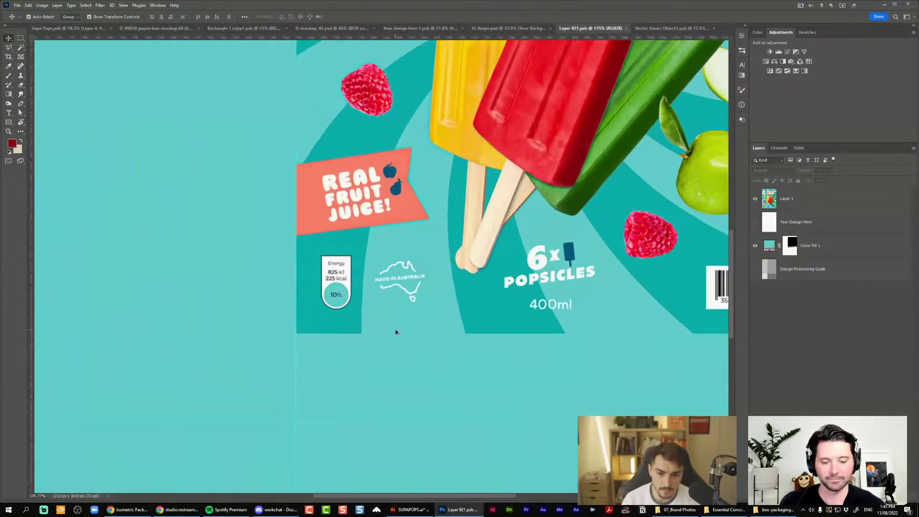
scroll(404, 311, "down", 2)
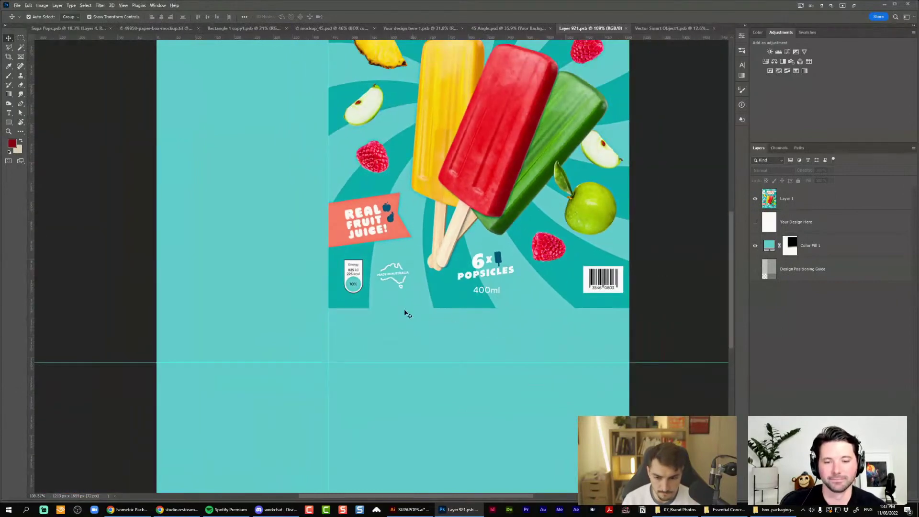
key("m")
left_click_drag(461, 341, 672, 357)
left_click(794, 198)
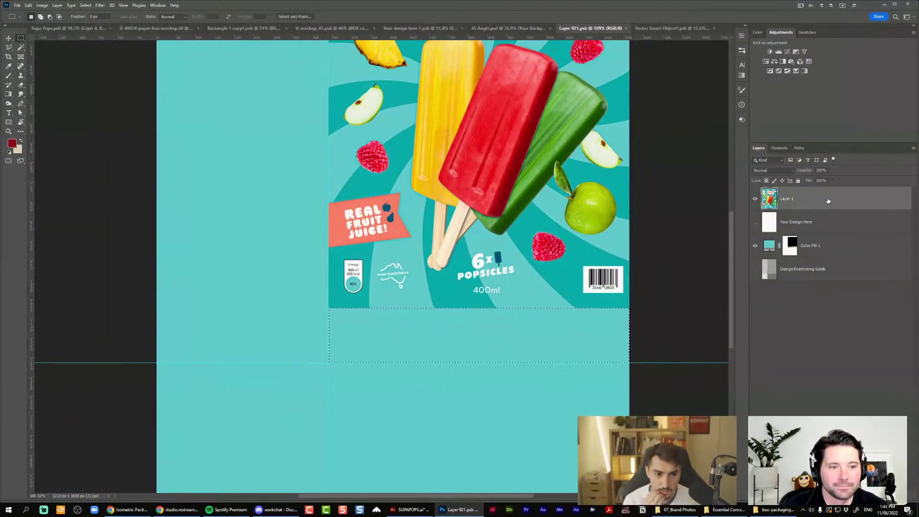
left_click(28, 5)
left_click(72, 160)
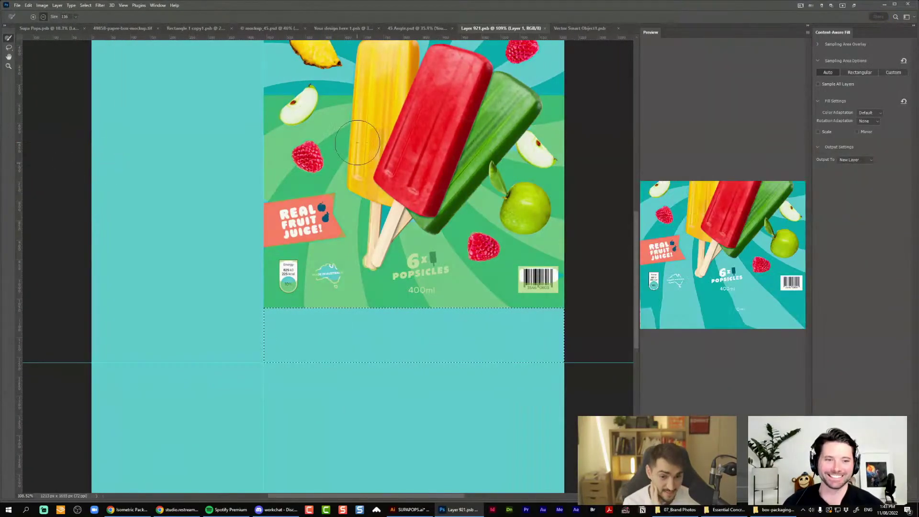
Review the fill adaptation options, try a Custom sampling area and set the sampling area to Rectangular
scroll(380, 114, "up", 1)
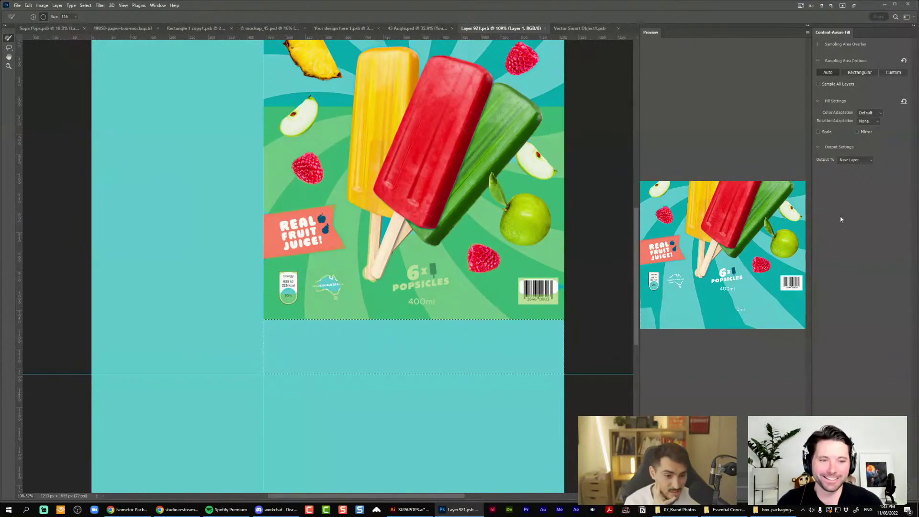
left_click(875, 112)
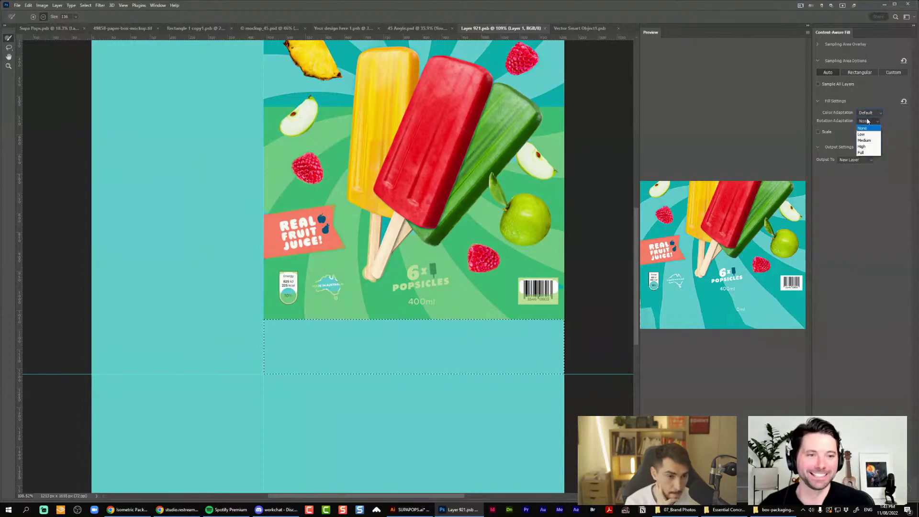
left_click(865, 126)
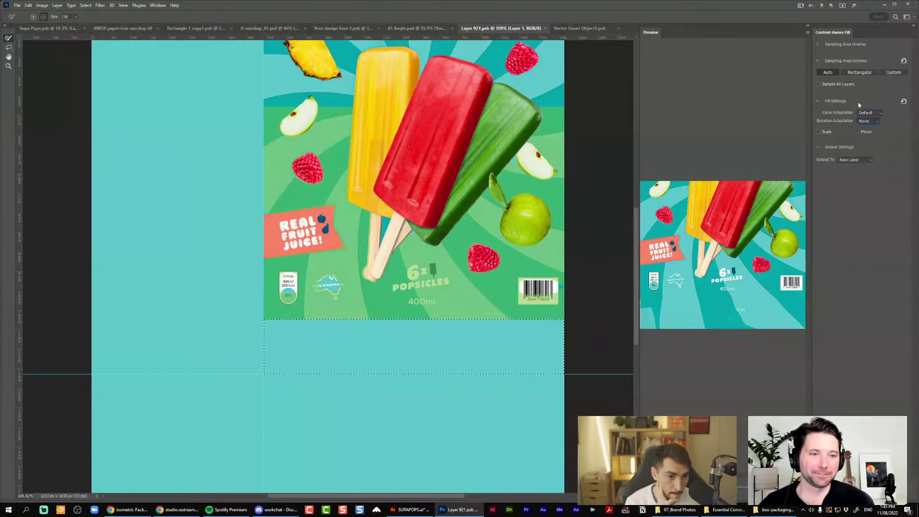
left_click(892, 72)
key("Return")
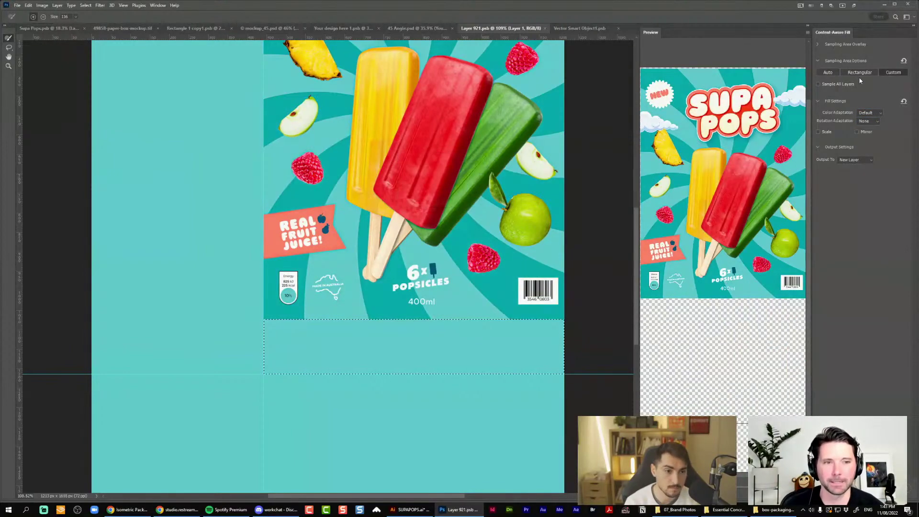
left_click(859, 75)
Set the sampling overlay's opacity to 22% and brush the artwork out of the sampling area, leaving a thin band above the selection
left_click(818, 45)
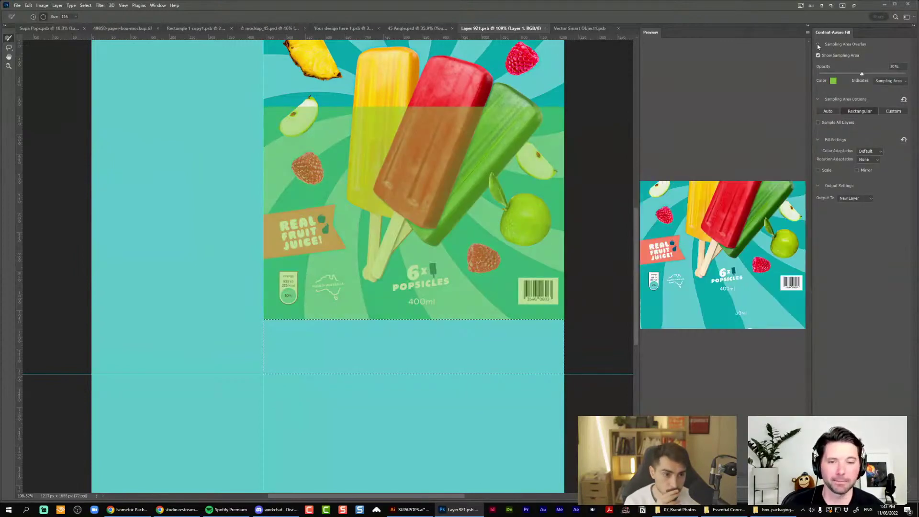
left_click_drag(861, 74, 838, 73)
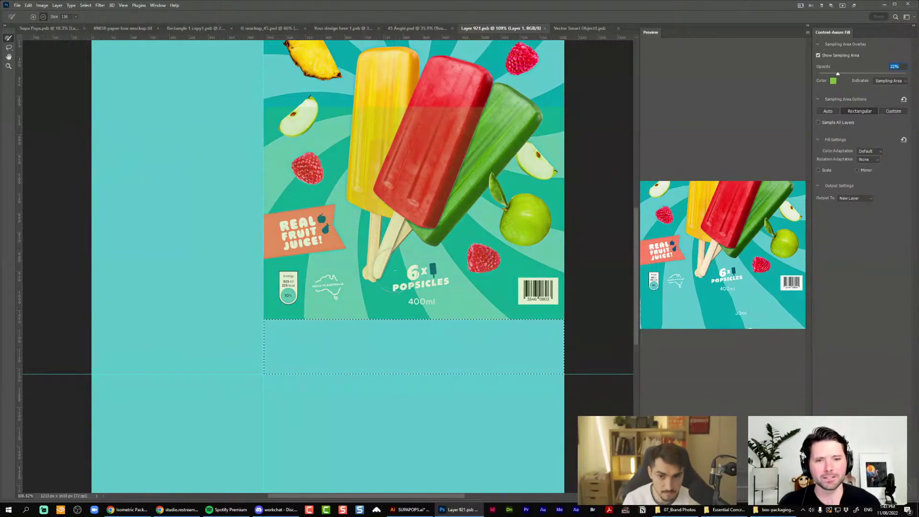
mouse_move(351, 178)
left_mouse_down()
mouse_move(207, 160)
mouse_move(335, 282)
mouse_move(567, 218)
left_mouse_up()
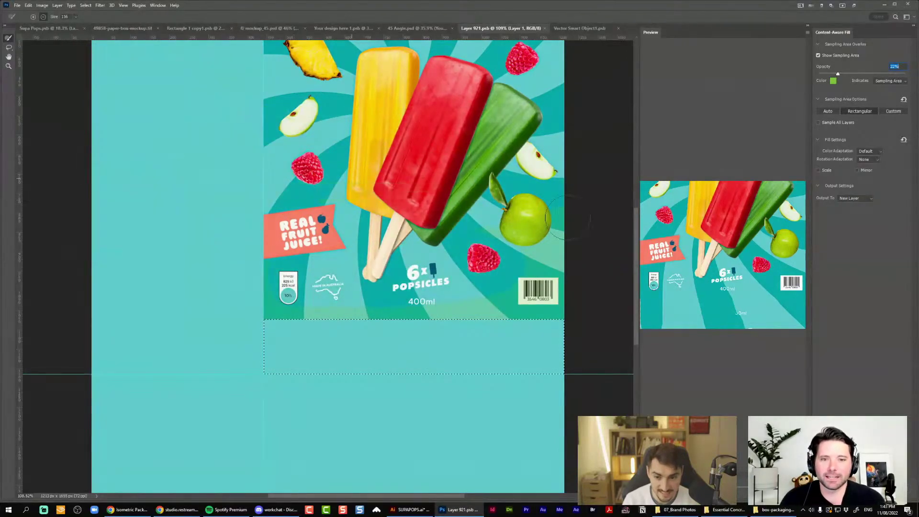
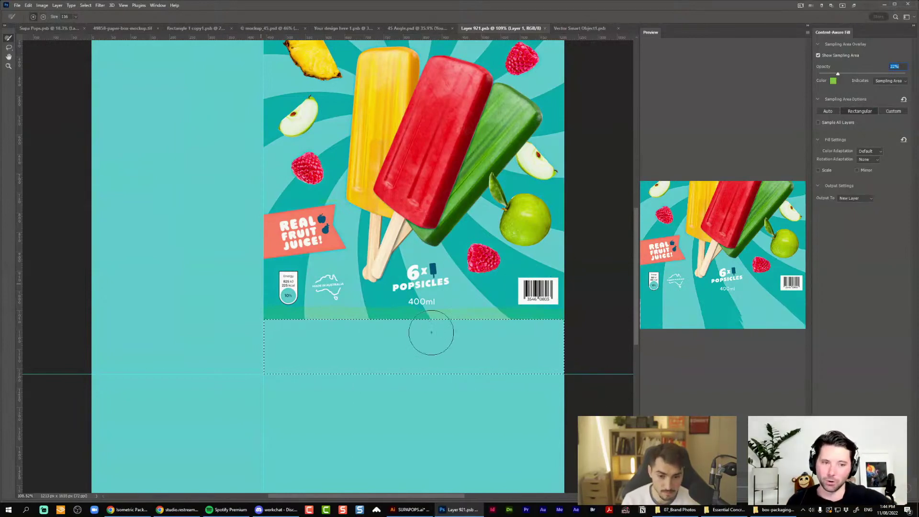
Apply the Content-Aware Fill to the selected strip on a new layer, check the extended stripes' edges and close the fill workspace
key("Return")
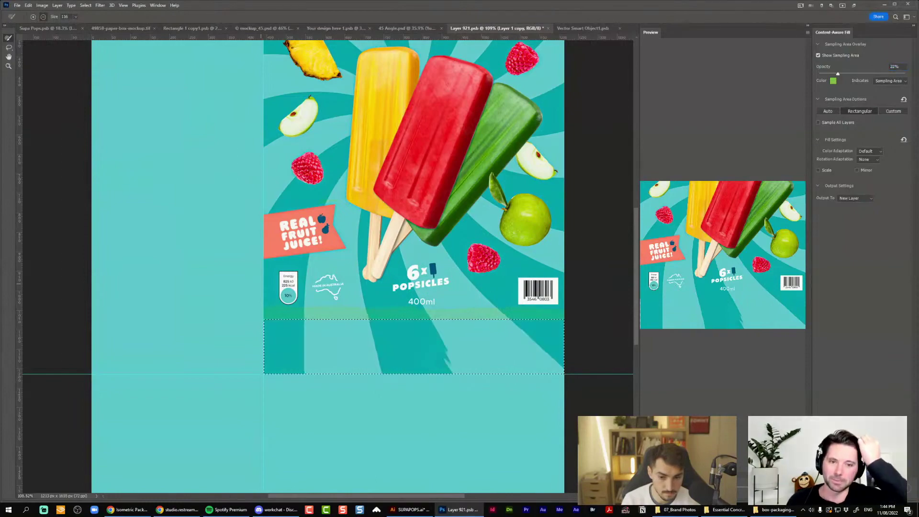
scroll(407, 365, "down", 3)
scroll(408, 365, "up", 10)
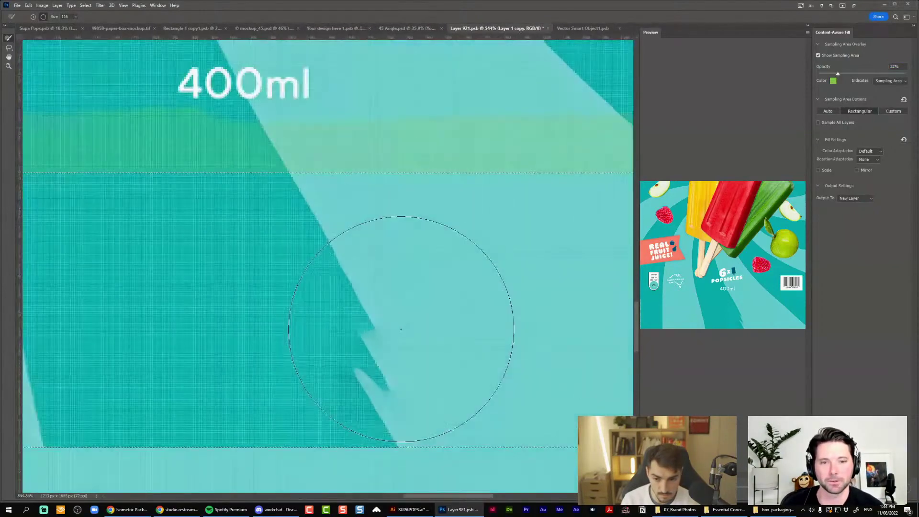
scroll(401, 329, "down", 6)
scroll(401, 330, "up", 5)
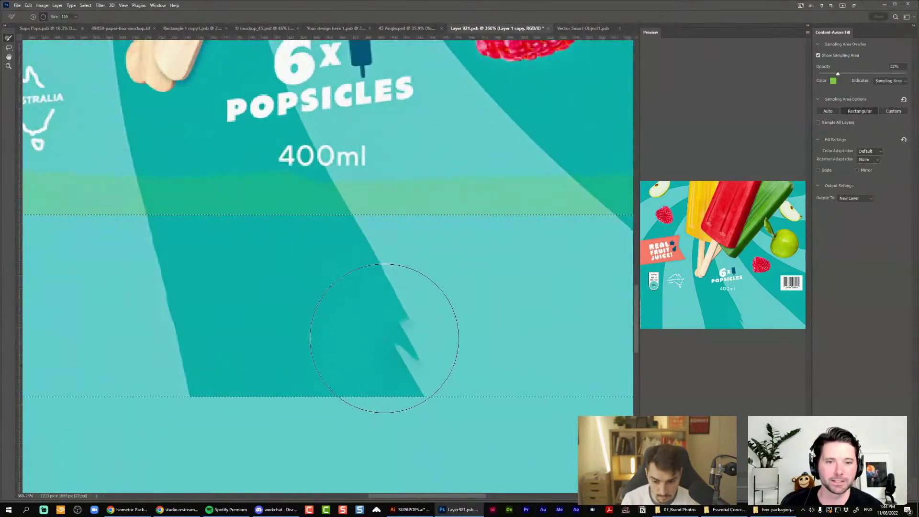
key("Return")
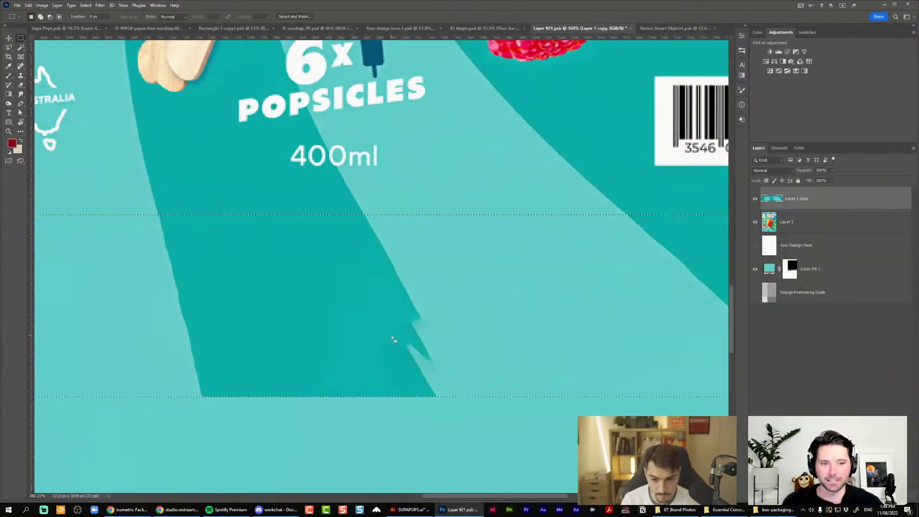
Repaint the jagged edge of the dark central stripe on Layer 1 copy with a small brush in its sampled teal
key("b")
key("bracketleft")
key("bracketleft")
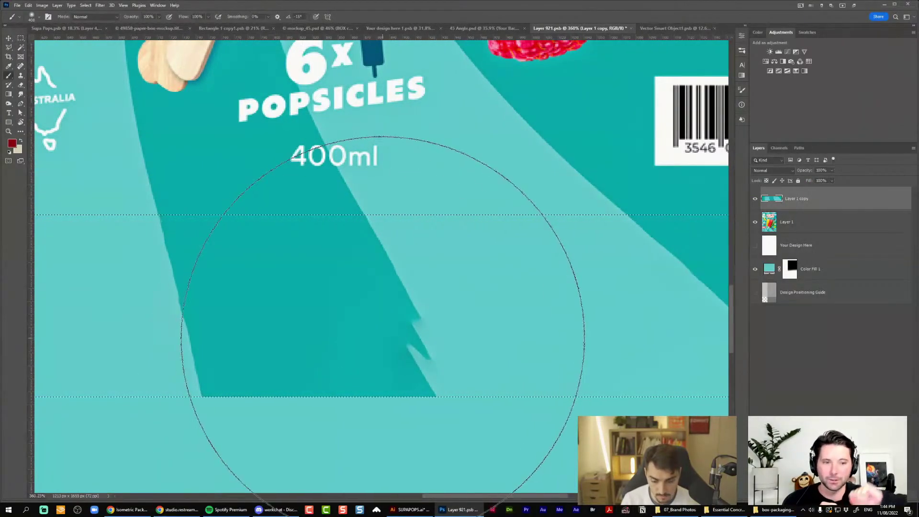
key("bracketleft")
key("bracketleft")
key("bracketleft")
key("bracketleft")
key("bracketleft")
key("bracketleft")
key("bracketleft")
key("bracketleft")
left_click(349, 318, "alt")
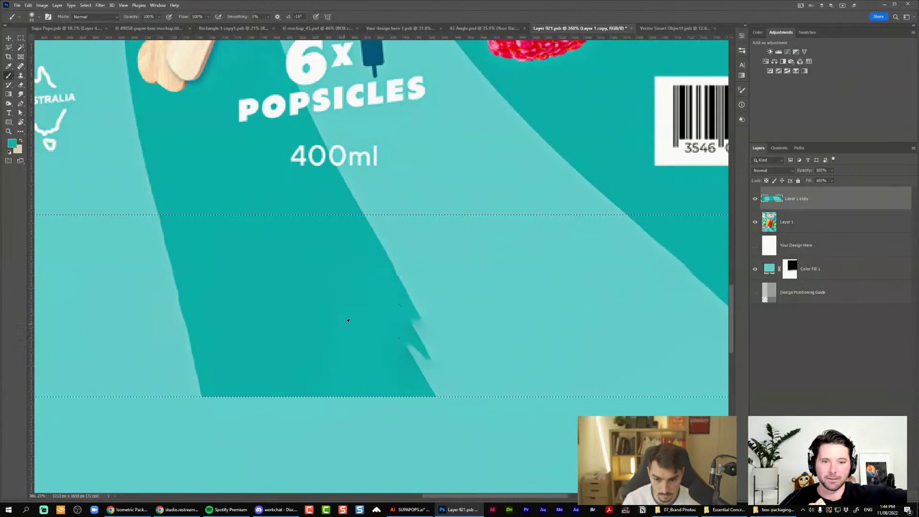
left_click(39, 17)
left_click(381, 236)
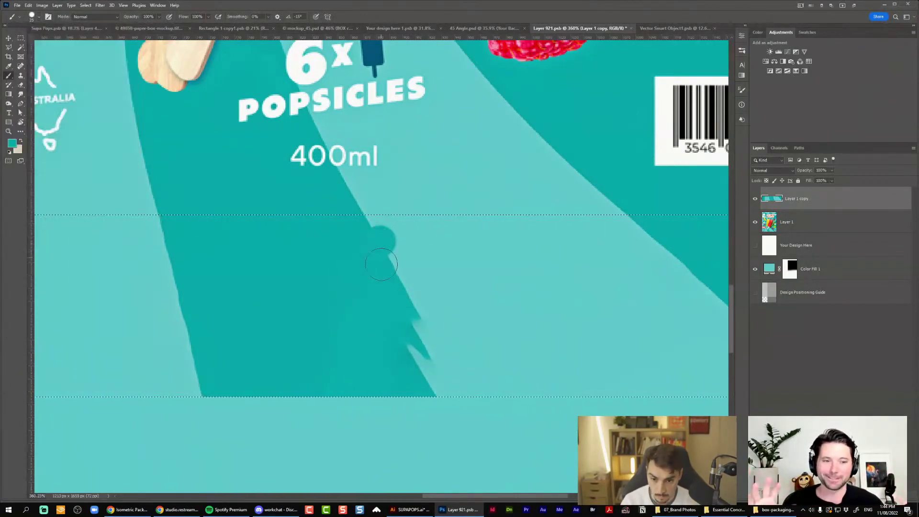
mouse_move(389, 314)
left_mouse_down()
mouse_move(423, 372)
mouse_move(404, 325)
mouse_move(435, 383)
left_mouse_up()
key("p")
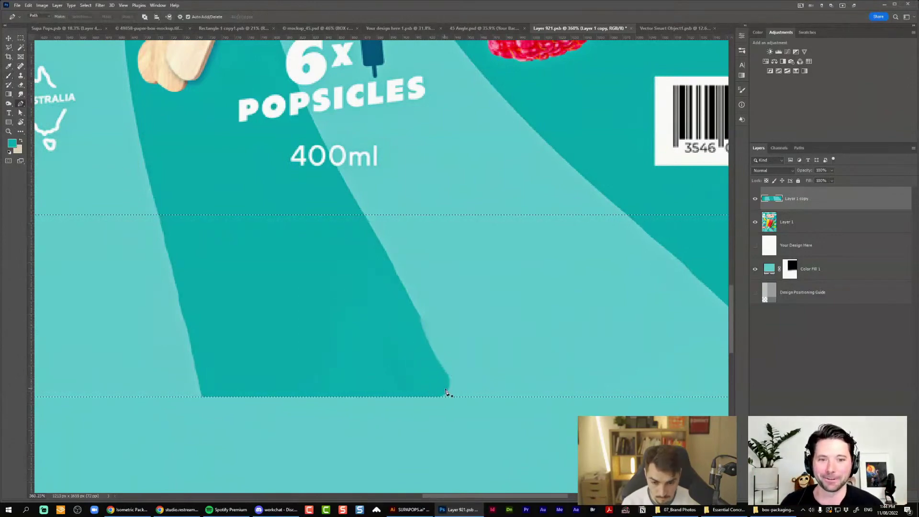
key("b")
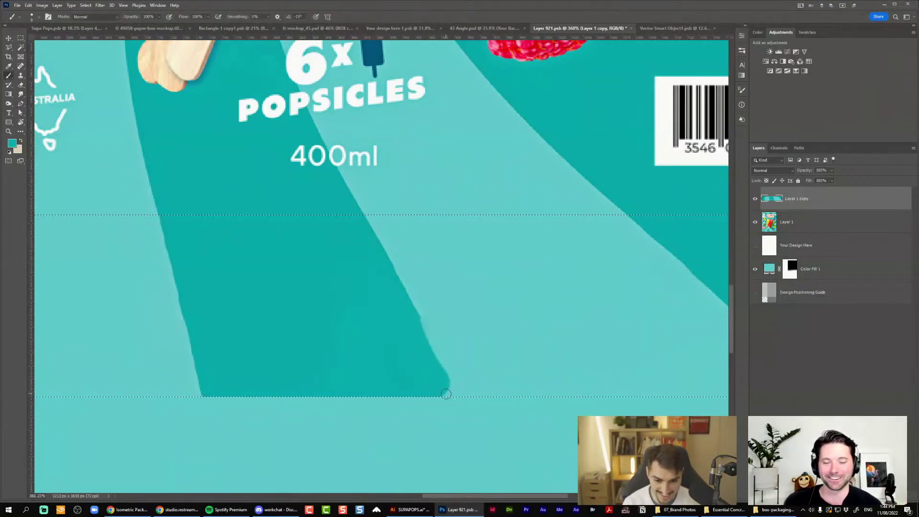
left_click_drag(446, 394, 450, 392)
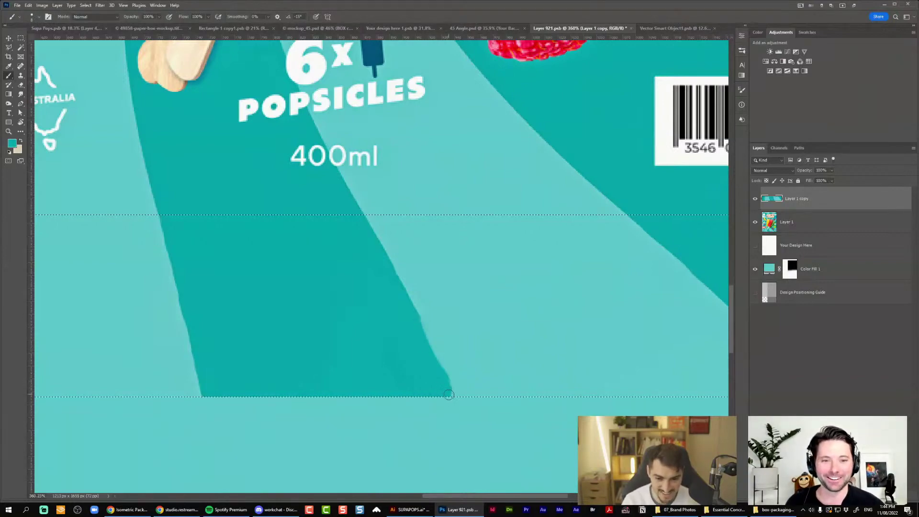
Clear the selection, save the Layer 921 smart object and inspect the updated boxes in the 45 Angle mockup
scroll(448, 395, "down", 5)
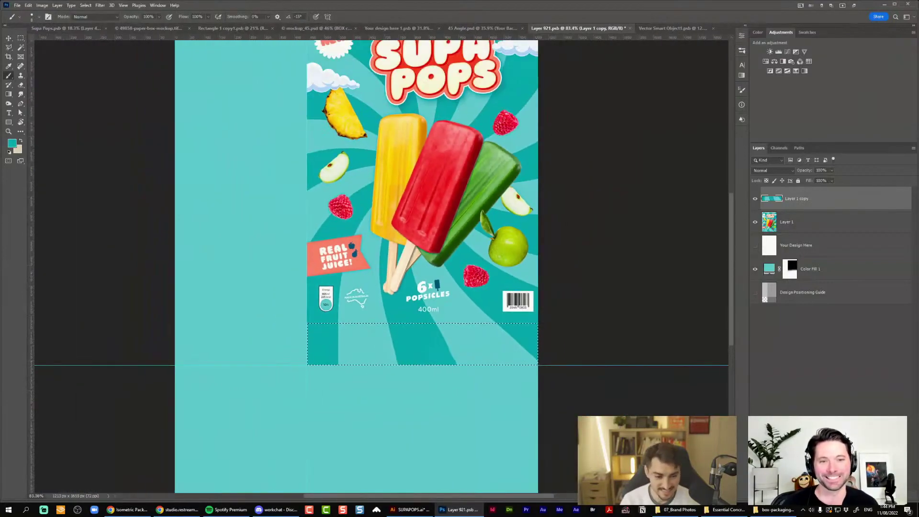
key("ctrl+d")
key("ctrl+s")
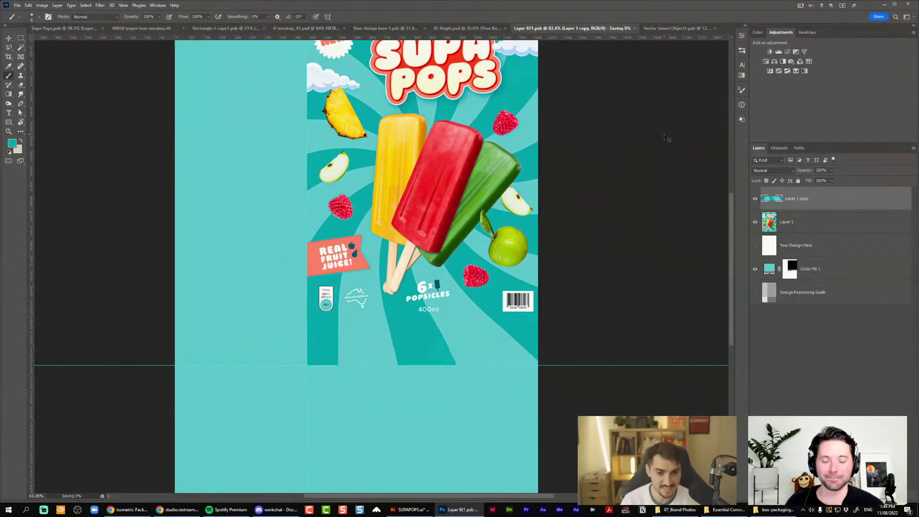
left_click(458, 28)
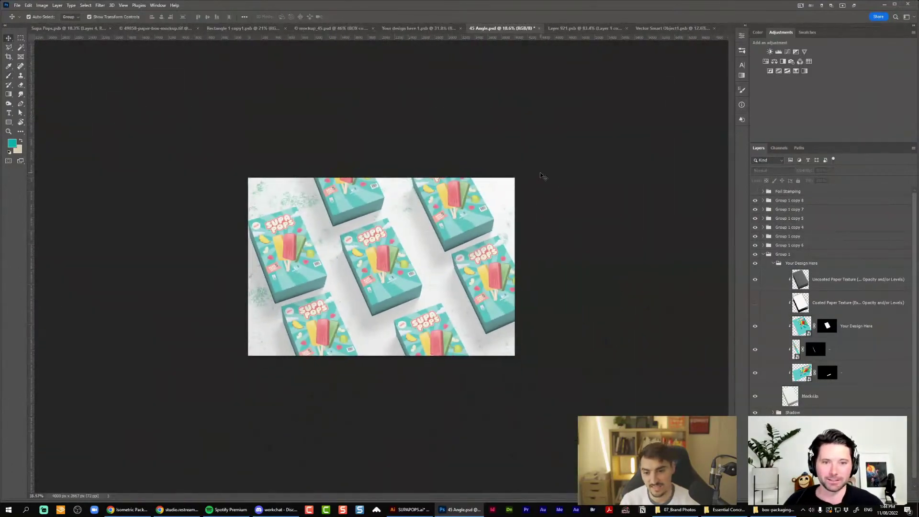
key("ctrl+plus")
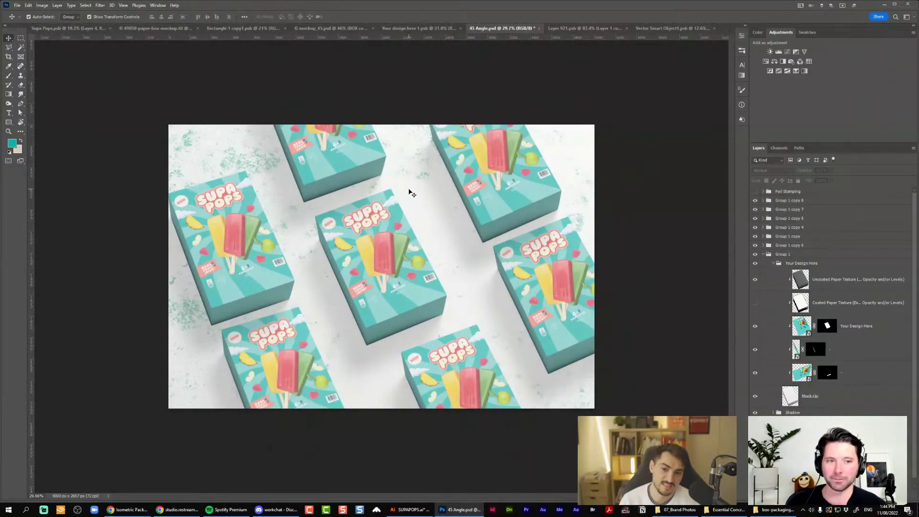
key("ctrl+minus")
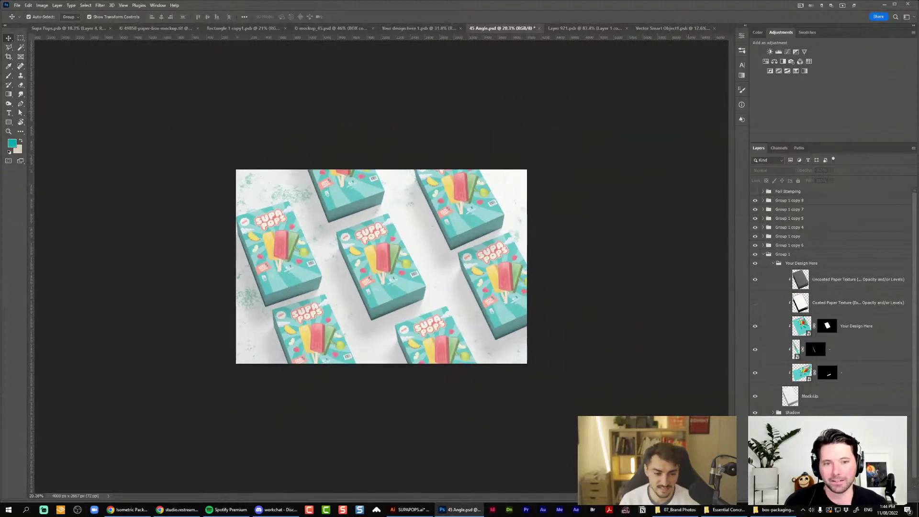
Add a teal Solid Color fill layer and move it into the Background group above Your Background Here
scroll(830, 301, "down", 1)
left_click(872, 496)
left_click(876, 363)
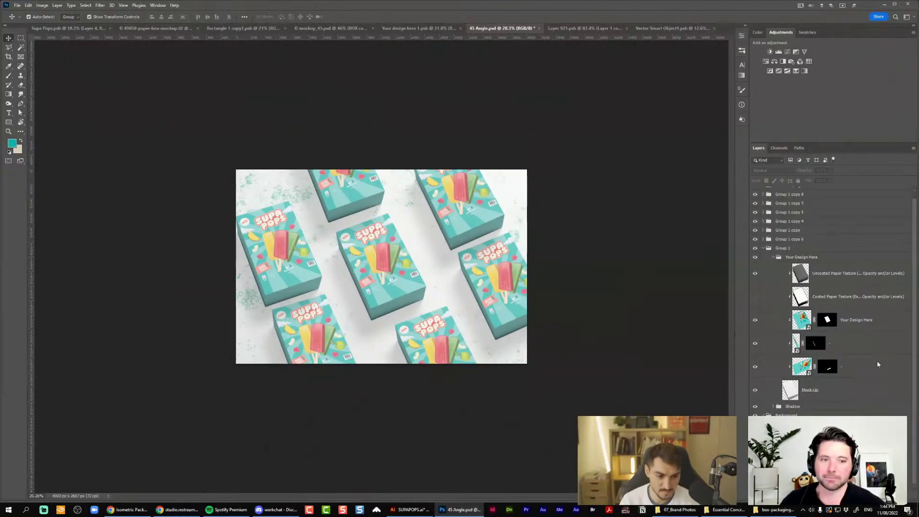
left_click(790, 271)
left_click_drag(835, 193, 838, 468)
scroll(465, 278, "up", 2)
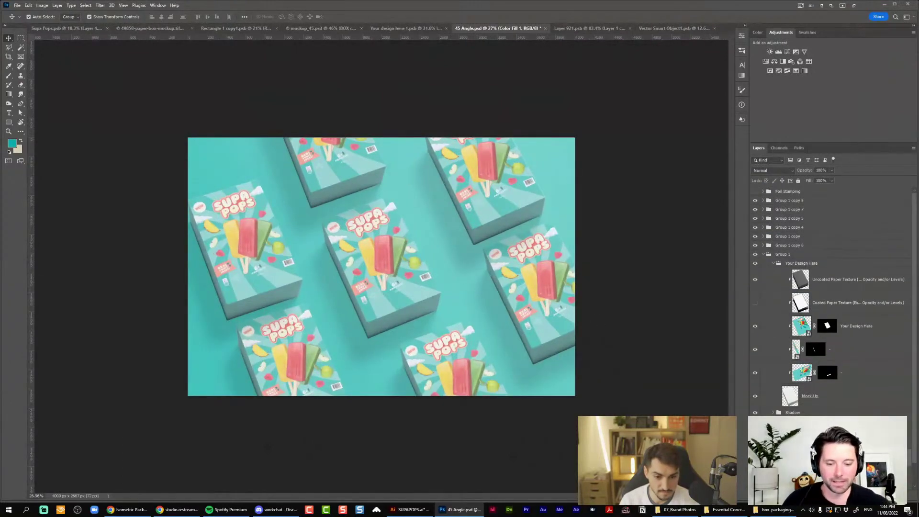
Try a coral background by recoloring Color Fill 1 to ff7362, and undo the recolor
double_click(771, 458)
left_click(390, 259)
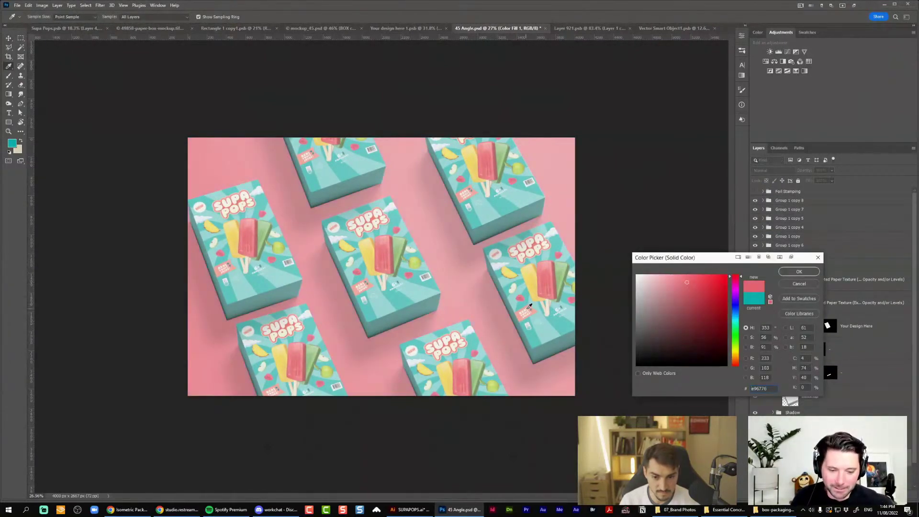
left_click(536, 312)
left_click(686, 275)
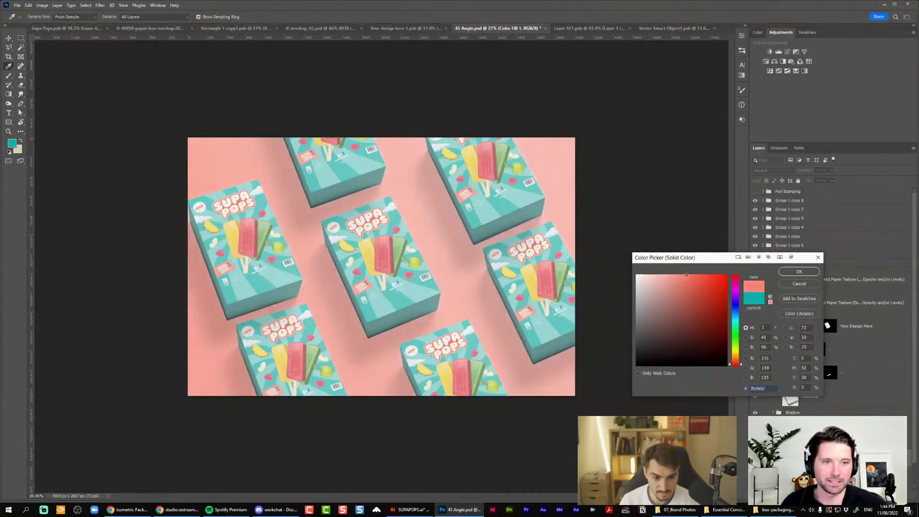
left_click(692, 272)
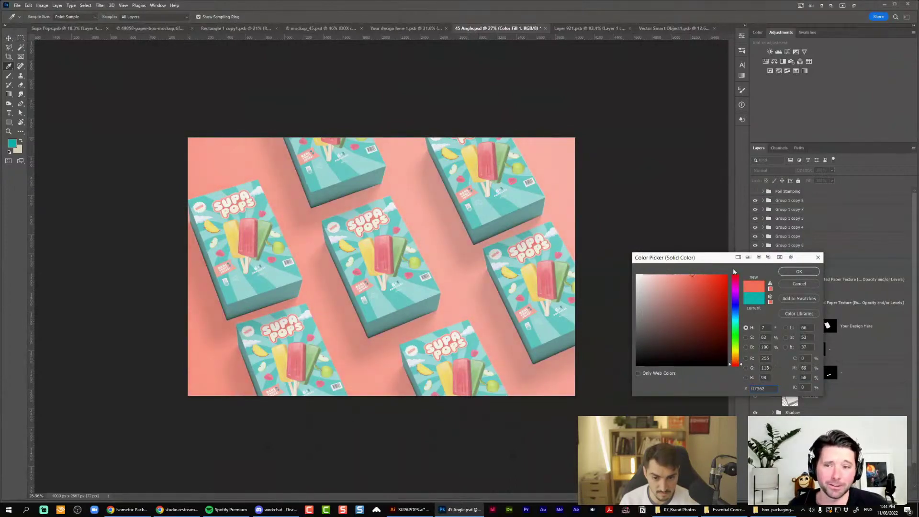
left_click(782, 271)
scroll(468, 172, "down", 4)
key("ctrl+z")
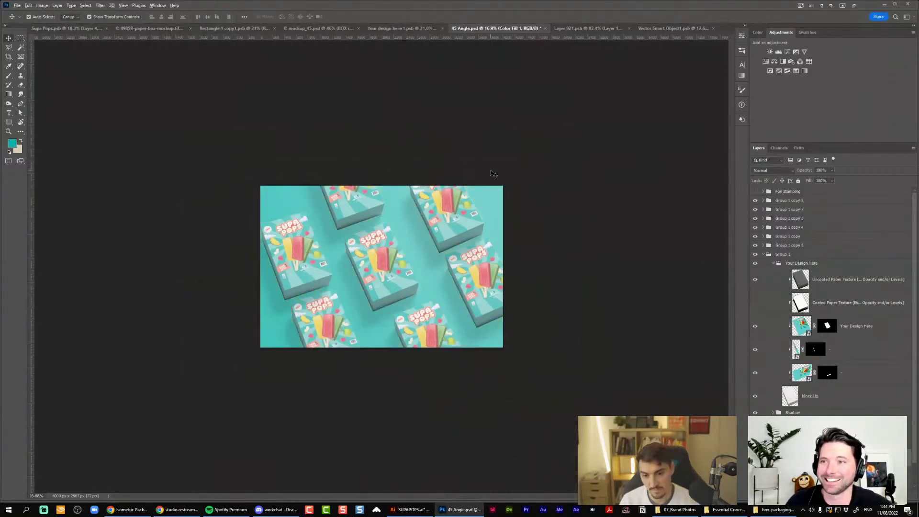
Examine how the Supa Pops boxes and their side edges look against the teal background, up close and from afar
scroll(491, 174, "up", 2)
scroll(401, 188, "down", 3)
left_click(482, 185)
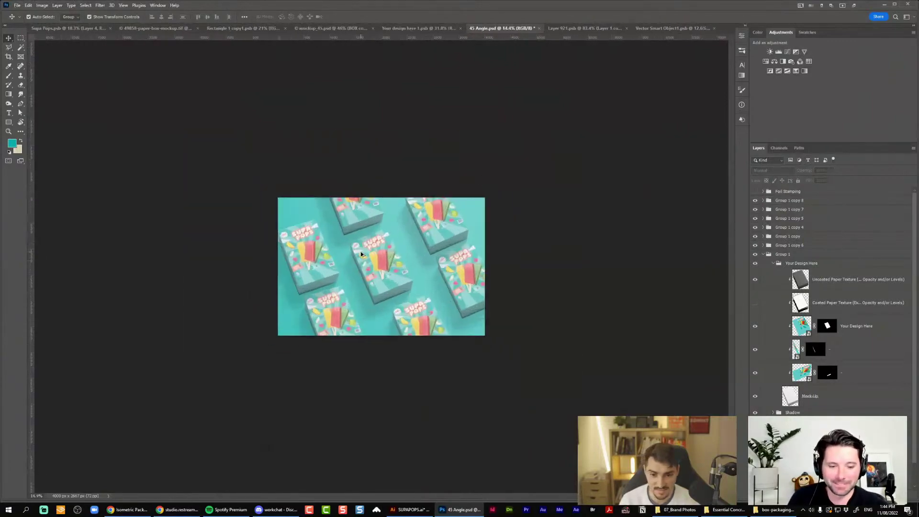
scroll(361, 254, "up", 3)
scroll(317, 257, "down", 1)
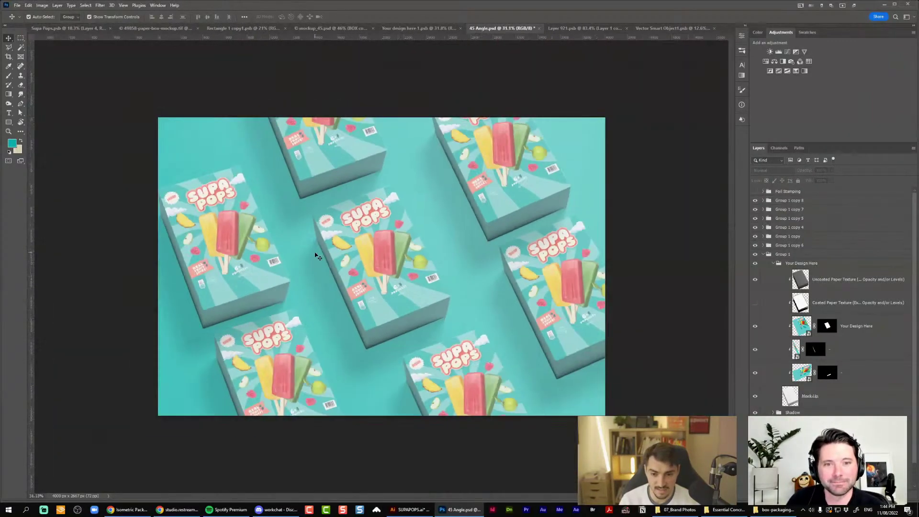
scroll(224, 279, "up", 2)
scroll(222, 279, "down", 2)
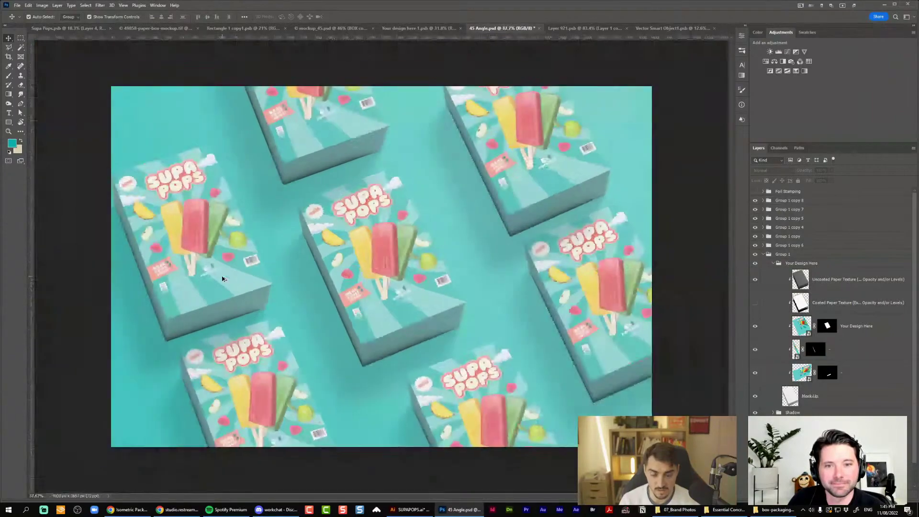
scroll(480, 180, "up", 3)
scroll(479, 180, "down", 2)
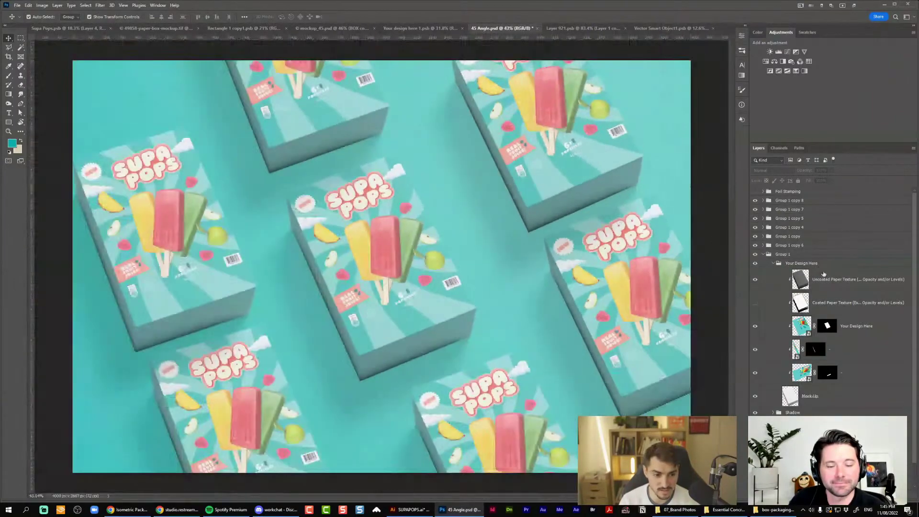
Review the Background and Your Design Here groups, toggling the paper textures and the narrow edge artwork layer to compare their effect
left_click(772, 263)
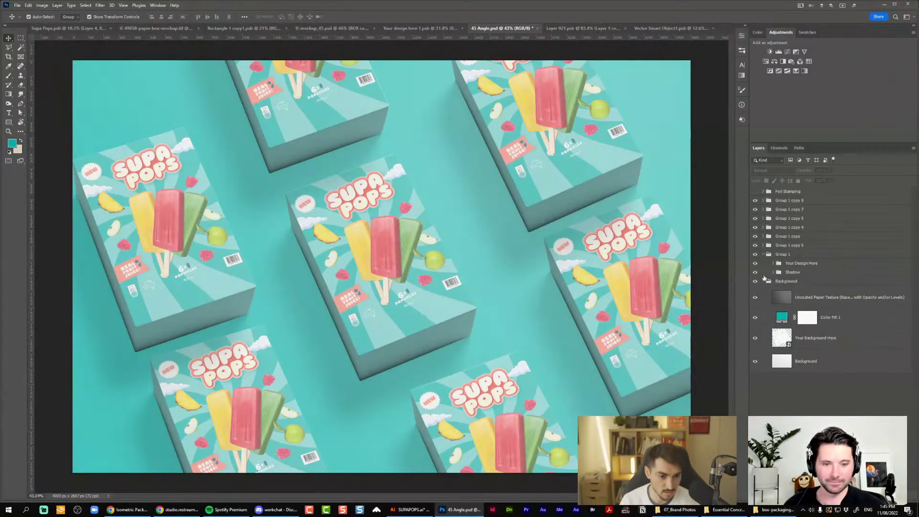
left_click(764, 280)
left_click(772, 263)
key("ctrl+minus")
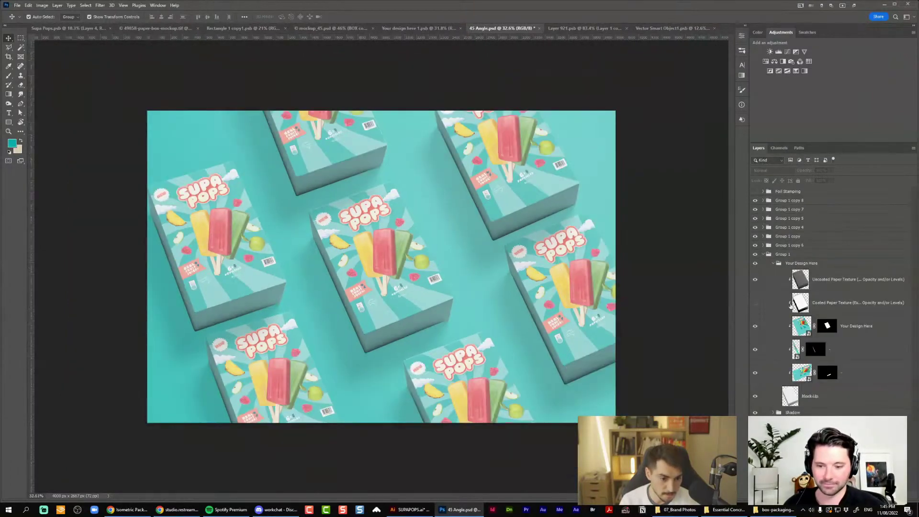
left_click(762, 281)
left_click(756, 280)
left_click(756, 280)
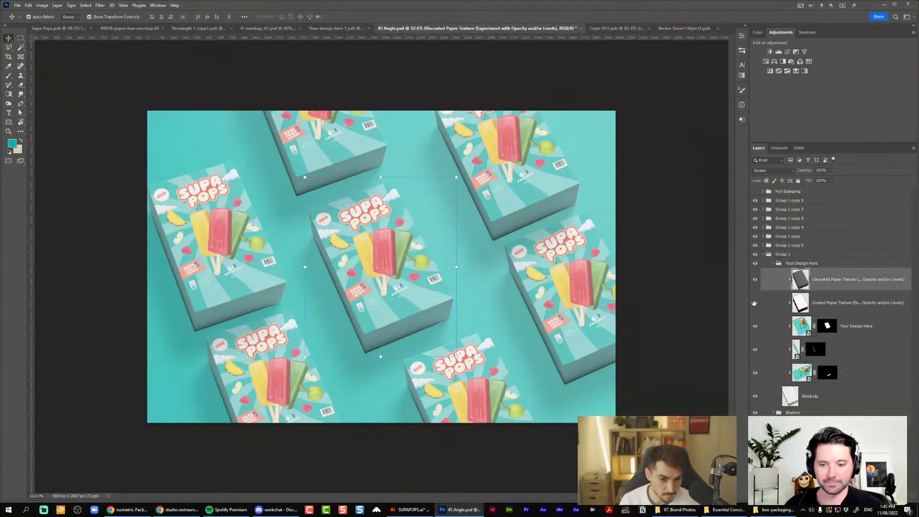
left_click(754, 304)
left_click(754, 303)
left_click(755, 349)
left_click(756, 349)
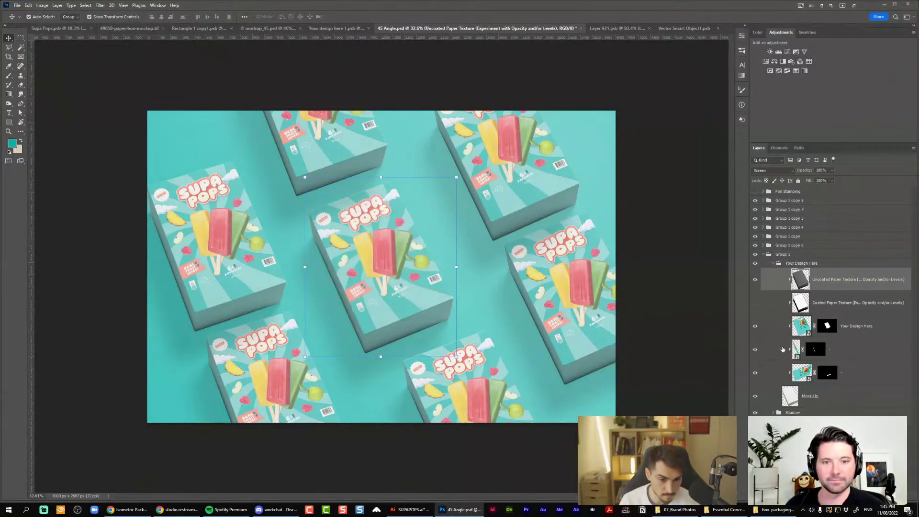
Open the box edge layer's smart object from the Your Design Here group and bring its whole artwork into view
left_click(794, 349)
double_click(794, 348)
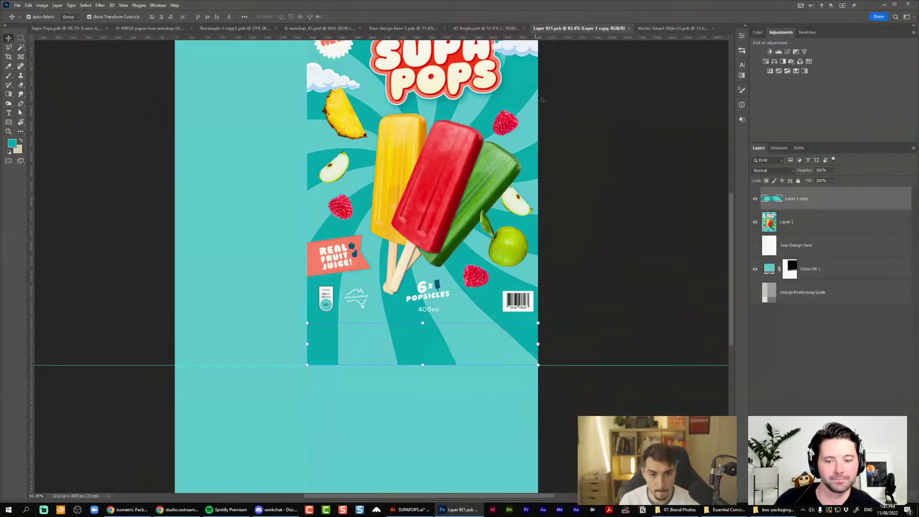
key("ctrl+minus")
key("ctrl+minus")
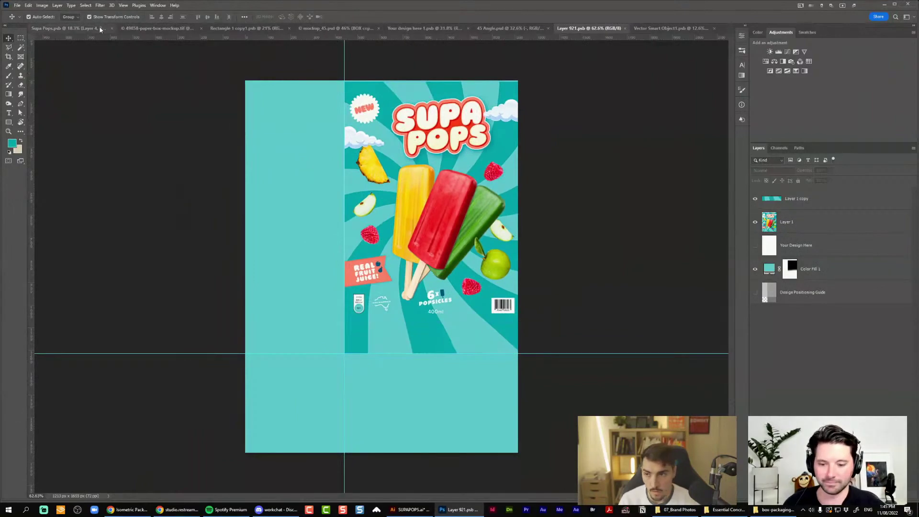
Look through the open documents for the tall Supa Pops side-panel design and copy its merged artwork from Your design here 1.psb
left_click(72, 28)
left_click(151, 29)
left_click(242, 28)
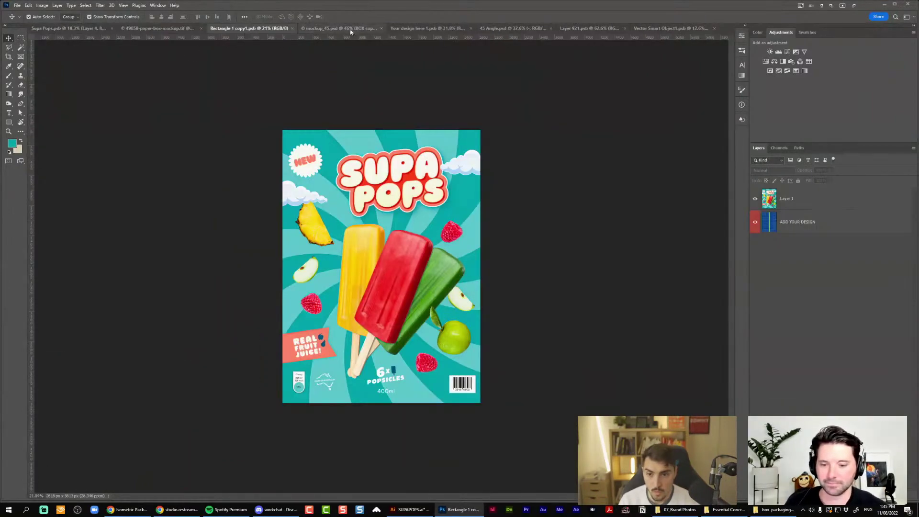
left_click(349, 29)
left_click(450, 31)
left_click(244, 28)
left_click(433, 29)
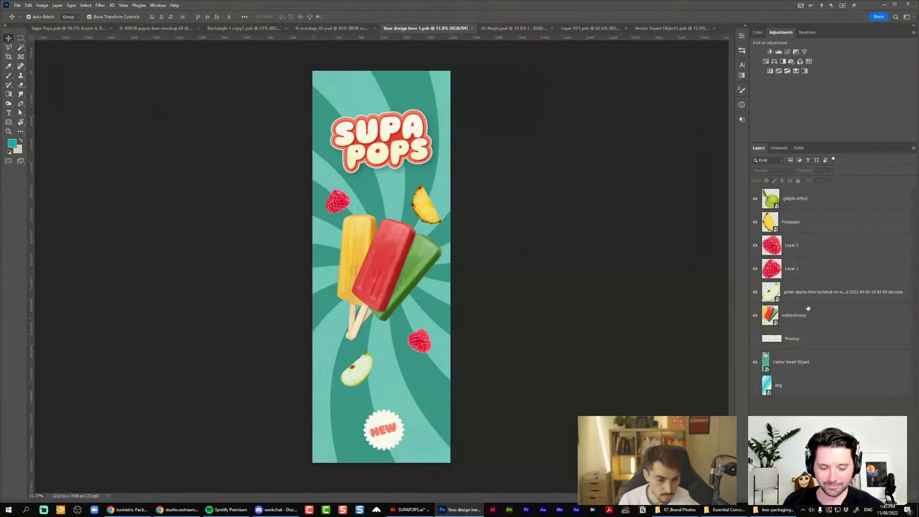
left_click(824, 334)
left_click(816, 385)
left_click(814, 357)
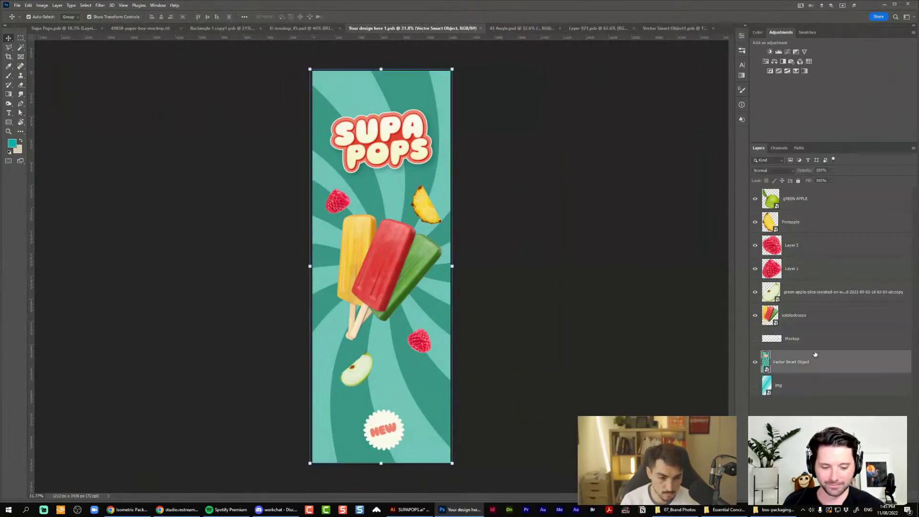
key("ctrl+s")
Close the Vector Smart Object1.psb document, leaving the box artwork document Layer 921.psb open
left_click(521, 28)
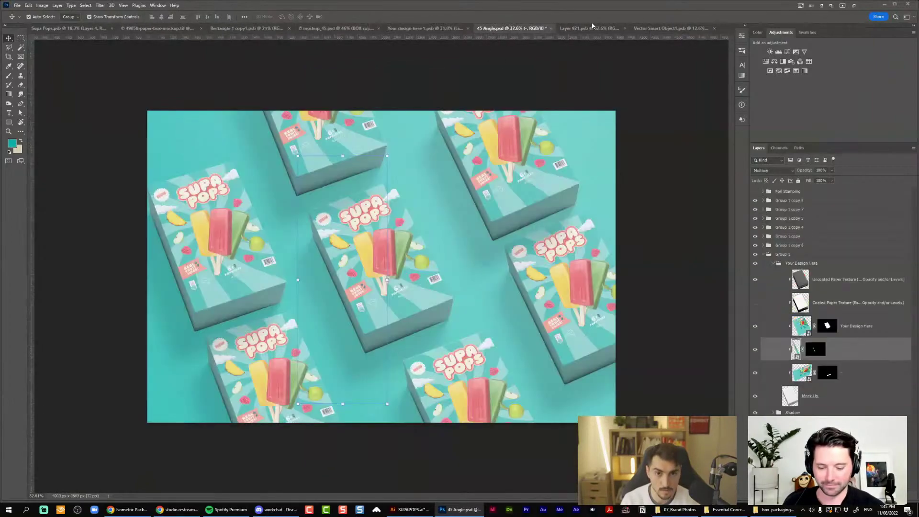
left_click(670, 28)
left_click(714, 28)
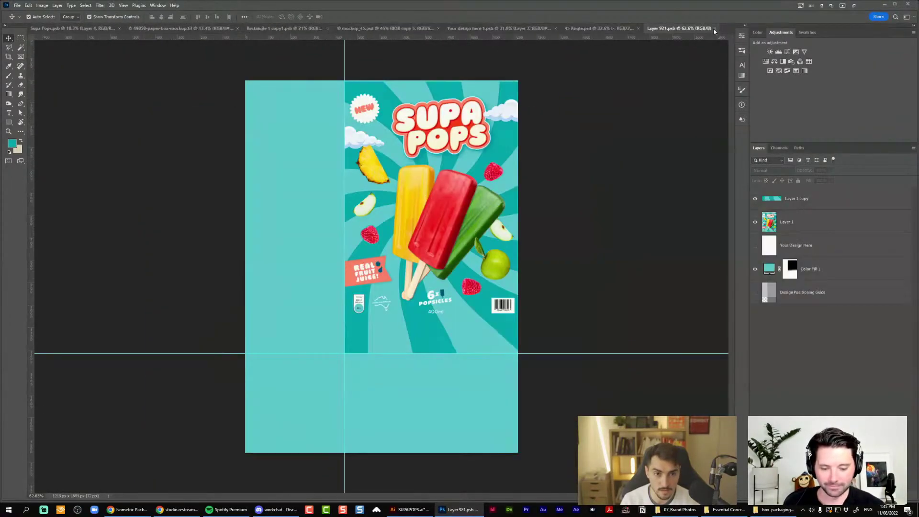
Paste the tall Supa Pops artwork into Layer 921.psb and scale it to about 36% over the blank panel beside the front design
scroll(382, 181, "up", 5)
scroll(381, 181, "down", 3)
key("ctrl+v")
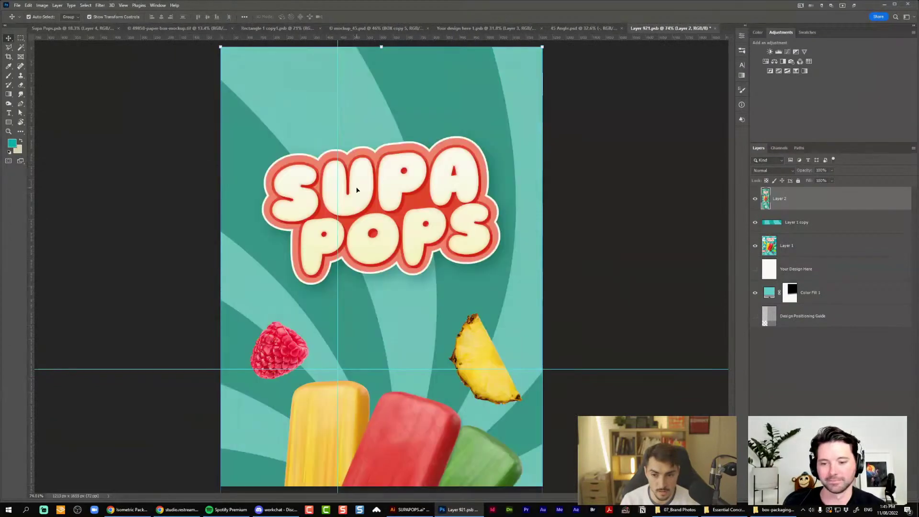
scroll(357, 190, "down", 5)
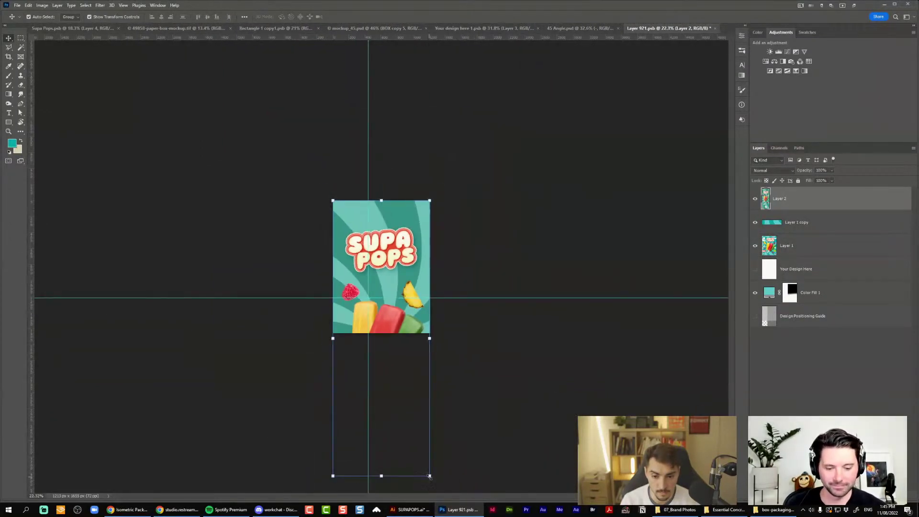
left_click_drag(429, 476, 368, 300)
scroll(344, 293, "up", 3)
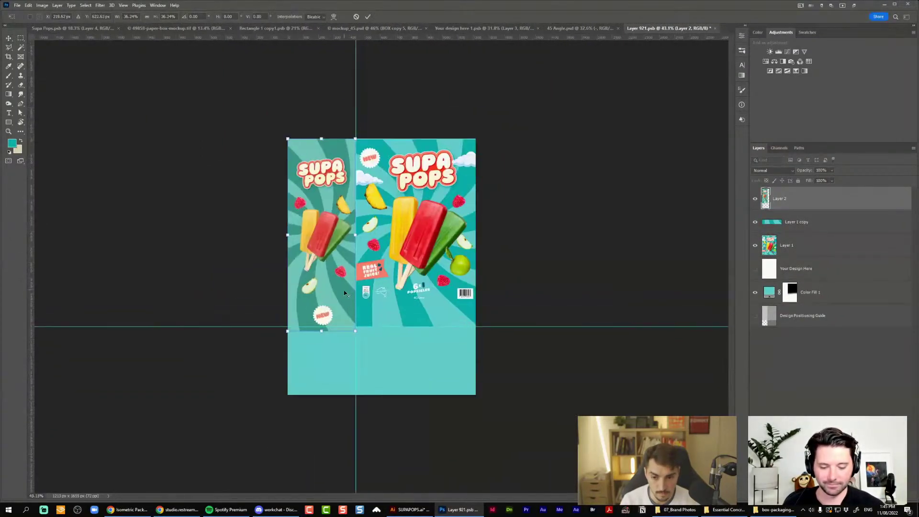
Adjust the pasted side artwork's size and width to fill the blank panel between the canvas edge and the guides, and save the smart object
scroll(344, 293, "up", 4)
scroll(344, 293, "down", 3)
left_click_drag(338, 376, 335, 367)
key("shift+Right")
key("shift+Right")
key("Left")
key("Left")
key("Left")
key("Left")
key("Left")
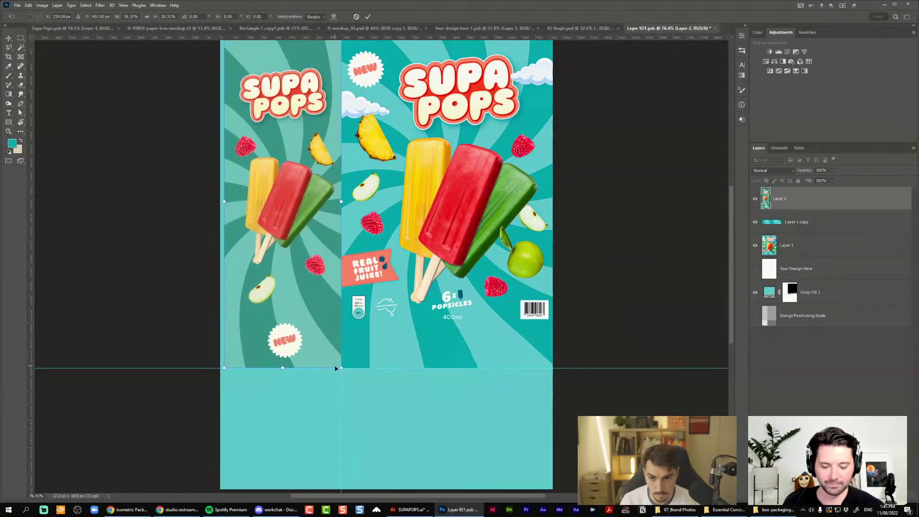
left_click_drag(224, 202, 218, 203)
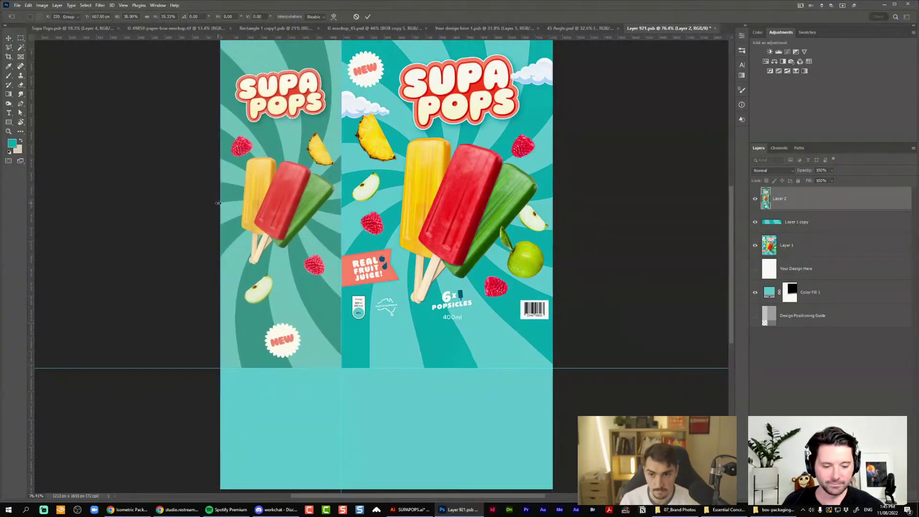
key("Return")
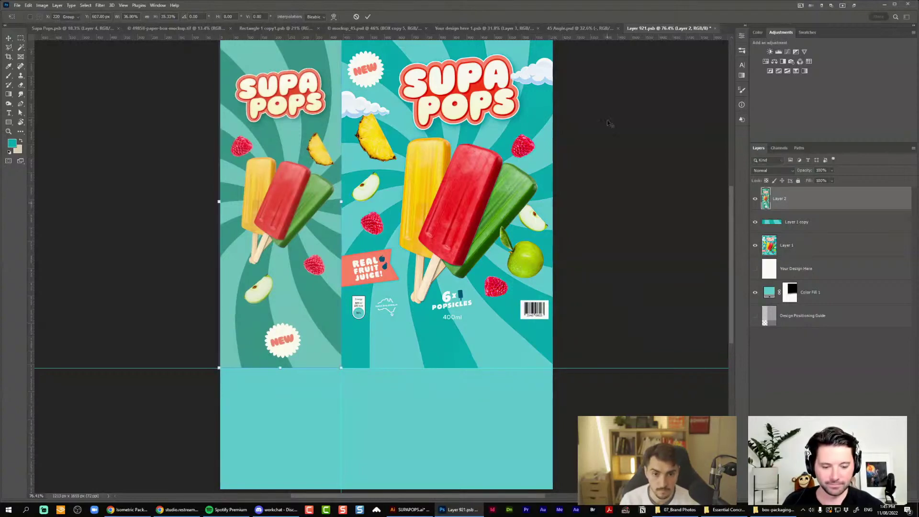
key("ctrl+s")
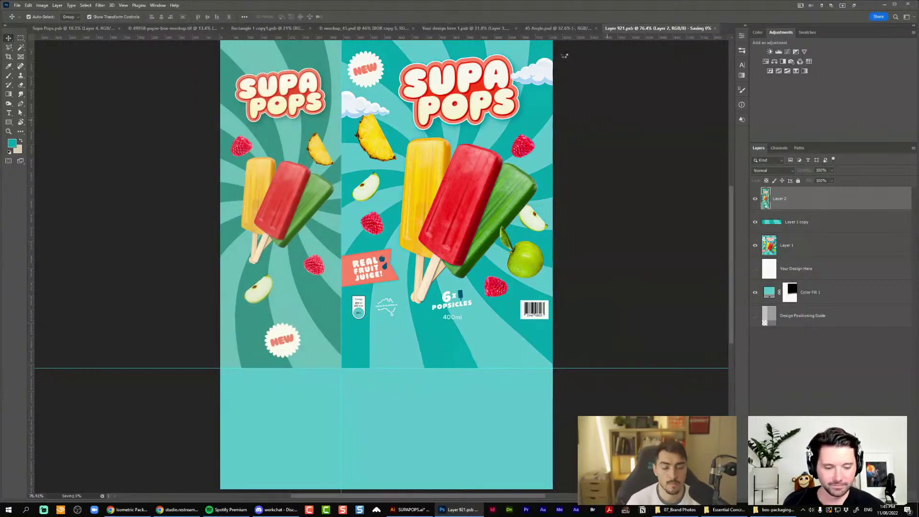
Inspect the new side artwork on the box edges in 45 Angle.psd, up close and across the whole mockup
left_click(563, 28)
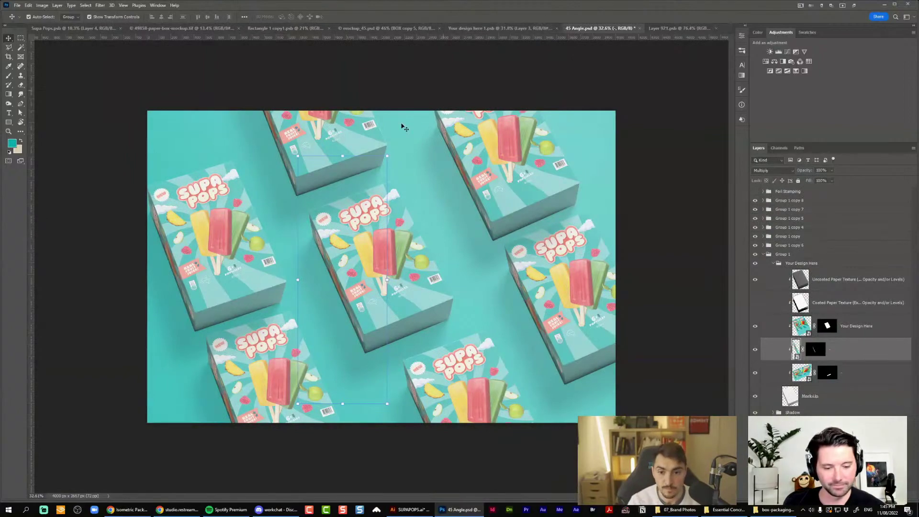
scroll(240, 144, "up", 4)
left_click_drag(396, 338, 439, 158)
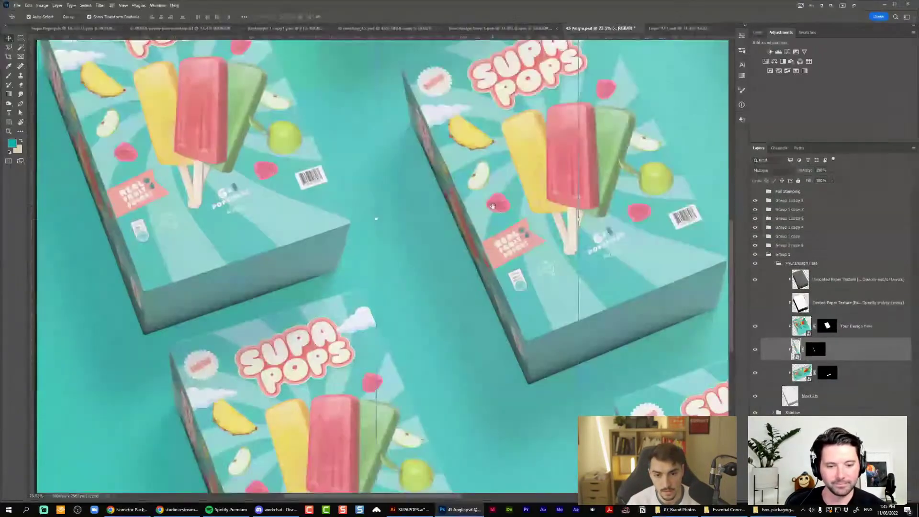
scroll(439, 159, "up", 4)
scroll(530, 161, "down", 6)
scroll(394, 345, "down", 2)
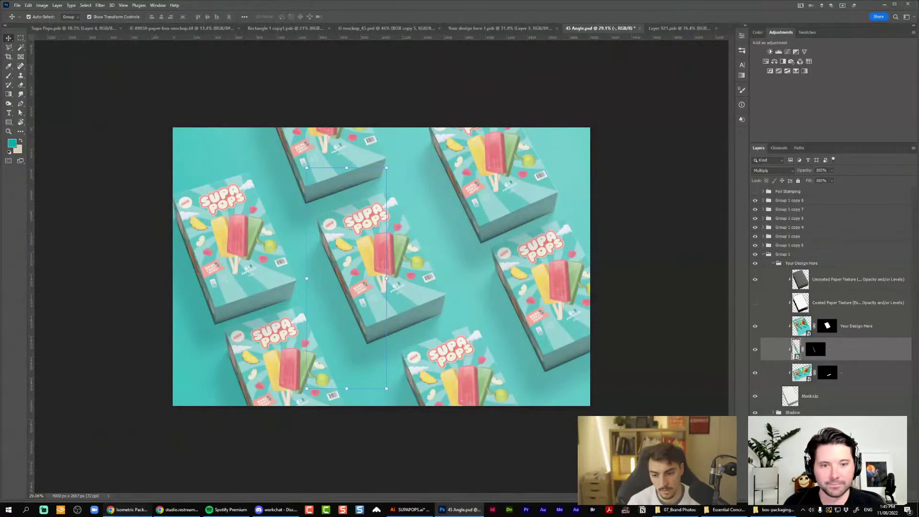
Switch to the browser, search Freepik for "recycling icon" and browse the results
left_click(123, 510)
left_click(178, 14)
key("ctrl+a")
type("re")
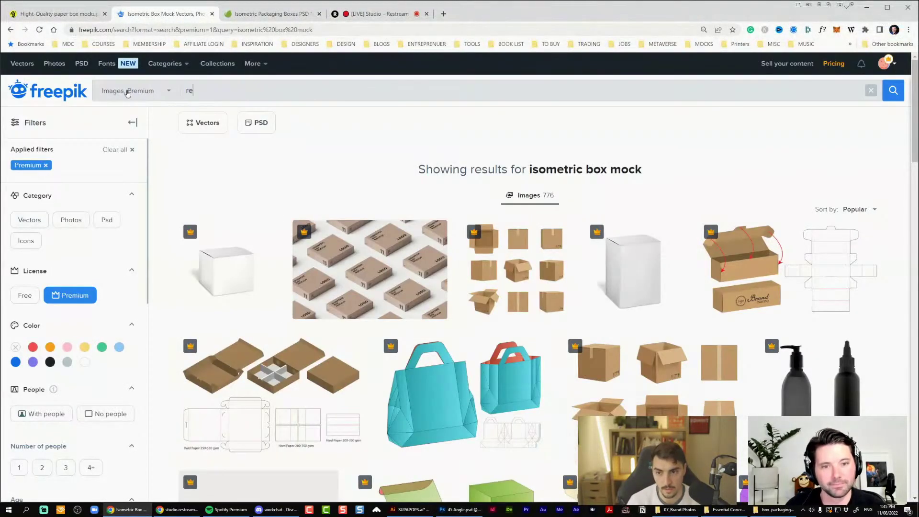
type("cycling icon")
key("Return")
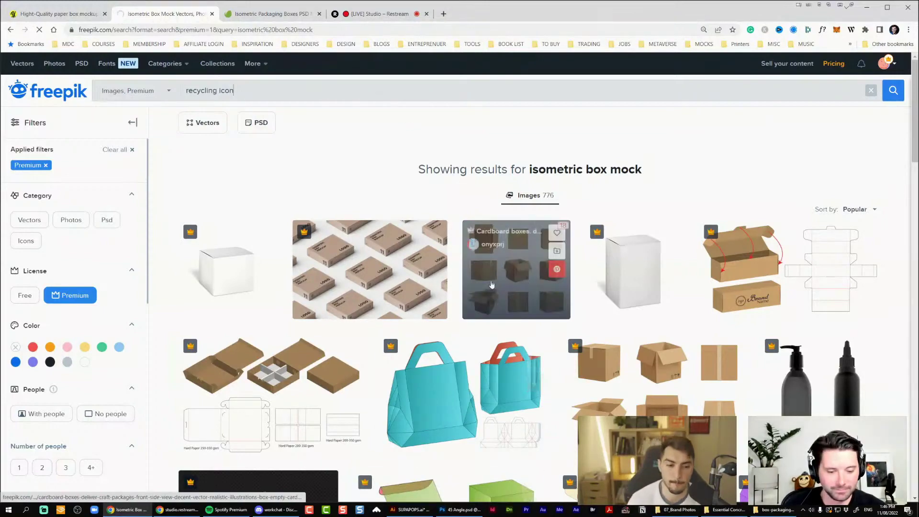
scroll(468, 268, "down", 3)
scroll(468, 268, "down", 2)
scroll(335, 167, "up", 6)
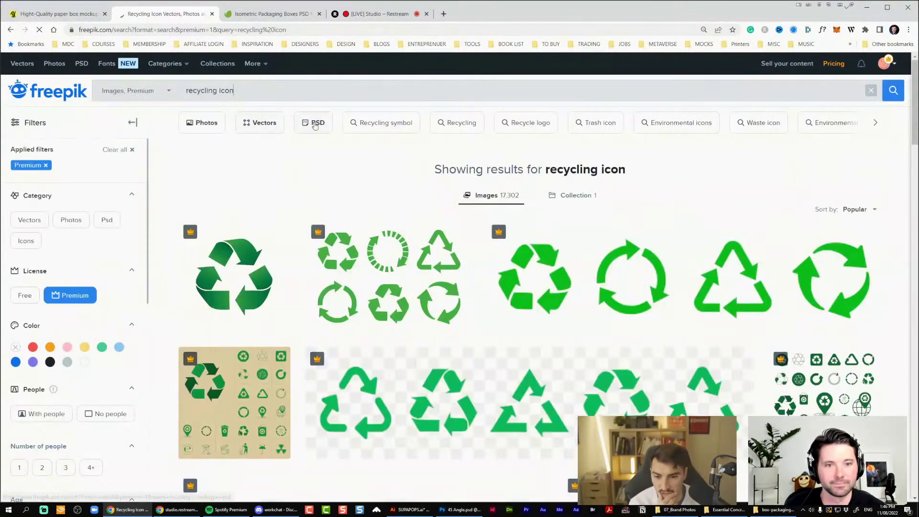
scroll(410, 221, "down", 5)
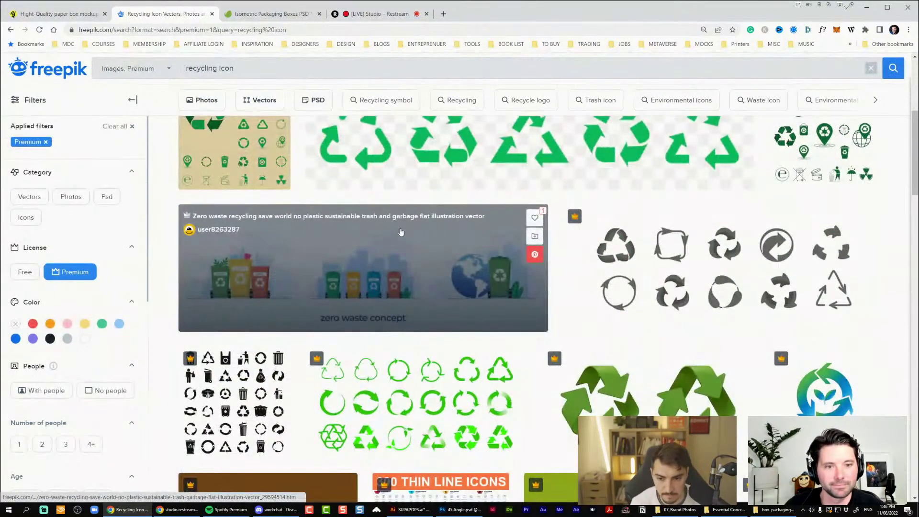
Download the black Recycling icons set vector and open its 1698 EPS file in Illustrator
left_click(222, 402)
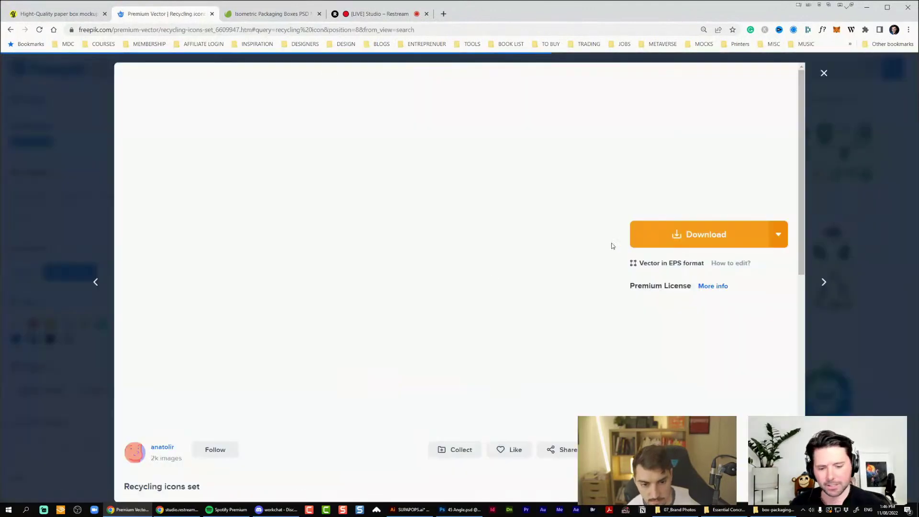
left_click(687, 236)
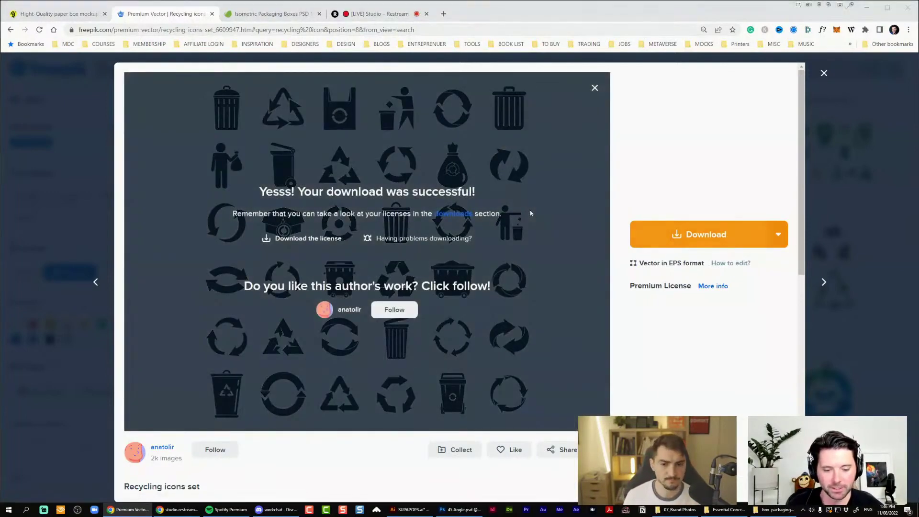
left_click(570, 169)
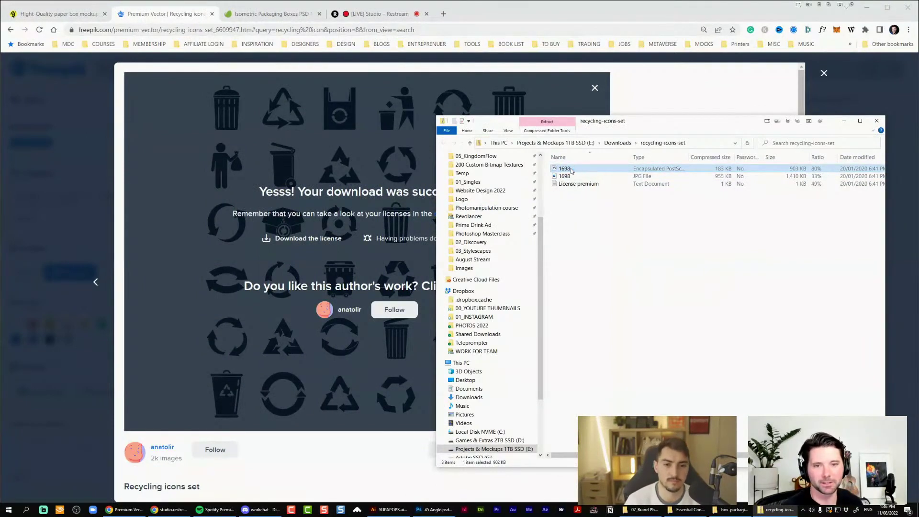
double_click(571, 170)
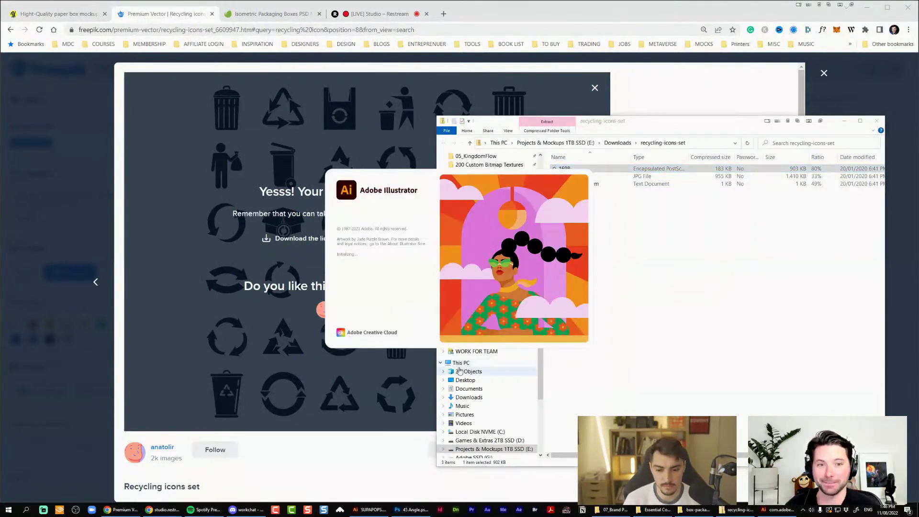
left_click(703, 37)
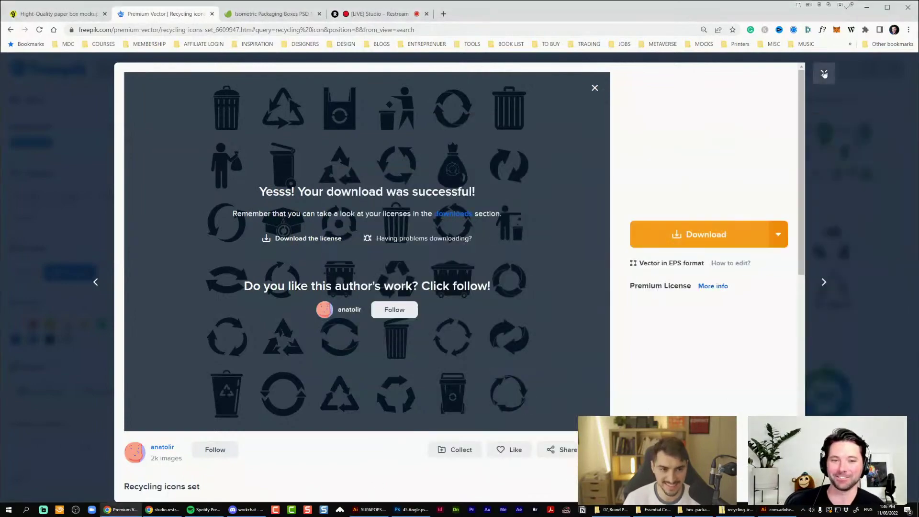
Close the icon set preview on Freepik and switch from the browser back to Photoshop
left_click(824, 73)
left_click(262, 15)
left_click(76, 16)
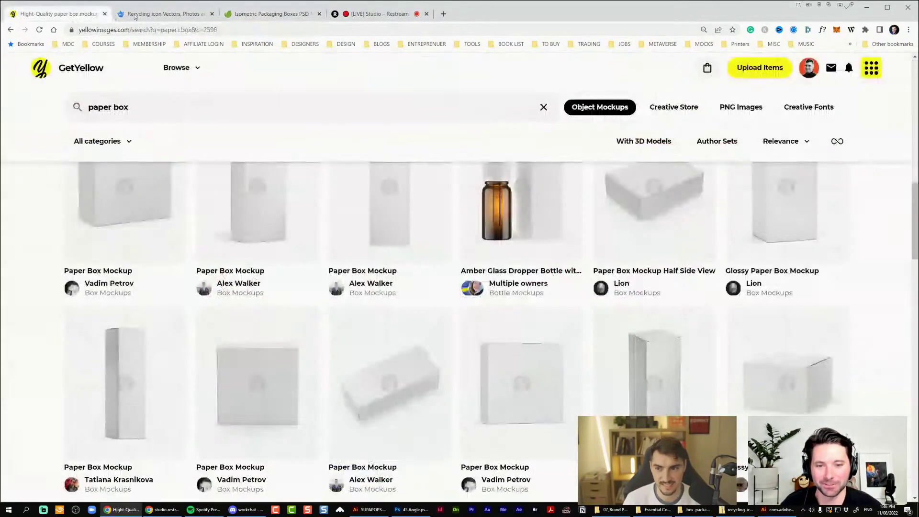
left_click(161, 14)
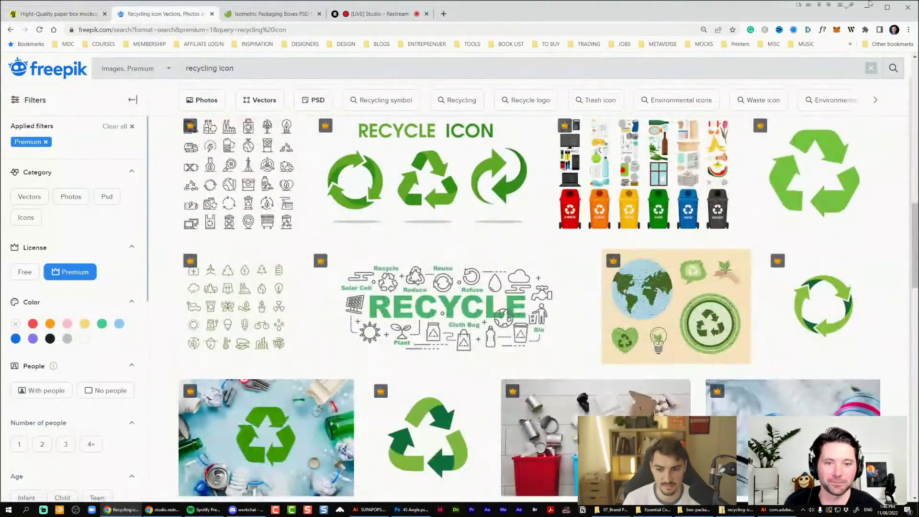
left_click(868, 6)
left_click(414, 84)
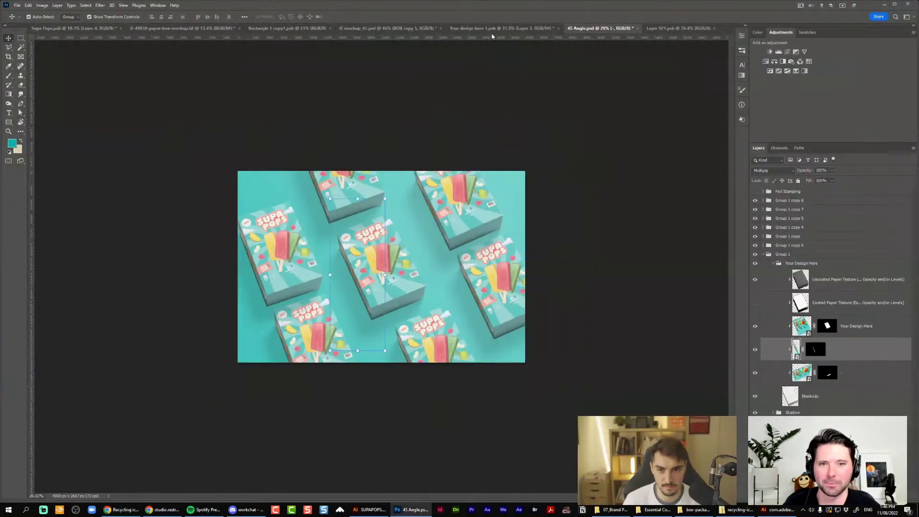
Review the open Supa Pops documents, comparing the branded fridge mockup, the box front artwork and the multi-box scene
left_click(492, 28)
left_click(388, 27)
left_click(287, 28)
left_click(378, 28)
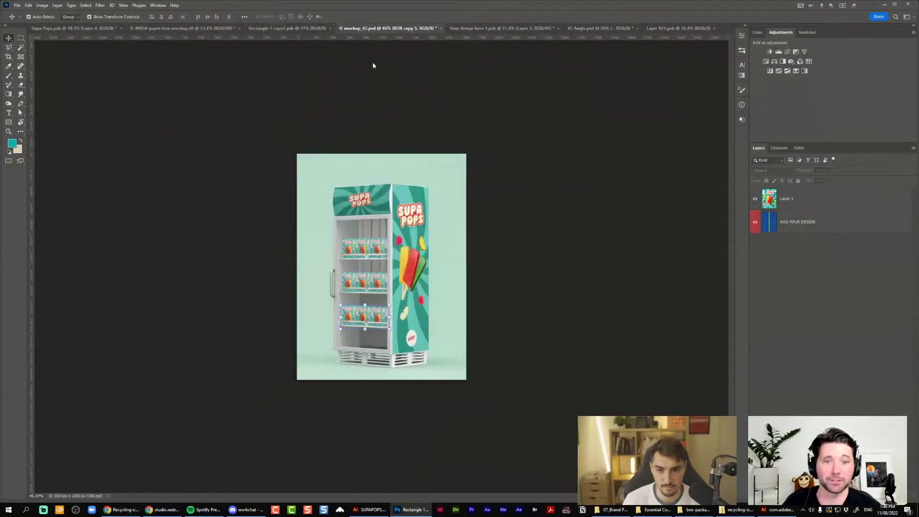
scroll(349, 215, "up", 5)
left_click(349, 215)
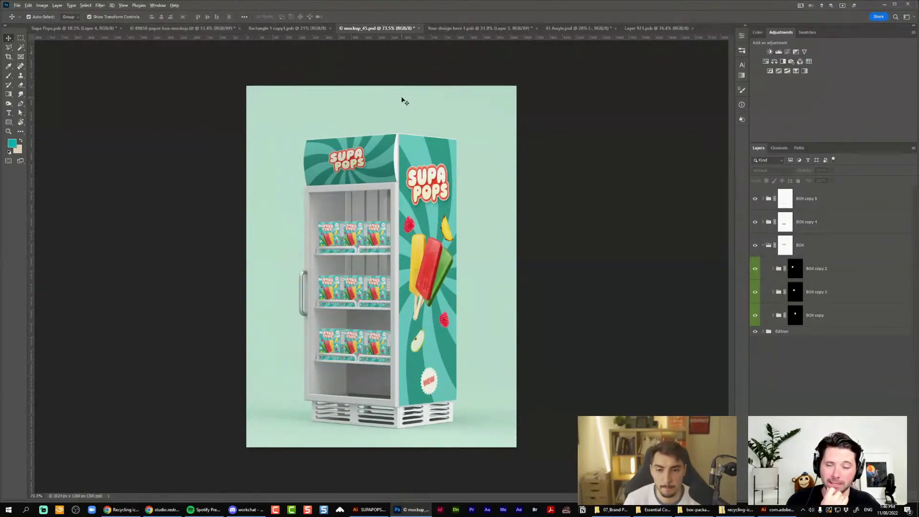
scroll(401, 102, "down", 2)
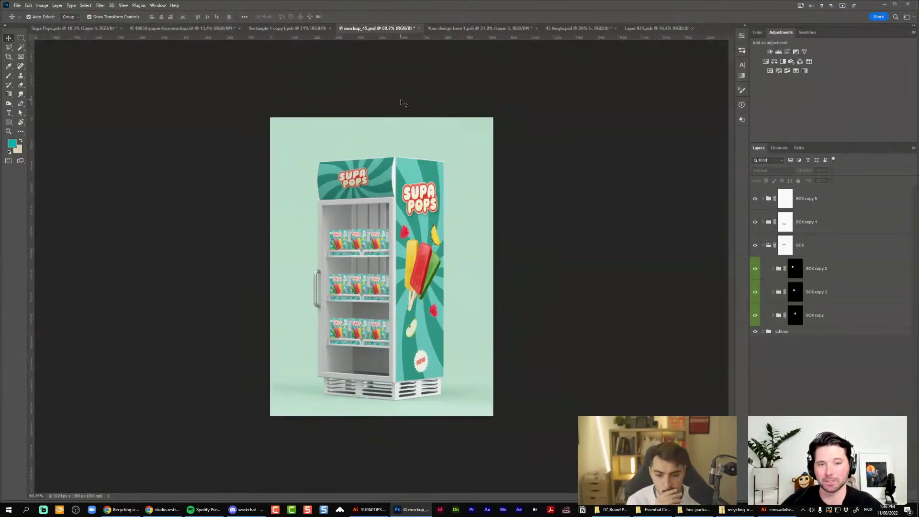
left_click(88, 30)
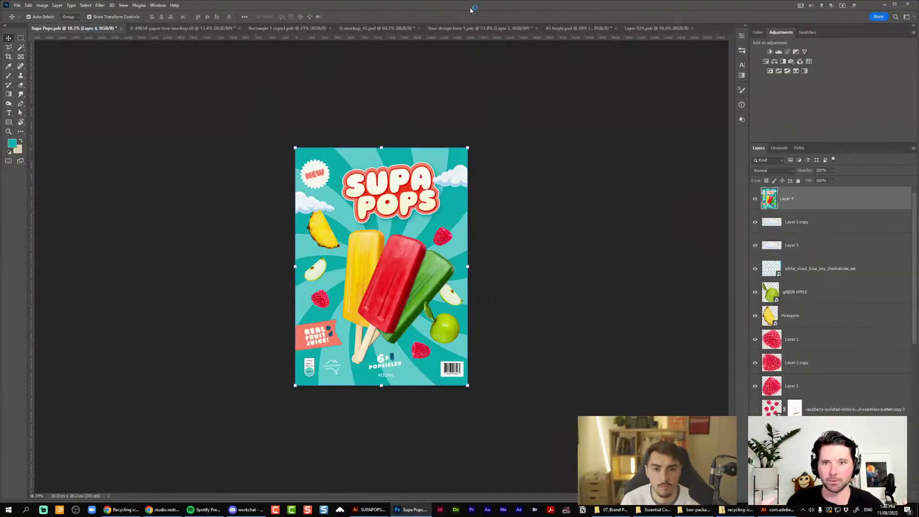
left_click(575, 28)
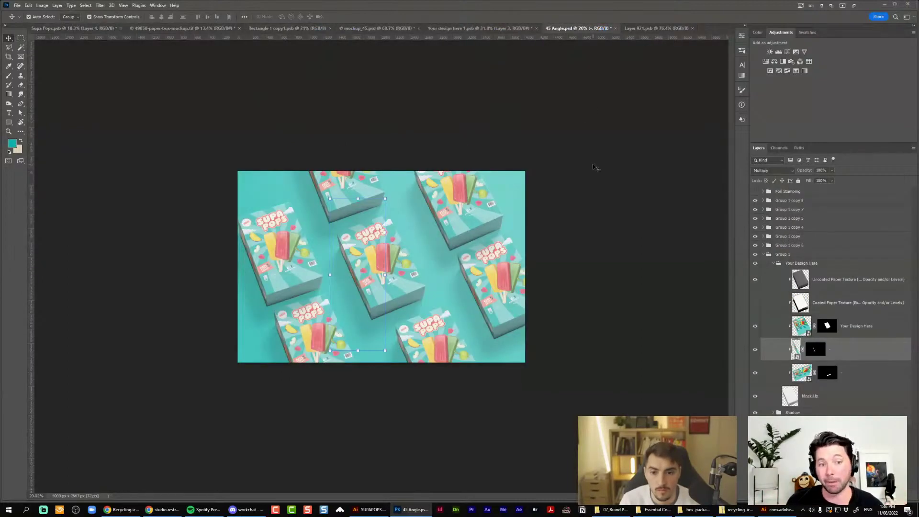
key("ctrl+plus")
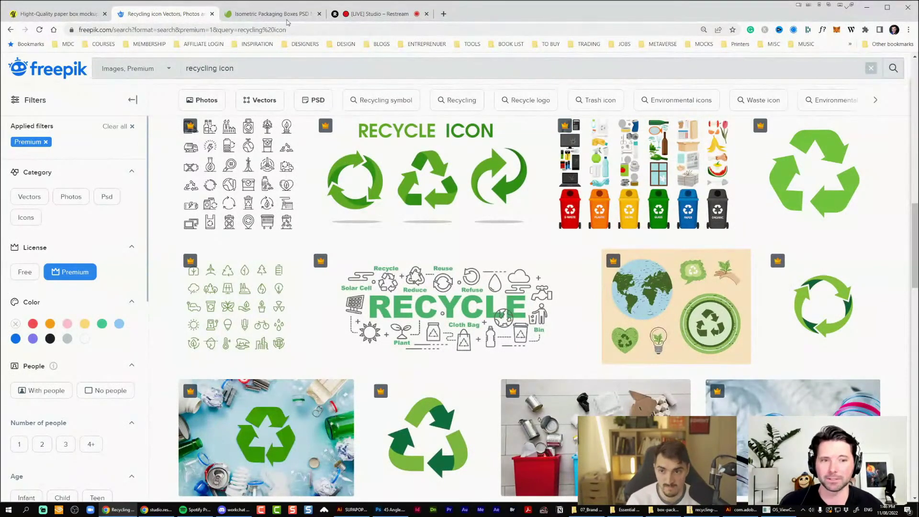
Bring up the recycling-icons-set archive window and close it
left_click(709, 510)
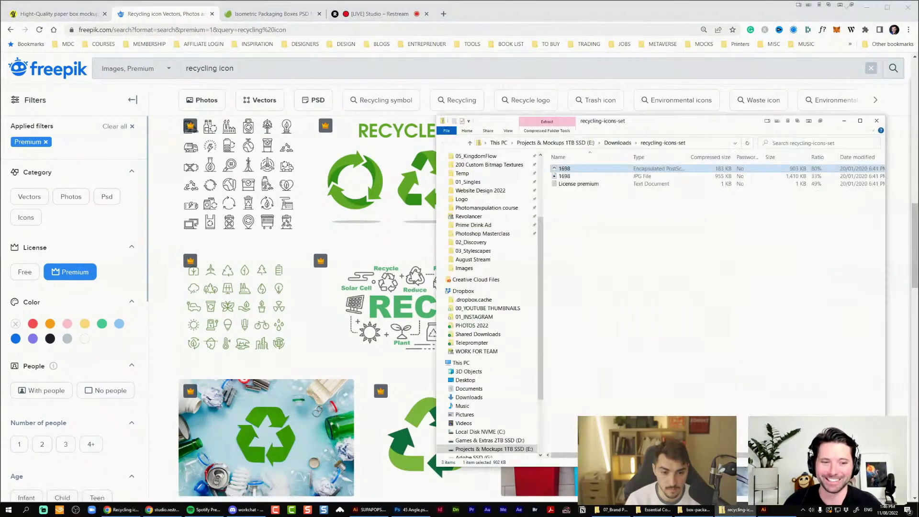
left_click(876, 121)
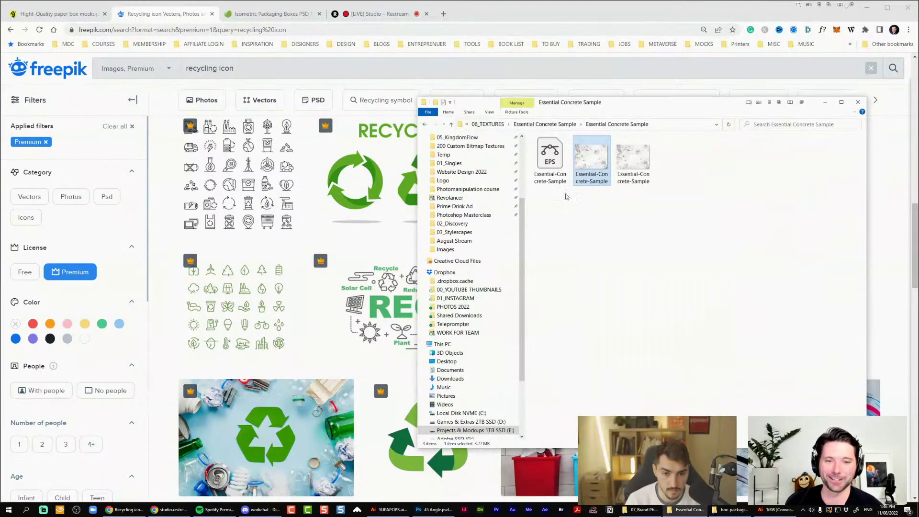
Search the 02_MOCKUP PACKS folder for "sticker"
scroll(472, 189, "up", 4)
left_click(462, 186)
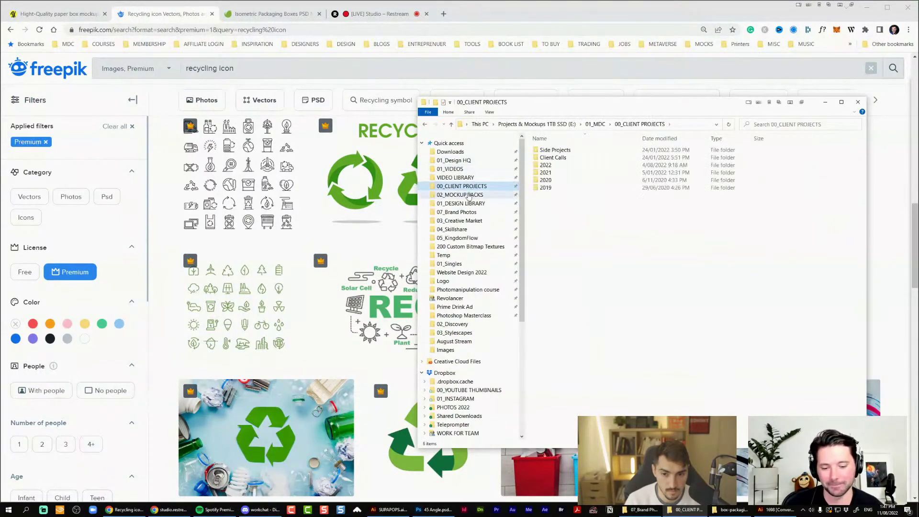
left_click(468, 196)
left_click_drag(595, 103, 546, 109)
left_click(521, 164)
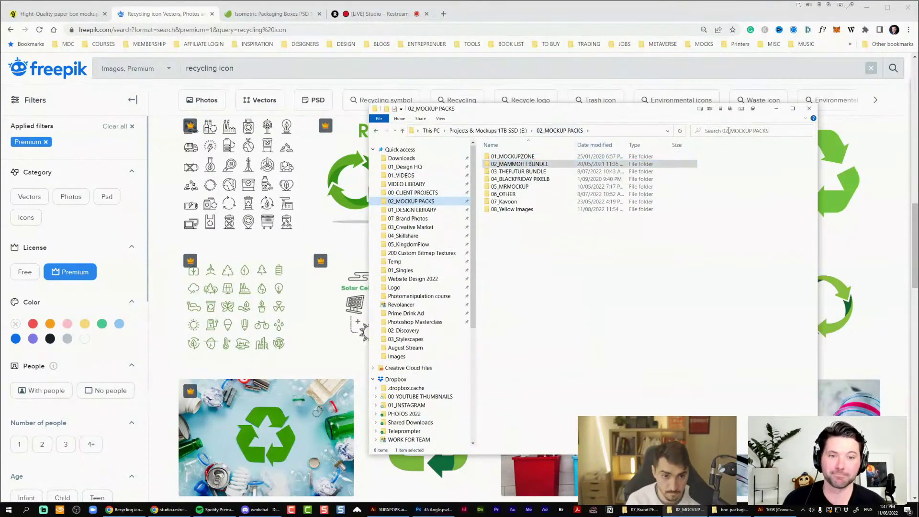
type("sticker")
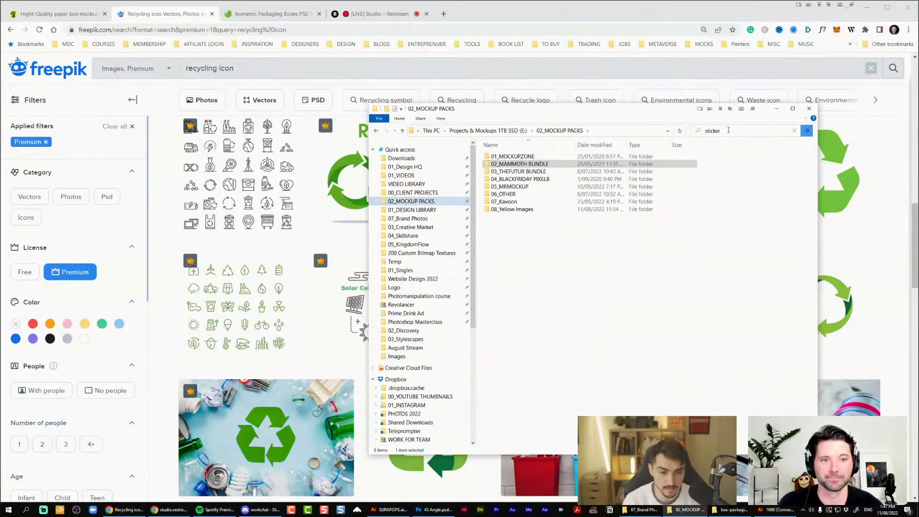
key("Return")
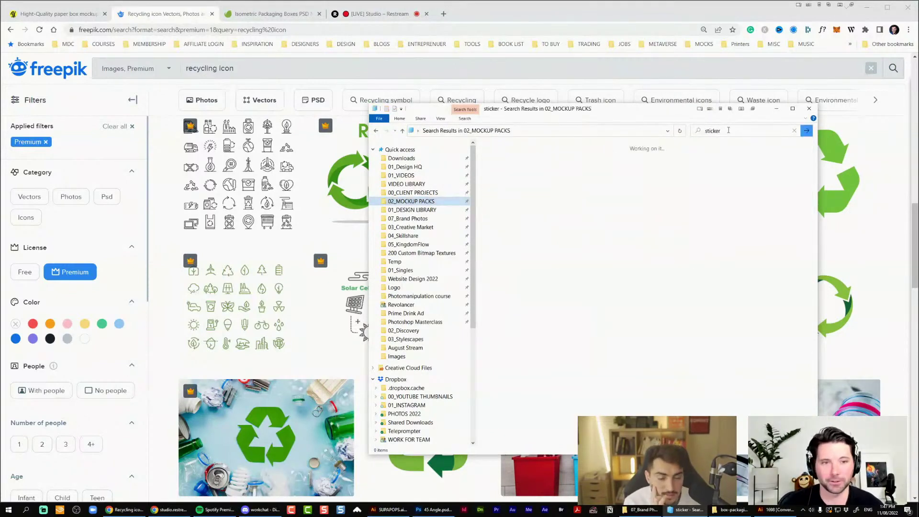
Open the A78 PSD file from the Stickers folder in Photoshop
left_click_drag(662, 114, 646, 116)
double_click(492, 149)
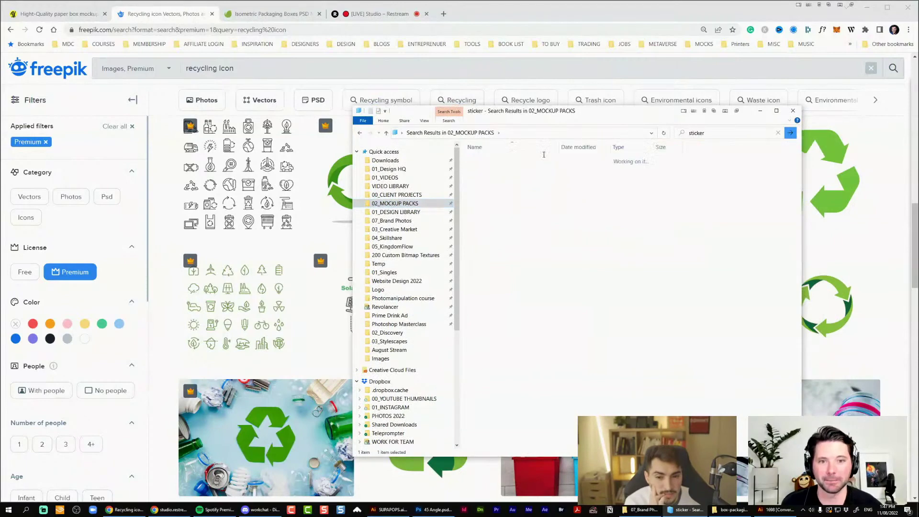
right_click(544, 157)
left_click(507, 202)
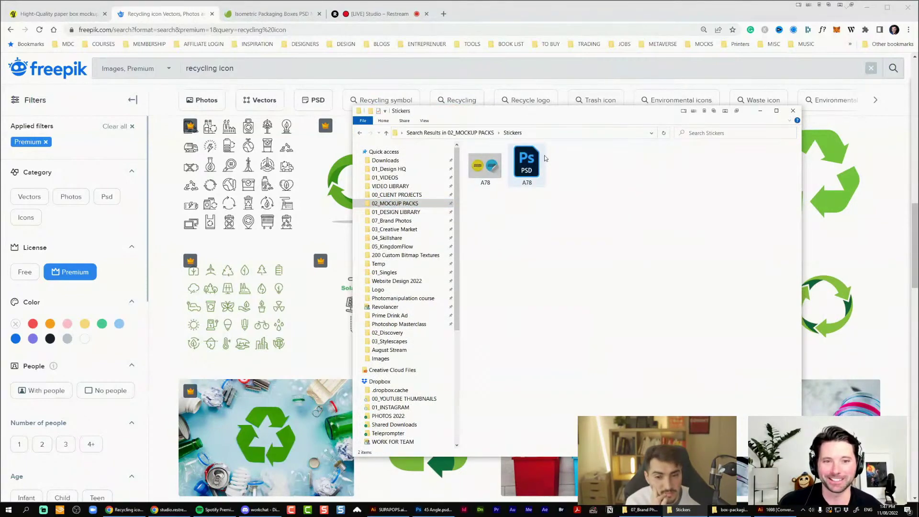
key("alt+Left")
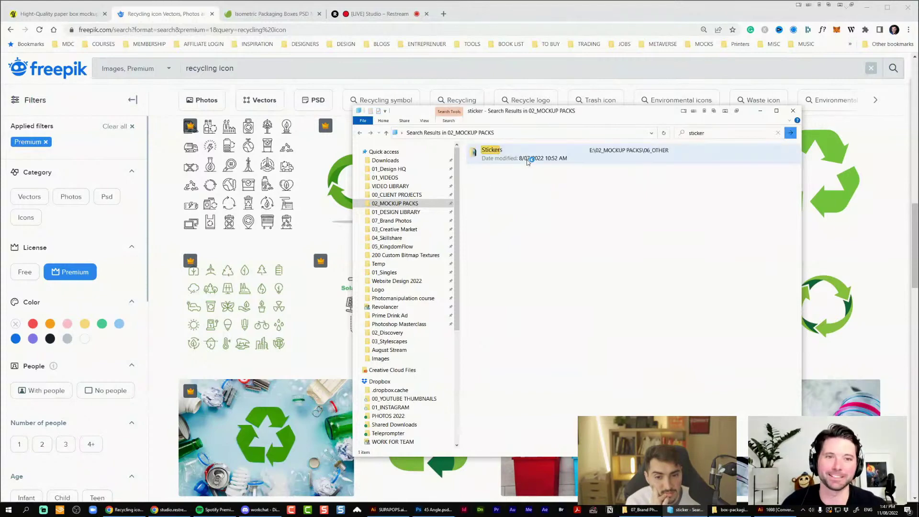
double_click(528, 162)
double_click(527, 163)
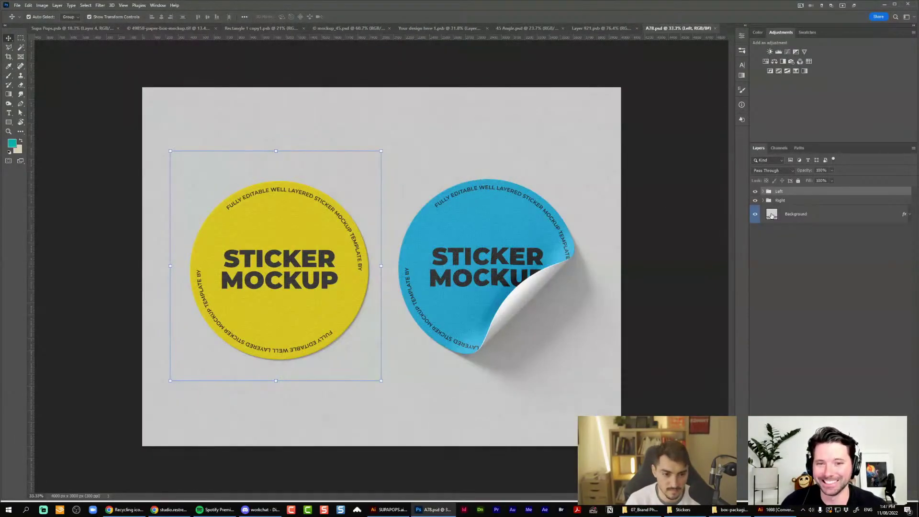
Copy the flattened Supa Pops box front artwork and paste it into the A78 sticker mockup, above the background layer
double_click(771, 215)
key("Escape")
left_click(409, 29)
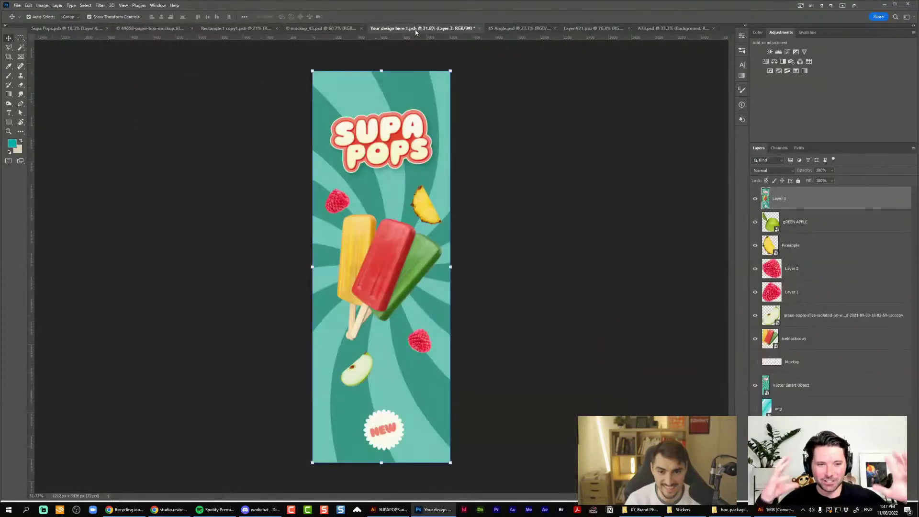
left_click(320, 29)
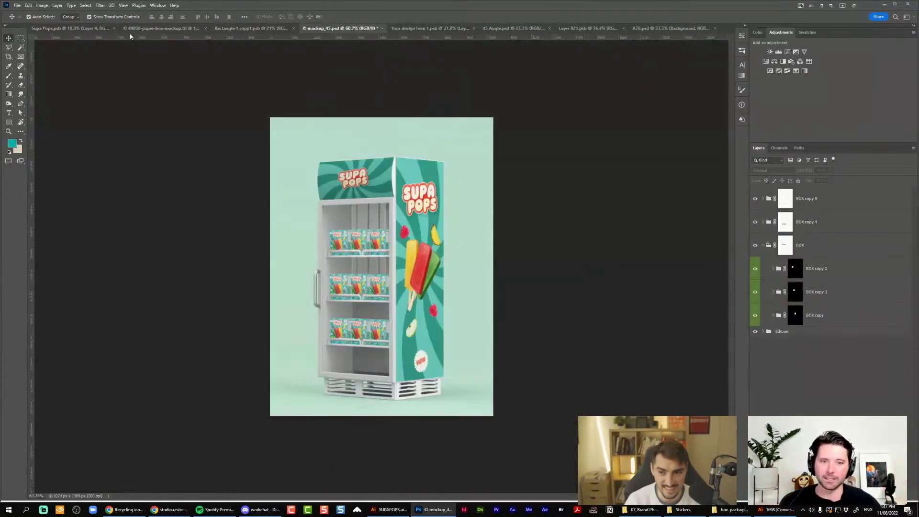
left_click(72, 28)
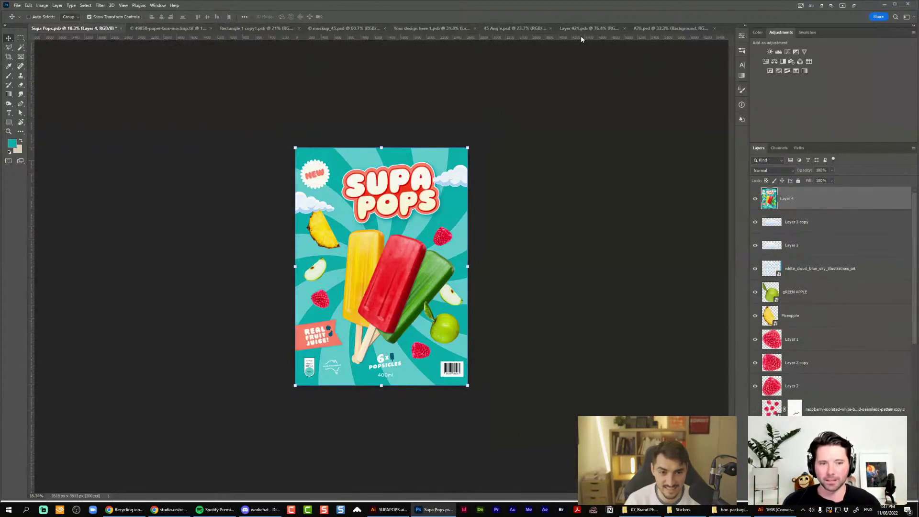
left_click(644, 28)
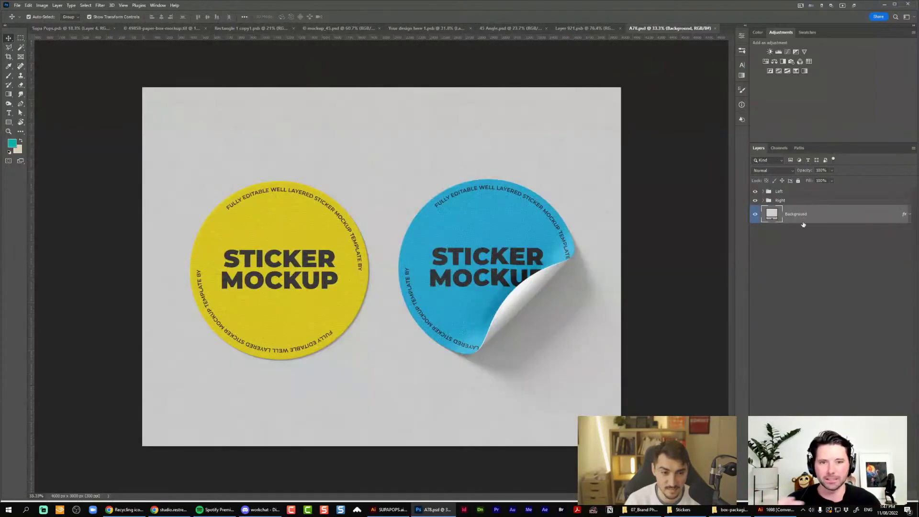
key("ctrl+v")
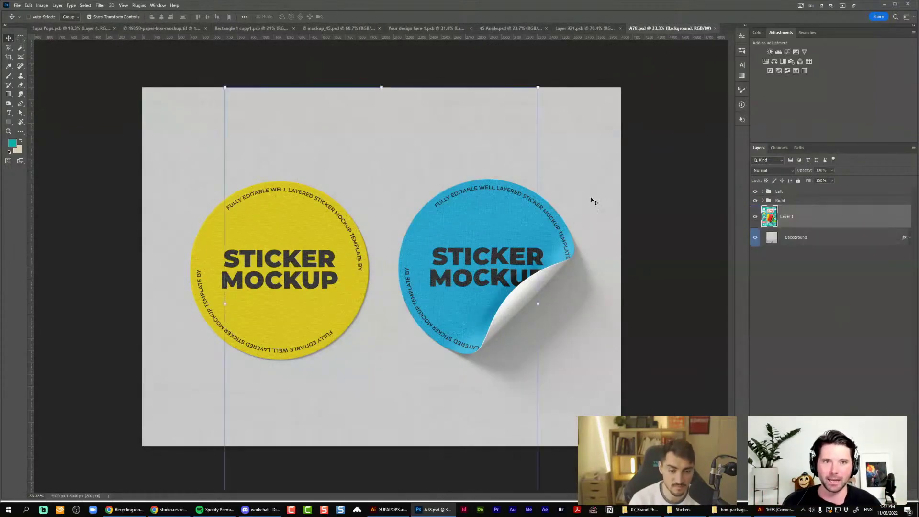
Recolour the mockup's Background fill with the dark teal sampled from the pasted Supa Pops artwork
left_click(824, 239)
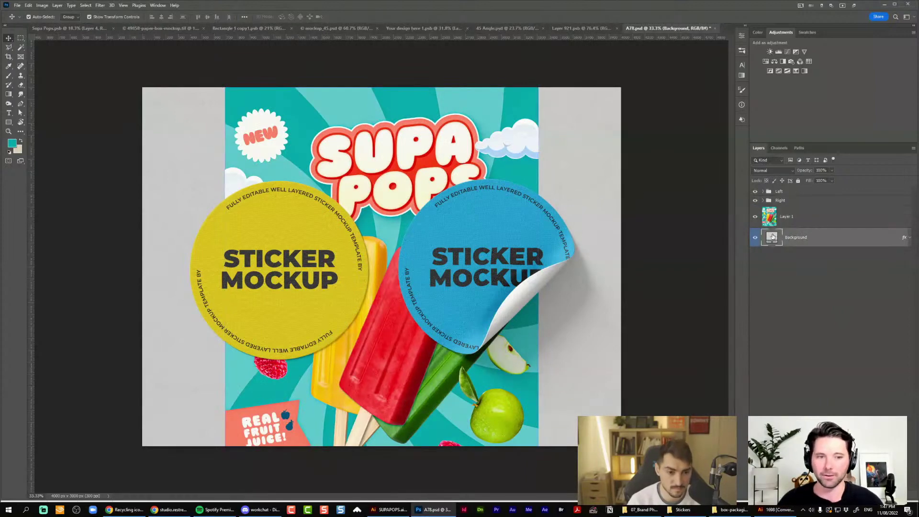
double_click(772, 237)
left_click(481, 94)
left_click(530, 173)
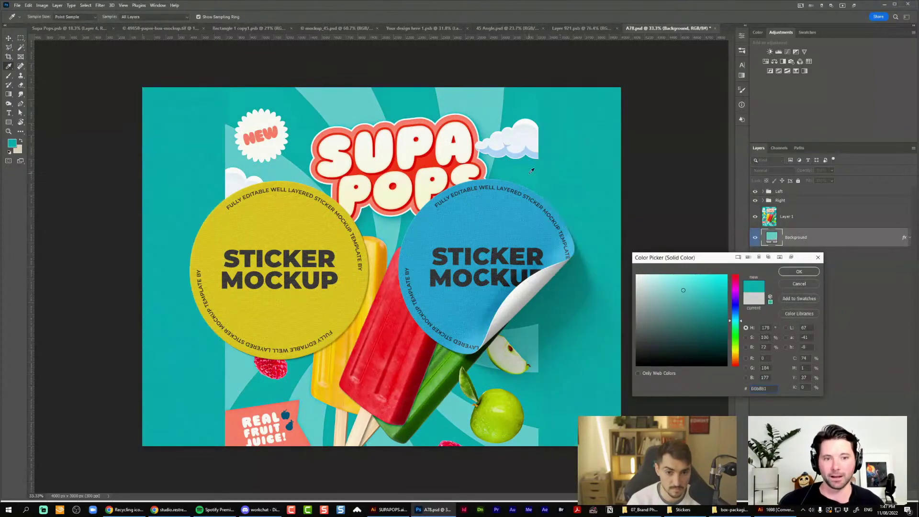
left_click(799, 272)
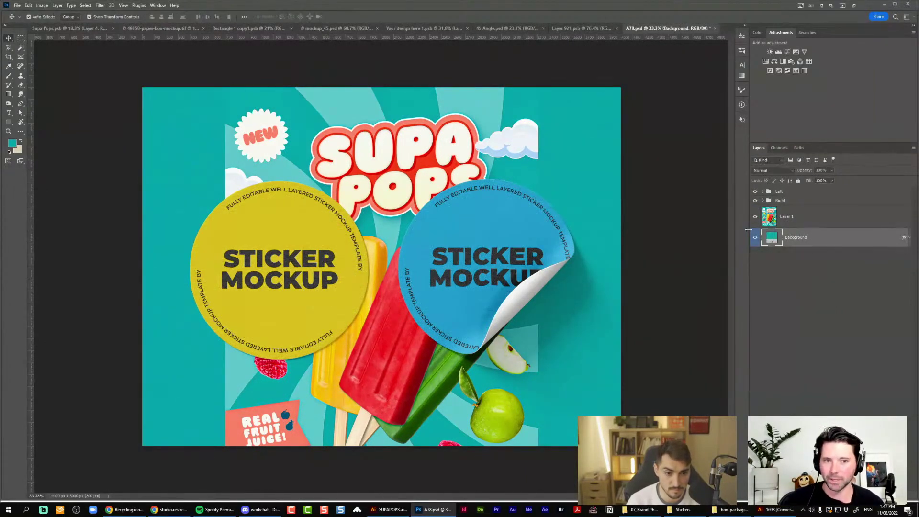
Hide the pasted artwork layer and open the design smart object of the blue peeling sticker in the Right group
left_click(755, 218)
left_click(755, 200)
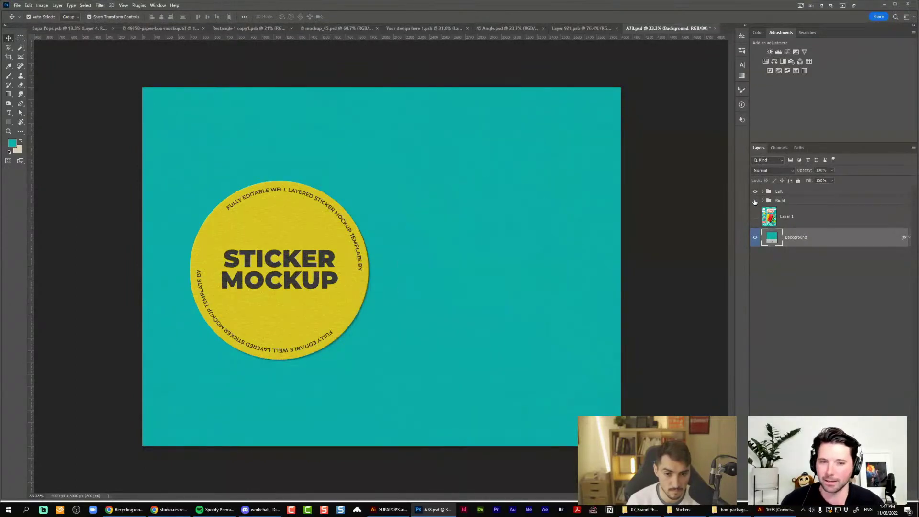
left_click(756, 200)
left_click(763, 201)
double_click(777, 285)
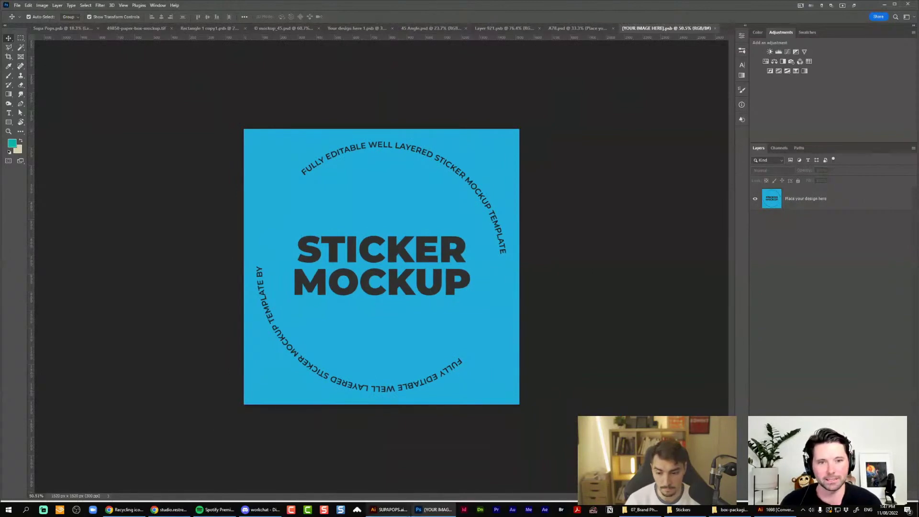
Copy the SUPA POPS logo from SUPAPOPS.ai in Illustrator and paste it, slightly scaled down, as a smart object in the sticker design
left_click(389, 509)
left_click(367, 226)
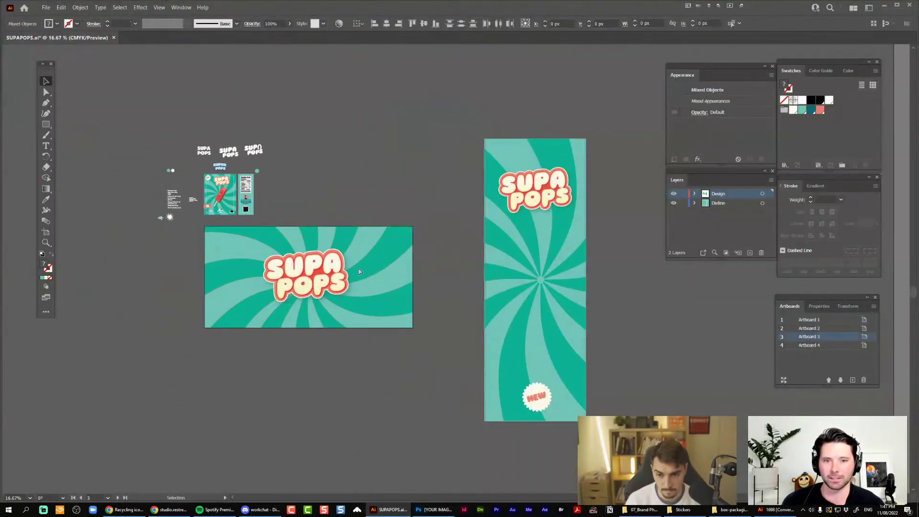
key("alt+Tab")
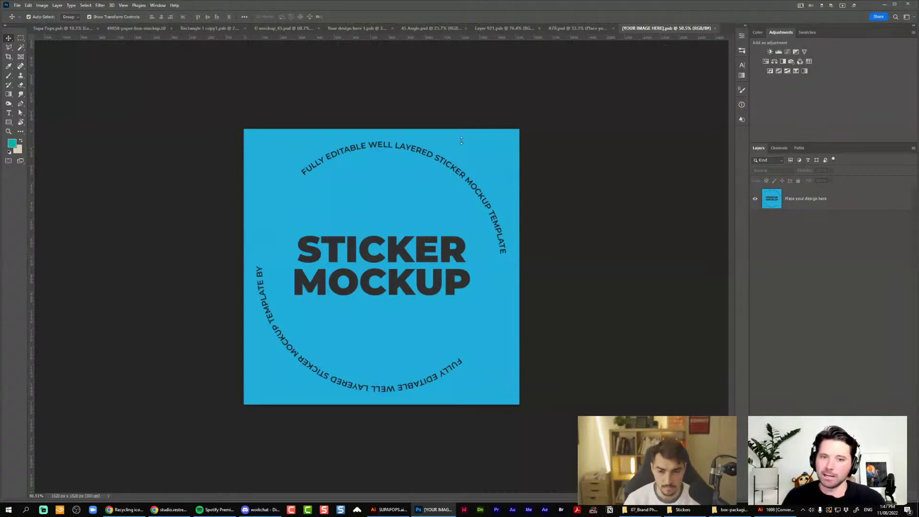
key("ctrl+v")
key("Return")
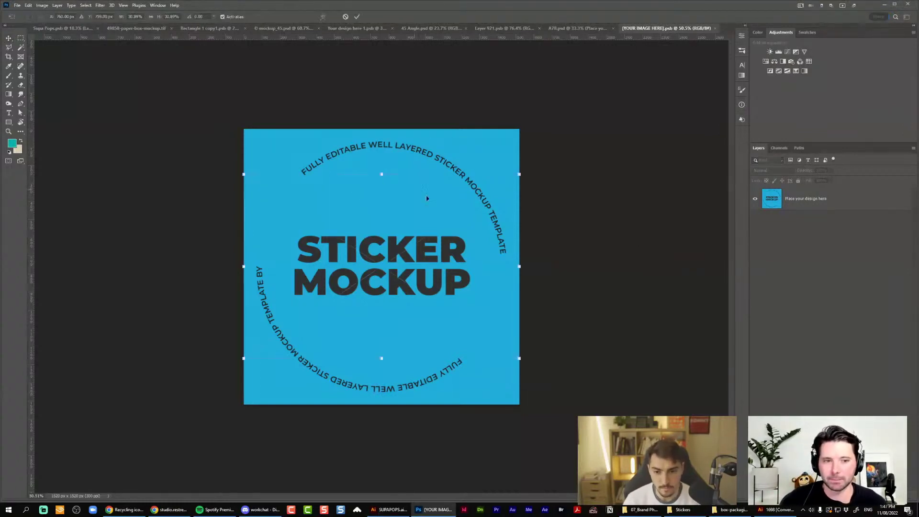
left_click_drag(520, 174, 496, 185)
key("Return")
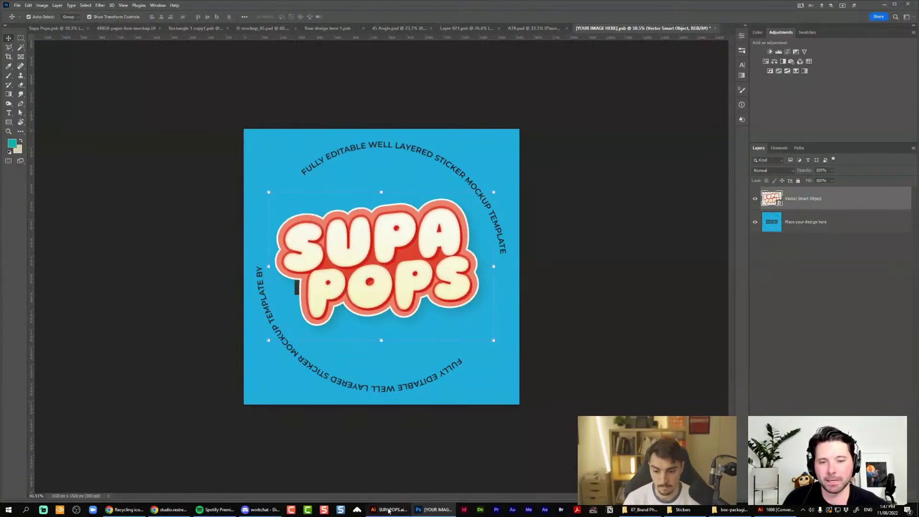
Switch to Illustrator, copy the green sunburst pattern from the wide Supa Pops artboard, and return to the sticker design in Photoshop
left_click(389, 510)
left_click(401, 243)
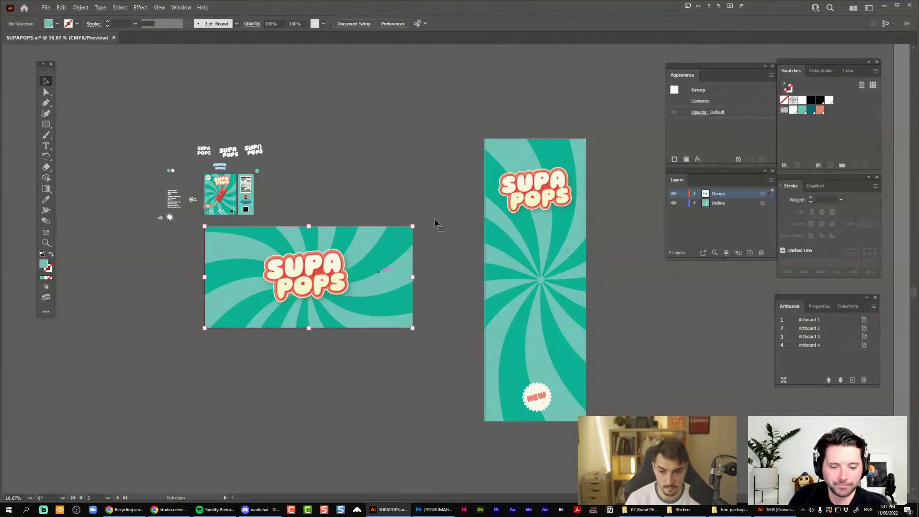
key("a")
left_click_drag(406, 238, 432, 210)
key("alt+Tab")
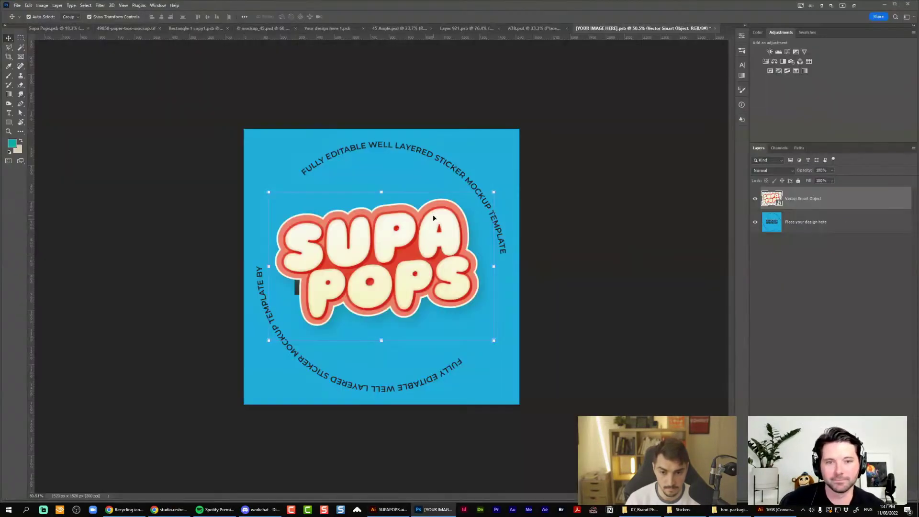
key("alt+Tab")
left_click(417, 227)
left_click(411, 229)
key("ctrl+c")
key("alt+Tab")
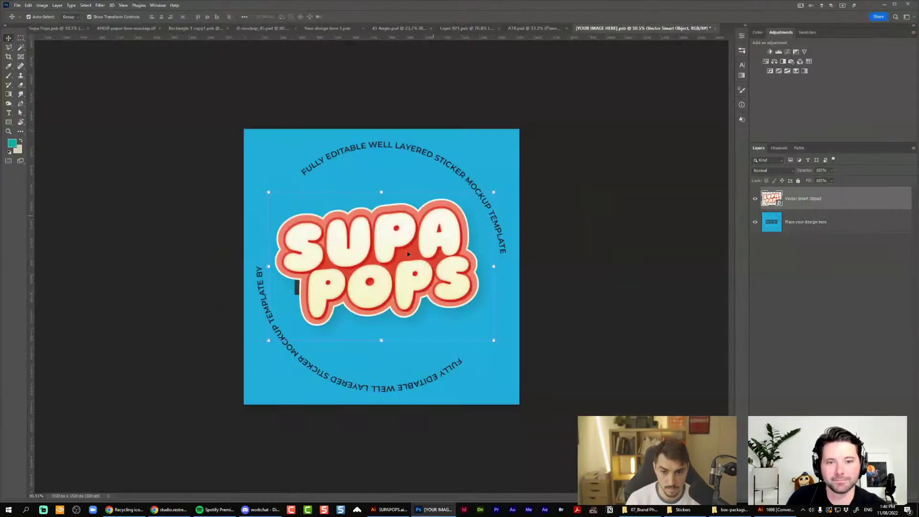
Paste the sunburst as a smart object and enlarge and shift it to cover the whole square sticker canvas
key("ctrl+v")
left_click(727, 171)
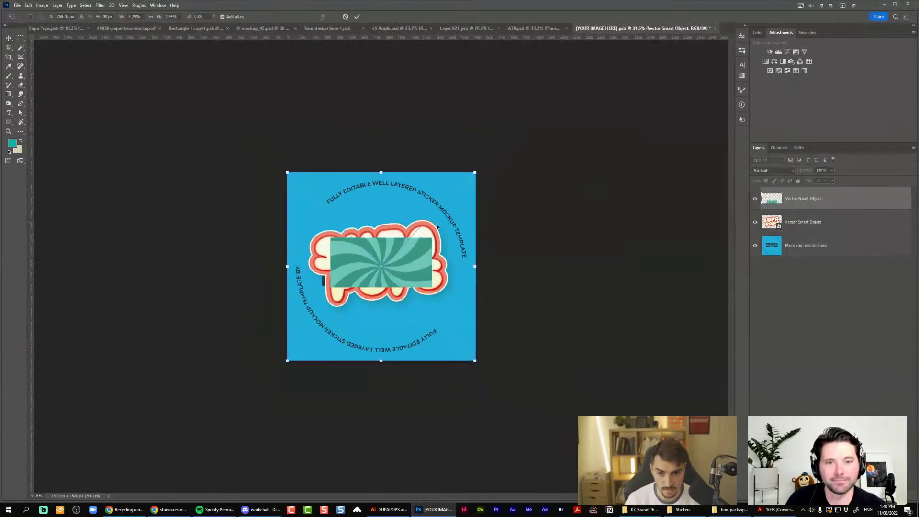
left_click_drag(475, 172, 815, 88)
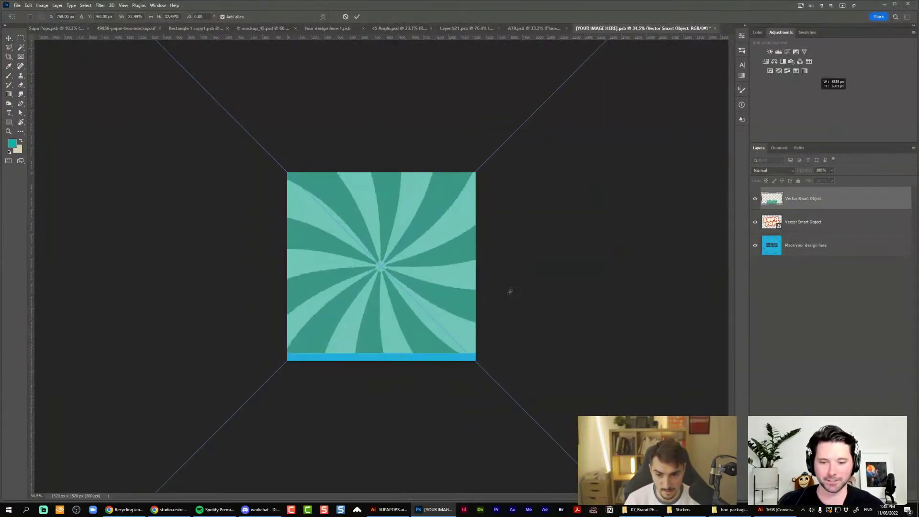
left_click_drag(423, 303, 422, 315)
scroll(422, 314, "down", 1)
key("alt+space")
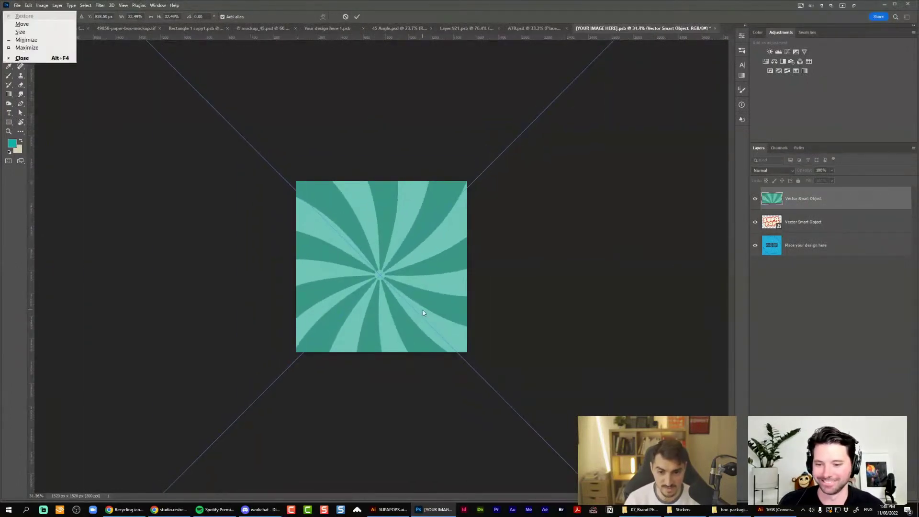
key("Escape")
key("Return")
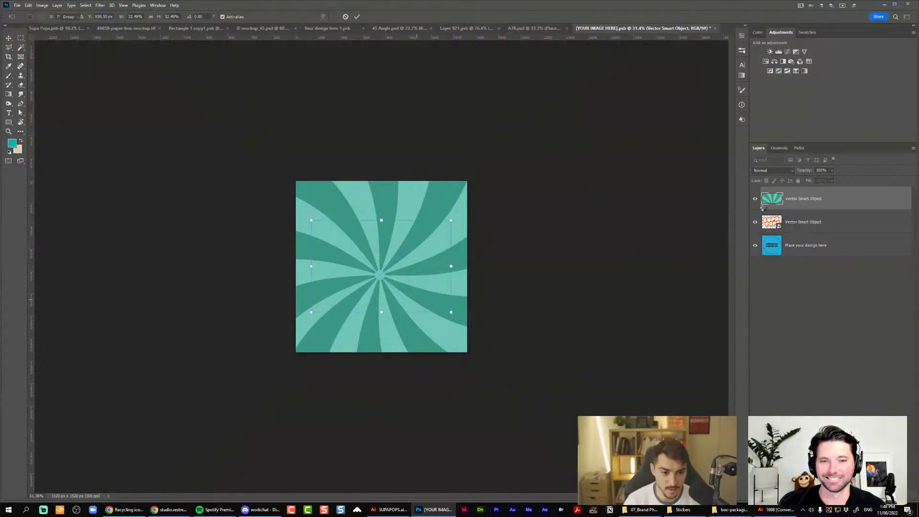
Move the sunburst layer directly beneath the SUPA POPS logo layer and save the sticker design
key("ctrl+bracketleft")
key("ctrl+bracketleft")
key("ctrl+bracketright")
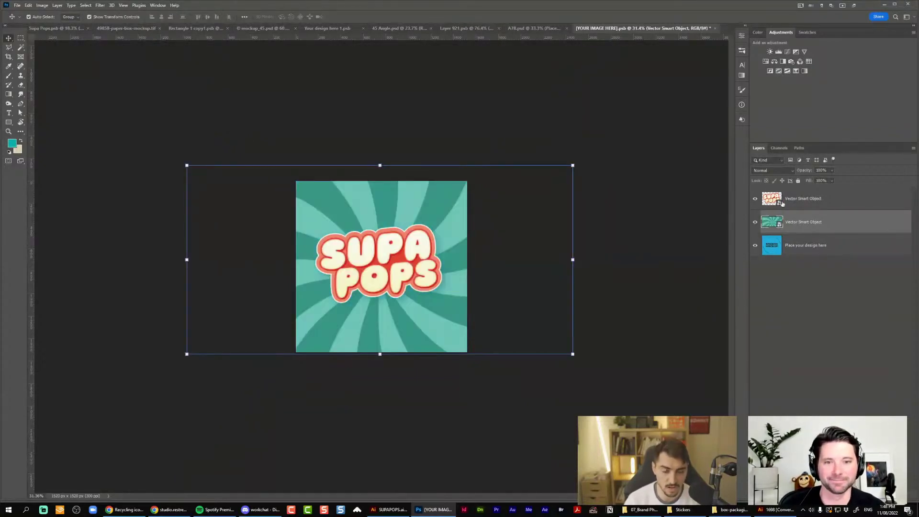
scroll(395, 229, "up", 4)
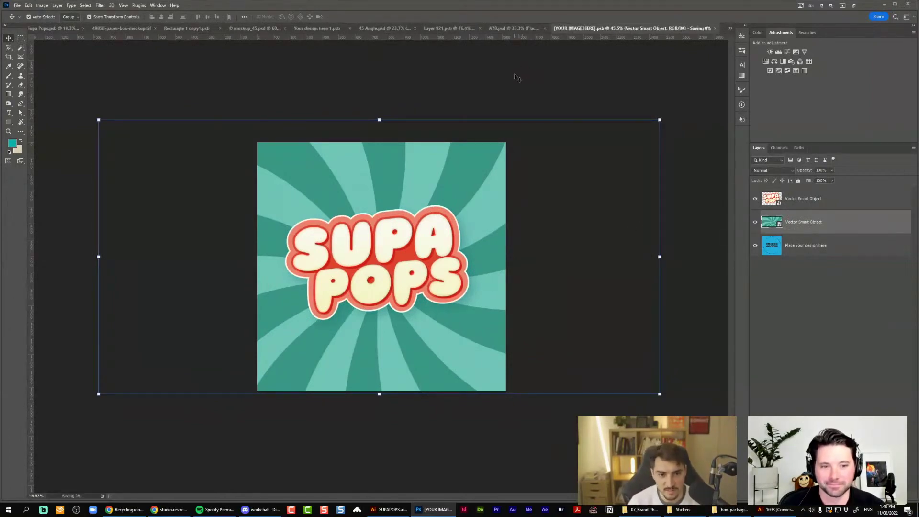
Return to the A78 mockup and examine the Supa Pops design on the peeling sticker up close and at full view
left_click(532, 30)
scroll(503, 234, "down", 2)
scroll(578, 205, "up", 6)
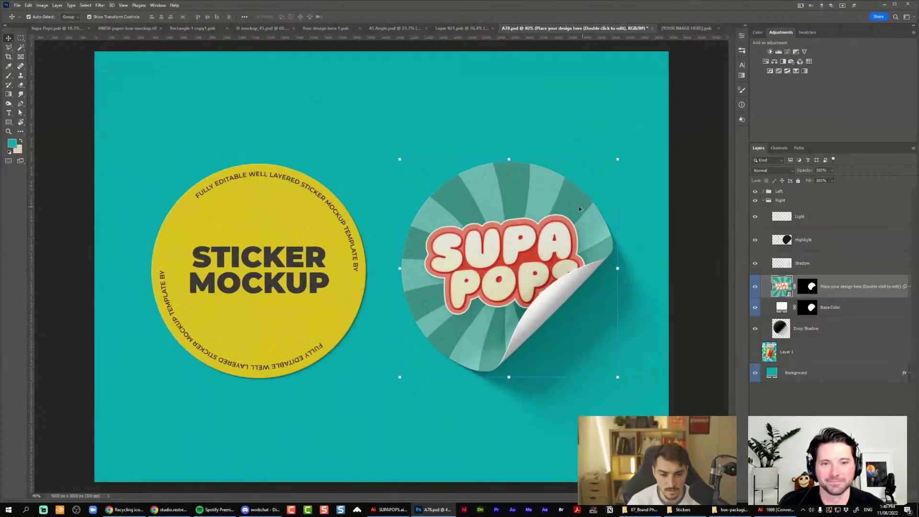
scroll(569, 217, "down", 5)
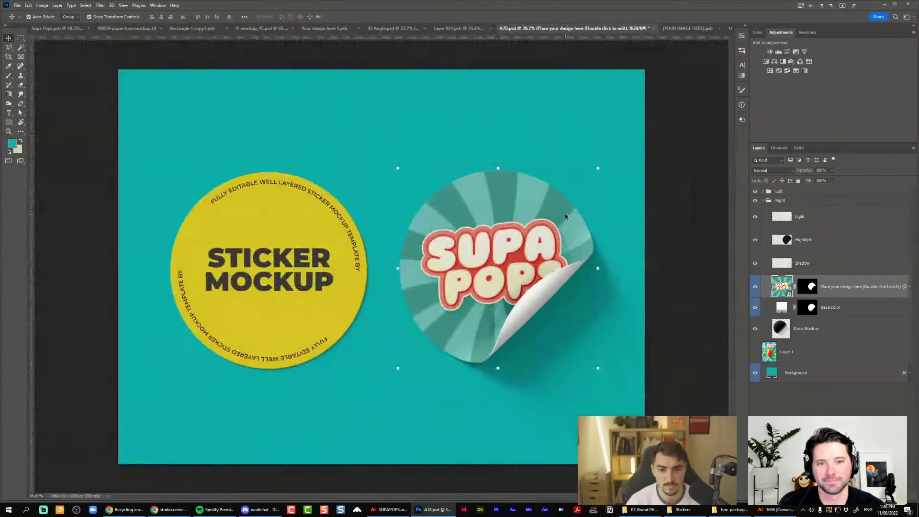
scroll(573, 194, "down", 1)
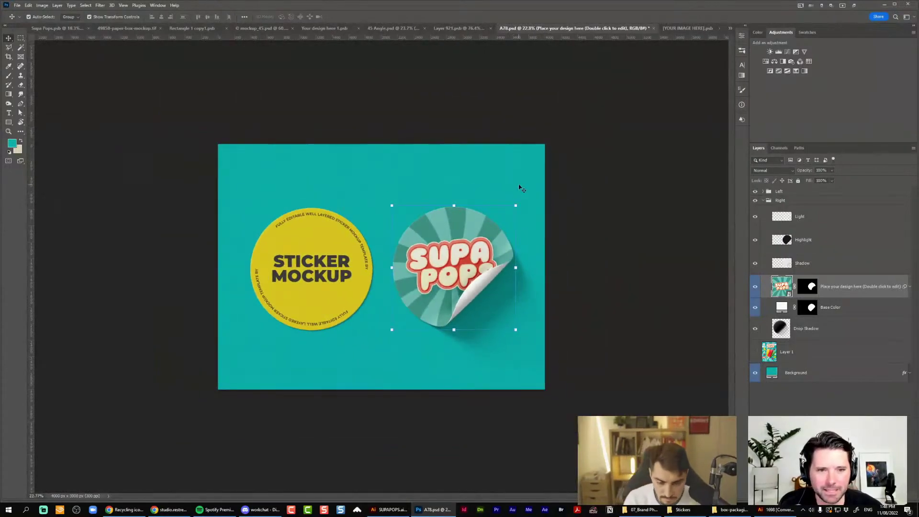
scroll(521, 188, "up", 1)
scroll(289, 258, "up", 9)
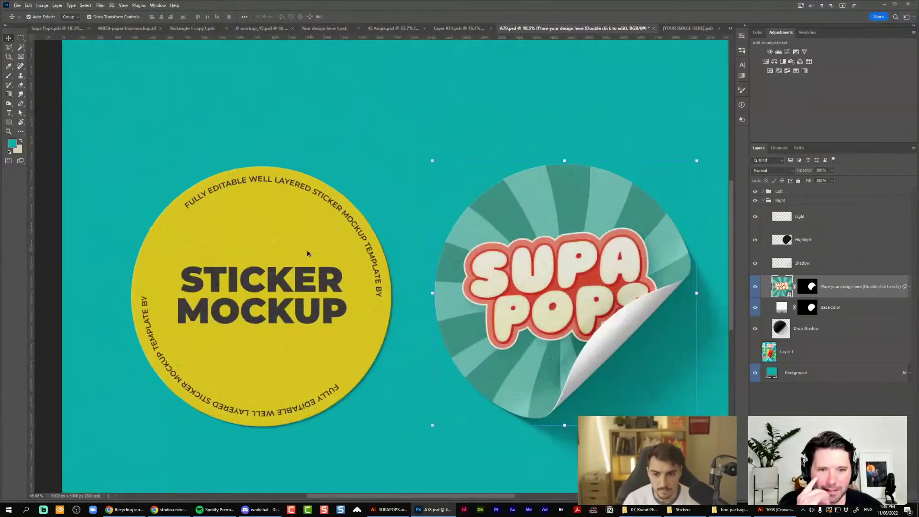
Inspect the paper texture across the peeling sticker's edge and lettering, view the entire mockup, and deselect all layers
scroll(289, 259, "up", 3)
left_click_drag(290, 259, 503, 289)
scroll(506, 293, "down", 2)
left_click_drag(576, 261, 102, 235)
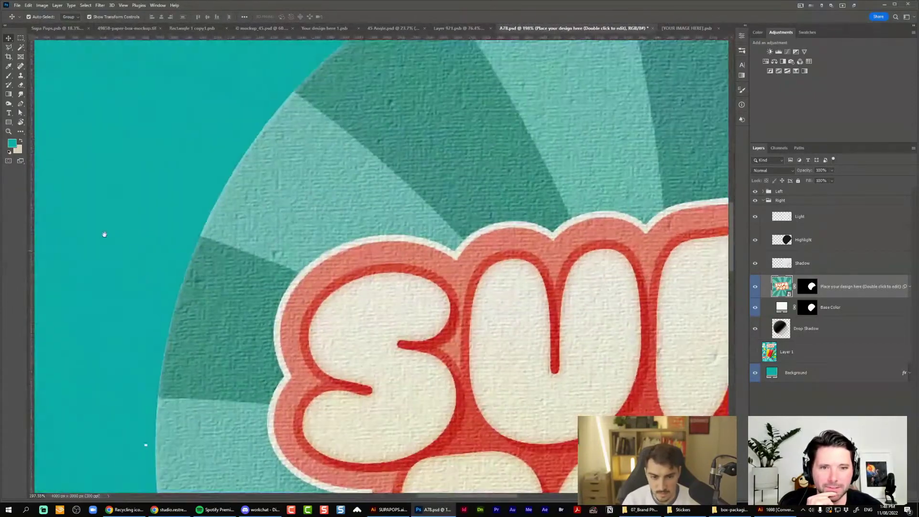
left_click_drag(504, 206, 312, 184)
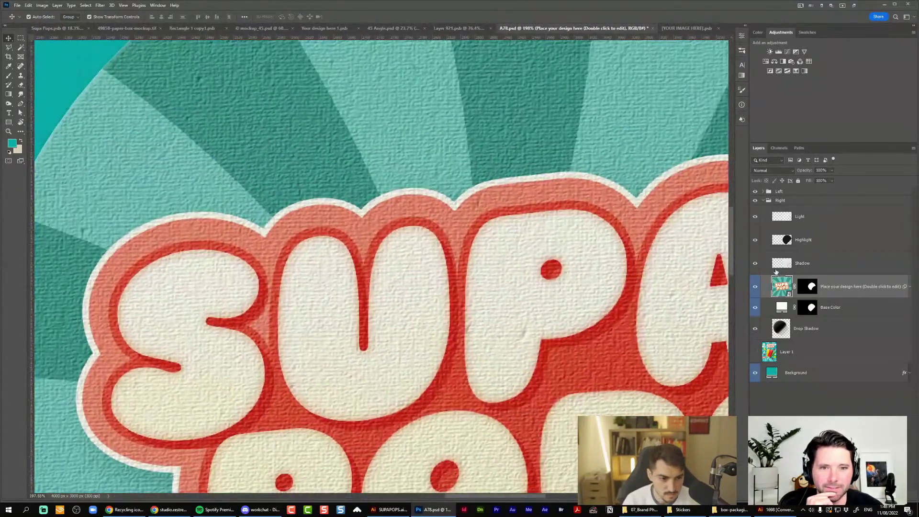
scroll(660, 165, "down", 10)
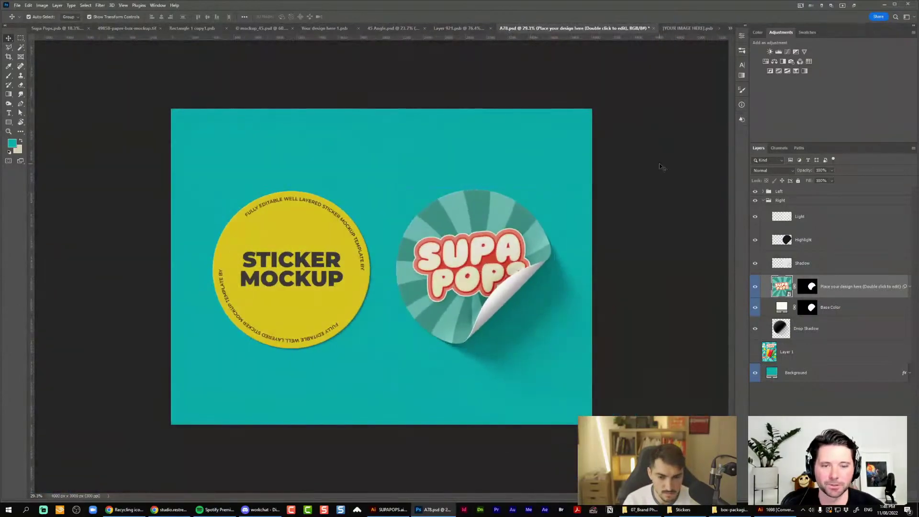
left_click(659, 163)
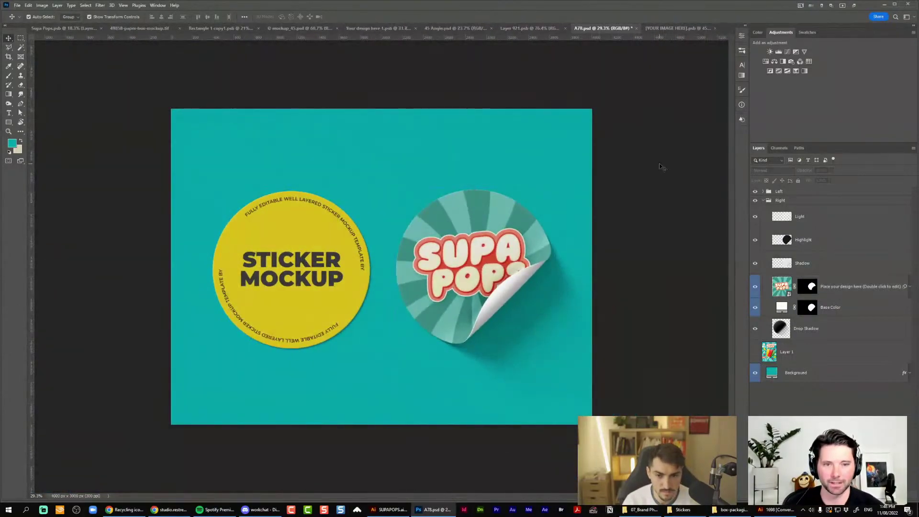
Collapse the Right group, expand the Left group, and open its placeholder design smart object for editing
left_click(761, 200)
left_click(761, 193)
left_click(762, 191)
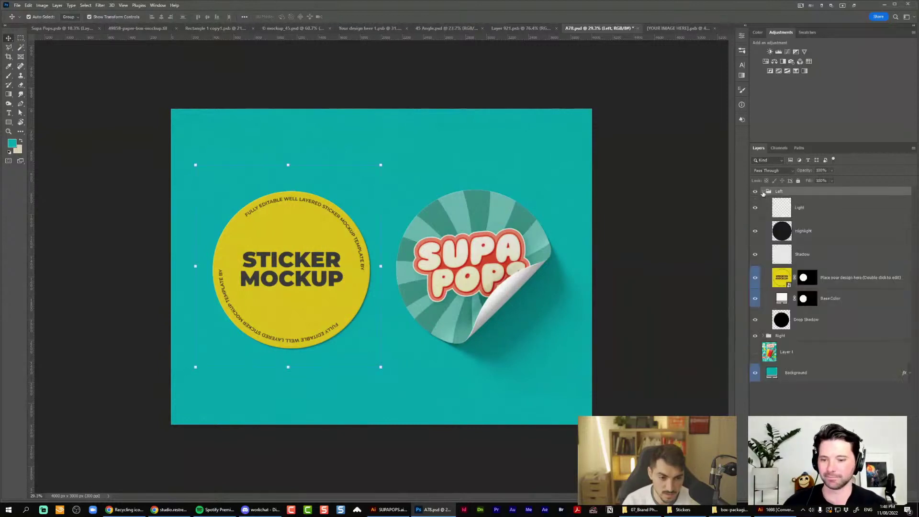
left_click(755, 191)
left_click(754, 191)
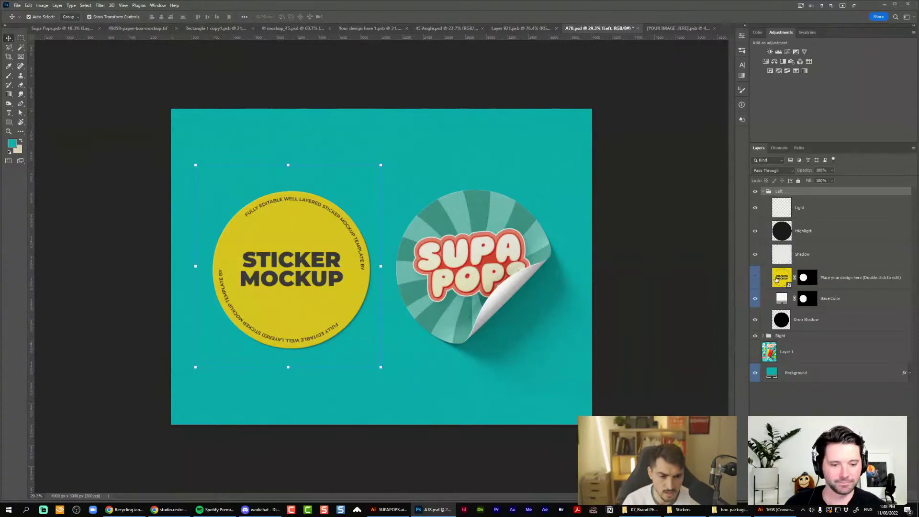
left_click(754, 277)
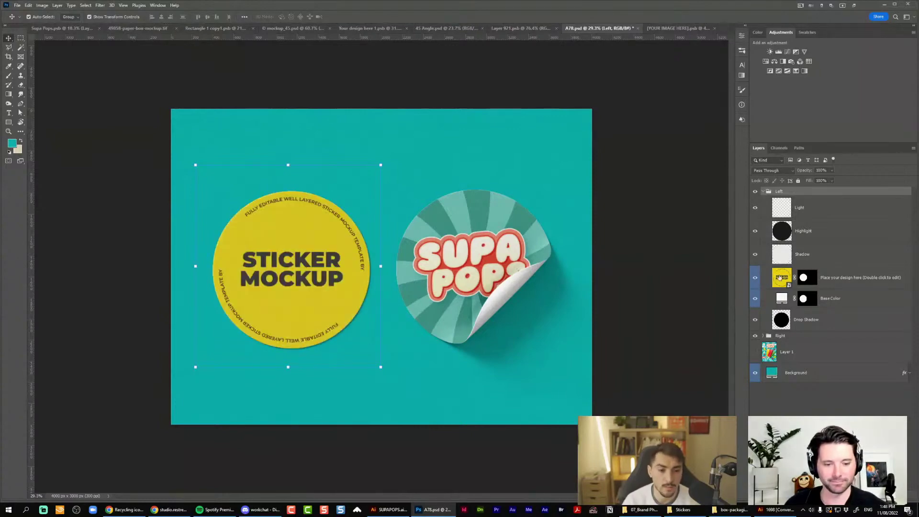
double_click(781, 277)
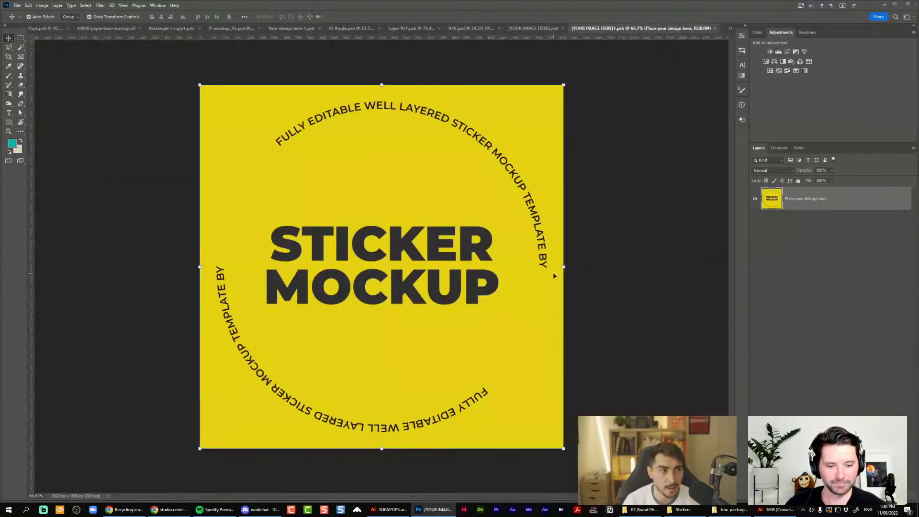
scroll(447, 313, "down", 3)
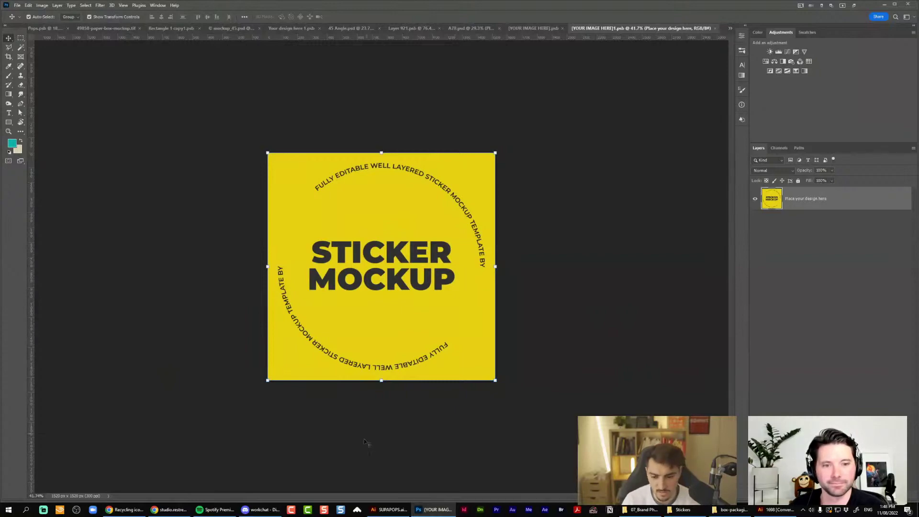
left_click(387, 511)
scroll(303, 179, "up", 4)
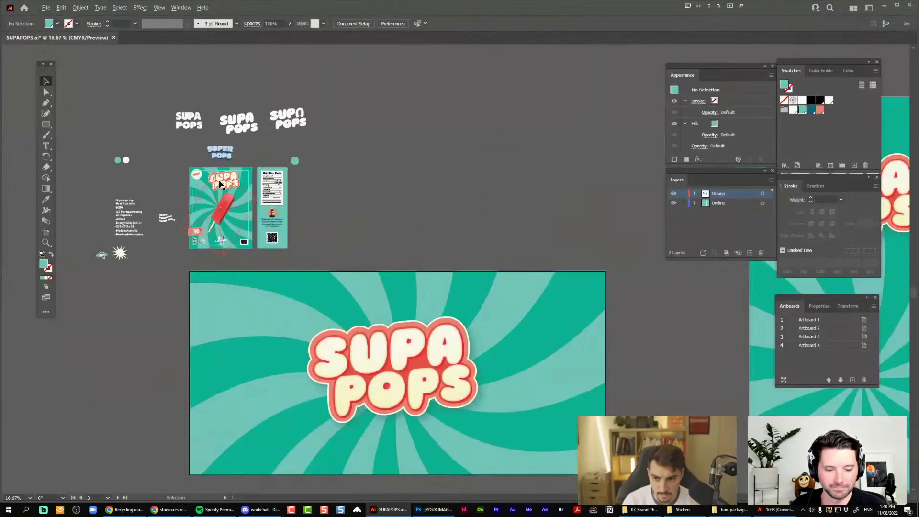
key("alt+Tab")
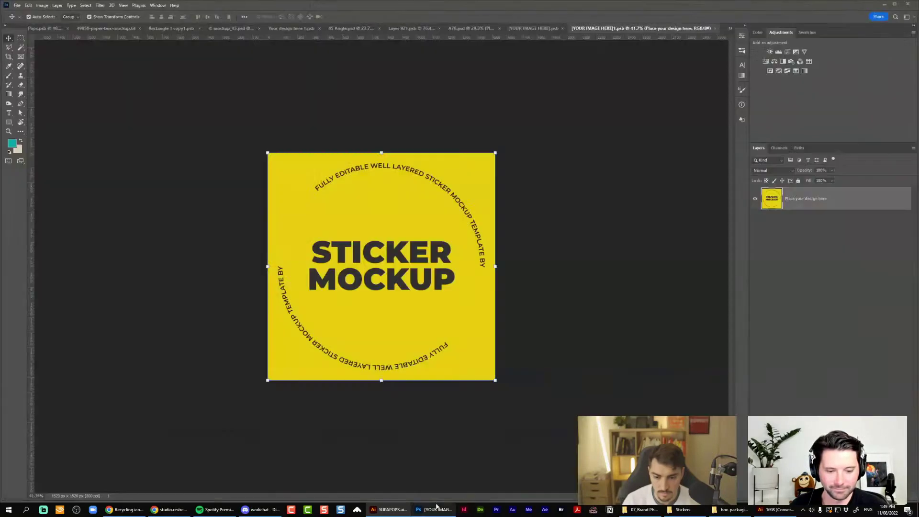
Select the iceblock copy layer in the Supa Pops packaging design and bring it into the yellow sticker design document
left_click(109, 29)
left_click(72, 28)
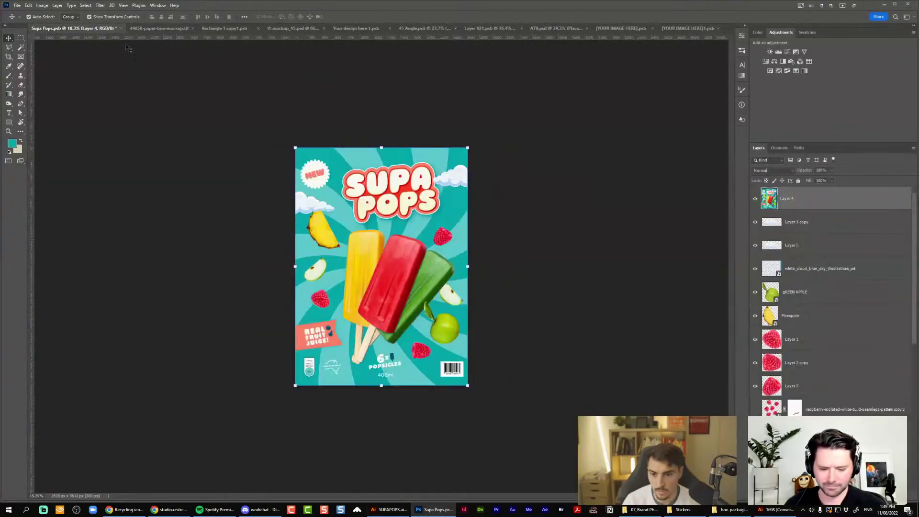
scroll(549, 249, "up", 2)
left_click(819, 269)
left_click(798, 292)
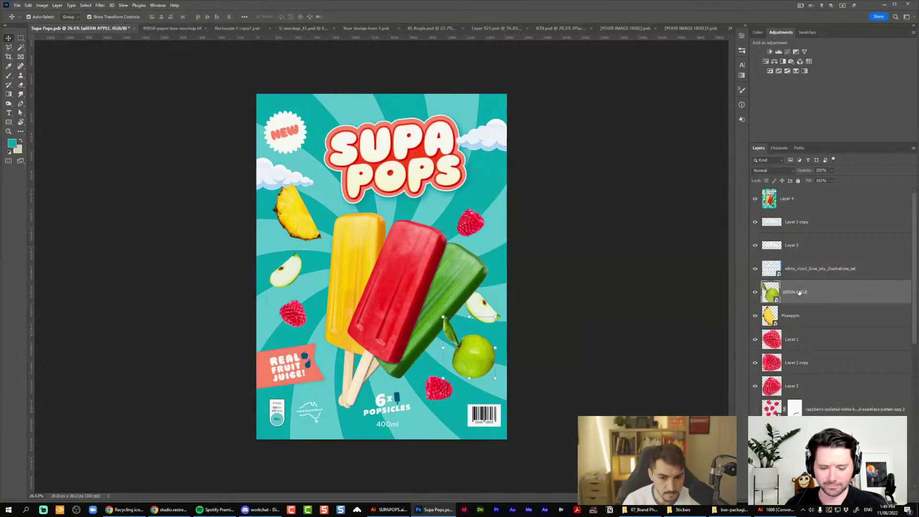
scroll(790, 268, "down", 4)
left_click(801, 364)
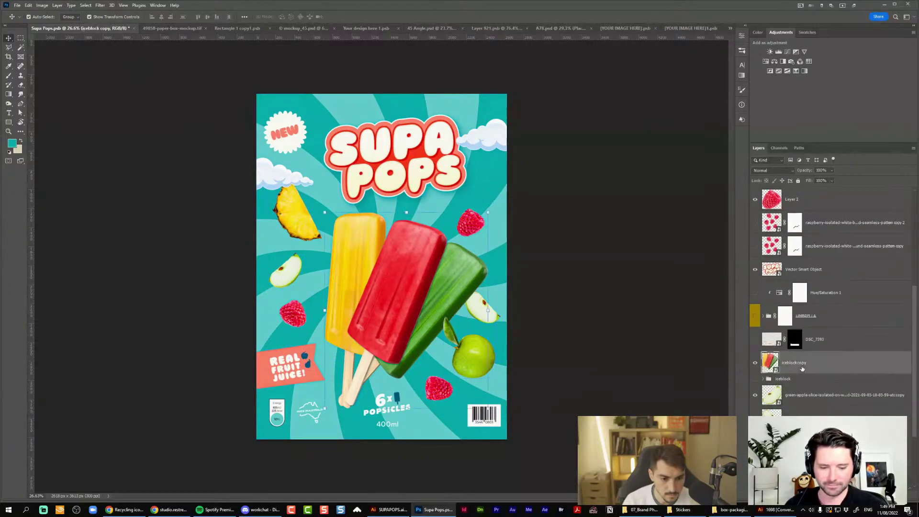
left_click_drag(585, 54, 488, 186)
Scale the popsicles down to fit the sticker canvas, hide the yellow placeholder layer, and shift the popsicles slightly right and down
key("ctrl+t")
left_click_drag(422, 244, 409, 221)
key("Return")
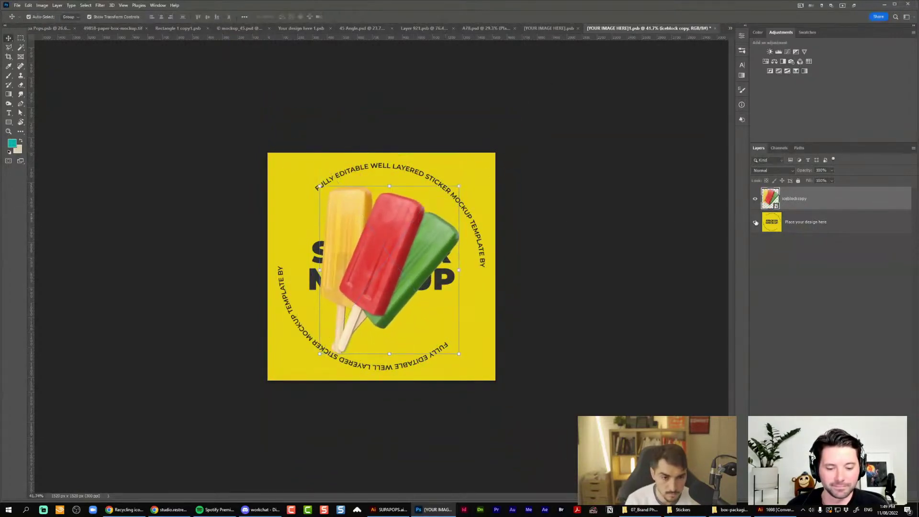
left_click(755, 222)
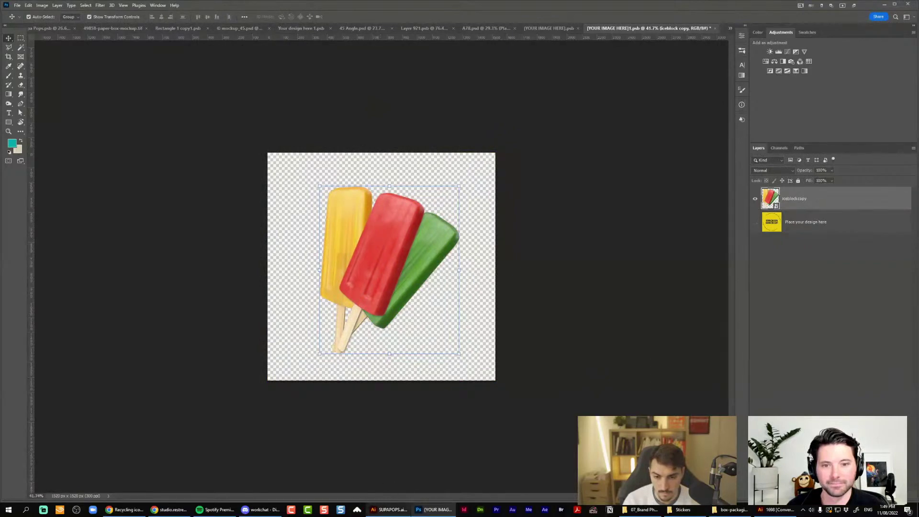
left_click_drag(413, 245, 431, 251)
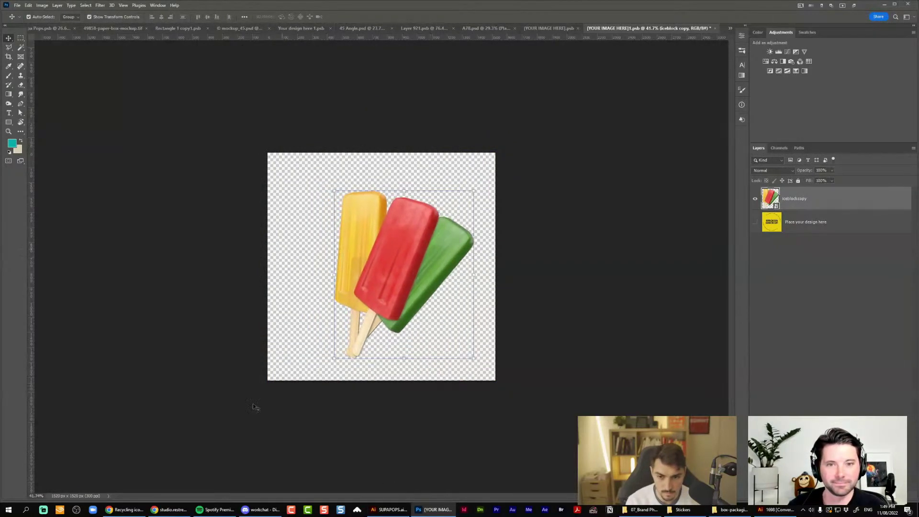
Switch to Illustrator, copy the NEW badge from the box front artwork, and return to the sticker design in Photoshop
left_click(390, 509)
key("ctrl+2")
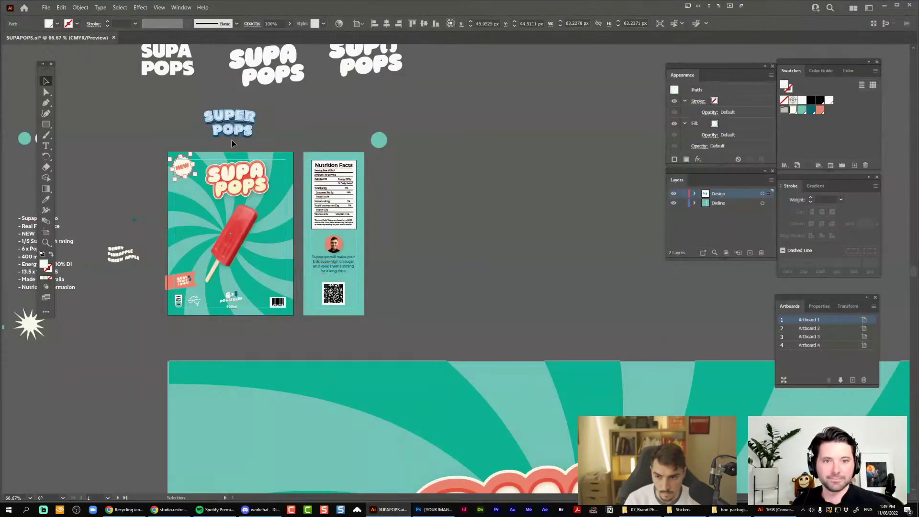
left_click_drag(232, 143, 166, 182)
key("ctrl+2")
key("alt+Tab")
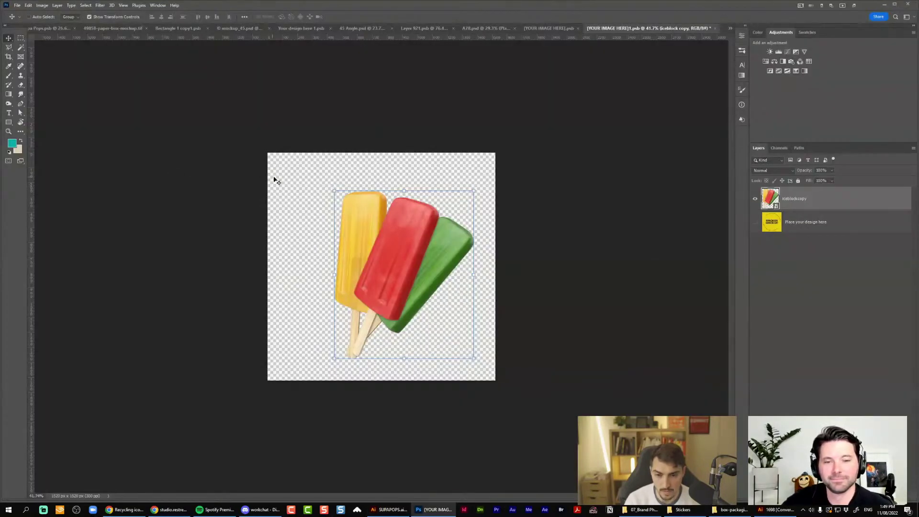
Paste the NEW badge as a smart object and place it in the canvas's upper-left corner beside the popsicles
key("ctrl+v")
key("Return")
left_click_drag(395, 264, 326, 167)
key("Return")
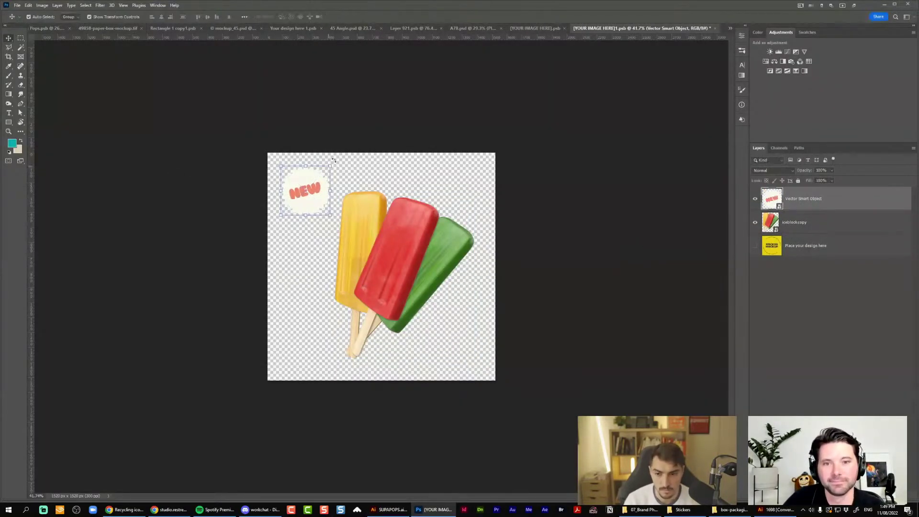
Copy the sunburst layer from the SUPA POPS sticker design into the popsicle sticker design and centre its rays on the canvas
left_click(535, 28)
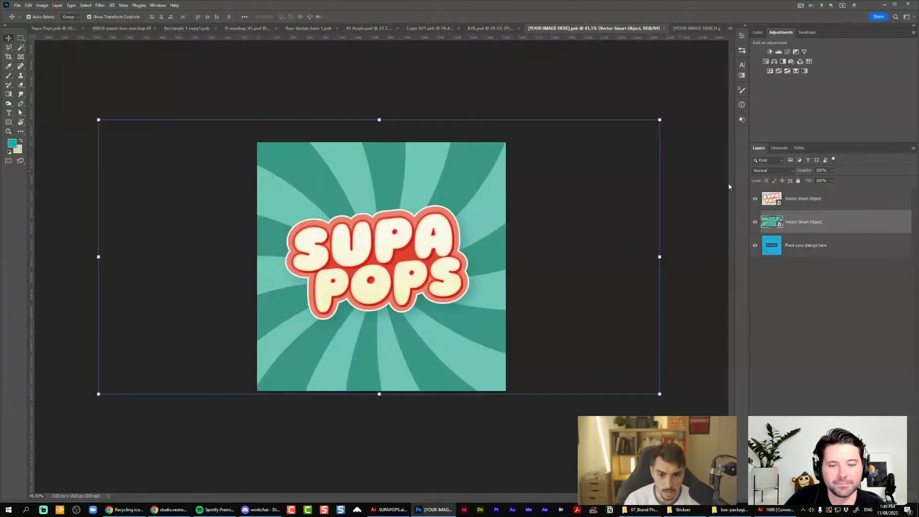
key("ctrl+c")
left_click(702, 29)
key("ctrl+v")
scroll(491, 204, "down", 5)
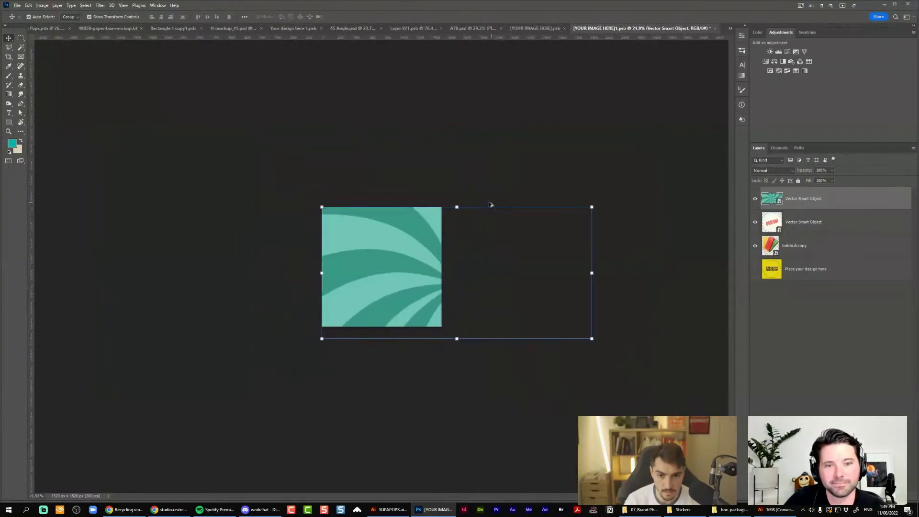
left_click_drag(415, 244, 344, 233)
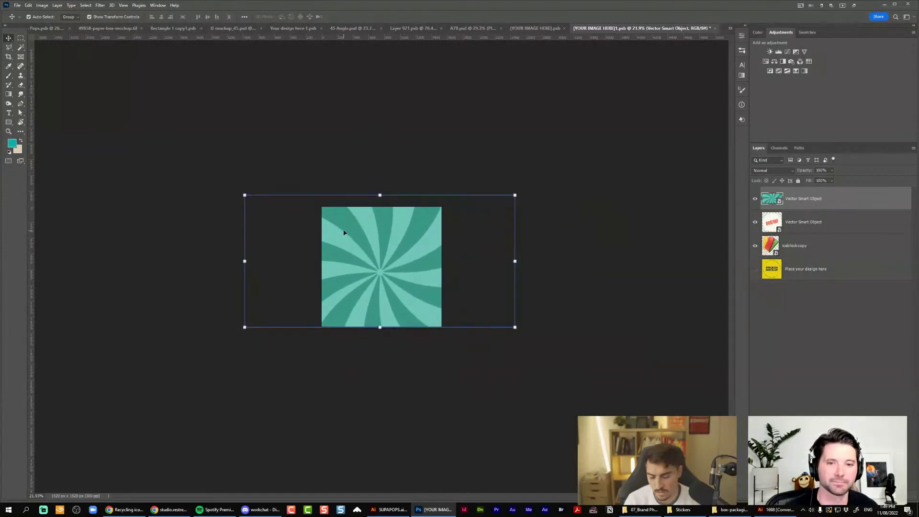
Send the sunburst to the bottom of the layer stack, save the sticker design, and check it in the A78 mockup
key("ctrl+plus")
key("ctrl+plus")
key("ctrl+shift+bracketleft")
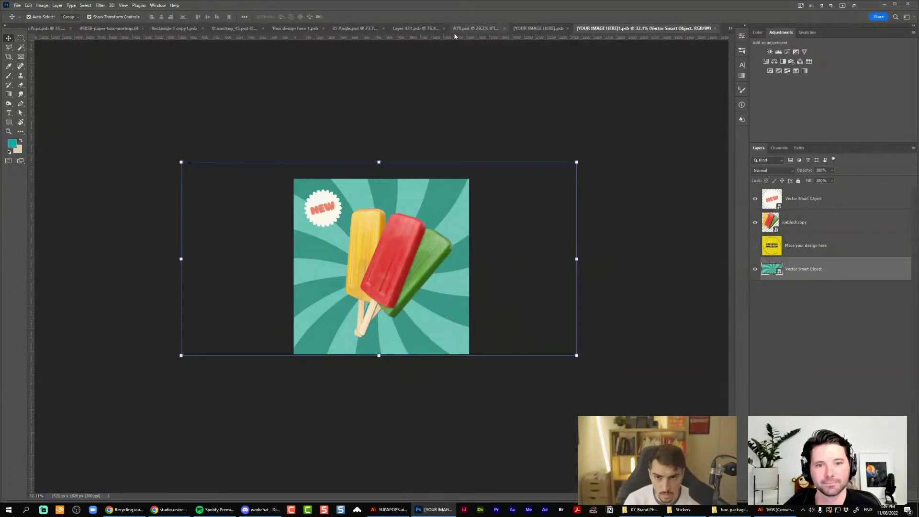
left_click(416, 28)
left_click(514, 30)
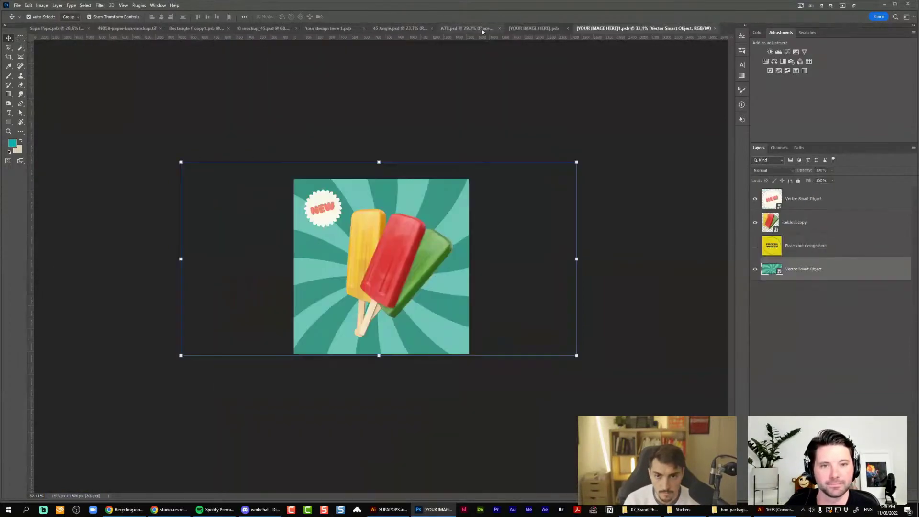
left_click(520, 30)
left_click(477, 30)
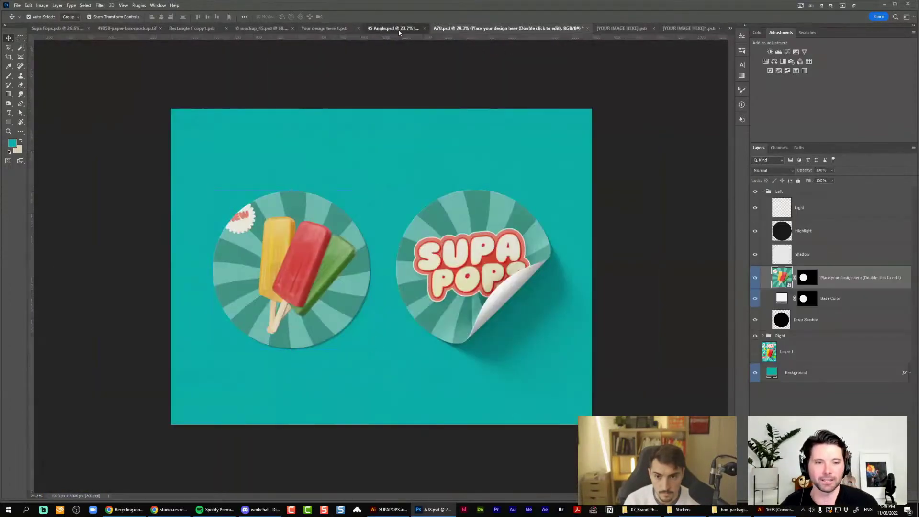
Return to the popsicle sticker design and scale the NEW badge and popsicles together to about 77%
left_click(685, 28)
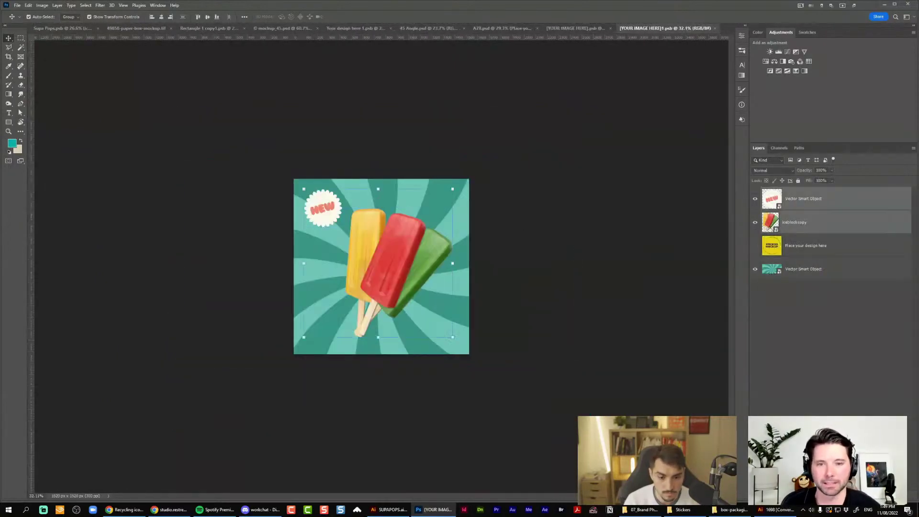
key("ctrl+t")
left_click_drag(452, 188, 436, 205)
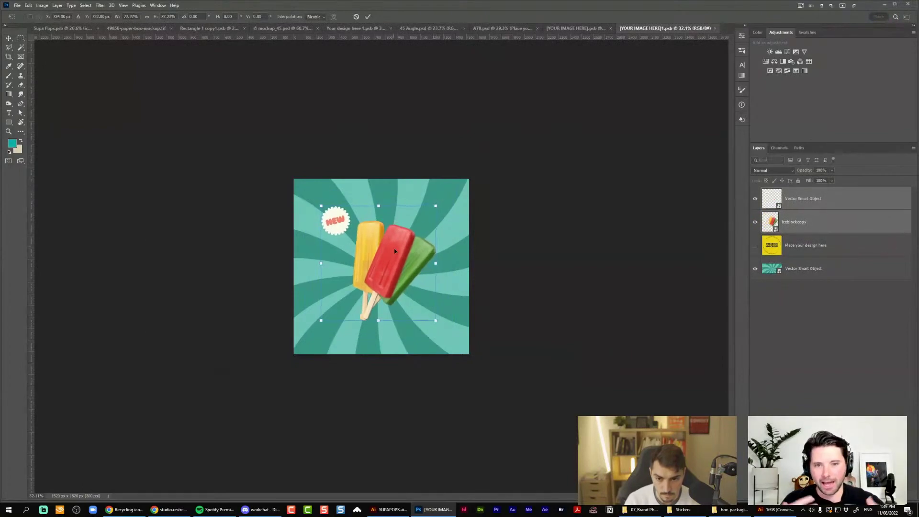
key("Return")
scroll(340, 117, "up", 1)
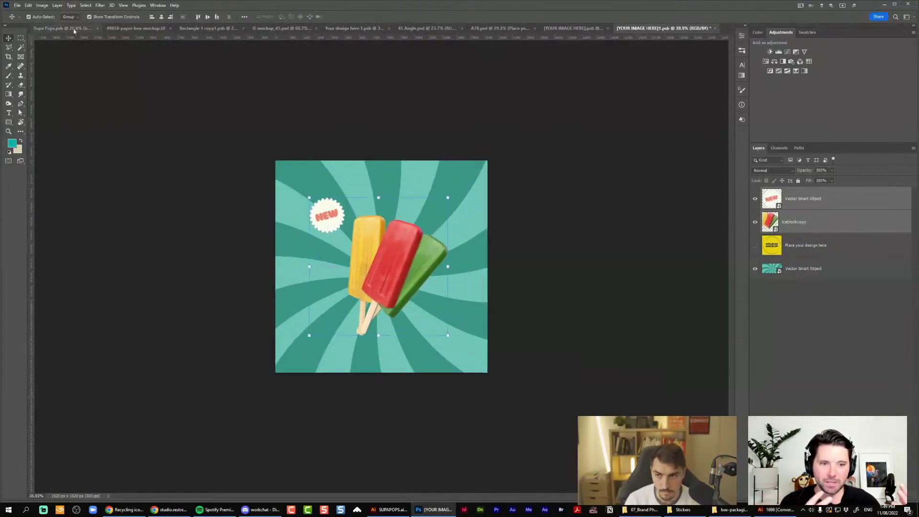
Check the box mockup, switch to Illustrator, and centre the BERRY and PINEAPPLE lines above GREEN APPLE in the flavour lettering
left_click(74, 30)
left_click(170, 30)
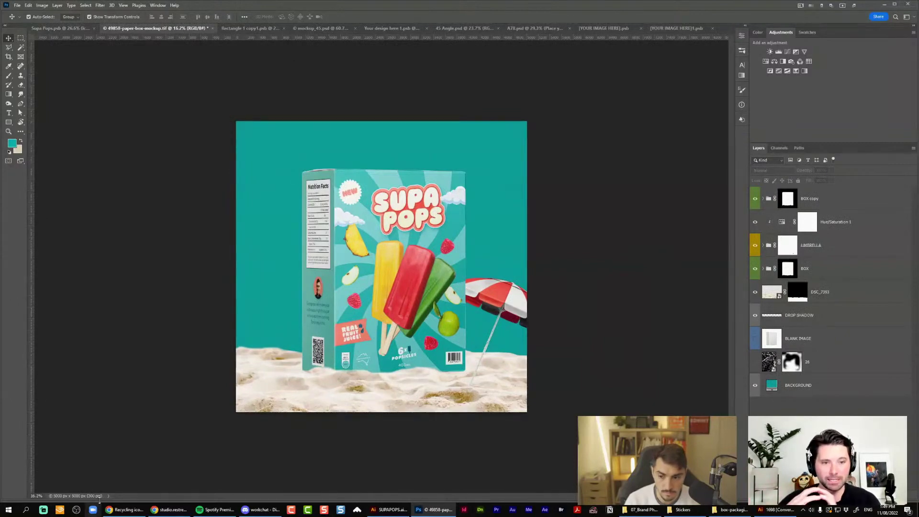
left_click(389, 509)
scroll(197, 301, "up", 4)
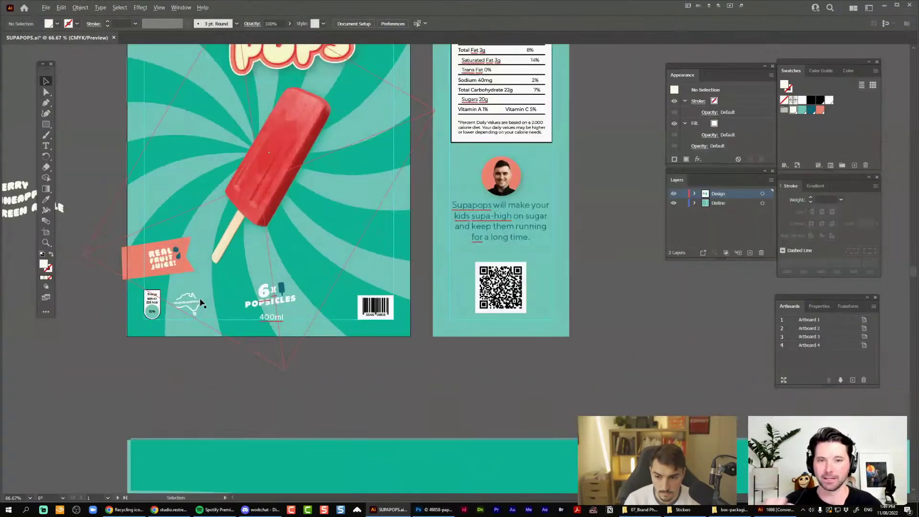
left_click_drag(197, 301, 634, 358)
left_click_drag(366, 142, 212, 203)
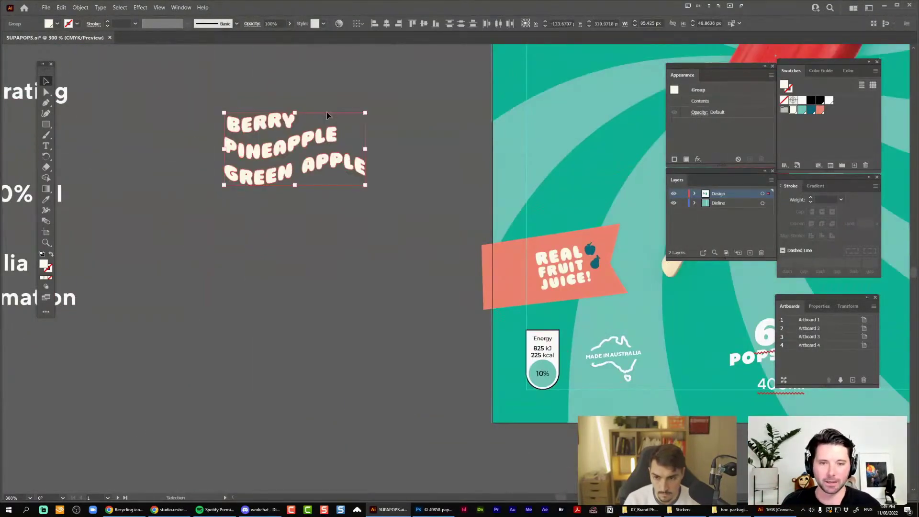
left_click_drag(309, 148, 326, 142)
left_click_drag(320, 164, 325, 164)
left_click(359, 84)
left_click_drag(306, 239, 321, 296)
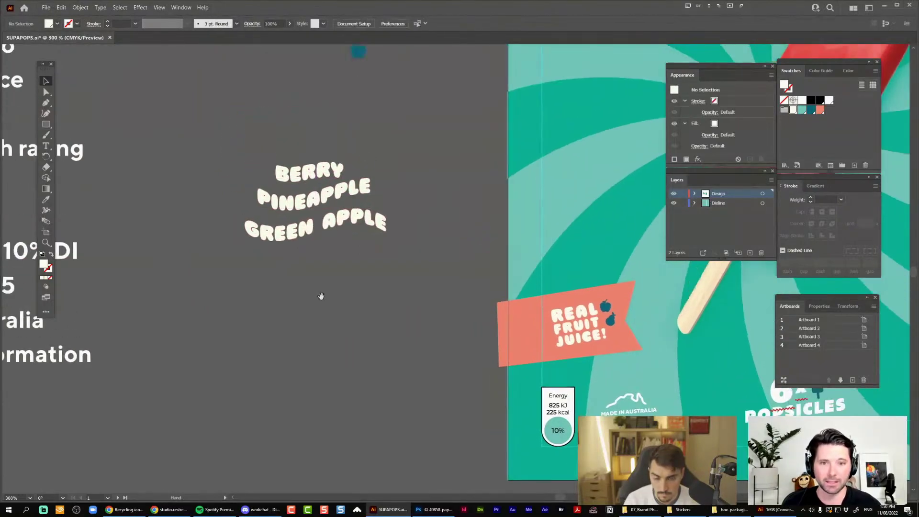
Add the text "Juicy Flavours" below the BERRY, PINEAPPLE, GREEN APPLE lettering
key("t")
left_click(258, 297)
type("Juicy F")
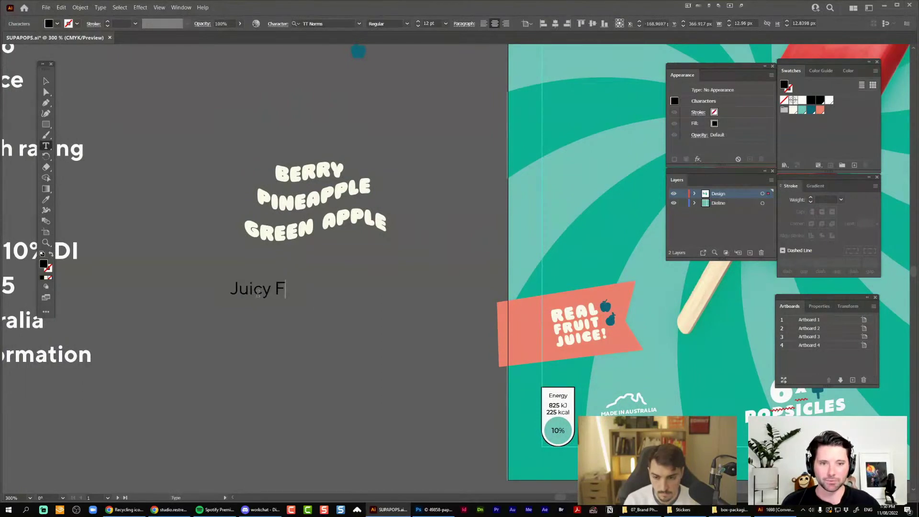
type("lavourrs")
key("BackSpace")
key("BackSpace")
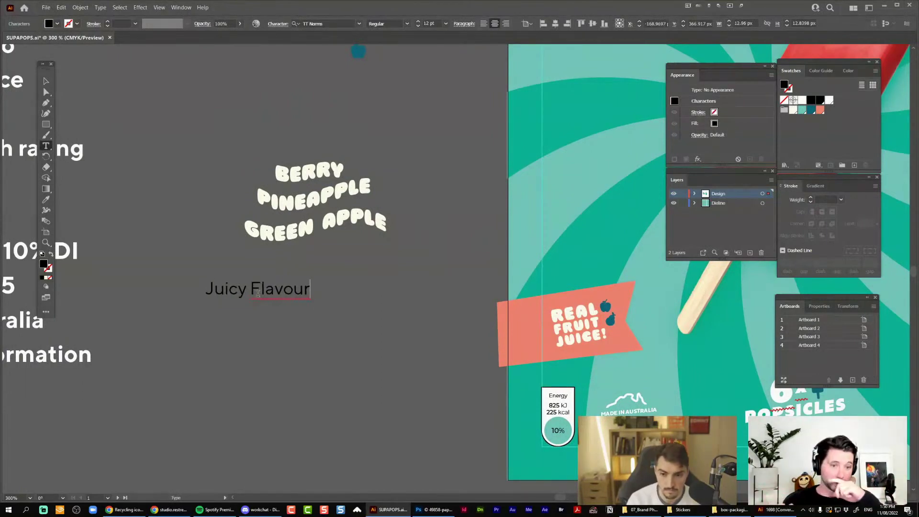
type("s")
key("Escape")
Match the "Juicy Flavours" text to the bold white style of the packaging requirements list
key("ctrl+minus")
key("i")
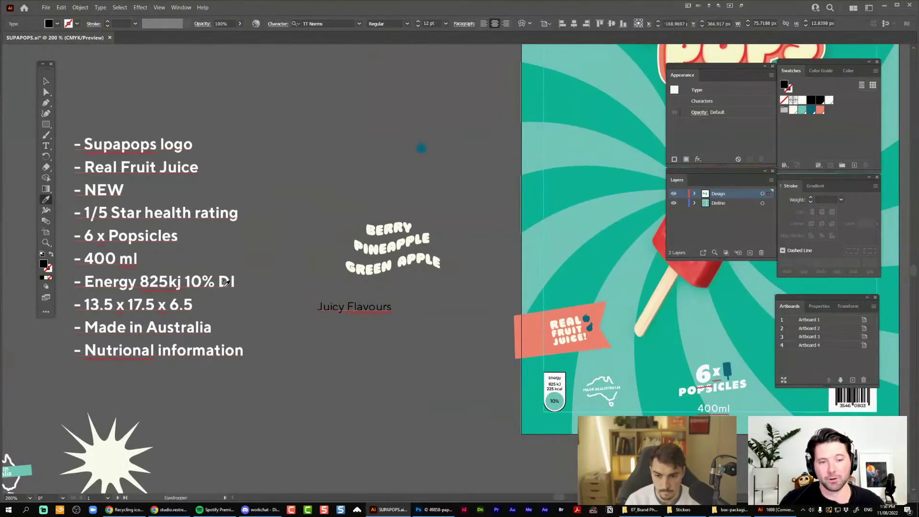
left_click(224, 281)
key("v")
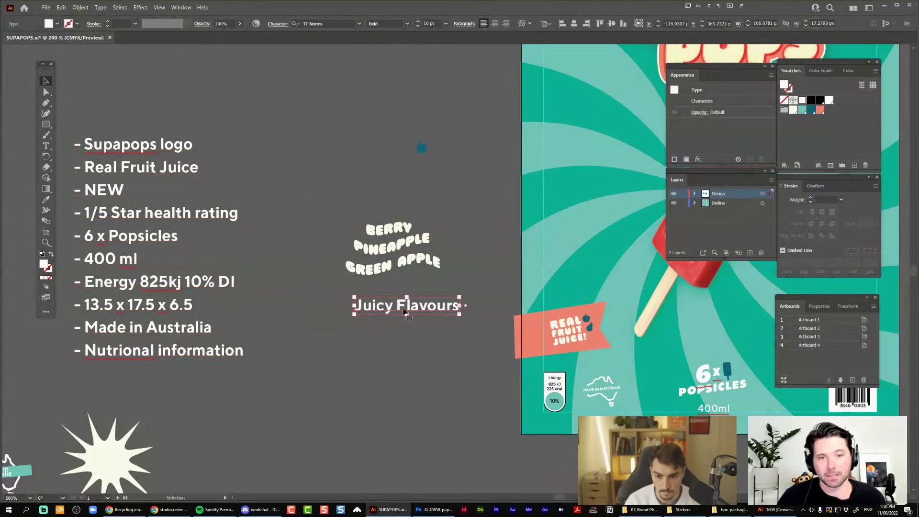
Warp "Juicy Flavours" with a horizontal Arc envelope at 50% bend and fit it above BERRY, selecting it with the flavour lettering
left_click(81, 8)
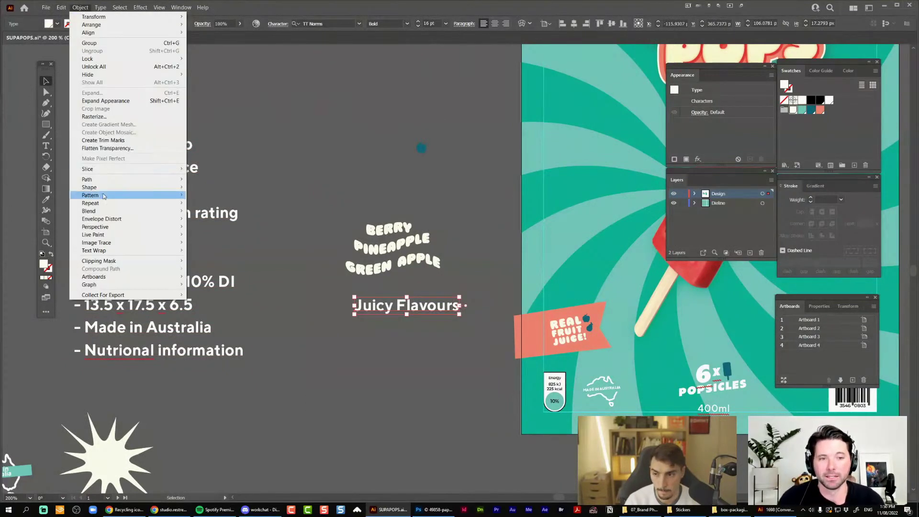
left_click(201, 221)
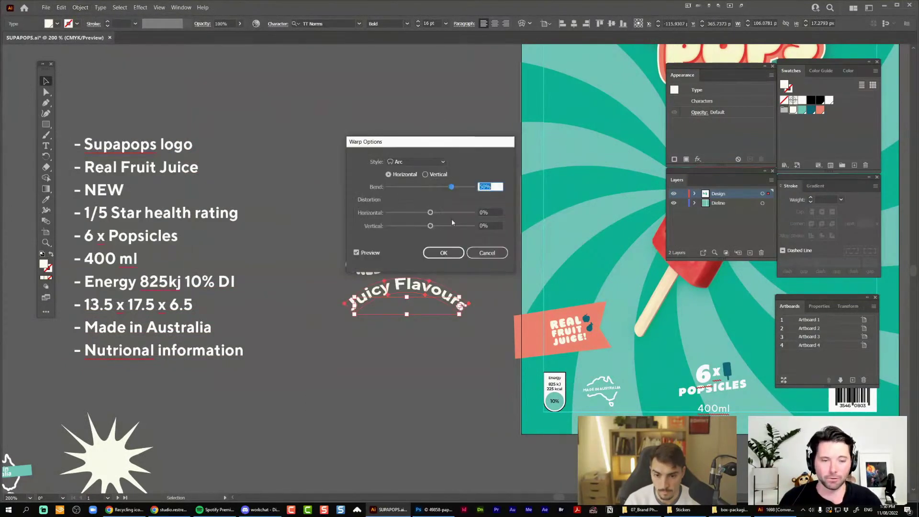
left_click(447, 260)
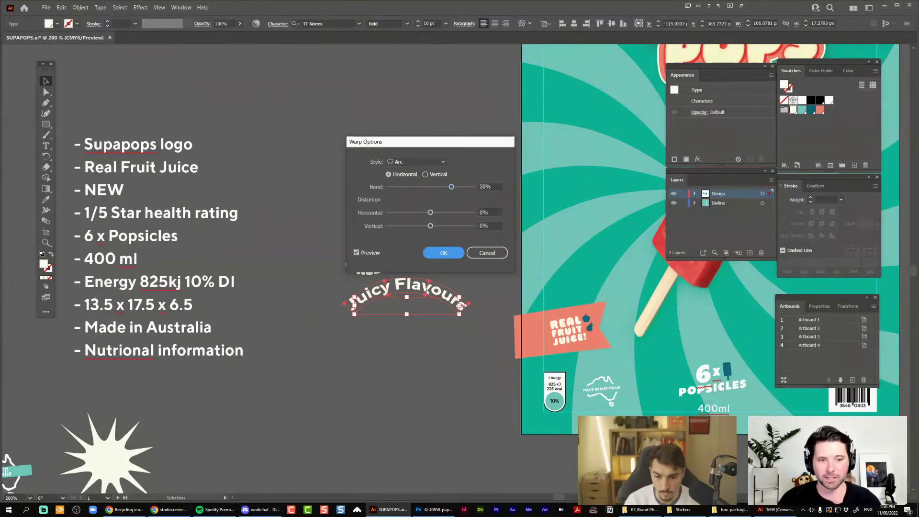
left_click(449, 258)
left_click_drag(424, 288, 356, 296)
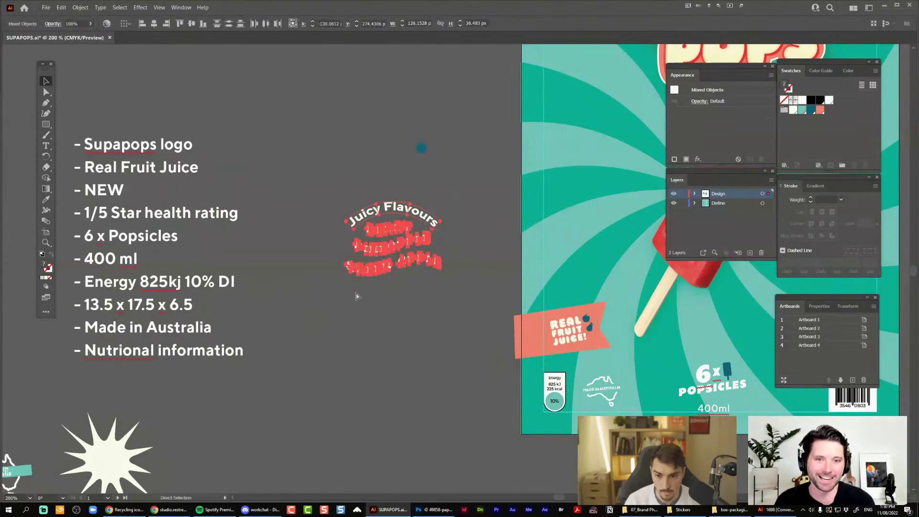
Switch to Photoshop and paste the flavour lettering as a smart object into the popsicle sticker design, below and beside the green popsicle
key("alt+Tab")
left_click(612, 29)
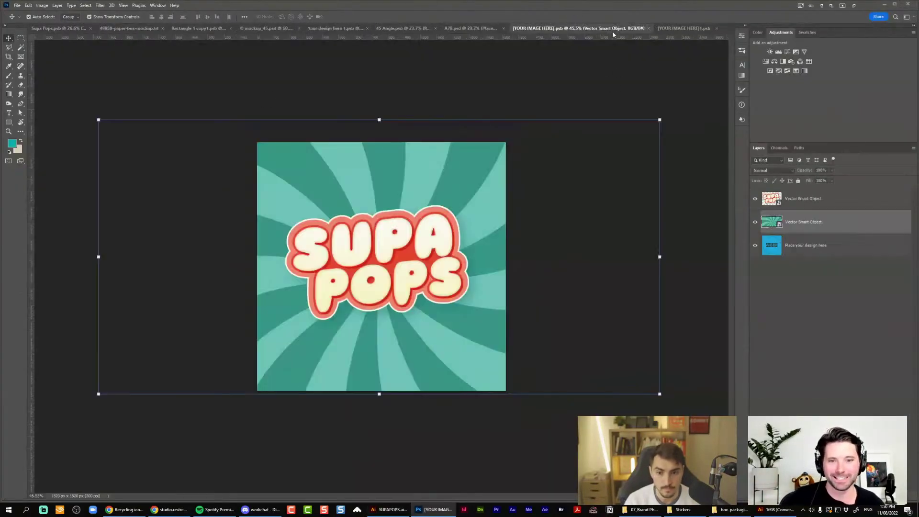
left_click(684, 28)
key("ctrl+v")
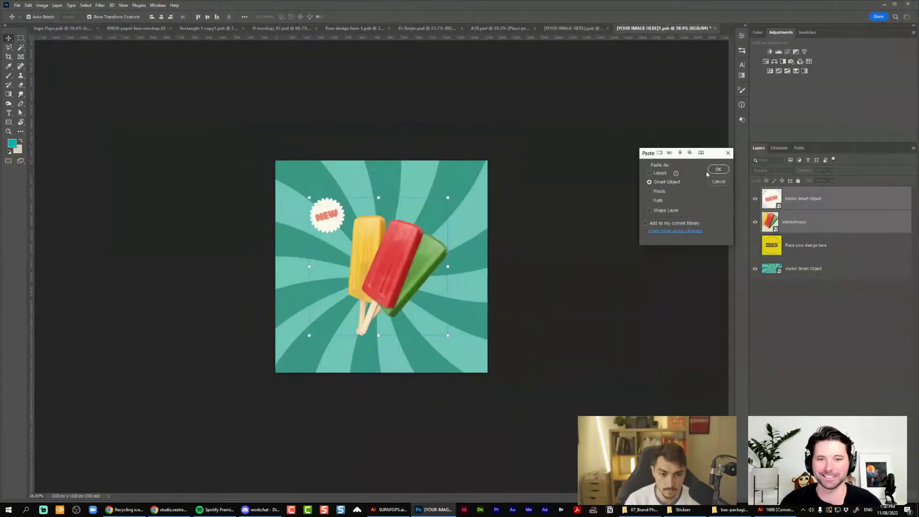
left_click(718, 169)
left_click_drag(408, 250, 491, 300)
scroll(459, 312, "up", 2)
key("Return")
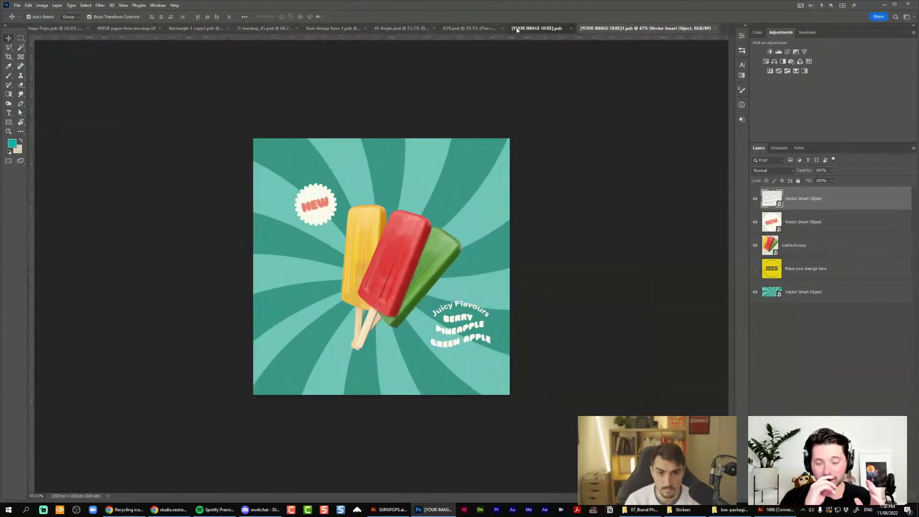
Check in the A78 mockup how the NEW badge and flavour lettering fit within the round popsicle sticker
left_click(516, 29)
left_click(468, 29)
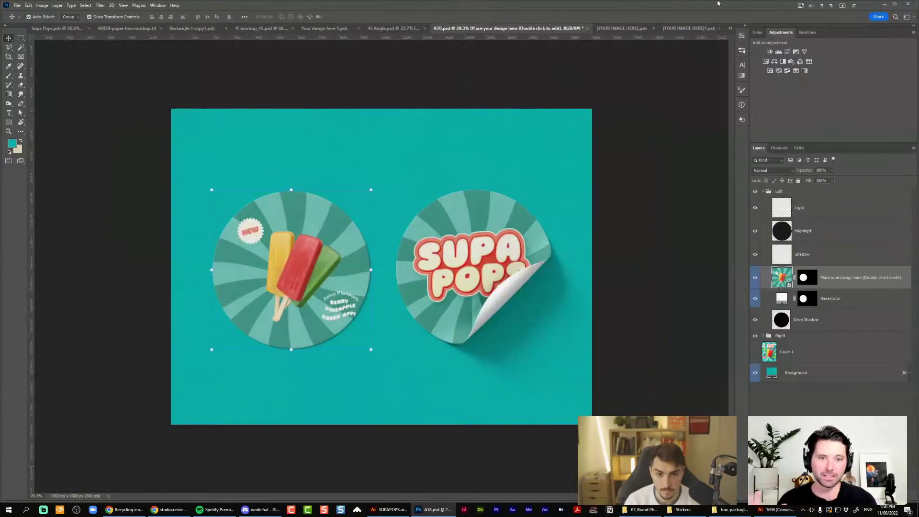
left_click(689, 28)
left_click(363, 215)
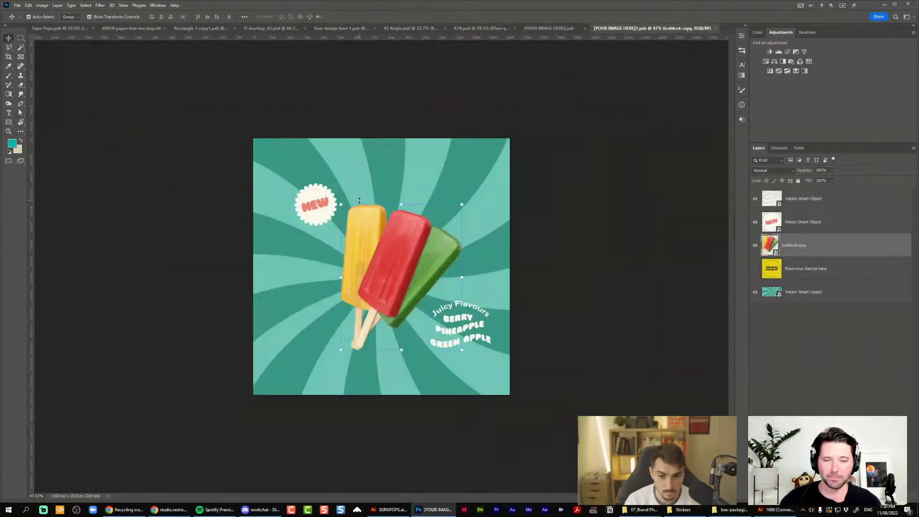
left_click(325, 206)
left_click(549, 28)
left_click(470, 29)
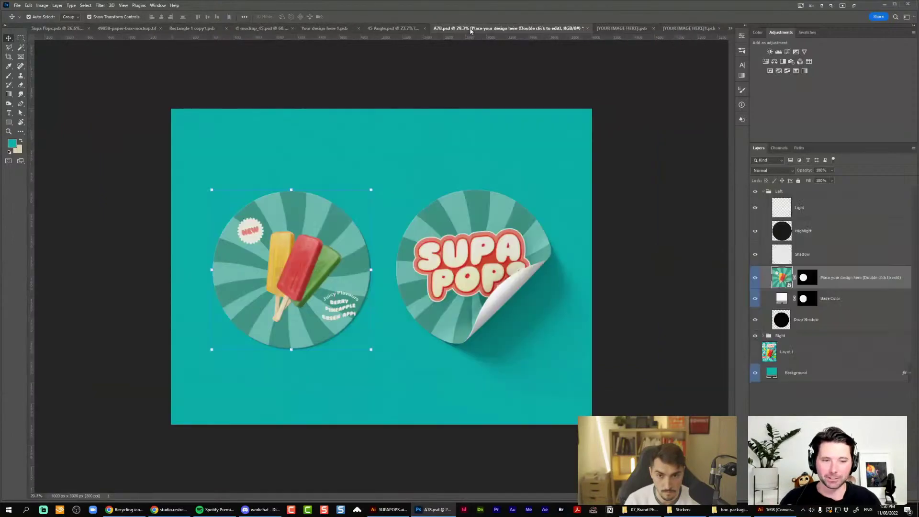
Move the NEW badge onto the yellow popsicle's upper corner, and shift the badge and popsicles together slightly left and up
left_click(689, 28)
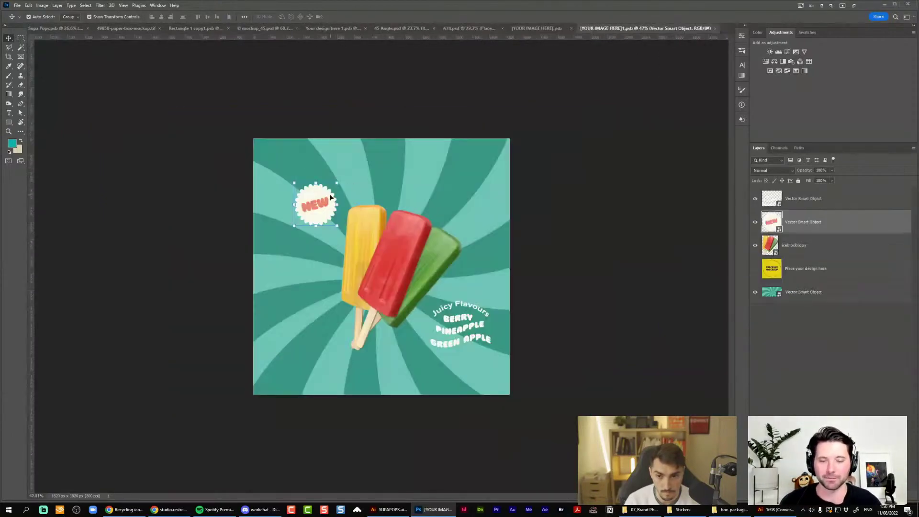
left_click_drag(318, 200, 351, 206)
left_click(419, 254, "shift")
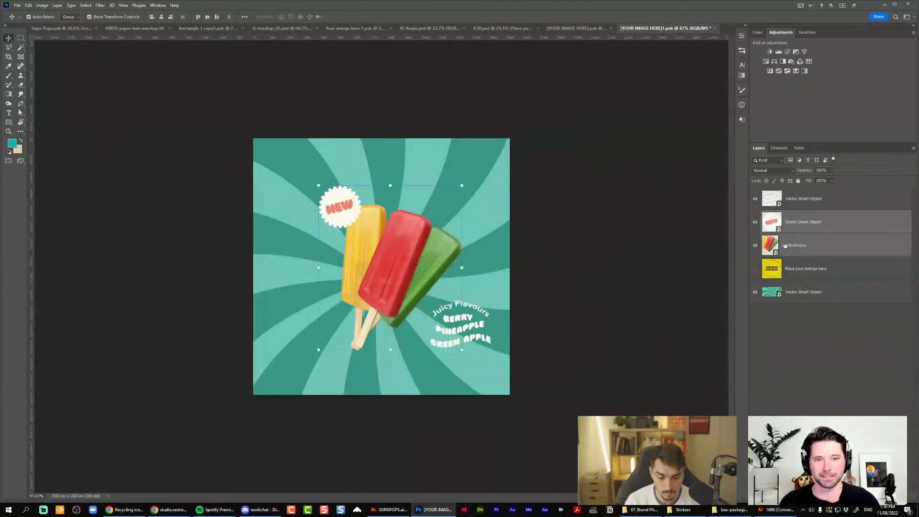
key("ctrl+t")
left_click_drag(419, 253, 399, 248)
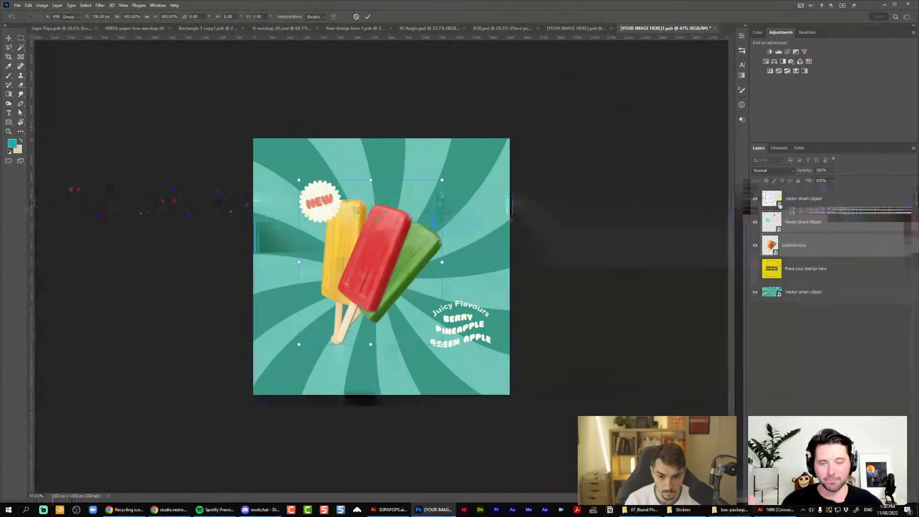
Move the flavour lettering inward, closer to the green popsicle
left_click(852, 204)
scroll(467, 344, "up", 7)
left_click_drag(468, 344, 450, 335)
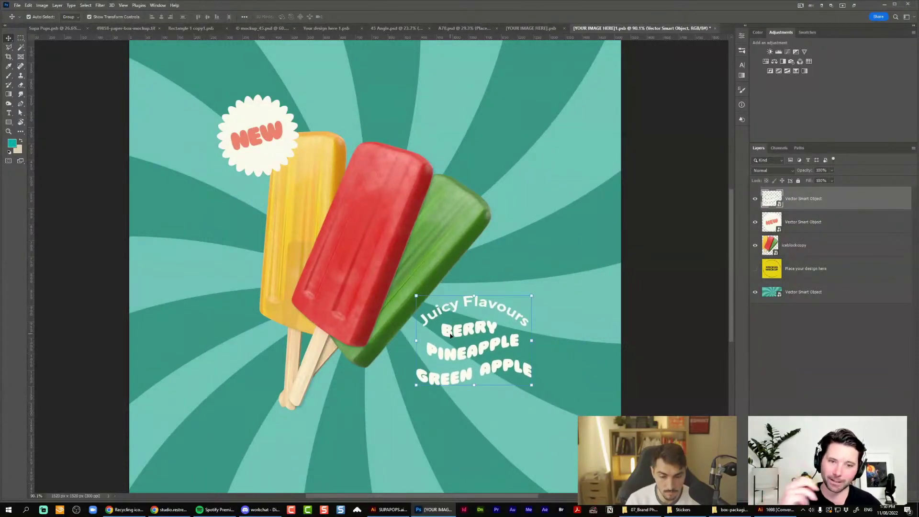
Copy the green apple, pineapple and Layer 1 raspberry from Supa Pops.psb into the popsicle sticker design
left_click(53, 28)
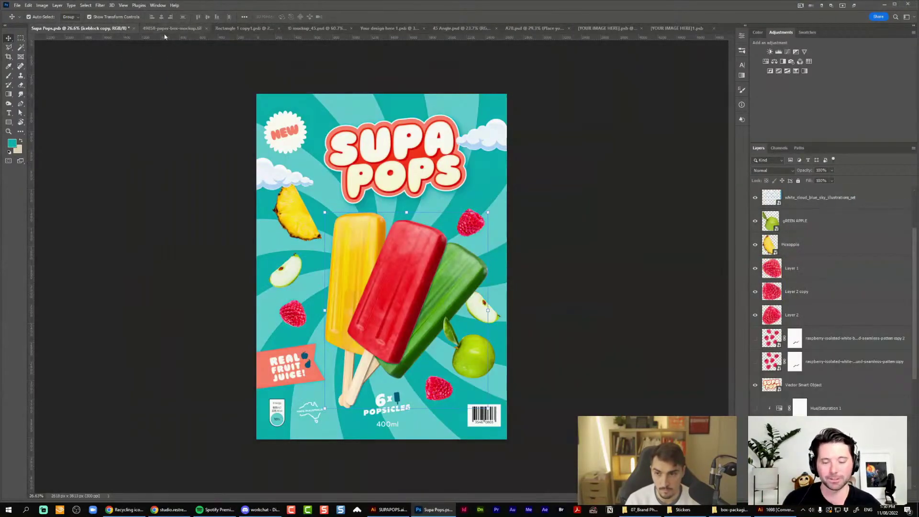
left_click(827, 278)
left_click(812, 252, "shift")
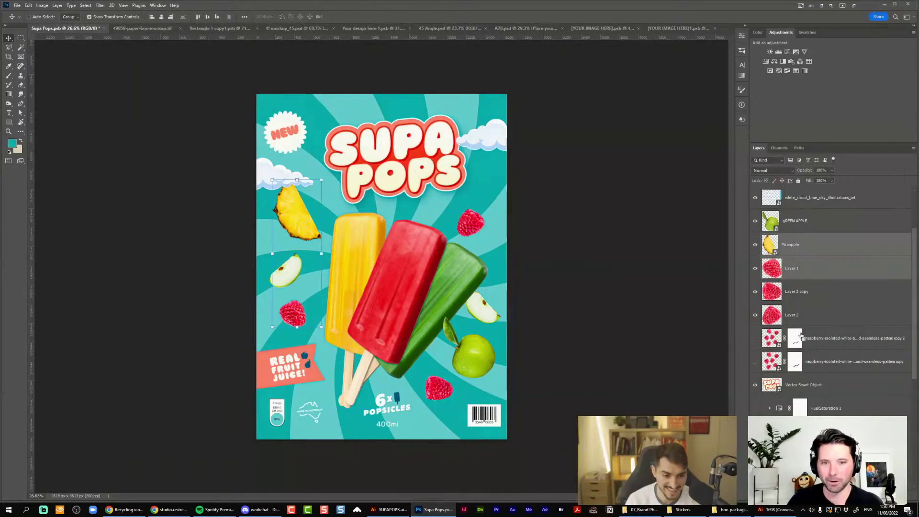
left_click(808, 221, "shift")
left_click(675, 28)
left_click_drag(635, 77, 516, 211)
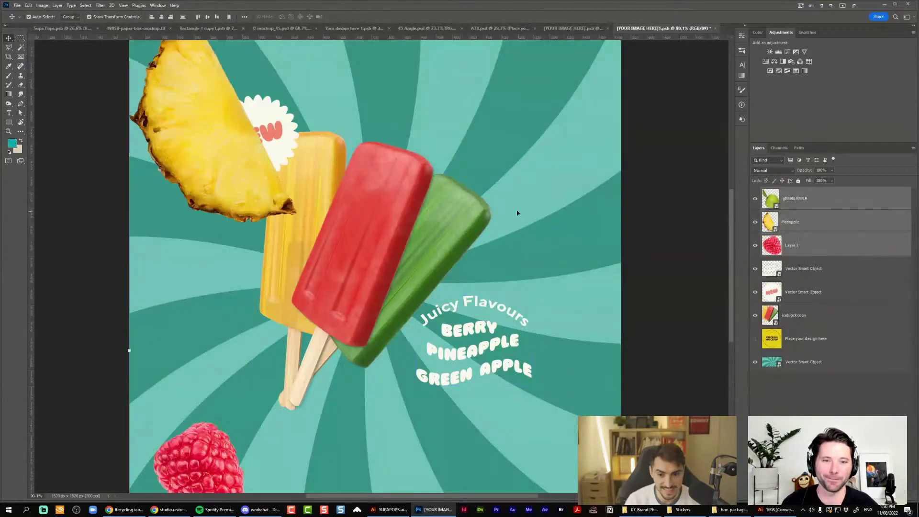
Scale the three copied fruits down together and position them around the popsicles
scroll(681, 205, "down", 4)
left_click_drag(591, 443, 463, 329)
left_click_drag(314, 213, 343, 243)
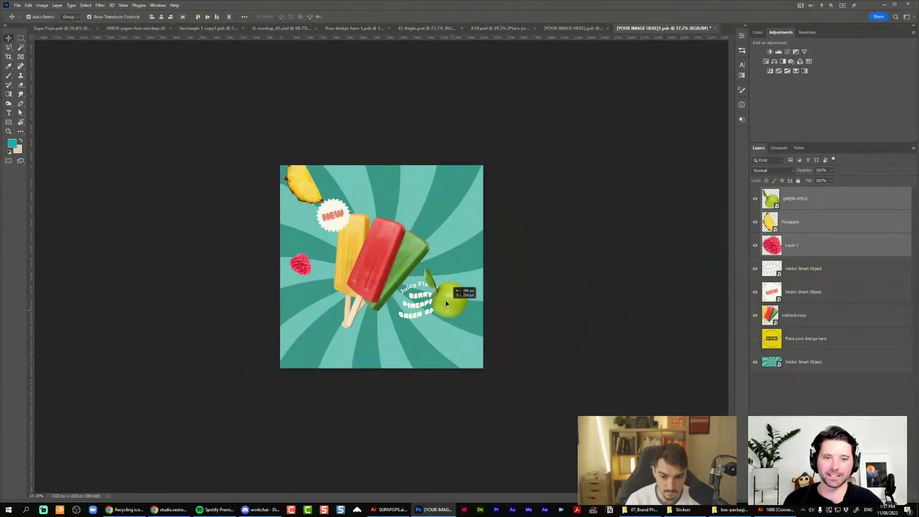
Scale the green apple to about 17%, rotate it about 46° clockwise, and place it beside the green popsicle above the flavour lettering
left_click(821, 244)
left_click(806, 203)
scroll(382, 266, "up", 2)
key("ctrl+t")
left_click_drag(492, 369, 468, 257)
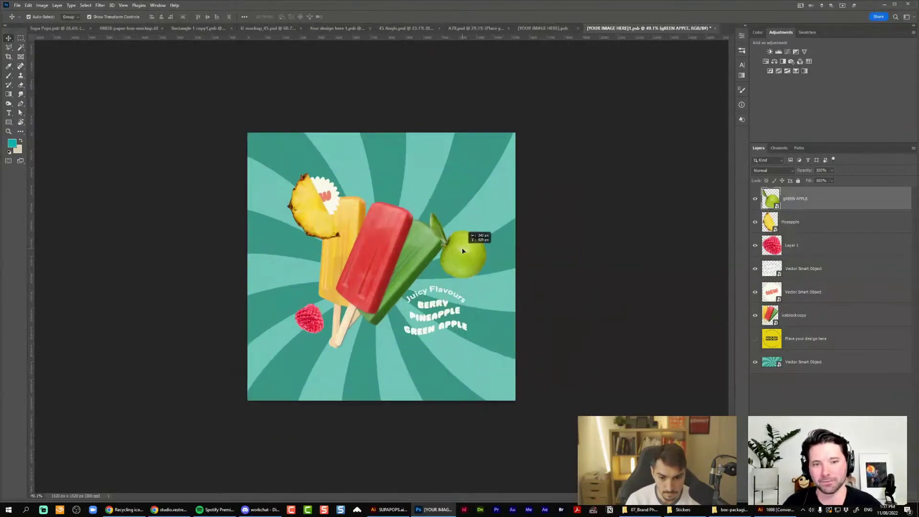
left_click_drag(479, 225, 490, 271)
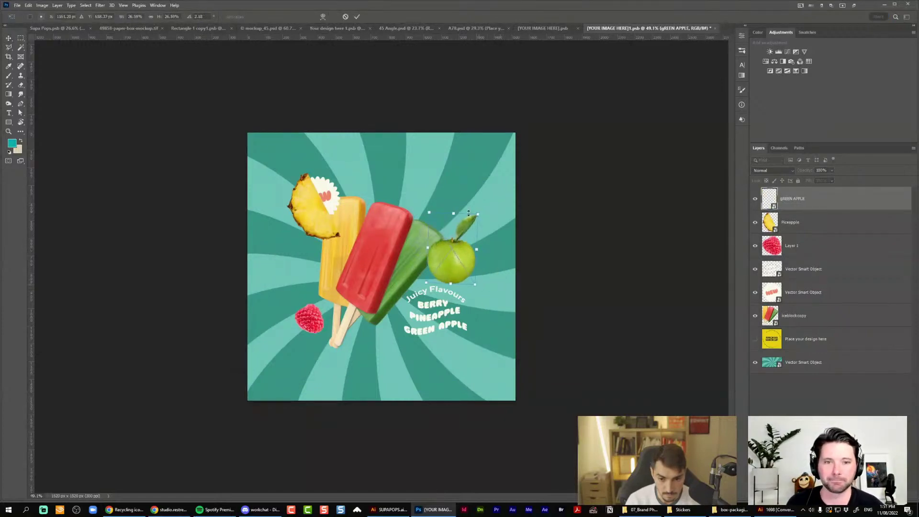
left_click_drag(478, 215, 517, 232)
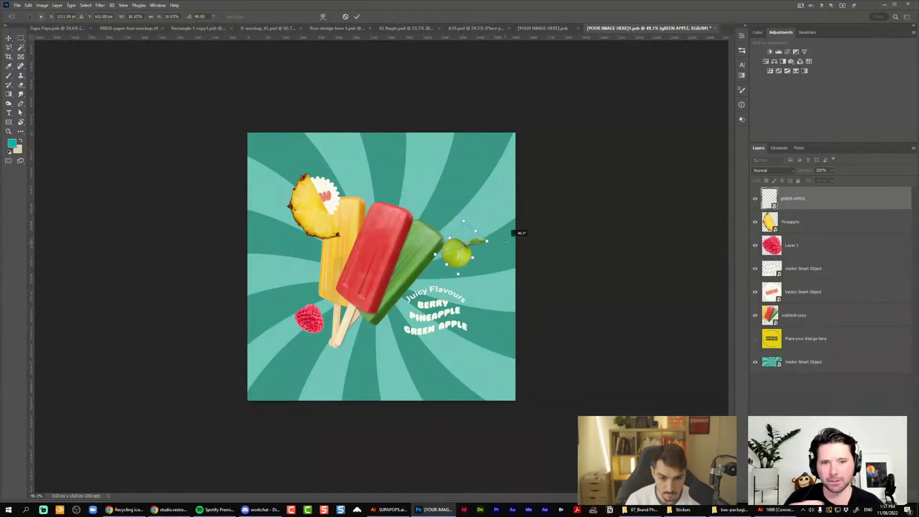
mouse_move(467, 251)
left_mouse_down()
mouse_move(474, 263)
mouse_move(467, 214)
mouse_move(475, 261)
left_mouse_up()
key("Return")
Shrink and rotate the pineapple slice and place it against the yellow popsicle's outer edge, below the NEW badge
left_click(330, 196)
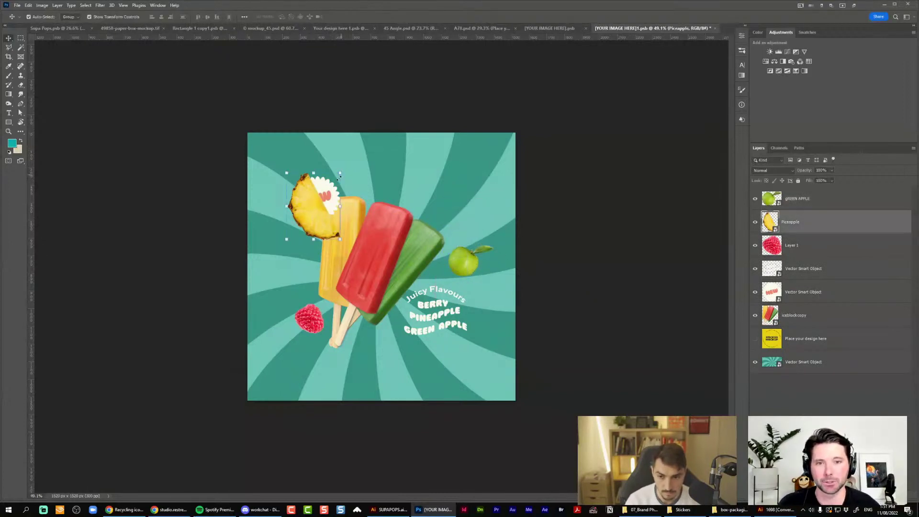
left_click_drag(342, 174, 337, 190)
mouse_move(346, 240)
left_mouse_down()
mouse_move(327, 220)
mouse_move(309, 240)
mouse_move(338, 237)
left_mouse_up()
left_click_drag(312, 250, 317, 259)
key("Return")
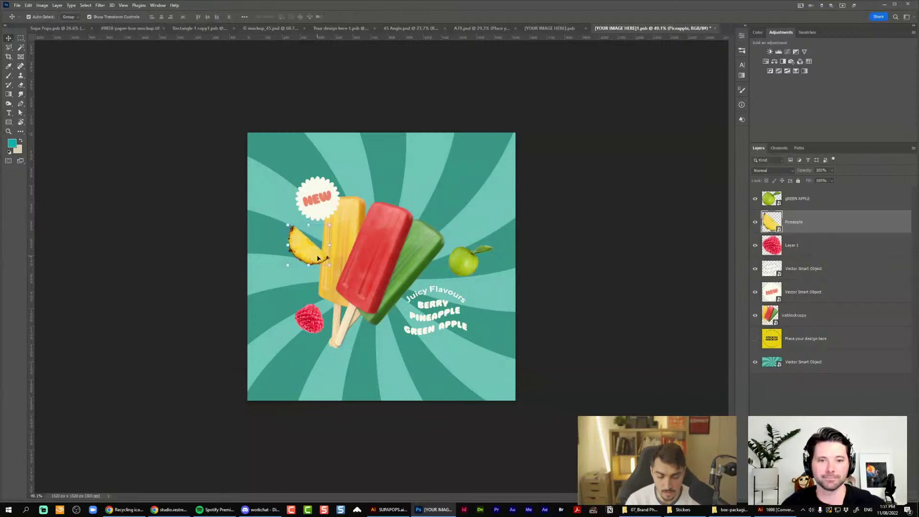
Send the pineapple layer behind the popsicles and nudge it into place below the NEW badge
key("ctrl+bracketleft")
key("ctrl+bracketleft")
key("ctrl+bracketleft")
key("ctrl+bracketleft")
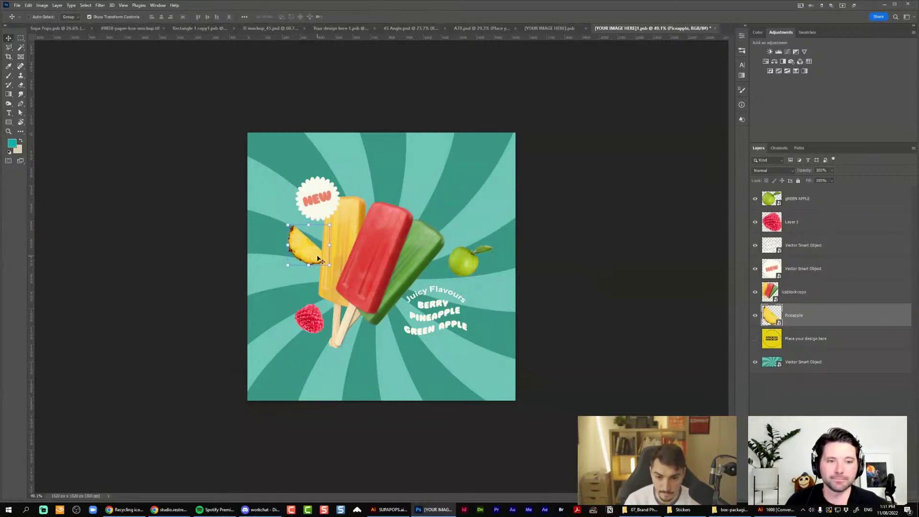
scroll(317, 259, "up", 2)
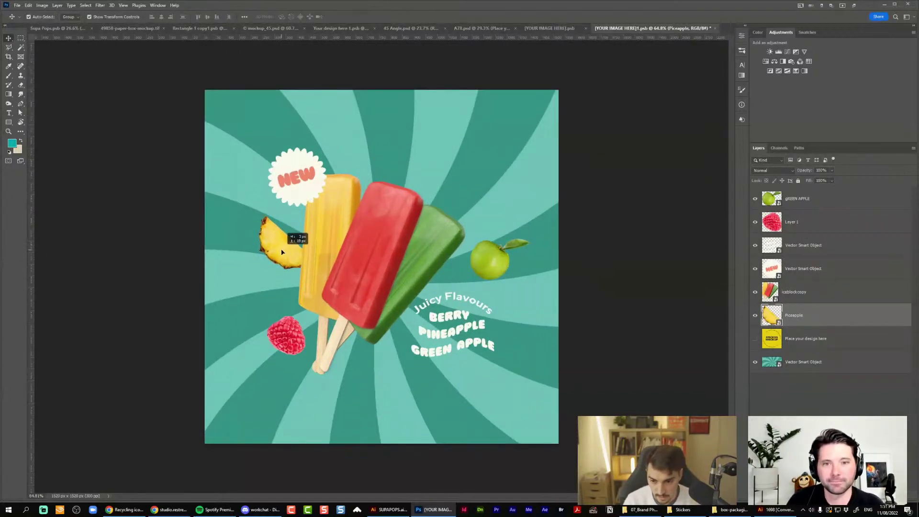
Scale the raspberry to about 88%, rotate it about 68°, and place it below the green popsicle, beside the sticks
left_click(282, 348)
left_click_drag(282, 348, 474, 213)
key("ctrl+t")
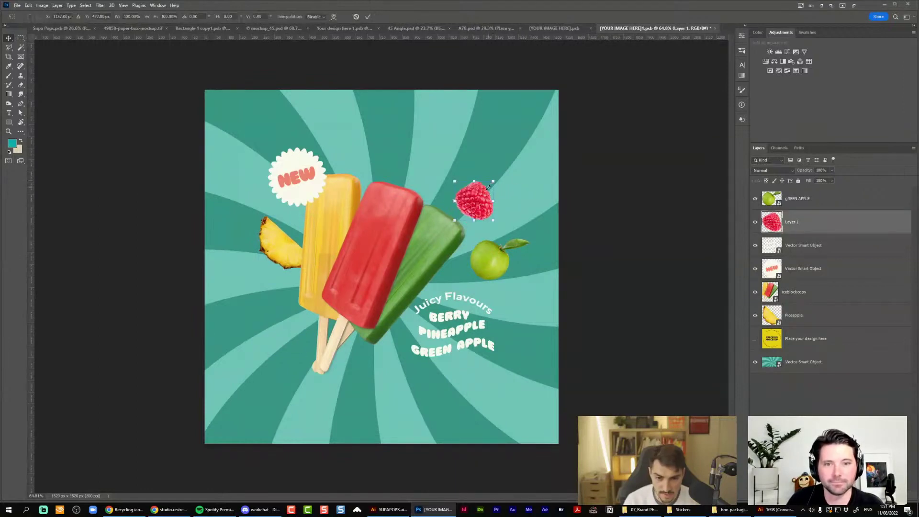
left_click_drag(496, 182, 543, 211)
left_click_drag(476, 198, 475, 196)
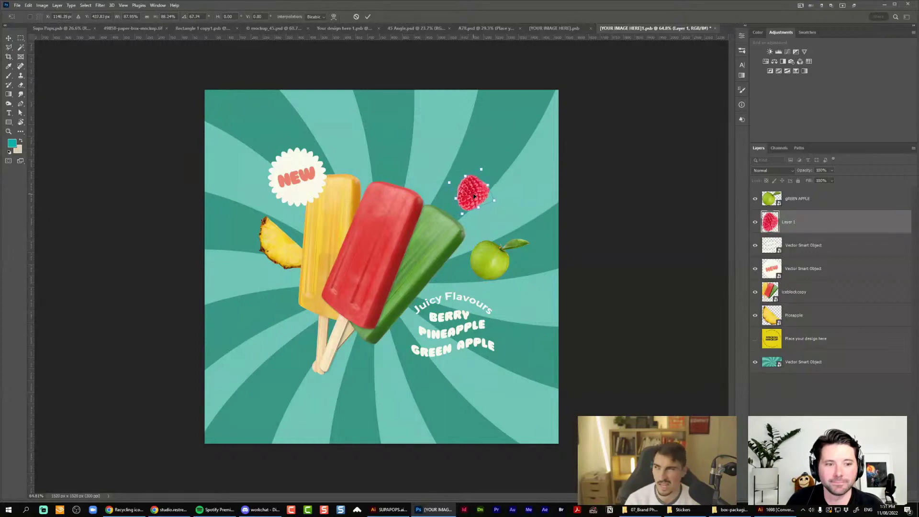
scroll(476, 194, "up", 3)
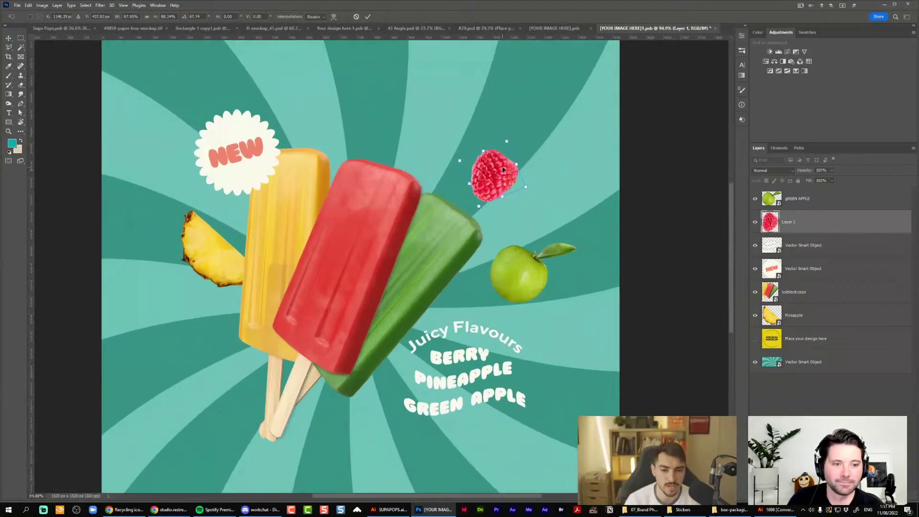
key("Return")
left_click_drag(503, 169, 373, 433)
scroll(373, 433, "down", 3)
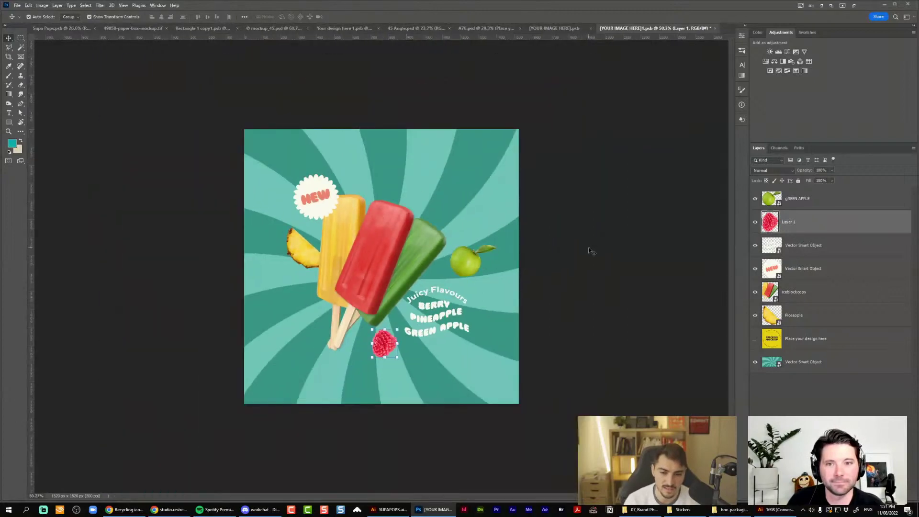
Return to the A78 mockup to view the popsicle sticker next to the SUPA POPS sticker
left_click(566, 29)
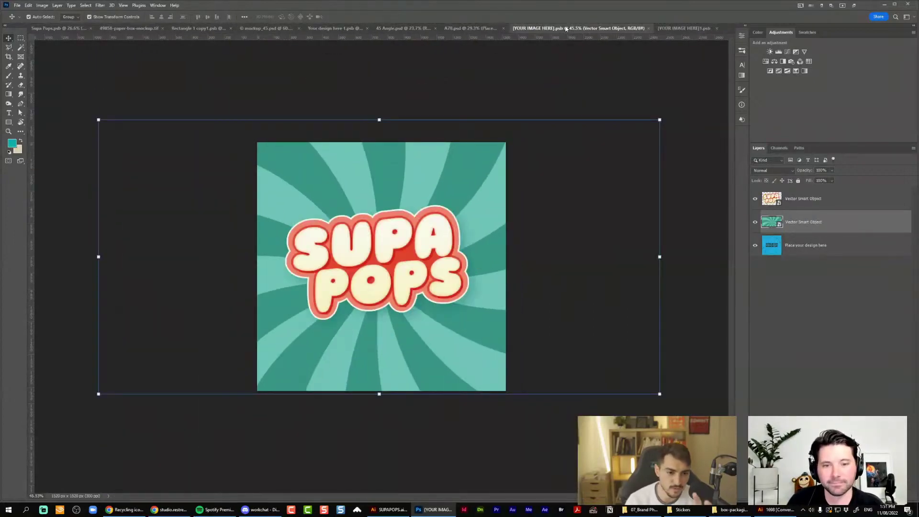
left_click(467, 29)
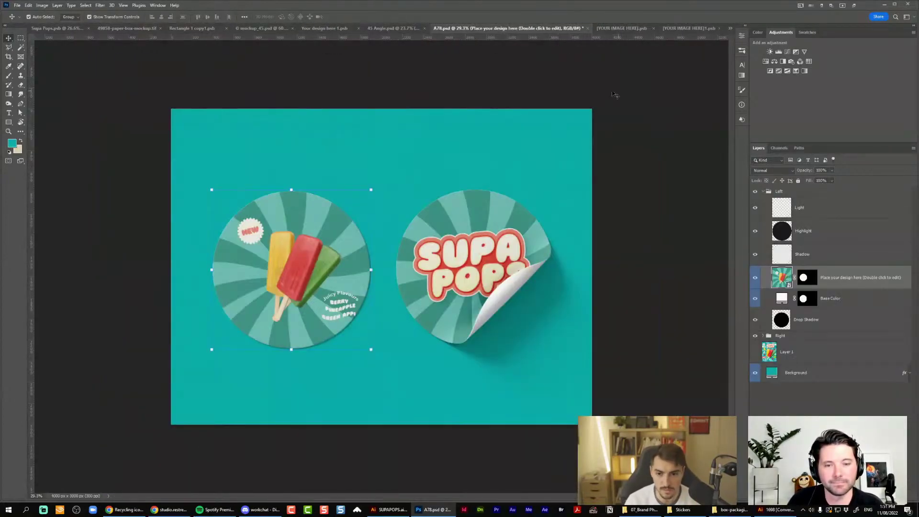
Enlarge the popsicles, NEW badge, fruit and flavour lettering together to about 103.8% in the popsicle sticker artwork
left_click(704, 27)
left_click(470, 29)
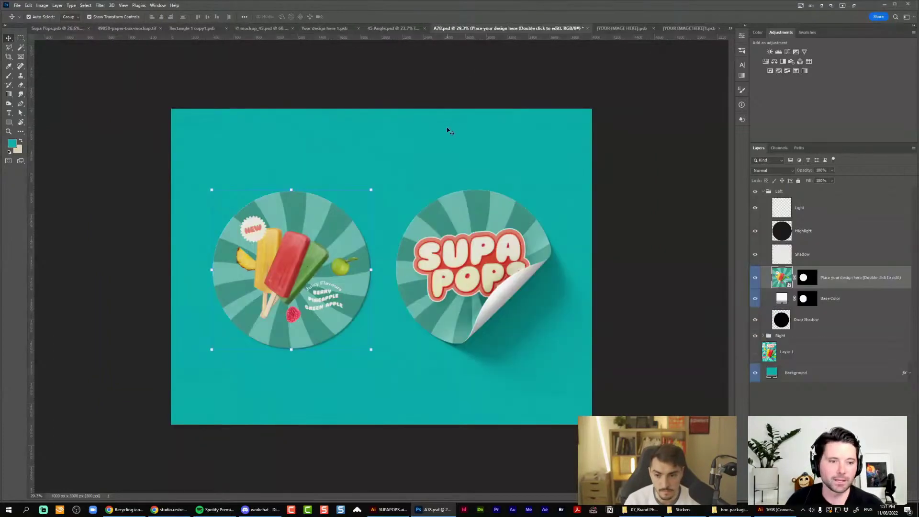
scroll(350, 212, "down", 2)
scroll(350, 212, "up", 2)
left_click(689, 29)
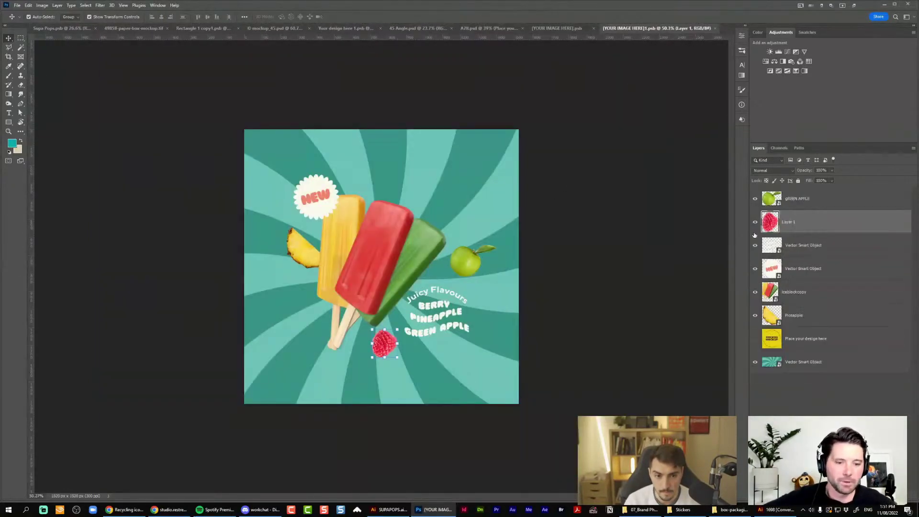
left_click(808, 323, "shift")
key("ctrl+t")
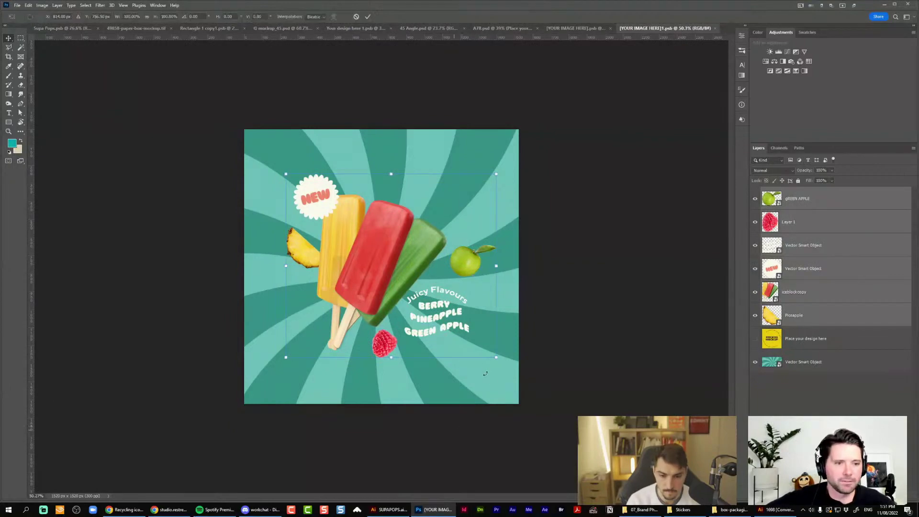
left_click_drag(497, 357, 503, 365)
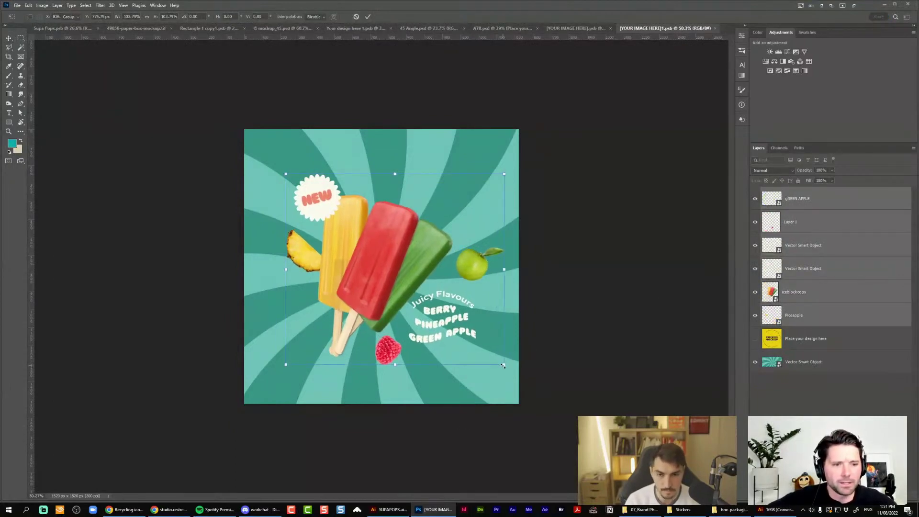
key("Return")
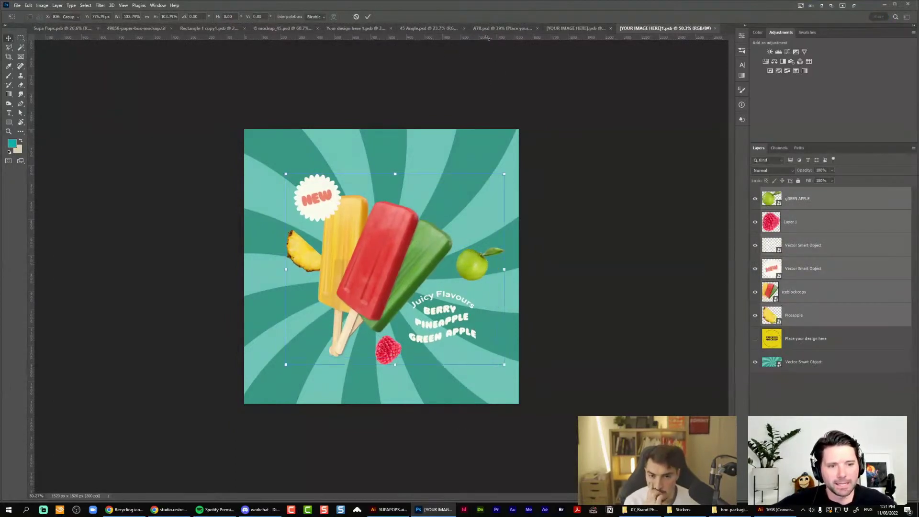
Return to the A78 mockup and inspect the enlarged artwork on the popsicle sticker, up close and from afar
left_click(491, 28)
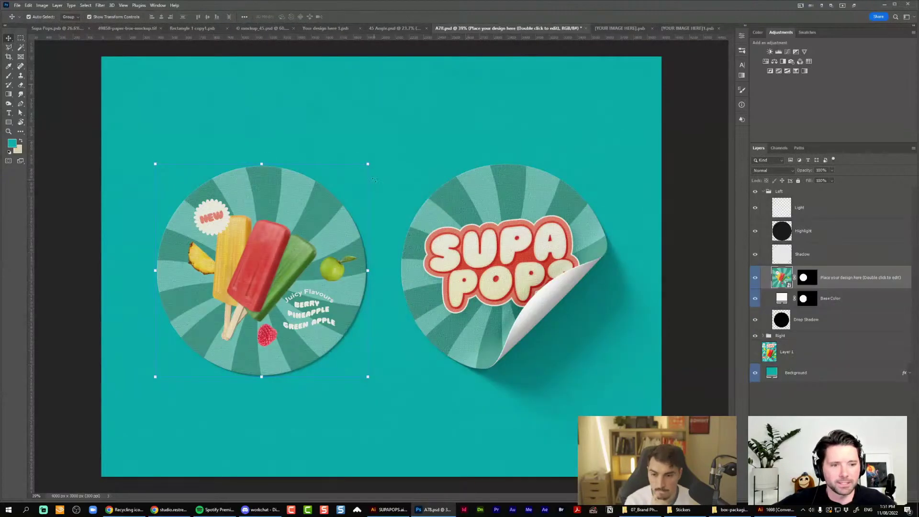
scroll(372, 181, "down", 3)
scroll(245, 214, "up", 5)
scroll(249, 211, "down", 5)
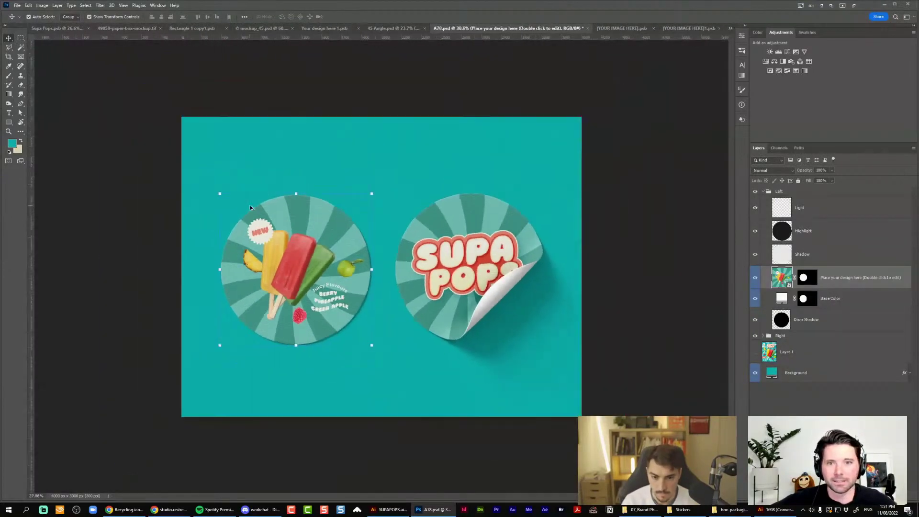
scroll(411, 198, "up", 6)
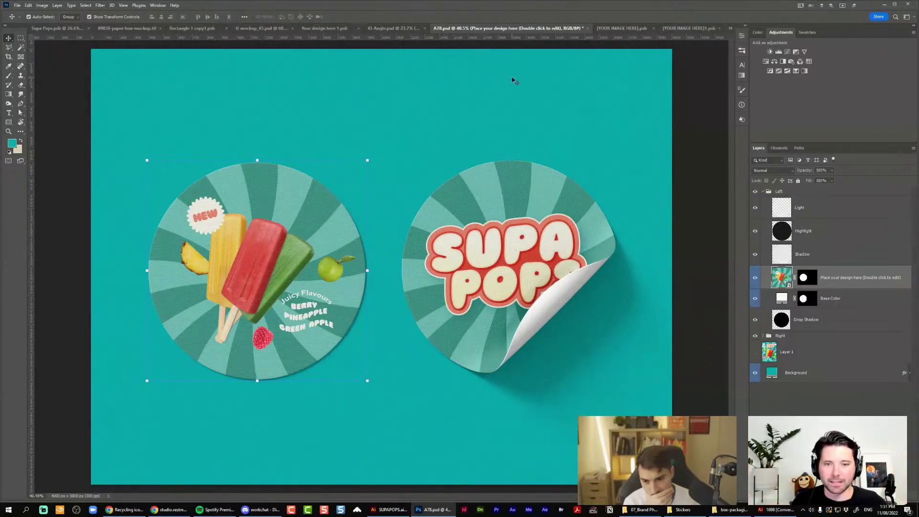
scroll(380, 264, "down", 1)
Switch to File Explorer and open the 2022 folder within 00_CLIENT PROJECTS
left_click(720, 510)
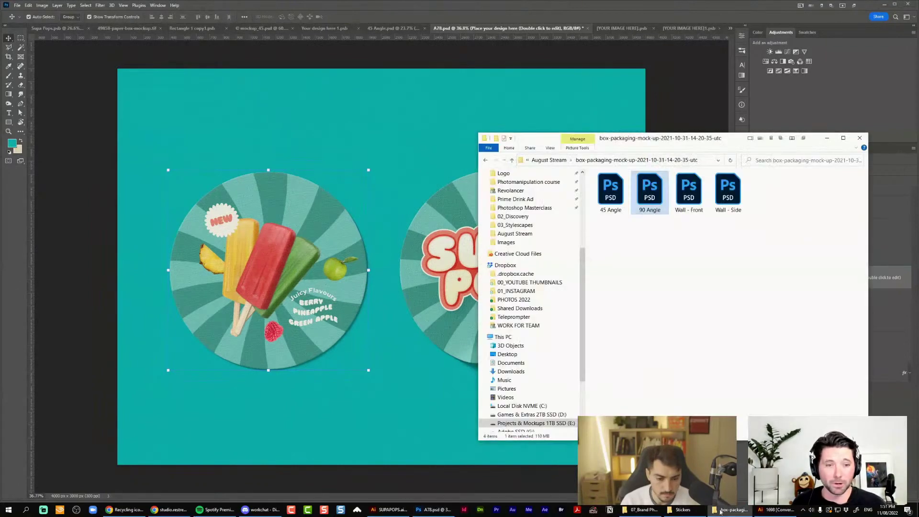
left_click_drag(621, 141, 485, 132)
scroll(363, 213, "up", 5)
scroll(359, 206, "up", 1)
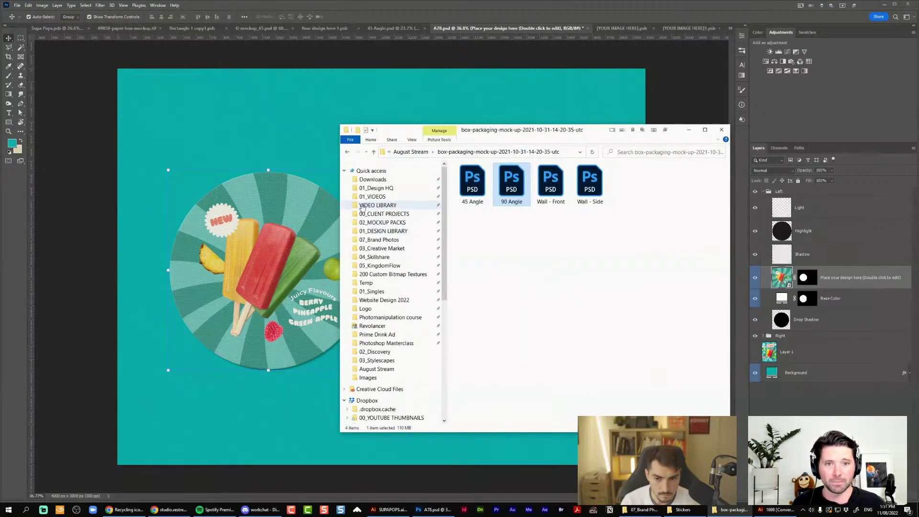
left_click(396, 207)
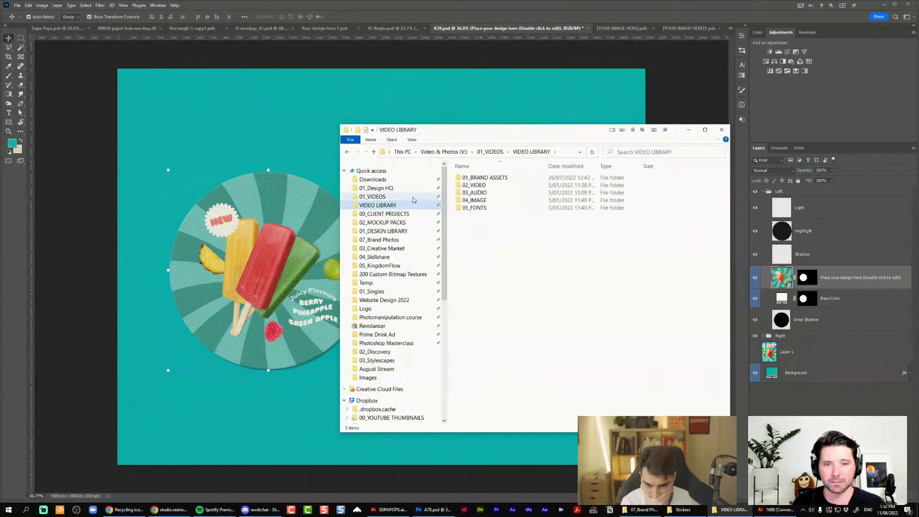
left_click(397, 215)
left_click(477, 196)
double_click(477, 196)
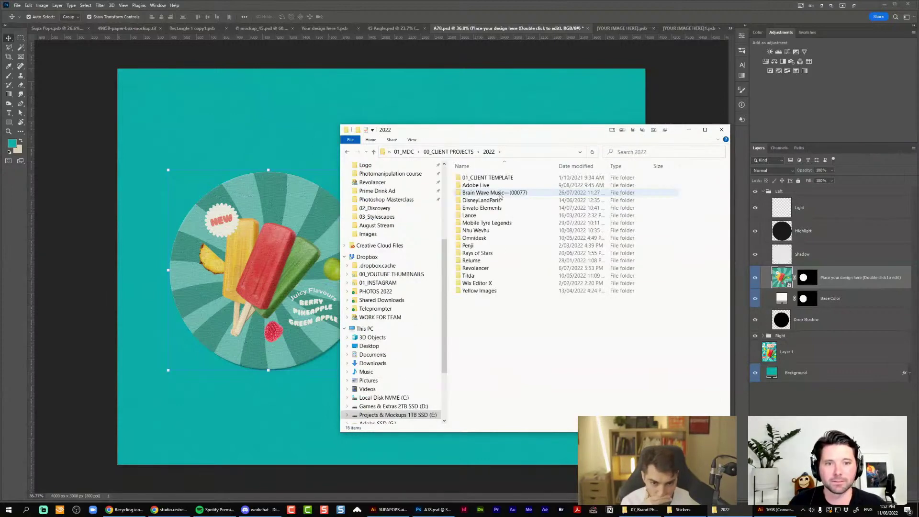
Open the 01_Round One folder inside the Brain Wave Music project's 04_Logo folder
double_click(498, 193)
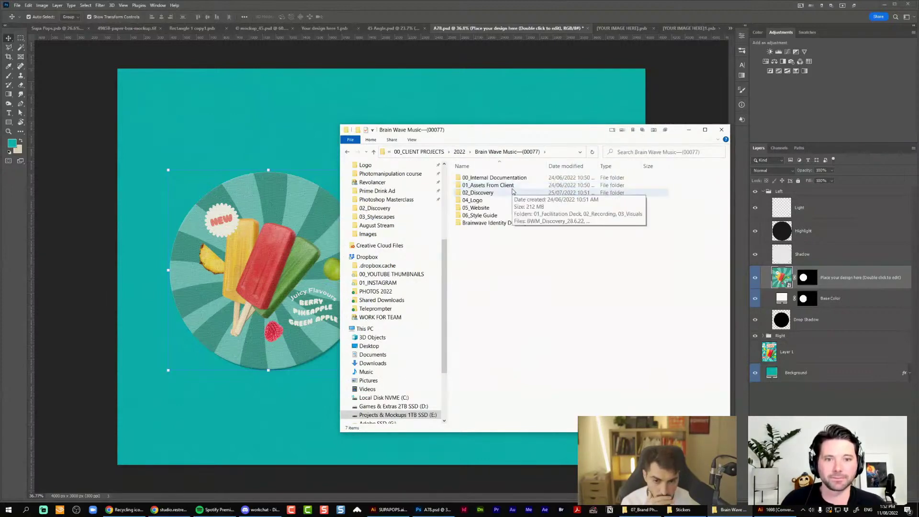
double_click(497, 203)
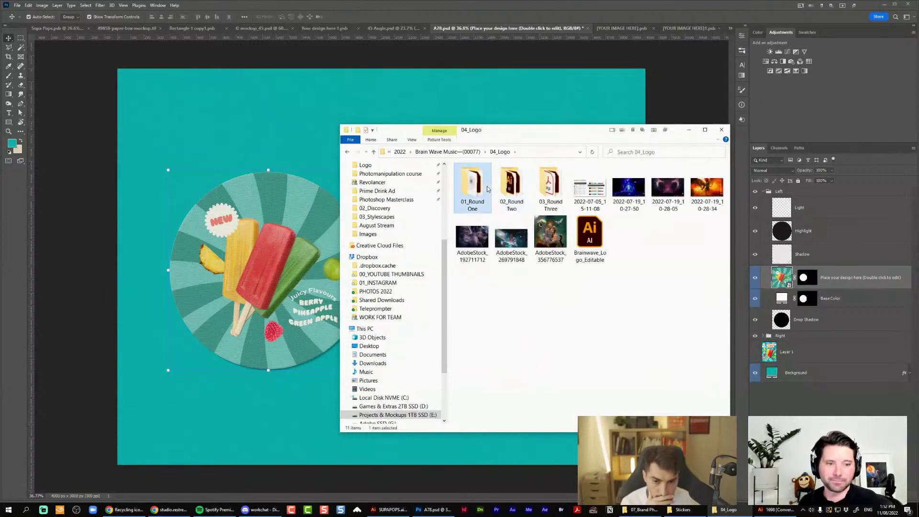
key("alt+Left")
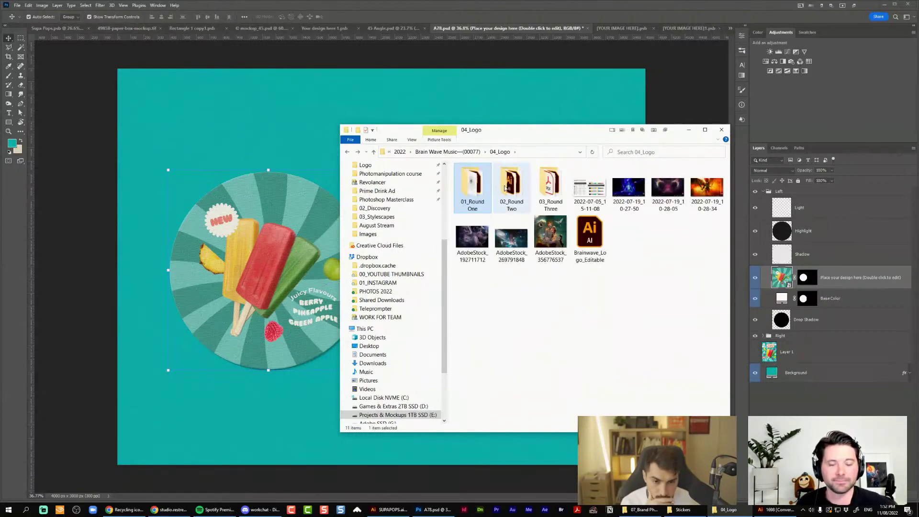
left_click(506, 188)
double_click(489, 188)
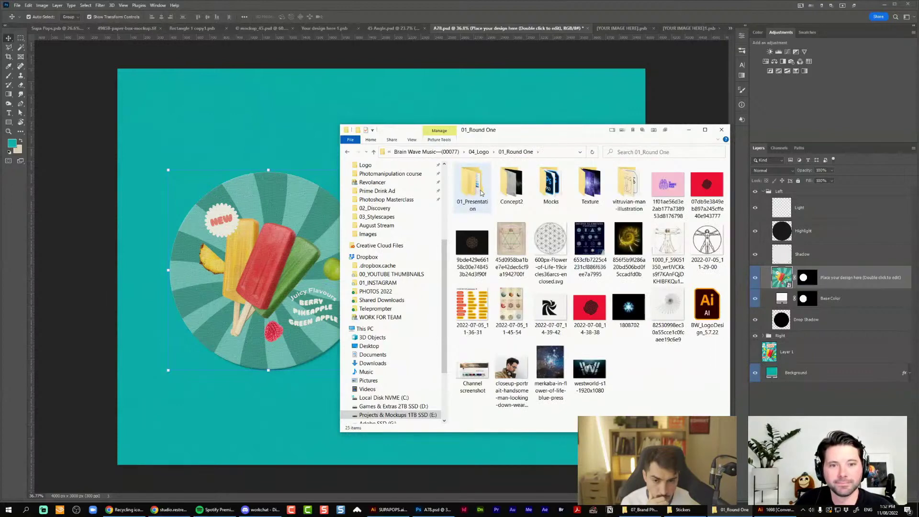
left_click_drag(578, 133, 548, 119)
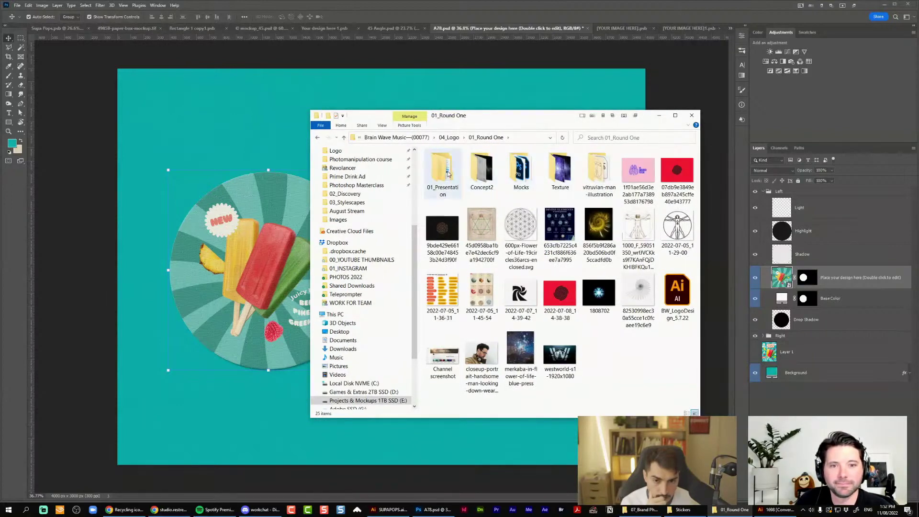
Open BWM_Presentation_8.7.22 PDF small from the Round 1 Presentation folder in Acrobat and show it full screen
double_click(442, 174)
double_click(457, 191)
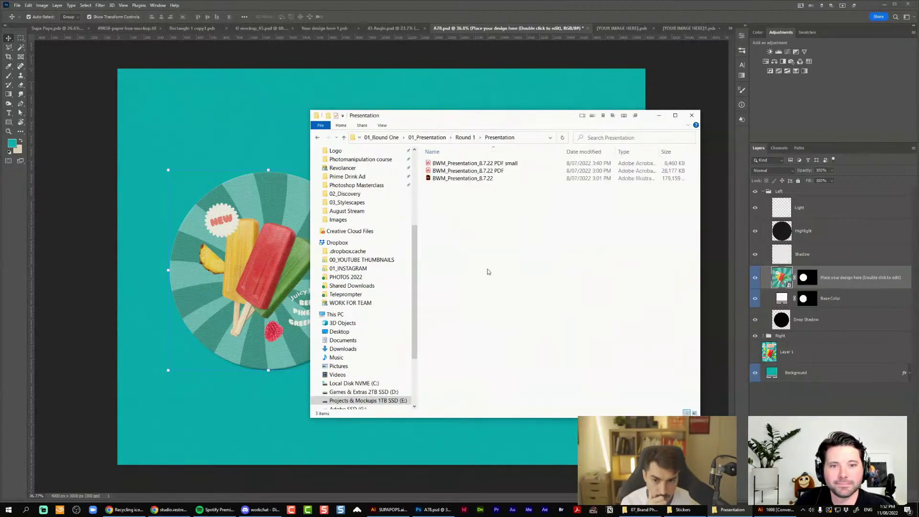
left_click(484, 164)
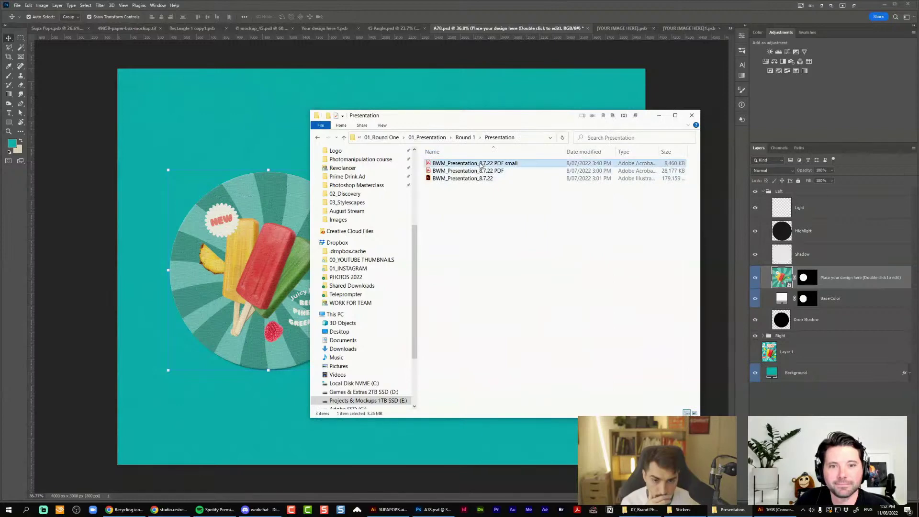
double_click(480, 165)
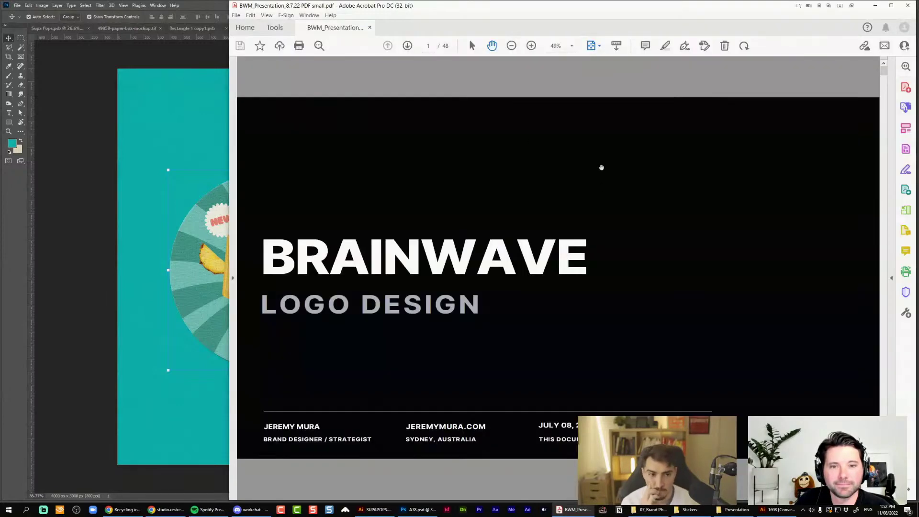
key("ctrl+l")
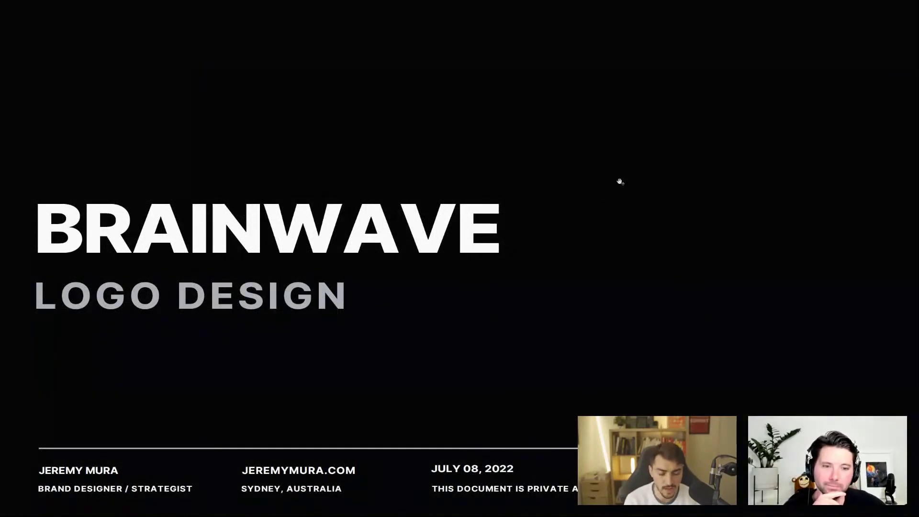
Review the Brainwave presentation's opening slides on brand keywords, values, things liked and personality sliders
key("Right")
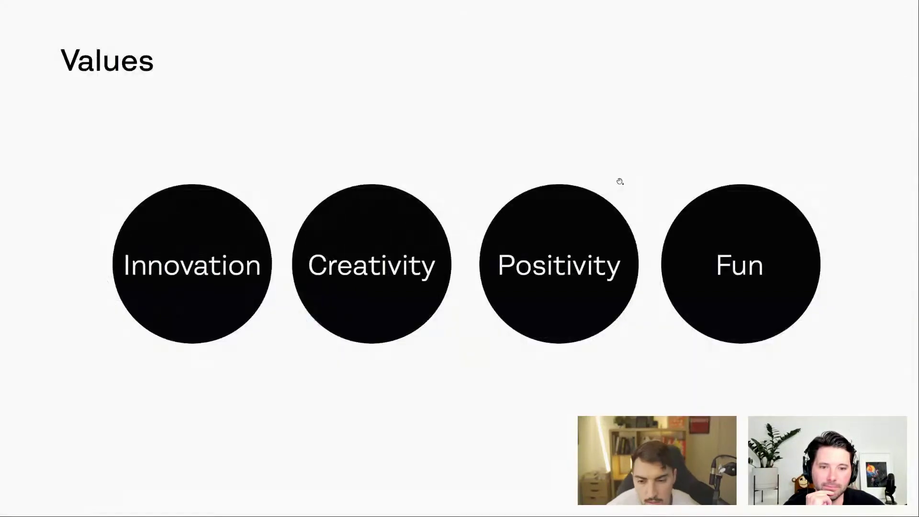
key("Left")
key("Left")
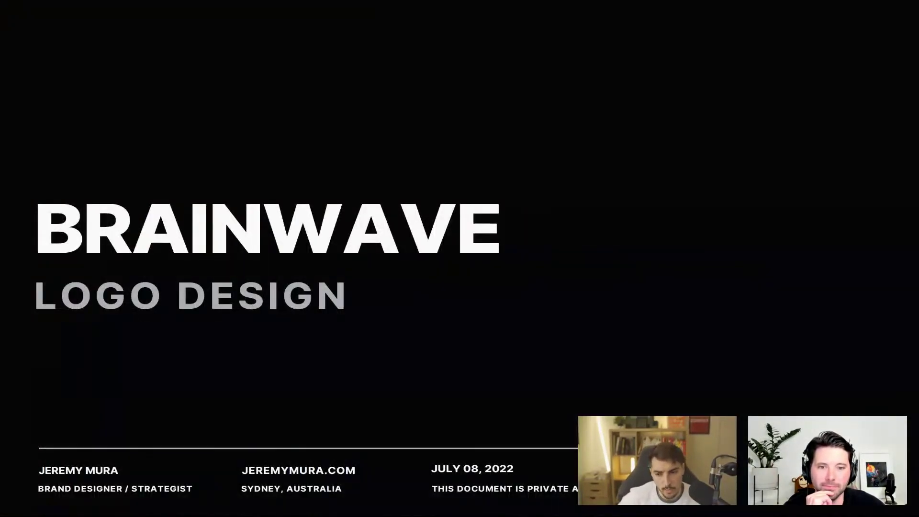
key("Right")
key("Right")
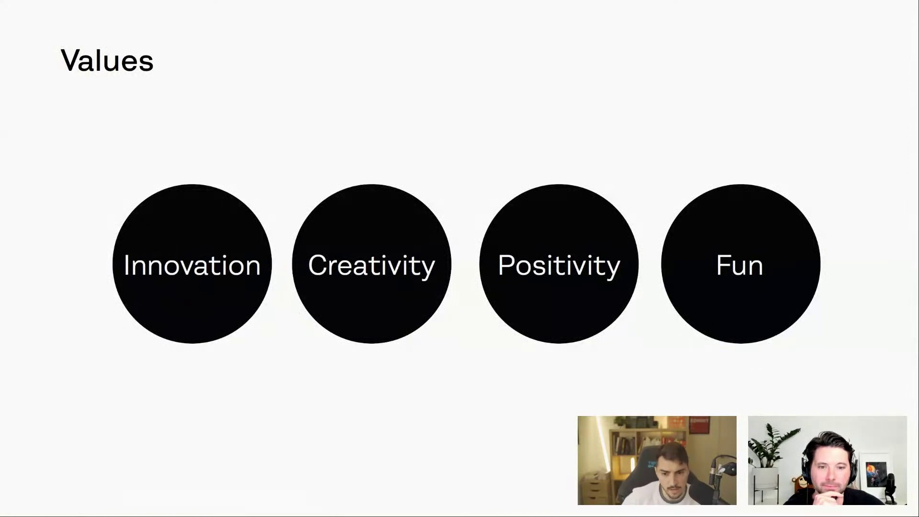
key("Left")
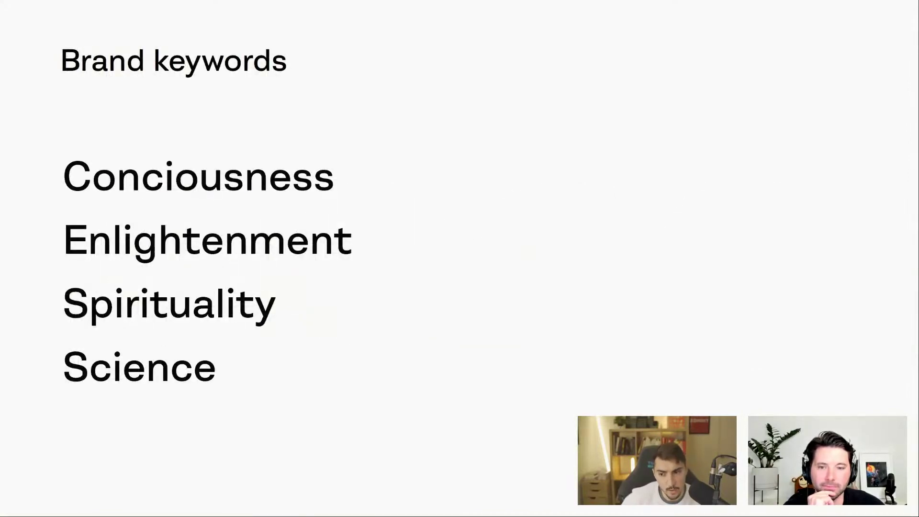
key("Right")
key("Right")
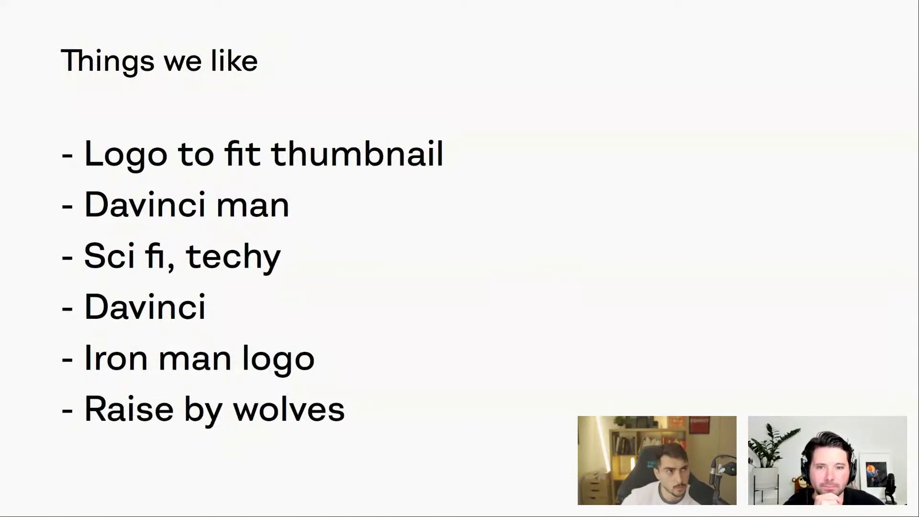
key("Right")
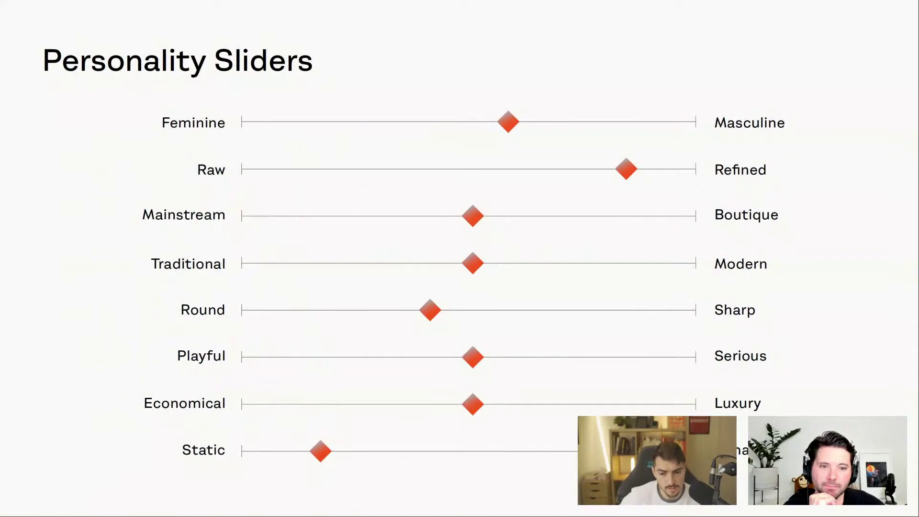
Go through the Sacred Da Vinci concept's references, logo and typography slides, continuing to the beanie mockup and the logo comparison
key("Right")
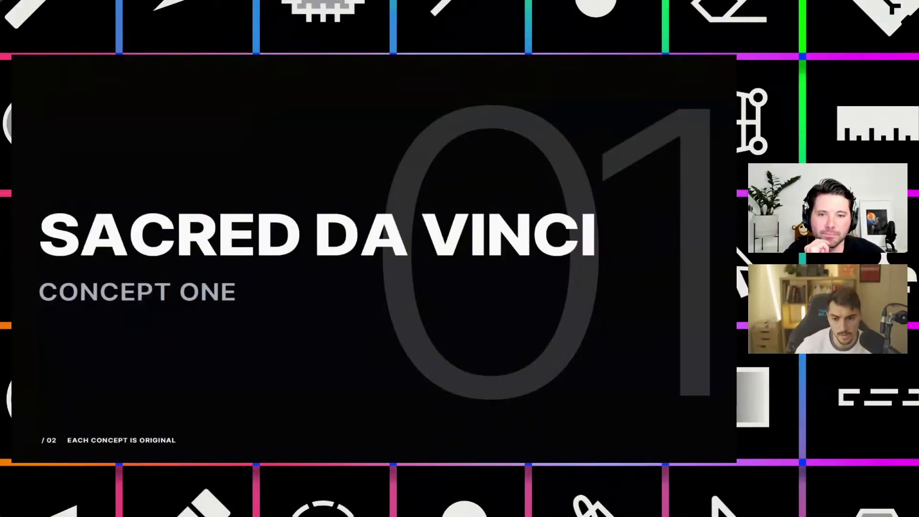
key("Right")
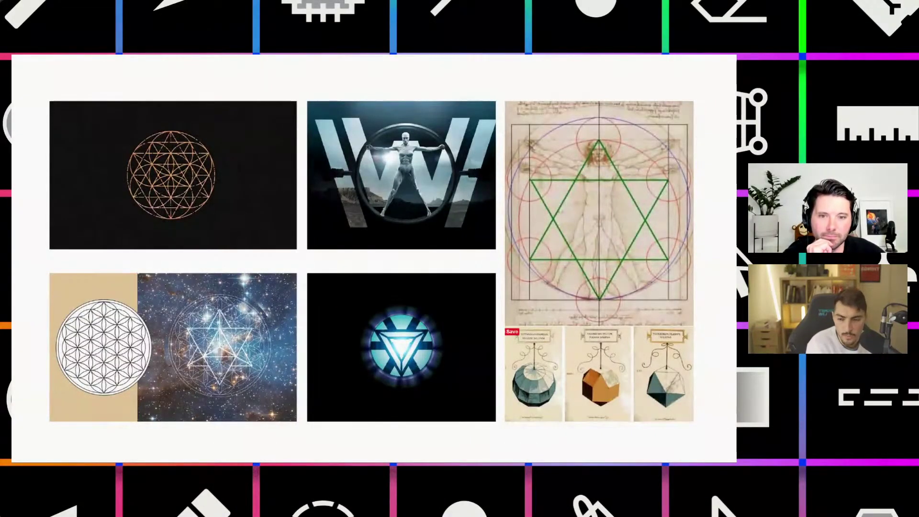
key("Right")
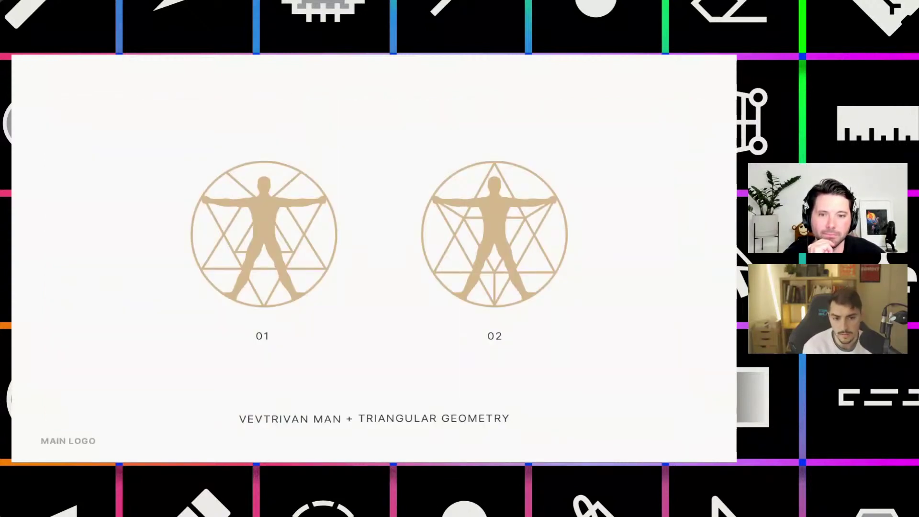
key("Right")
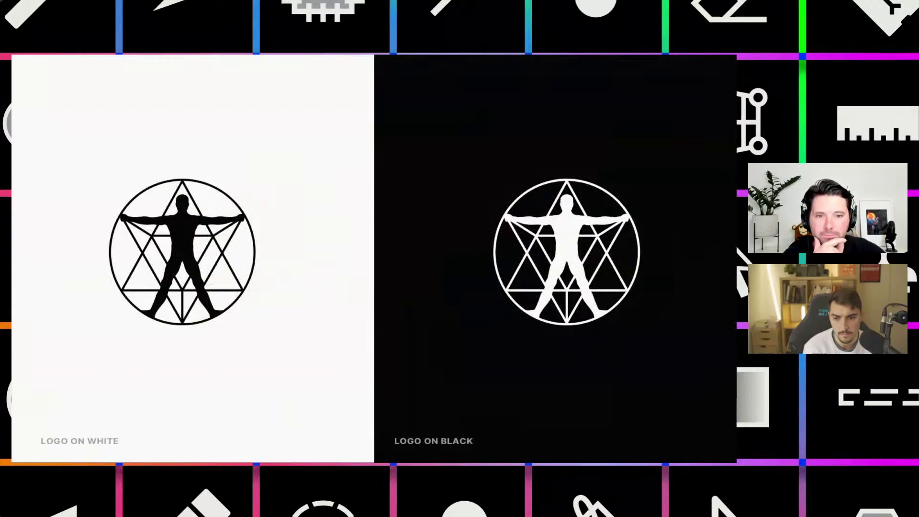
key("Right")
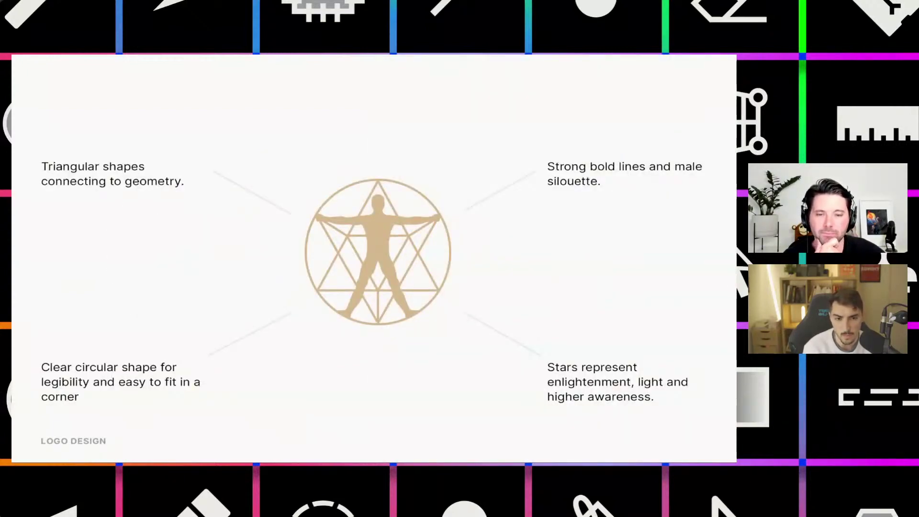
key("Right")
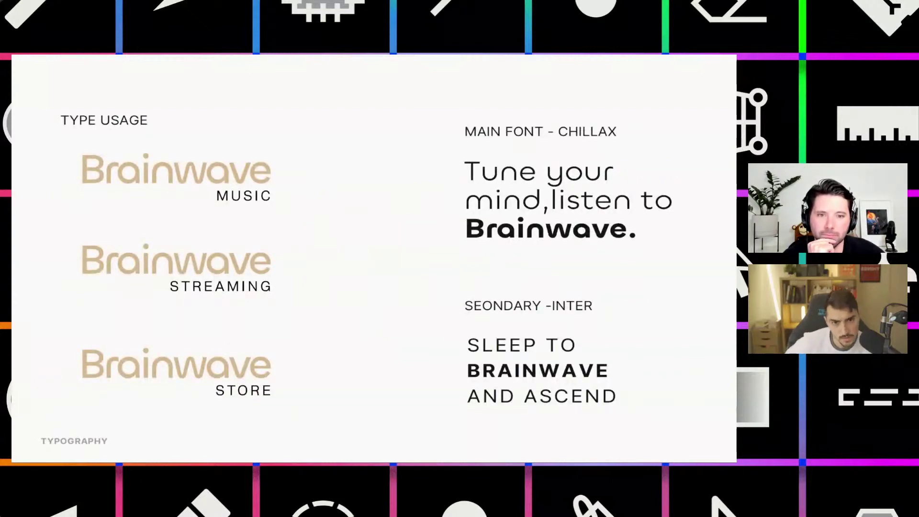
key("Right")
key("Right")
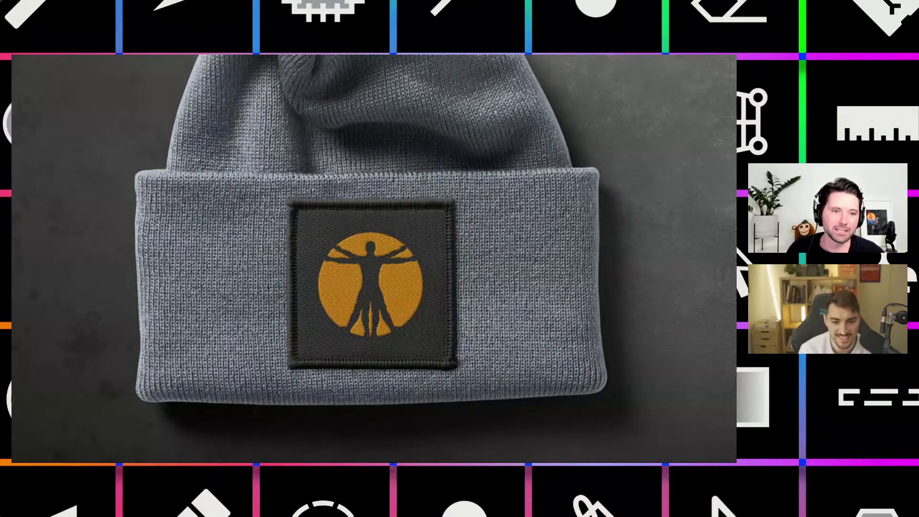
key("XF86AudioPlay")
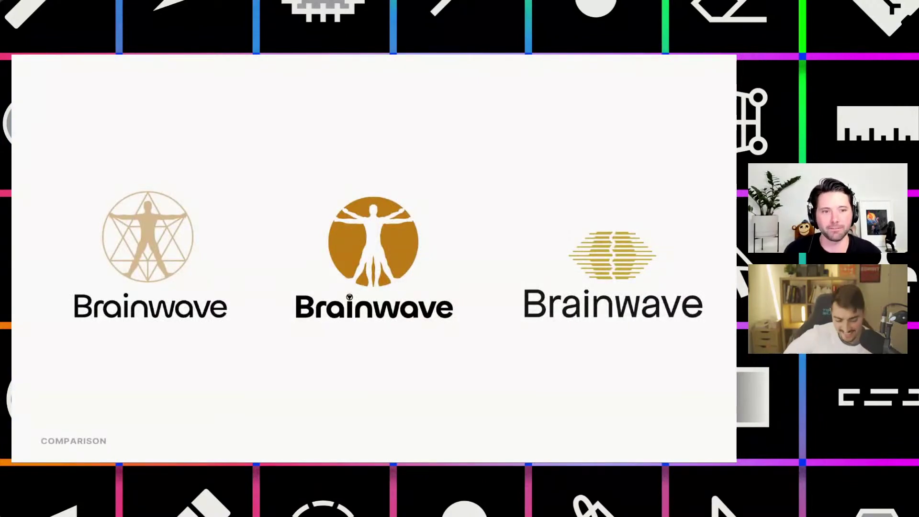
Close the Brainwave presentation, return to the 2022 client projects folder and put the file window away
key("Escape")
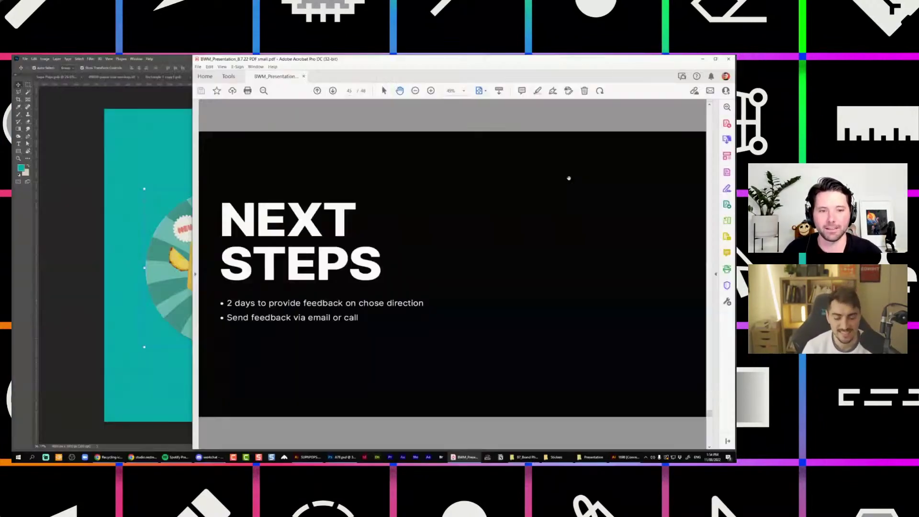
left_click(728, 58)
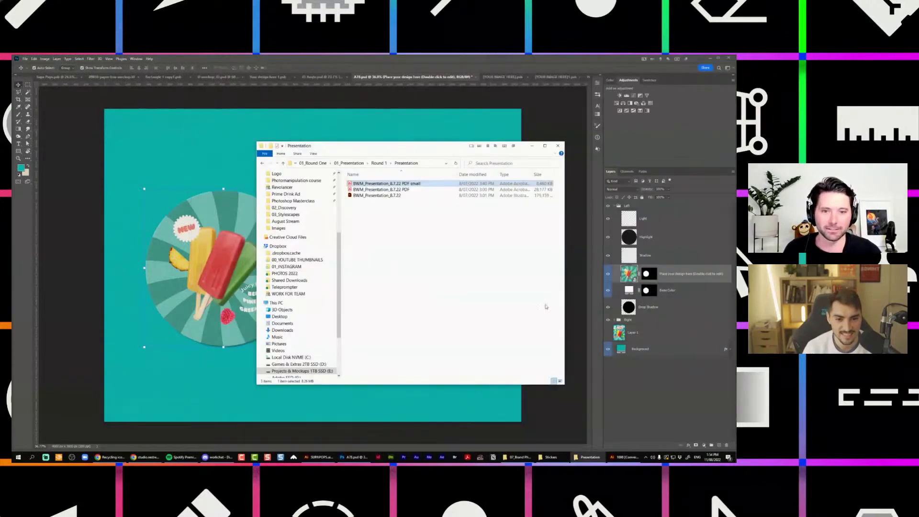
left_click(317, 164)
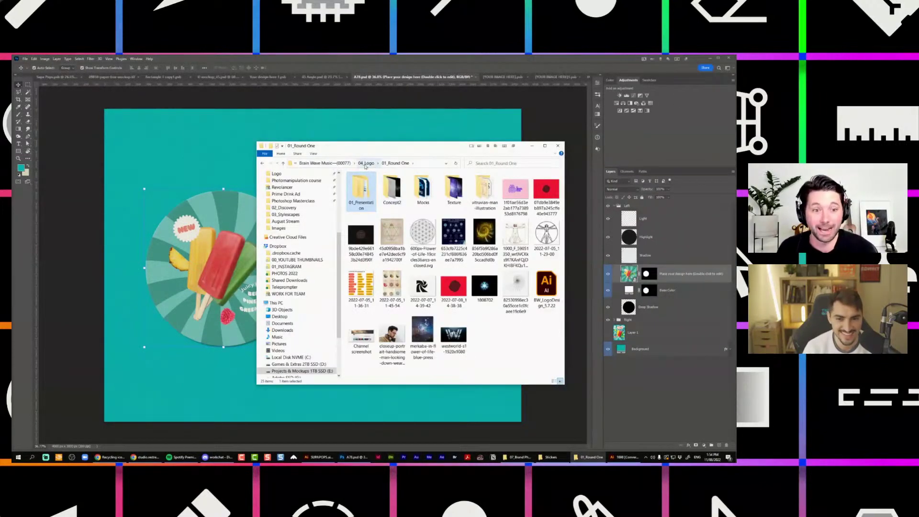
left_click(363, 165)
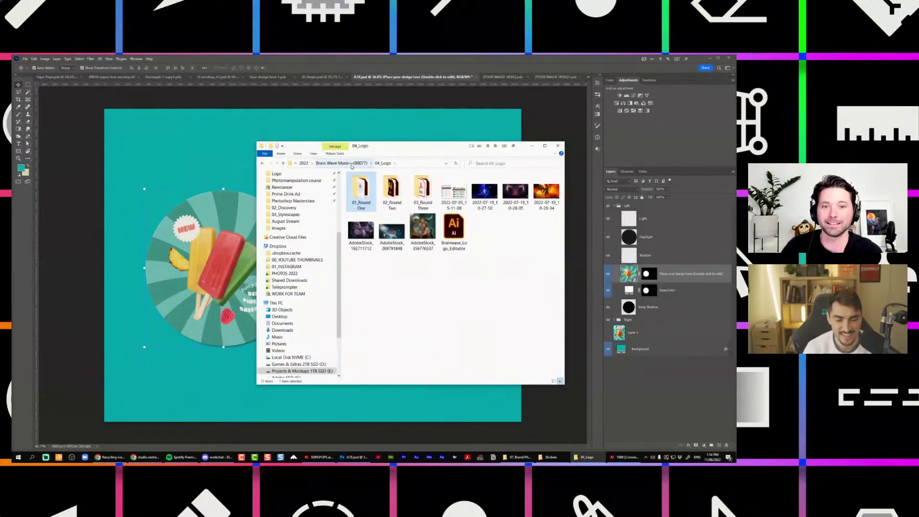
left_click(341, 163)
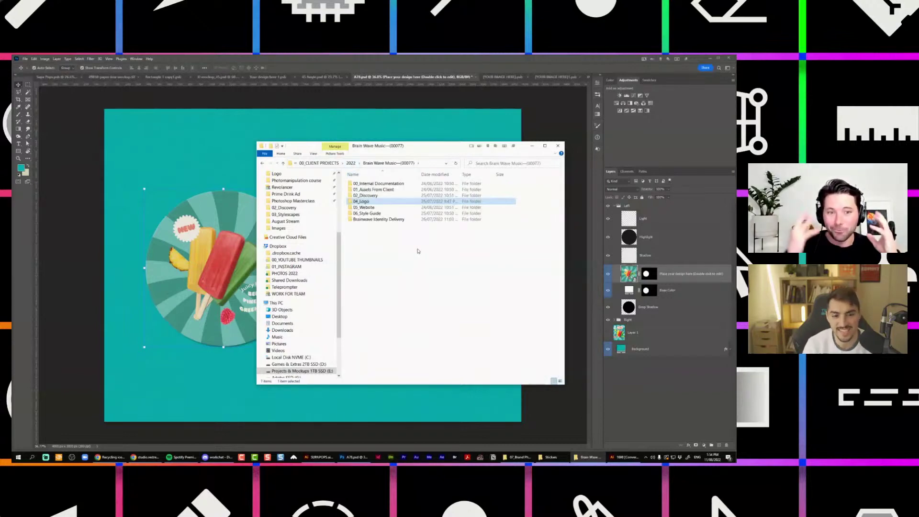
left_click(351, 163)
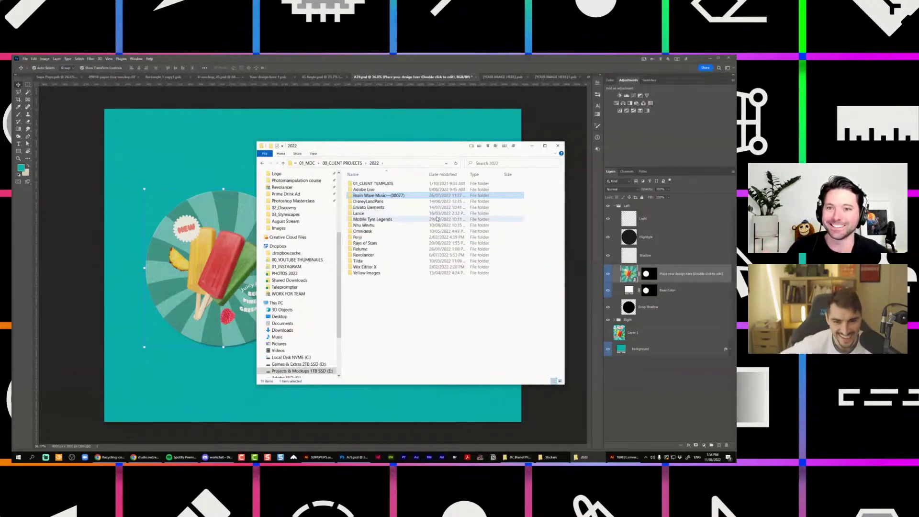
left_click(533, 146)
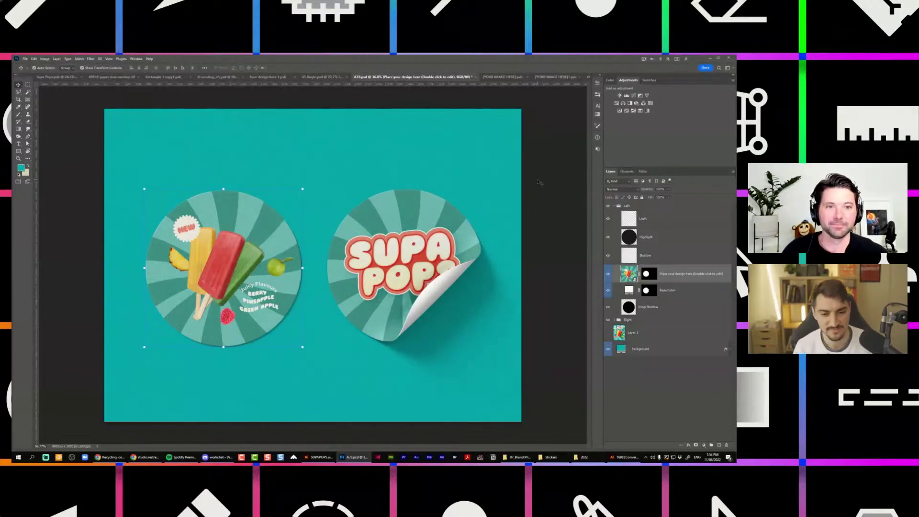
Check the round sticker mockup, and close the two YOUR IMAGE HERE smart object documents
scroll(538, 182, "down", 4)
scroll(301, 232, "up", 6)
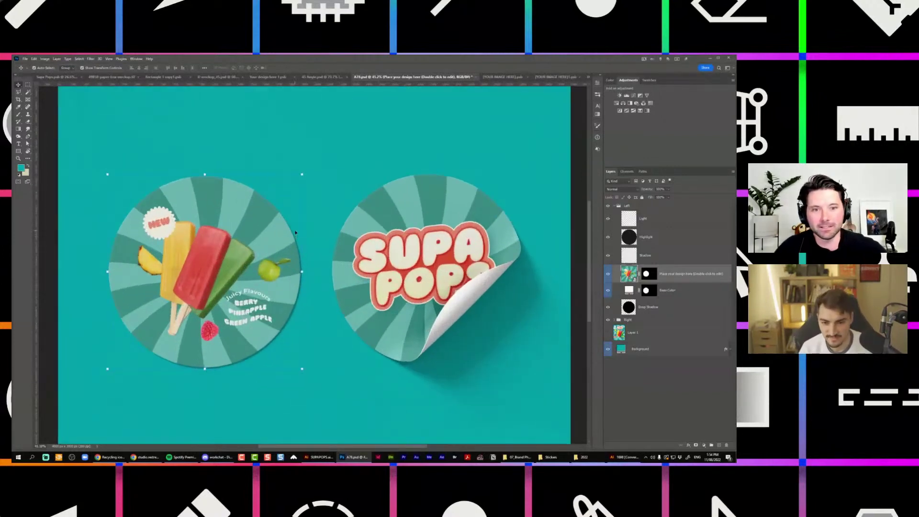
scroll(299, 240, "down", 2)
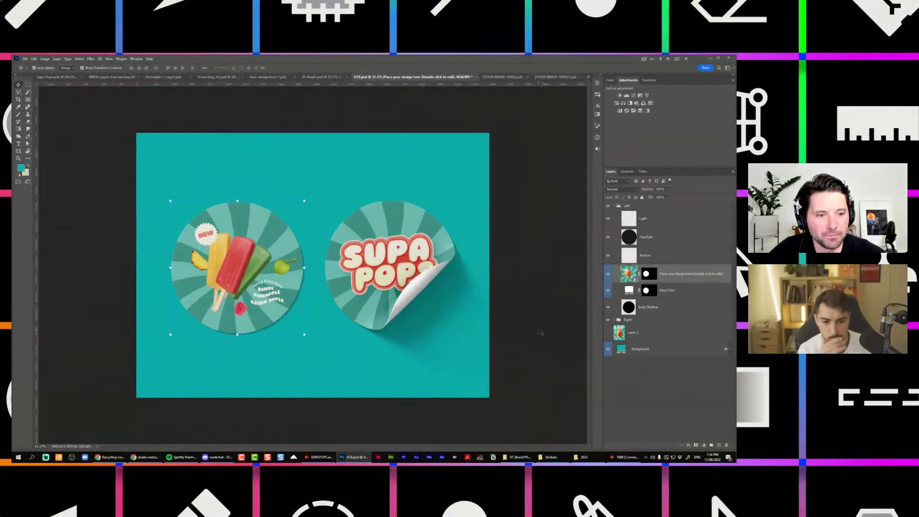
left_click(515, 77)
left_click(524, 77)
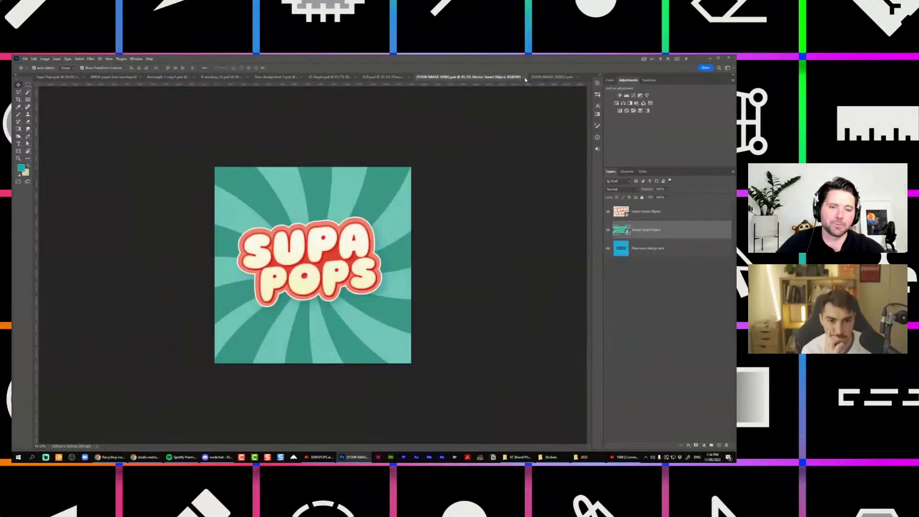
left_click(565, 77)
left_click(576, 79)
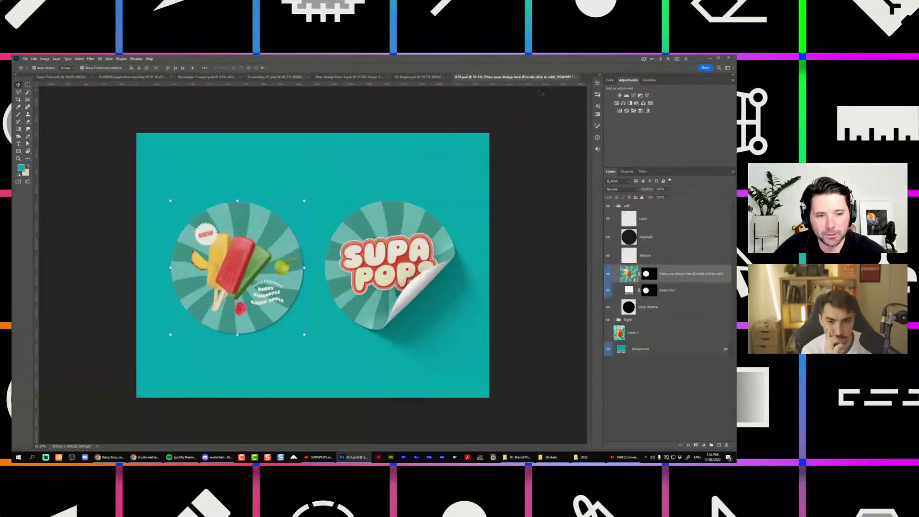
Close the Your design here 1 smart object document holding the tall Supa Pops artwork
left_click(368, 77)
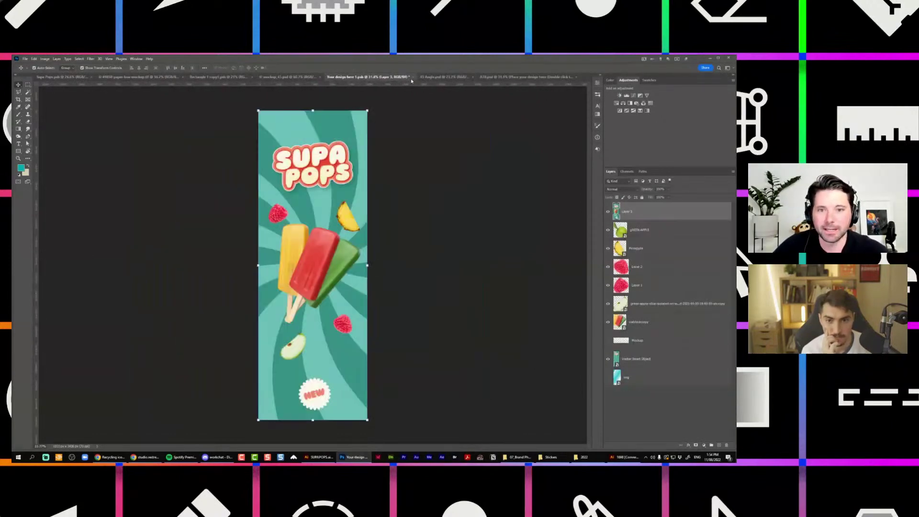
left_click(412, 78)
left_click(404, 202)
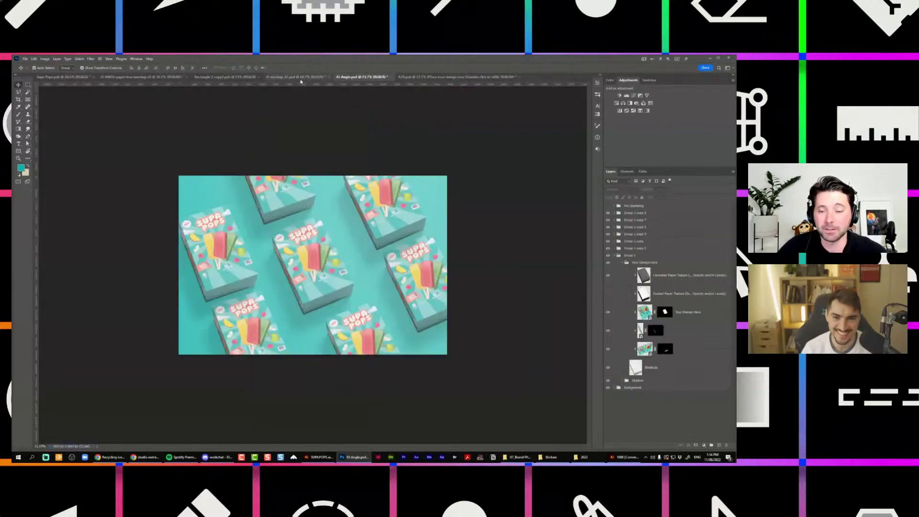
In the paper box mockup, show the masked texture layer directly above the background
left_click(300, 77)
left_click(224, 78)
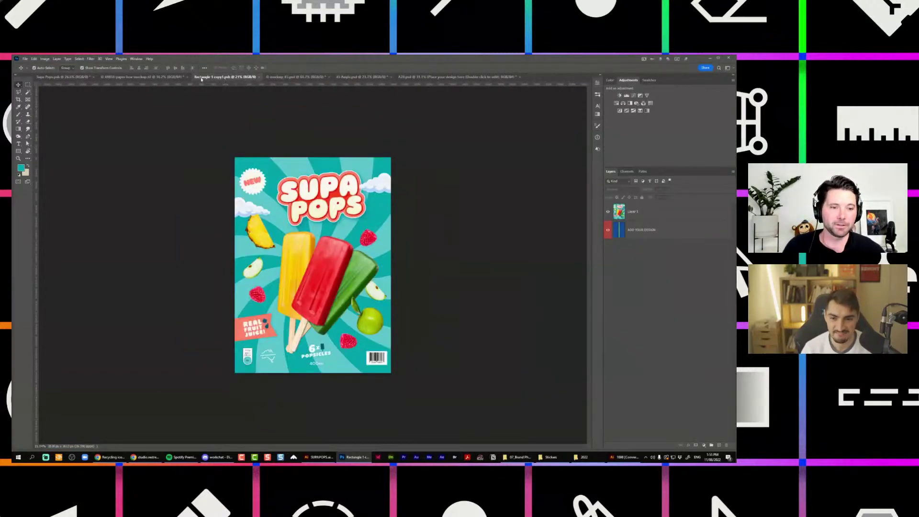
left_click(173, 77)
scroll(262, 224, "up", 2)
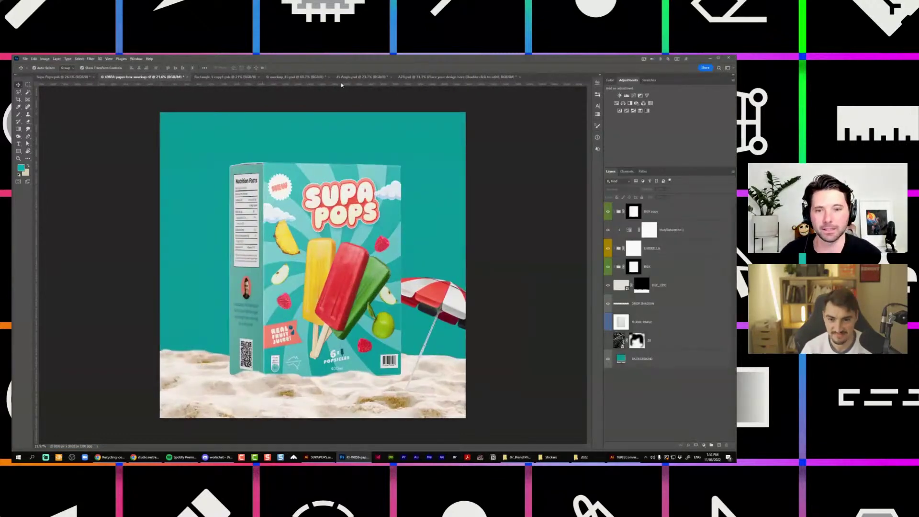
left_click(607, 340)
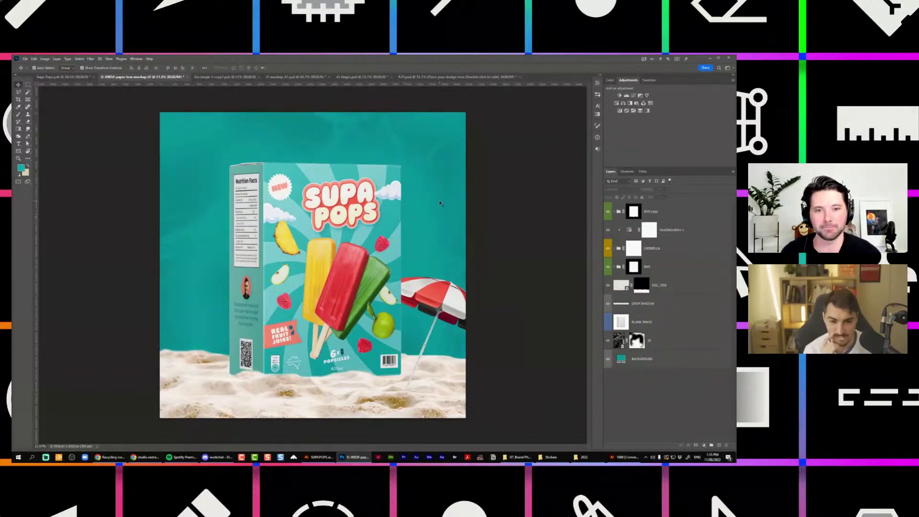
scroll(510, 153, "down", 2)
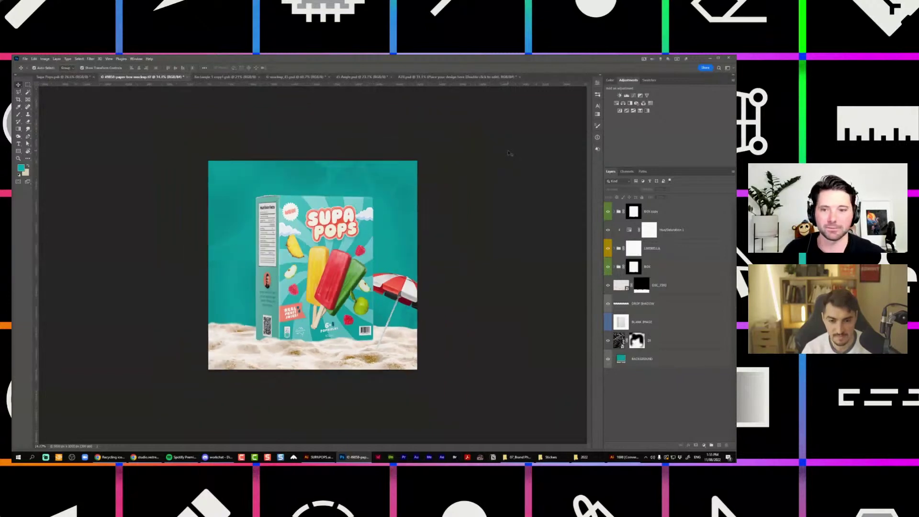
Close the Rectangle 1 copy1 smart object document with the Supa Pops box front artwork
left_click(224, 76)
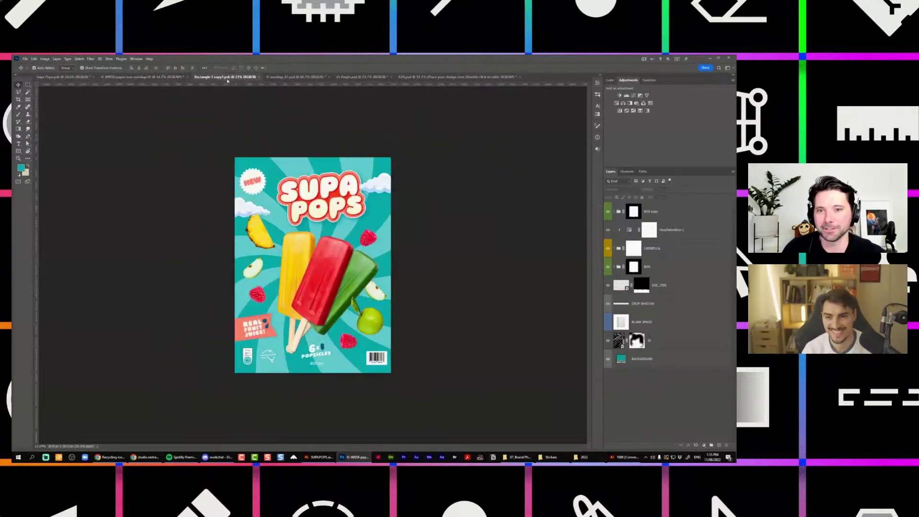
left_click(299, 77)
left_click(258, 77)
Review the remaining Supa Pops mockups: the angled box grid, round stickers, fridge and paper box on the beach
left_click(287, 77)
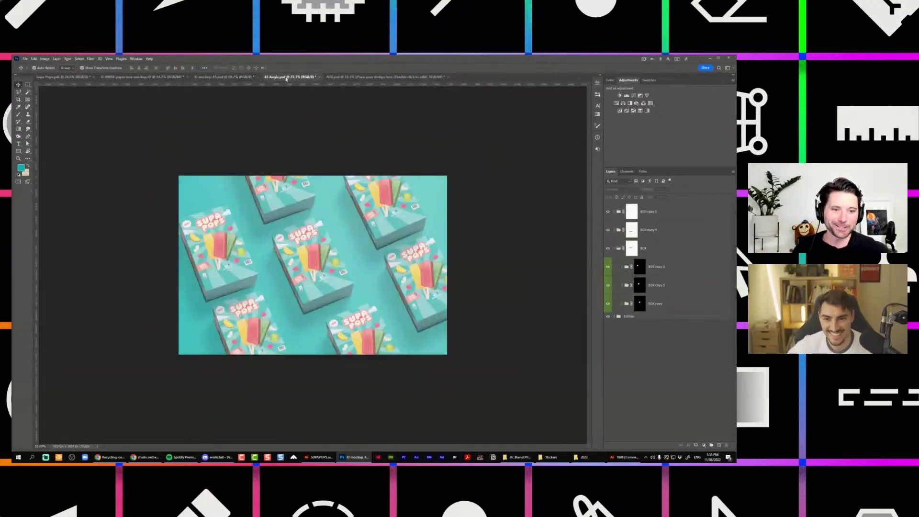
left_click(346, 76)
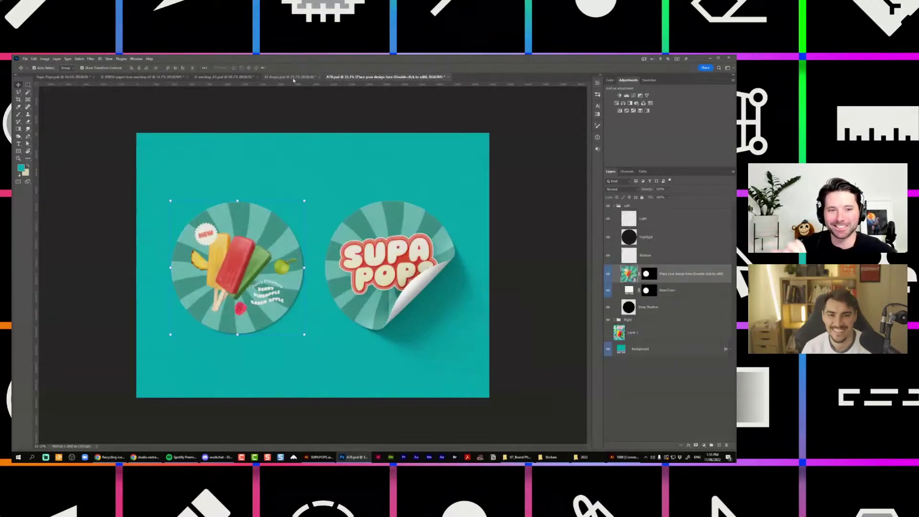
left_click(290, 77)
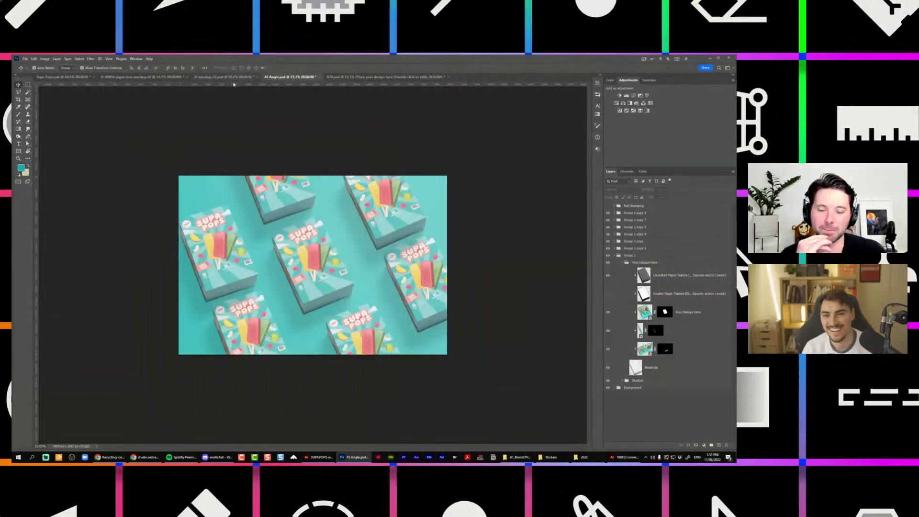
left_click(221, 77)
left_click(148, 77)
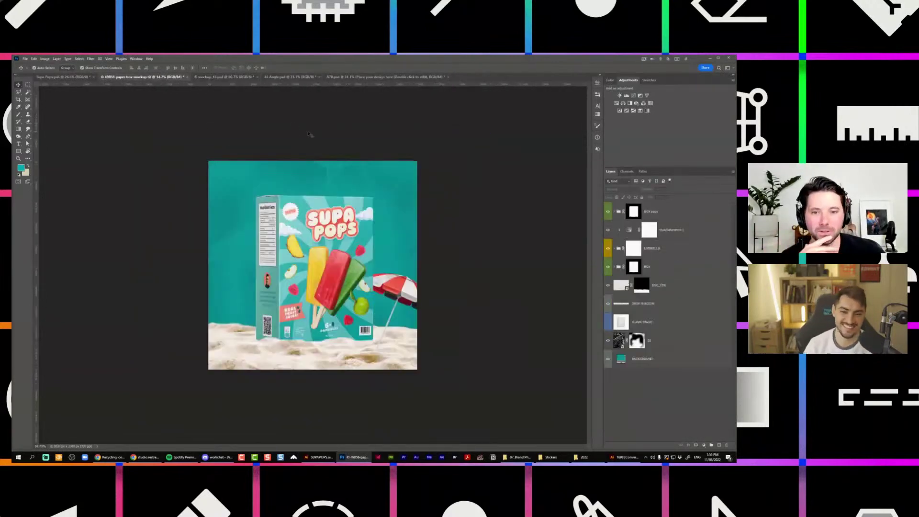